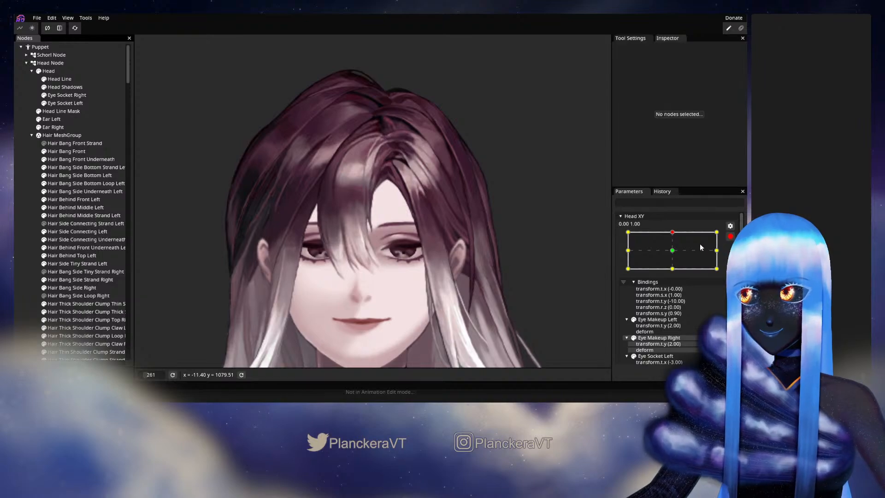
With Head XY armed at 0.00 1.00, set the Y translation of Eye Socket Left to -12.00
{"action": "mouse_move", "coordinate": [675, 256]}
{"action": "left_mouse_down"}
{"action": "mouse_move", "coordinate": [676, 264]}
{"action": "mouse_move", "coordinate": [675, 257]}
{"action": "left_mouse_up"}
{"action": "left_click", "coordinate": [735, 258]}
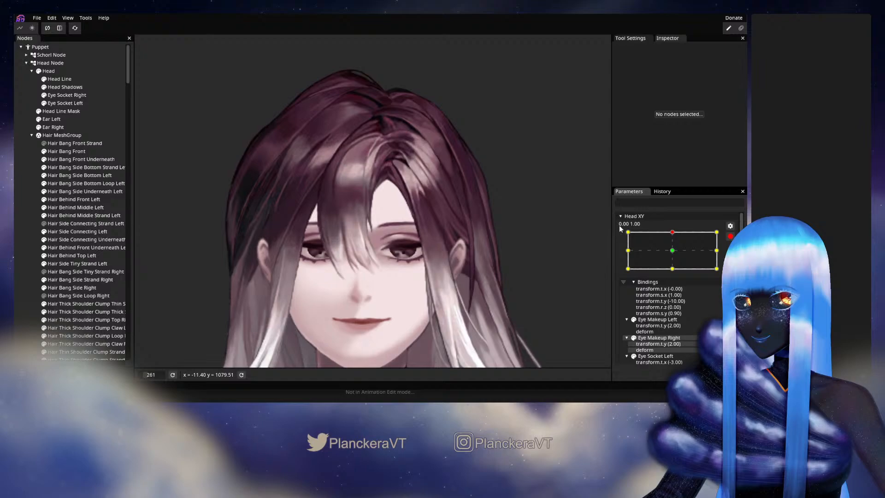
{"action": "left_click", "coordinate": [68, 105]}
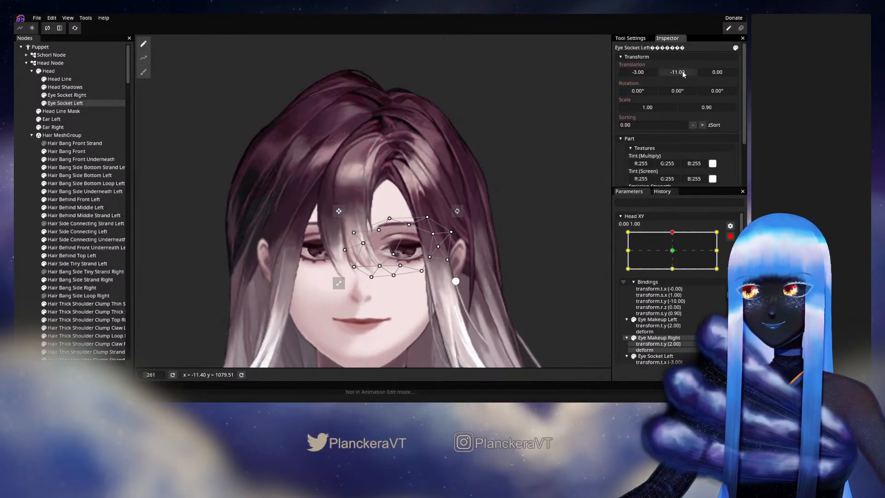
{"action": "left_click", "coordinate": [46, 271]}
{"action": "left_click", "coordinate": [730, 237]}
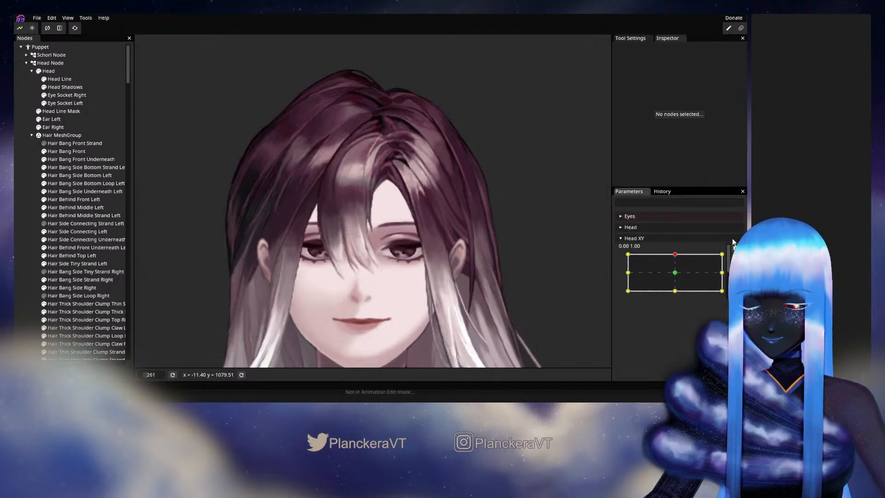
Unset and reset the deform binding of Eyebrow Left at the Head XY keypoint 0.00 1.00, finishing with the parameter disarmed
{"action": "mouse_move", "coordinate": [676, 254]}
{"action": "left_mouse_down"}
{"action": "mouse_move", "coordinate": [674, 270]}
{"action": "mouse_move", "coordinate": [675, 253]}
{"action": "left_mouse_up"}
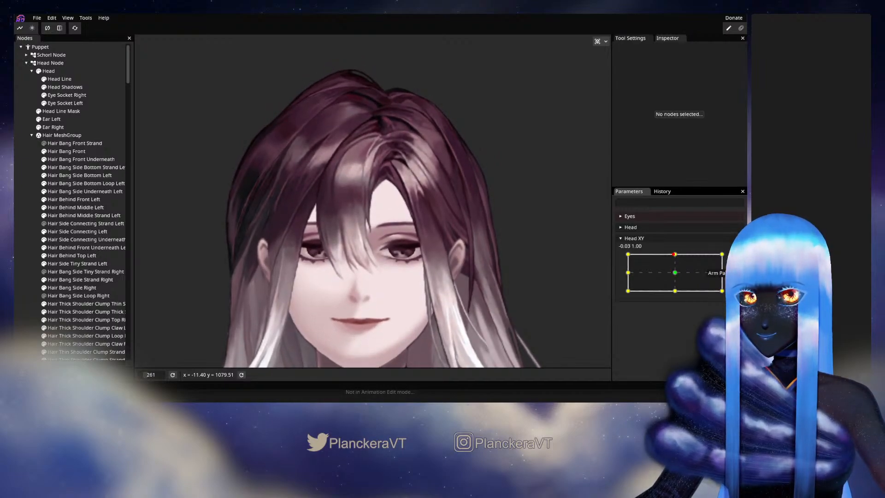
{"action": "left_click", "coordinate": [736, 259]}
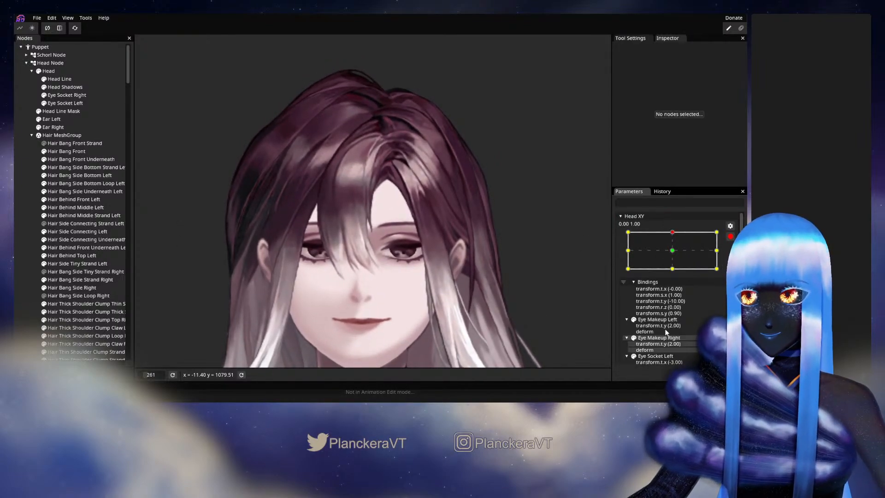
{"action": "scroll", "coordinate": [679, 313], "scroll_direction": "down", "scroll_amount": 3}
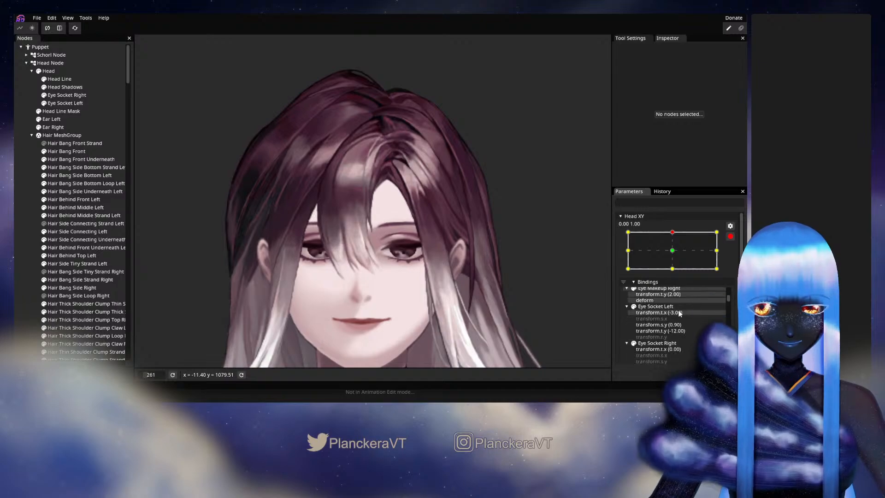
{"action": "scroll", "coordinate": [678, 313], "scroll_direction": "down", "scroll_amount": 3}
{"action": "left_click", "coordinate": [661, 331]}
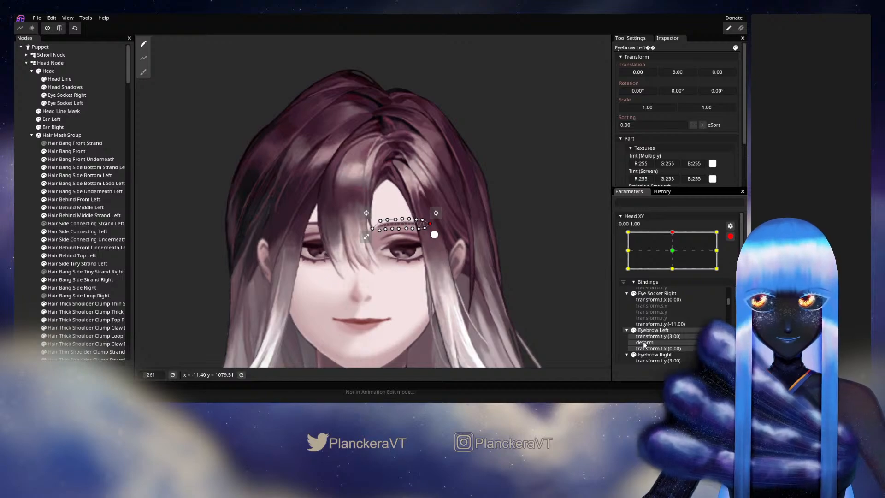
{"action": "left_click", "coordinate": [644, 343]}
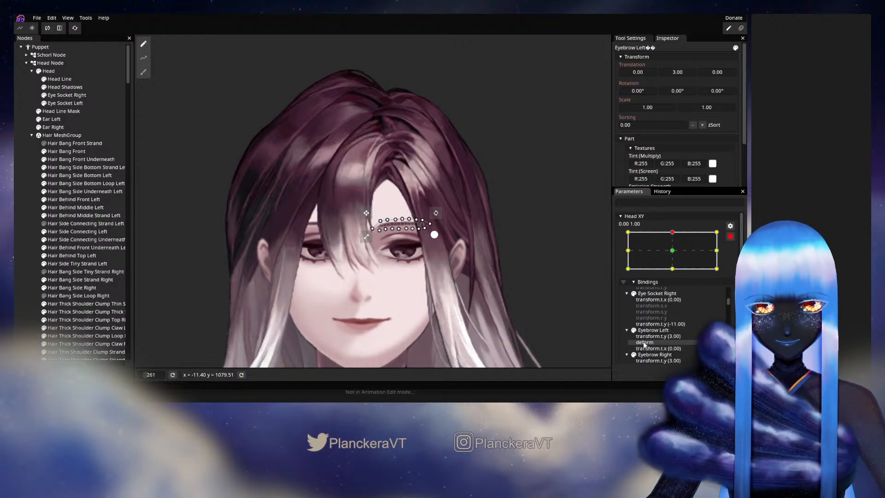
{"action": "right_click", "coordinate": [644, 343]}
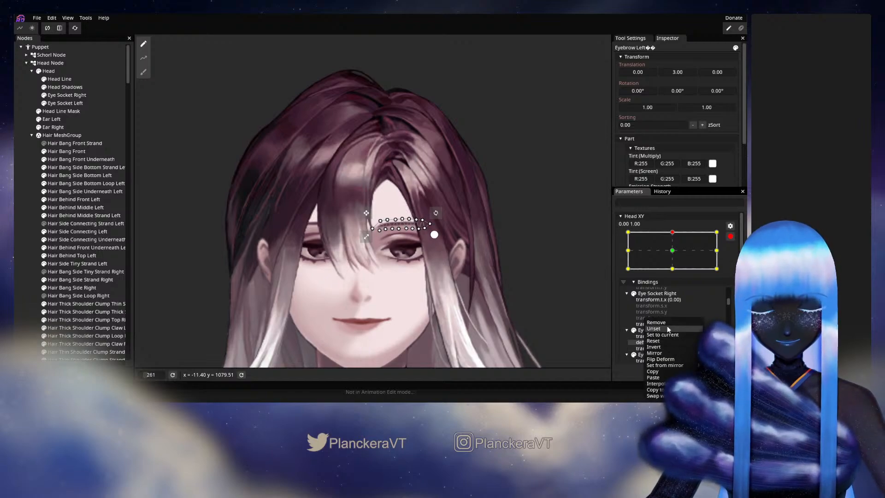
{"action": "left_click", "coordinate": [668, 327]}
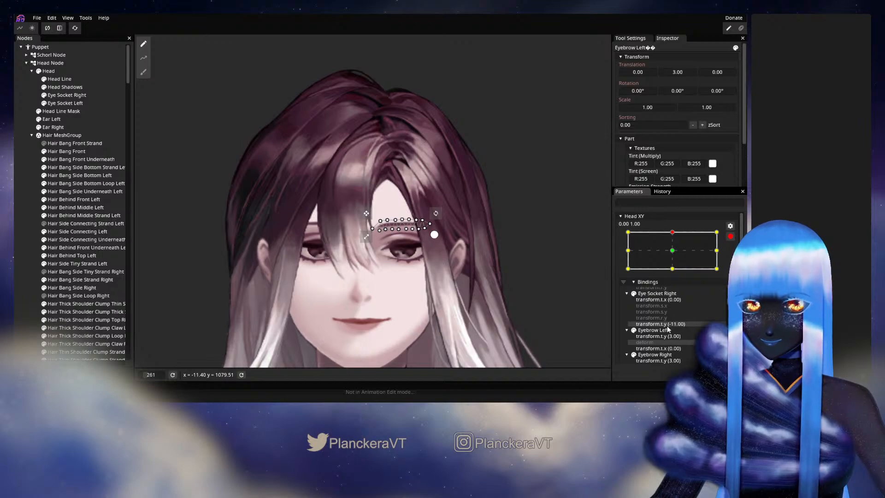
{"action": "right_click", "coordinate": [650, 343]}
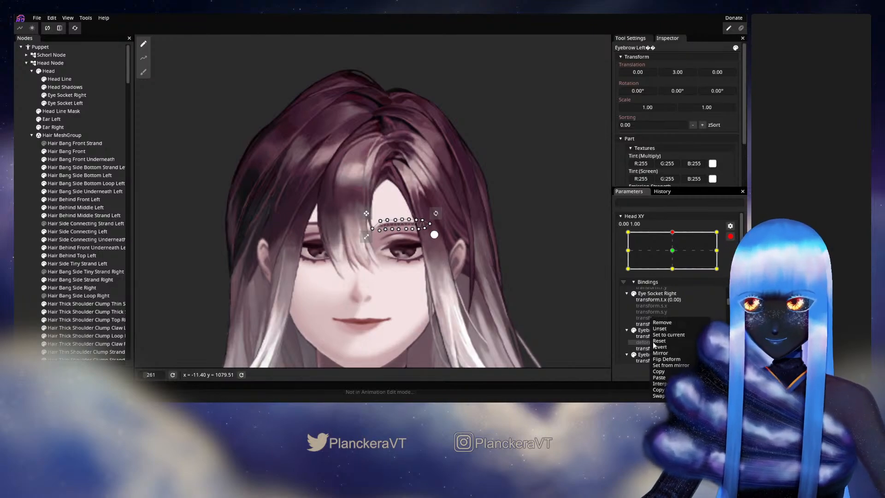
{"action": "left_click", "coordinate": [663, 343]}
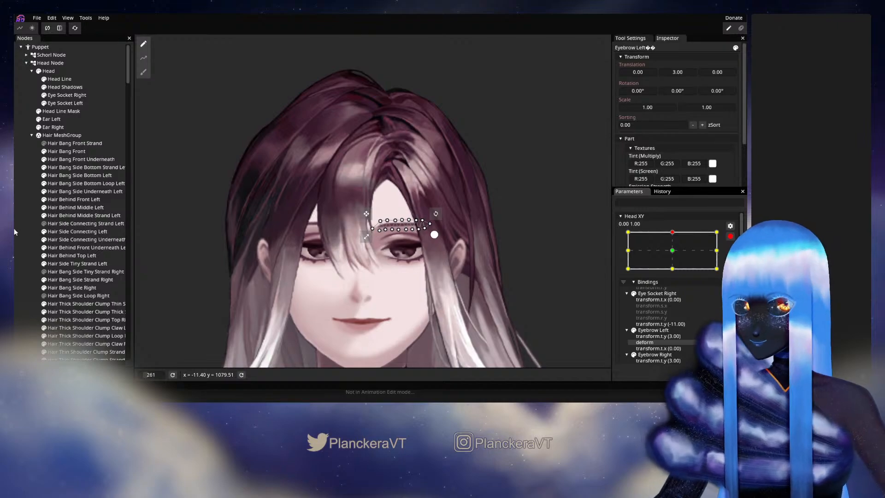
{"action": "left_click", "coordinate": [279, 254]}
{"action": "left_click", "coordinate": [729, 236]}
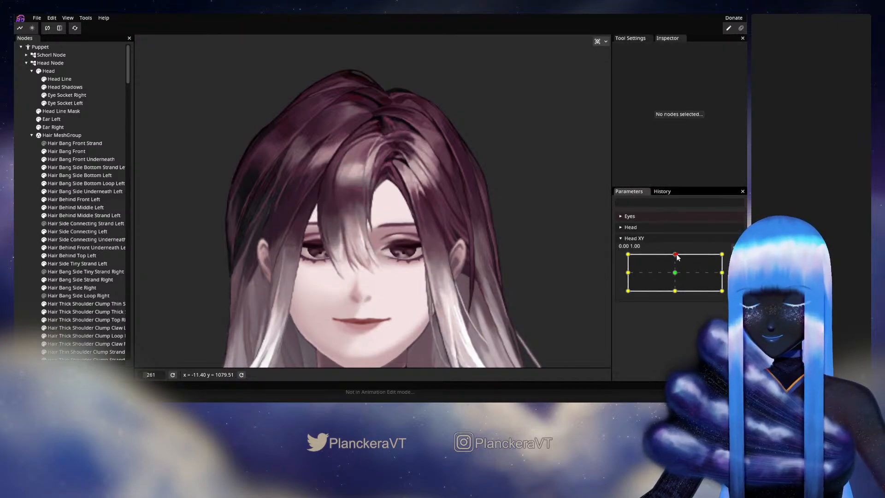
Preview the upward head pose, re-arm Head XY at 0.00 1.00 and set the Eyebrow Right bindings from the horizontal mirror
{"action": "mouse_move", "coordinate": [677, 257]}
{"action": "left_mouse_down"}
{"action": "mouse_move", "coordinate": [674, 277]}
{"action": "mouse_move", "coordinate": [673, 252]}
{"action": "left_mouse_up"}
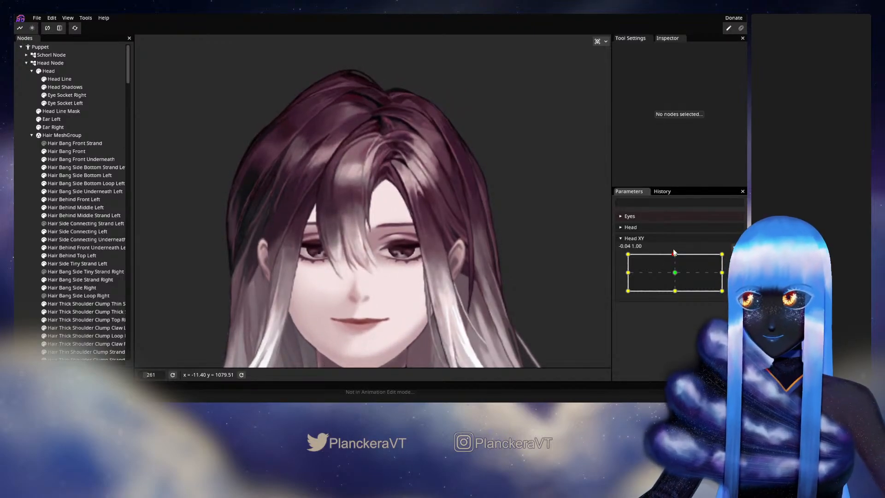
{"action": "mouse_move", "coordinate": [673, 253]}
{"action": "left_mouse_down"}
{"action": "mouse_move", "coordinate": [674, 272]}
{"action": "mouse_move", "coordinate": [676, 253]}
{"action": "left_mouse_up"}
{"action": "left_click", "coordinate": [730, 258]}
{"action": "scroll", "coordinate": [685, 297], "scroll_direction": "down", "scroll_amount": 1}
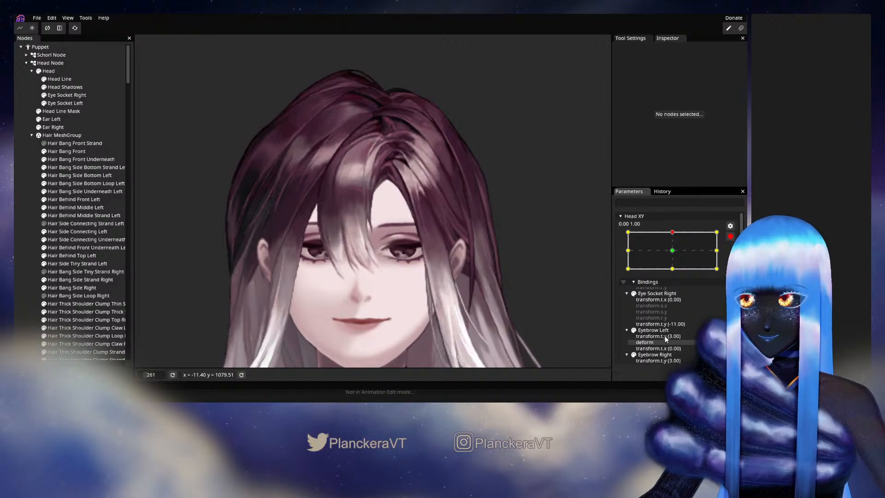
{"action": "scroll", "coordinate": [681, 331], "scroll_direction": "down", "scroll_amount": 1}
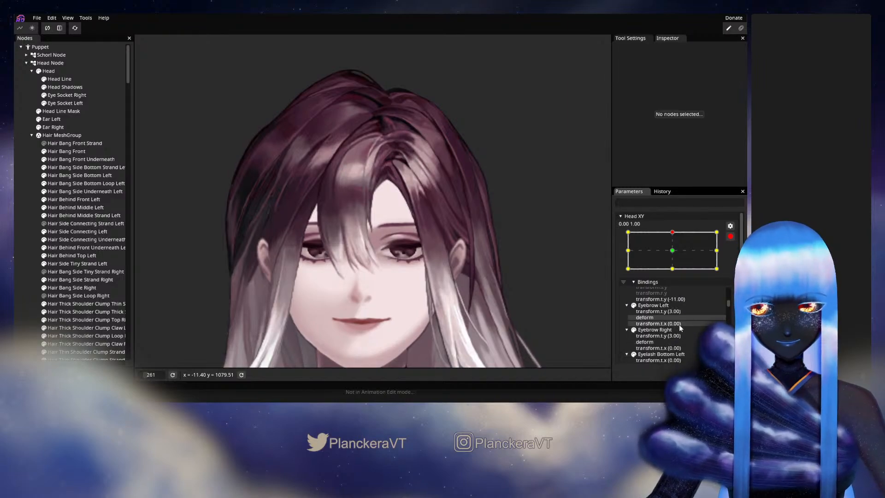
{"action": "right_click", "coordinate": [648, 333]}
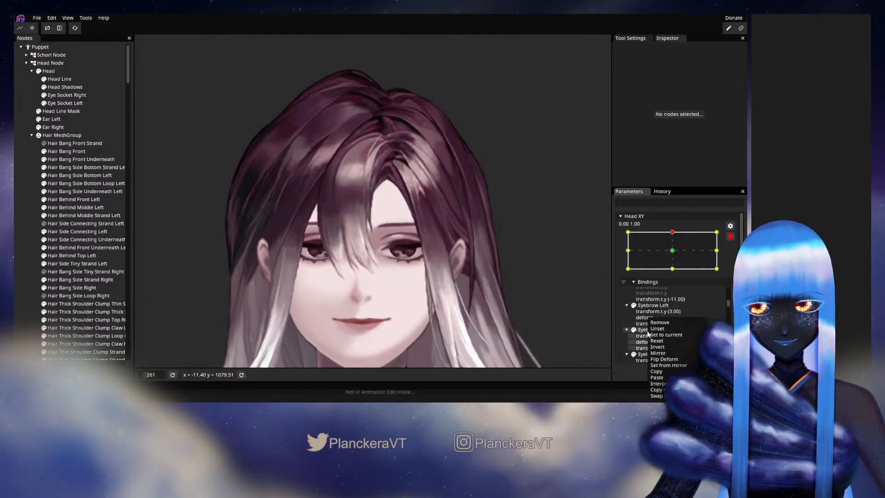
{"action": "left_click", "coordinate": [634, 366]}
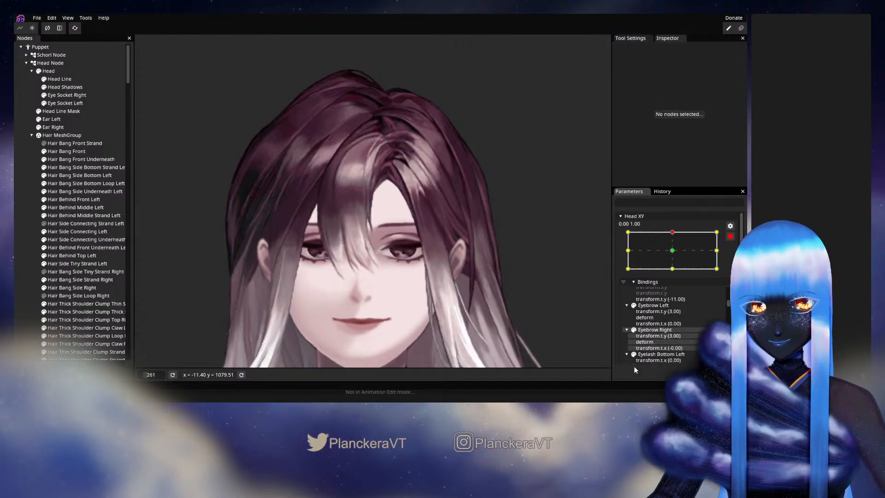
Set all Eye Socket Right bindings at Head XY 0.00 1.00 from the horizontal mirror and disarm the parameter
{"action": "scroll", "coordinate": [670, 338], "scroll_direction": "up", "scroll_amount": 2}
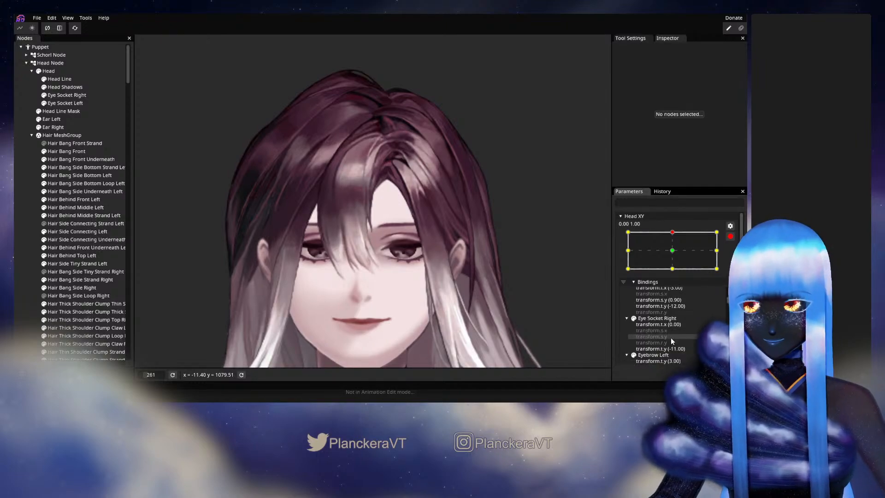
{"action": "left_click", "coordinate": [662, 318]}
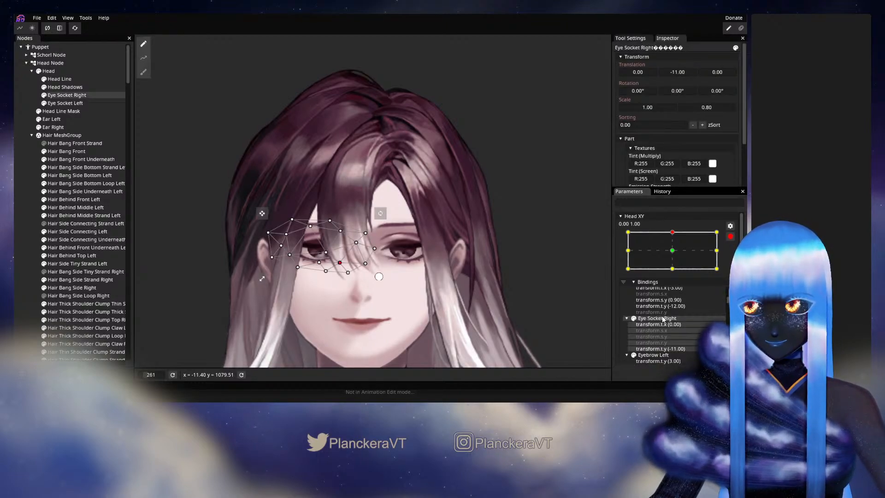
{"action": "right_click", "coordinate": [662, 319]}
{"action": "mouse_move", "coordinate": [678, 364]}
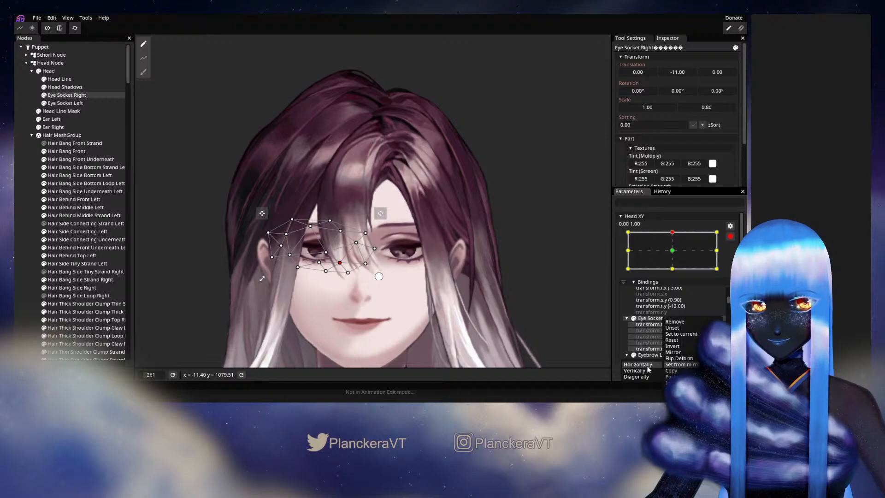
{"action": "left_click", "coordinate": [638, 364]}
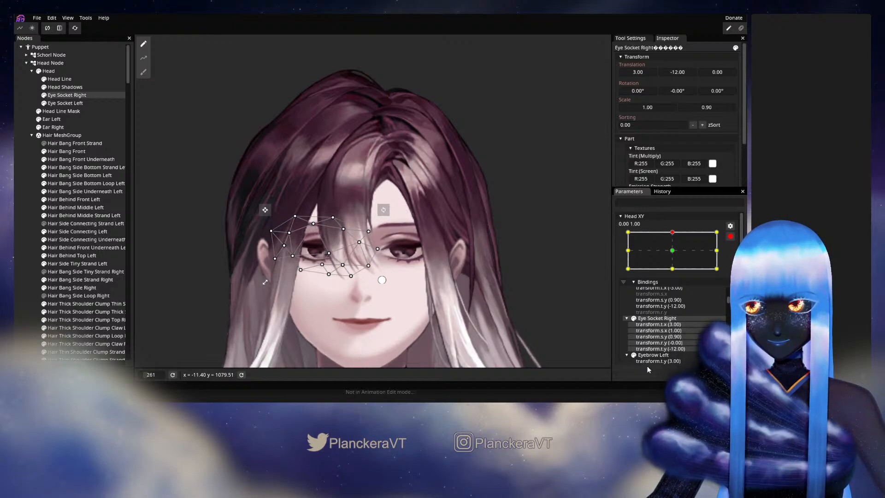
{"action": "left_click", "coordinate": [28, 293]}
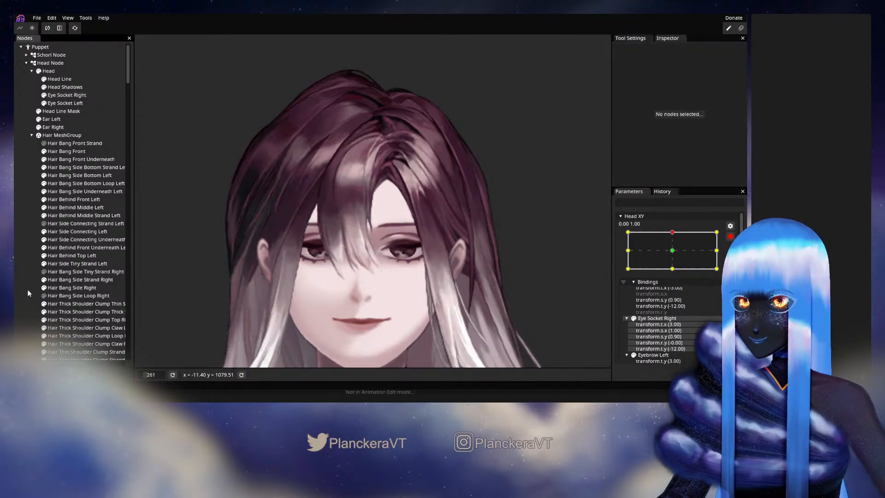
{"action": "left_click", "coordinate": [730, 237]}
Arm Head XY at -1.00 1.00 and set the Eye Socket Left translation to X -38.00 and Y -11.00
{"action": "left_click_drag", "start_coordinate": [675, 254], "coordinate": [623, 254]}
{"action": "left_click", "coordinate": [735, 258]}
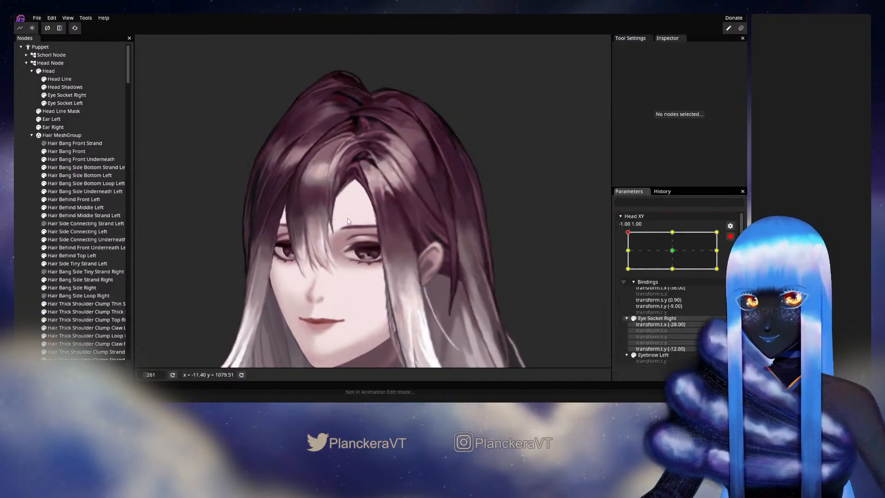
{"action": "left_click", "coordinate": [65, 103]}
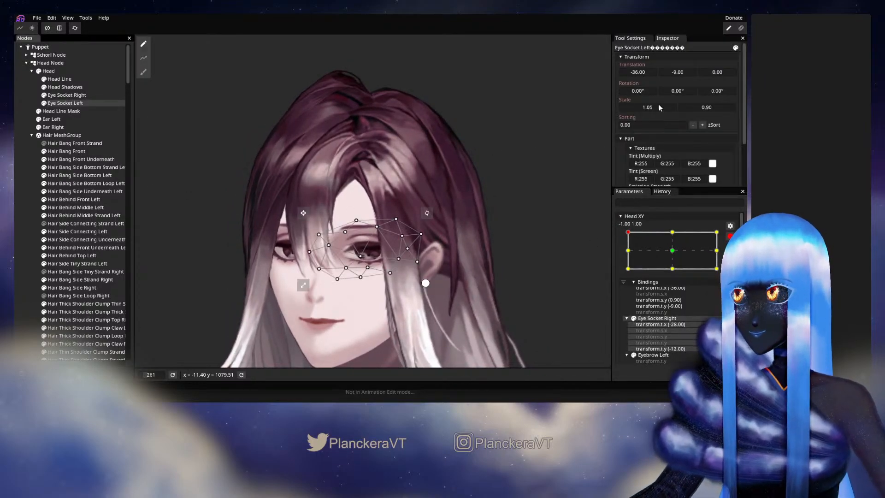
{"action": "left_click_drag", "start_coordinate": [643, 73], "coordinate": [641, 73]}
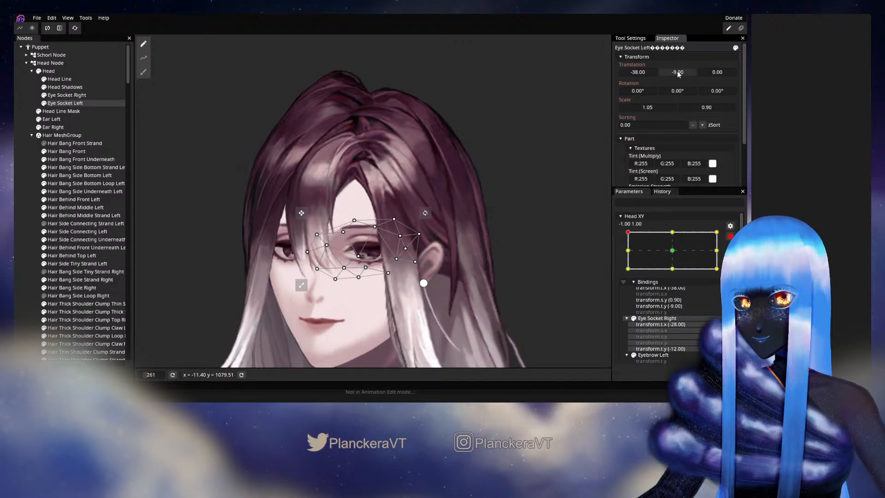
{"action": "left_click_drag", "start_coordinate": [678, 74], "coordinate": [677, 75]}
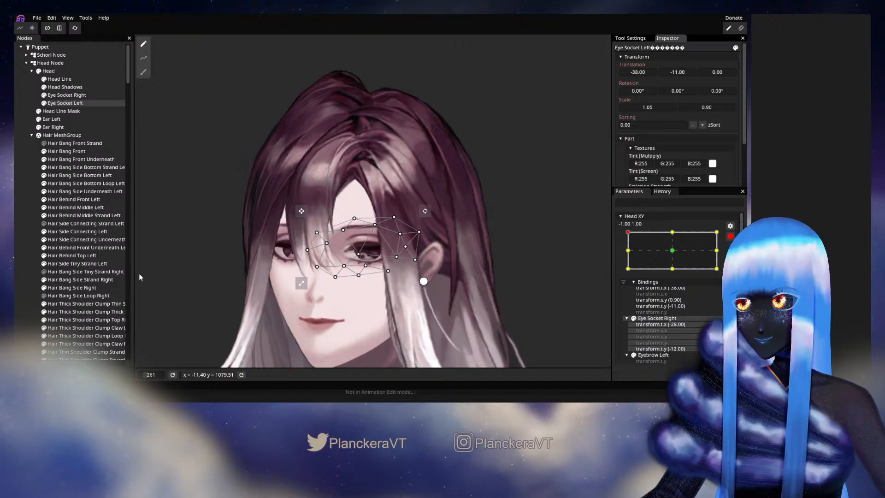
Examine the eye and eyebrow bindings at Head XY -1.00 1.00, compare Eyebrow Left at -1.00 0.00, and preview the disarmed pose between both keypoints
{"action": "scroll", "coordinate": [689, 320], "scroll_direction": "up", "scroll_amount": 3}
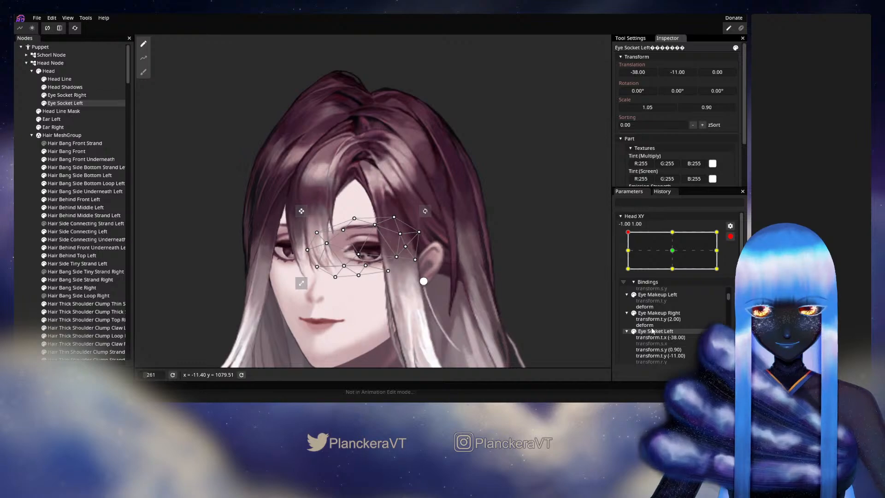
{"action": "scroll", "coordinate": [673, 326], "scroll_direction": "up", "scroll_amount": 3}
{"action": "scroll", "coordinate": [673, 323], "scroll_direction": "down", "scroll_amount": 5}
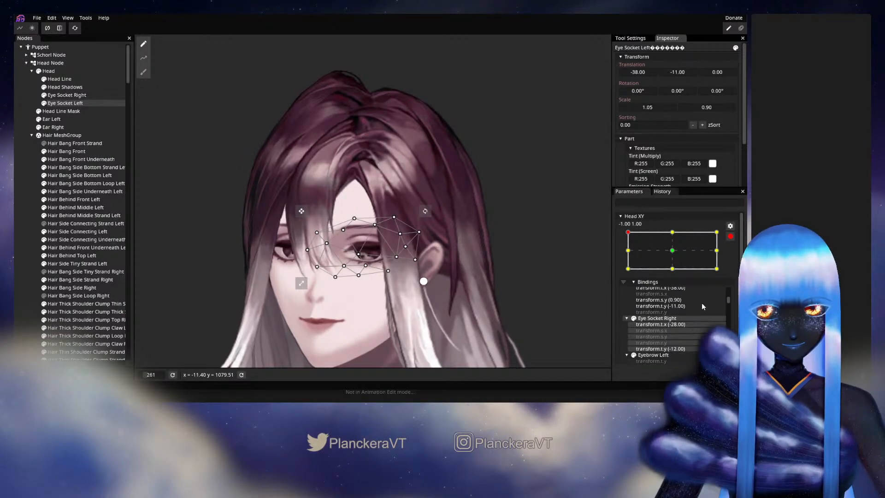
{"action": "scroll", "coordinate": [701, 305], "scroll_direction": "down", "scroll_amount": 2}
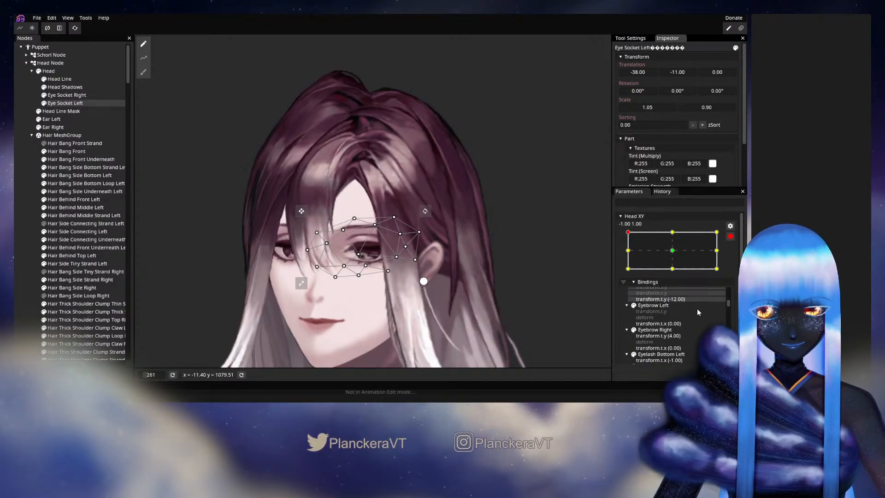
{"action": "left_click", "coordinate": [648, 200]}
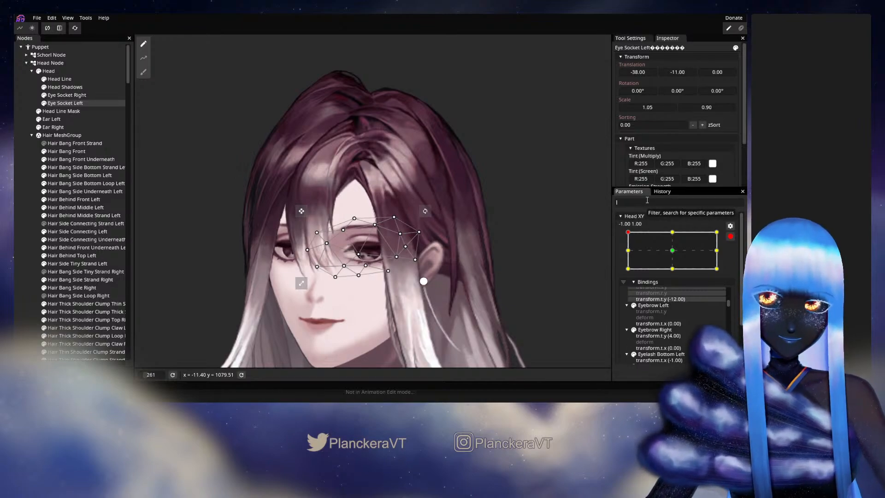
{"action": "left_click", "coordinate": [657, 306]}
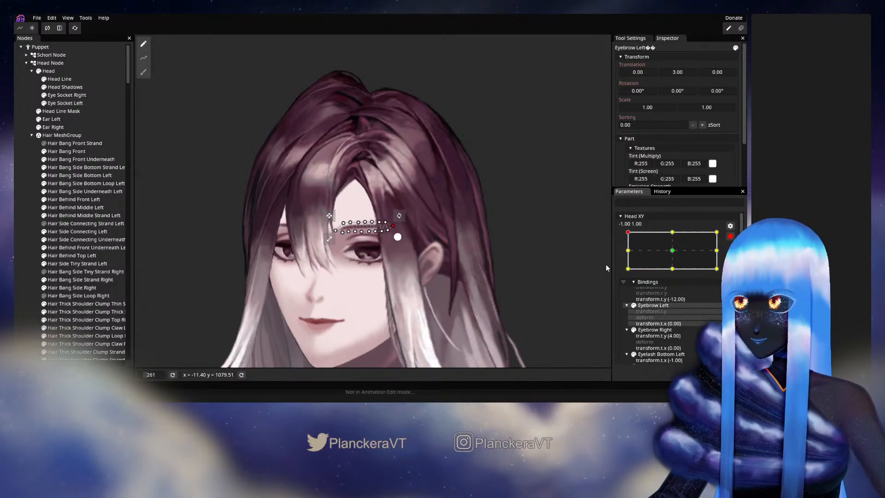
{"action": "left_click", "coordinate": [628, 250]}
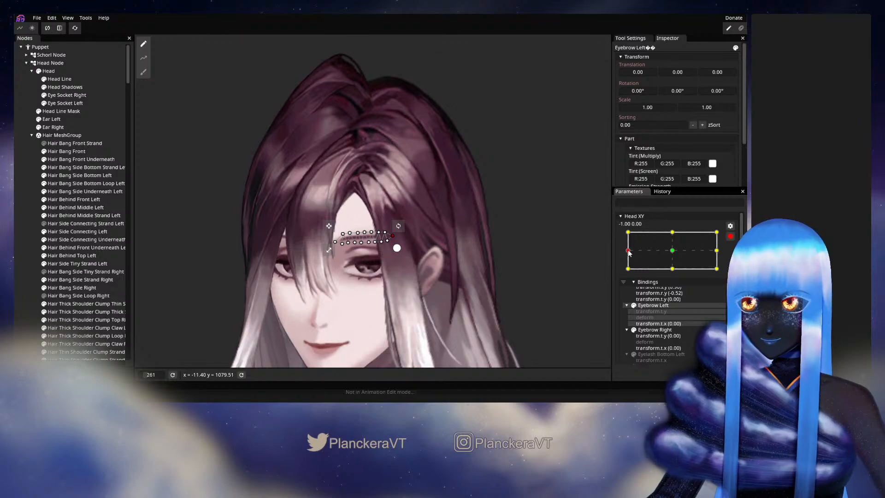
{"action": "left_click", "coordinate": [18, 286]}
{"action": "left_click", "coordinate": [730, 236]}
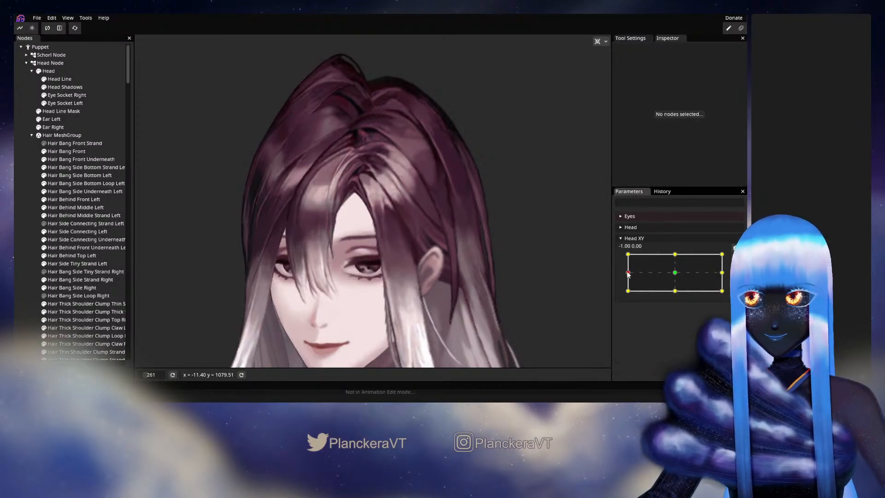
{"action": "left_click_drag", "start_coordinate": [628, 272], "coordinate": [619, 249]}
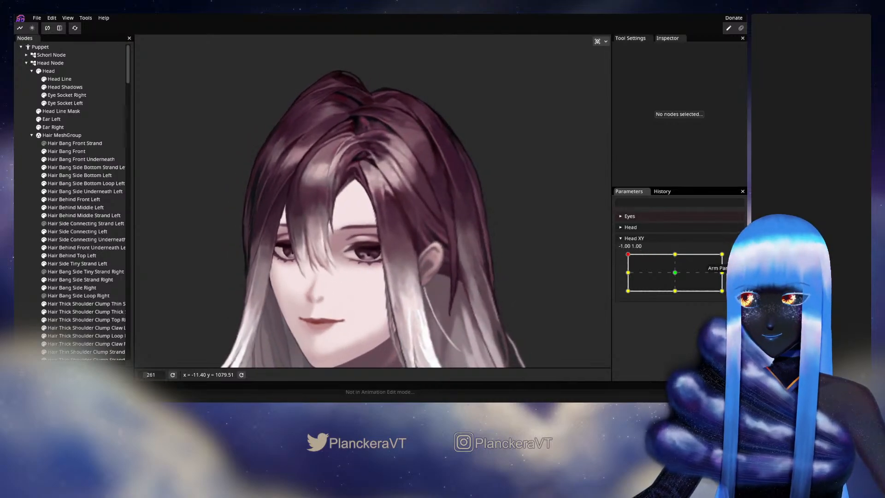
Arm Head XY at 0.00 1.00, examine the Eyebrow Right and Eyebrow Left translations, and compare Eyebrow Left at -1.00 1.00
{"action": "left_click", "coordinate": [675, 255]}
{"action": "left_click", "coordinate": [735, 258]}
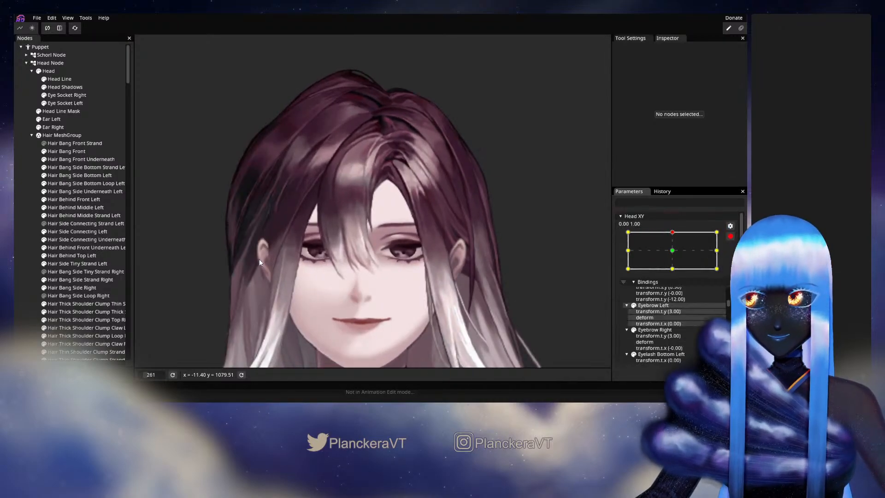
{"action": "scroll", "coordinate": [88, 240], "scroll_direction": "down", "scroll_amount": 12}
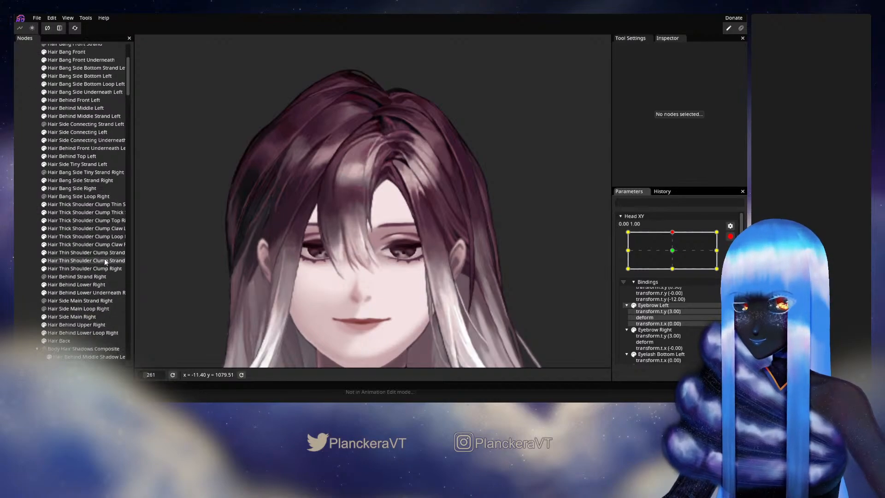
{"action": "scroll", "coordinate": [105, 263], "scroll_direction": "down", "scroll_amount": 1}
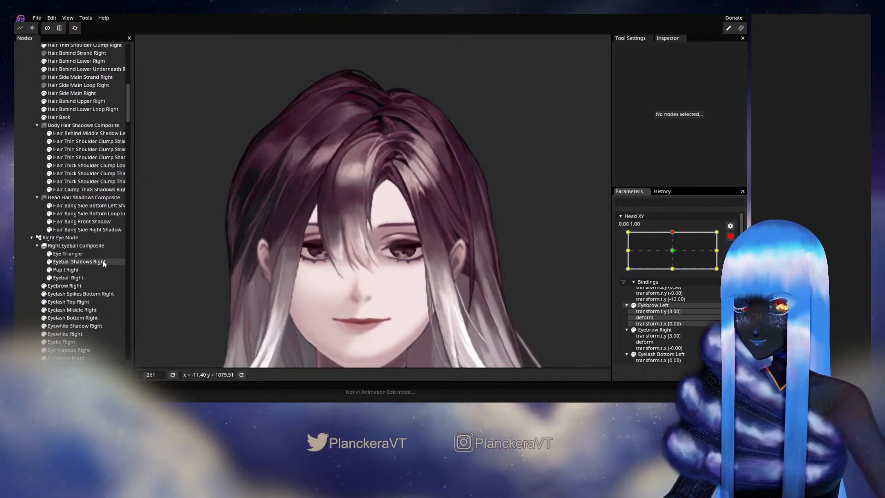
{"action": "left_click", "coordinate": [65, 286]}
{"action": "scroll", "coordinate": [93, 294], "scroll_direction": "down", "scroll_amount": 3}
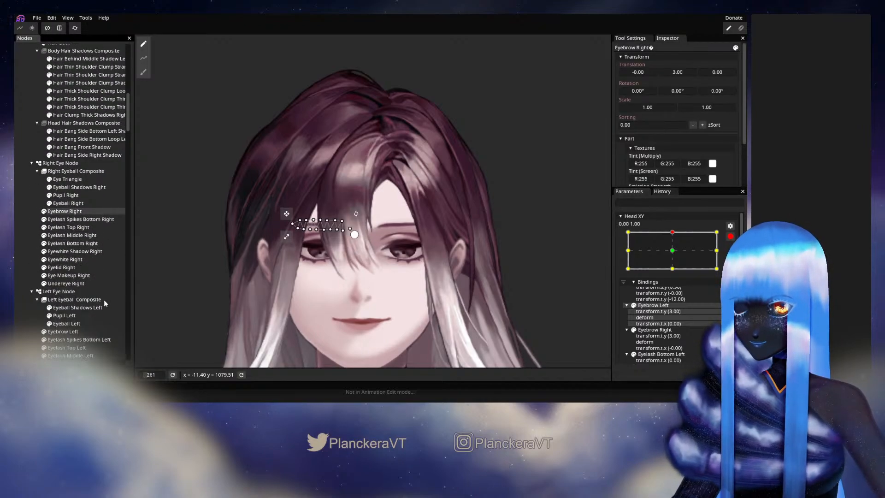
{"action": "scroll", "coordinate": [86, 302], "scroll_direction": "down", "scroll_amount": 1}
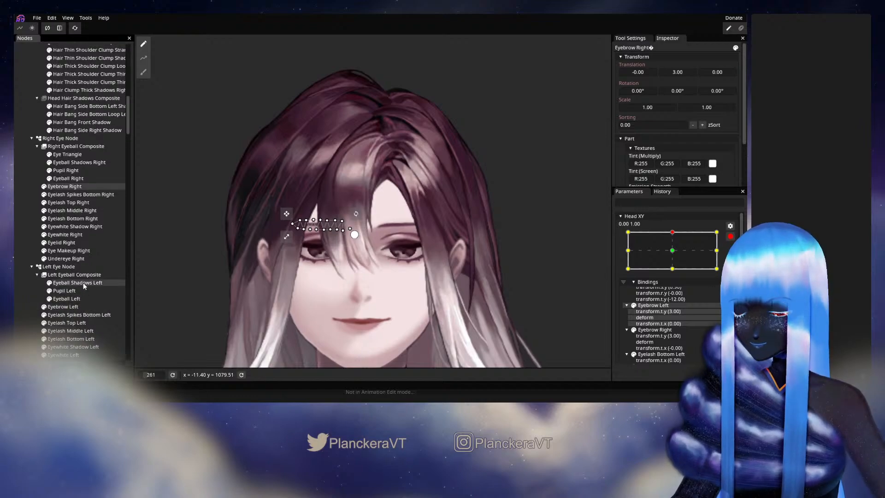
{"action": "left_click", "coordinate": [69, 306]}
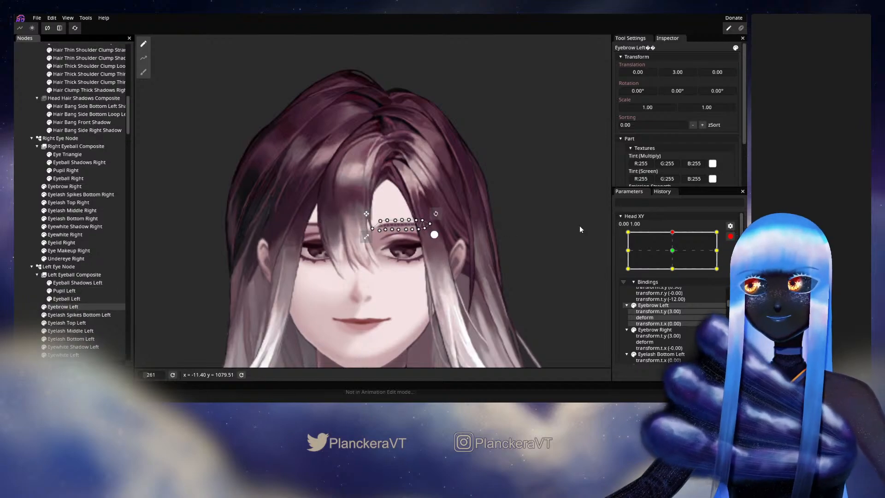
{"action": "left_click_drag", "start_coordinate": [633, 237], "coordinate": [623, 237]}
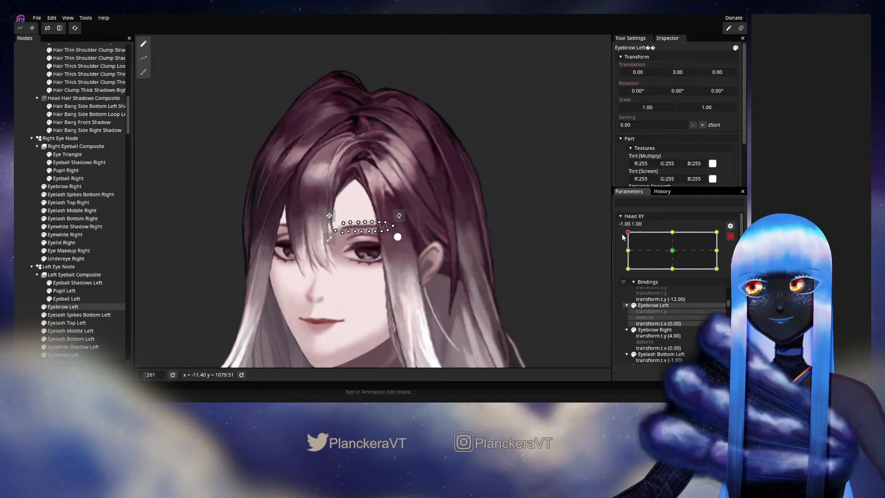
Compare the Left Eye Node at Head XY 0.00 1.00 and set its Y translation to -17.00 at -1.00 1.00
{"action": "left_click", "coordinate": [59, 266]}
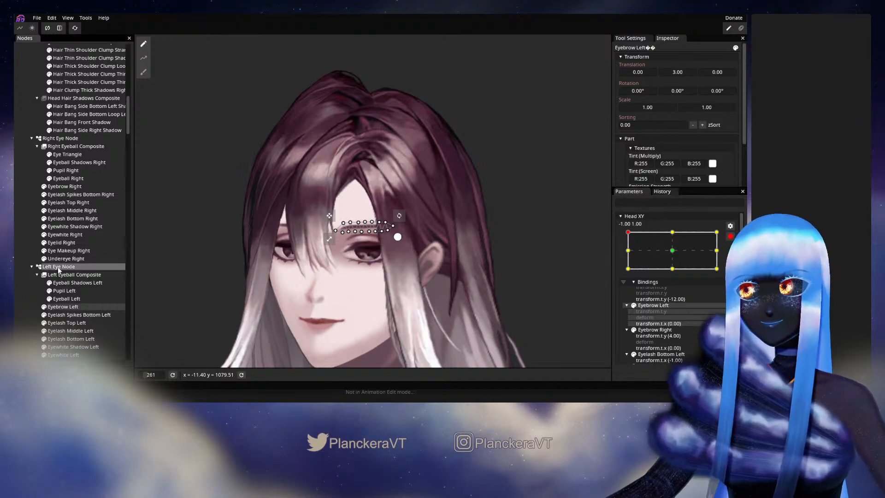
{"action": "left_click", "coordinate": [678, 235]}
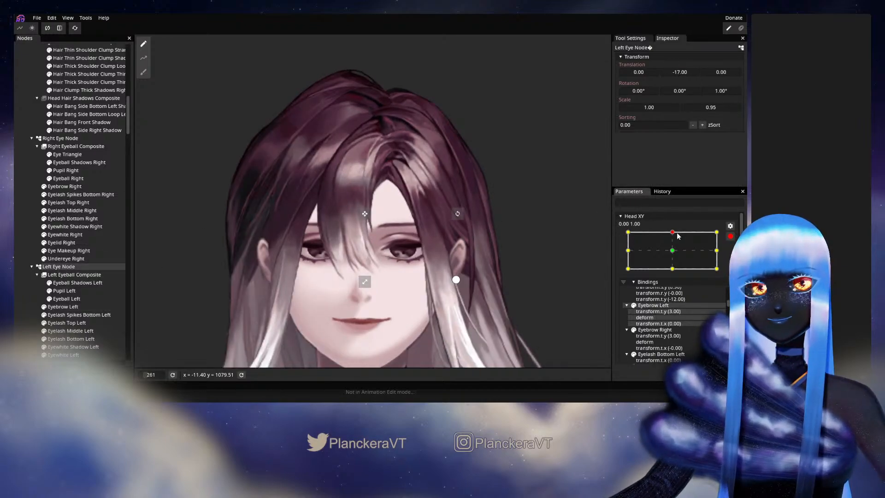
{"action": "left_click", "coordinate": [628, 233]}
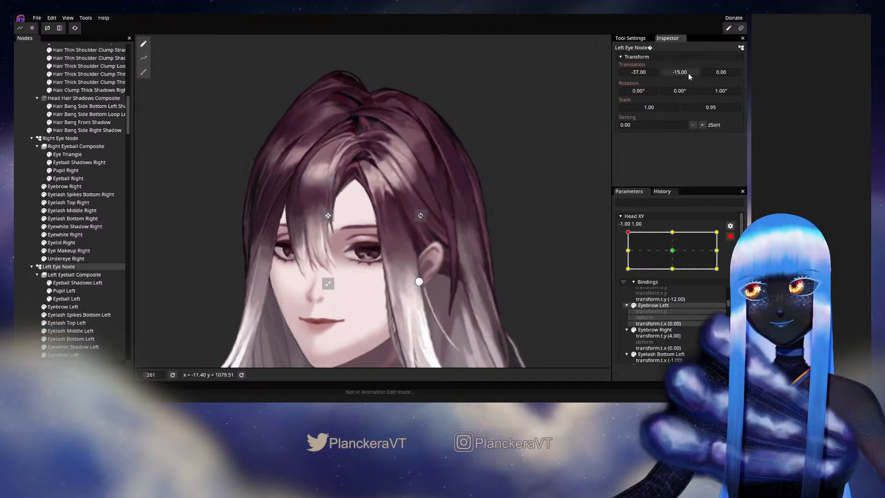
{"action": "left_click_drag", "start_coordinate": [689, 73], "coordinate": [688, 73]}
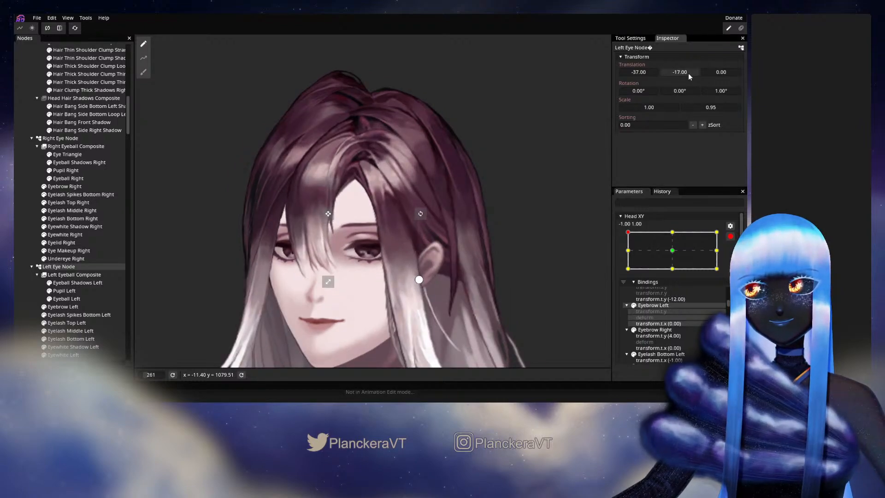
{"action": "left_click", "coordinate": [103, 297]}
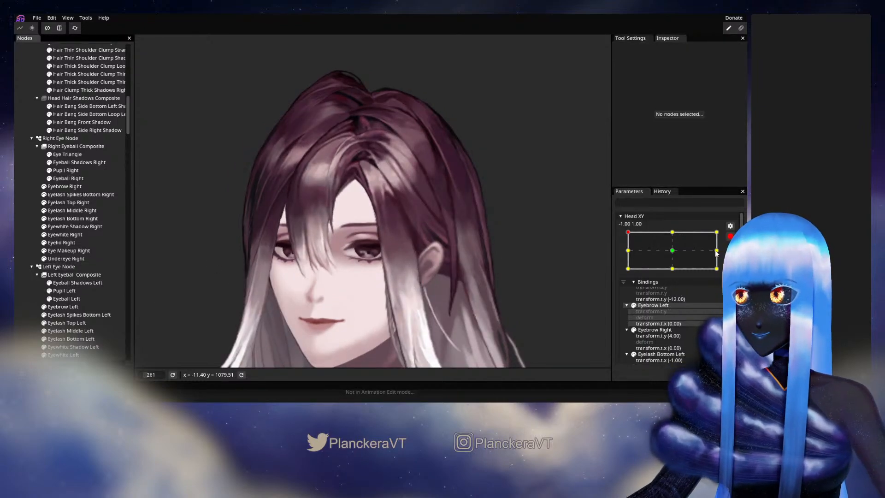
Disarm Head XY, preview the pose around -1.00 1.00 and check the latest entries in the undo history
{"action": "left_click", "coordinate": [730, 236]}
{"action": "mouse_move", "coordinate": [631, 258]}
{"action": "left_mouse_down"}
{"action": "mouse_move", "coordinate": [677, 256]}
{"action": "mouse_move", "coordinate": [628, 254]}
{"action": "left_mouse_up"}
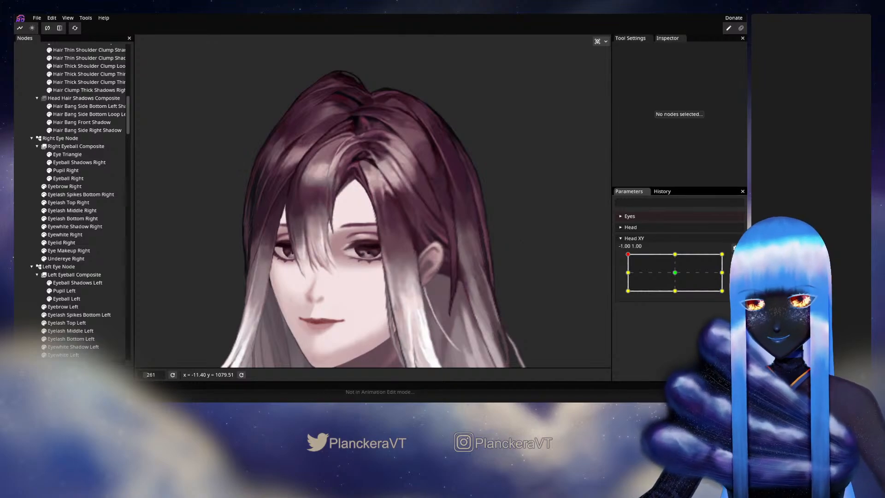
{"action": "left_click", "coordinate": [660, 191]}
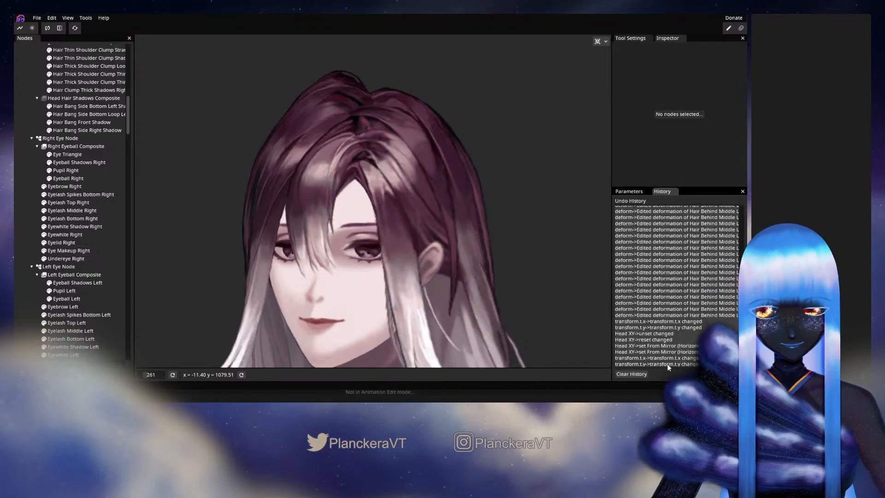
{"action": "left_click", "coordinate": [629, 191]}
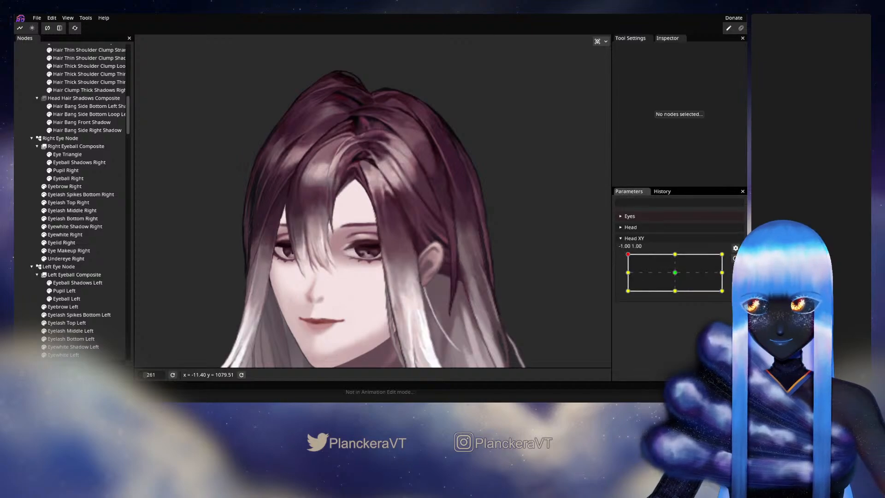
Re-arm Head XY at -1.00 1.00, return the Left Eye Node's Y translation to -15.00 and set Eyebrow Left's Y translation to 1.00
{"action": "left_click", "coordinate": [735, 259]}
{"action": "left_click", "coordinate": [59, 267]}
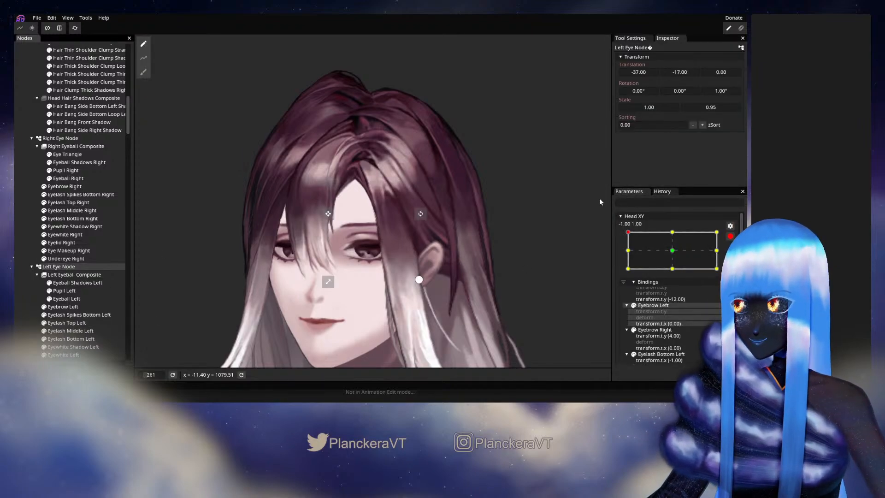
{"action": "left_click_drag", "start_coordinate": [679, 73], "coordinate": [684, 75]}
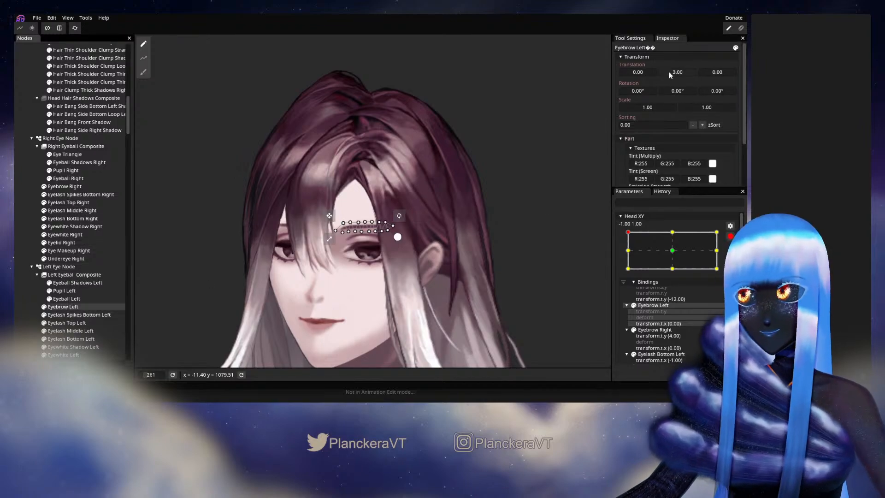
{"action": "left_click_drag", "start_coordinate": [674, 236], "coordinate": [642, 236]}
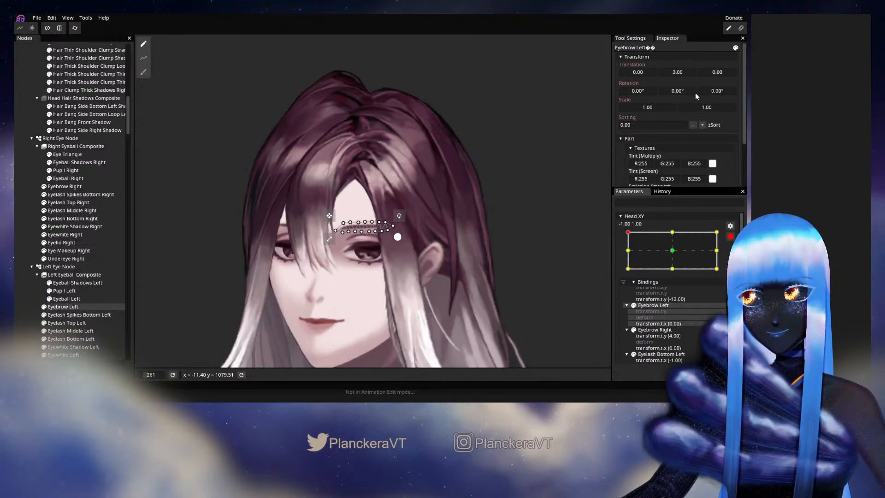
{"action": "left_click_drag", "start_coordinate": [687, 70], "coordinate": [685, 71]}
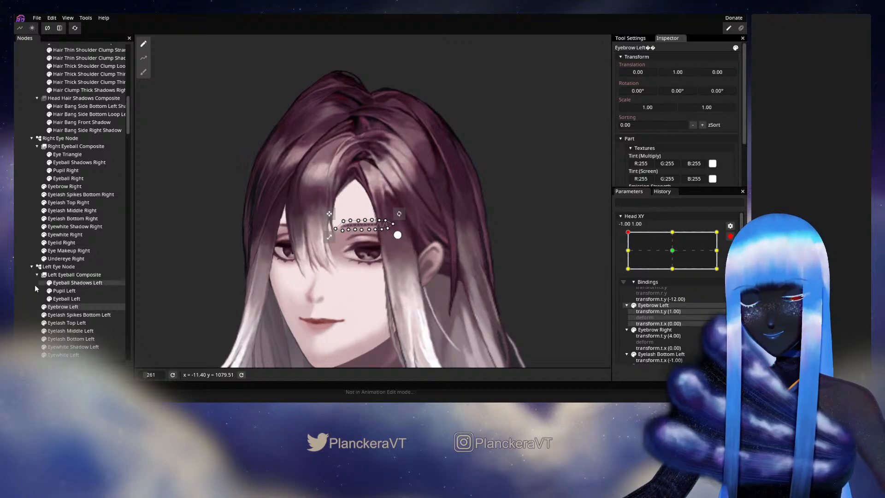
{"action": "left_click", "coordinate": [65, 306]}
Preview the disarmed pose near Head XY -1.00 1.00, re-arm that keypoint and examine the Eyebrow Left translation
{"action": "left_click", "coordinate": [730, 237]}
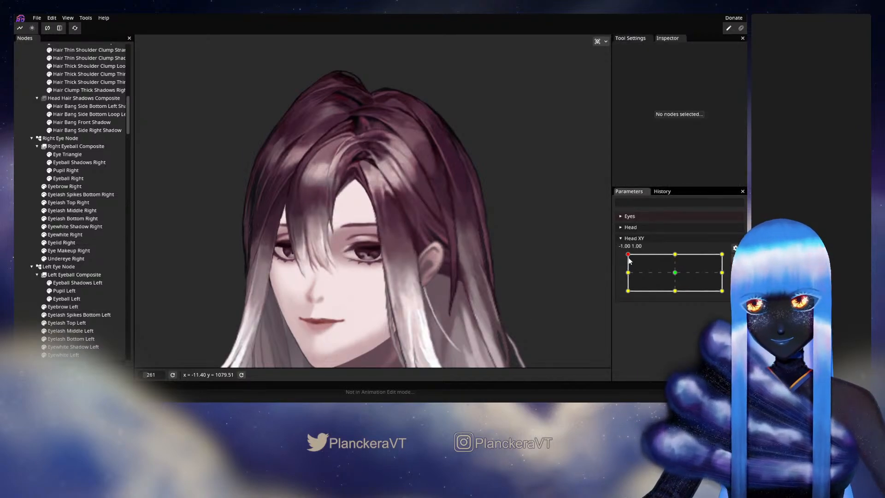
{"action": "mouse_move", "coordinate": [628, 254]}
{"action": "left_mouse_down"}
{"action": "mouse_move", "coordinate": [677, 253]}
{"action": "mouse_move", "coordinate": [621, 250]}
{"action": "left_mouse_up"}
{"action": "left_click", "coordinate": [733, 248]}
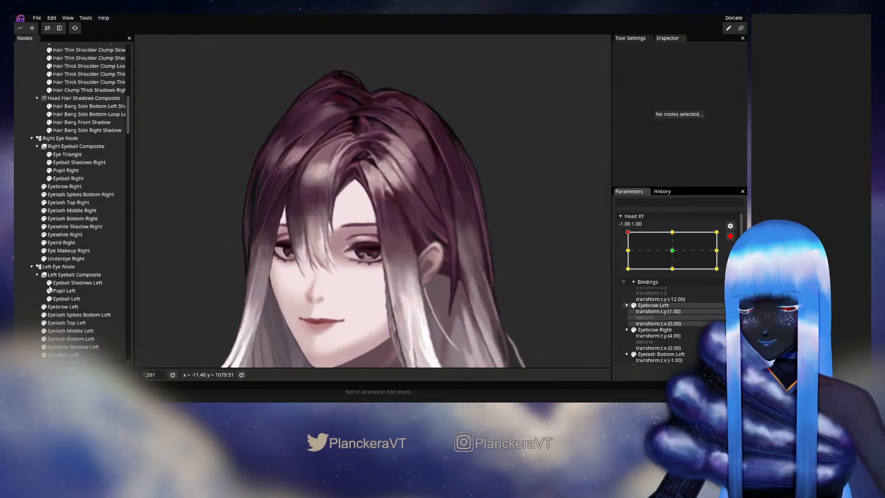
{"action": "left_click", "coordinate": [63, 307]}
{"action": "left_click", "coordinate": [683, 73]}
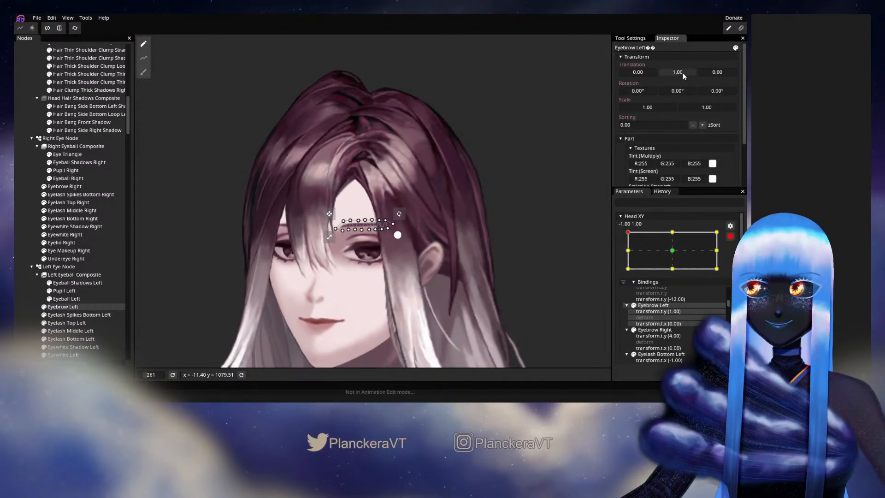
{"action": "left_click", "coordinate": [25, 328]}
Disarm Head XY and preview the transition between the -1.00 1.00 and 0.00 1.00 keypoints
{"action": "left_click", "coordinate": [729, 238]}
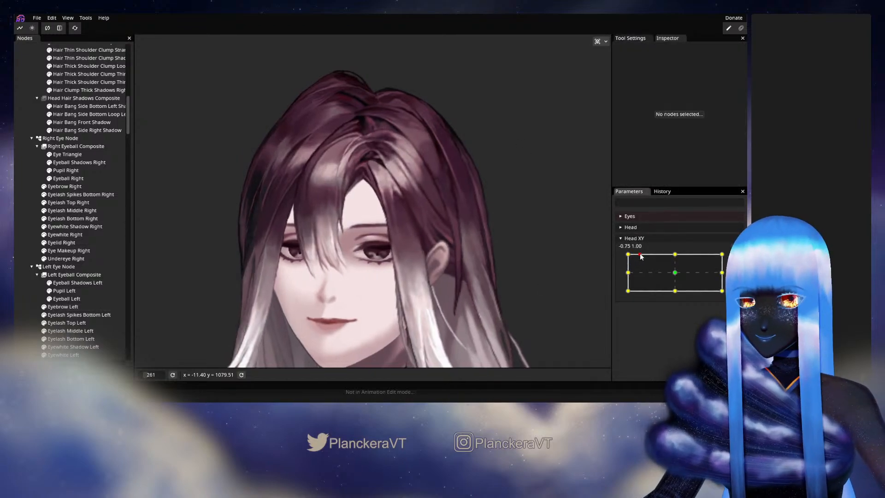
{"action": "left_click", "coordinate": [666, 254]}
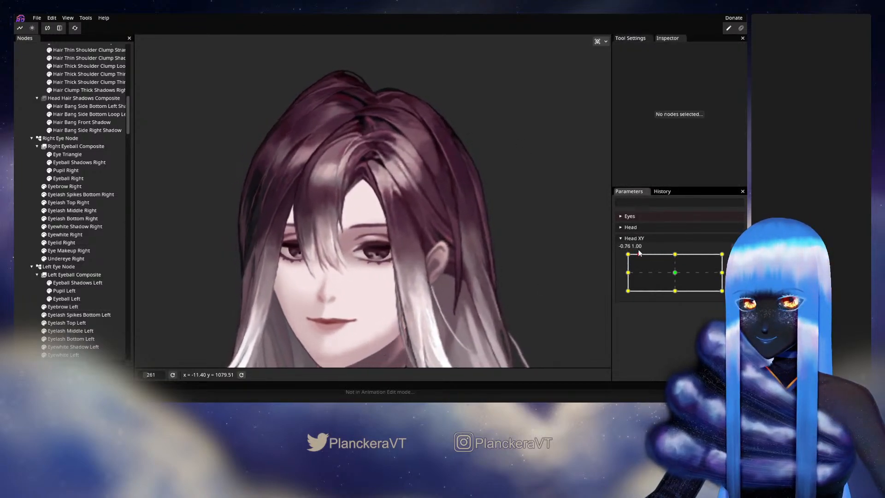
{"action": "left_click", "coordinate": [628, 253]}
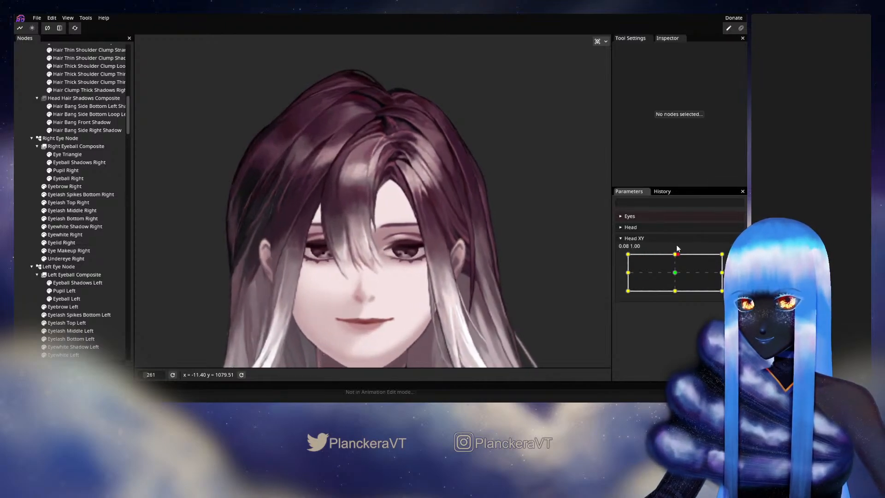
{"action": "left_click", "coordinate": [668, 254]}
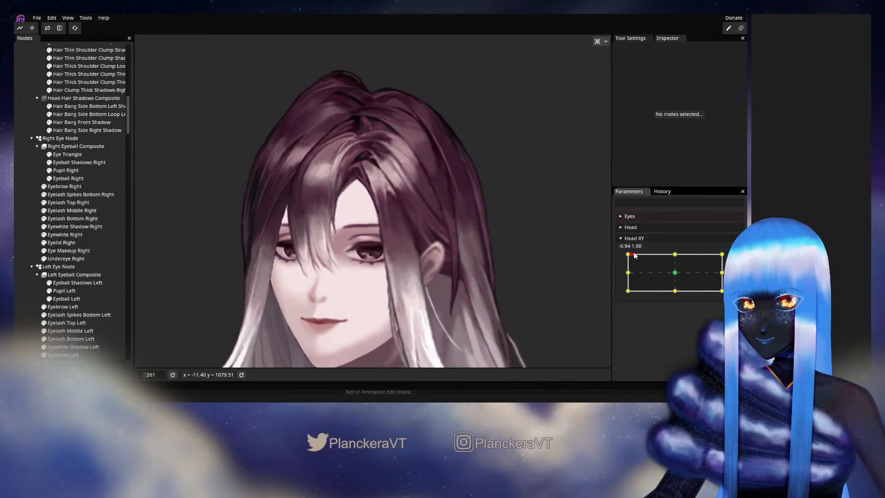
{"action": "left_click", "coordinate": [658, 254]}
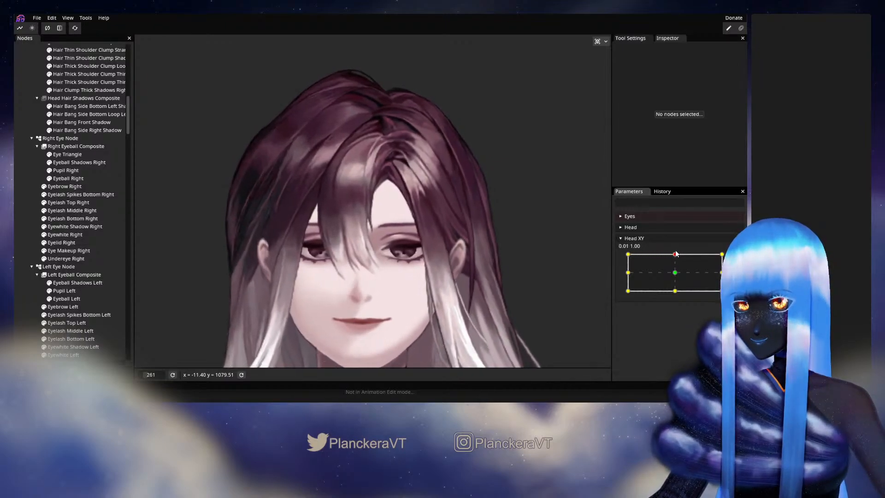
{"action": "left_click", "coordinate": [646, 254]}
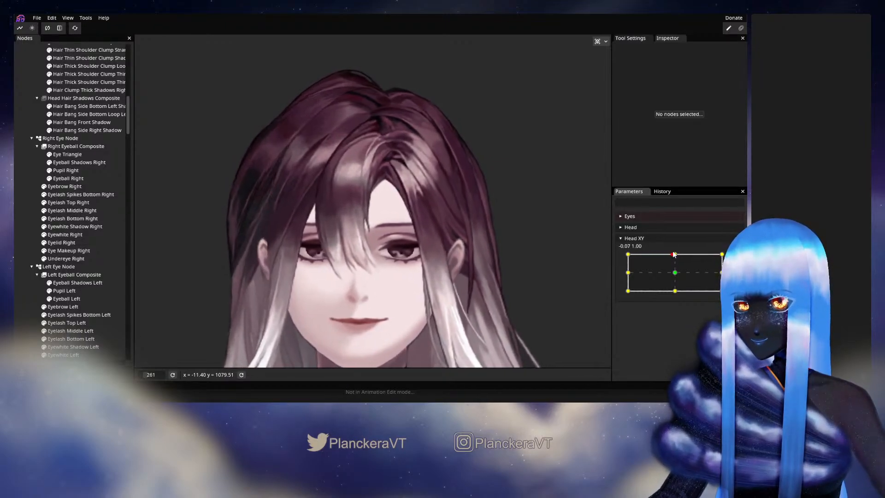
{"action": "left_click", "coordinate": [638, 254]}
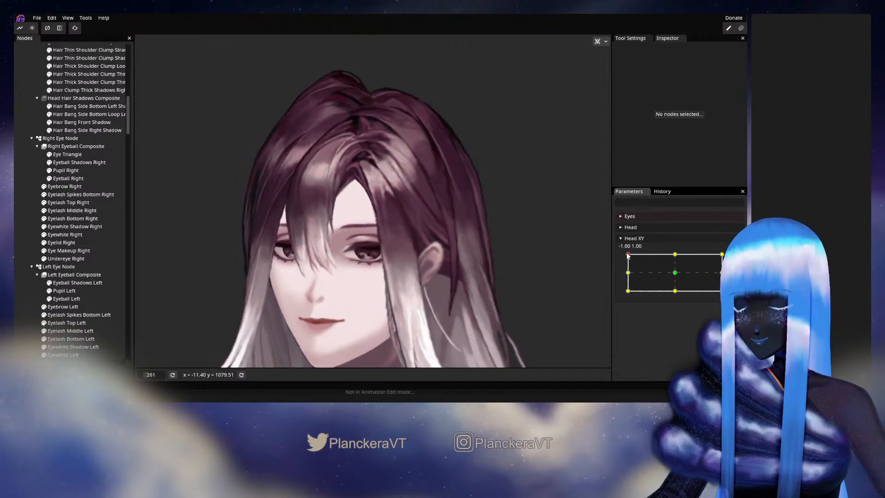
{"action": "left_click", "coordinate": [674, 254]}
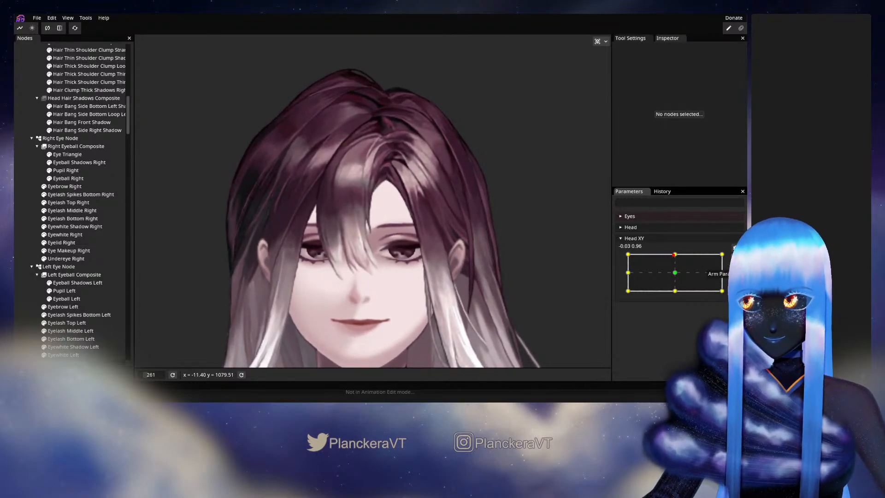
Arm Head XY at 0.00 1.00 and adjust the upper-edge vertices of the Eyelid Left mesh
{"action": "left_click", "coordinate": [736, 258]}
{"action": "scroll", "coordinate": [435, 279], "scroll_direction": "up", "scroll_amount": 8}
{"action": "scroll", "coordinate": [435, 279], "scroll_direction": "up", "scroll_amount": 6}
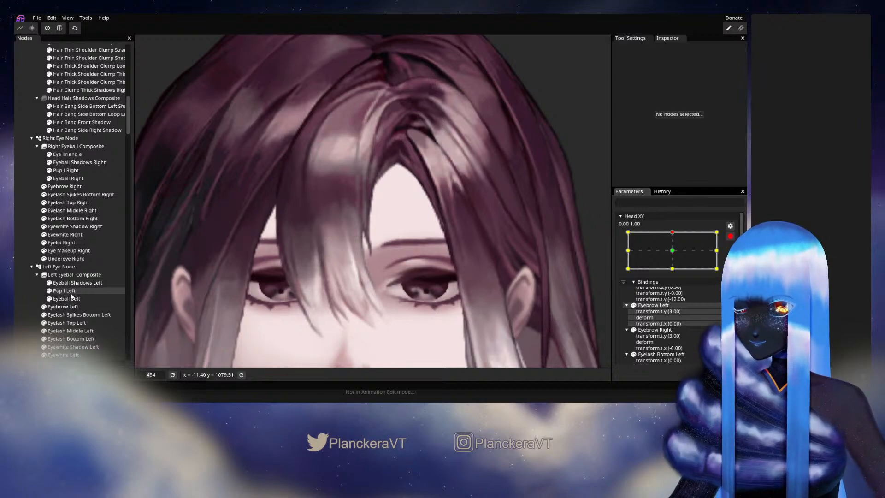
{"action": "scroll", "coordinate": [78, 340], "scroll_direction": "down", "scroll_amount": 1}
{"action": "left_click", "coordinate": [73, 340]}
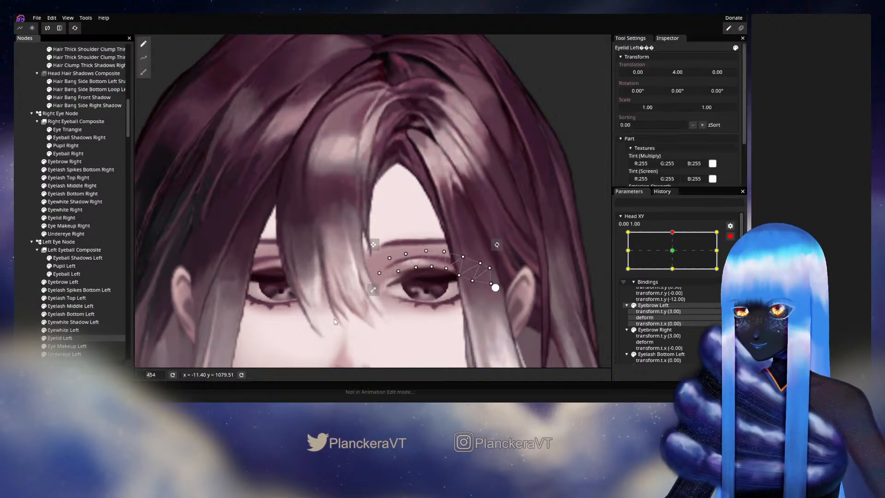
{"action": "scroll", "coordinate": [429, 258], "scroll_direction": "up", "scroll_amount": 2}
{"action": "left_click", "coordinate": [410, 260]}
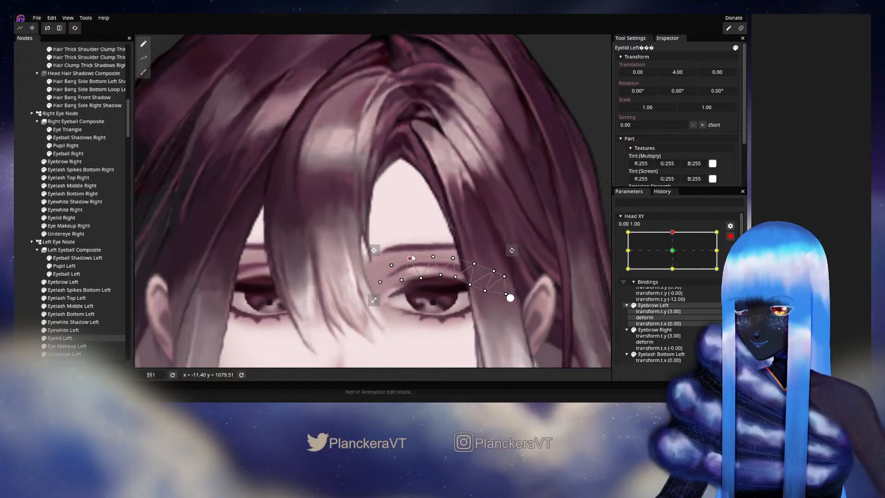
{"action": "left_click", "coordinate": [452, 257]}
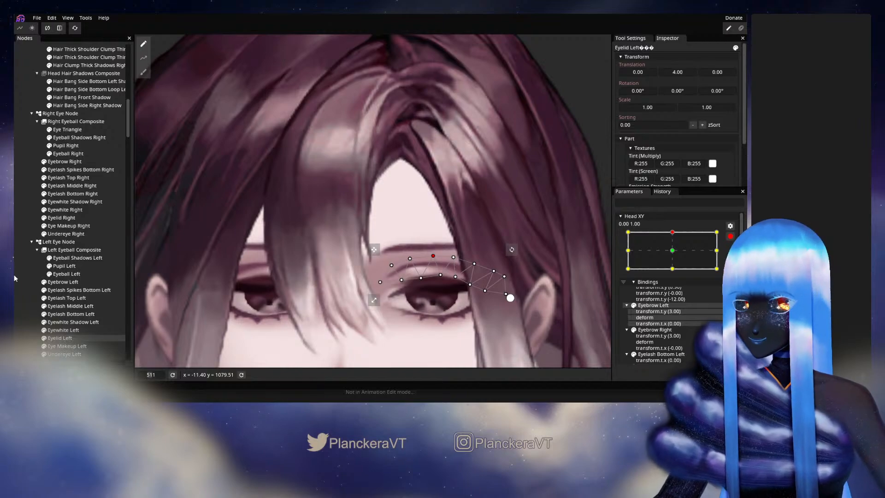
{"action": "left_click", "coordinate": [461, 285]}
{"action": "scroll", "coordinate": [479, 303], "scroll_direction": "down", "scroll_amount": 3}
{"action": "scroll", "coordinate": [495, 288], "scroll_direction": "down", "scroll_amount": 3}
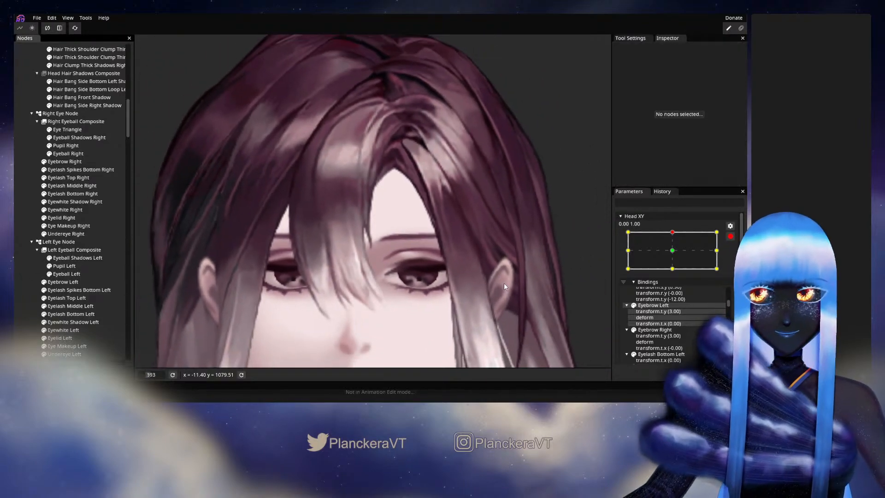
Disarm Head XY, preview the transition between 0.00 1.00 and -1.00 1.00, and re-arm the 0.00 1.00 keypoint
{"action": "left_click", "coordinate": [730, 235]}
{"action": "left_click_drag", "start_coordinate": [677, 254], "coordinate": [616, 247]}
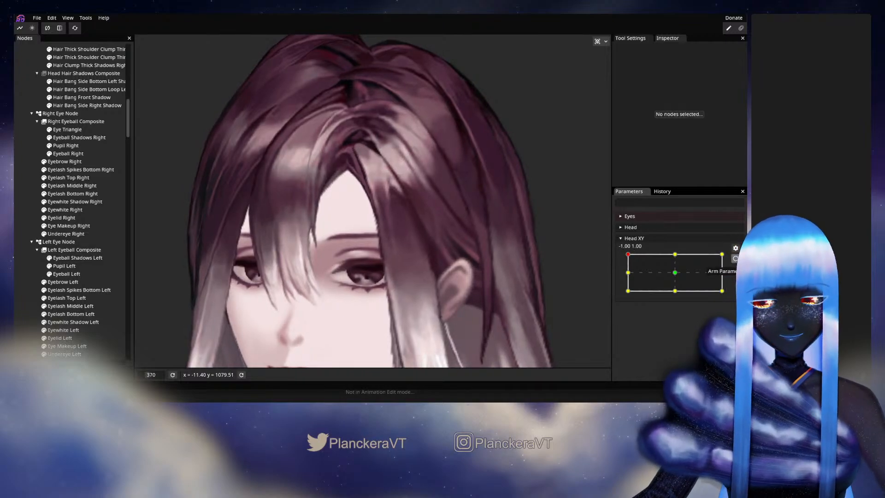
{"action": "left_click", "coordinate": [675, 255]}
{"action": "left_click", "coordinate": [735, 258]}
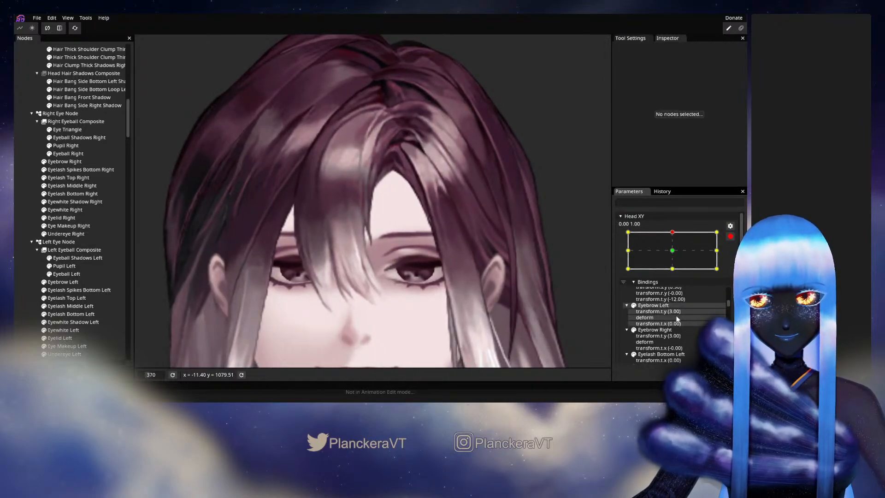
Set the Eyelid Right bindings at Head XY 0.00 1.00 from their horizontal mirror
{"action": "scroll", "coordinate": [675, 306], "scroll_direction": "down", "scroll_amount": 2}
{"action": "scroll", "coordinate": [686, 302], "scroll_direction": "down", "scroll_amount": 5}
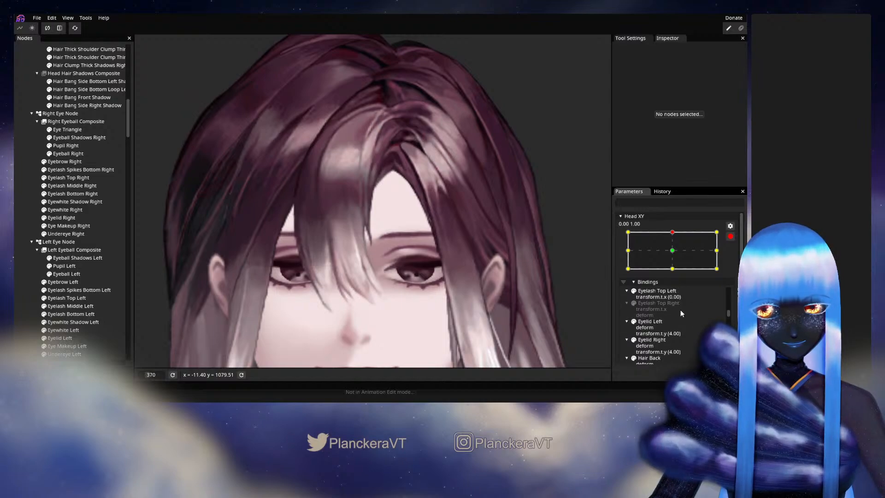
{"action": "scroll", "coordinate": [668, 311], "scroll_direction": "down", "scroll_amount": 2}
{"action": "left_click", "coordinate": [656, 315]}
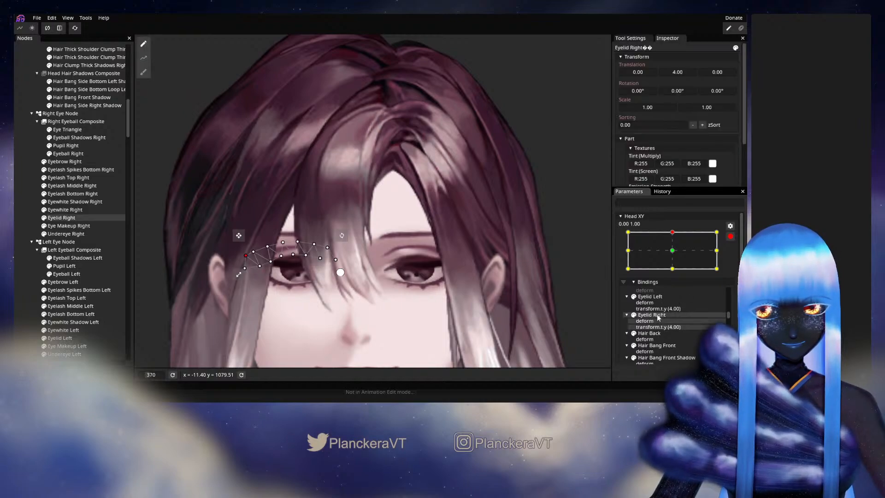
{"action": "right_click", "coordinate": [656, 314]}
{"action": "mouse_move", "coordinate": [677, 362]}
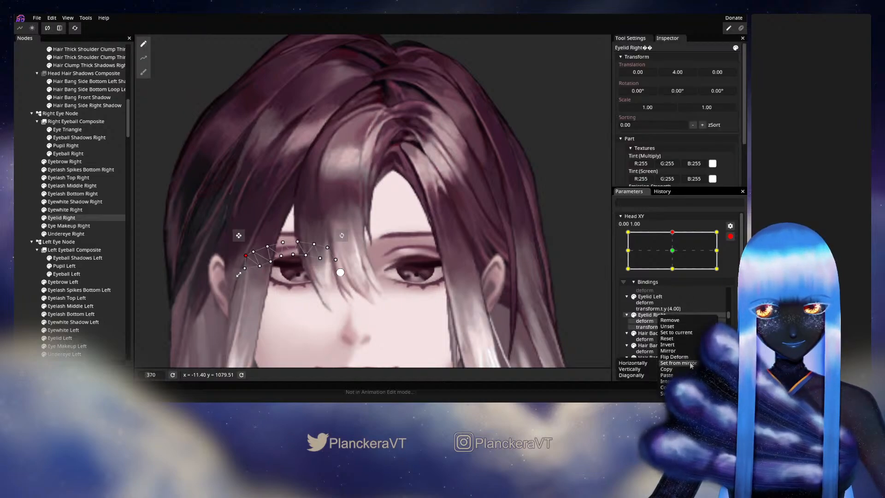
{"action": "left_click", "coordinate": [633, 362]}
Switch to the Head XY keypoint -1.00 1.00 and adjust the upper- and lower-edge vertices of the Eye Makeup Left mesh
{"action": "left_click", "coordinate": [628, 232]}
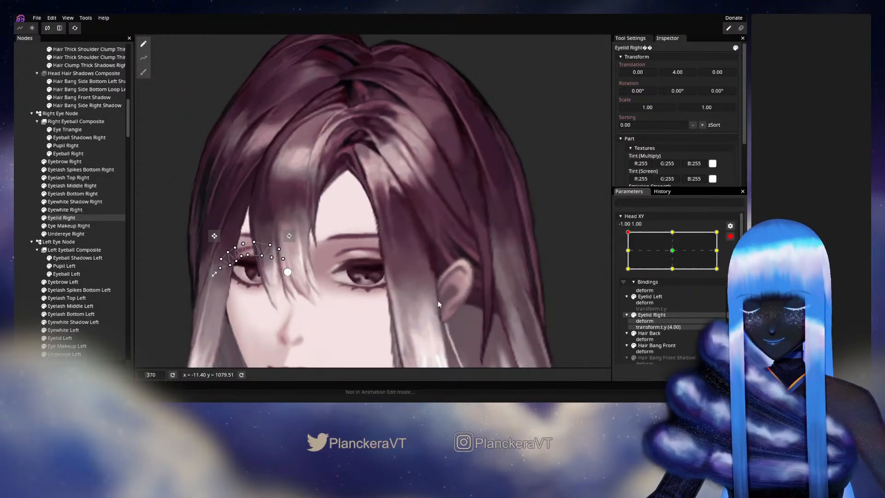
{"action": "scroll", "coordinate": [438, 299], "scroll_direction": "up", "scroll_amount": 4}
{"action": "scroll", "coordinate": [415, 300], "scroll_direction": "up", "scroll_amount": 1}
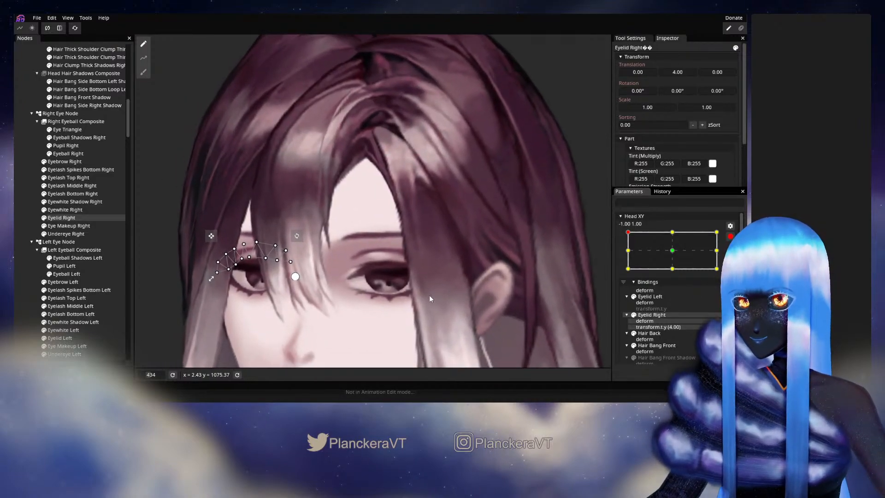
{"action": "left_click", "coordinate": [67, 345]}
{"action": "scroll", "coordinate": [405, 287], "scroll_direction": "up", "scroll_amount": 1}
{"action": "scroll", "coordinate": [405, 287], "scroll_direction": "up", "scroll_amount": 1}
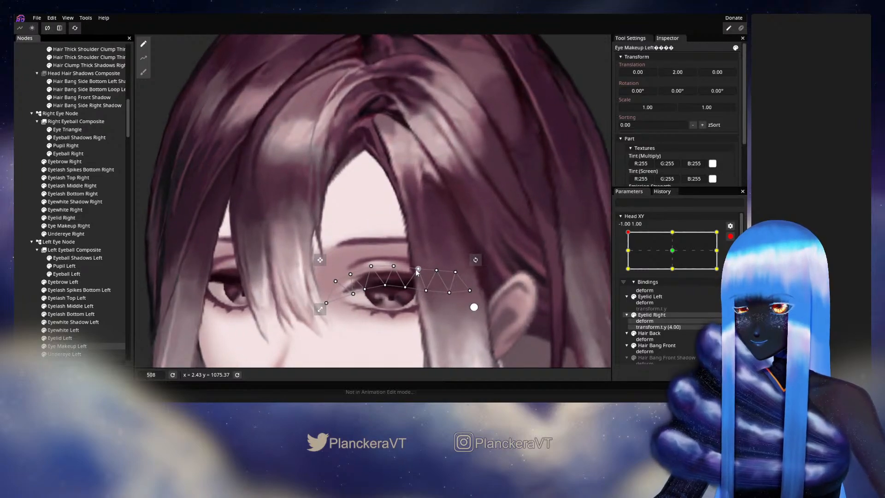
{"action": "left_click", "coordinate": [418, 268]}
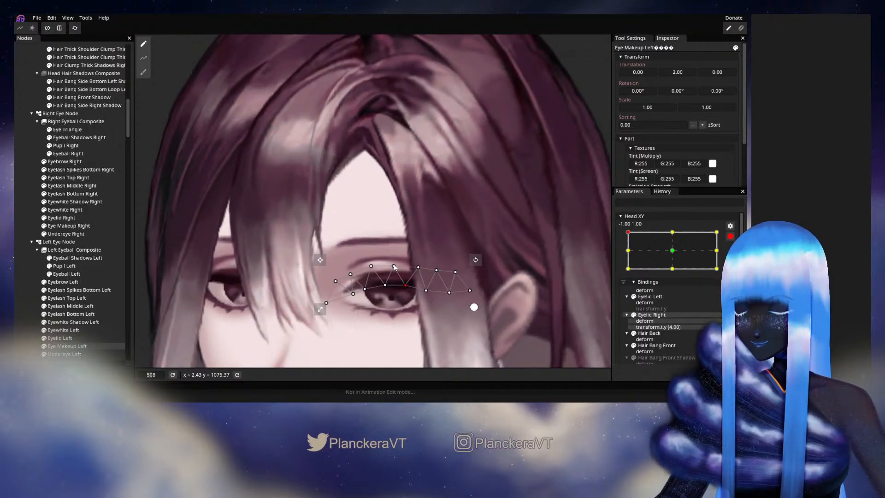
{"action": "left_click_drag", "start_coordinate": [395, 262], "coordinate": [395, 261]}
{"action": "left_click", "coordinate": [405, 285]}
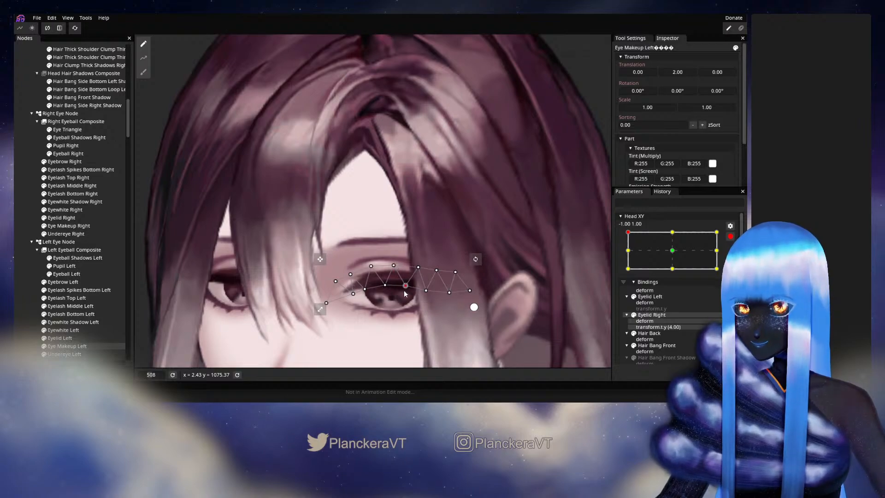
{"action": "left_click", "coordinate": [385, 285]}
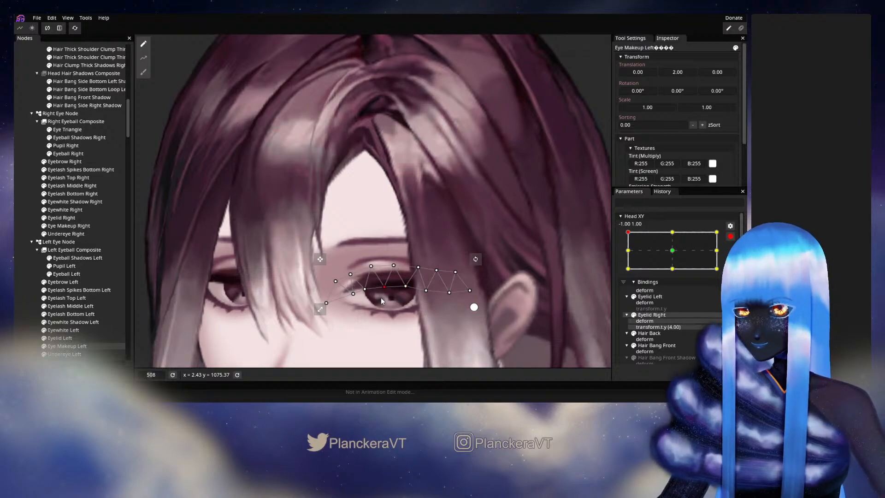
{"action": "left_click", "coordinate": [28, 269]}
Disarm Head XY and preview the left eye's makeup around the -1.00 1.00 pose
{"action": "scroll", "coordinate": [446, 288], "scroll_direction": "down", "scroll_amount": 3}
{"action": "left_click", "coordinate": [730, 237]}
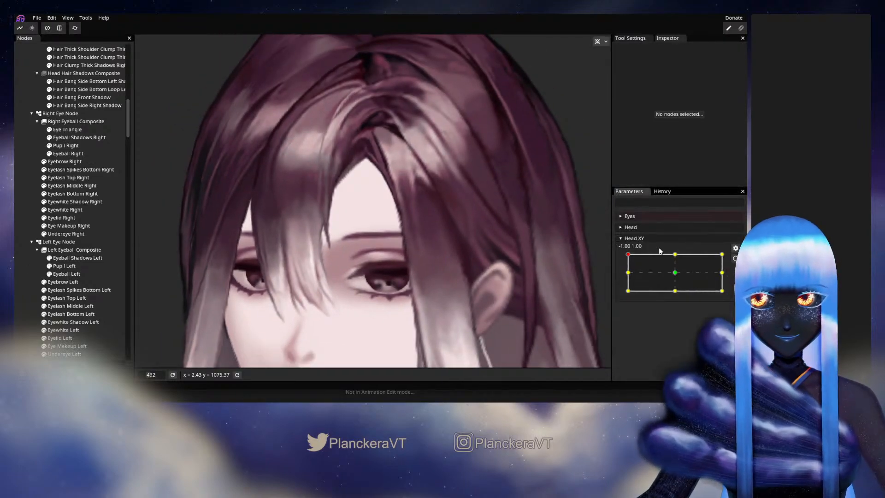
{"action": "mouse_move", "coordinate": [627, 254]}
{"action": "left_mouse_down"}
{"action": "mouse_move", "coordinate": [675, 254]}
{"action": "mouse_move", "coordinate": [627, 255]}
{"action": "left_mouse_up"}
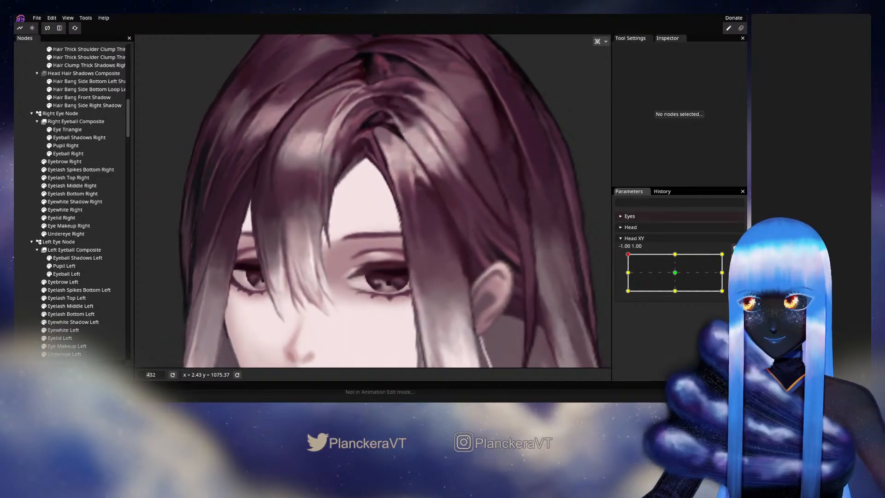
Re-arm Head XY at -1.00 1.00 and lower the outer upper-edge vertices of the Eye Makeup Left mesh with the Circle Brush
{"action": "left_click", "coordinate": [735, 248]}
{"action": "left_click", "coordinate": [80, 329]}
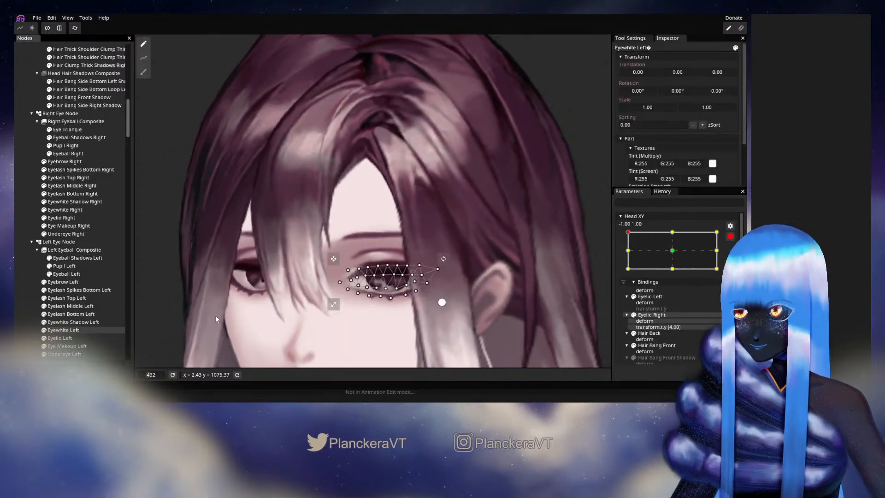
{"action": "left_click", "coordinate": [72, 338]}
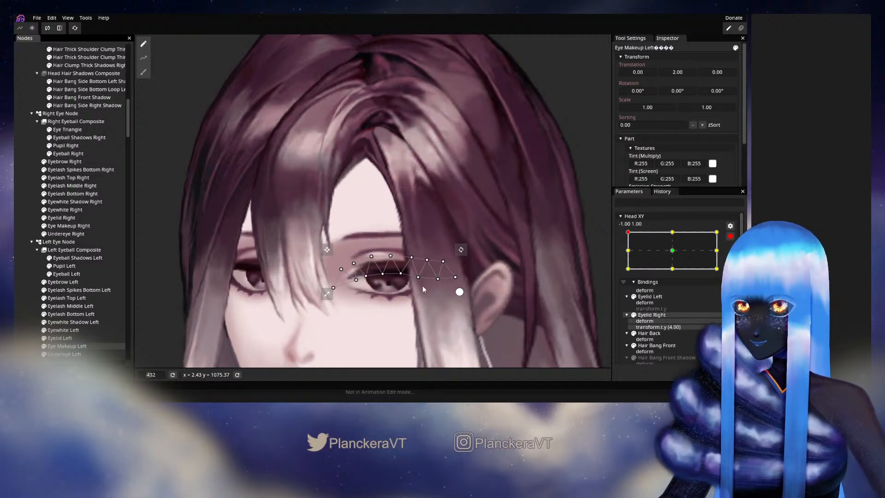
{"action": "left_click", "coordinate": [89, 346]}
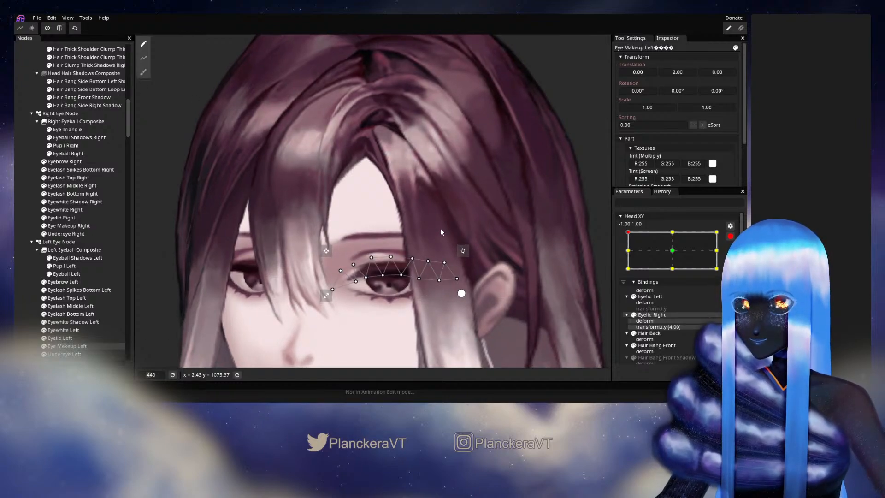
{"action": "left_click", "coordinate": [143, 72]}
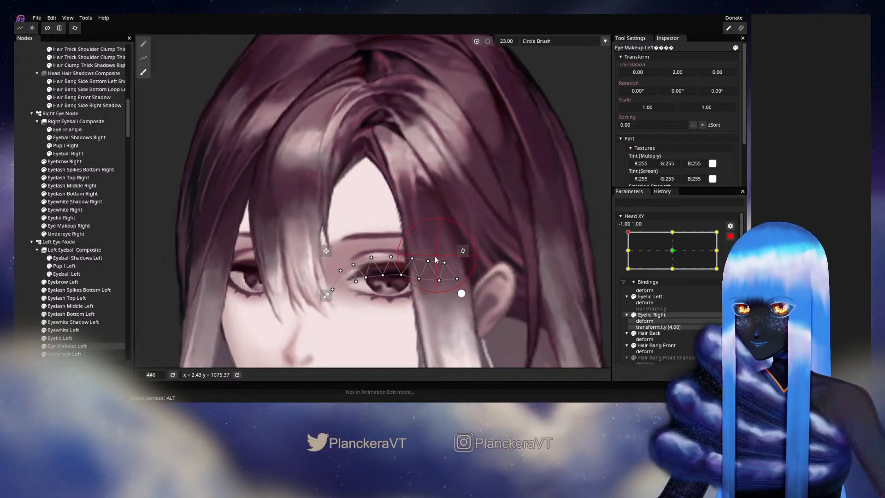
{"action": "left_click_drag", "start_coordinate": [435, 266], "coordinate": [435, 267]}
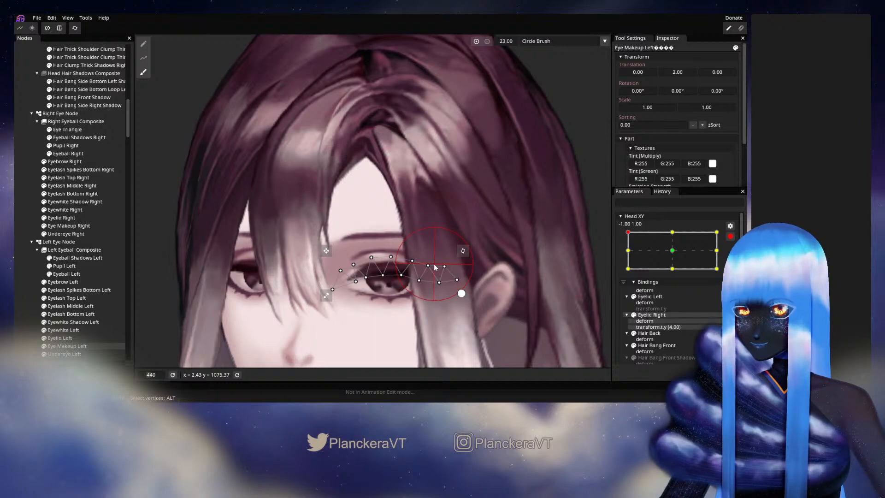
{"action": "left_click", "coordinate": [18, 284]}
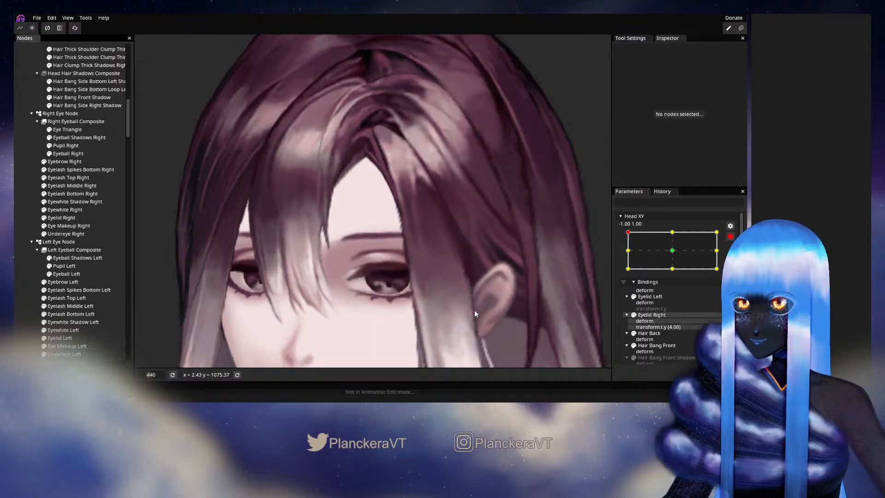
Disarm Head XY and preview the motion around -1.00 1.00, with the Eye Makeup Left mesh selected for a close check
{"action": "scroll", "coordinate": [498, 308], "scroll_direction": "down", "scroll_amount": 3}
{"action": "left_click", "coordinate": [730, 236]}
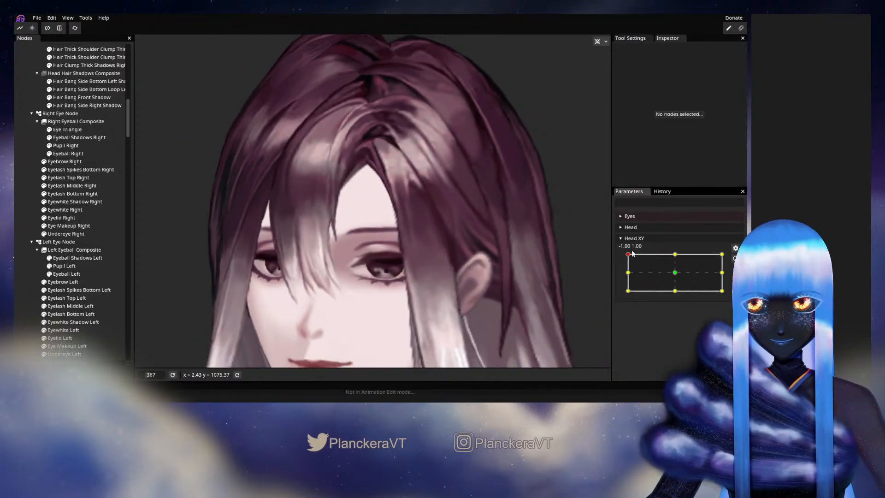
{"action": "left_click_drag", "start_coordinate": [628, 254], "coordinate": [571, 253]}
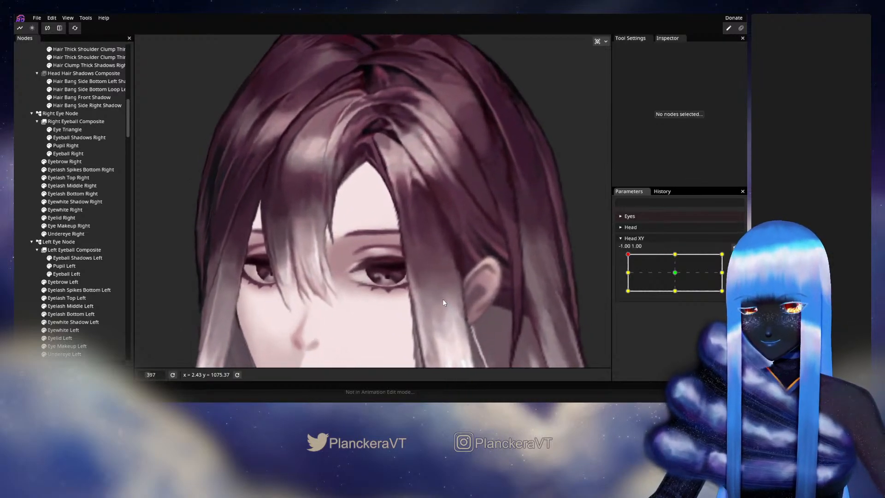
{"action": "left_click", "coordinate": [68, 347]}
{"action": "scroll", "coordinate": [372, 294], "scroll_direction": "up", "scroll_amount": 3}
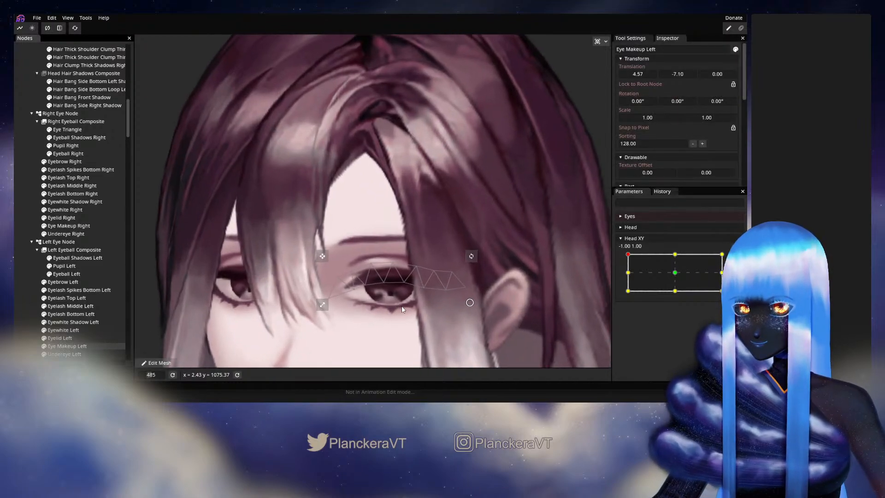
{"action": "mouse_move", "coordinate": [629, 255]}
{"action": "left_mouse_down"}
{"action": "mouse_move", "coordinate": [677, 254]}
{"action": "mouse_move", "coordinate": [627, 255]}
{"action": "left_mouse_up"}
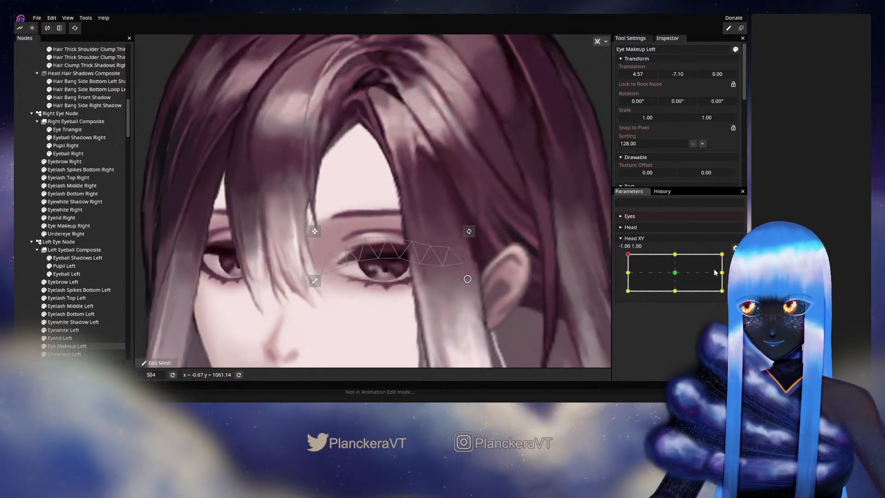
Re-arm Head XY at -1.00 1.00 and refine the inner and central vertices of the Eye Makeup Left mesh
{"action": "left_click", "coordinate": [735, 258]}
{"action": "left_click", "coordinate": [359, 267]}
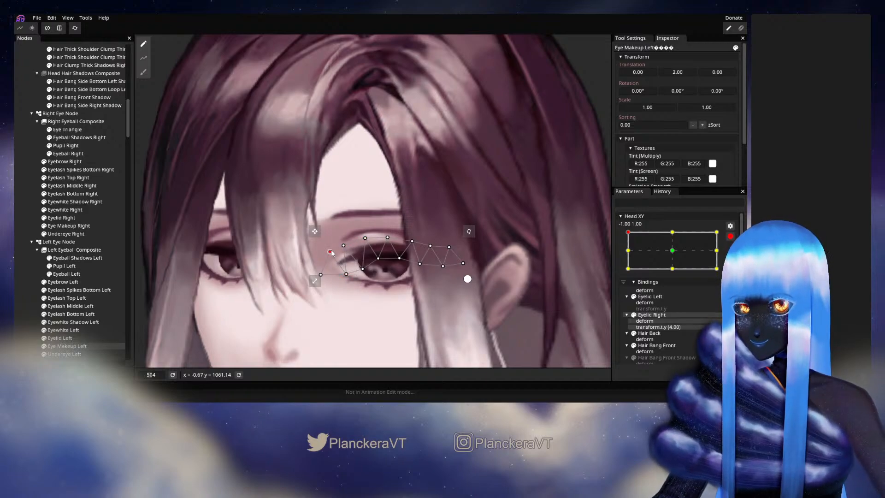
{"action": "left_click", "coordinate": [379, 259]}
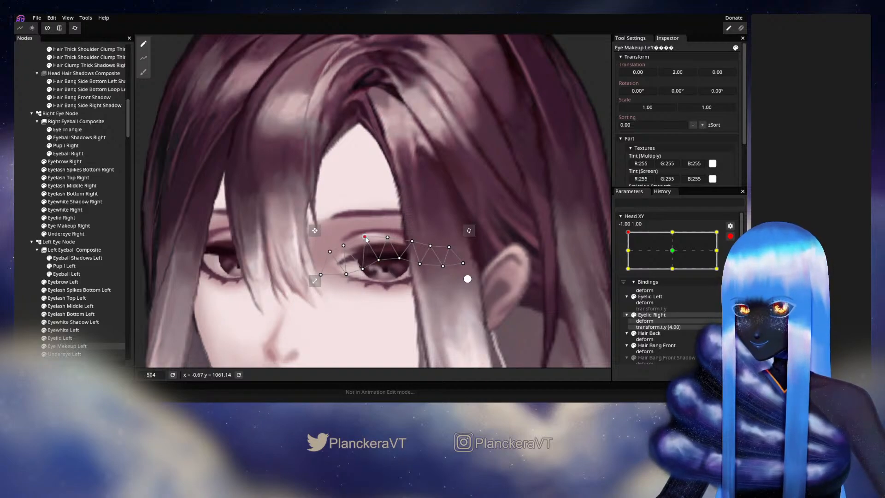
{"action": "left_click", "coordinate": [17, 282]}
Preview the disarmed pose near Head XY -1.00 1.00 and examine the Eyelash Top Left translation at that keypoint
{"action": "scroll", "coordinate": [469, 302], "scroll_direction": "down", "scroll_amount": 2}
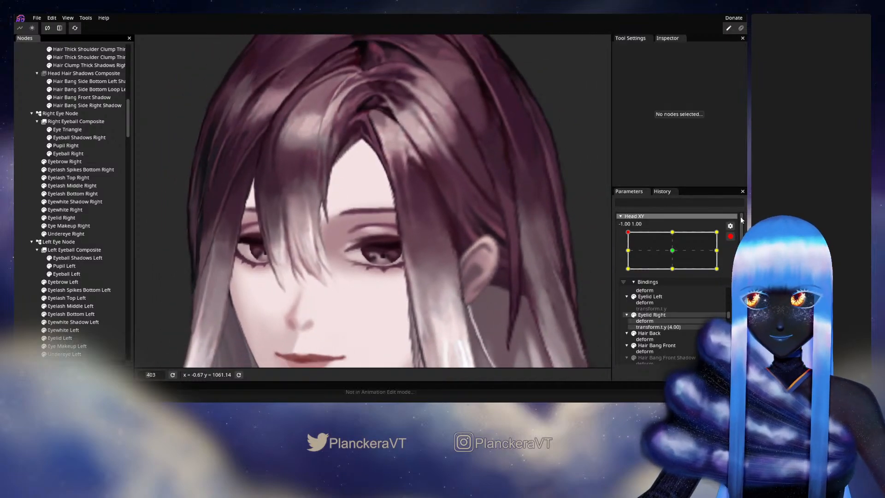
{"action": "left_click", "coordinate": [730, 236]}
{"action": "mouse_move", "coordinate": [628, 254]}
{"action": "left_mouse_down"}
{"action": "mouse_move", "coordinate": [671, 256]}
{"action": "mouse_move", "coordinate": [627, 256]}
{"action": "left_mouse_up"}
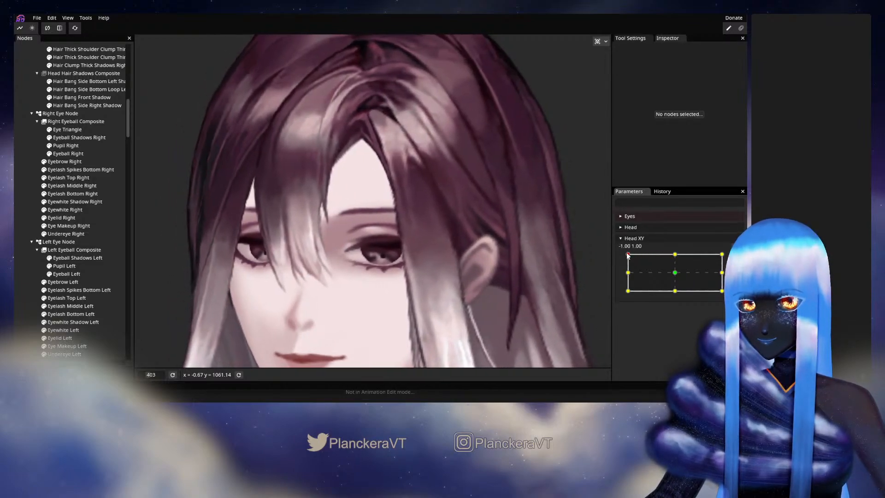
{"action": "left_click", "coordinate": [58, 300]}
{"action": "left_click", "coordinate": [736, 258]}
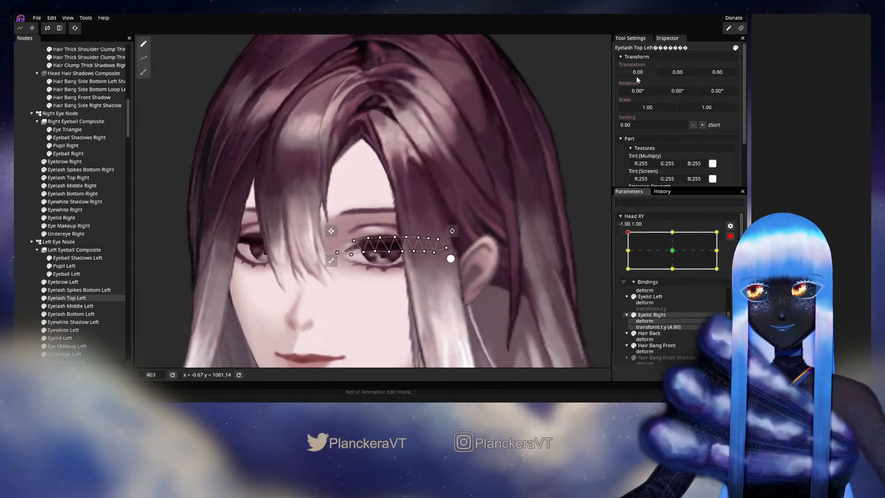
{"action": "left_click", "coordinate": [33, 287]}
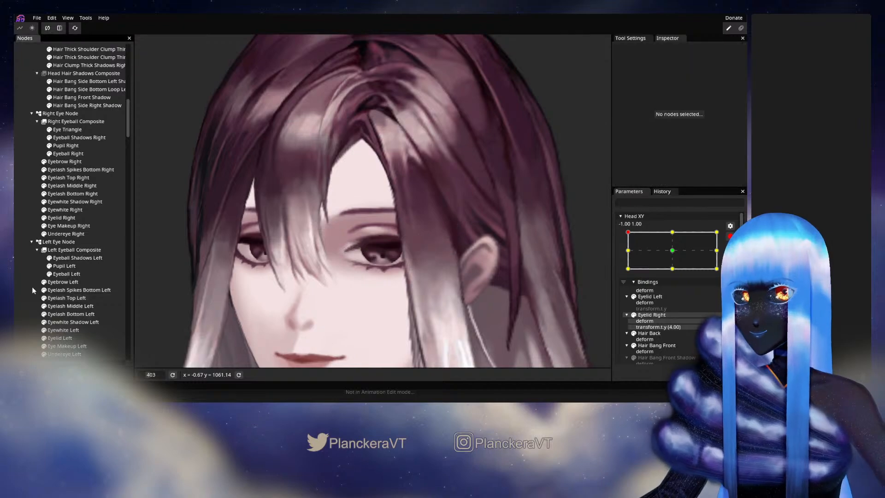
{"action": "left_click", "coordinate": [728, 237]}
{"action": "mouse_move", "coordinate": [627, 254]}
{"action": "left_mouse_down"}
{"action": "mouse_move", "coordinate": [674, 253]}
{"action": "mouse_move", "coordinate": [618, 253]}
{"action": "left_mouse_up"}
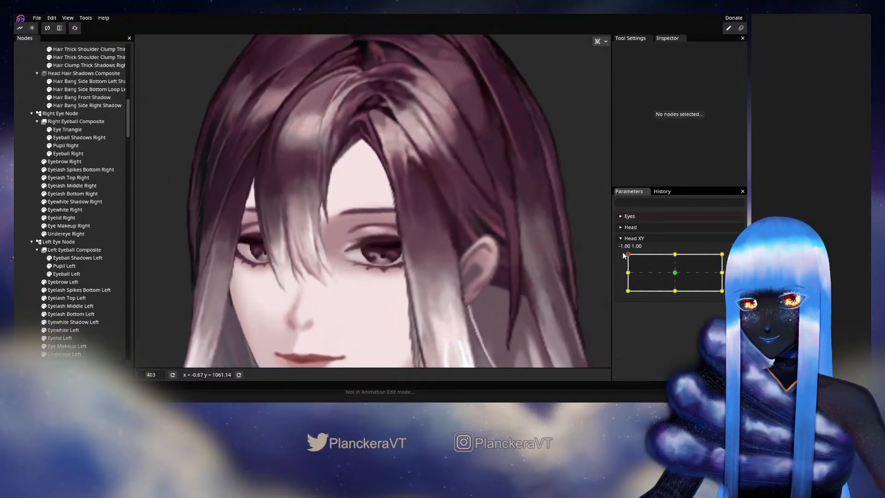
Examine the Eyelash Middle Left and Eyelash Bottom Left meshes and translations at the Head XY keypoint -1.00 1.00
{"action": "left_click", "coordinate": [62, 299]}
{"action": "left_click", "coordinate": [70, 306]}
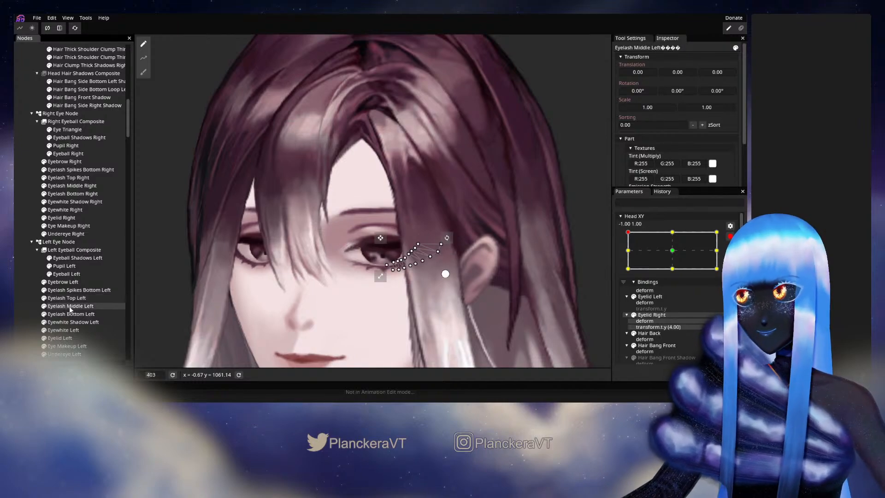
{"action": "left_click", "coordinate": [70, 314]}
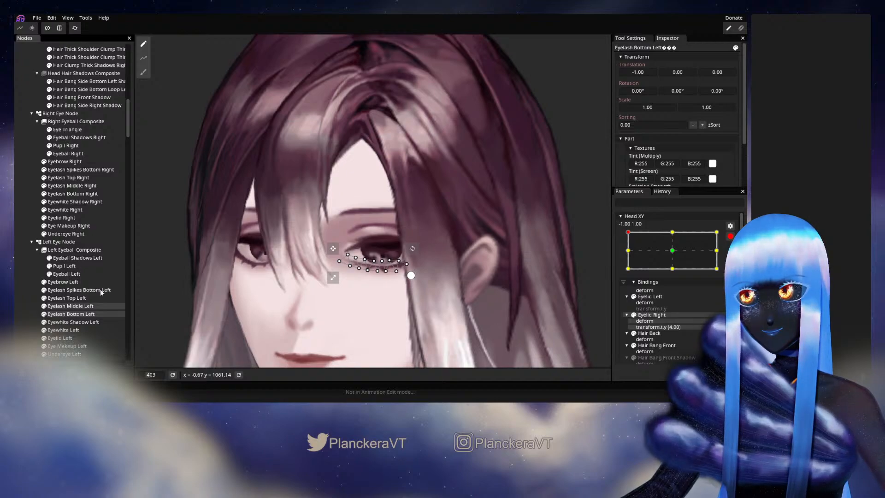
{"action": "left_click", "coordinate": [289, 272]}
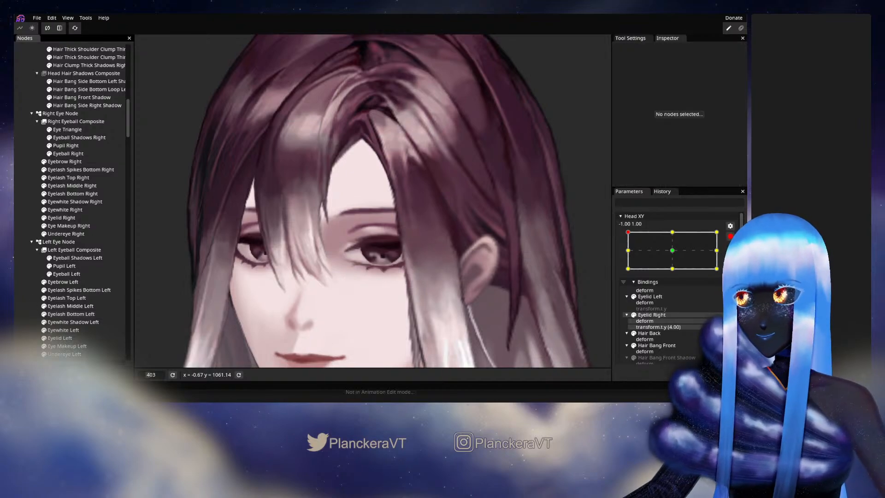
Preview the disarmed sideways pose near Head XY -1.00 0.00 and examine the Eyelash Bottom Left translation at that keypoint
{"action": "left_click", "coordinate": [730, 236]}
{"action": "left_click_drag", "start_coordinate": [627, 258], "coordinate": [623, 275]}
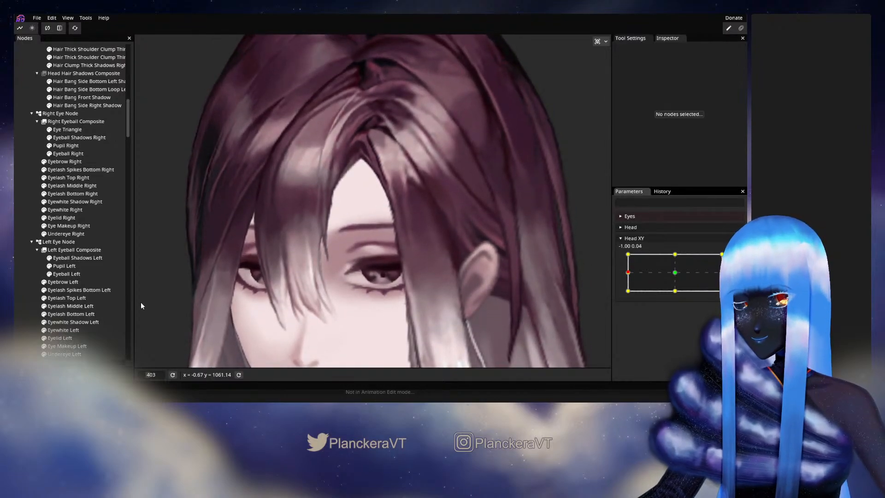
{"action": "left_click", "coordinate": [72, 315]}
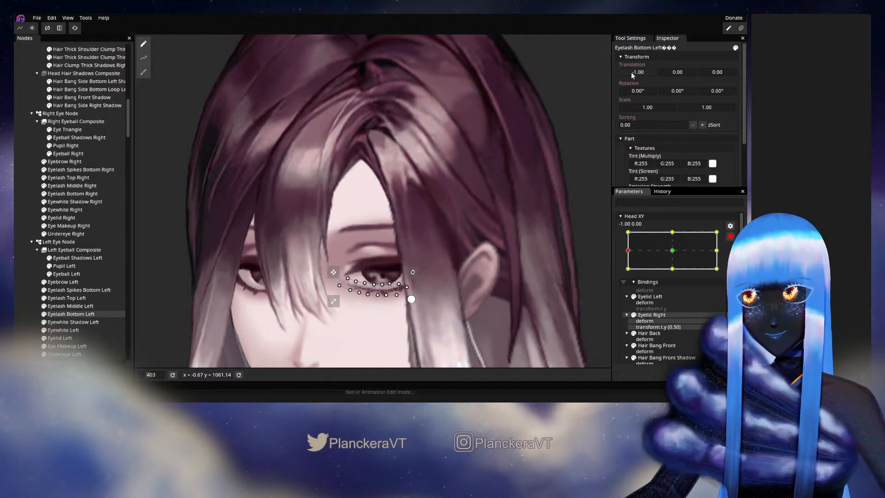
{"action": "left_click", "coordinate": [375, 244]}
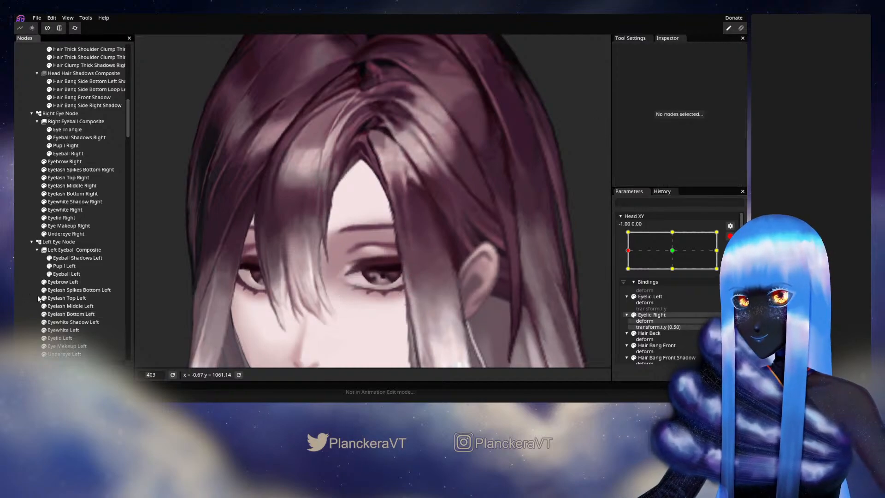
Preview the disarmed head motion between Head XY -1.00 0.00 and -1.00 1.00 to check the left eye
{"action": "left_click", "coordinate": [730, 236]}
{"action": "left_click_drag", "start_coordinate": [628, 272], "coordinate": [612, 250]}
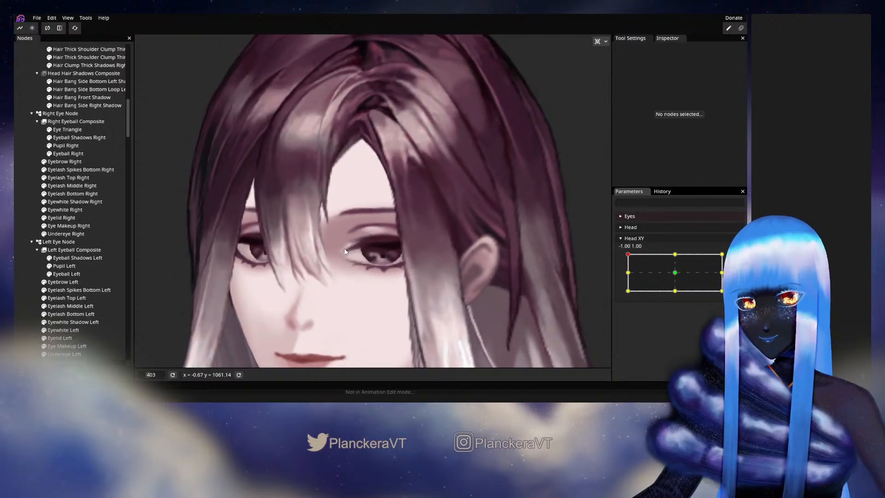
{"action": "mouse_move", "coordinate": [604, 259]}
{"action": "left_mouse_down"}
{"action": "mouse_move", "coordinate": [685, 254]}
{"action": "mouse_move", "coordinate": [620, 255]}
{"action": "left_mouse_up"}
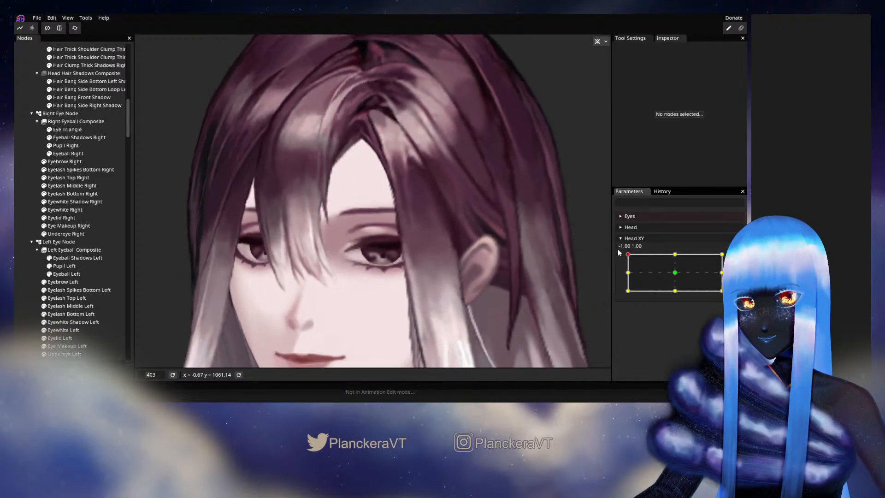
Re-arm Head XY at -1.00 1.00 and move the inner-corner vertices of the Eye Makeup Left mesh outward toward the nose bridge
{"action": "left_click", "coordinate": [728, 259]}
{"action": "scroll", "coordinate": [281, 233], "scroll_direction": "up", "scroll_amount": 3}
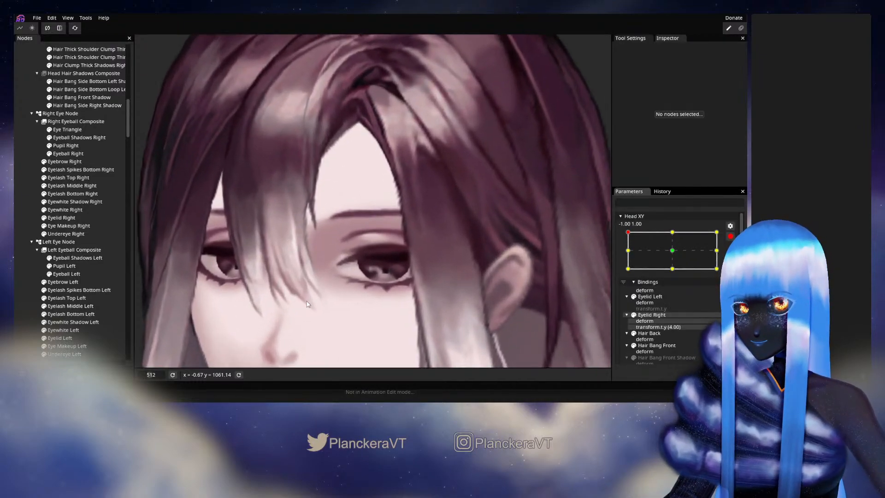
{"action": "left_click", "coordinate": [68, 347]}
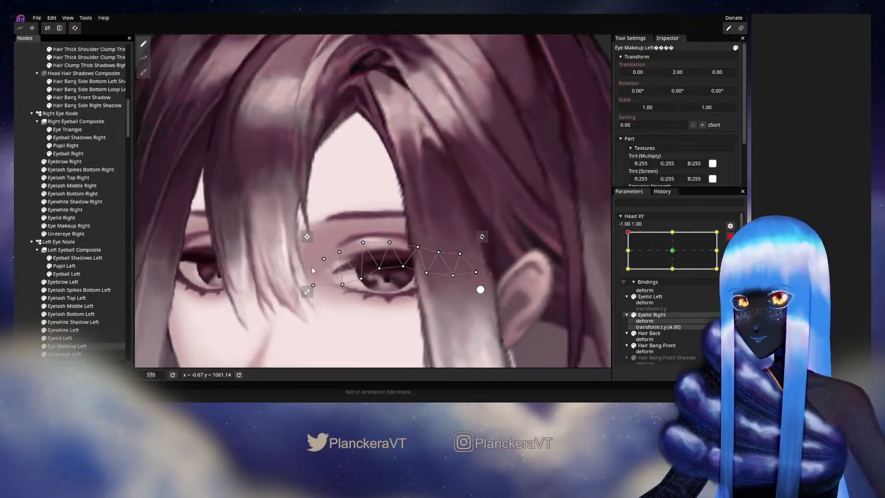
{"action": "scroll", "coordinate": [338, 253], "scroll_direction": "up", "scroll_amount": 1}
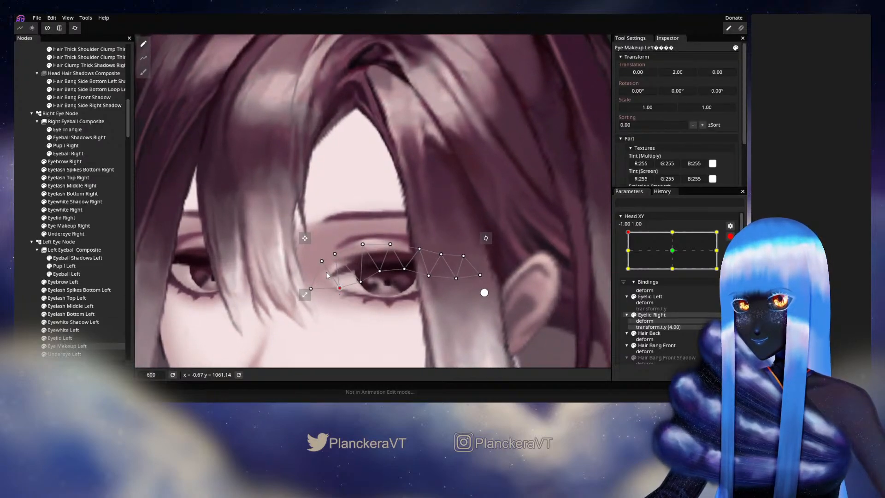
{"action": "left_click_drag", "start_coordinate": [321, 262], "coordinate": [312, 261]}
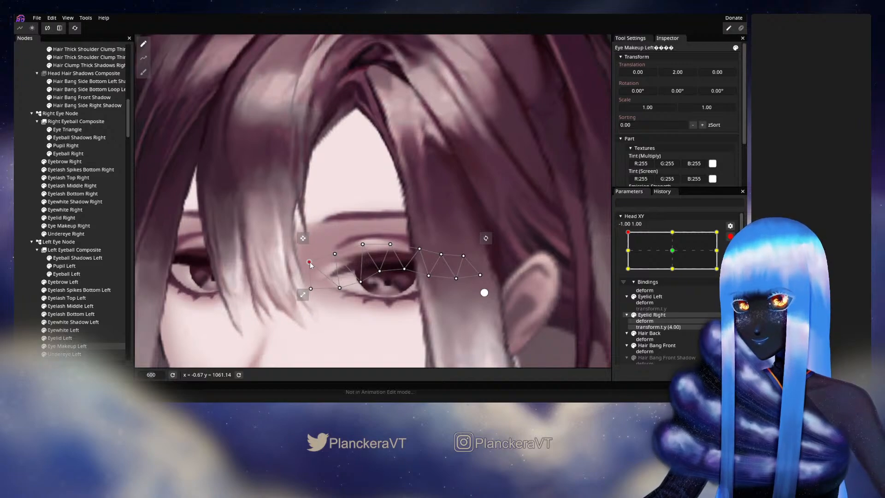
{"action": "left_click", "coordinate": [15, 280]}
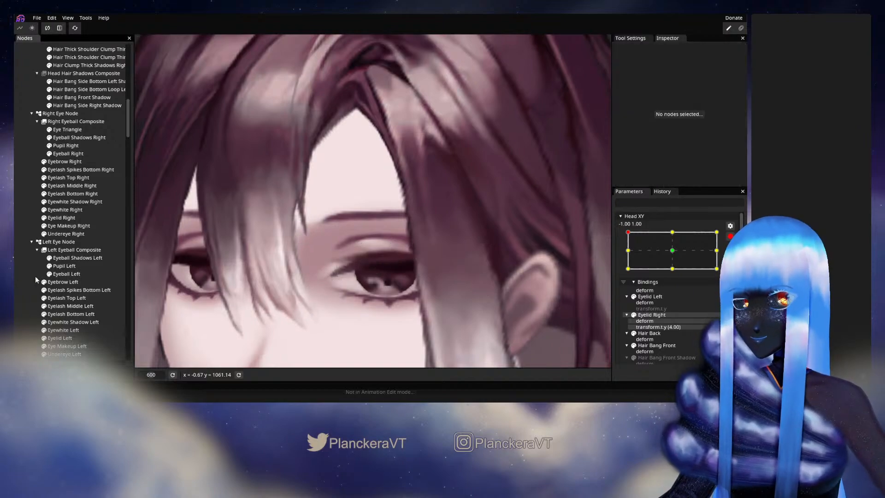
Disarm Head XY and preview the whole head's motion around -1.00 1.00 with the reshaped eye makeup
{"action": "scroll", "coordinate": [458, 266], "scroll_direction": "down", "scroll_amount": 3}
{"action": "scroll", "coordinate": [463, 250], "scroll_direction": "down", "scroll_amount": 5}
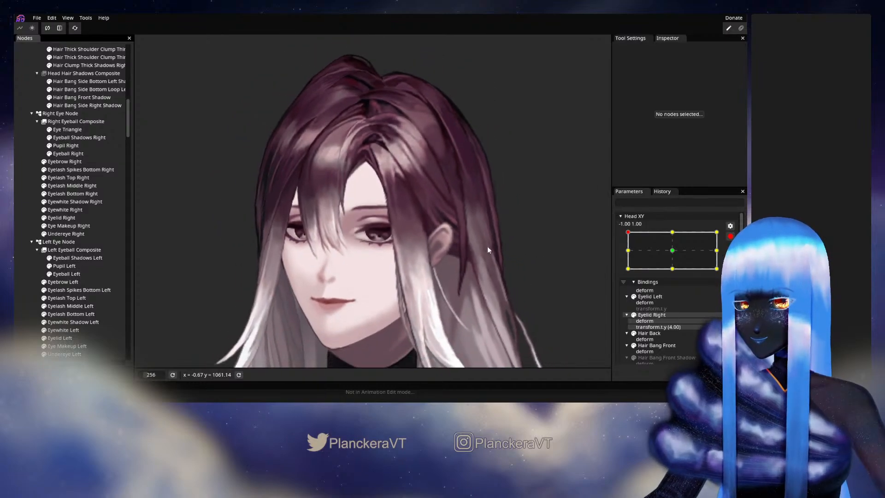
{"action": "left_click_drag", "start_coordinate": [487, 246], "coordinate": [502, 246]}
{"action": "left_click", "coordinate": [730, 236]}
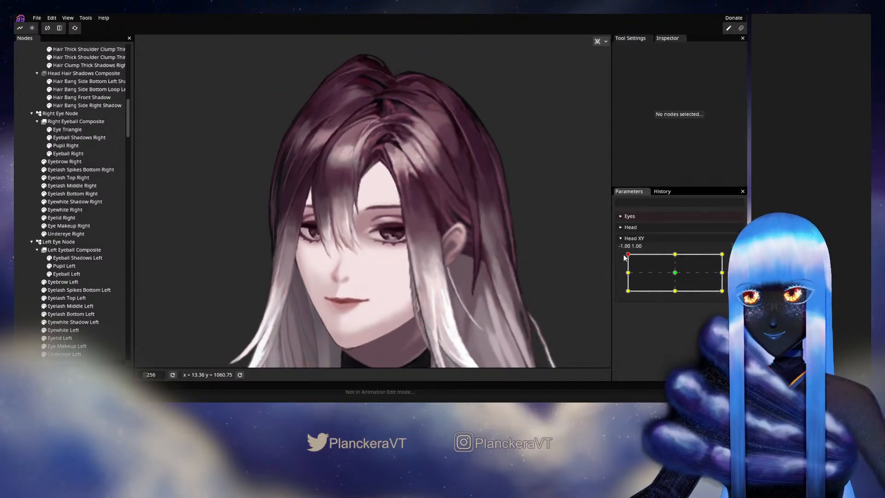
{"action": "mouse_move", "coordinate": [629, 256]}
{"action": "left_mouse_down"}
{"action": "mouse_move", "coordinate": [628, 275]}
{"action": "mouse_move", "coordinate": [626, 256]}
{"action": "left_mouse_up"}
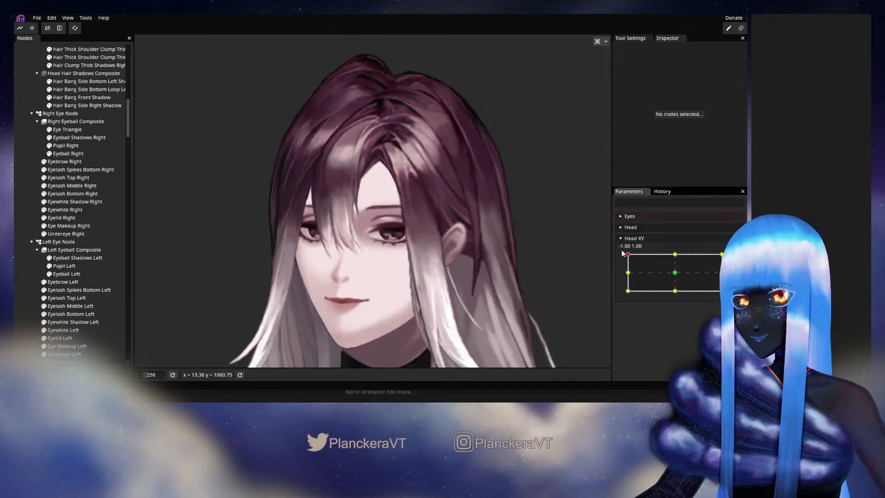
Re-arm Head XY at -1.00 1.00 and adjust the inner-corner vertex of the Eyelid Left mesh
{"action": "scroll", "coordinate": [410, 260], "scroll_direction": "up", "scroll_amount": 5}
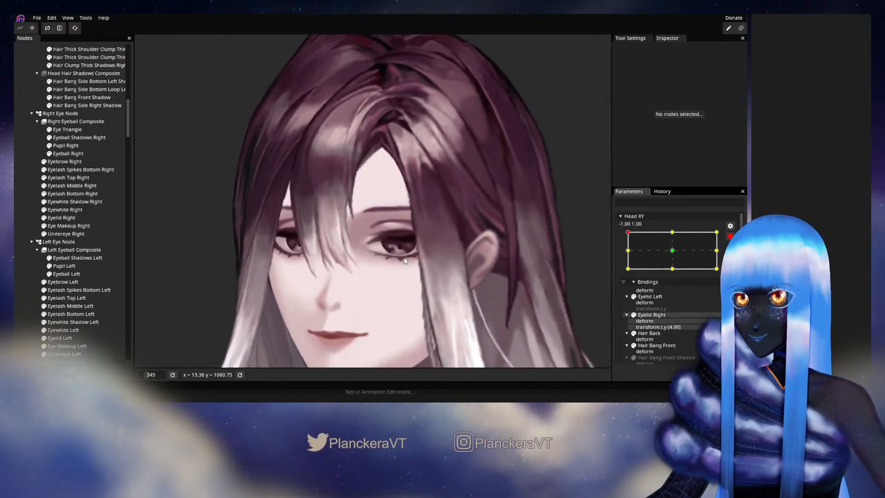
{"action": "left_click", "coordinate": [51, 337]}
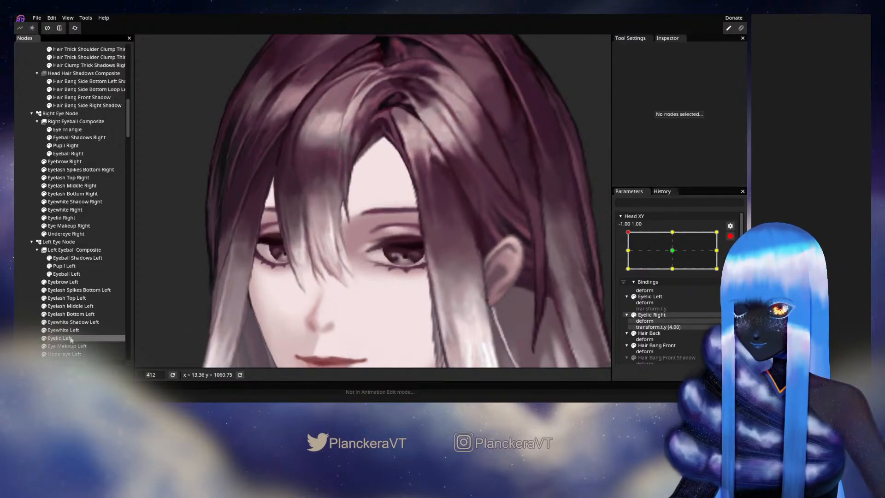
{"action": "scroll", "coordinate": [360, 243], "scroll_direction": "up", "scroll_amount": 2}
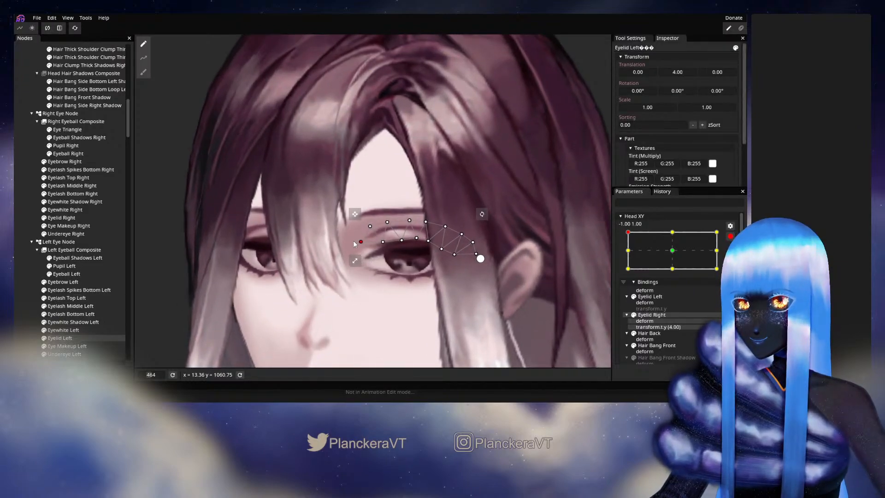
{"action": "left_click", "coordinate": [26, 272]}
Disarm Head XY and preview the head motion around -1.00 1.00 with the adjusted left eyelid
{"action": "scroll", "coordinate": [463, 305], "scroll_direction": "down", "scroll_amount": 2}
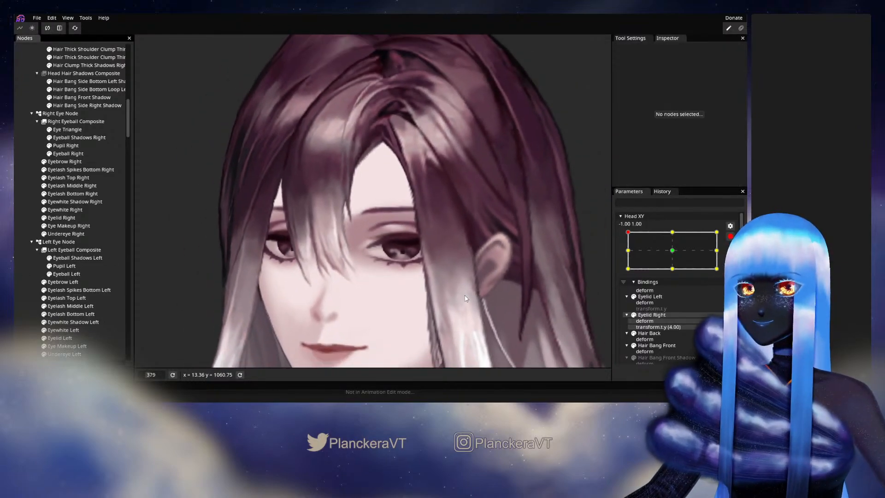
{"action": "scroll", "coordinate": [466, 299], "scroll_direction": "down", "scroll_amount": 3}
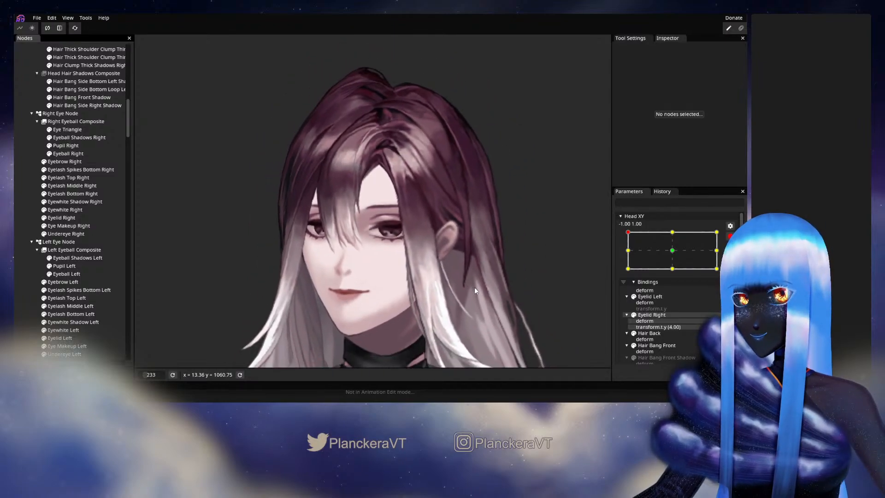
{"action": "scroll", "coordinate": [475, 290], "scroll_direction": "down", "scroll_amount": 1}
{"action": "left_click", "coordinate": [731, 237]}
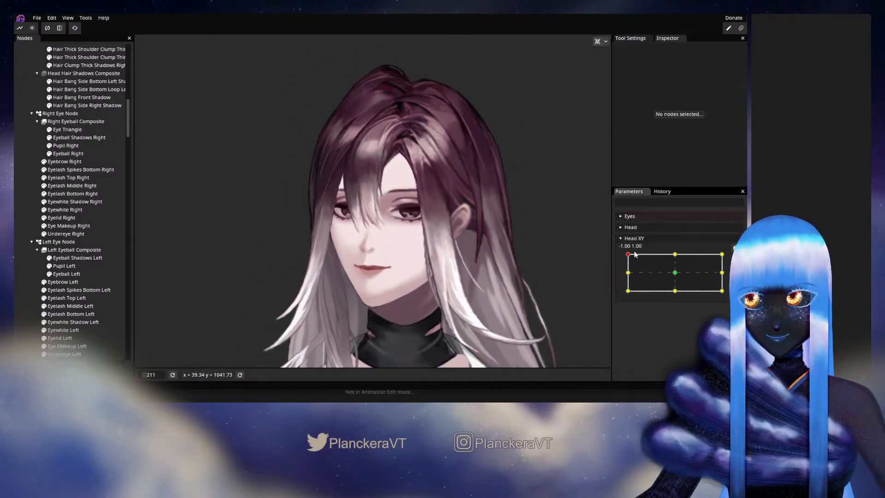
{"action": "mouse_move", "coordinate": [628, 257]}
{"action": "left_mouse_down"}
{"action": "mouse_move", "coordinate": [625, 277]}
{"action": "mouse_move", "coordinate": [615, 253]}
{"action": "mouse_move", "coordinate": [675, 256]}
{"action": "mouse_move", "coordinate": [626, 251]}
{"action": "left_mouse_up"}
Re-arm Head XY at -1.00 1.00 and refine the lower inner vertices of the Eye Makeup Left mesh
{"action": "left_click", "coordinate": [735, 258]}
{"action": "scroll", "coordinate": [417, 260], "scroll_direction": "up", "scroll_amount": 5}
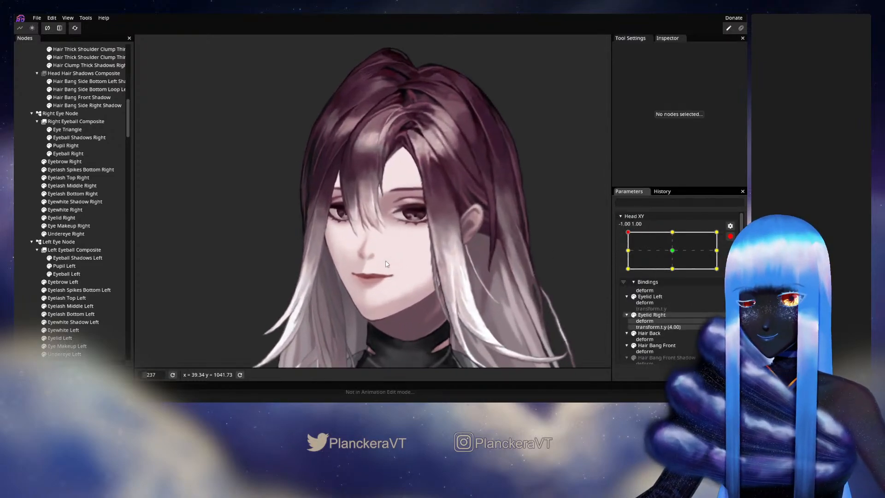
{"action": "scroll", "coordinate": [417, 261], "scroll_direction": "up", "scroll_amount": 6}
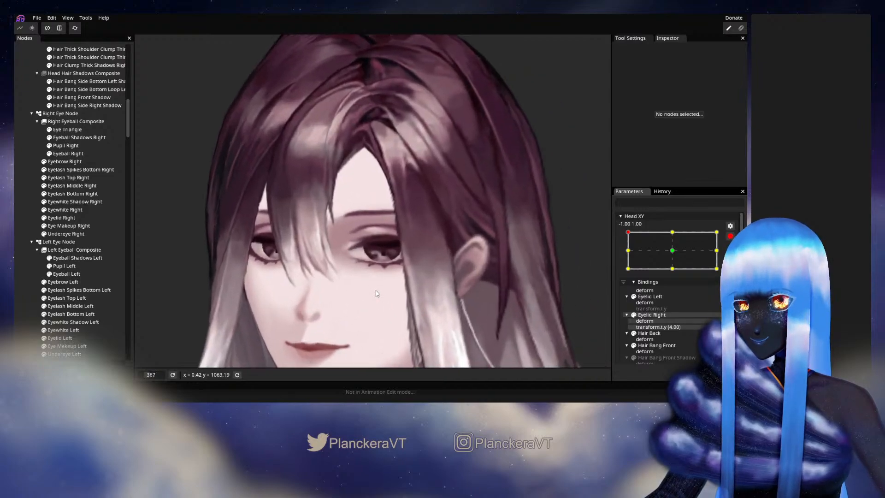
{"action": "scroll", "coordinate": [377, 293], "scroll_direction": "up", "scroll_amount": 3}
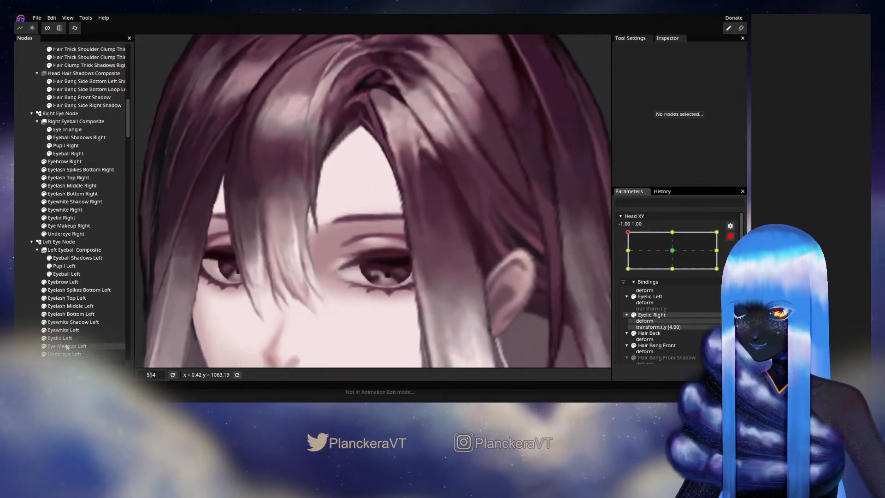
{"action": "left_click", "coordinate": [67, 347]}
{"action": "scroll", "coordinate": [391, 253], "scroll_direction": "up", "scroll_amount": 1}
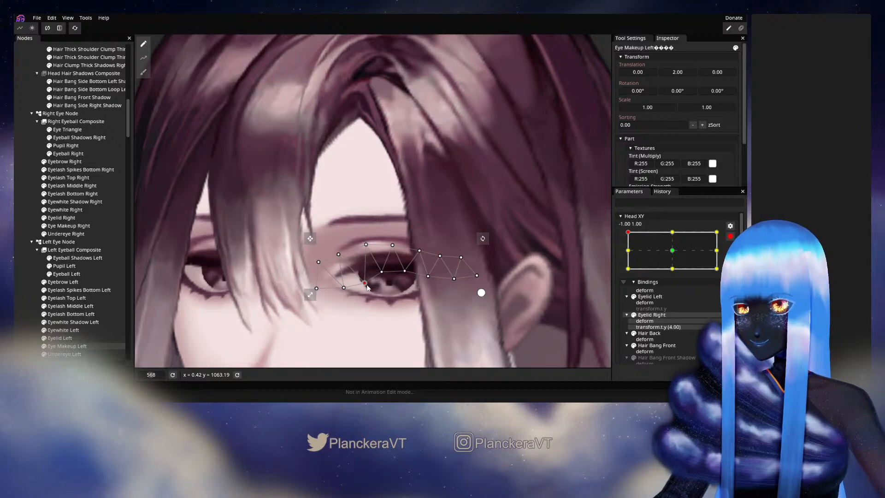
{"action": "left_click", "coordinate": [21, 276]}
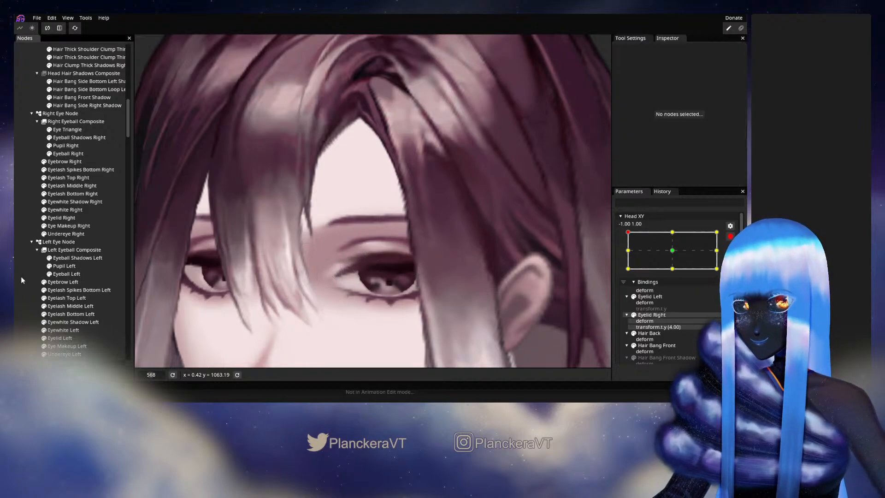
Disarm Head XY and preview the diagonal pose around -1.00 1.00 from a wider view including the neck
{"action": "scroll", "coordinate": [450, 277], "scroll_direction": "down", "scroll_amount": 4}
{"action": "scroll", "coordinate": [450, 276], "scroll_direction": "down", "scroll_amount": 4}
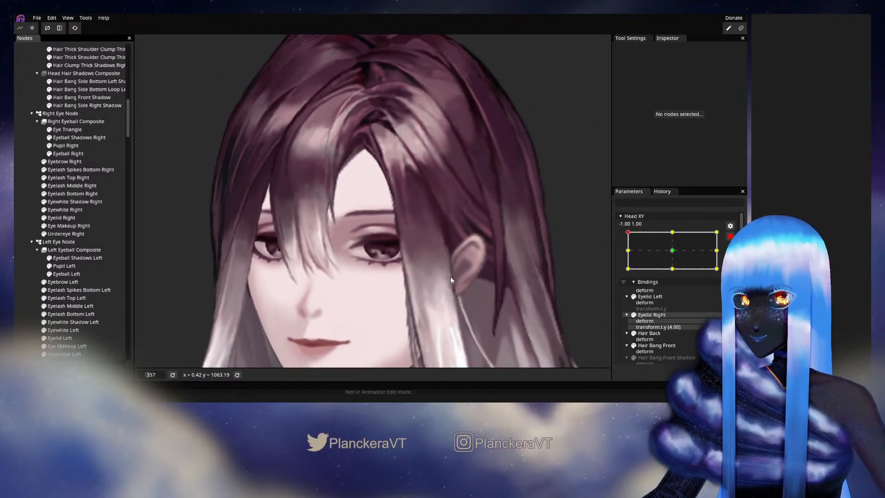
{"action": "scroll", "coordinate": [449, 275], "scroll_direction": "down", "scroll_amount": 4}
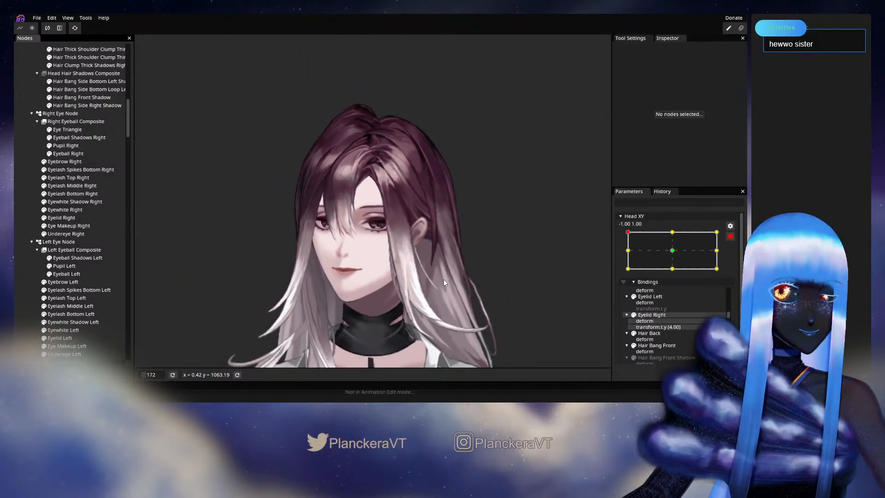
{"action": "left_click_drag", "start_coordinate": [443, 279], "coordinate": [475, 273]}
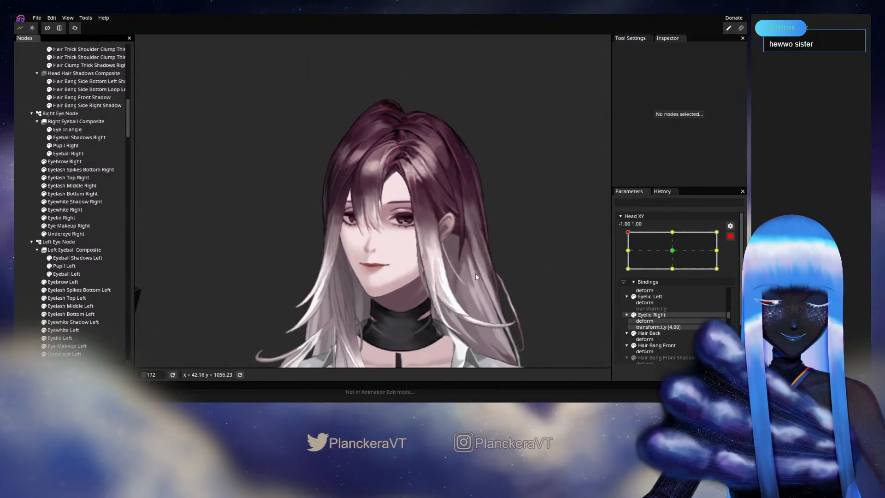
{"action": "left_click", "coordinate": [731, 236]}
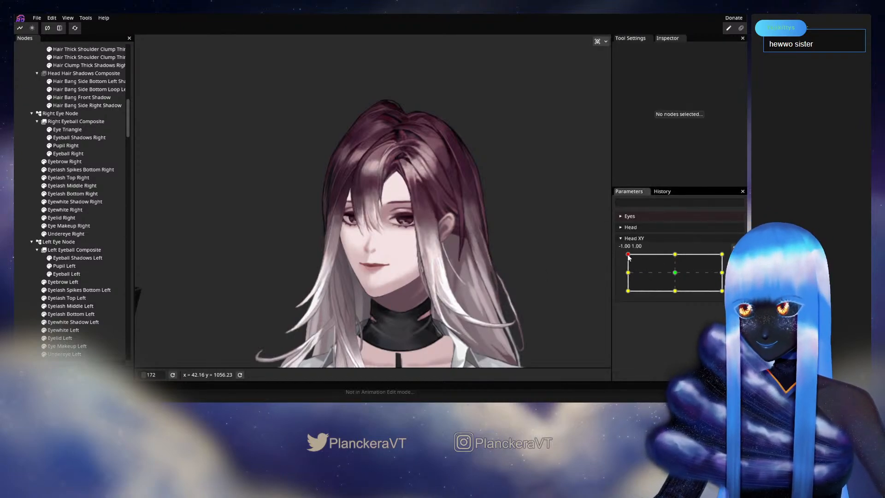
{"action": "mouse_move", "coordinate": [628, 257]}
{"action": "left_mouse_down"}
{"action": "mouse_move", "coordinate": [627, 273]}
{"action": "mouse_move", "coordinate": [624, 257]}
{"action": "mouse_move", "coordinate": [675, 253]}
{"action": "mouse_move", "coordinate": [629, 260]}
{"action": "mouse_move", "coordinate": [629, 276]}
{"action": "mouse_move", "coordinate": [625, 255]}
{"action": "left_mouse_up"}
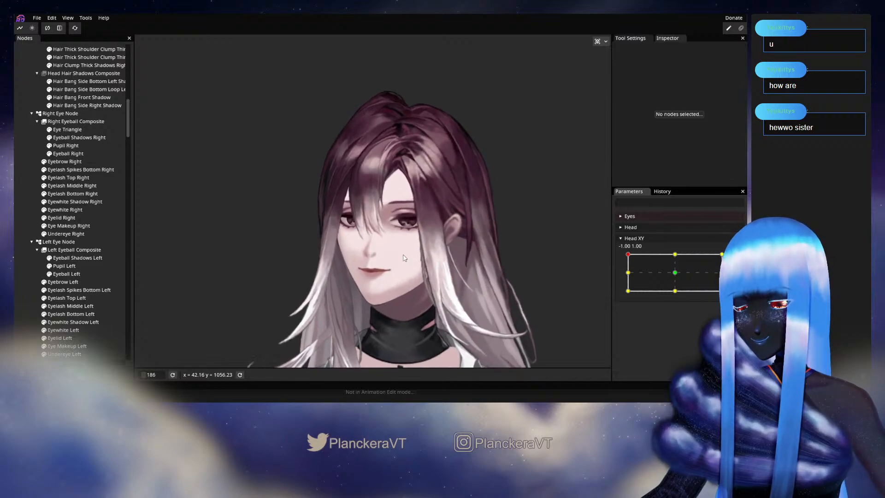
Re-arm Head XY at -1.00 1.00 and reshape the lower and upper inner vertices of the Eye Makeup Left mesh
{"action": "scroll", "coordinate": [404, 258], "scroll_direction": "up", "scroll_amount": 5}
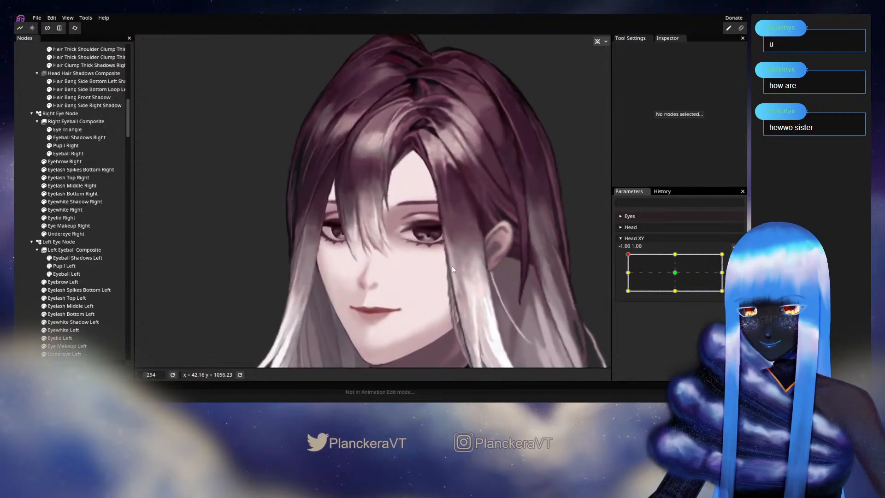
{"action": "scroll", "coordinate": [452, 267], "scroll_direction": "up", "scroll_amount": 4}
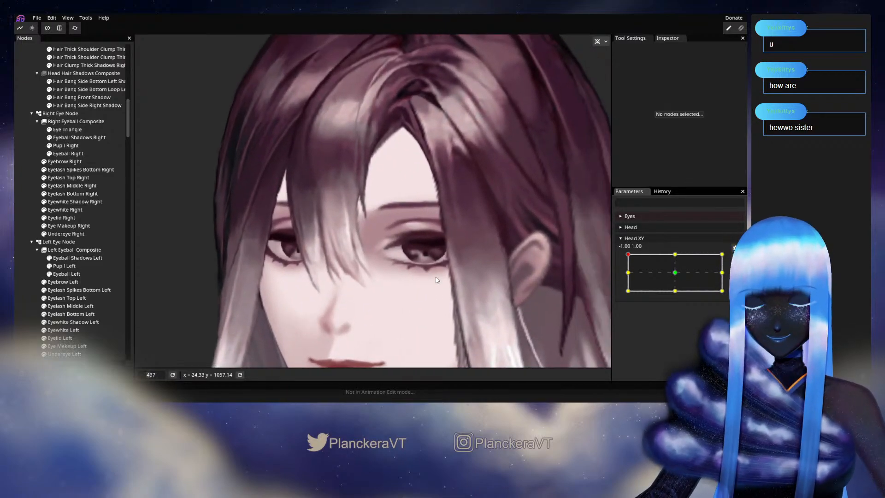
{"action": "scroll", "coordinate": [436, 280], "scroll_direction": "up", "scroll_amount": 2}
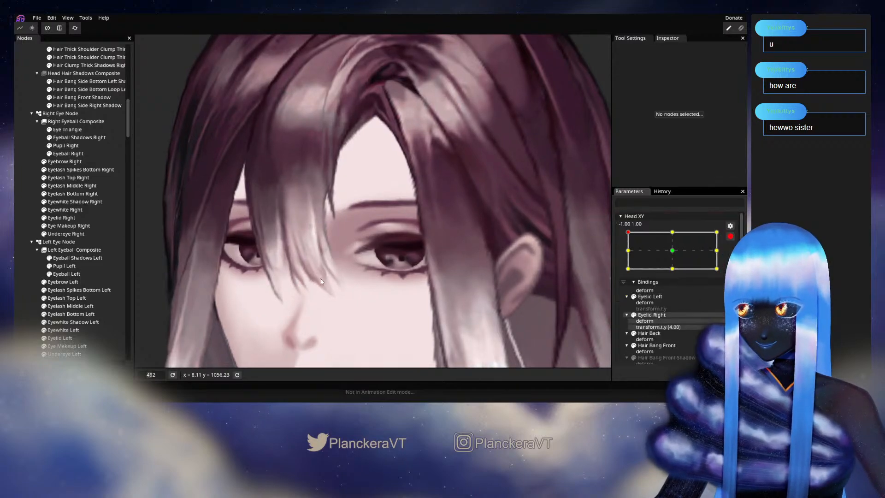
{"action": "scroll", "coordinate": [321, 281], "scroll_direction": "up", "scroll_amount": 2}
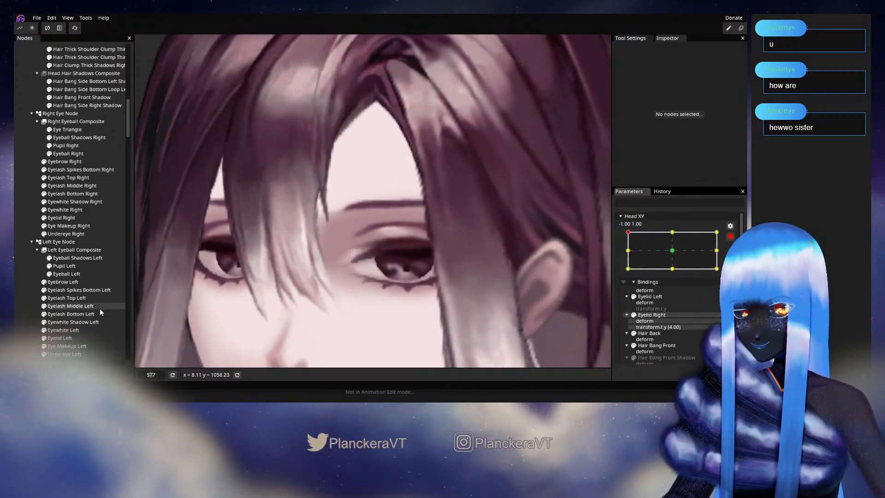
{"action": "left_click", "coordinate": [96, 306]}
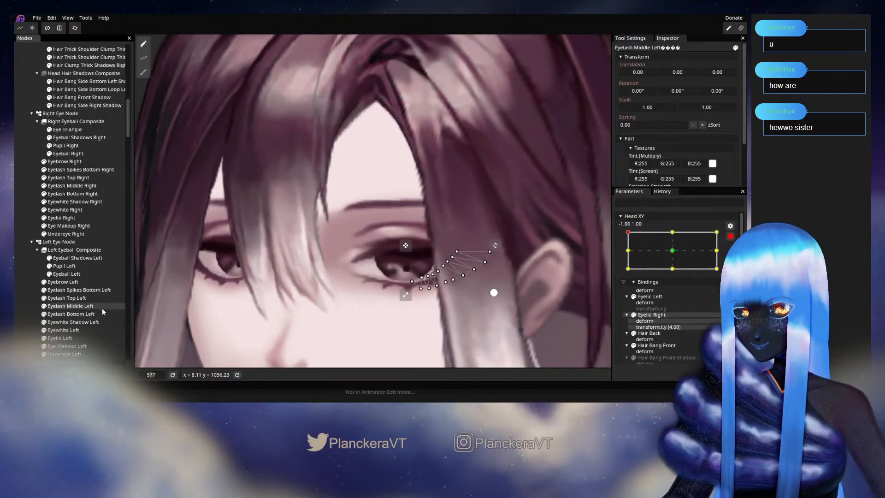
{"action": "left_click", "coordinate": [67, 346]}
{"action": "scroll", "coordinate": [372, 290], "scroll_direction": "up", "scroll_amount": 1}
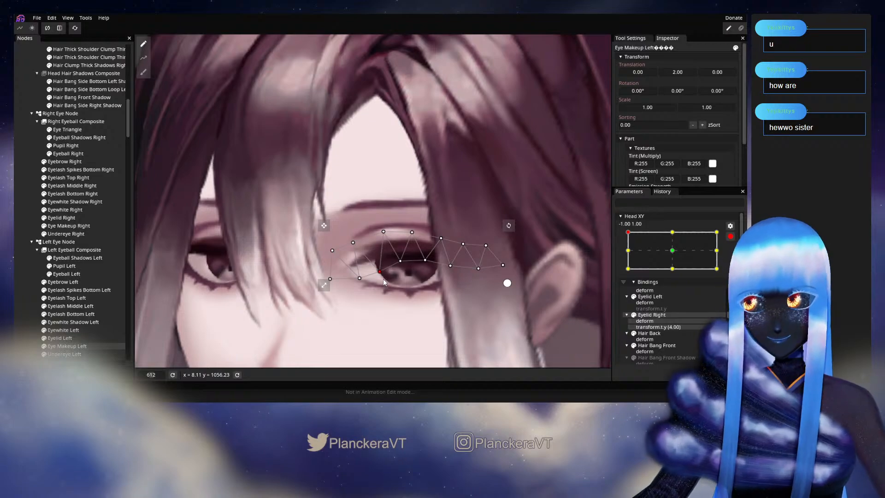
{"action": "left_click_drag", "start_coordinate": [360, 282], "coordinate": [362, 284]}
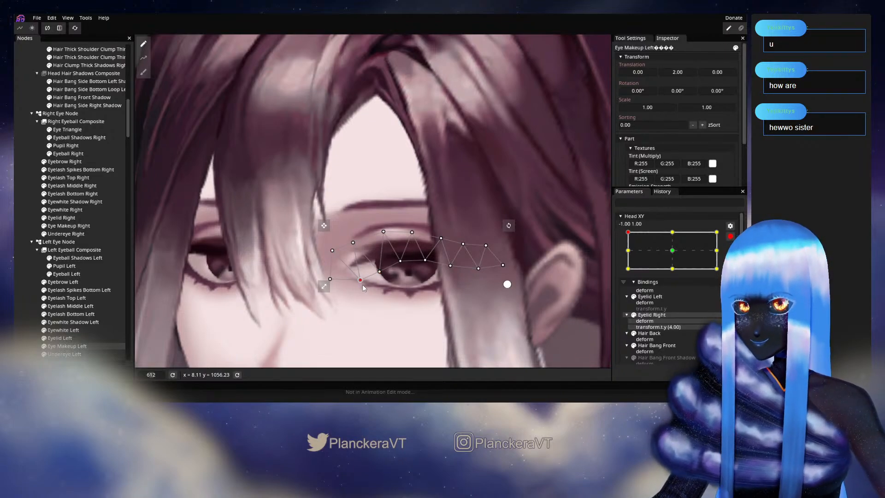
{"action": "left_click", "coordinate": [352, 243]}
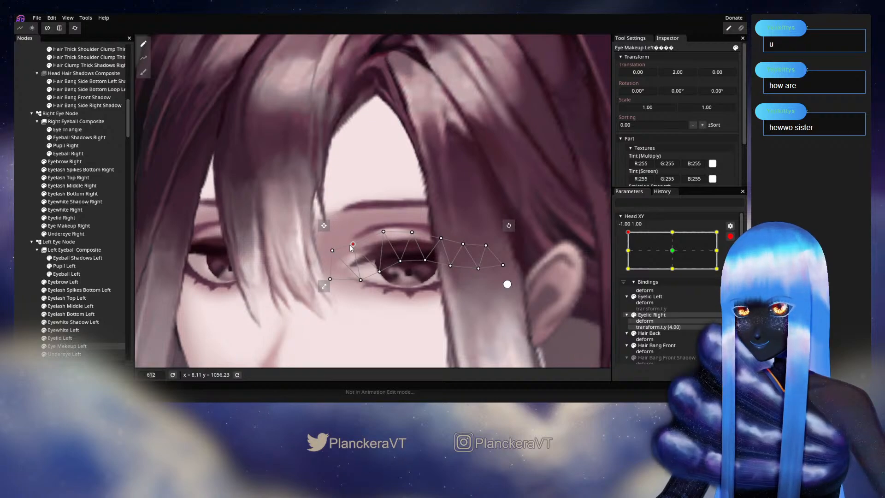
{"action": "left_click_drag", "start_coordinate": [331, 254], "coordinate": [331, 257]}
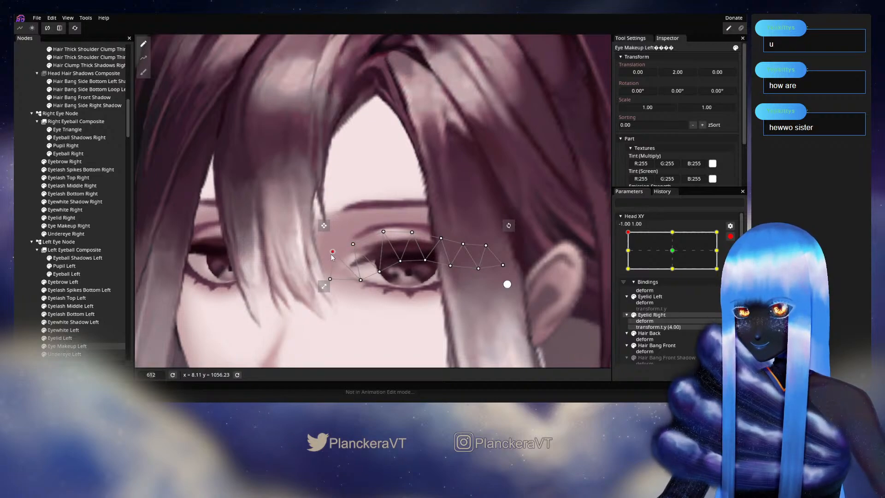
{"action": "left_click", "coordinate": [17, 297]}
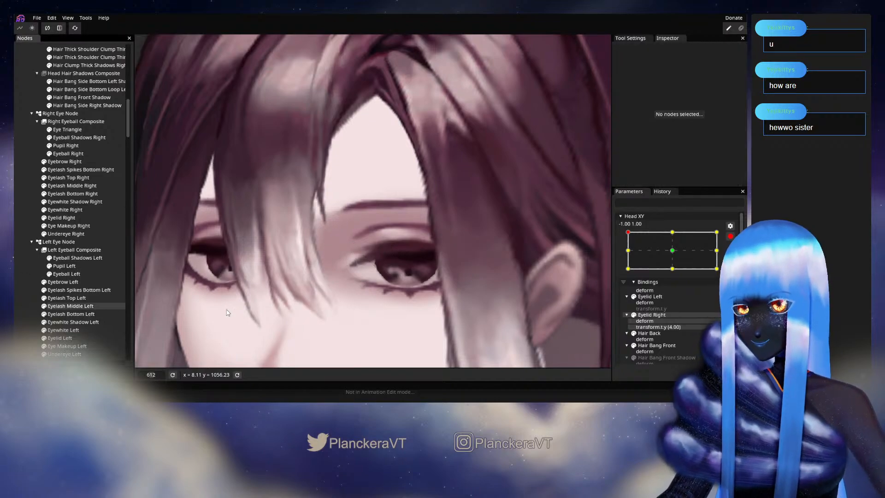
Disarm Head XY and preview the head motion around -1.00 1.00 with the reshaped left eye makeup
{"action": "scroll", "coordinate": [466, 300], "scroll_direction": "down", "scroll_amount": 5}
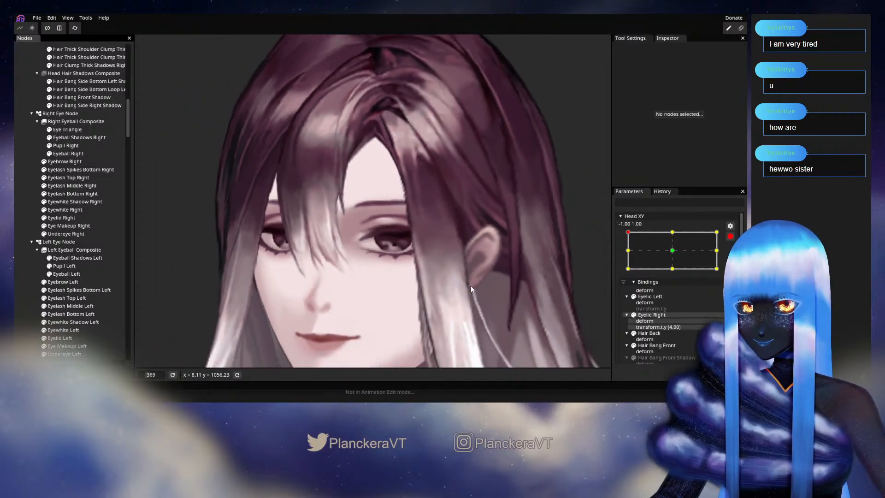
{"action": "left_click", "coordinate": [730, 236]}
{"action": "scroll", "coordinate": [534, 242], "scroll_direction": "down", "scroll_amount": 2}
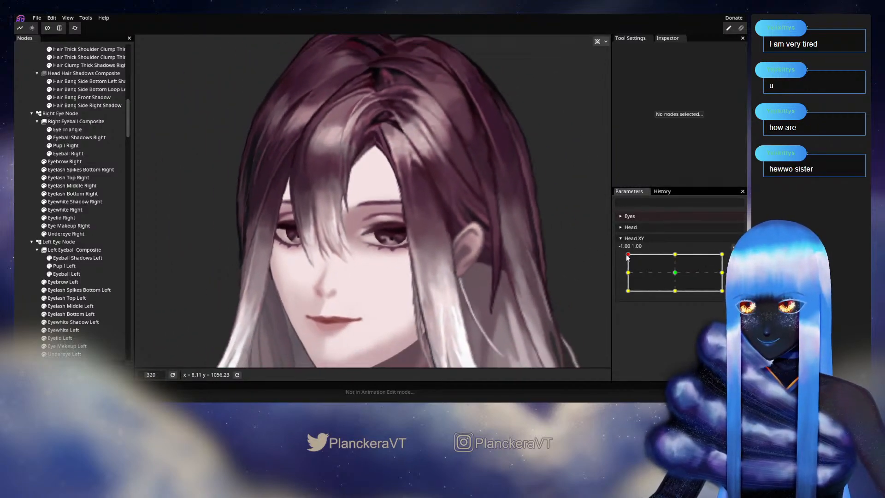
{"action": "mouse_move", "coordinate": [627, 254]}
{"action": "left_mouse_down"}
{"action": "mouse_move", "coordinate": [628, 268]}
{"action": "mouse_move", "coordinate": [621, 254]}
{"action": "left_mouse_up"}
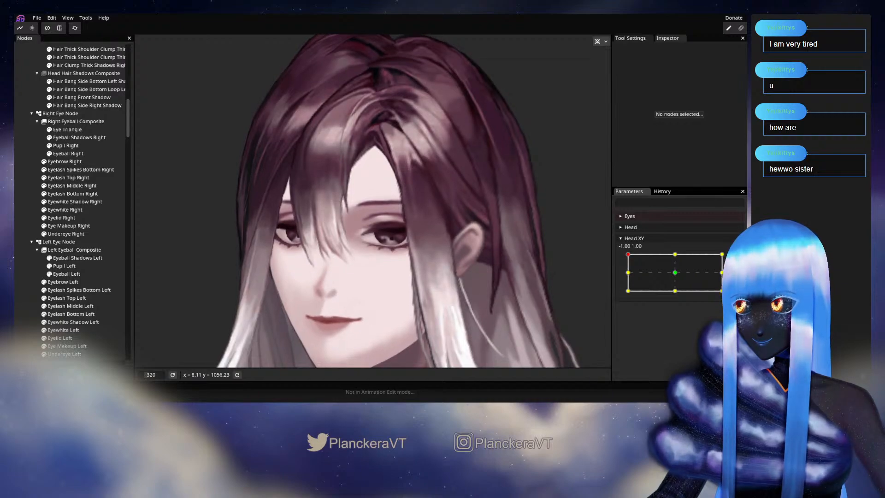
Re-arm Head XY at -1.00 1.00 and adjust the two innermost vertices of the Eye Makeup Left mesh
{"action": "left_click", "coordinate": [736, 258]}
{"action": "scroll", "coordinate": [322, 266], "scroll_direction": "up", "scroll_amount": 5}
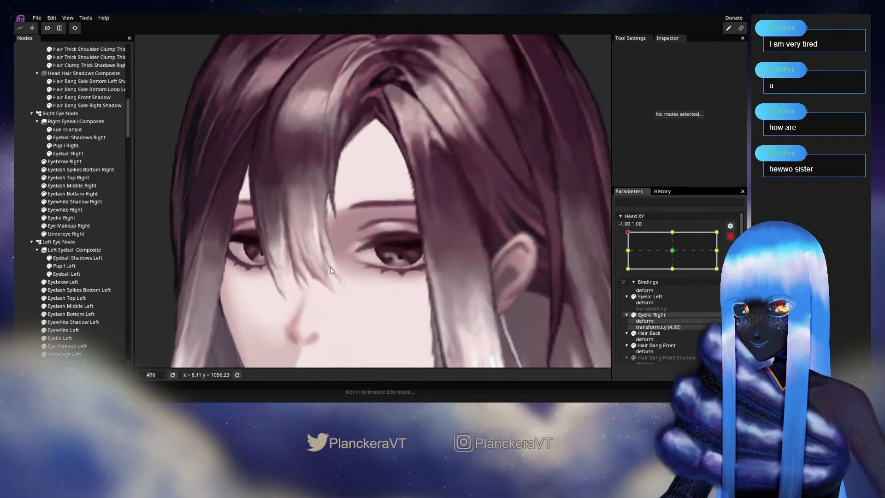
{"action": "scroll", "coordinate": [331, 271], "scroll_direction": "up", "scroll_amount": 2}
{"action": "left_click", "coordinate": [88, 346]}
{"action": "scroll", "coordinate": [321, 276], "scroll_direction": "up", "scroll_amount": 1}
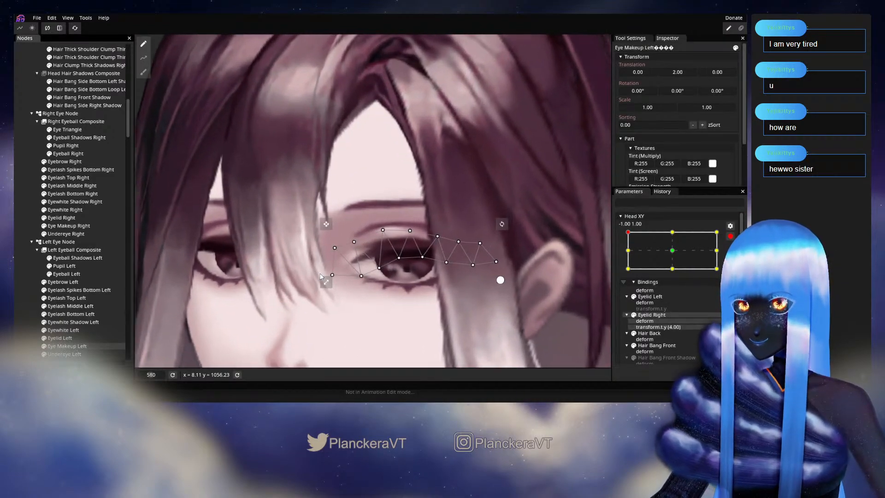
{"action": "scroll", "coordinate": [339, 277], "scroll_direction": "down", "scroll_amount": 1}
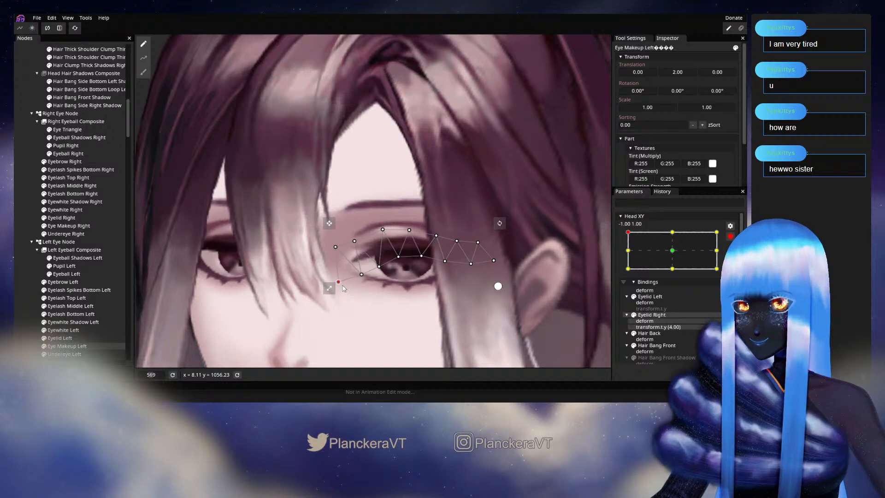
{"action": "left_click", "coordinate": [334, 247]}
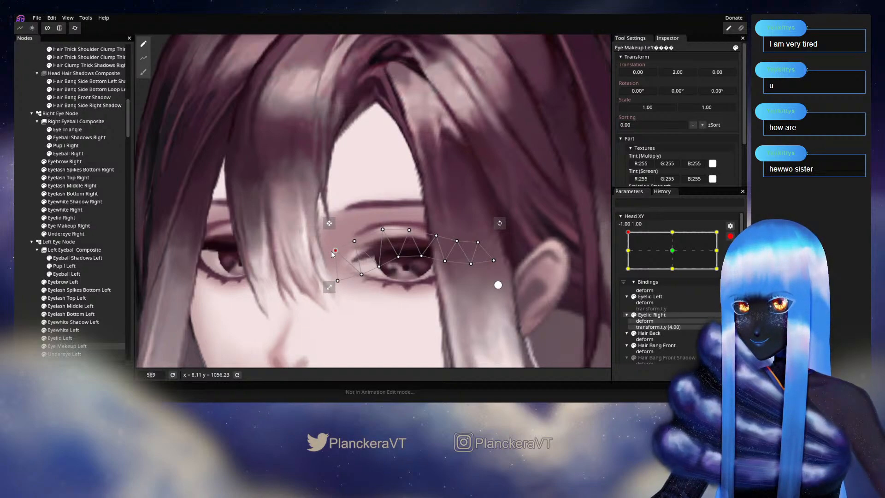
{"action": "left_click", "coordinate": [335, 278]}
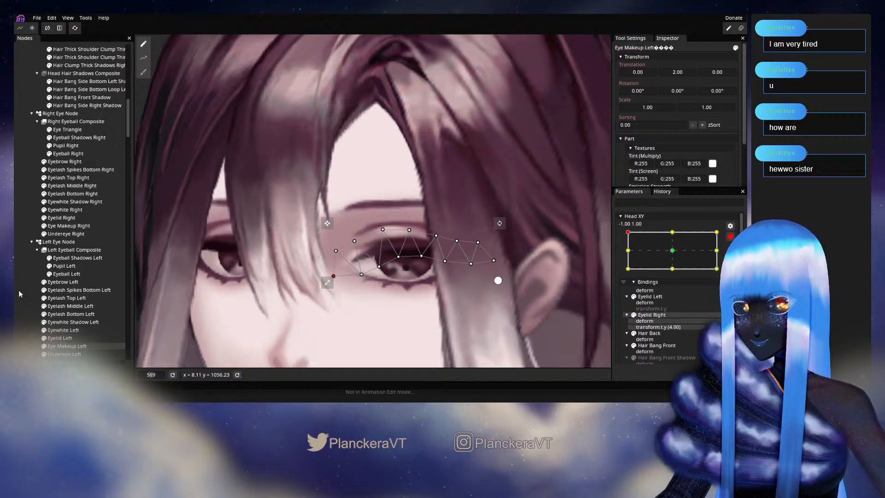
{"action": "left_click", "coordinate": [19, 294]}
Disarm Head XY and preview the diagonal pose around -1.00 1.00 with the whole face in view
{"action": "scroll", "coordinate": [449, 299], "scroll_direction": "down", "scroll_amount": 20}
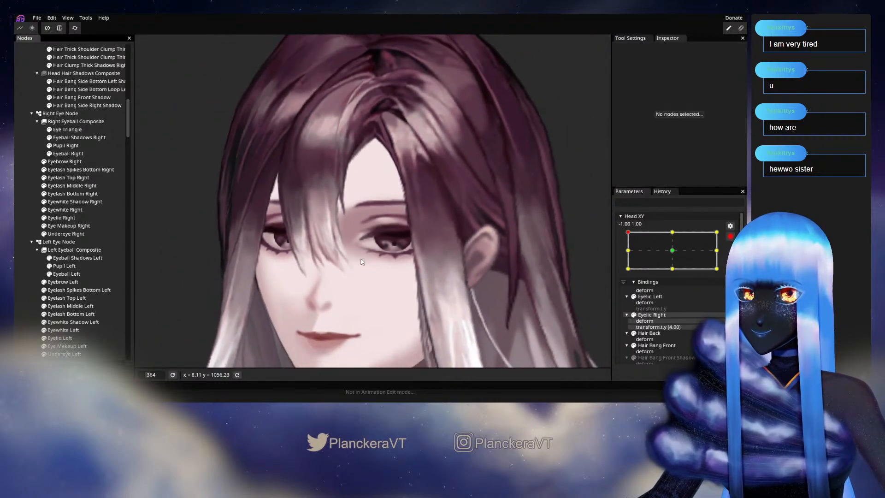
{"action": "scroll", "coordinate": [360, 240], "scroll_direction": "down", "scroll_amount": 2}
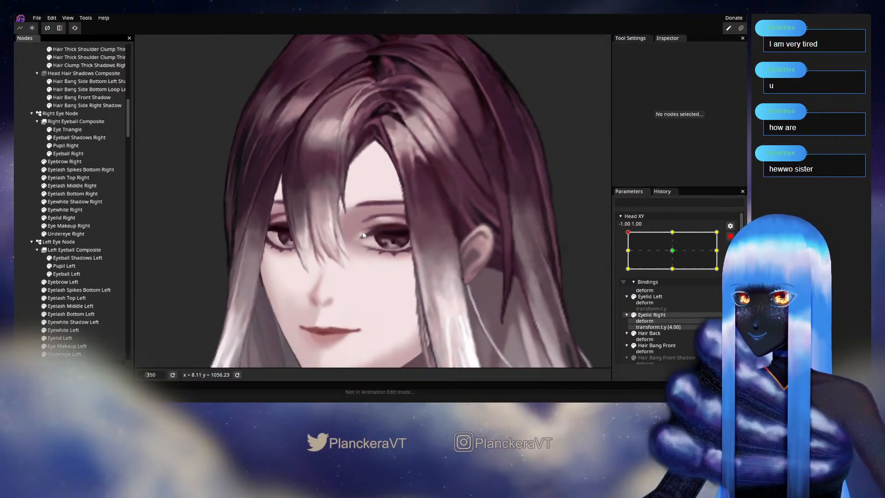
{"action": "scroll", "coordinate": [498, 281], "scroll_direction": "down", "scroll_amount": 2}
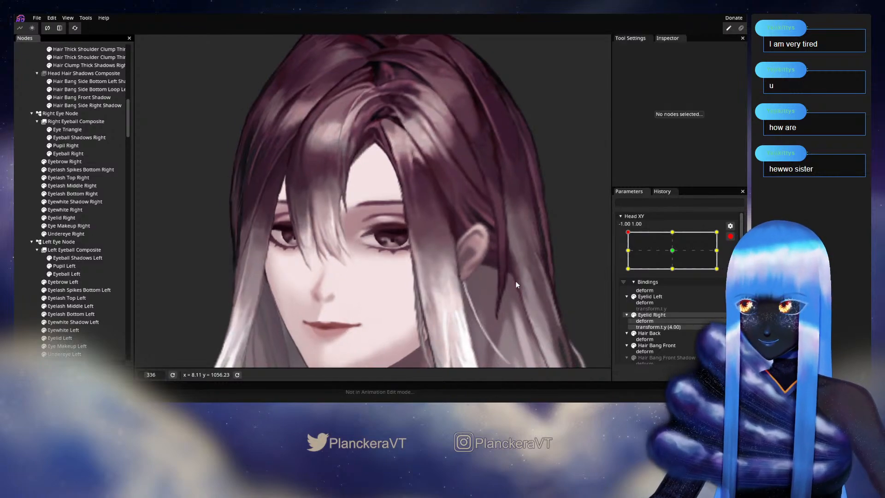
{"action": "left_click", "coordinate": [731, 237]}
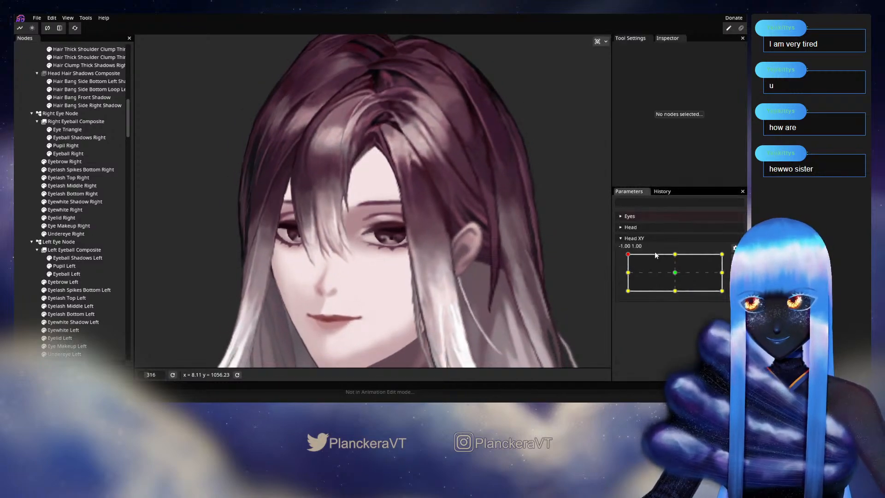
{"action": "mouse_move", "coordinate": [629, 255]}
{"action": "left_mouse_down"}
{"action": "mouse_move", "coordinate": [625, 278]}
{"action": "mouse_move", "coordinate": [622, 261]}
{"action": "left_mouse_up"}
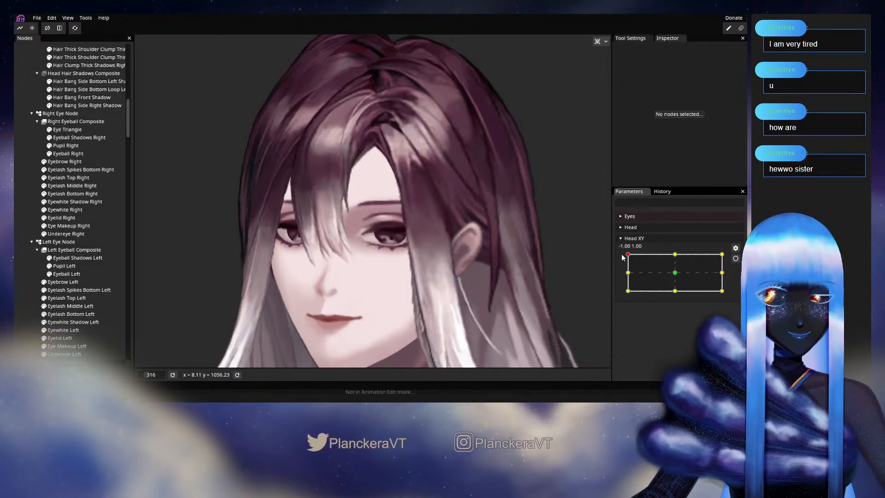
Arm Head XY at 1.00 1.00 and set the Eyelid Right bindings from their horizontal mirror
{"action": "left_click_drag", "start_coordinate": [627, 255], "coordinate": [732, 253]}
{"action": "left_click", "coordinate": [735, 248]}
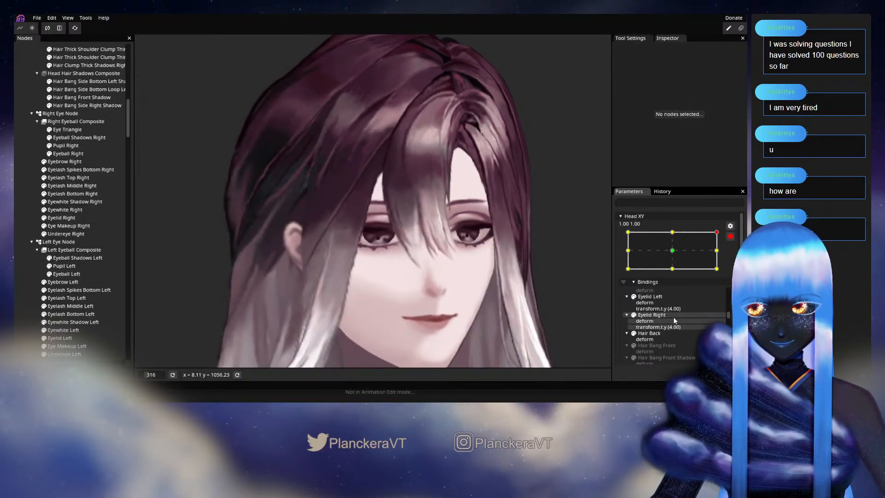
{"action": "left_click", "coordinate": [655, 297]}
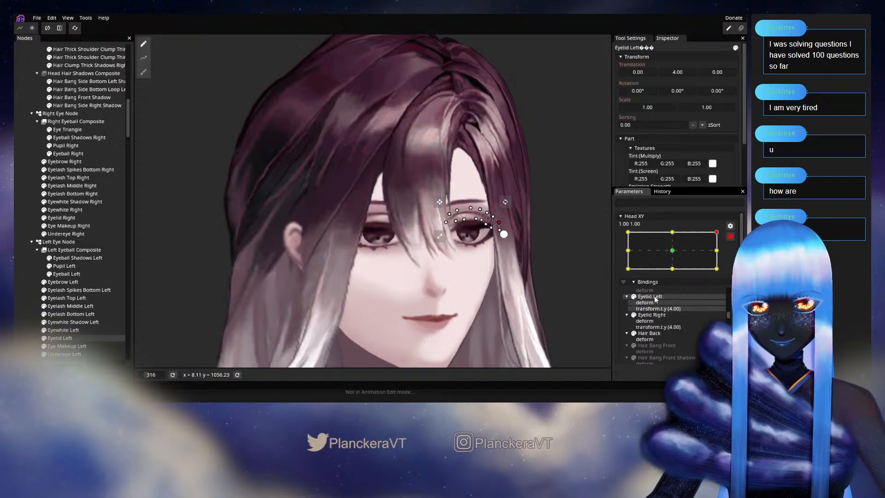
{"action": "left_click", "coordinate": [656, 315]}
{"action": "right_click", "coordinate": [656, 316]}
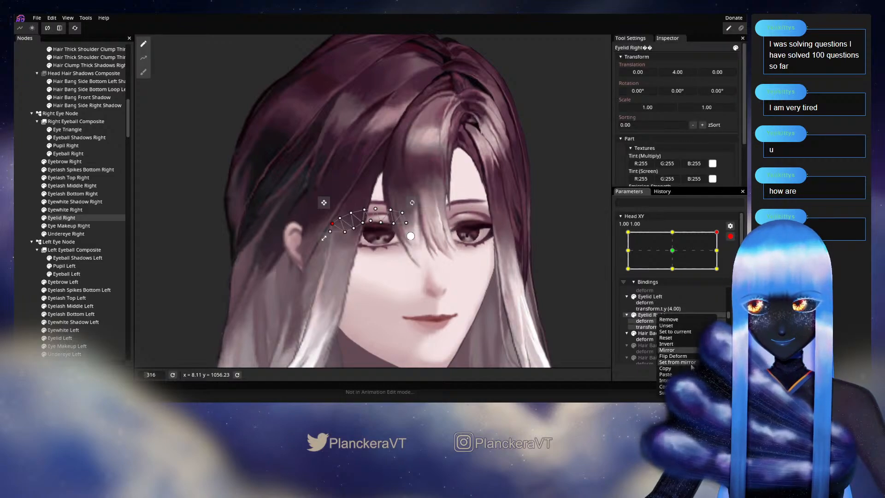
{"action": "mouse_move", "coordinate": [668, 350]}
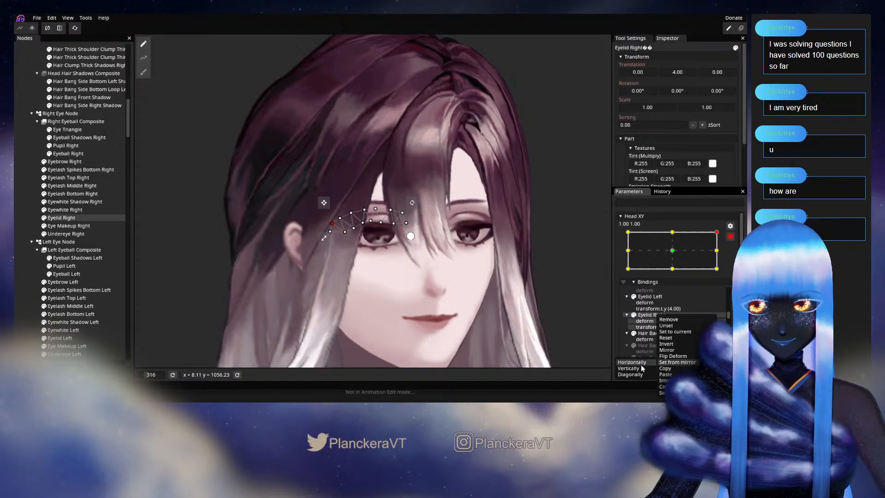
{"action": "left_click", "coordinate": [673, 363]}
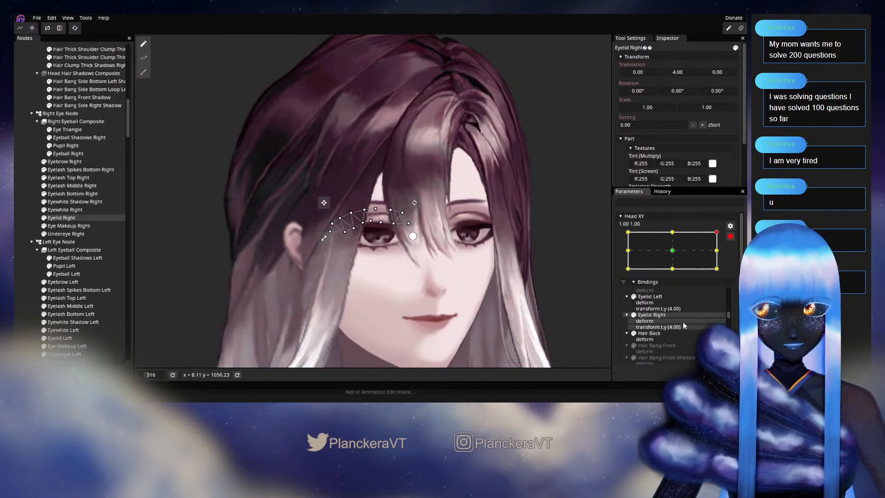
Set the Eye Makeup Right bindings at 1.00 1.00 from their horizontal mirror
{"action": "scroll", "coordinate": [683, 324], "scroll_direction": "down", "scroll_amount": 1}
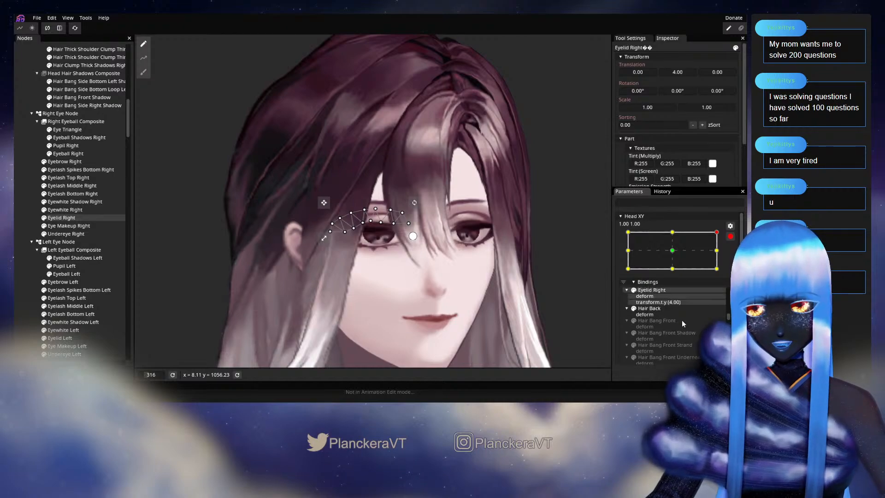
{"action": "scroll", "coordinate": [673, 325], "scroll_direction": "up", "scroll_amount": 3}
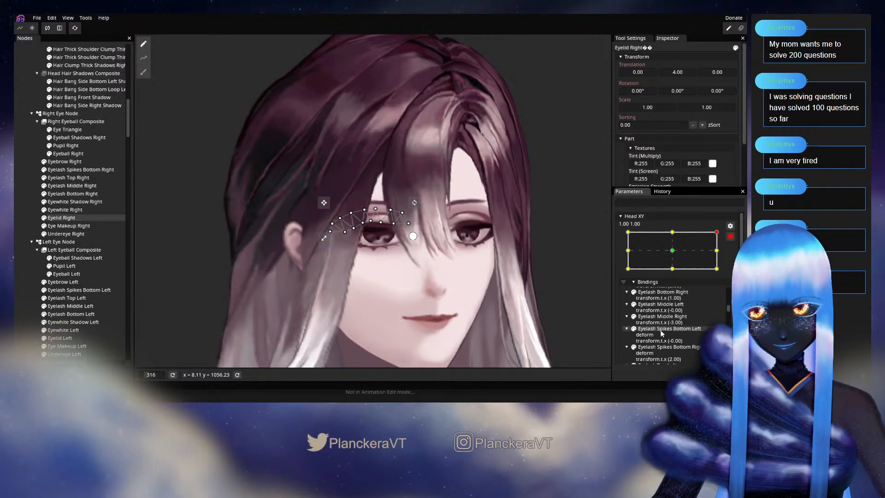
{"action": "scroll", "coordinate": [664, 329], "scroll_direction": "up", "scroll_amount": 3}
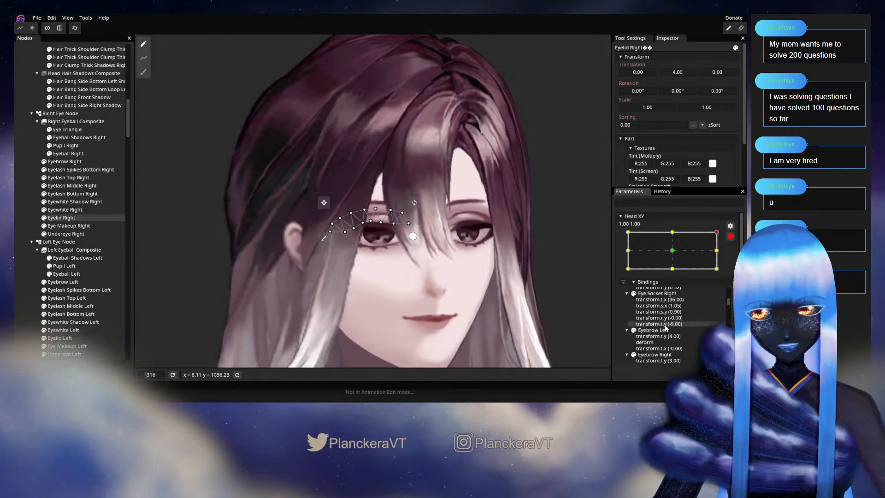
{"action": "scroll", "coordinate": [664, 325], "scroll_direction": "up", "scroll_amount": 4}
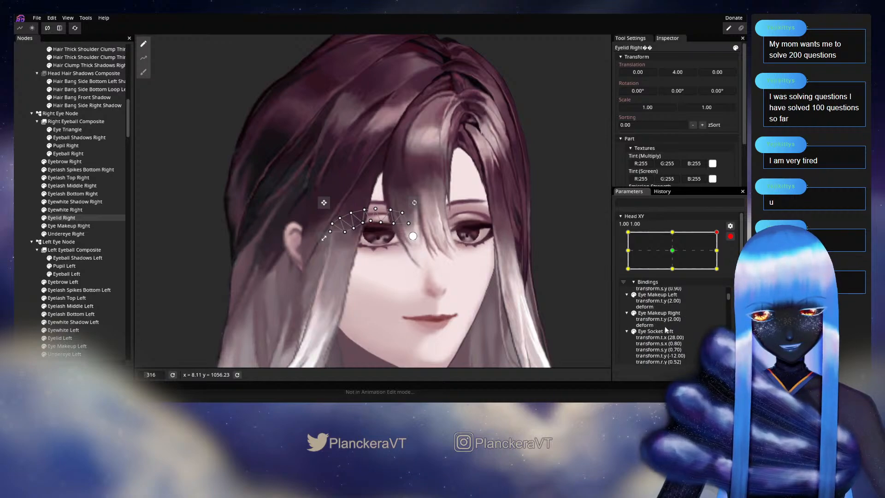
{"action": "right_click", "coordinate": [663, 314]}
{"action": "mouse_move", "coordinate": [695, 364]}
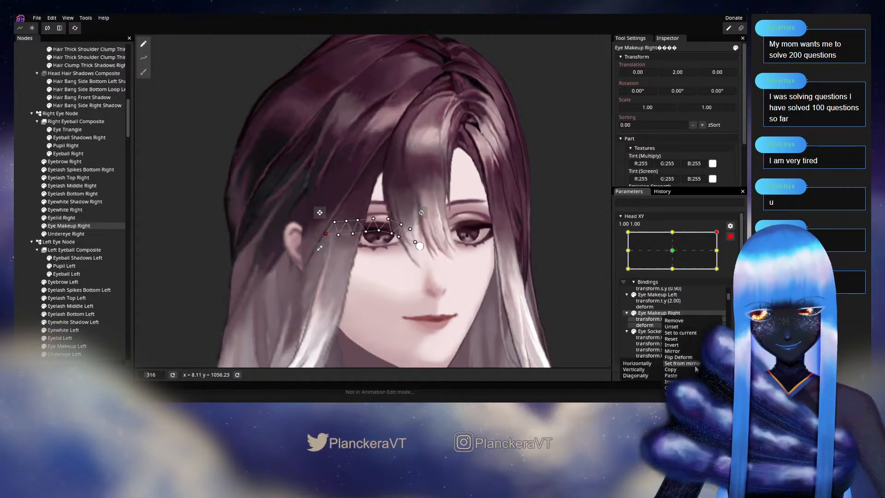
{"action": "left_click", "coordinate": [645, 364]}
{"action": "scroll", "coordinate": [687, 335], "scroll_direction": "up", "scroll_amount": 2}
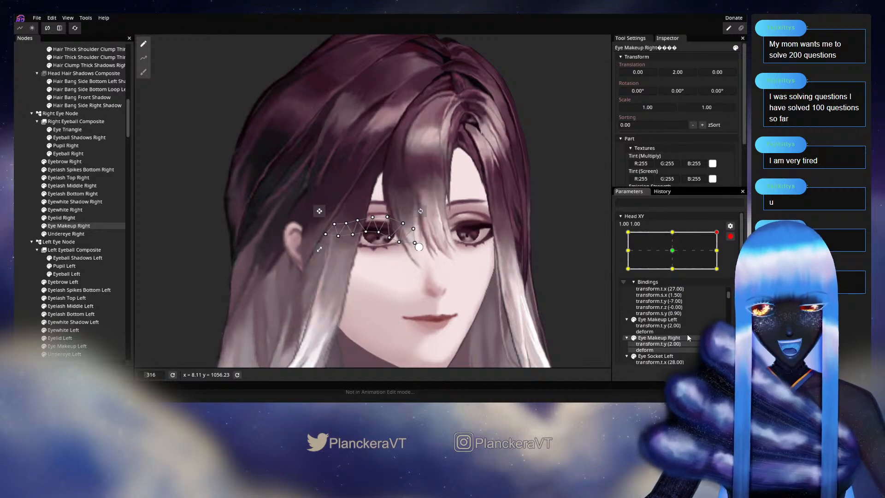
{"action": "scroll", "coordinate": [688, 338], "scroll_direction": "up", "scroll_amount": 3}
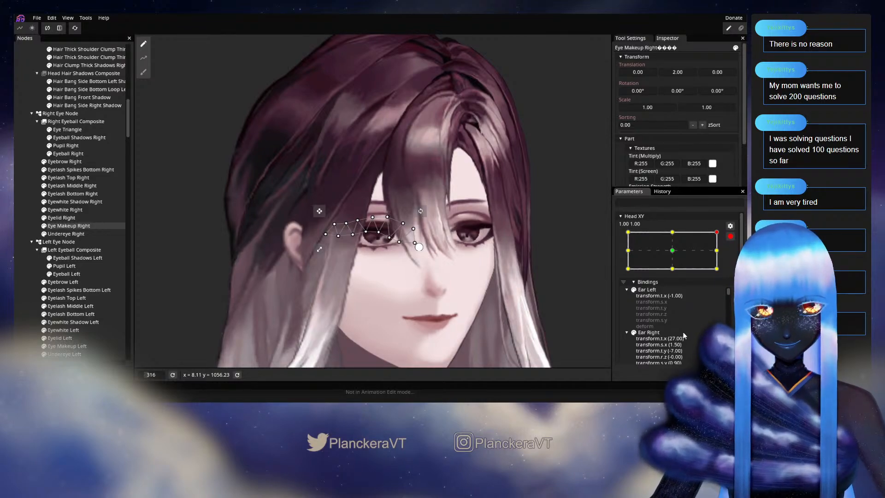
Set the Eye Socket Right bindings at Head XY 1.00 1.00 from their horizontal mirror
{"action": "scroll", "coordinate": [684, 336], "scroll_direction": "down", "scroll_amount": 5}
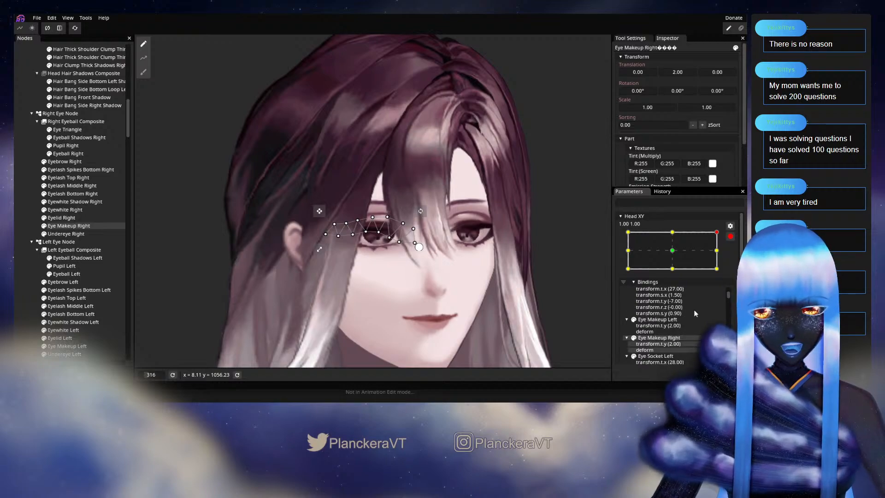
{"action": "left_click", "coordinate": [657, 318]}
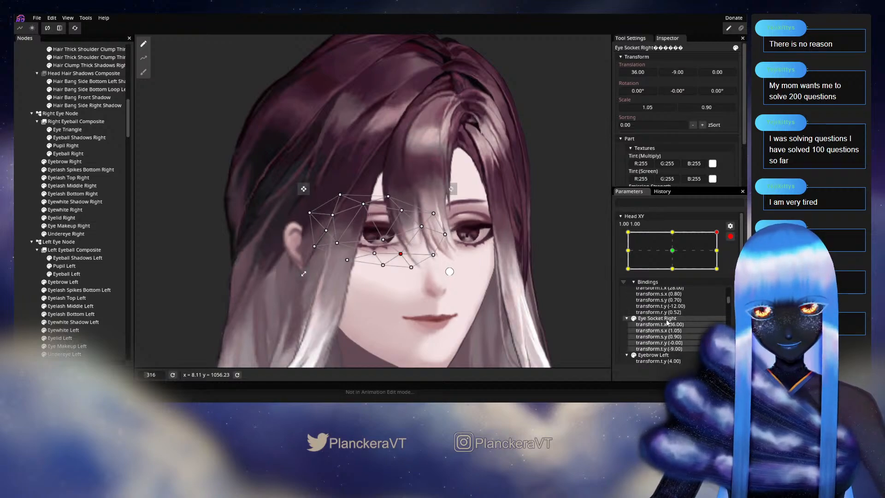
{"action": "right_click", "coordinate": [668, 319]}
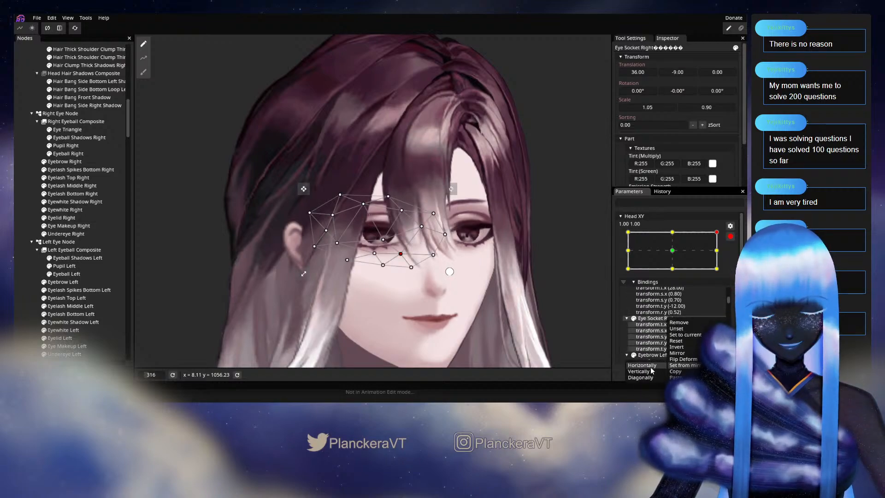
{"action": "left_click", "coordinate": [651, 369]}
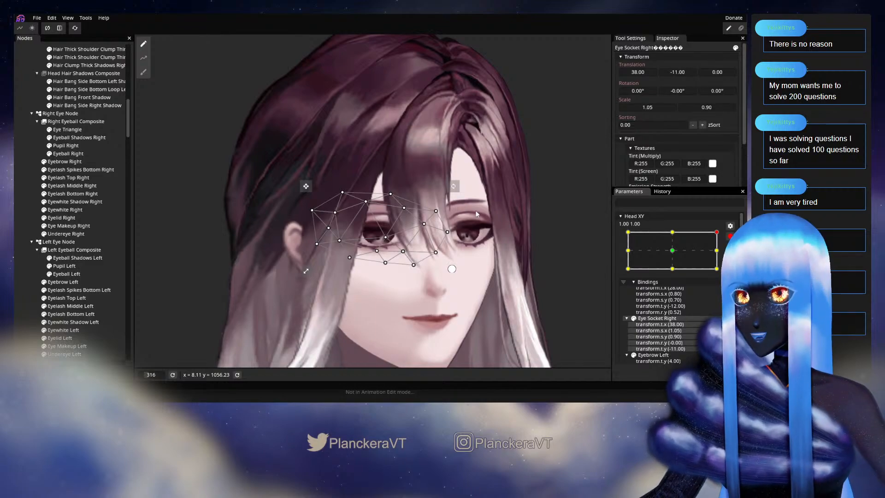
Set the translation of Eye Socket Left to 30.00, -14.00 at Head XY 1.00 1.00 and deselect it
{"action": "scroll", "coordinate": [105, 189], "scroll_direction": "up", "scroll_amount": 15}
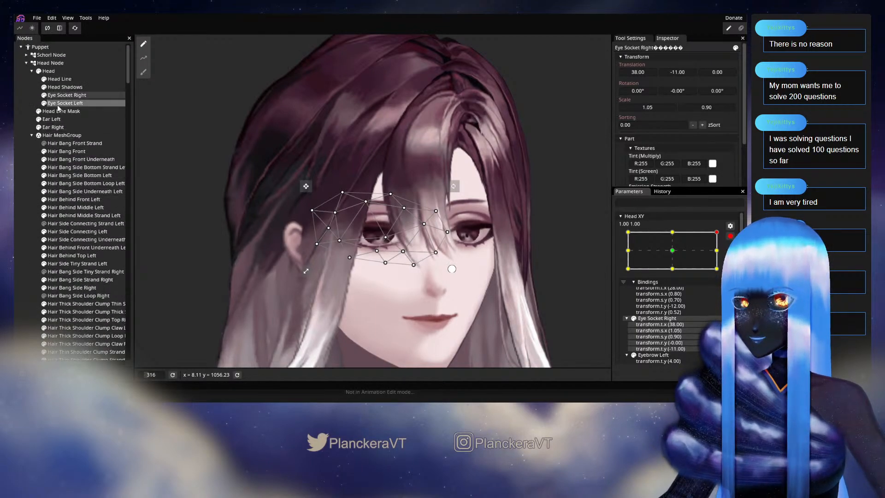
{"action": "left_click", "coordinate": [59, 105]}
{"action": "left_click", "coordinate": [59, 95]}
{"action": "left_click", "coordinate": [63, 104]}
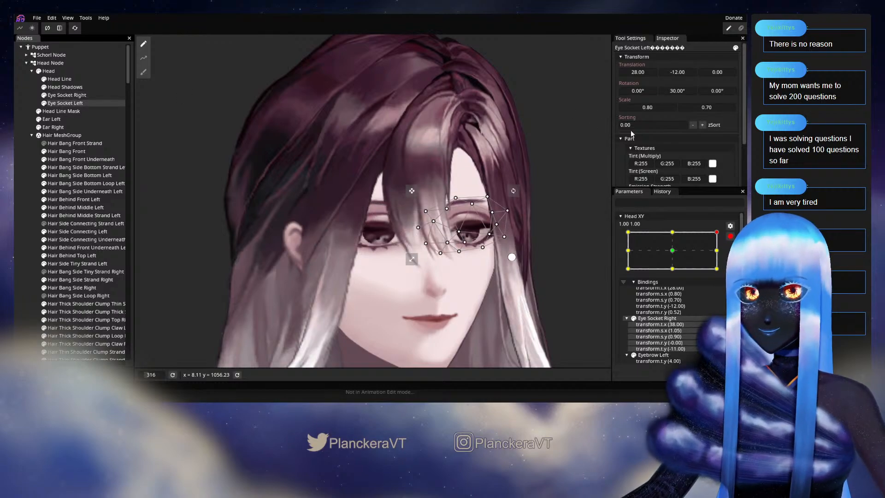
{"action": "left_click_drag", "start_coordinate": [672, 74], "coordinate": [646, 73]}
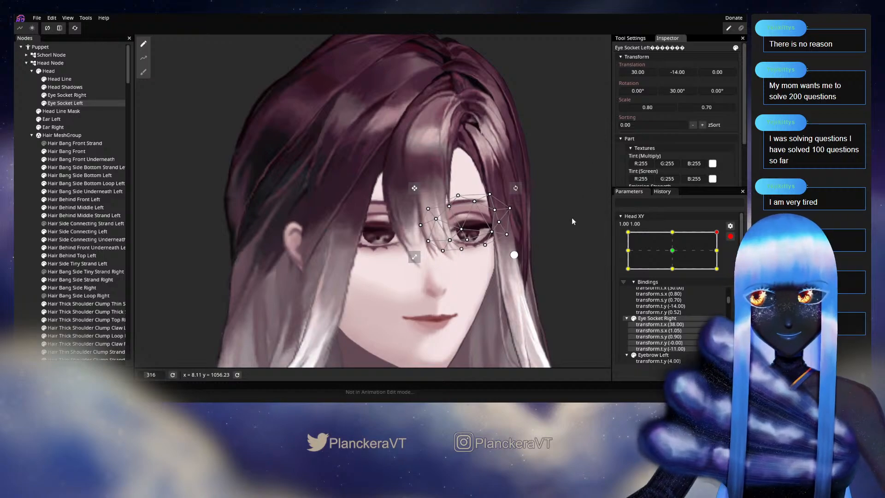
{"action": "left_click", "coordinate": [32, 263]}
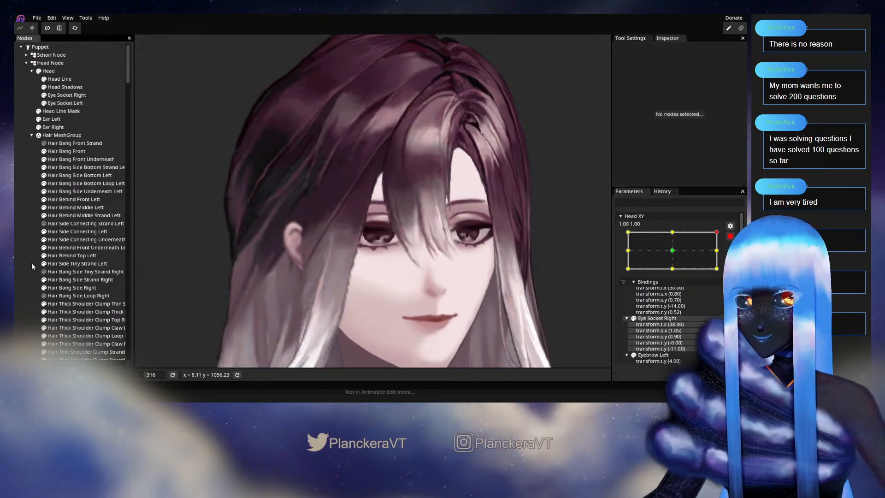
Arm Head XY at -1.00 1.00 and set the Eye Socket Right bindings from their horizontal mirror
{"action": "left_click", "coordinate": [730, 236]}
{"action": "left_click_drag", "start_coordinate": [723, 254], "coordinate": [619, 257]}
{"action": "left_click", "coordinate": [736, 258]}
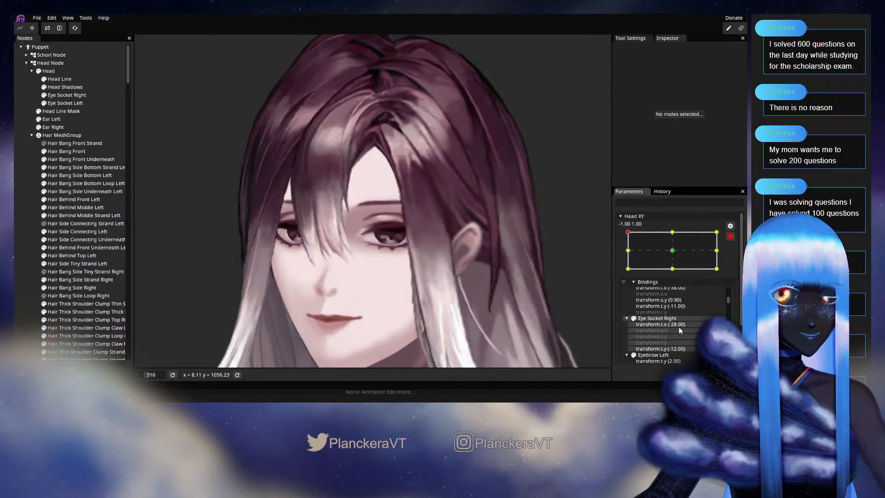
{"action": "scroll", "coordinate": [687, 311], "scroll_direction": "down", "scroll_amount": 2}
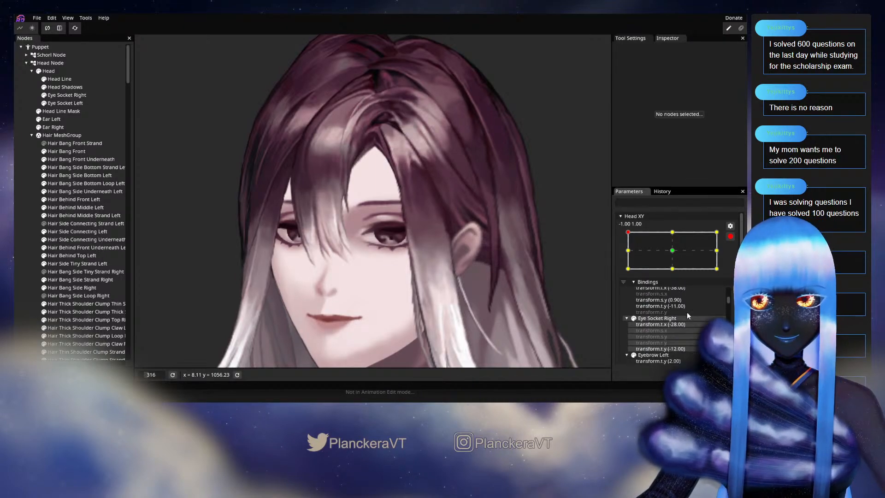
{"action": "scroll", "coordinate": [677, 330], "scroll_direction": "down", "scroll_amount": 2}
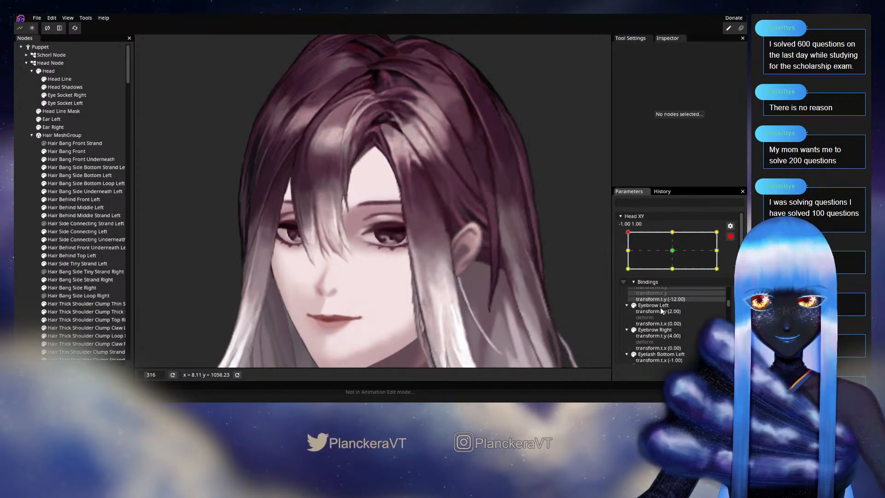
{"action": "right_click", "coordinate": [659, 307]}
{"action": "left_click", "coordinate": [654, 308]}
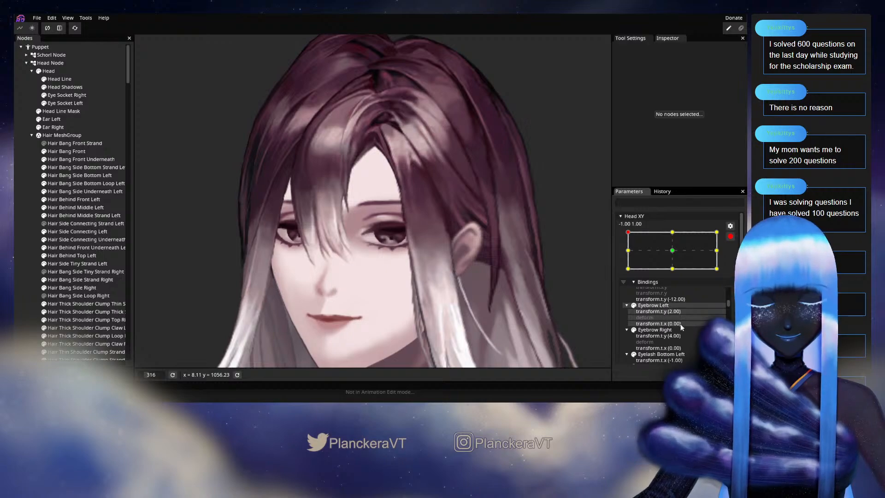
{"action": "scroll", "coordinate": [680, 324], "scroll_direction": "up", "scroll_amount": 2}
{"action": "left_click", "coordinate": [669, 343]}
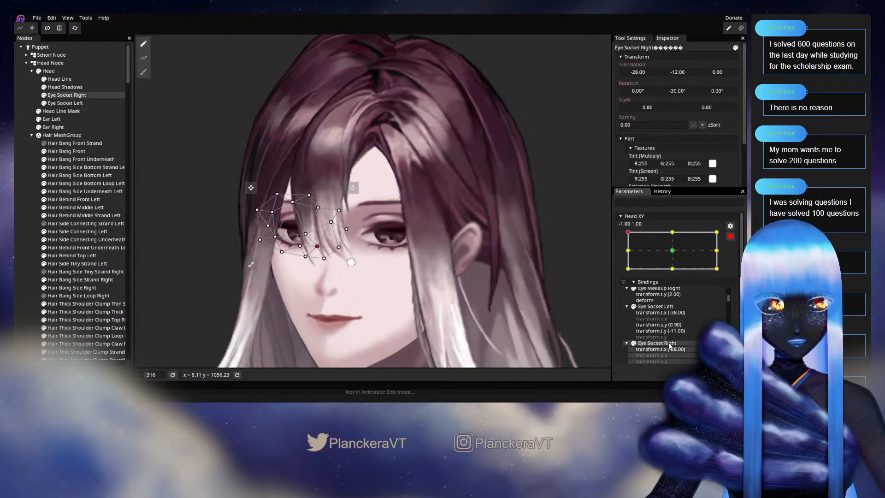
{"action": "scroll", "coordinate": [667, 327], "scroll_direction": "down", "scroll_amount": 2}
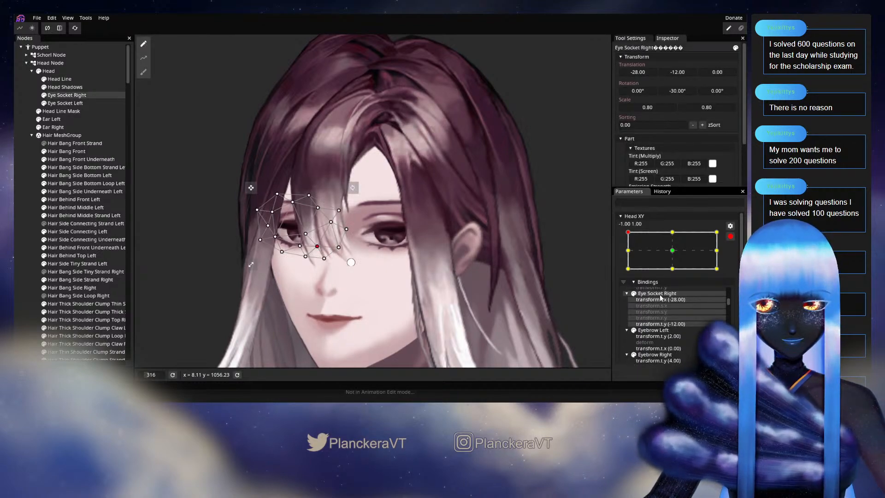
{"action": "right_click", "coordinate": [661, 298]}
{"action": "left_click", "coordinate": [646, 347]}
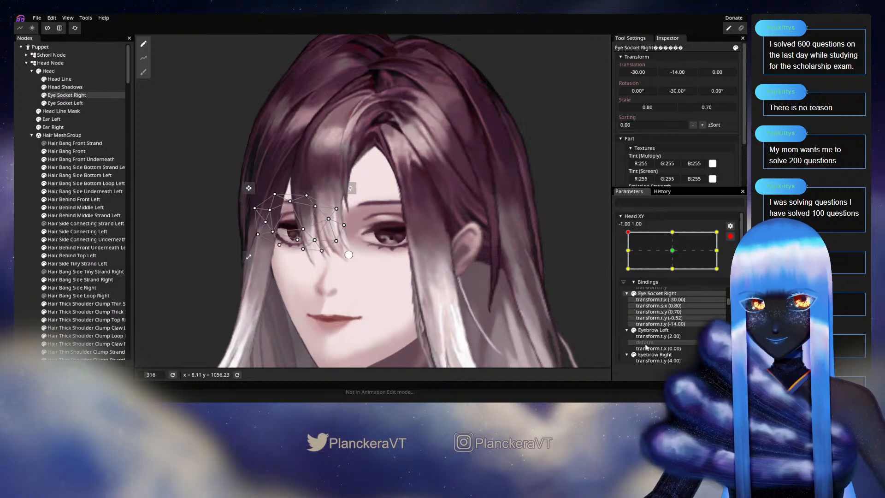
{"action": "left_click", "coordinate": [40, 288]}
Disarm Head XY and preview the head's vertical movement along the -1.00 side with the upper body in view
{"action": "scroll", "coordinate": [454, 293], "scroll_direction": "down", "scroll_amount": 1}
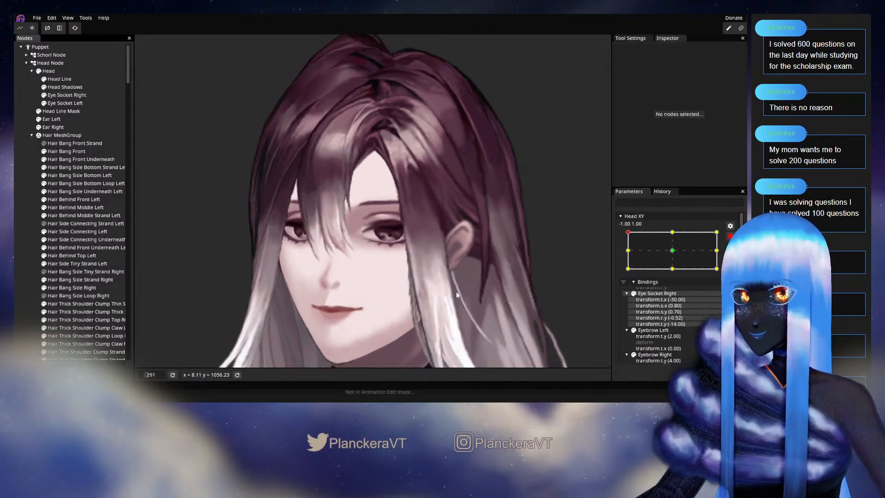
{"action": "scroll", "coordinate": [456, 293], "scroll_direction": "down", "scroll_amount": 4}
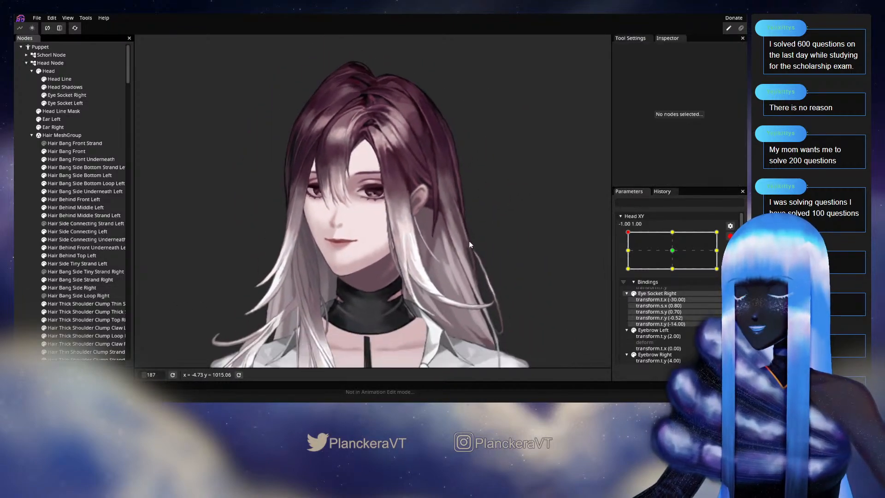
{"action": "left_click_drag", "start_coordinate": [523, 285], "coordinate": [432, 219]}
{"action": "scroll", "coordinate": [483, 255], "scroll_direction": "up", "scroll_amount": 1}
{"action": "scroll", "coordinate": [483, 254], "scroll_direction": "up", "scroll_amount": 1}
{"action": "scroll", "coordinate": [435, 219], "scroll_direction": "down", "scroll_amount": 1}
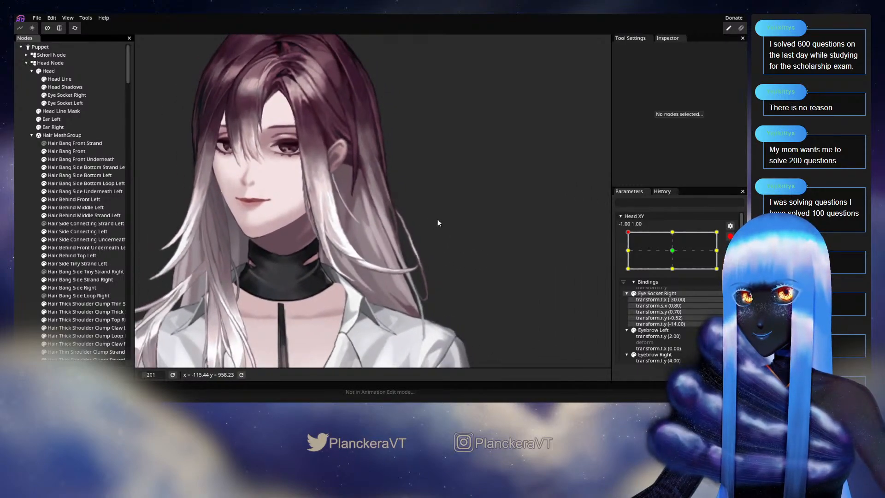
{"action": "left_click", "coordinate": [729, 236]}
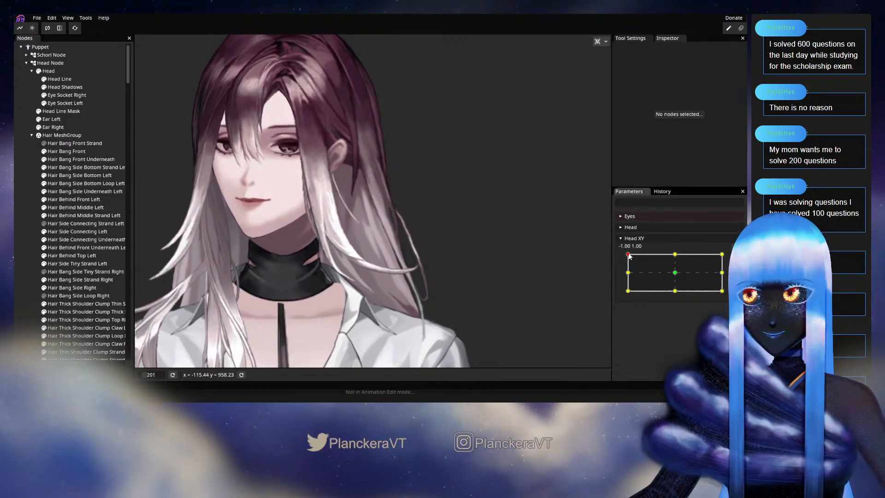
{"action": "mouse_move", "coordinate": [628, 254]}
{"action": "left_mouse_down"}
{"action": "mouse_move", "coordinate": [627, 275]}
{"action": "mouse_move", "coordinate": [628, 254]}
{"action": "left_mouse_up"}
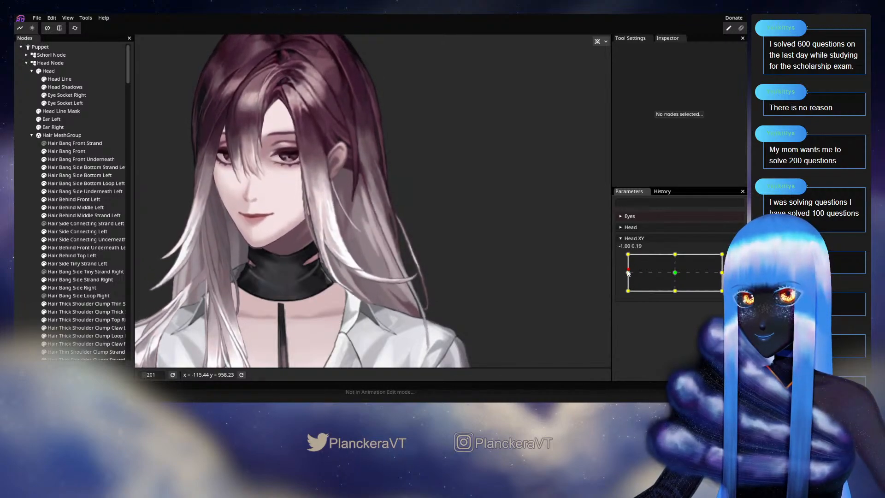
Preview Head XY from -1.00 1.00 to around 0.00 1.00, examining the hair behind the ear up close
{"action": "left_click_drag", "start_coordinate": [628, 252], "coordinate": [676, 255]}
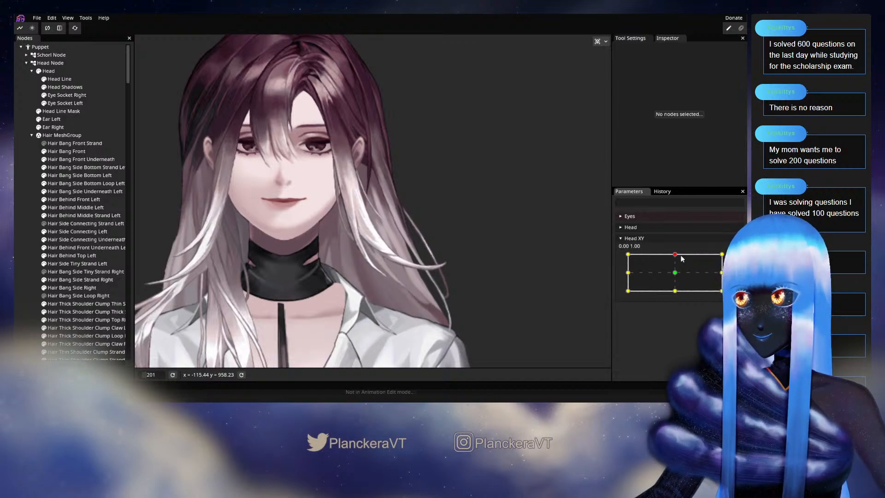
{"action": "mouse_move", "coordinate": [675, 255]}
{"action": "left_mouse_down"}
{"action": "mouse_move", "coordinate": [628, 276]}
{"action": "mouse_move", "coordinate": [671, 253]}
{"action": "mouse_move", "coordinate": [683, 260]}
{"action": "mouse_move", "coordinate": [674, 276]}
{"action": "mouse_move", "coordinate": [675, 254]}
{"action": "left_mouse_up"}
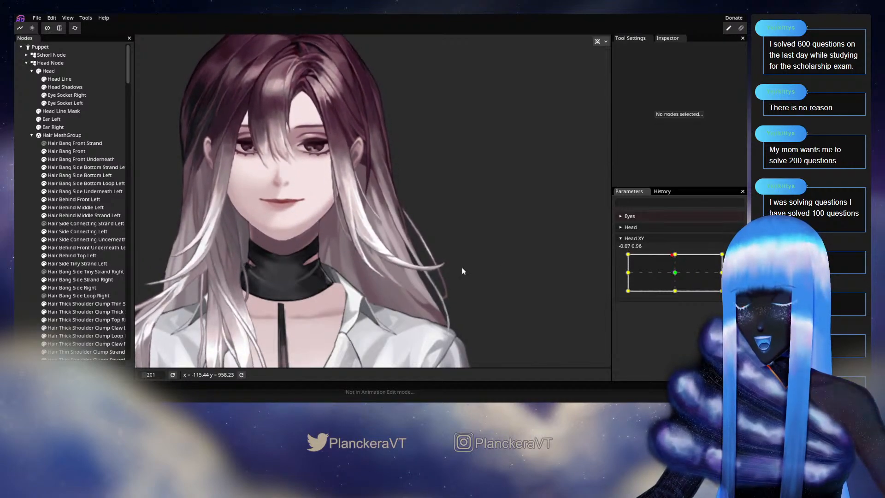
{"action": "scroll", "coordinate": [466, 240], "scroll_direction": "up", "scroll_amount": 5}
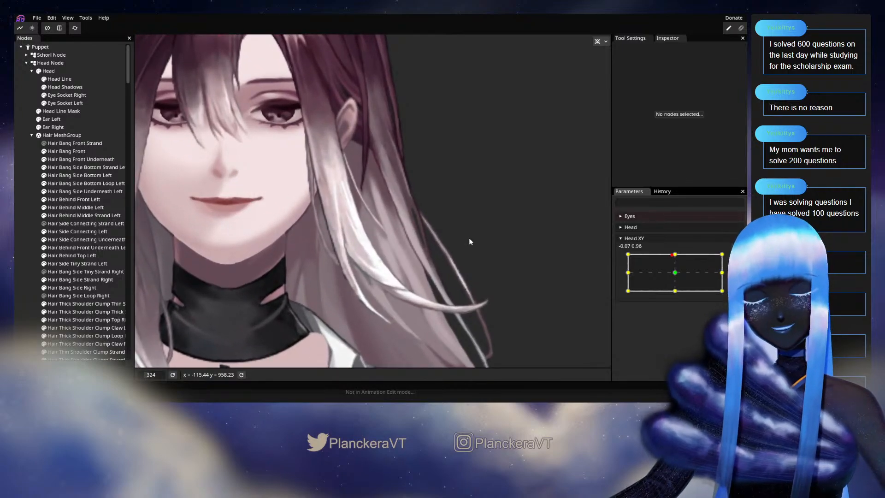
{"action": "scroll", "coordinate": [479, 222], "scroll_direction": "up", "scroll_amount": 3}
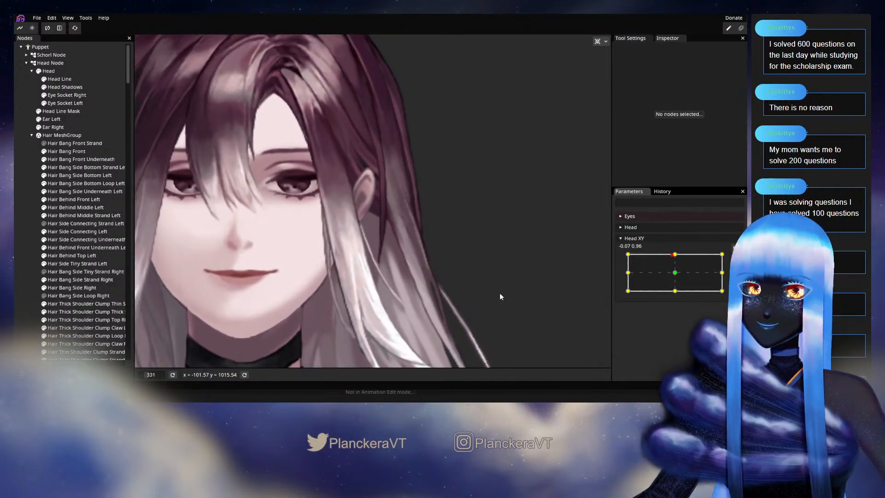
{"action": "mouse_move", "coordinate": [677, 254]}
{"action": "left_mouse_down"}
{"action": "mouse_move", "coordinate": [623, 257]}
{"action": "mouse_move", "coordinate": [675, 255]}
{"action": "left_mouse_up"}
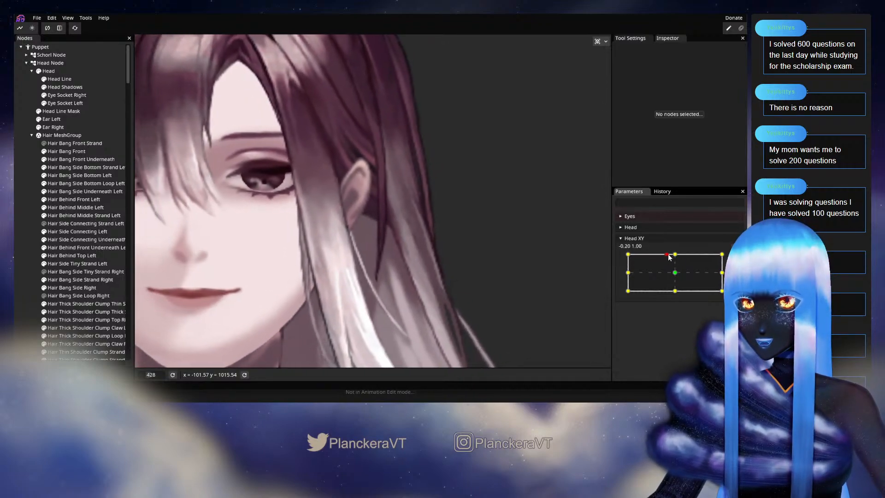
Arm Head XY at 0.00 1.00 and adjust the Hair Behind Middle Left mesh vertices beside and below the ear
{"action": "left_click", "coordinate": [735, 258]}
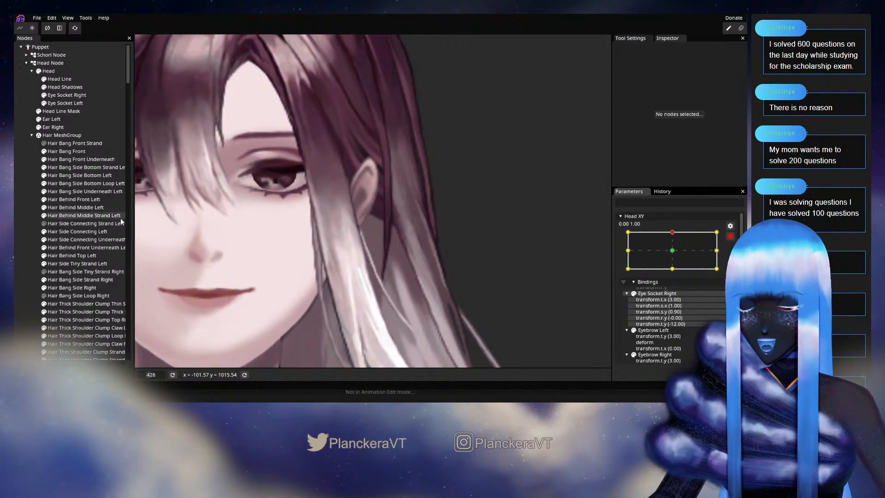
{"action": "left_click", "coordinate": [76, 207]}
{"action": "scroll", "coordinate": [413, 227], "scroll_direction": "up", "scroll_amount": 3}
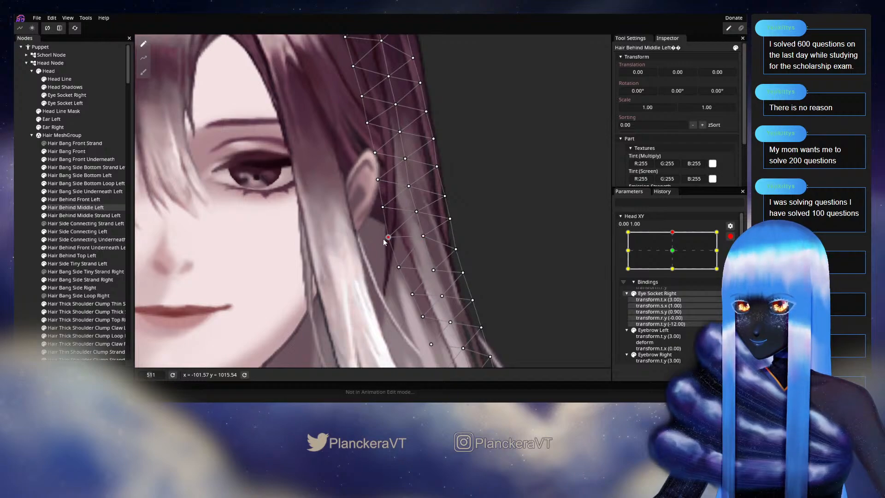
{"action": "left_click_drag", "start_coordinate": [396, 268], "coordinate": [395, 244]}
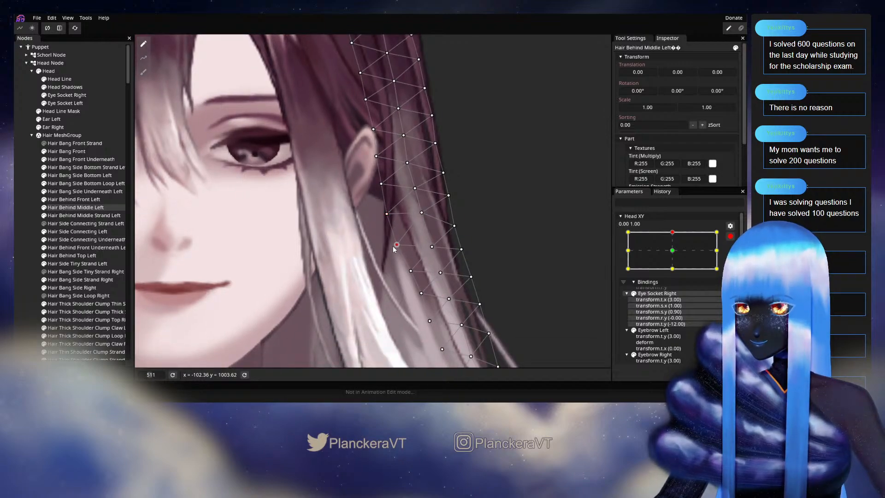
{"action": "left_click", "coordinate": [387, 214]}
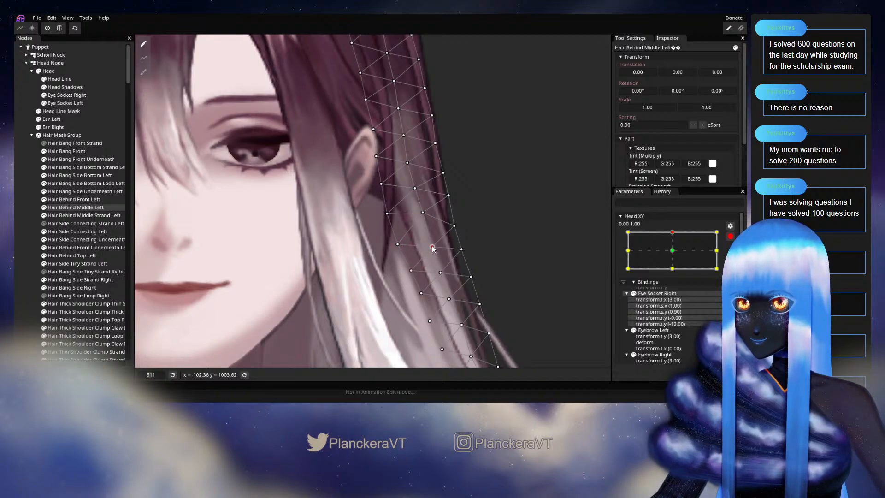
{"action": "left_click_drag", "start_coordinate": [403, 216], "coordinate": [382, 252]}
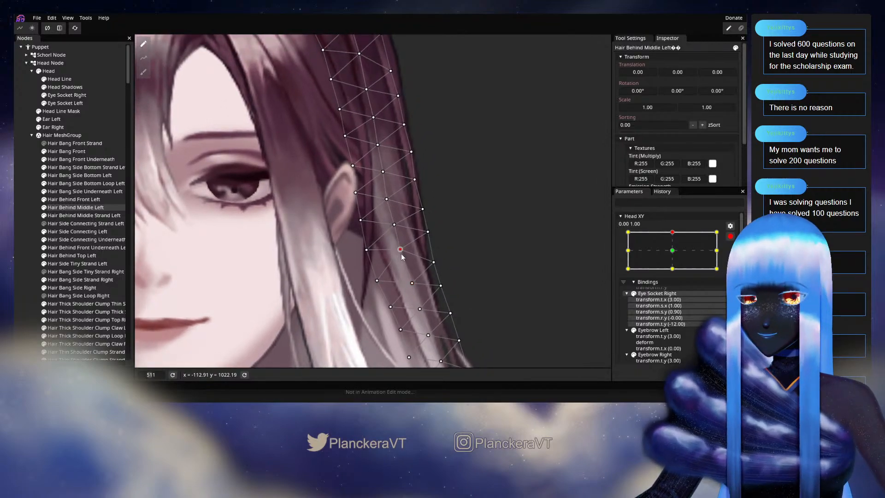
{"action": "left_click_drag", "start_coordinate": [362, 250], "coordinate": [360, 250]}
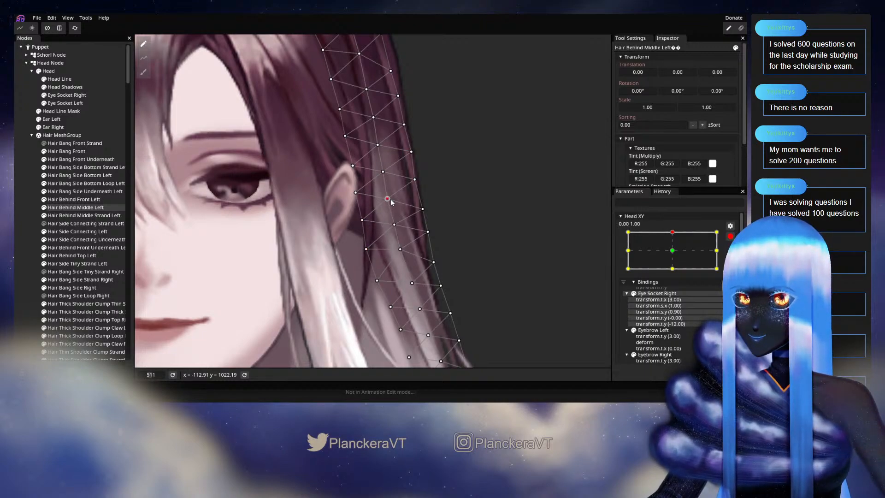
{"action": "left_click", "coordinate": [399, 224]}
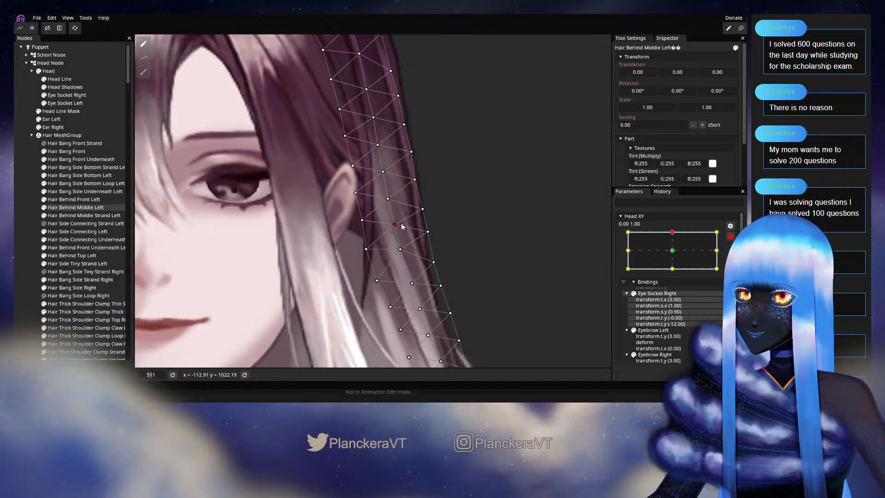
{"action": "left_click", "coordinate": [467, 273]}
Disarm Head XY and preview the adjusted hair around 0.00 1.00 with the whole face in view
{"action": "scroll", "coordinate": [470, 273], "scroll_direction": "down", "scroll_amount": 5}
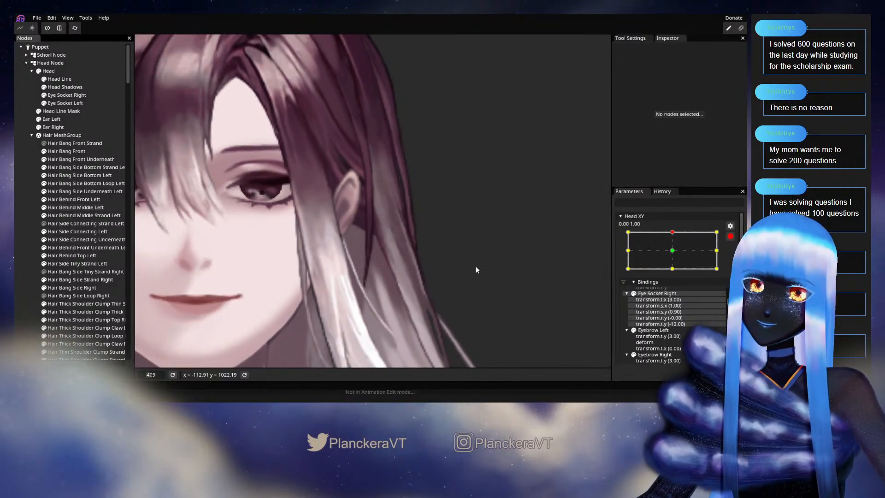
{"action": "scroll", "coordinate": [478, 268], "scroll_direction": "down", "scroll_amount": 2}
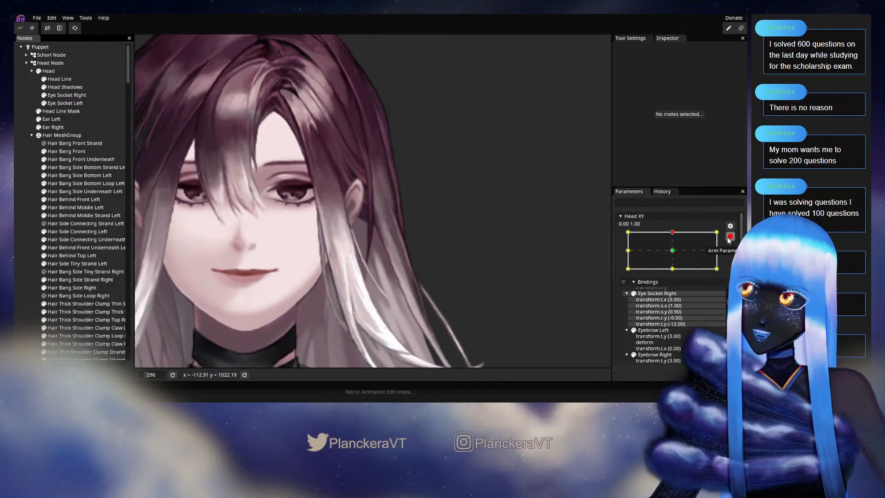
{"action": "mouse_move", "coordinate": [675, 255]}
{"action": "left_mouse_down"}
{"action": "mouse_move", "coordinate": [676, 273]}
{"action": "mouse_move", "coordinate": [675, 254]}
{"action": "left_mouse_up"}
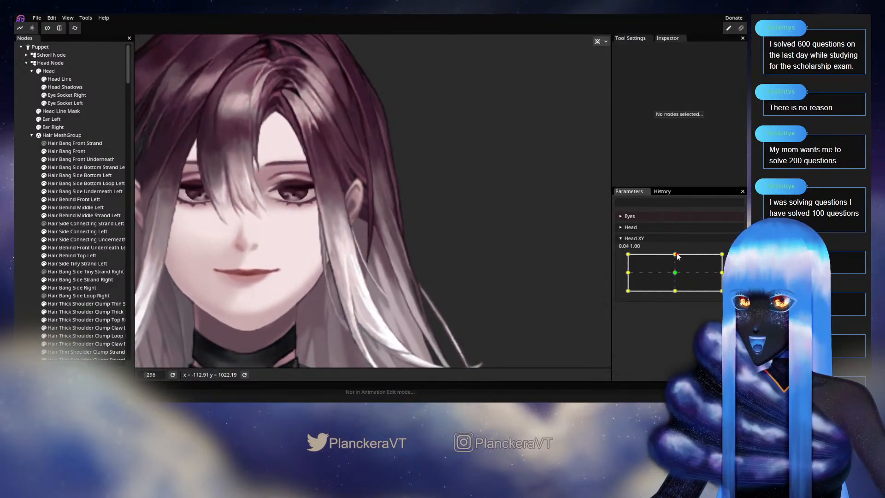
Select Hair Behind Middle Left, arm Head XY at 0.00 1.00, and reposition its mesh vertices from beside the ear down past the jaw
{"action": "scroll", "coordinate": [385, 266], "scroll_direction": "up", "scroll_amount": 2}
{"action": "scroll", "coordinate": [384, 264], "scroll_direction": "up", "scroll_amount": 2}
{"action": "left_click", "coordinate": [76, 208]}
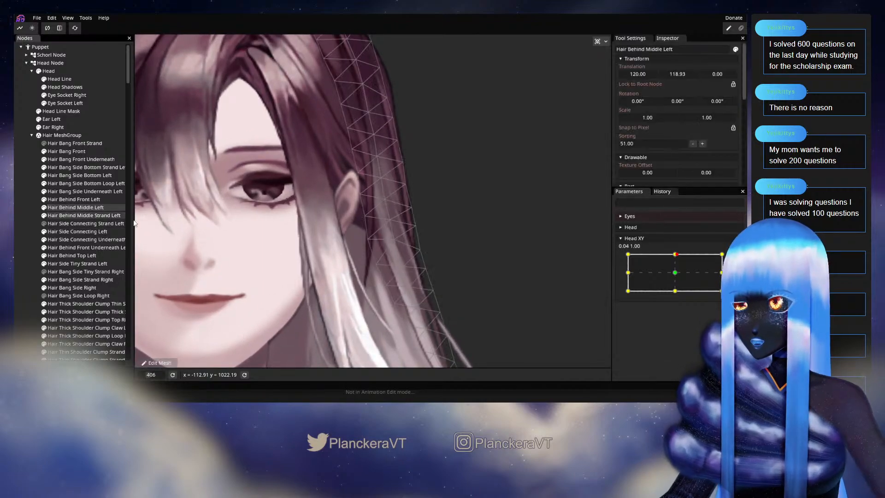
{"action": "scroll", "coordinate": [407, 266], "scroll_direction": "up", "scroll_amount": 2}
{"action": "scroll", "coordinate": [407, 266], "scroll_direction": "up", "scroll_amount": 3}
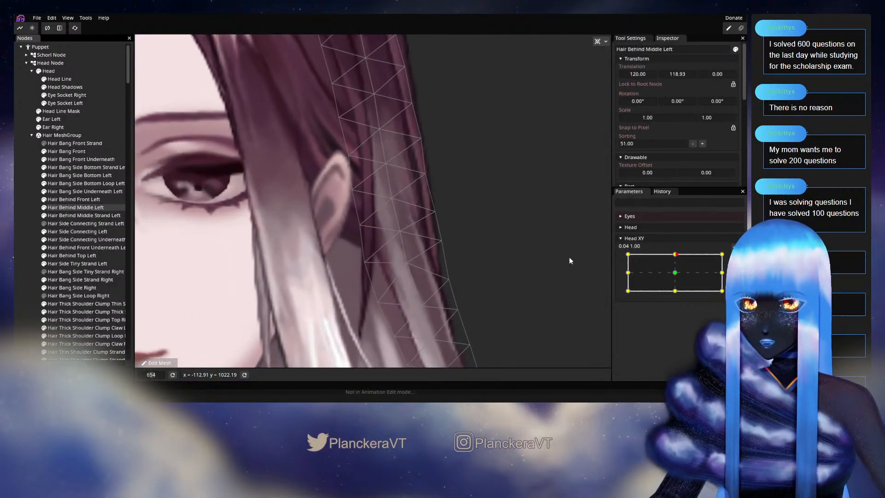
{"action": "mouse_move", "coordinate": [680, 260]}
{"action": "left_mouse_down"}
{"action": "mouse_move", "coordinate": [678, 275]}
{"action": "mouse_move", "coordinate": [678, 256]}
{"action": "left_mouse_up"}
{"action": "left_click", "coordinate": [730, 258]}
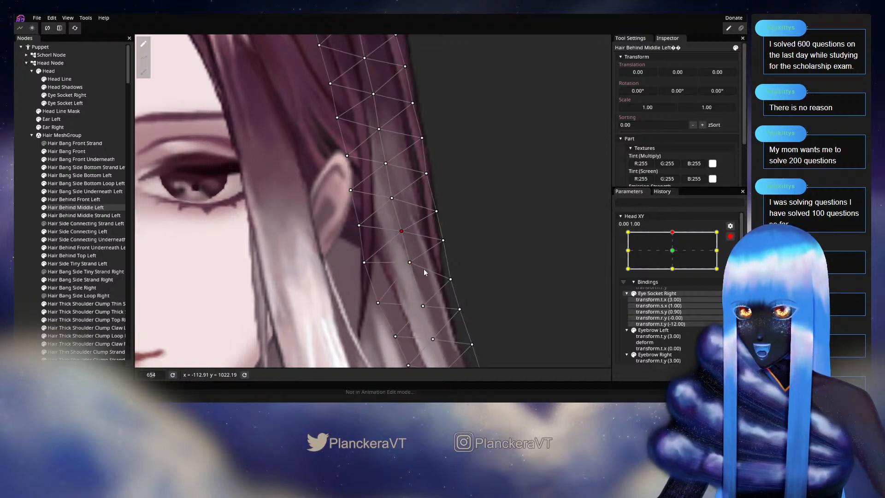
{"action": "scroll", "coordinate": [408, 249], "scroll_direction": "down", "scroll_amount": 1}
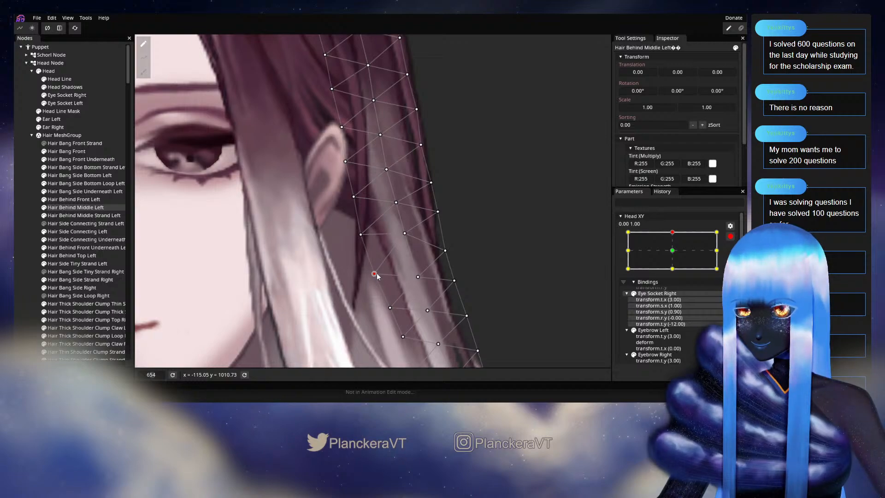
{"action": "scroll", "coordinate": [381, 272], "scroll_direction": "down", "scroll_amount": 2}
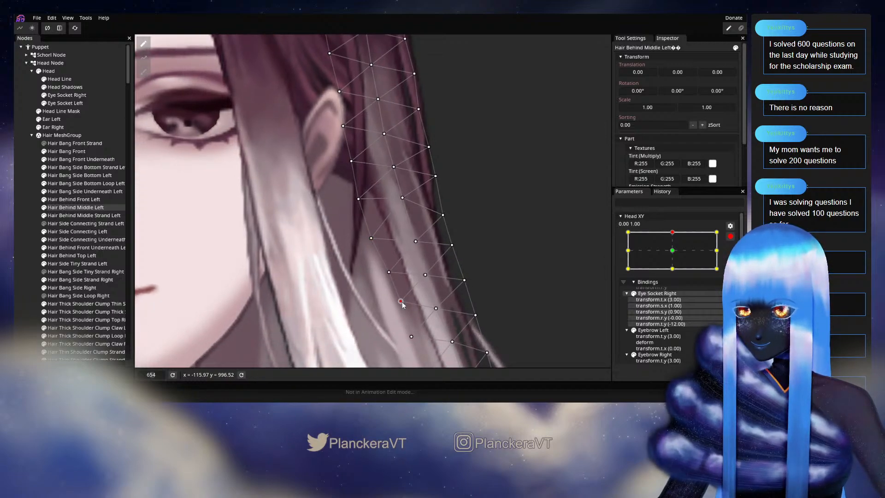
{"action": "left_click_drag", "start_coordinate": [414, 339], "coordinate": [391, 291]}
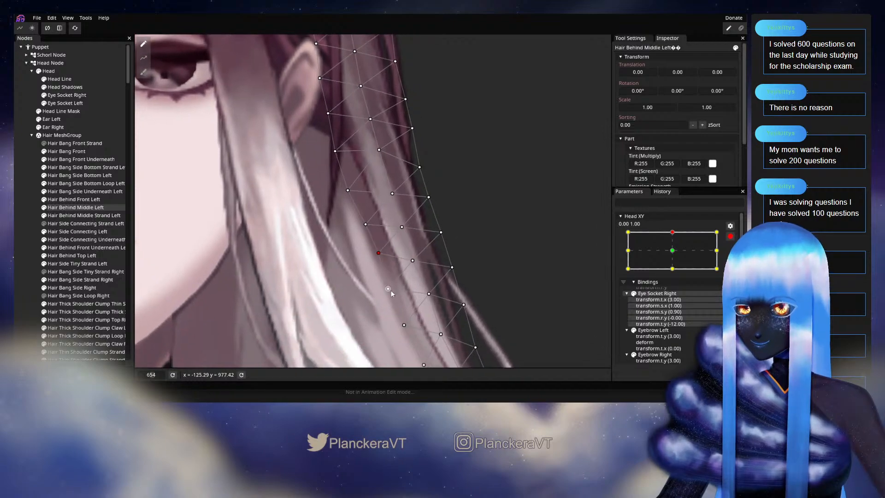
{"action": "scroll", "coordinate": [392, 288], "scroll_direction": "down", "scroll_amount": 2}
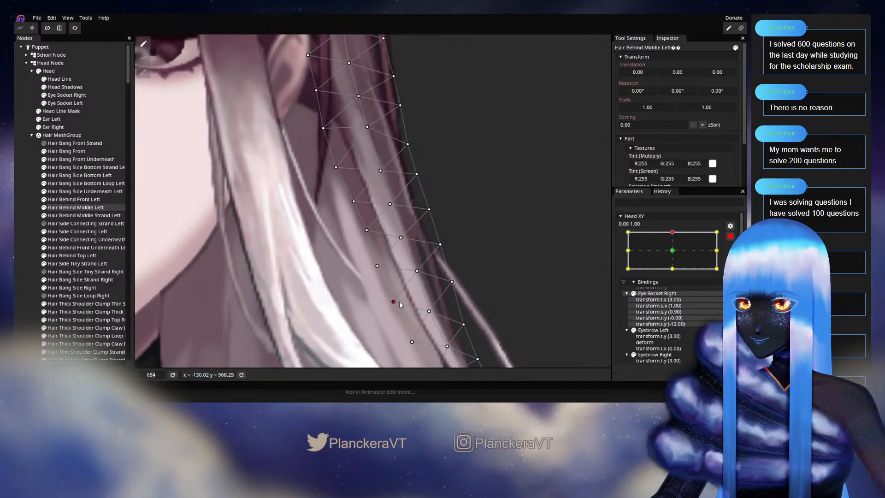
Deselect the hair, disarm Head XY, and preview the vertical head movement around 0.00 1.00 with the face in view
{"action": "scroll", "coordinate": [483, 264], "scroll_direction": "down", "scroll_amount": 5}
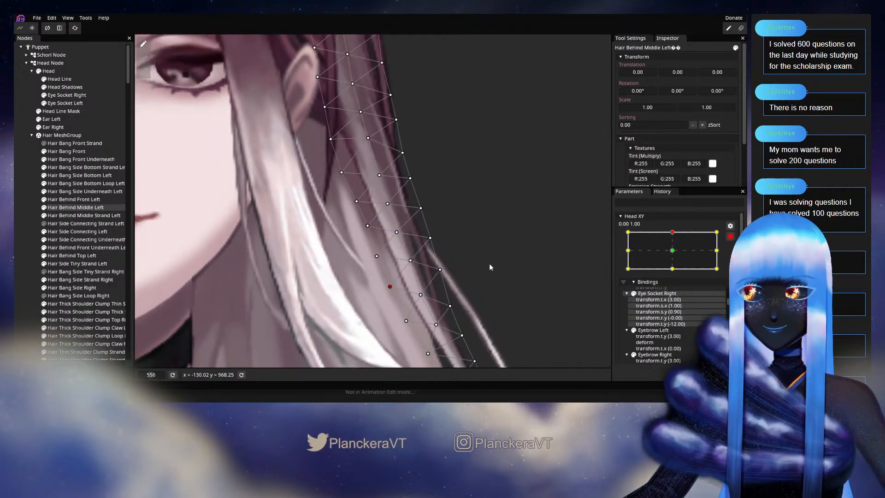
{"action": "left_click_drag", "start_coordinate": [437, 199], "coordinate": [475, 269]}
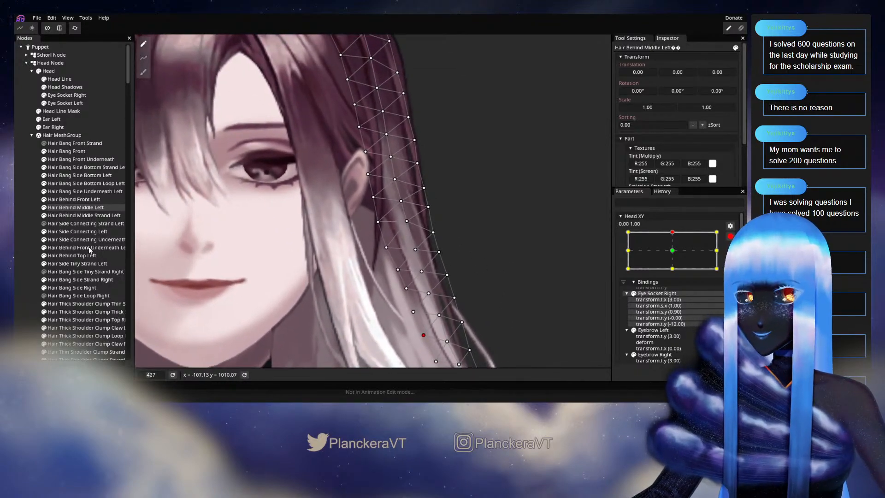
{"action": "left_click", "coordinate": [28, 255]}
{"action": "scroll", "coordinate": [485, 272], "scroll_direction": "down", "scroll_amount": 3}
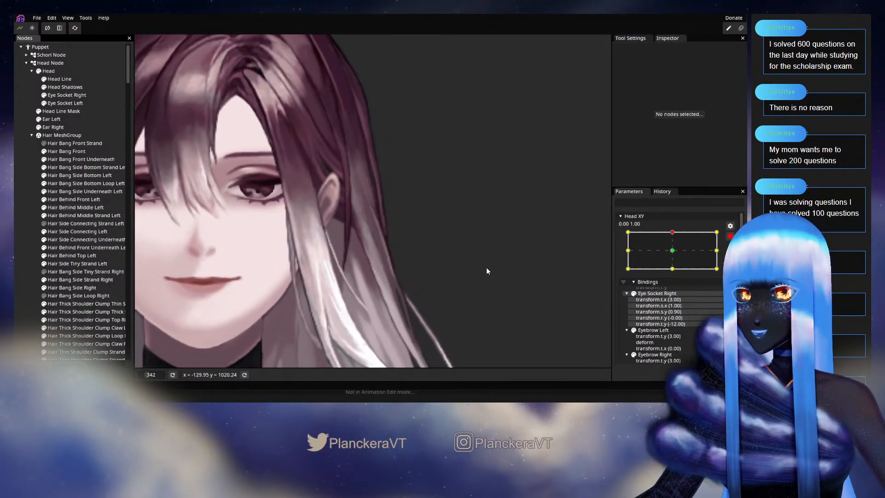
{"action": "left_click_drag", "start_coordinate": [520, 272], "coordinate": [525, 270]}
{"action": "left_click", "coordinate": [730, 237]}
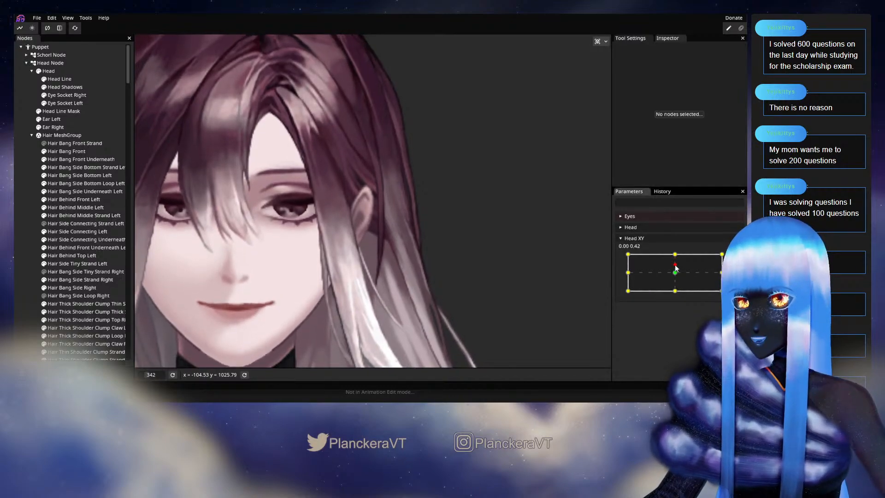
{"action": "mouse_move", "coordinate": [676, 258]}
{"action": "left_mouse_down"}
{"action": "mouse_move", "coordinate": [675, 278]}
{"action": "mouse_move", "coordinate": [674, 254]}
{"action": "left_mouse_up"}
Arm Head XY at 0.00 1.00 again and refine the Hair Behind Middle Left vertices along the ear and just below it
{"action": "scroll", "coordinate": [378, 255], "scroll_direction": "up", "scroll_amount": 5}
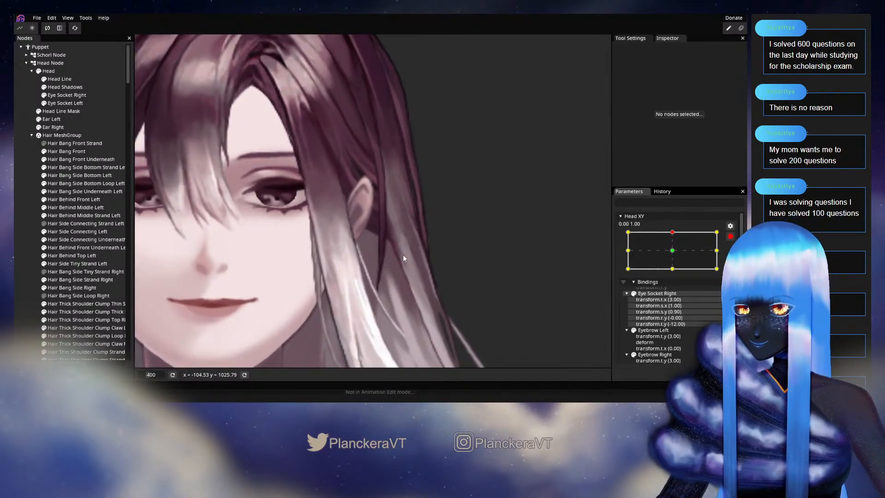
{"action": "scroll", "coordinate": [418, 267], "scroll_direction": "up", "scroll_amount": 3}
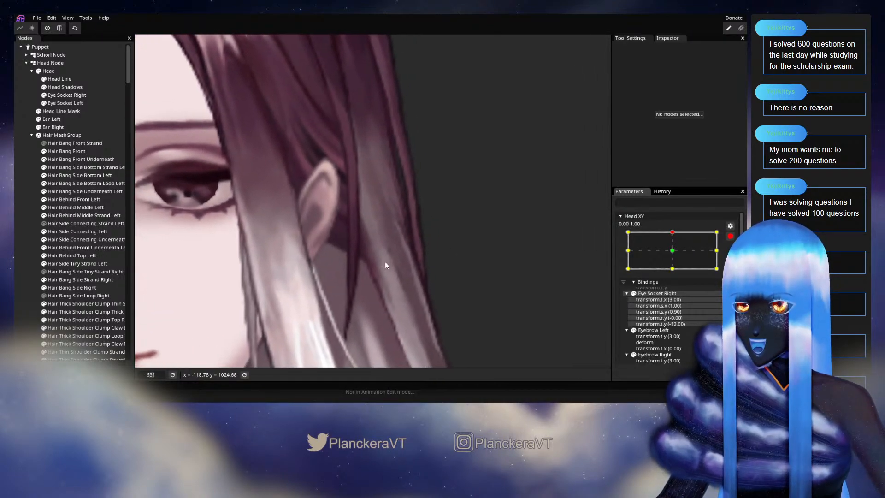
{"action": "left_click", "coordinate": [76, 208]}
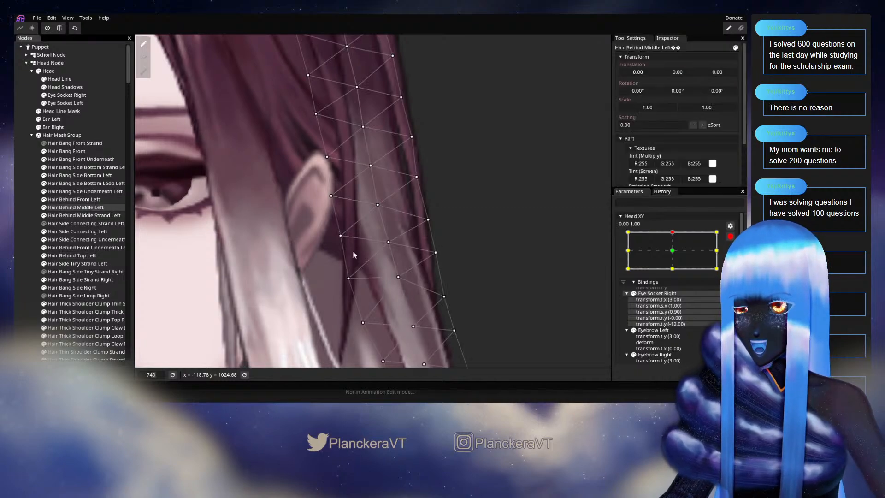
{"action": "scroll", "coordinate": [389, 249], "scroll_direction": "up", "scroll_amount": 1}
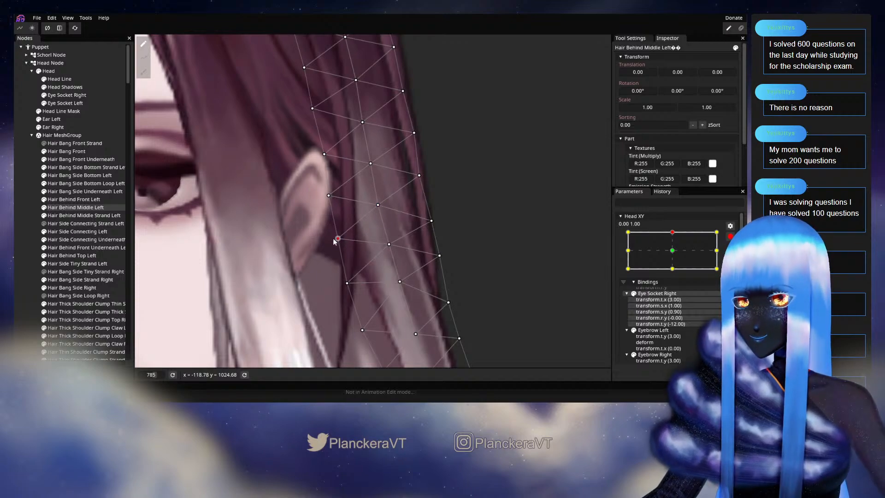
{"action": "left_click", "coordinate": [345, 283]}
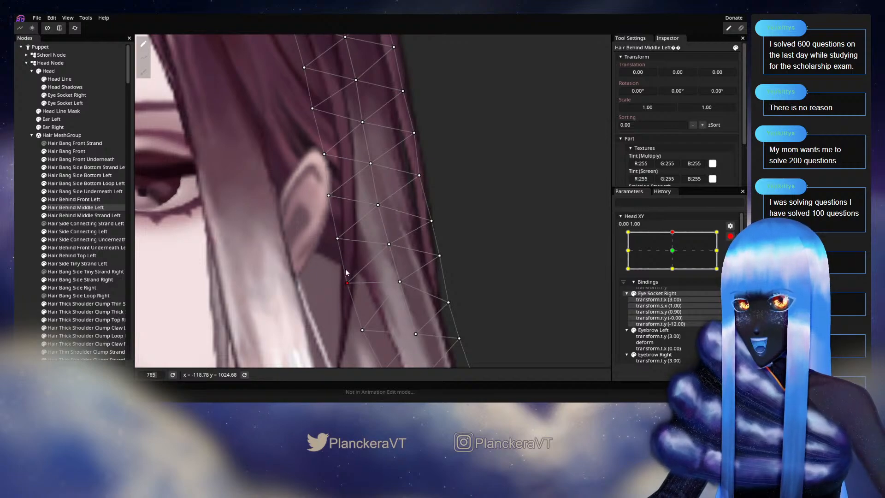
{"action": "left_click_drag", "start_coordinate": [397, 219], "coordinate": [382, 171]}
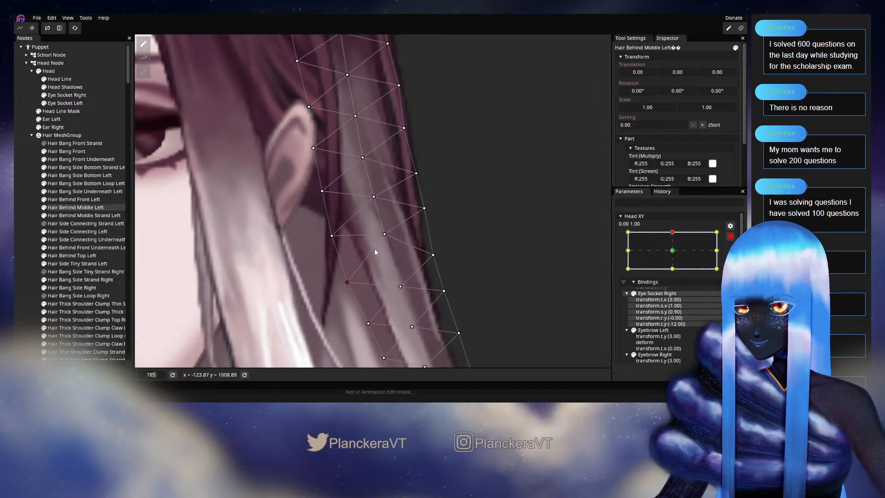
{"action": "left_click", "coordinate": [385, 235]}
{"action": "left_click_drag", "start_coordinate": [411, 264], "coordinate": [399, 232]}
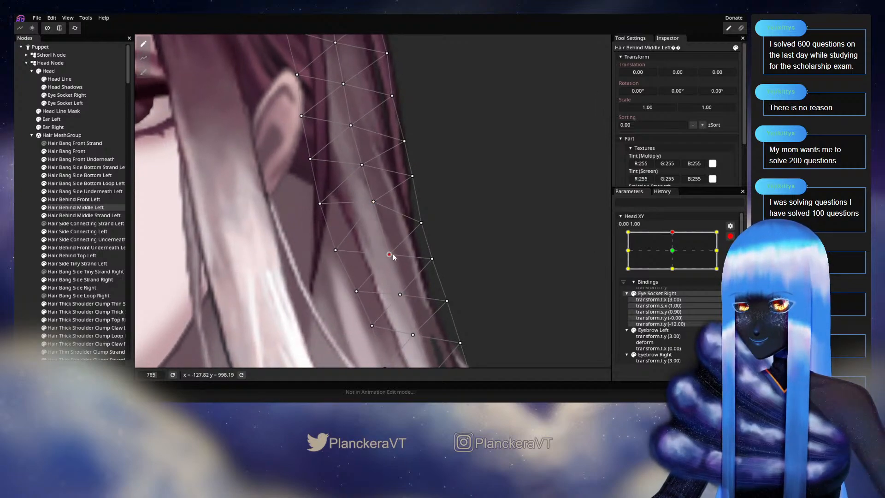
Adjust the center and inner-edge vertices of Hair Behind Middle Left along its lower length beside the neck
{"action": "left_click_drag", "start_coordinate": [400, 296], "coordinate": [385, 267]}
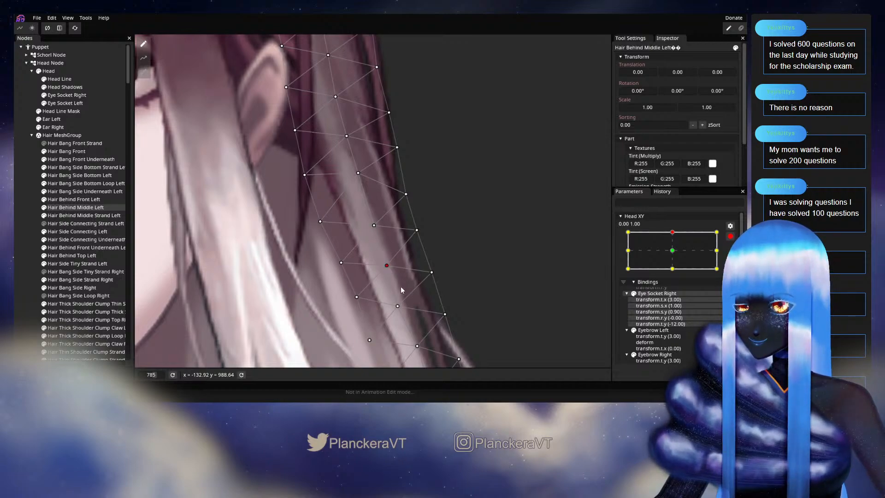
{"action": "left_click_drag", "start_coordinate": [400, 286], "coordinate": [377, 252]}
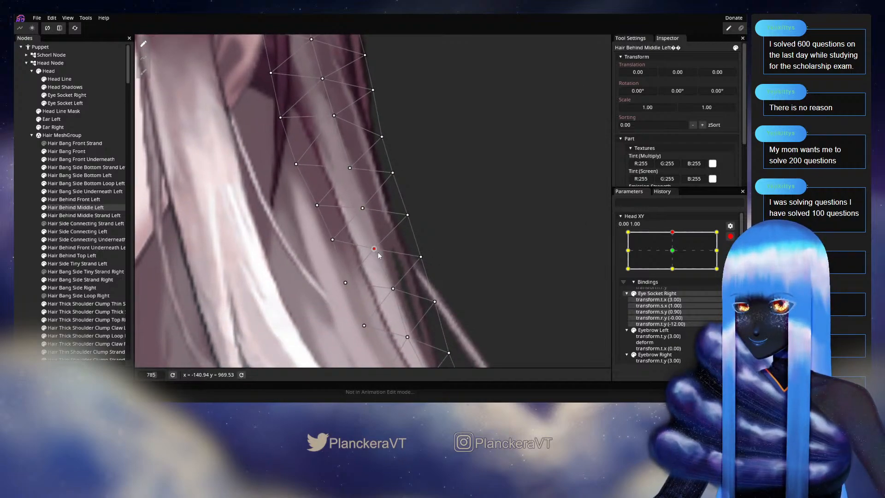
{"action": "left_click_drag", "start_coordinate": [345, 283], "coordinate": [350, 228]}
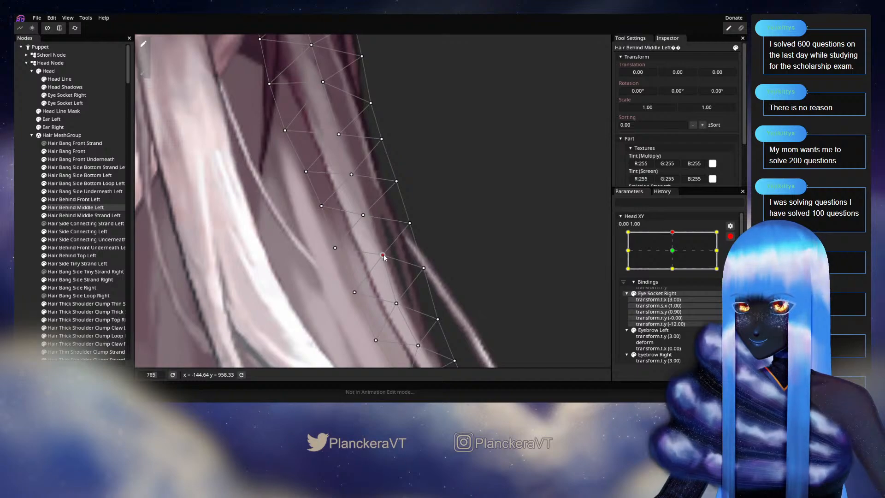
{"action": "left_click_drag", "start_coordinate": [385, 258], "coordinate": [384, 258]}
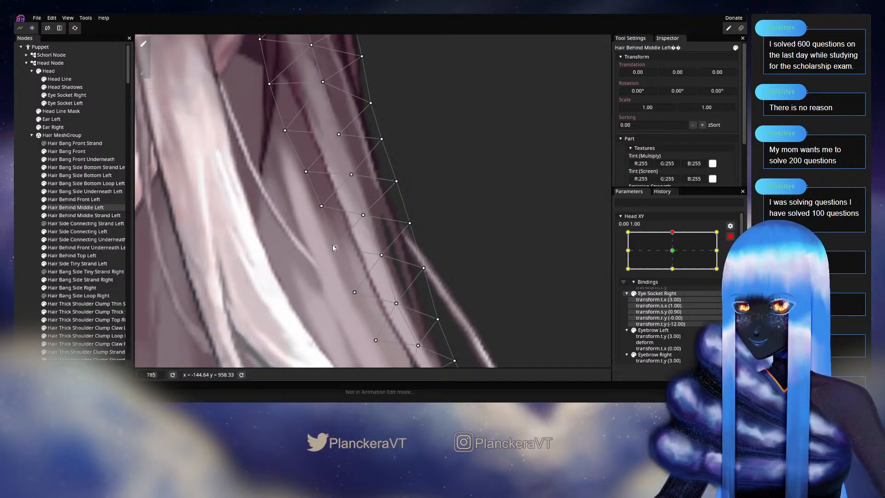
{"action": "left_click_drag", "start_coordinate": [388, 294], "coordinate": [376, 267]}
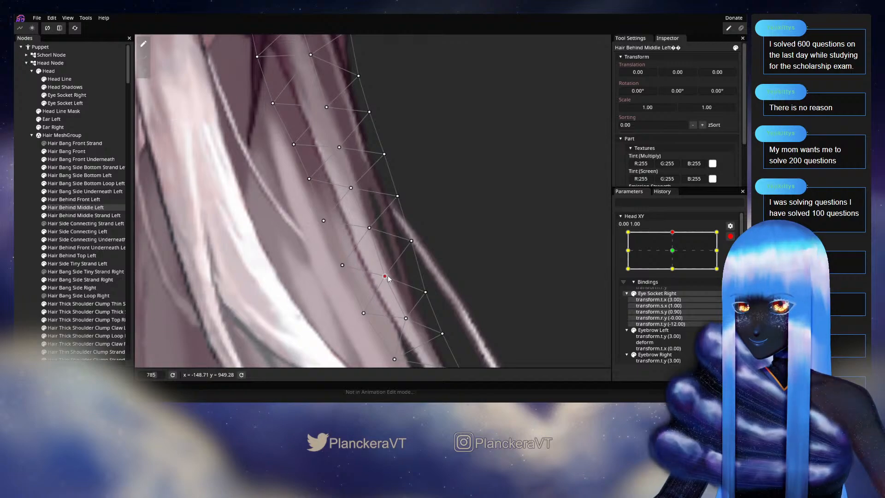
{"action": "left_click_drag", "start_coordinate": [367, 312], "coordinate": [370, 312]}
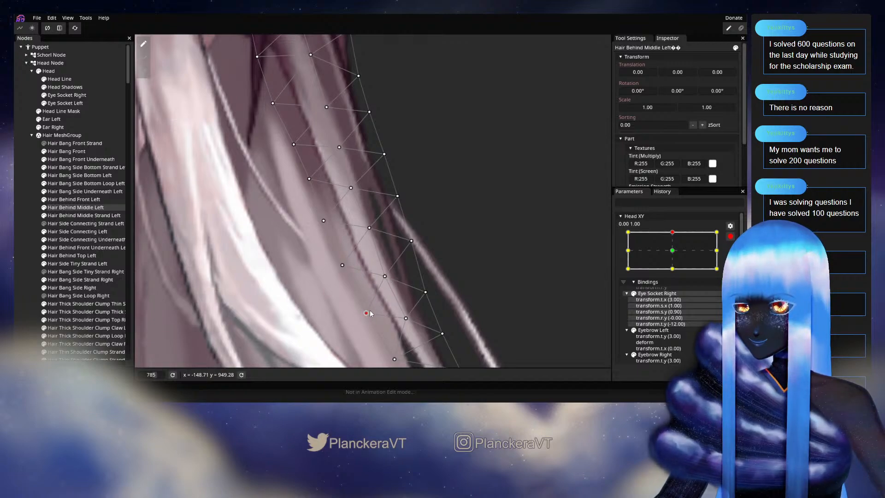
Clear the hair selection, disarm Head XY, and preview the reshaped strand around 0.00 1.00
{"action": "scroll", "coordinate": [366, 304], "scroll_direction": "down", "scroll_amount": 3}
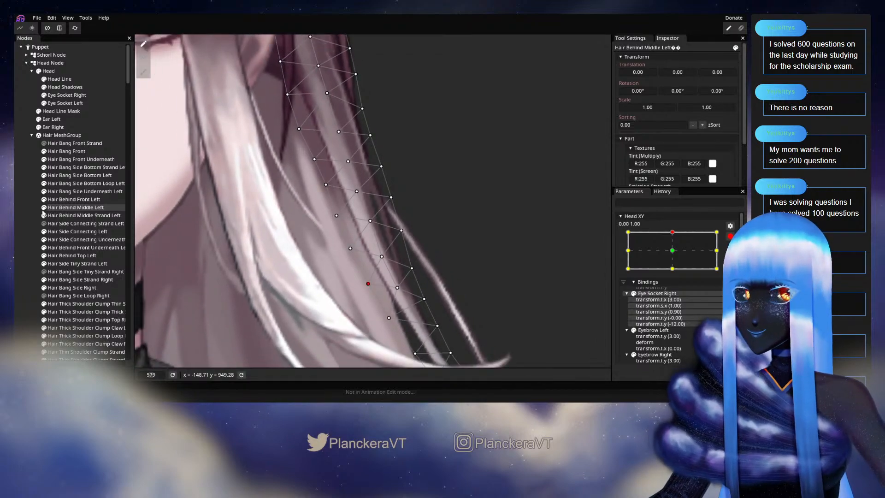
{"action": "left_click", "coordinate": [55, 226]}
{"action": "scroll", "coordinate": [418, 242], "scroll_direction": "down", "scroll_amount": 4}
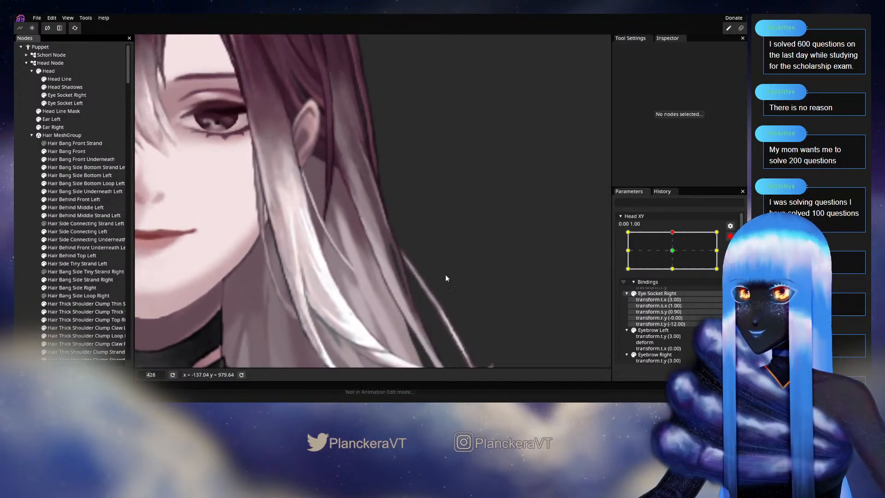
{"action": "scroll", "coordinate": [465, 276], "scroll_direction": "down", "scroll_amount": 2}
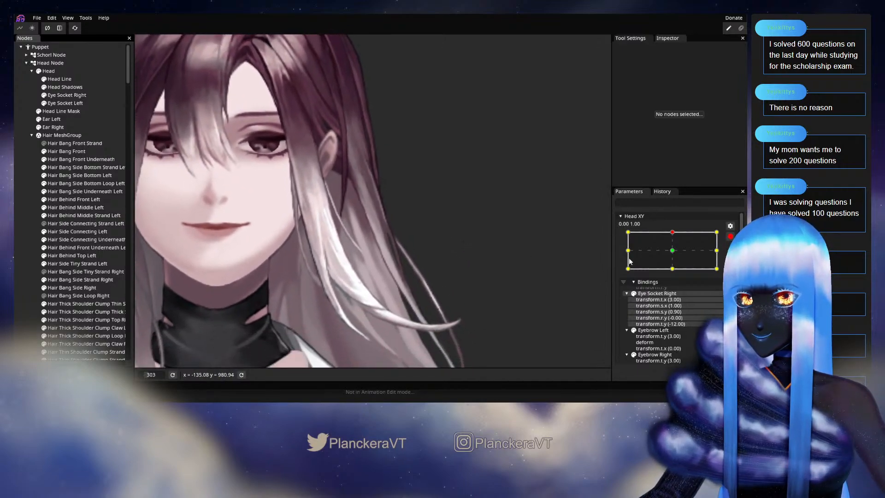
{"action": "left_click", "coordinate": [731, 235]}
{"action": "mouse_move", "coordinate": [675, 255]}
{"action": "left_mouse_down"}
{"action": "mouse_move", "coordinate": [674, 272]}
{"action": "mouse_move", "coordinate": [674, 254]}
{"action": "left_mouse_up"}
Reselect Hair Behind Middle Left, arm Head XY at 0.00 1.00, and nudge its center vertex beside the ear
{"action": "scroll", "coordinate": [362, 219], "scroll_direction": "up", "scroll_amount": 5}
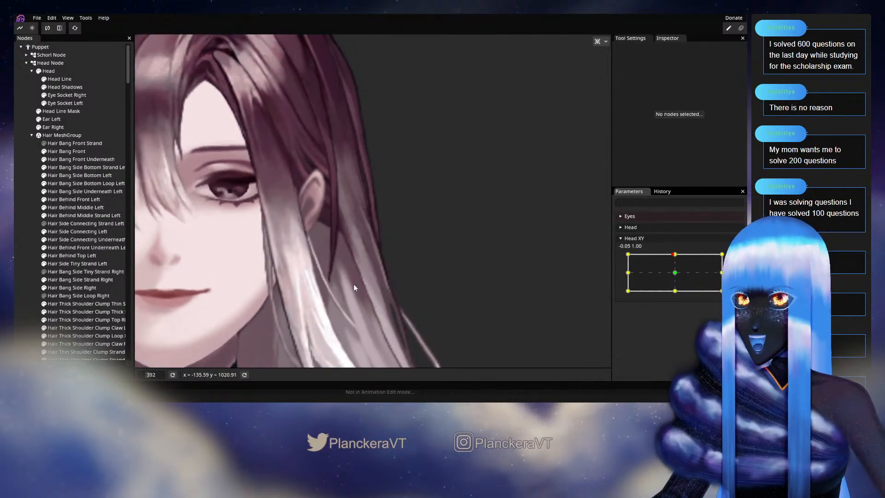
{"action": "left_click", "coordinate": [29, 207]}
{"action": "scroll", "coordinate": [369, 262], "scroll_direction": "up", "scroll_amount": 3}
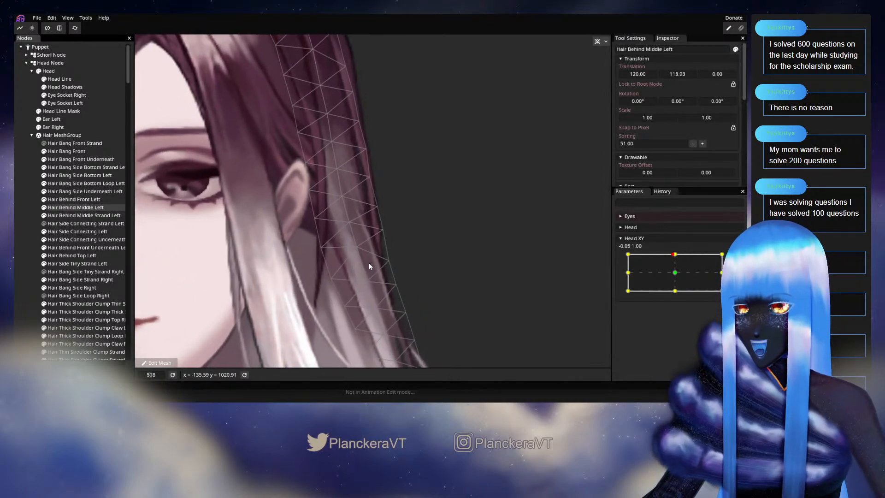
{"action": "scroll", "coordinate": [411, 260], "scroll_direction": "up", "scroll_amount": 2}
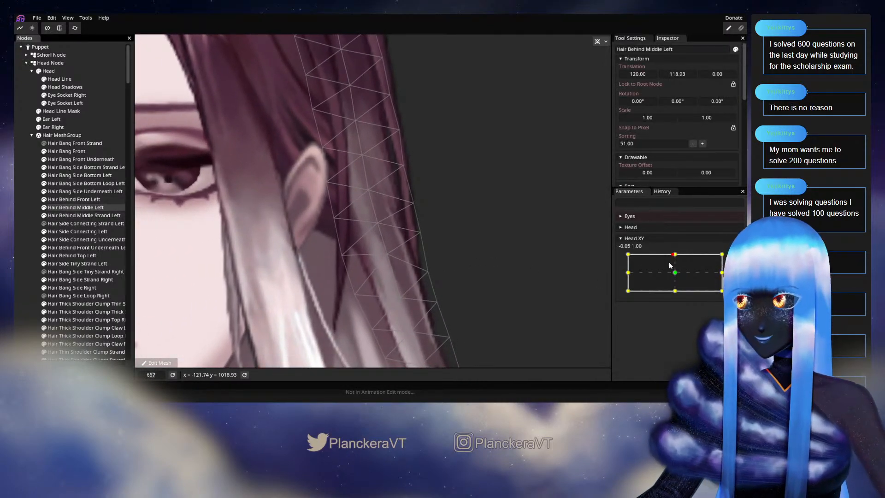
{"action": "mouse_move", "coordinate": [674, 254]}
{"action": "left_mouse_down"}
{"action": "mouse_move", "coordinate": [676, 276]}
{"action": "mouse_move", "coordinate": [675, 254]}
{"action": "left_mouse_up"}
{"action": "left_click", "coordinate": [736, 258]}
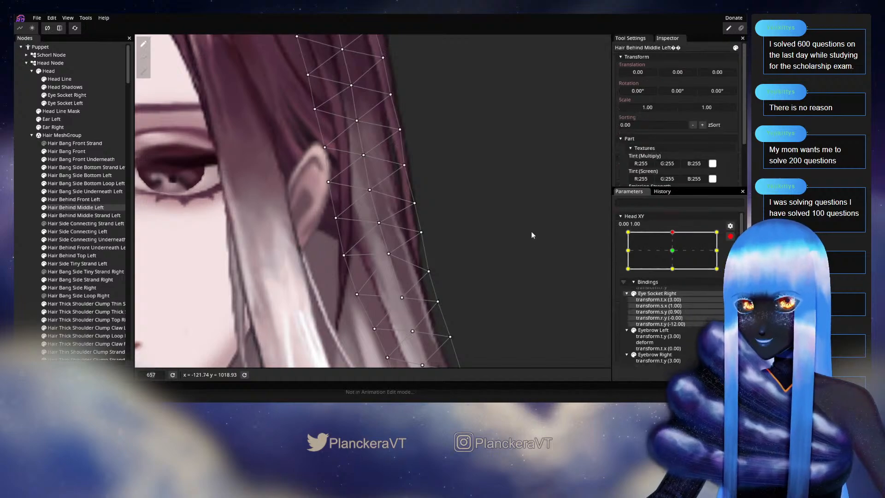
{"action": "left_click", "coordinate": [370, 190]}
{"action": "left_click_drag", "start_coordinate": [370, 189], "coordinate": [371, 188]}
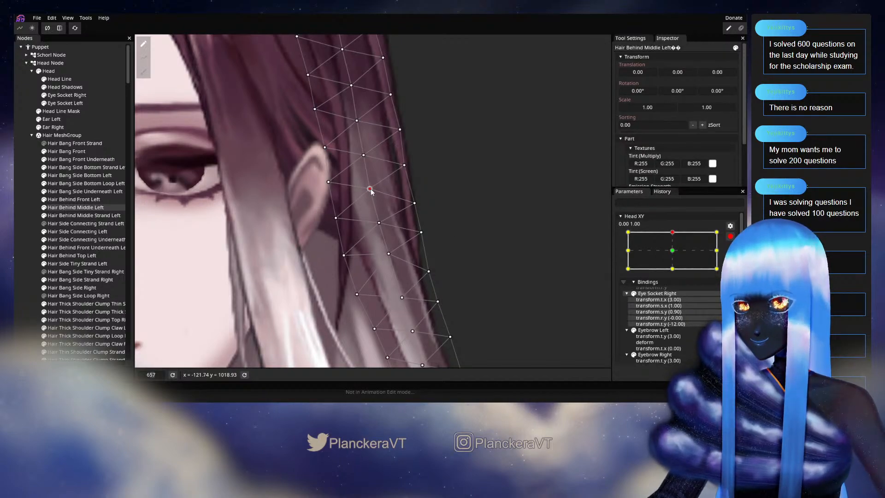
Disarm Head XY and check the hair beside the ear up close while moving the parameter slightly around 0.00 1.00
{"action": "left_click_drag", "start_coordinate": [514, 234], "coordinate": [541, 228]}
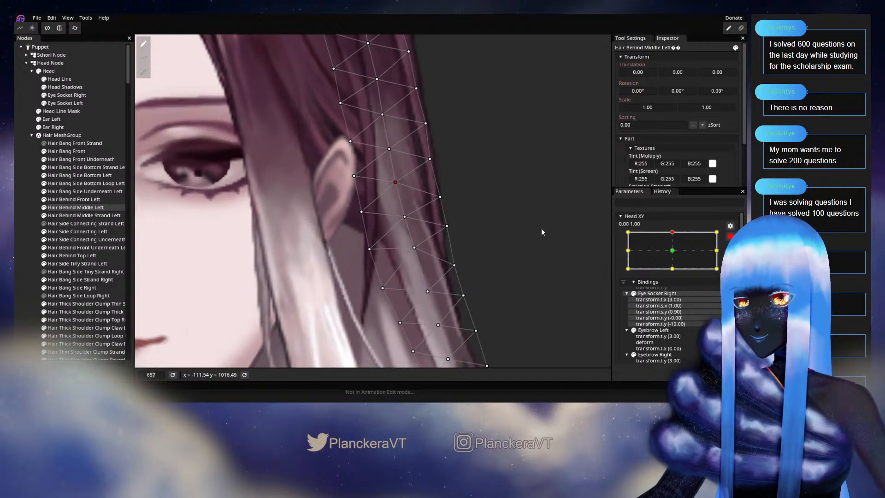
{"action": "left_click", "coordinate": [730, 236]}
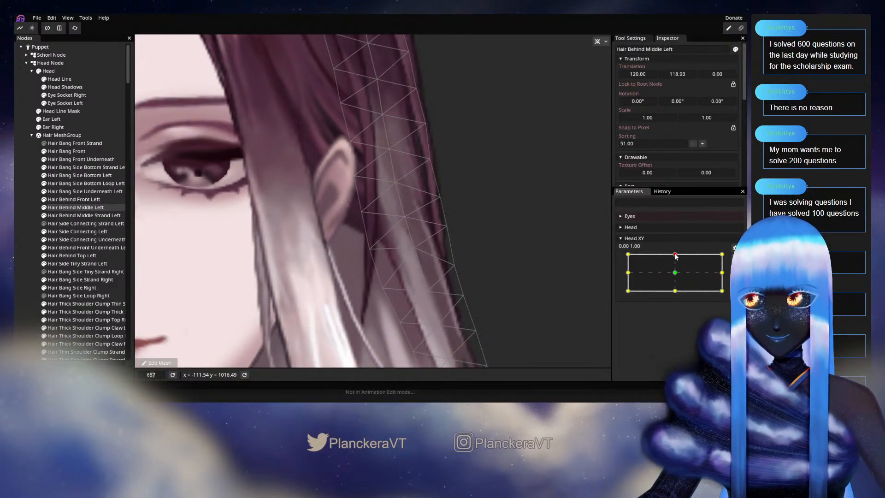
{"action": "mouse_move", "coordinate": [675, 254]}
{"action": "left_mouse_down"}
{"action": "mouse_move", "coordinate": [676, 271]}
{"action": "mouse_move", "coordinate": [676, 253]}
{"action": "left_mouse_up"}
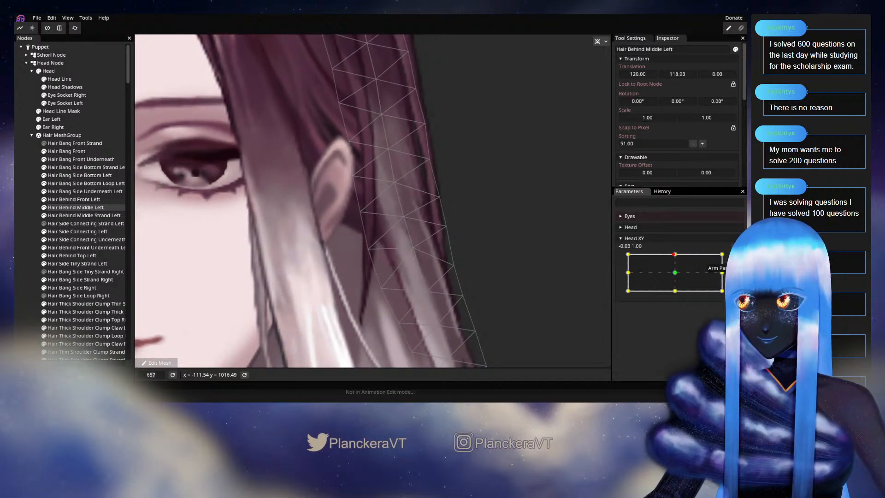
Arm Head XY at 0.00 1.00, nudge two center vertices of Hair Behind Middle Left beside the ear, and preview the result disarmed
{"action": "left_click", "coordinate": [735, 258]}
{"action": "left_click", "coordinate": [395, 185]}
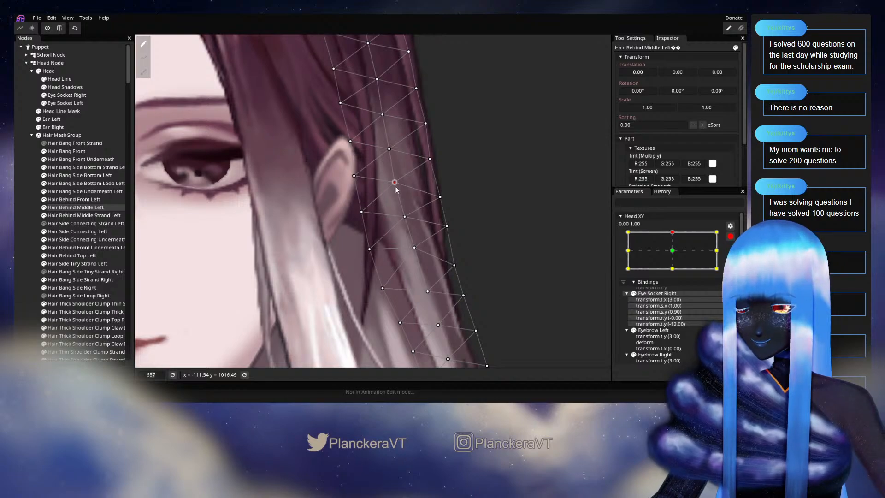
{"action": "left_click", "coordinate": [405, 218]}
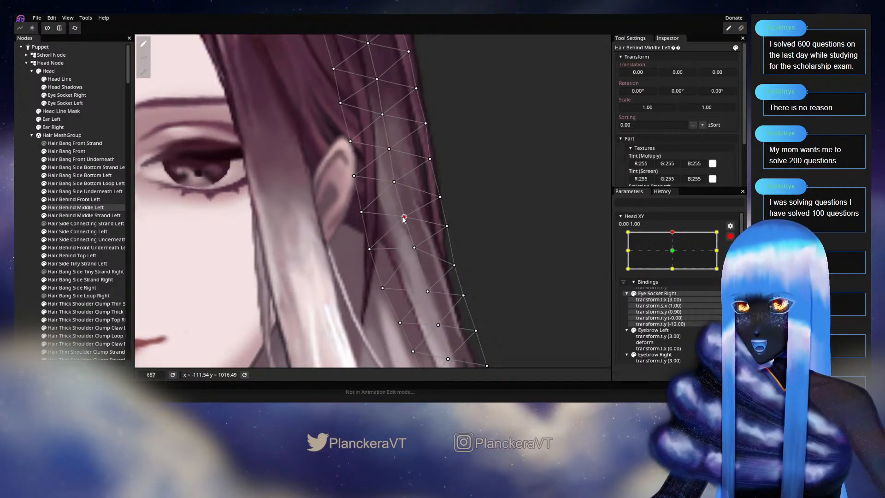
{"action": "left_click", "coordinate": [730, 236]}
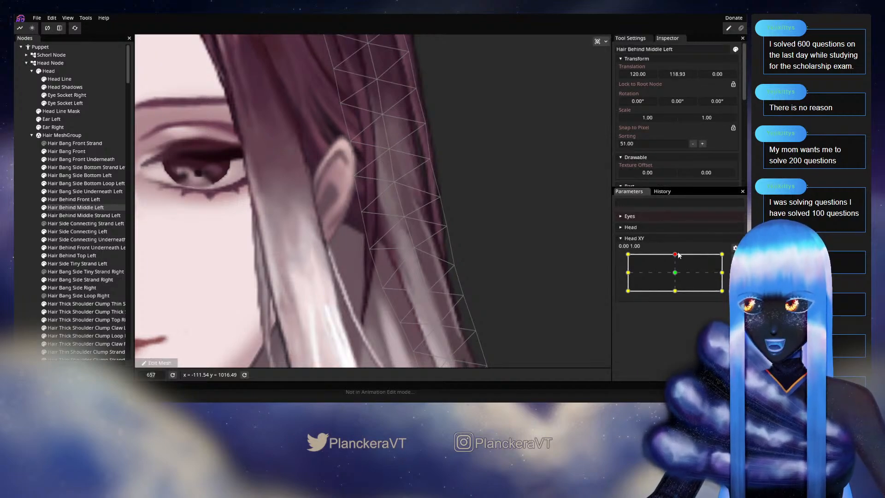
{"action": "left_click_drag", "start_coordinate": [676, 255], "coordinate": [676, 273]}
{"action": "left_click_drag", "start_coordinate": [676, 277], "coordinate": [668, 254]}
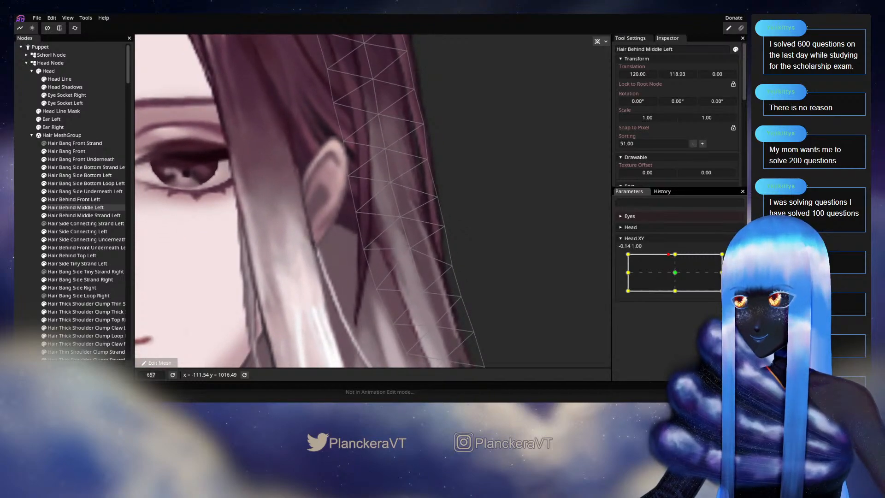
Nudge the strand's inner-edge vertex just below the ear at Head XY 0.00 1.00, and check it with the parameter disarmed
{"action": "left_click", "coordinate": [721, 259]}
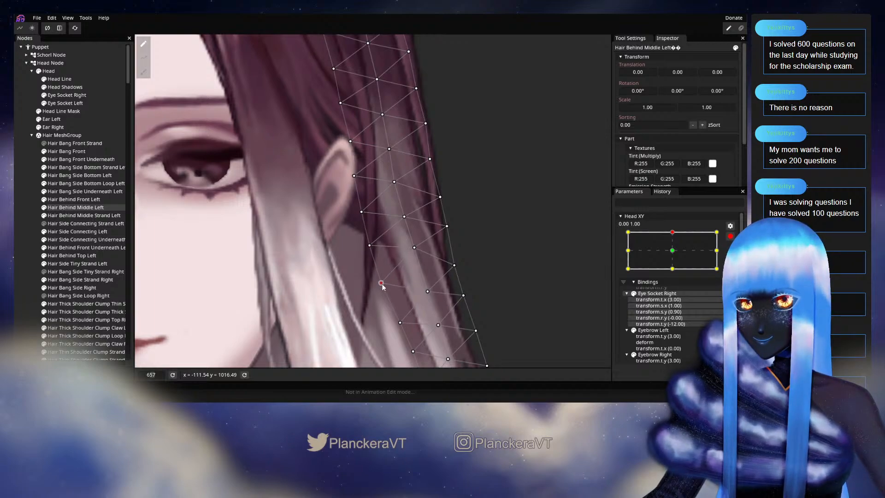
{"action": "left_click", "coordinate": [730, 236]}
{"action": "mouse_move", "coordinate": [675, 254]}
{"action": "left_mouse_down"}
{"action": "mouse_move", "coordinate": [677, 278]}
{"action": "mouse_move", "coordinate": [675, 253]}
{"action": "left_mouse_up"}
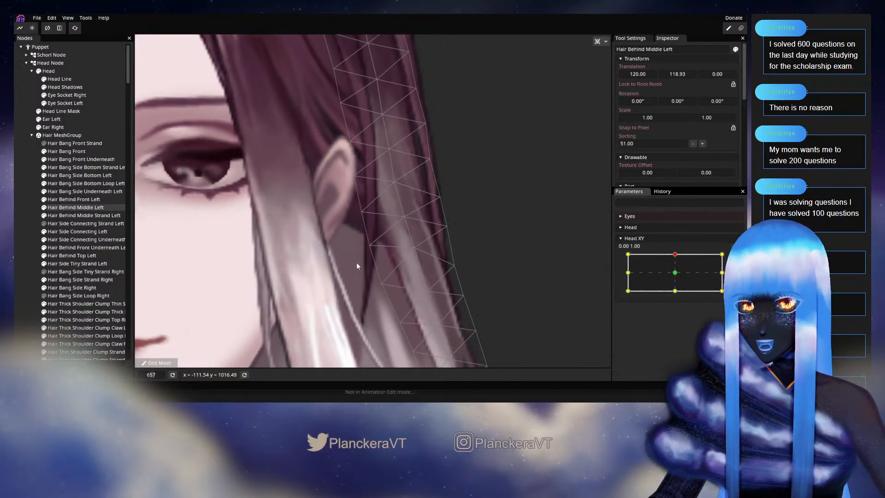
Fine-tune the inner-edge, center and outer-edge vertices of Hair Behind Middle Left below the ear at 0.00 1.00, and preview the motion
{"action": "left_click", "coordinate": [730, 258]}
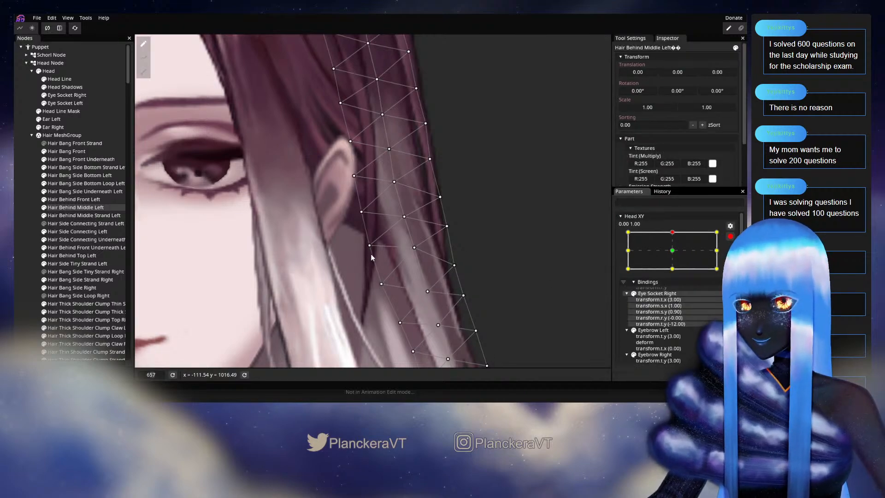
{"action": "left_click_drag", "start_coordinate": [369, 249], "coordinate": [373, 251]}
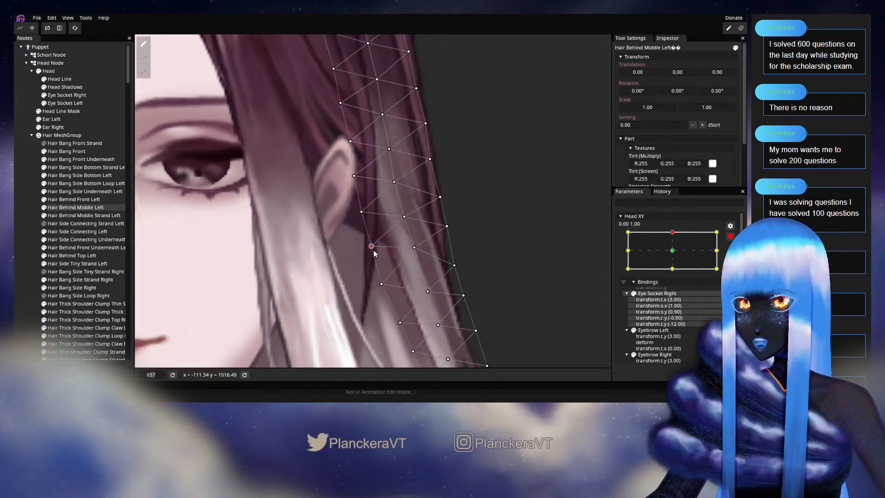
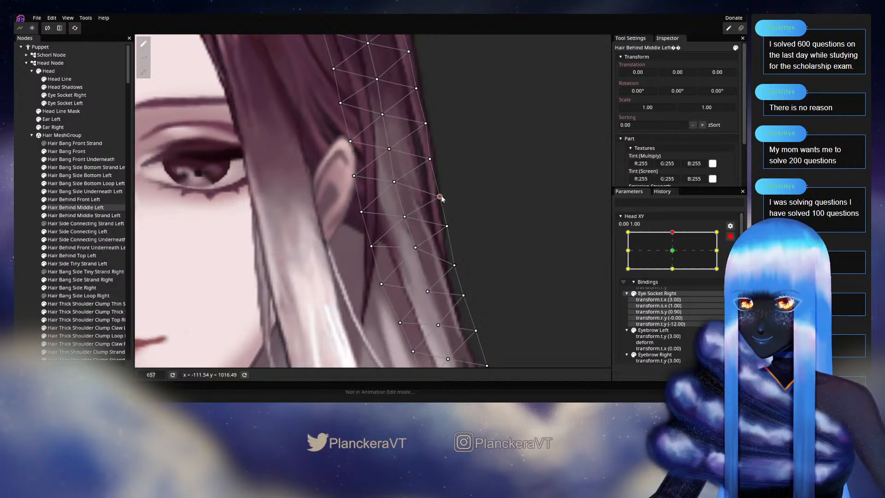
{"action": "scroll", "coordinate": [427, 254], "scroll_direction": "down", "scroll_amount": 2}
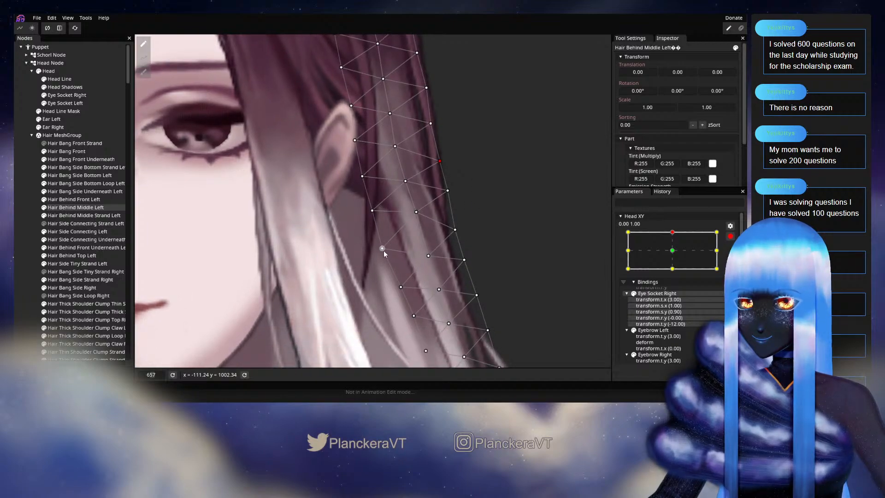
{"action": "scroll", "coordinate": [429, 287], "scroll_direction": "up", "scroll_amount": 1}
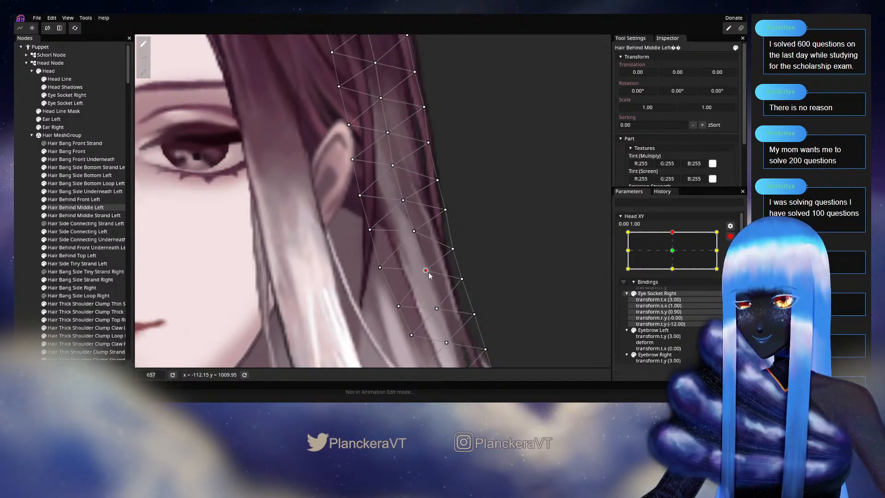
{"action": "scroll", "coordinate": [429, 284], "scroll_direction": "down", "scroll_amount": 1}
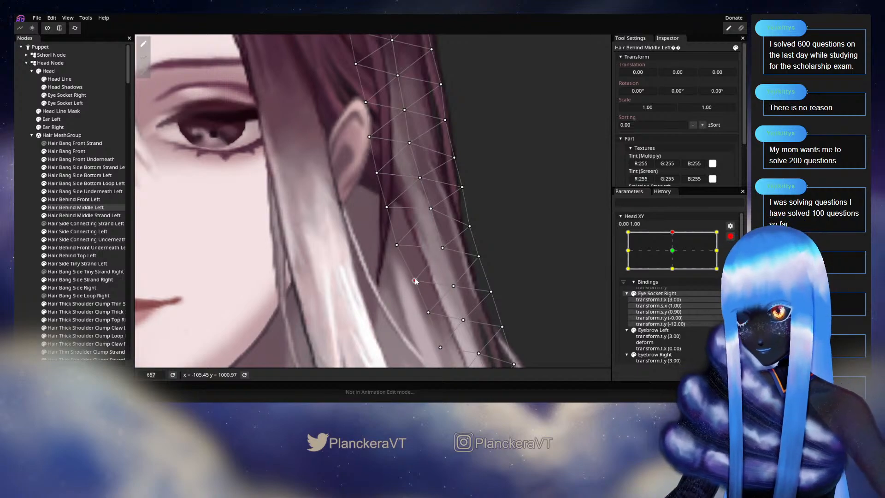
{"action": "scroll", "coordinate": [416, 281], "scroll_direction": "down", "scroll_amount": 3}
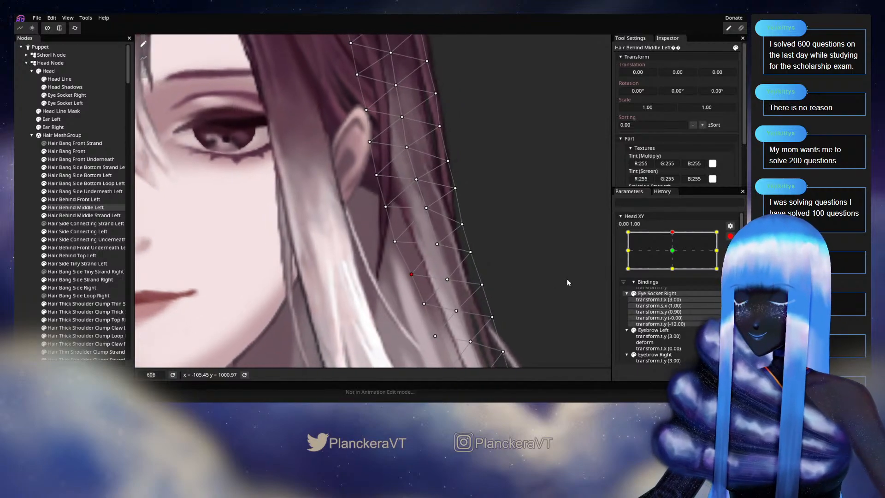
{"action": "left_click", "coordinate": [730, 236]}
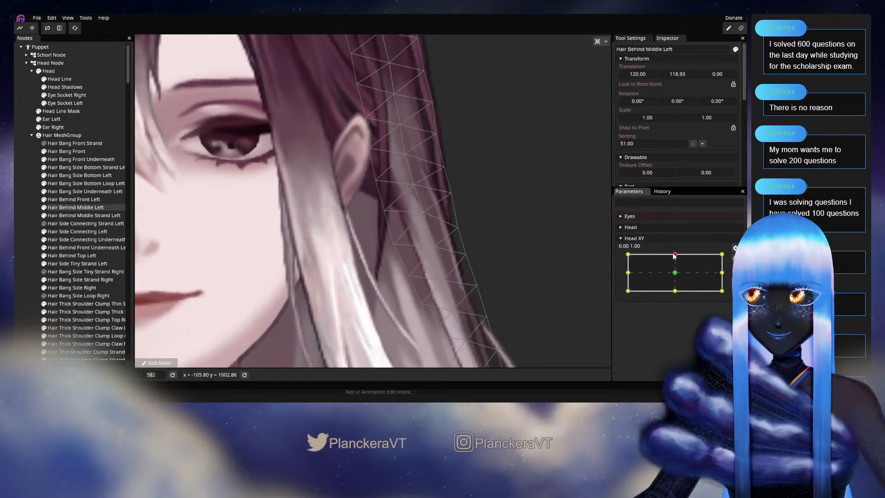
{"action": "mouse_move", "coordinate": [674, 254]}
{"action": "left_mouse_down"}
{"action": "mouse_move", "coordinate": [675, 266]}
{"action": "mouse_move", "coordinate": [674, 255]}
{"action": "left_mouse_up"}
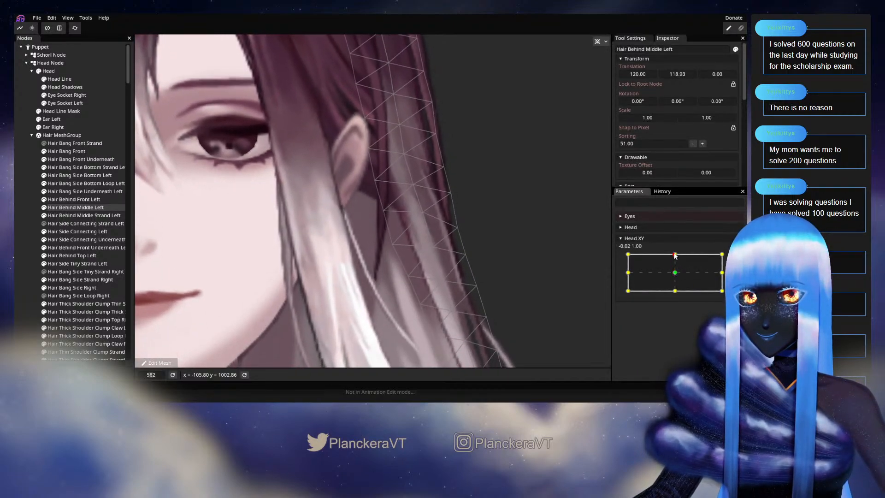
Rearm Head XY at 0.00 1.00, readjust the inner-edge vertex beside the upper neck, and preview the strand around that keyframe
{"action": "left_click", "coordinate": [730, 259]}
{"action": "left_click", "coordinate": [394, 244]}
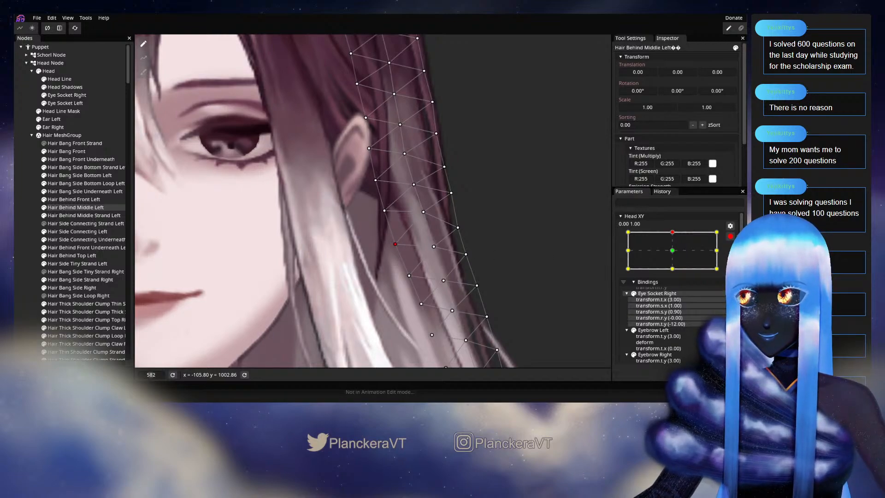
{"action": "left_click", "coordinate": [672, 232]}
{"action": "left_click", "coordinate": [729, 236]}
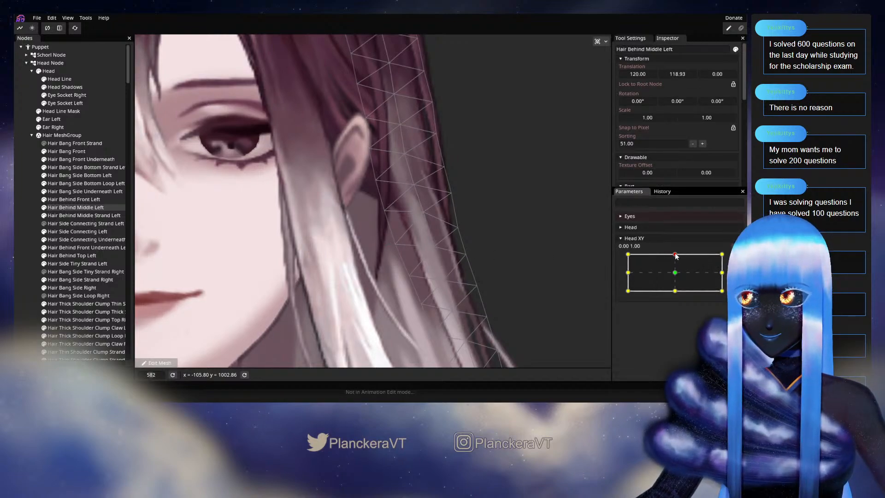
{"action": "mouse_move", "coordinate": [675, 255]}
{"action": "left_mouse_down"}
{"action": "mouse_move", "coordinate": [675, 277]}
{"action": "mouse_move", "coordinate": [675, 254]}
{"action": "left_mouse_up"}
Nudge the center vertex of Hair Behind Middle Left just below ear level at 0.00 1.00, and preview small sideways head turns
{"action": "left_click", "coordinate": [681, 261]}
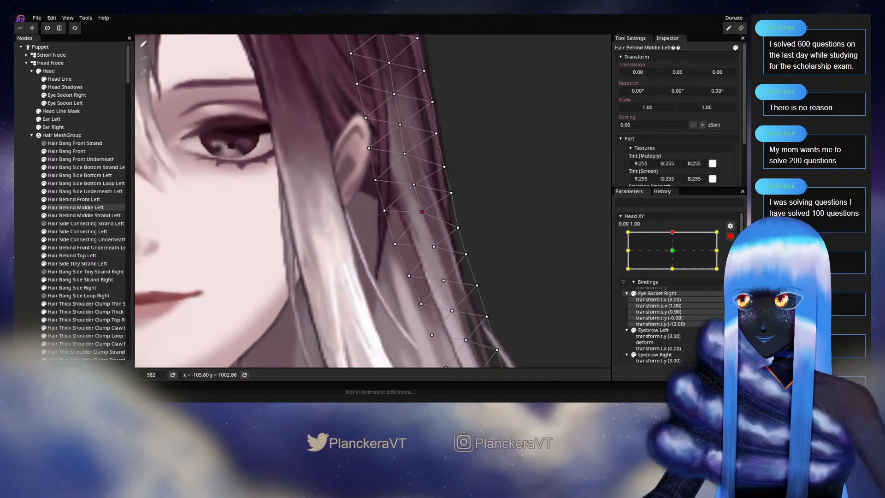
{"action": "left_click", "coordinate": [730, 236]}
{"action": "mouse_move", "coordinate": [677, 255]}
{"action": "left_mouse_down"}
{"action": "mouse_move", "coordinate": [676, 275]}
{"action": "mouse_move", "coordinate": [674, 254]}
{"action": "left_mouse_up"}
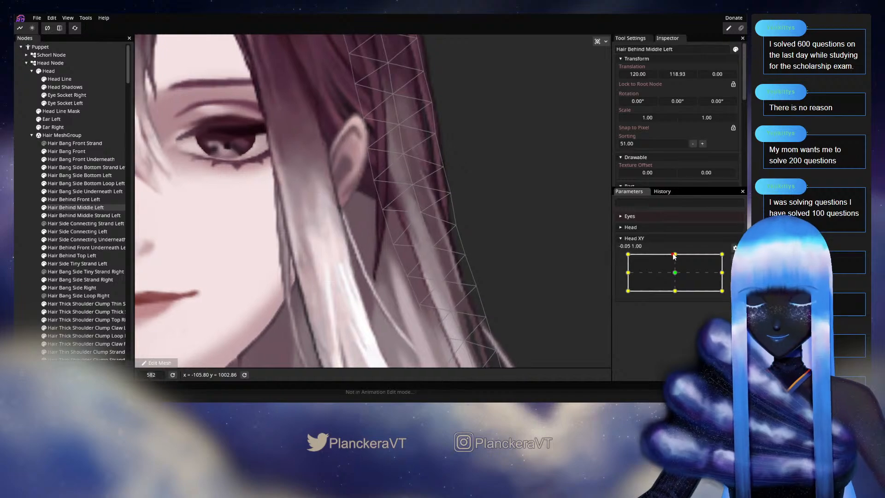
{"action": "mouse_move", "coordinate": [674, 253]}
{"action": "left_mouse_down"}
{"action": "mouse_move", "coordinate": [676, 275]}
{"action": "mouse_move", "coordinate": [676, 257]}
{"action": "left_mouse_up"}
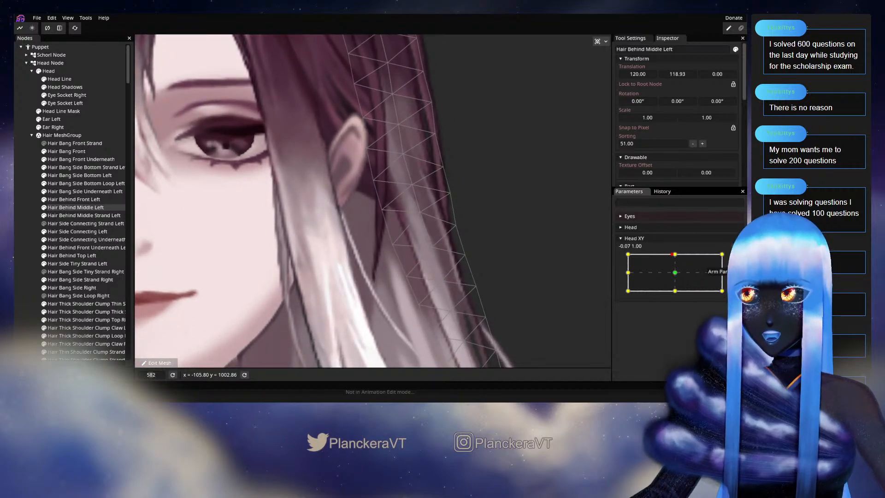
Smooth the strand's center vertex level with the ear at Head XY 0.00 1.00, and check the motion with the parameter disarmed
{"action": "left_click", "coordinate": [717, 271]}
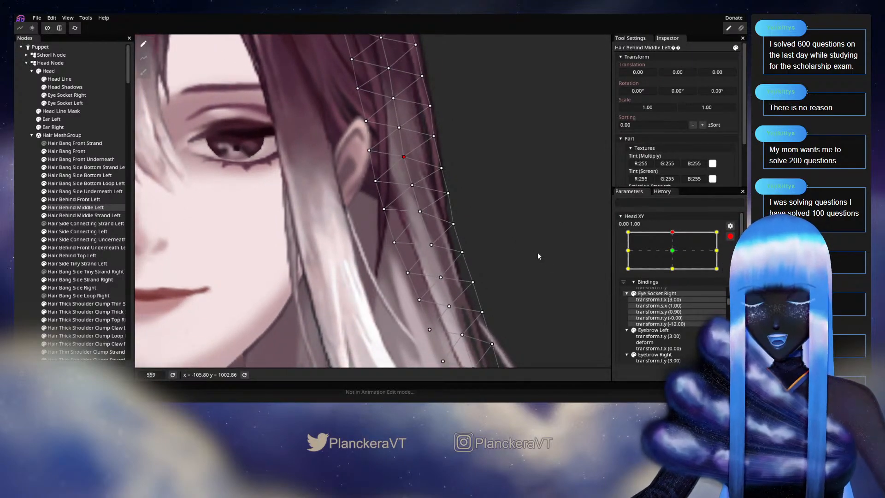
{"action": "left_click", "coordinate": [730, 237]}
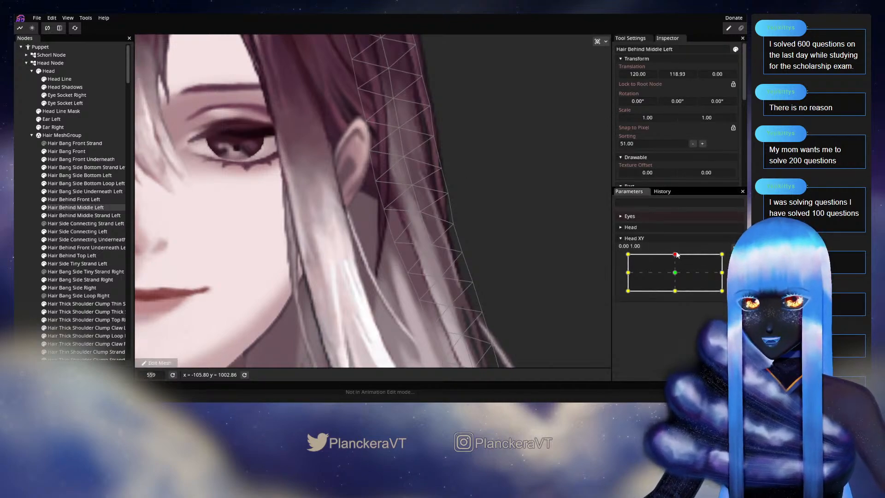
{"action": "mouse_move", "coordinate": [675, 254]}
{"action": "left_mouse_down"}
{"action": "mouse_move", "coordinate": [675, 281]}
{"action": "mouse_move", "coordinate": [675, 253]}
{"action": "left_mouse_up"}
Adjust the center and inner-edge vertices of Hair Behind Middle Left beside the jaw and neck at 0.00 1.00, and preview the deformation
{"action": "left_click", "coordinate": [735, 258]}
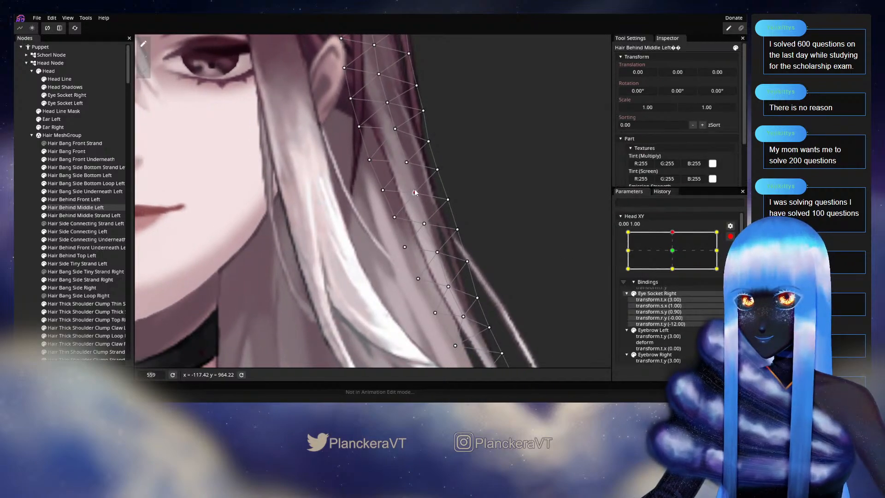
{"action": "left_click", "coordinate": [427, 223]}
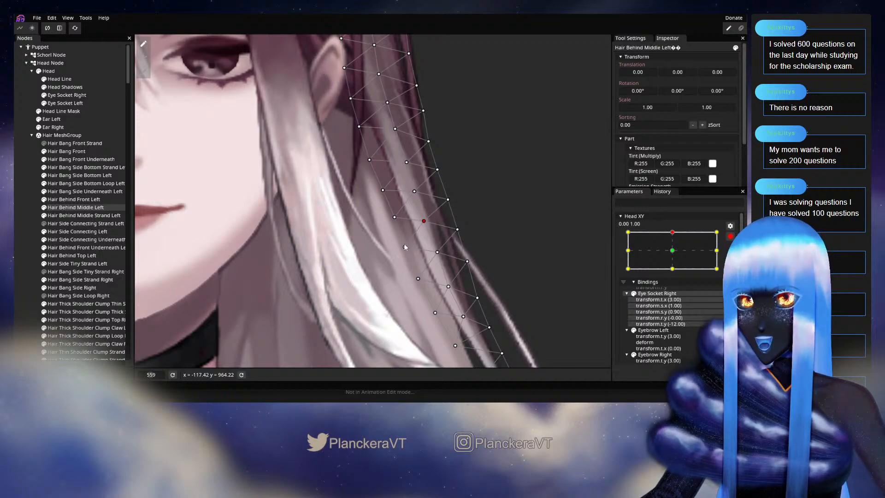
{"action": "left_click", "coordinate": [405, 247]}
{"action": "left_click", "coordinate": [418, 279]}
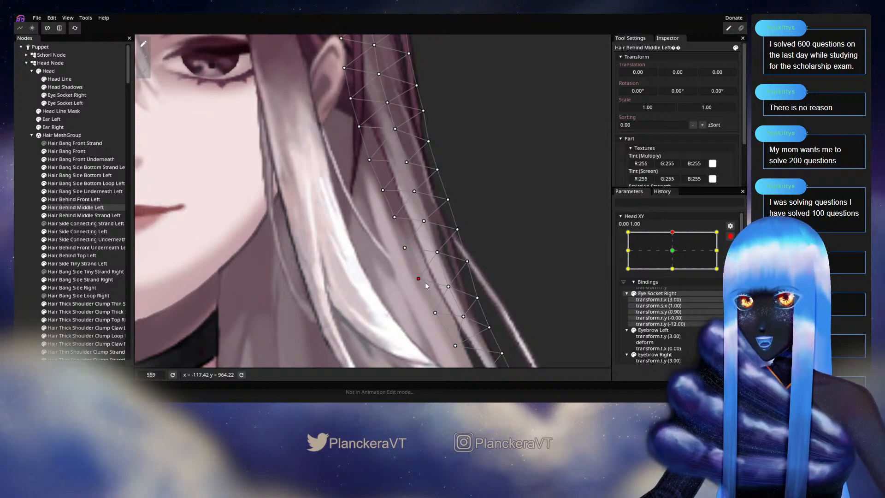
{"action": "left_click", "coordinate": [730, 236]}
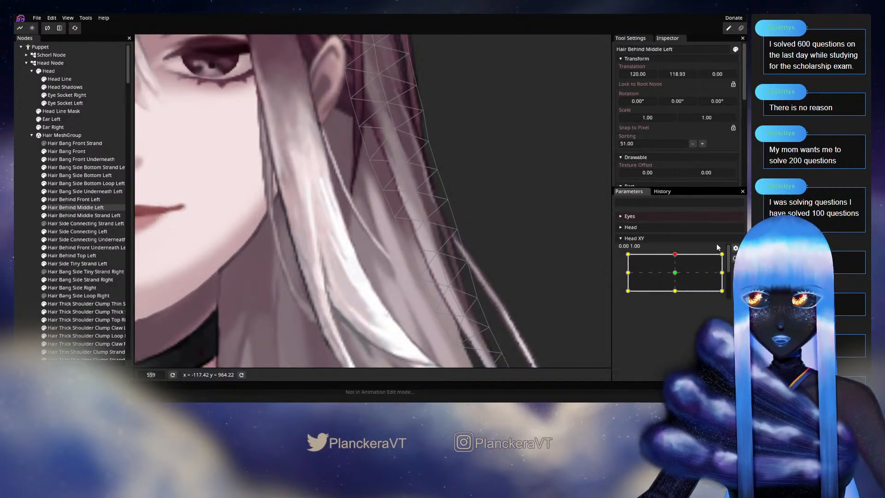
{"action": "mouse_move", "coordinate": [677, 254]}
{"action": "left_mouse_down"}
{"action": "mouse_move", "coordinate": [676, 275]}
{"action": "mouse_move", "coordinate": [671, 252]}
{"action": "left_mouse_up"}
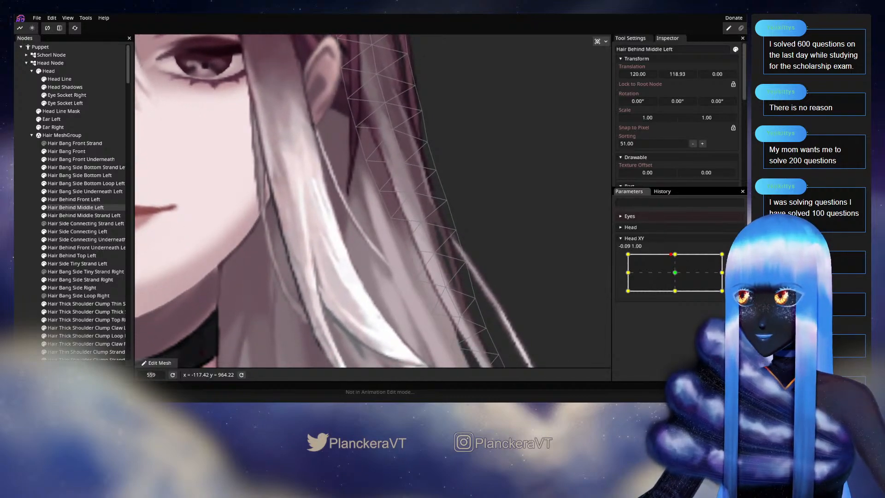
Refine the strand's inner-edge vertices beside the jaw at Head XY 0.00 1.00, and preview its lower length while moving the parameter
{"action": "left_click", "coordinate": [735, 258]}
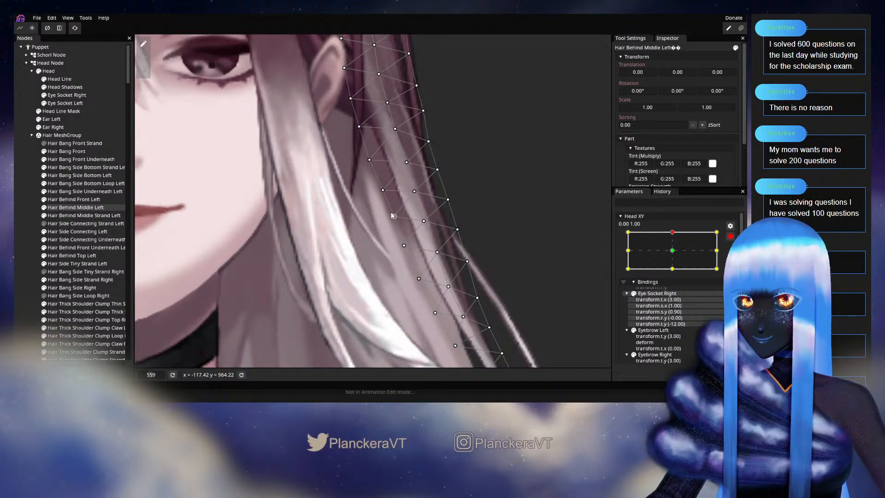
{"action": "left_click_drag", "start_coordinate": [391, 213], "coordinate": [384, 203]}
{"action": "left_click", "coordinate": [730, 236]}
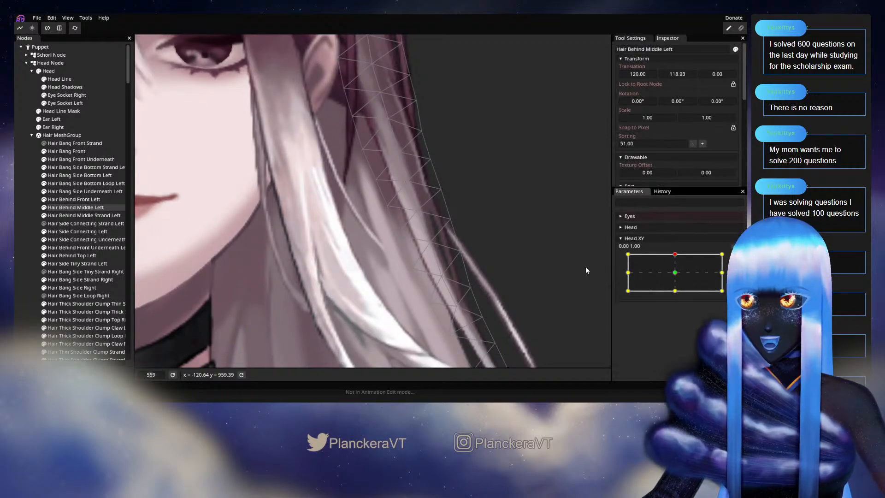
{"action": "left_click_drag", "start_coordinate": [602, 276], "coordinate": [587, 255]}
{"action": "mouse_move", "coordinate": [676, 255]}
{"action": "left_mouse_down"}
{"action": "mouse_move", "coordinate": [677, 271]}
{"action": "mouse_move", "coordinate": [671, 255]}
{"action": "left_mouse_up"}
Nudge the strand's center vertex level with the chin at 0.00 1.00, and disarm Head XY to preview the change
{"action": "left_click", "coordinate": [735, 259]}
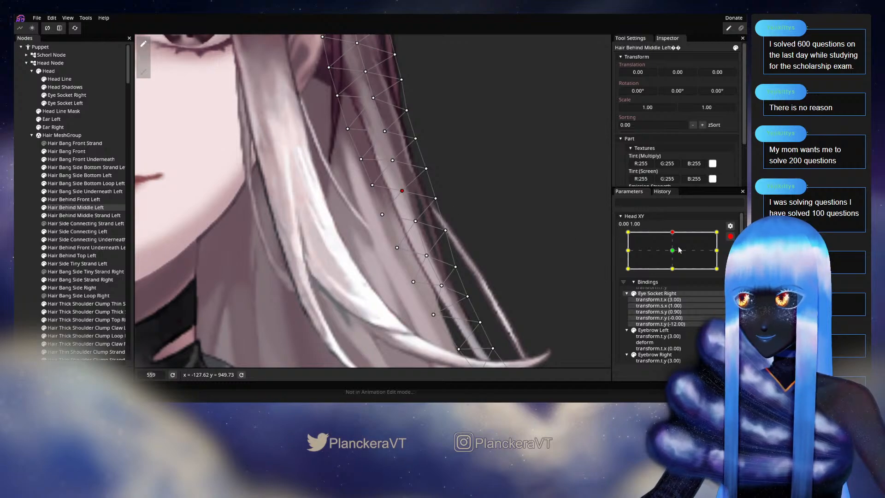
{"action": "left_click", "coordinate": [729, 237]}
{"action": "mouse_move", "coordinate": [675, 254]}
{"action": "left_mouse_down"}
{"action": "mouse_move", "coordinate": [676, 276]}
{"action": "mouse_move", "coordinate": [676, 254]}
{"action": "left_mouse_up"}
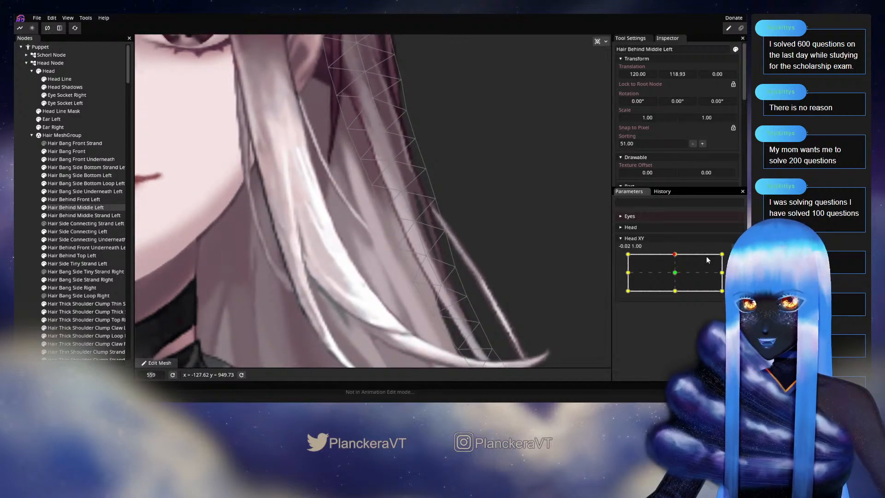
Rearm Head XY at 0.00 1.00 and shift the center and outer-edge vertices slightly outward where the thin stray strand splits off
{"action": "left_click", "coordinate": [735, 259]}
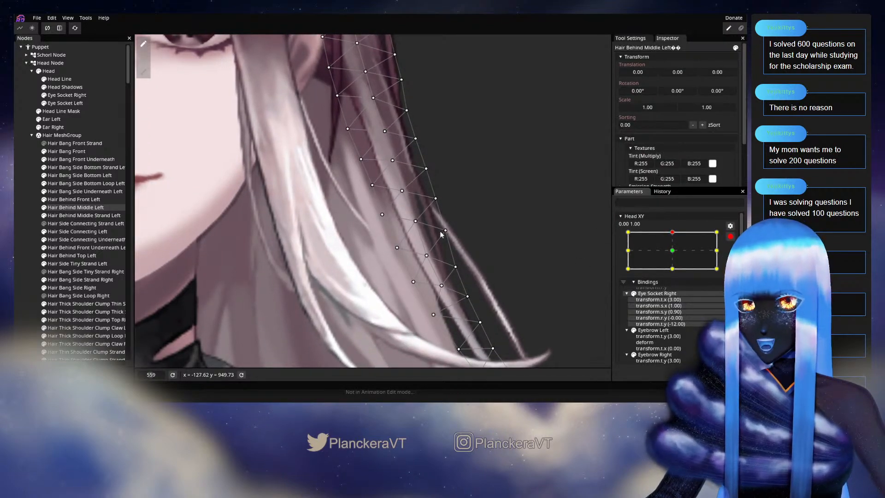
{"action": "left_click", "coordinate": [418, 221]}
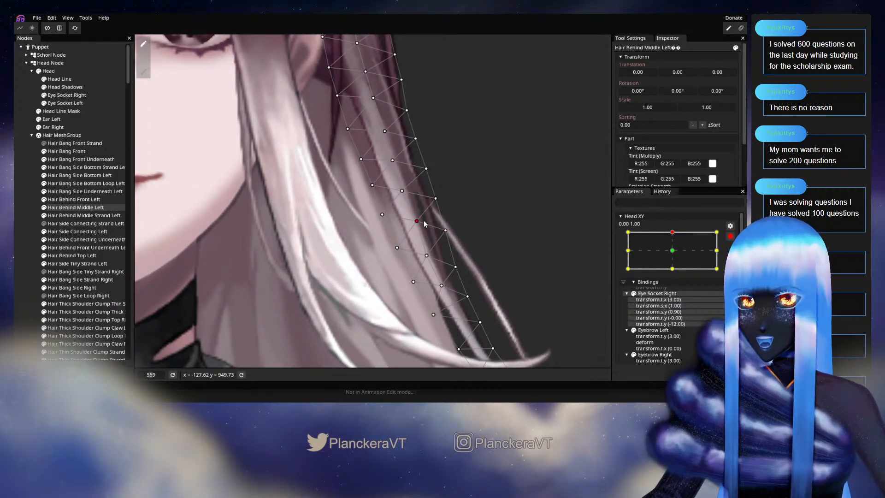
{"action": "left_click", "coordinate": [445, 231]}
{"action": "left_click_drag", "start_coordinate": [446, 230], "coordinate": [448, 230]}
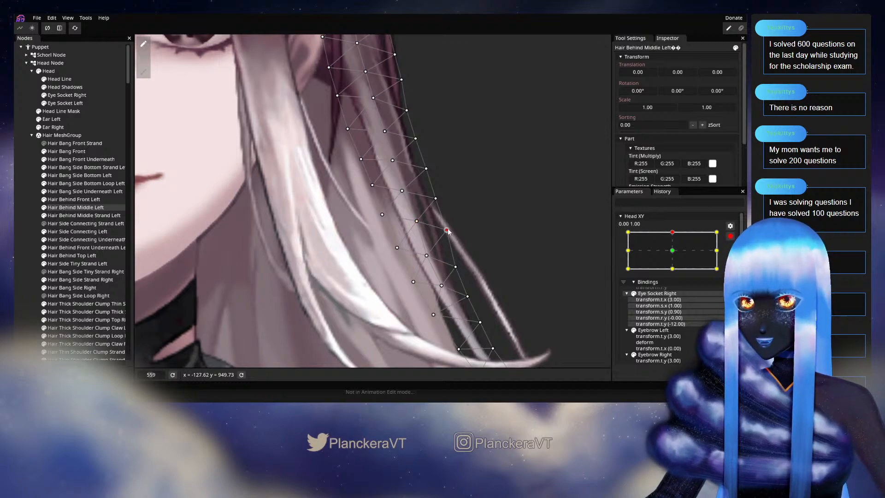
{"action": "left_click_drag", "start_coordinate": [507, 255], "coordinate": [506, 248]}
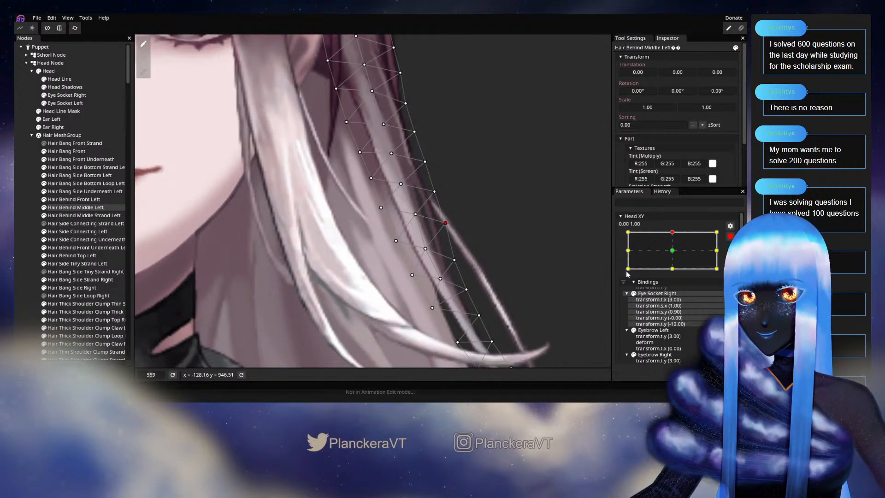
Preview Head XY near 0.00 1.00, rearm it and nudge the strand's center, outer-edge and inner-edge vertices above the curled hair tip
{"action": "left_click", "coordinate": [730, 236]}
{"action": "mouse_move", "coordinate": [675, 257]}
{"action": "left_mouse_down"}
{"action": "mouse_move", "coordinate": [678, 277]}
{"action": "mouse_move", "coordinate": [673, 255]}
{"action": "left_mouse_up"}
{"action": "left_click_drag", "start_coordinate": [559, 248], "coordinate": [549, 210]}
{"action": "left_click", "coordinate": [735, 258]}
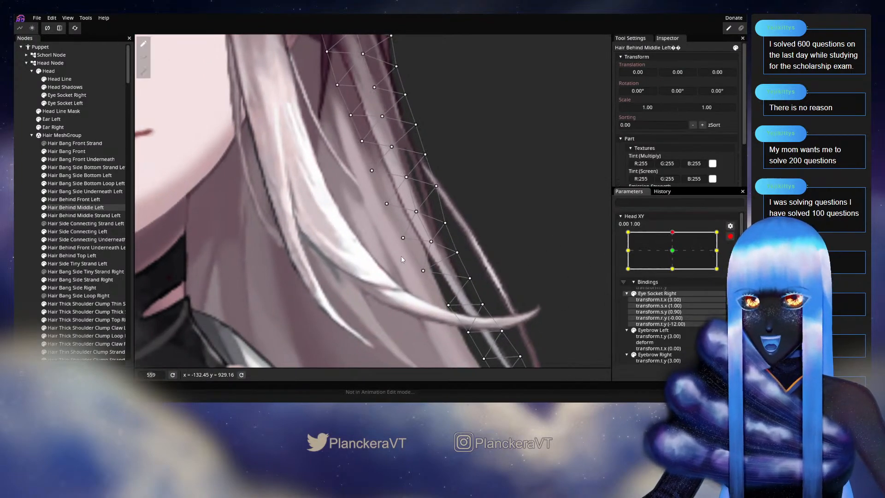
{"action": "left_click", "coordinate": [430, 243]}
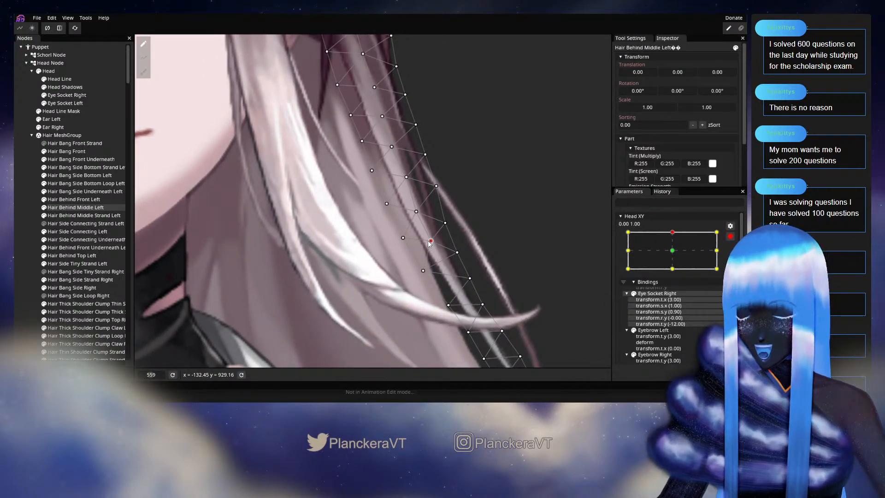
{"action": "left_click", "coordinate": [445, 224]}
{"action": "left_click", "coordinate": [456, 252]}
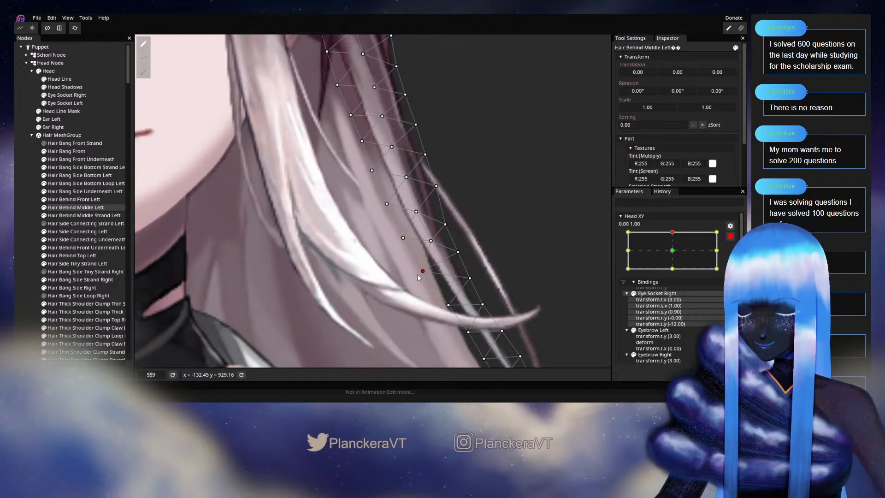
{"action": "left_click_drag", "start_coordinate": [511, 258], "coordinate": [502, 226]}
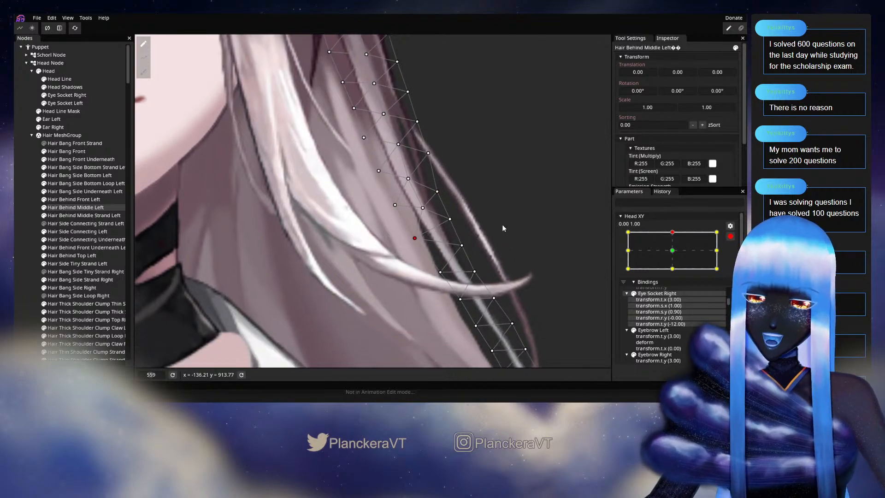
Adjust the strand's inner-edge vertex just below the curled hair tip at 0.00 1.00, then disarm Head XY and preview the deformation
{"action": "left_click", "coordinate": [458, 297]}
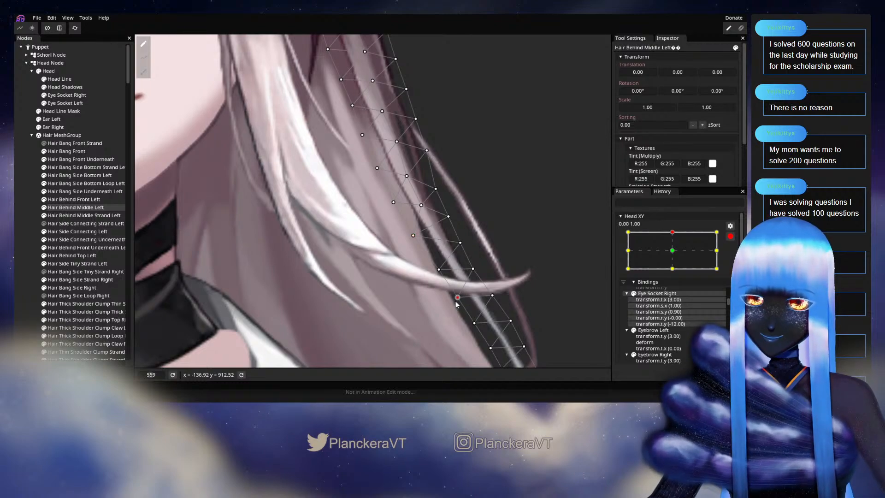
{"action": "scroll", "coordinate": [521, 253], "scroll_direction": "down", "scroll_amount": 3}
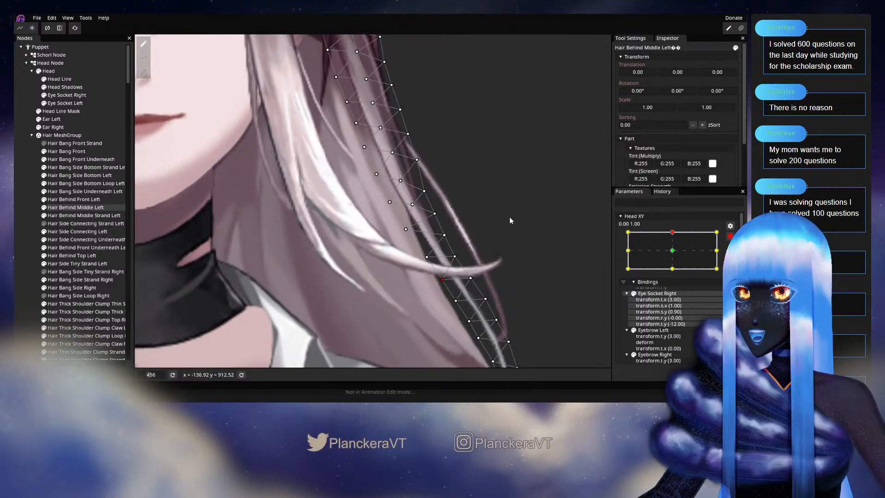
{"action": "scroll", "coordinate": [548, 279], "scroll_direction": "down", "scroll_amount": 3}
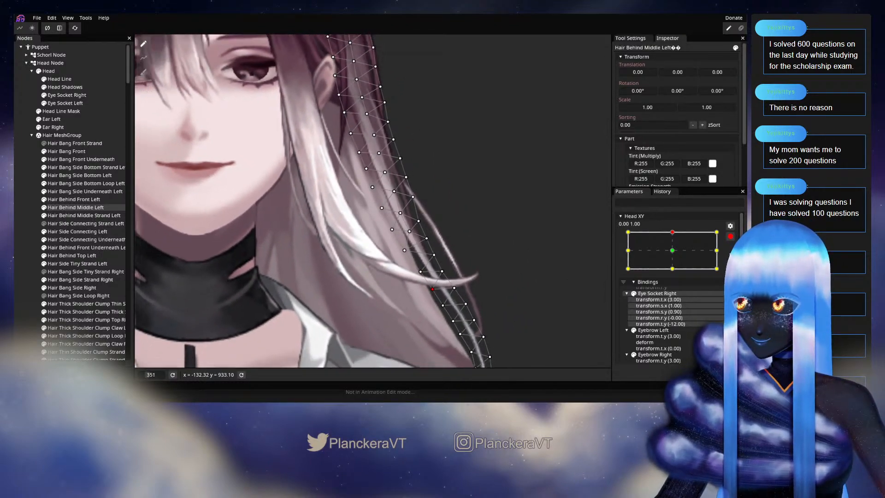
{"action": "left_click", "coordinate": [731, 236]}
{"action": "mouse_move", "coordinate": [675, 256]}
{"action": "left_mouse_down"}
{"action": "mouse_move", "coordinate": [676, 278]}
{"action": "mouse_move", "coordinate": [674, 254]}
{"action": "left_mouse_up"}
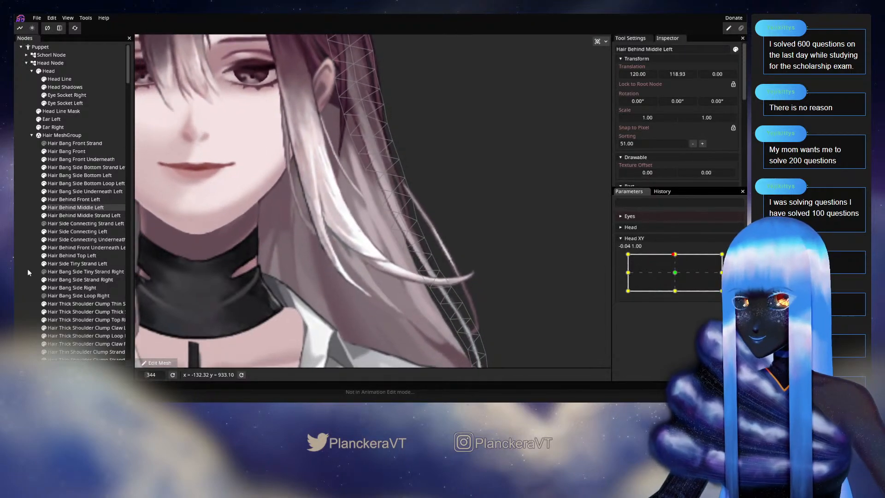
Deselect the strand and preview the whole head while moving Head XY between the center, 0.00 1.00 and -1.00 1.00
{"action": "left_click", "coordinate": [20, 273]}
{"action": "scroll", "coordinate": [504, 277], "scroll_direction": "down", "scroll_amount": 1}
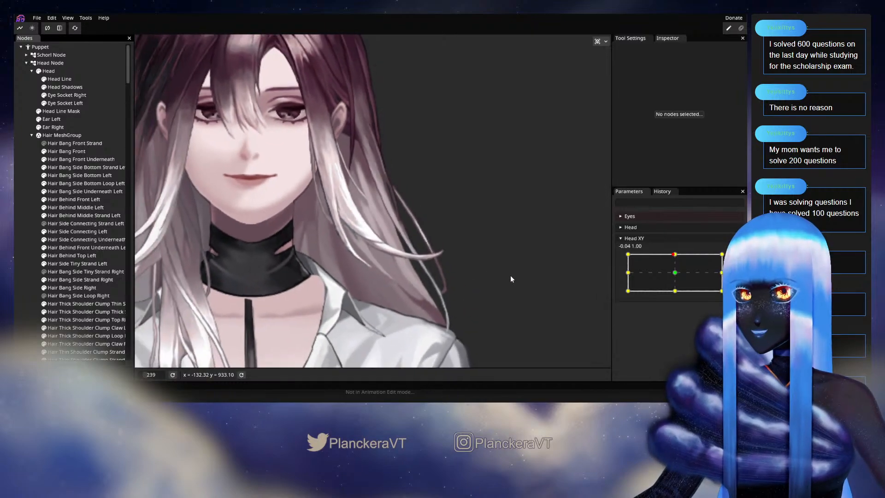
{"action": "left_click", "coordinate": [675, 276]}
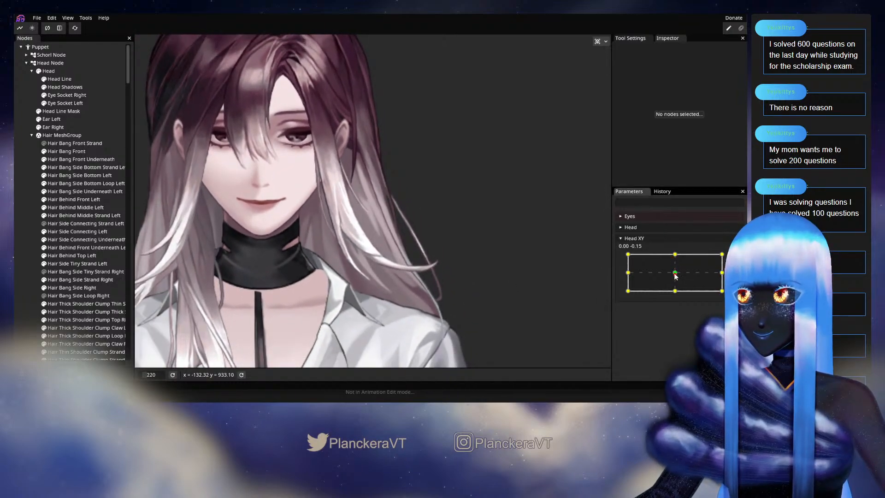
{"action": "left_click", "coordinate": [672, 254]}
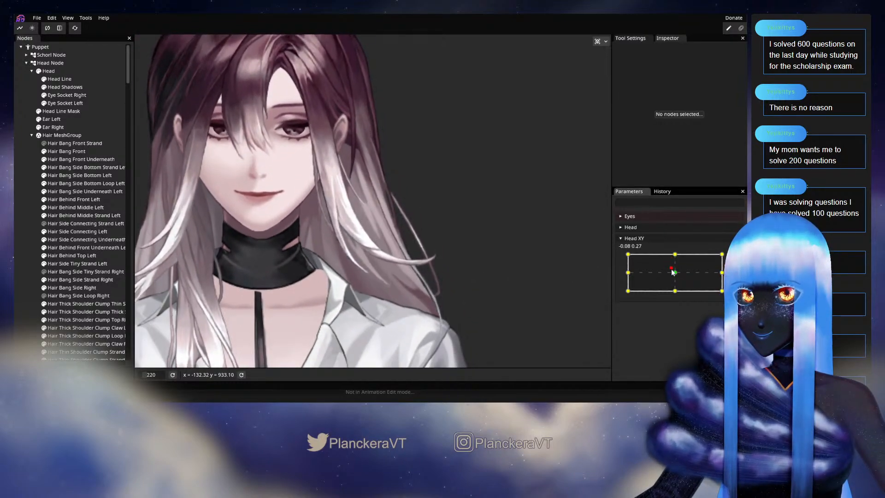
{"action": "left_click_drag", "start_coordinate": [672, 254], "coordinate": [186, 229]}
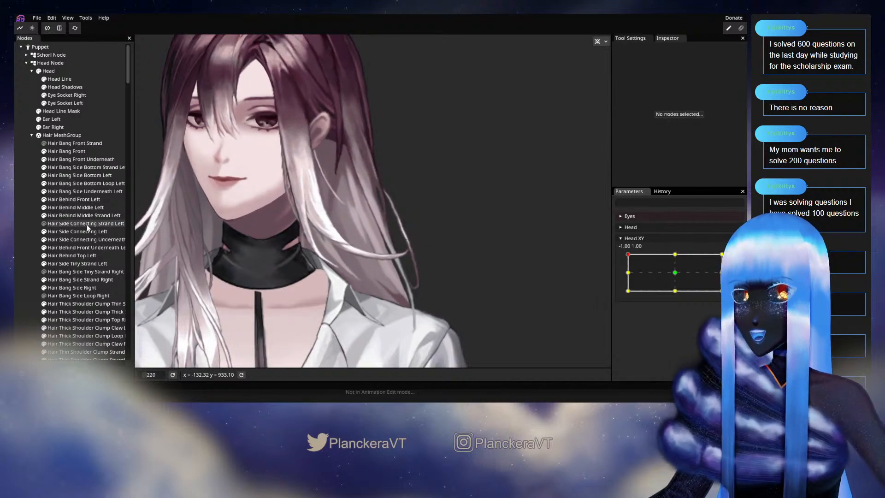
Reselect Hair Behind Middle Left, arm Head XY at 0.00 1.00 and adjust the strand's center vertices beside the jaw
{"action": "left_click", "coordinate": [76, 207]}
{"action": "scroll", "coordinate": [411, 215], "scroll_direction": "up", "scroll_amount": 1}
{"action": "scroll", "coordinate": [419, 227], "scroll_direction": "up", "scroll_amount": 3}
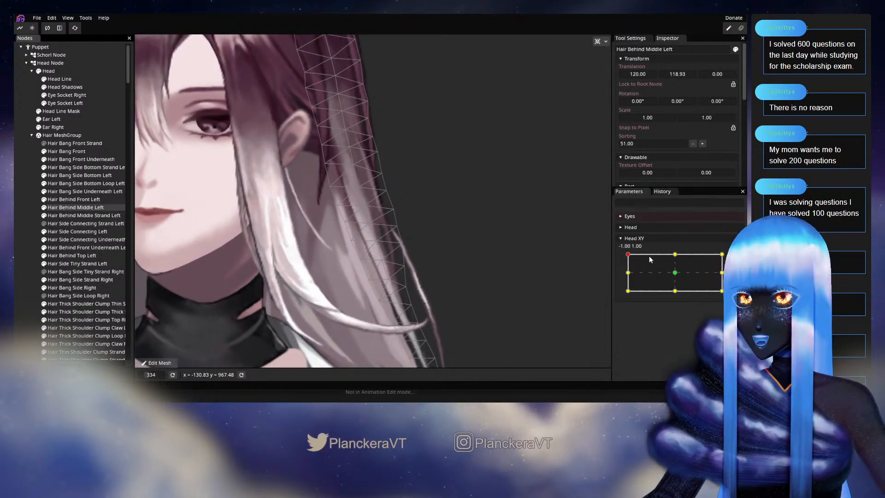
{"action": "left_click_drag", "start_coordinate": [629, 254], "coordinate": [675, 254]}
{"action": "left_click", "coordinate": [735, 258]}
{"action": "scroll", "coordinate": [388, 195], "scroll_direction": "up", "scroll_amount": 10}
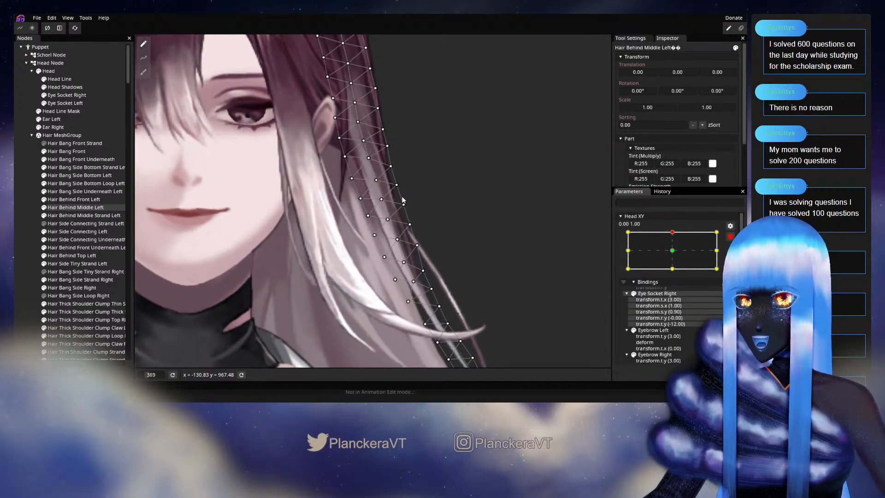
{"action": "scroll", "coordinate": [389, 196], "scroll_direction": "up", "scroll_amount": 8}
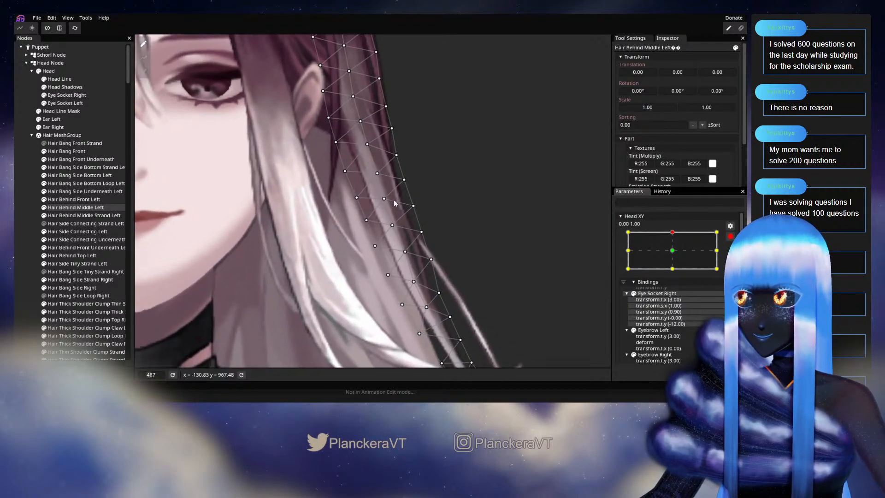
{"action": "left_click", "coordinate": [375, 192]}
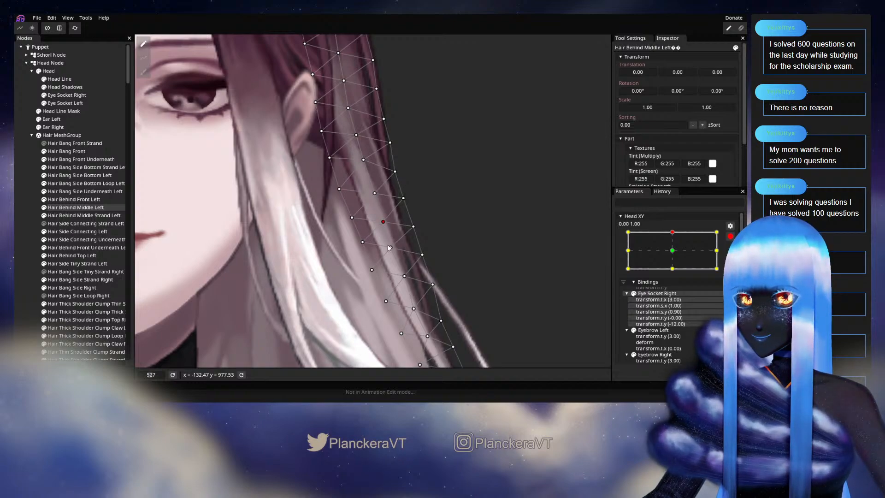
{"action": "left_click_drag", "start_coordinate": [391, 249], "coordinate": [391, 249]}
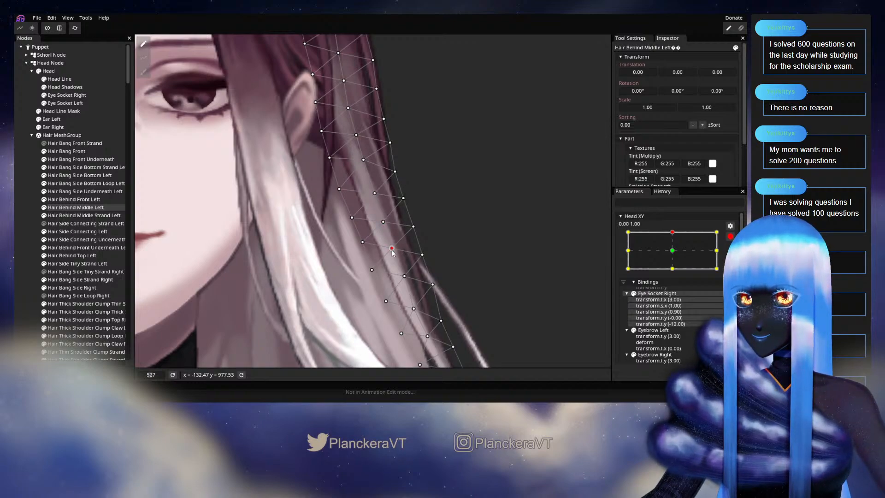
Shift the strand's outer-edge vertex beside the jaw slightly and move its inner-edge vertices down to smooth the curve at 0.00 1.00
{"action": "left_click", "coordinate": [413, 227]}
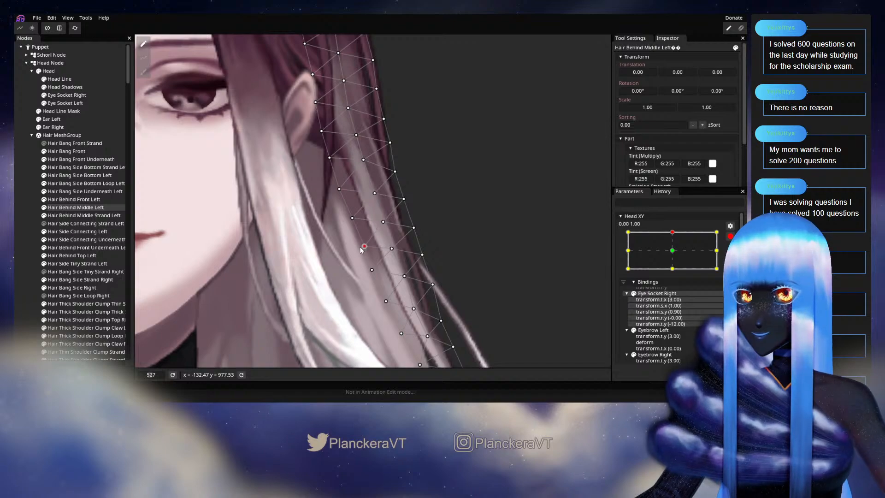
{"action": "scroll", "coordinate": [361, 249], "scroll_direction": "down", "scroll_amount": 2}
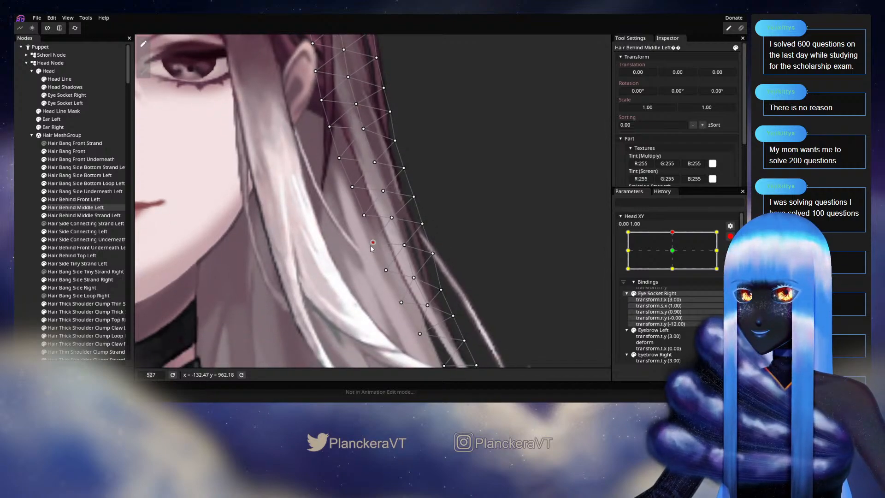
{"action": "scroll", "coordinate": [370, 245], "scroll_direction": "down", "scroll_amount": 2}
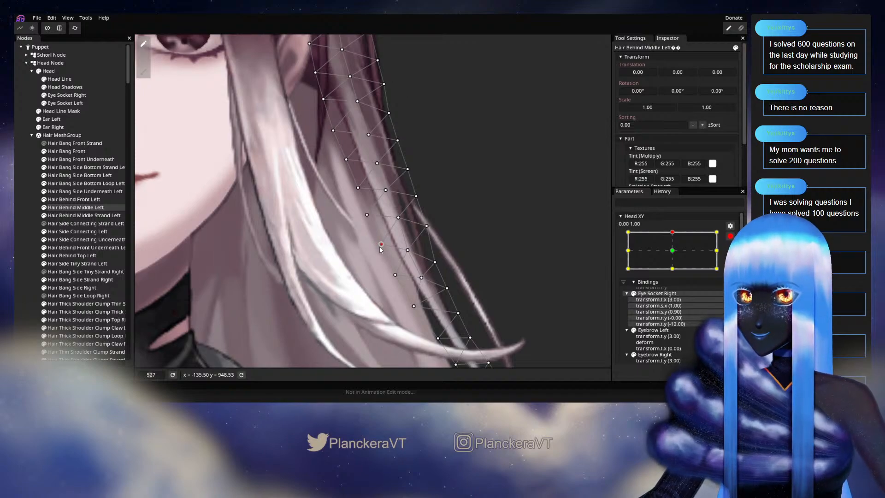
{"action": "scroll", "coordinate": [380, 262], "scroll_direction": "down", "scroll_amount": 2}
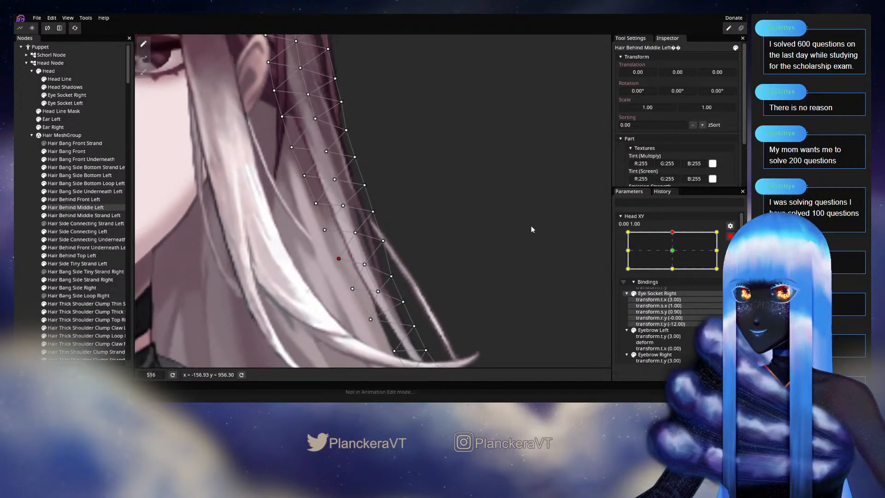
Disarm Head XY, deselect the strand and examine its outer contour while moving the parameter to and around -1.00 1.00
{"action": "left_click", "coordinate": [730, 236]}
{"action": "scroll", "coordinate": [464, 203], "scroll_direction": "down", "scroll_amount": 2}
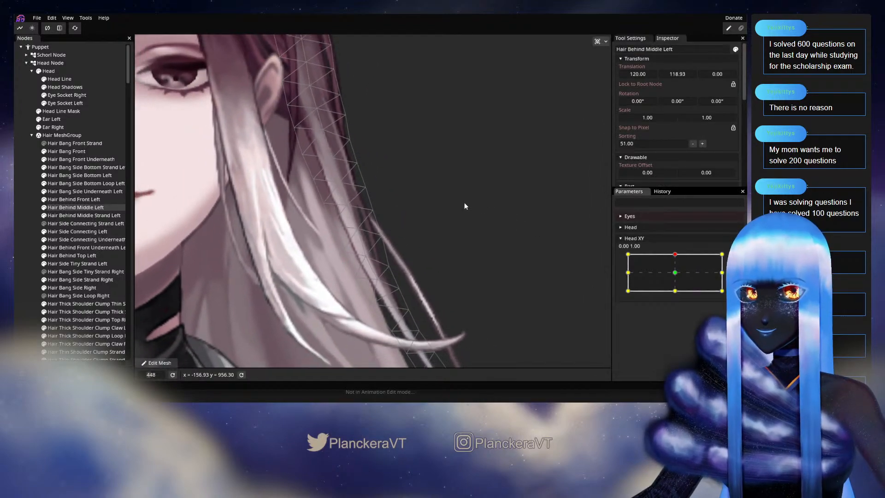
{"action": "scroll", "coordinate": [476, 220], "scroll_direction": "down", "scroll_amount": 2}
{"action": "left_click_drag", "start_coordinate": [677, 260], "coordinate": [626, 255]}
{"action": "left_click", "coordinate": [25, 238]}
{"action": "scroll", "coordinate": [550, 235], "scroll_direction": "down", "scroll_amount": 1}
{"action": "scroll", "coordinate": [549, 235], "scroll_direction": "down", "scroll_amount": 1}
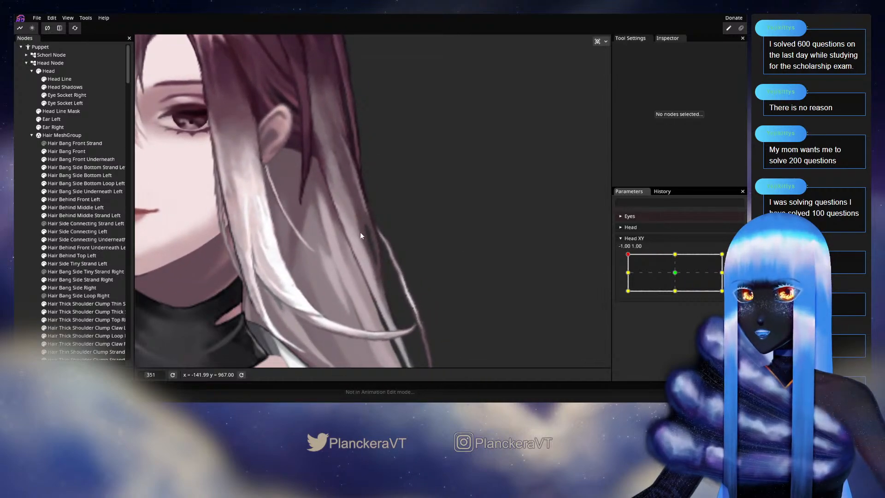
{"action": "scroll", "coordinate": [415, 283], "scroll_direction": "up", "scroll_amount": 2}
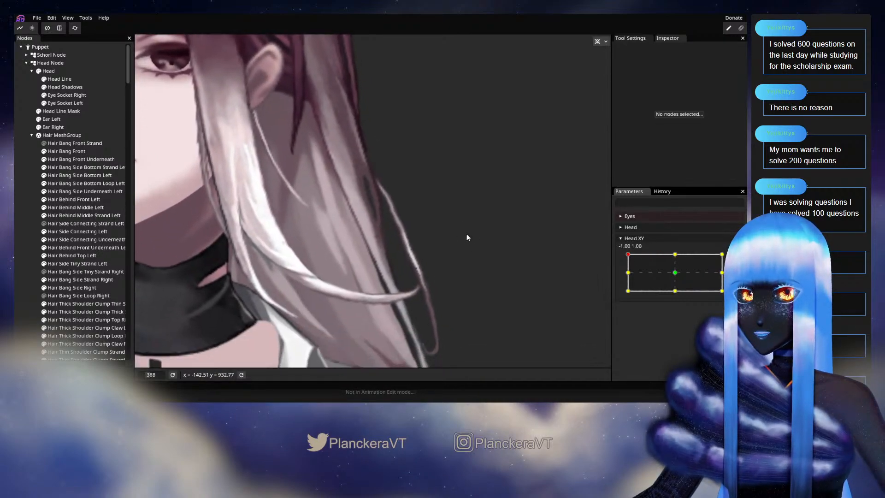
{"action": "mouse_move", "coordinate": [626, 263]}
{"action": "left_mouse_down"}
{"action": "mouse_move", "coordinate": [676, 275]}
{"action": "mouse_move", "coordinate": [660, 253]}
{"action": "mouse_move", "coordinate": [638, 254]}
{"action": "left_mouse_up"}
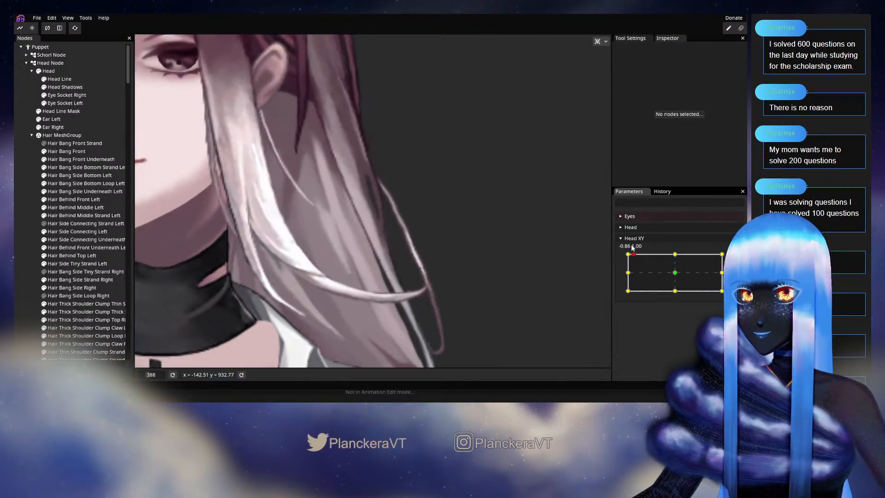
Reselect Hair Behind Middle Left, arm Head XY at -1.00 1.00 and lower the outer-edge vertices where the thin stray strand splits off
{"action": "left_click", "coordinate": [71, 207]}
{"action": "scroll", "coordinate": [429, 207], "scroll_direction": "up", "scroll_amount": 3}
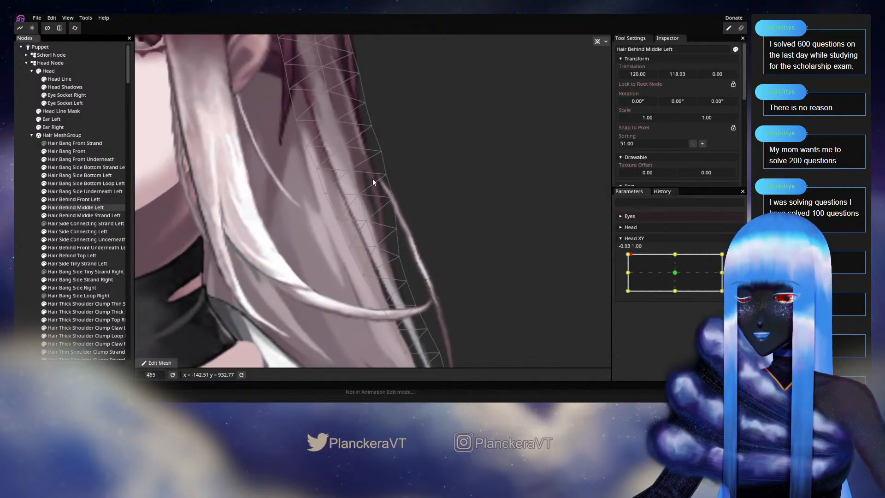
{"action": "scroll", "coordinate": [383, 221], "scroll_direction": "up", "scroll_amount": 2}
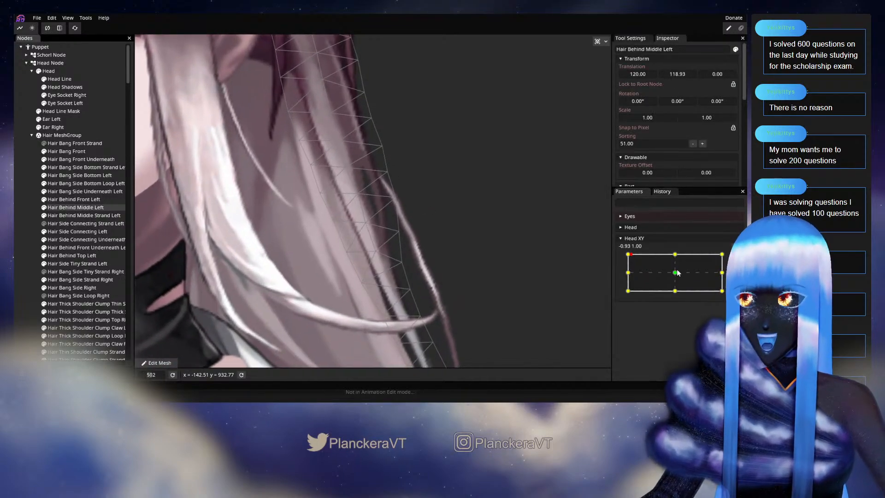
{"action": "mouse_move", "coordinate": [628, 256]}
{"action": "left_mouse_down"}
{"action": "mouse_move", "coordinate": [672, 256]}
{"action": "mouse_move", "coordinate": [638, 256]}
{"action": "left_mouse_up"}
{"action": "left_click", "coordinate": [735, 258]}
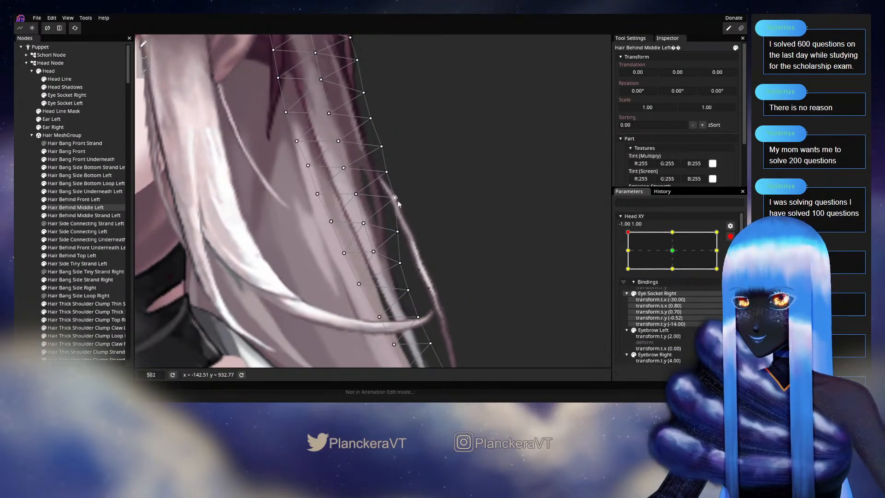
{"action": "left_click", "coordinate": [396, 200]}
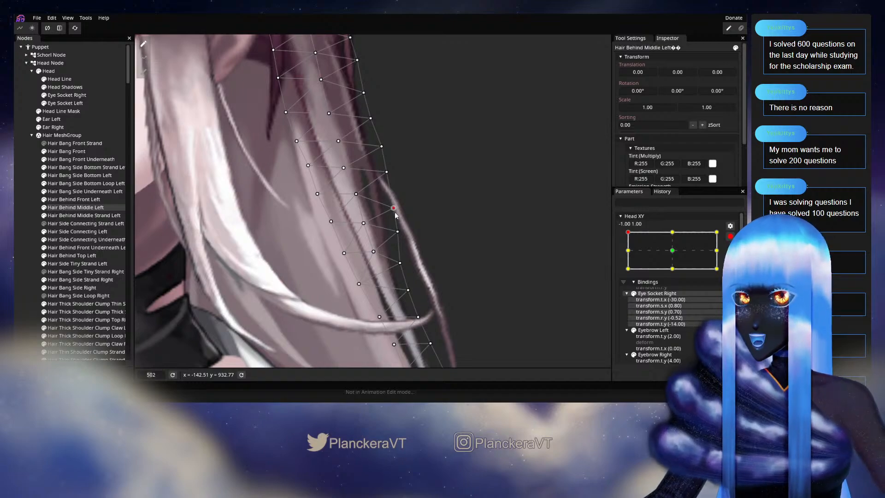
{"action": "left_click", "coordinate": [393, 209]}
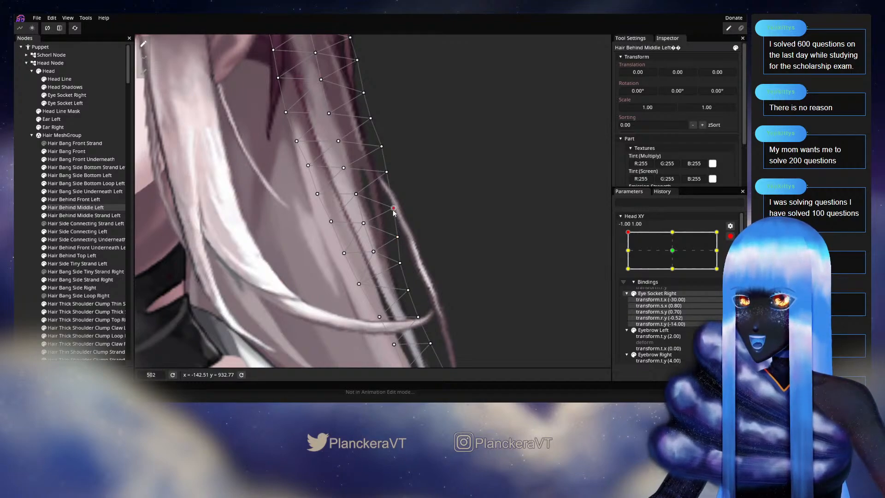
{"action": "left_click", "coordinate": [388, 173]}
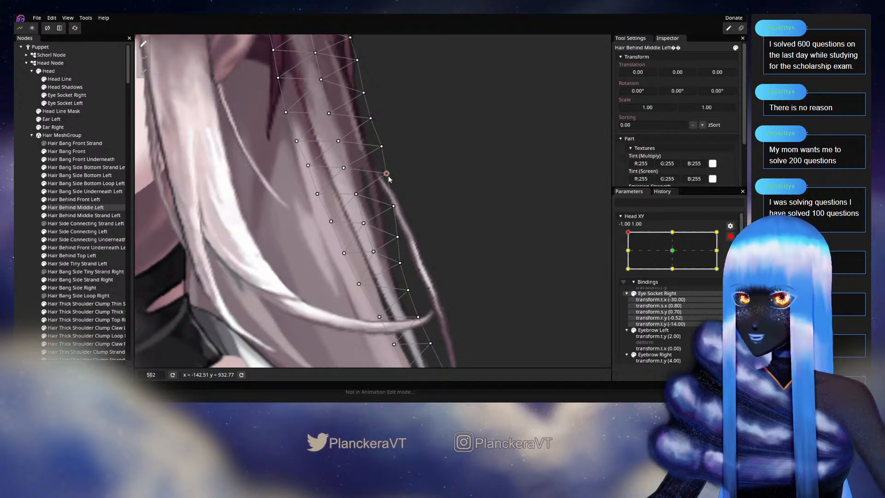
Preview Head XY near -1.00 1.00, rearm it to raise the two outer-edge vertices at the stray strand's split, and preview again
{"action": "left_click", "coordinate": [730, 237]}
{"action": "mouse_move", "coordinate": [630, 254]}
{"action": "left_mouse_down"}
{"action": "mouse_move", "coordinate": [675, 257]}
{"action": "mouse_move", "coordinate": [623, 254]}
{"action": "left_mouse_up"}
{"action": "left_click", "coordinate": [735, 258]}
{"action": "left_click_drag", "start_coordinate": [393, 206], "coordinate": [394, 198]}
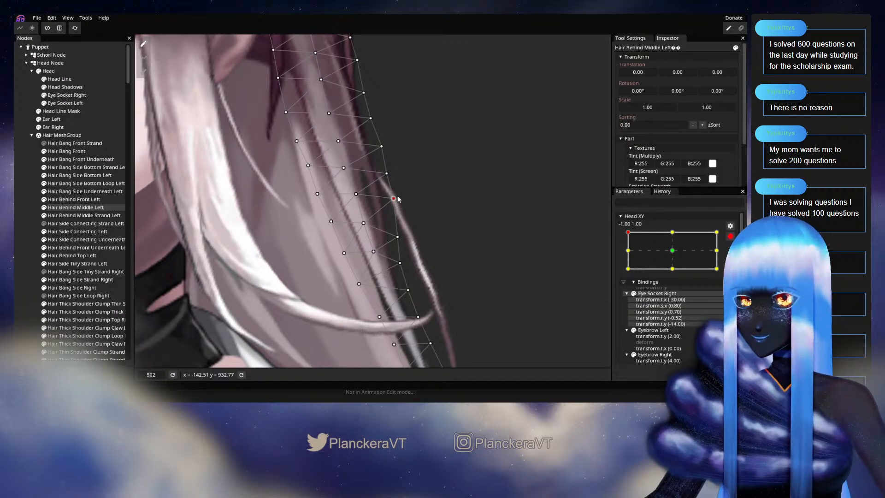
{"action": "left_click", "coordinate": [385, 171]}
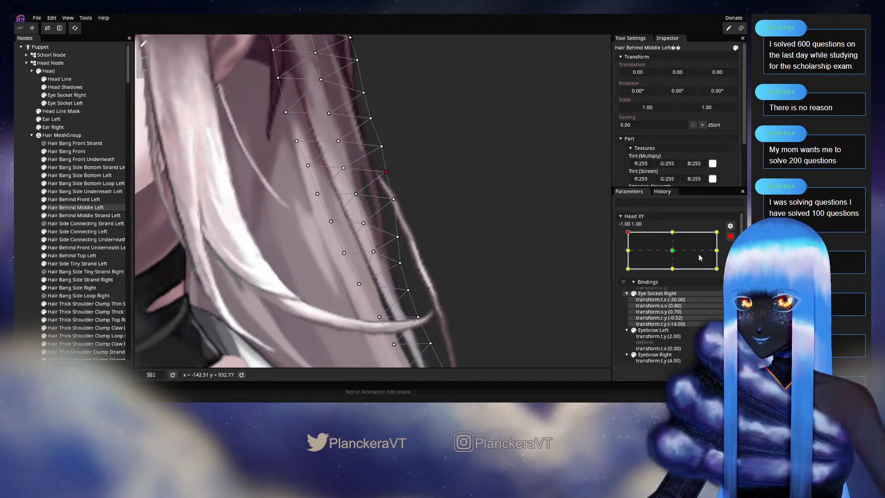
{"action": "left_click", "coordinate": [730, 236]}
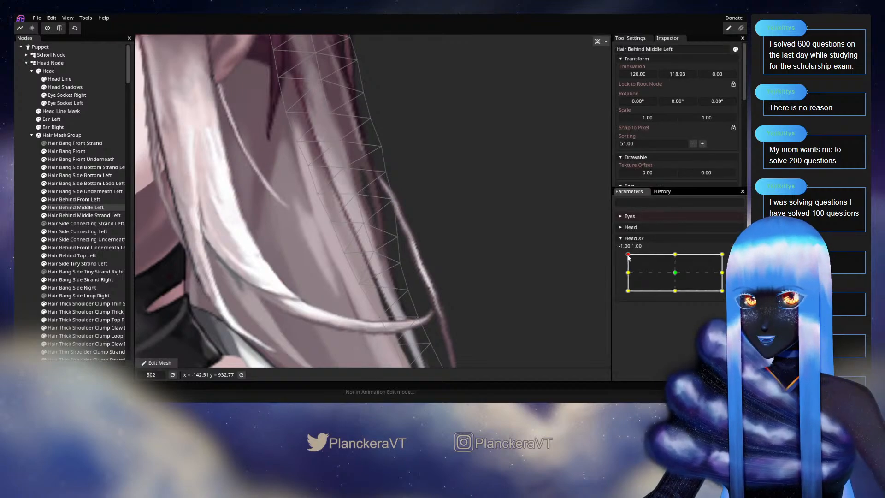
{"action": "mouse_move", "coordinate": [632, 256]}
{"action": "left_mouse_down"}
{"action": "mouse_move", "coordinate": [682, 257]}
{"action": "mouse_move", "coordinate": [630, 250]}
{"action": "left_mouse_up"}
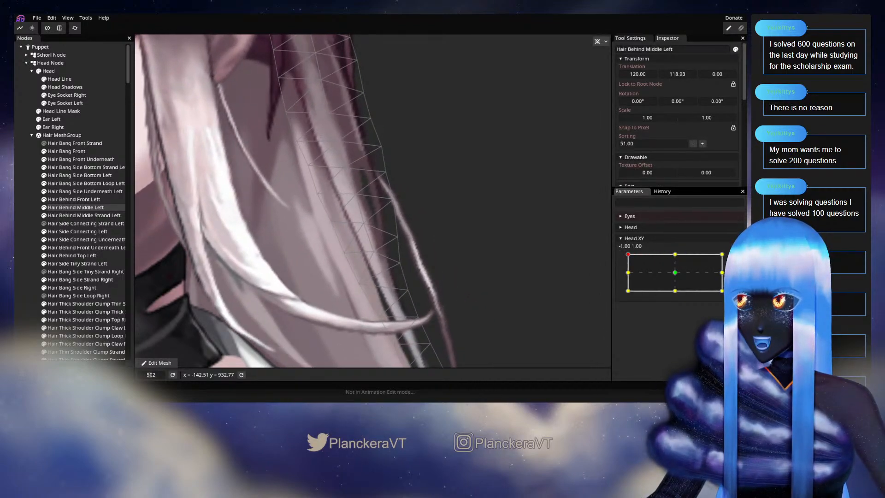
Arm Head XY at -1.00 1.00, nudge the outer-edge vertex above the stray strand's split slightly upward, and preview the parameter
{"action": "left_click", "coordinate": [736, 258]}
{"action": "left_click_drag", "start_coordinate": [382, 147], "coordinate": [380, 144]}
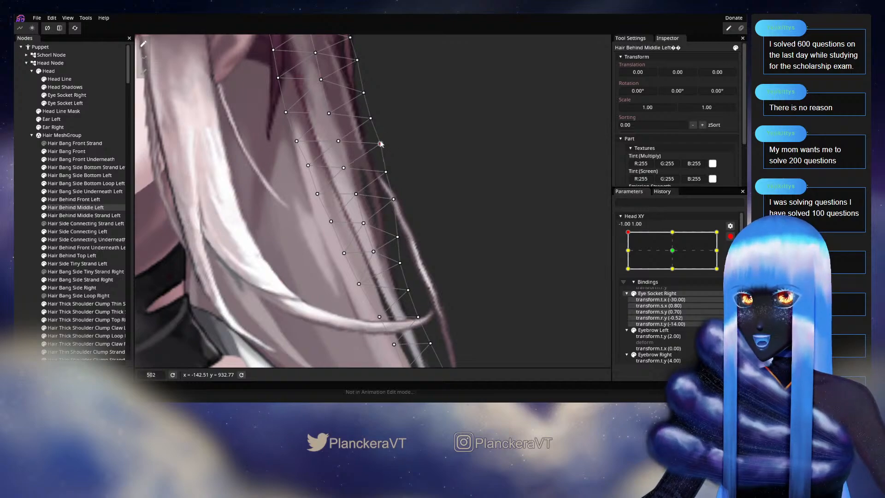
{"action": "left_click", "coordinate": [730, 236]}
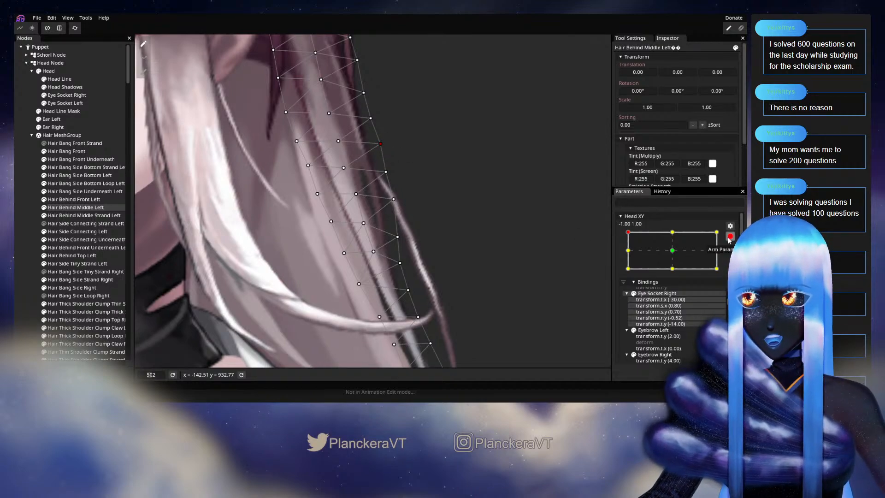
{"action": "mouse_move", "coordinate": [629, 255]}
{"action": "left_mouse_down"}
{"action": "mouse_move", "coordinate": [678, 254]}
{"action": "mouse_move", "coordinate": [628, 254]}
{"action": "left_mouse_up"}
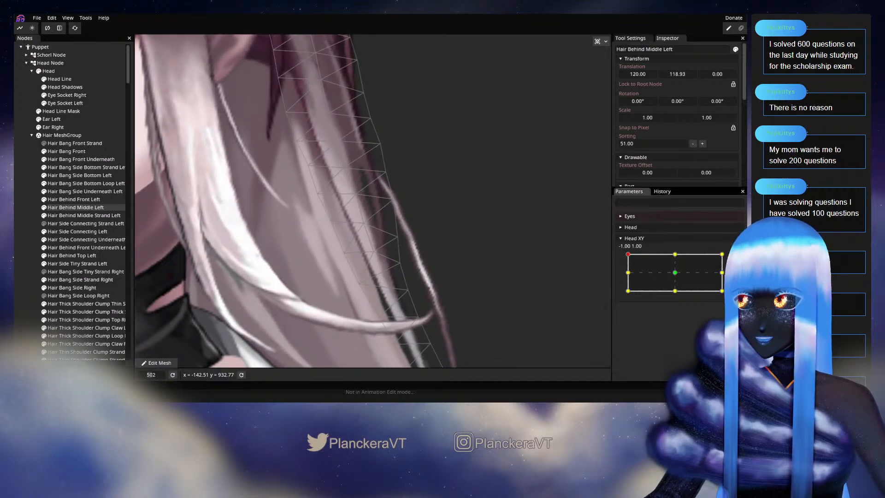
Rearm Head XY at -1.00 1.00, lower a middle-row vertex of the strand slightly beside the stray strand, and preview around that keyframe
{"action": "left_click", "coordinate": [730, 258]}
{"action": "left_click_drag", "start_coordinate": [362, 228], "coordinate": [363, 229]}
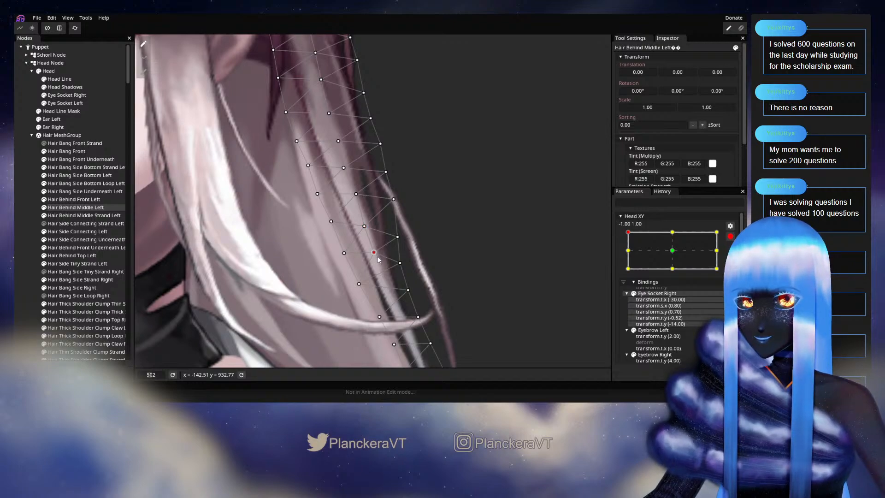
{"action": "left_click", "coordinate": [730, 236]}
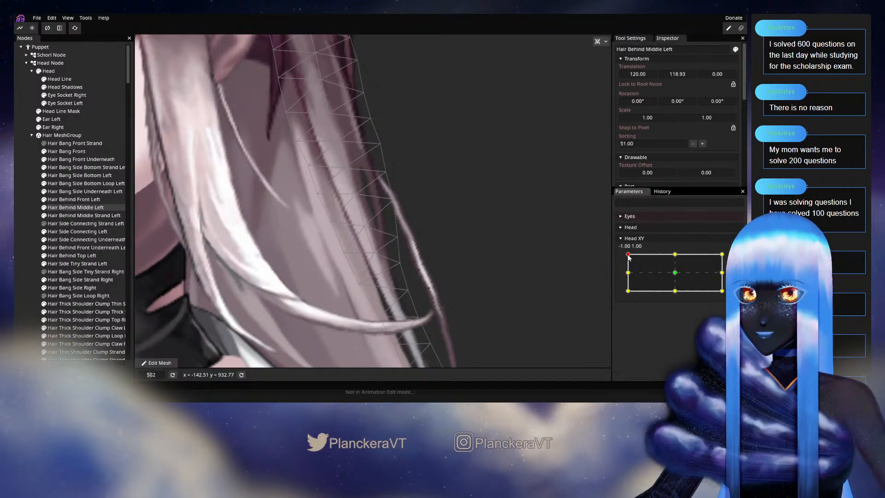
{"action": "mouse_move", "coordinate": [628, 258]}
{"action": "left_mouse_down"}
{"action": "mouse_move", "coordinate": [643, 250]}
{"action": "mouse_move", "coordinate": [631, 252]}
{"action": "left_mouse_up"}
Deselect the strand and examine the whole head and hair outline while moving Head XY around -1.00 1.00
{"action": "left_click", "coordinate": [24, 250]}
{"action": "scroll", "coordinate": [481, 276], "scroll_direction": "down", "scroll_amount": 3}
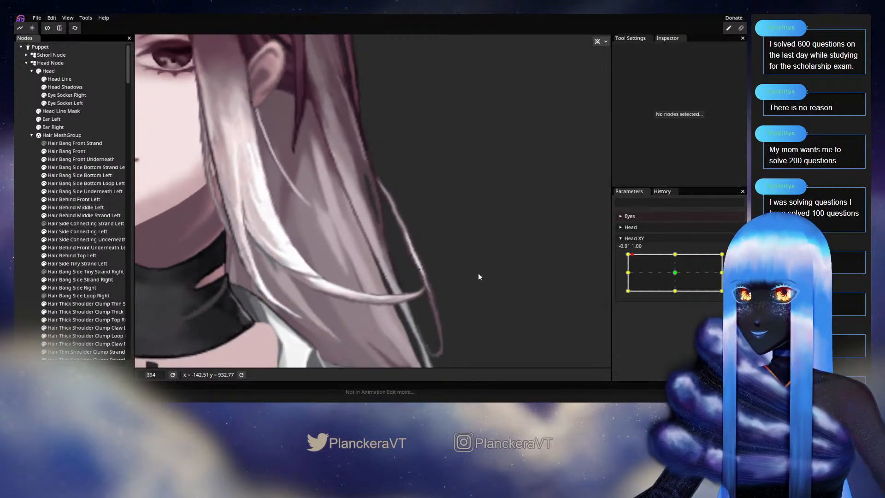
{"action": "scroll", "coordinate": [479, 276], "scroll_direction": "down", "scroll_amount": 5}
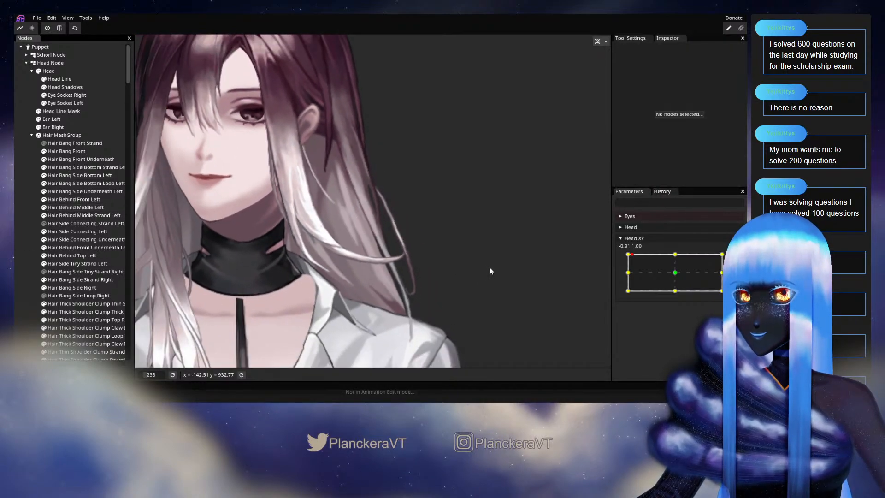
{"action": "scroll", "coordinate": [489, 271], "scroll_direction": "down", "scroll_amount": 2}
{"action": "mouse_move", "coordinate": [632, 254]}
{"action": "left_mouse_down"}
{"action": "mouse_move", "coordinate": [626, 260]}
{"action": "mouse_move", "coordinate": [657, 251]}
{"action": "mouse_move", "coordinate": [619, 264]}
{"action": "mouse_move", "coordinate": [678, 250]}
{"action": "mouse_move", "coordinate": [629, 249]}
{"action": "mouse_move", "coordinate": [674, 275]}
{"action": "mouse_move", "coordinate": [634, 257]}
{"action": "mouse_move", "coordinate": [670, 260]}
{"action": "mouse_move", "coordinate": [624, 264]}
{"action": "mouse_move", "coordinate": [625, 252]}
{"action": "left_mouse_up"}
{"action": "scroll", "coordinate": [419, 264], "scroll_direction": "up", "scroll_amount": 4}
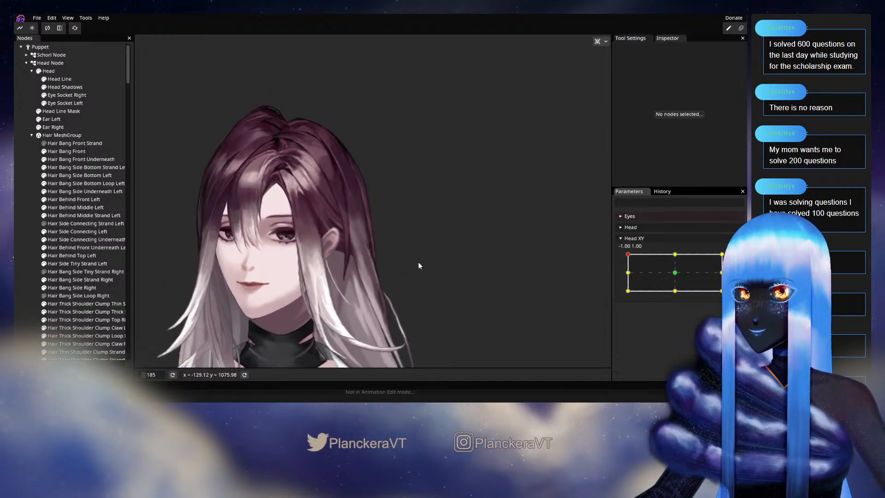
{"action": "scroll", "coordinate": [419, 263], "scroll_direction": "up", "scroll_amount": 3}
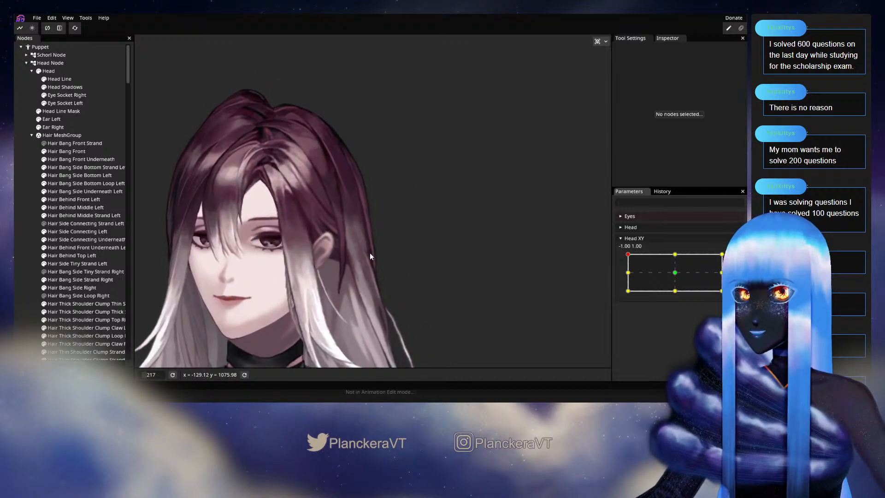
{"action": "scroll", "coordinate": [355, 177], "scroll_direction": "up", "scroll_amount": 1}
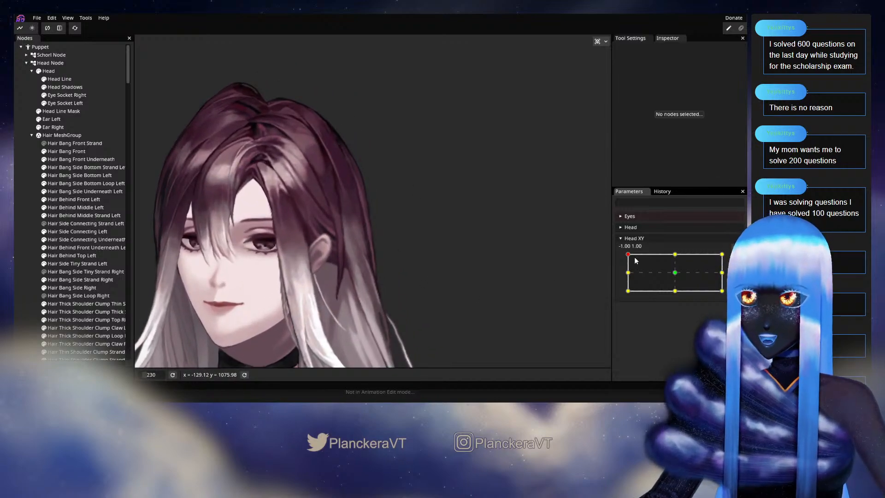
Set Head XY to -1.00 1.00 and arm it for editing the hair behind the ear
{"action": "mouse_move", "coordinate": [628, 254]}
{"action": "left_mouse_down"}
{"action": "mouse_move", "coordinate": [631, 275]}
{"action": "mouse_move", "coordinate": [628, 257]}
{"action": "mouse_move", "coordinate": [680, 254]}
{"action": "mouse_move", "coordinate": [625, 255]}
{"action": "left_mouse_up"}
{"action": "scroll", "coordinate": [330, 286], "scroll_direction": "up", "scroll_amount": 6}
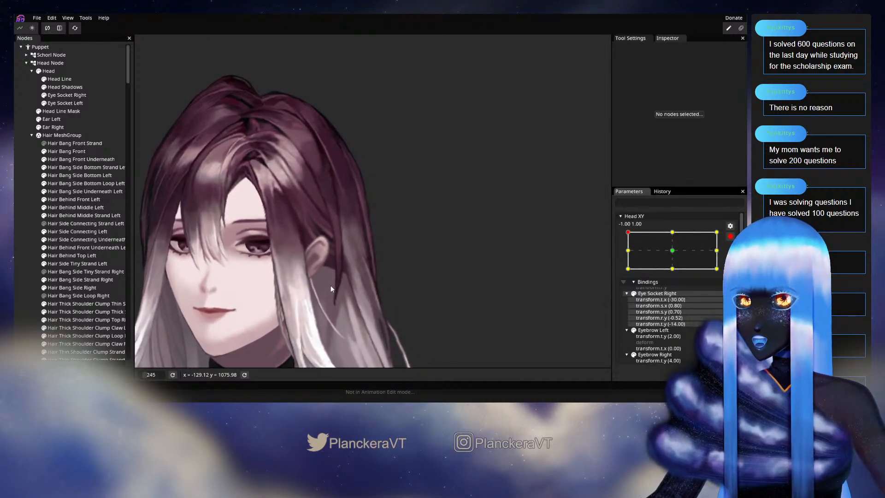
{"action": "scroll", "coordinate": [332, 284], "scroll_direction": "up", "scroll_amount": 6}
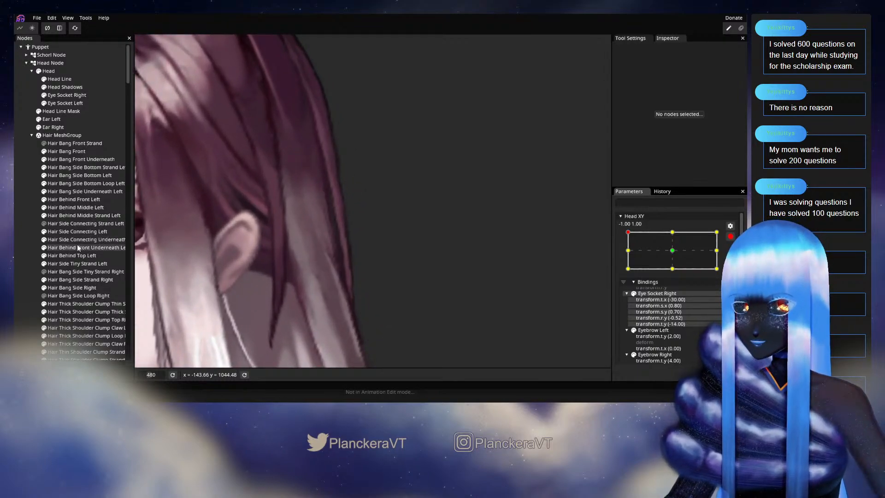
Adjust the Hair Behind Top Left mesh vertices along the hair edge beside the ear for the Head XY -1.00, 1.00 pose
{"action": "left_click", "coordinate": [81, 287]}
{"action": "scroll", "coordinate": [297, 270], "scroll_direction": "up", "scroll_amount": 1}
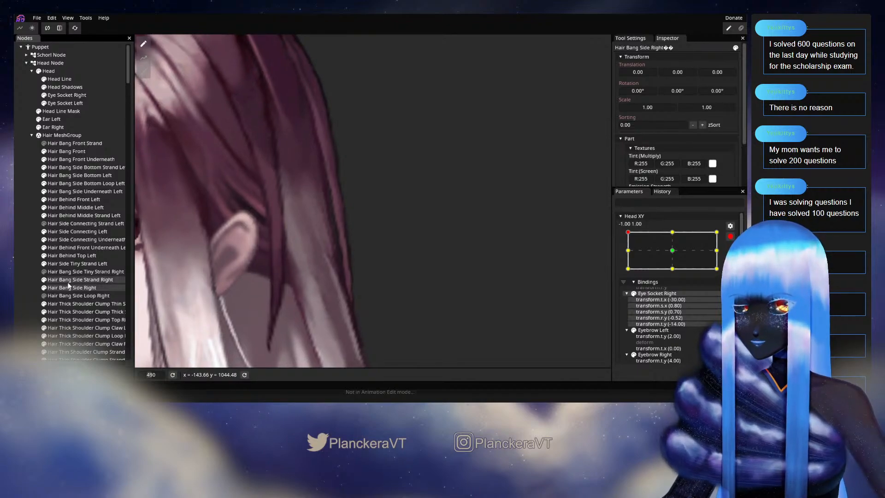
{"action": "left_click", "coordinate": [73, 255]}
{"action": "scroll", "coordinate": [355, 254], "scroll_direction": "up", "scroll_amount": 2}
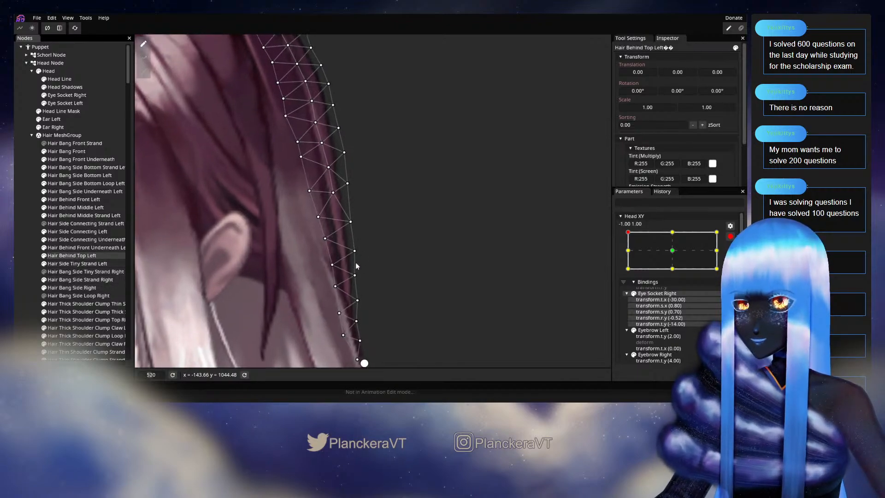
{"action": "left_click", "coordinate": [354, 254]}
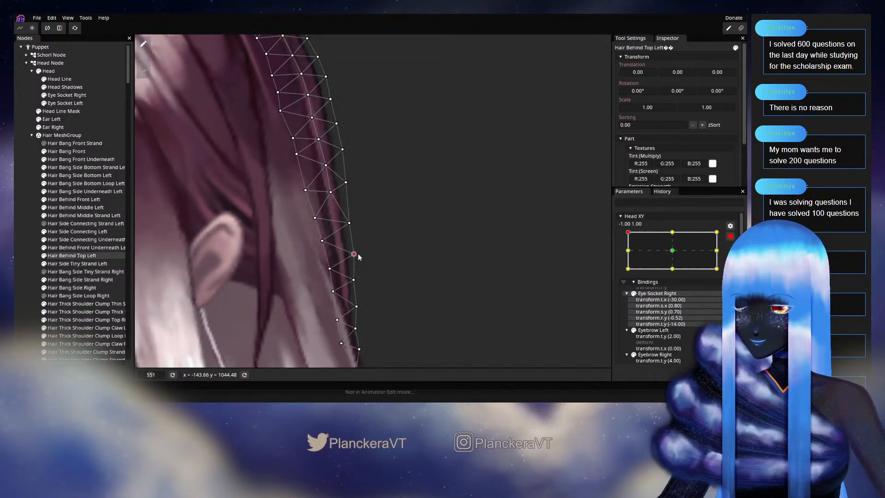
{"action": "left_click", "coordinate": [324, 241]}
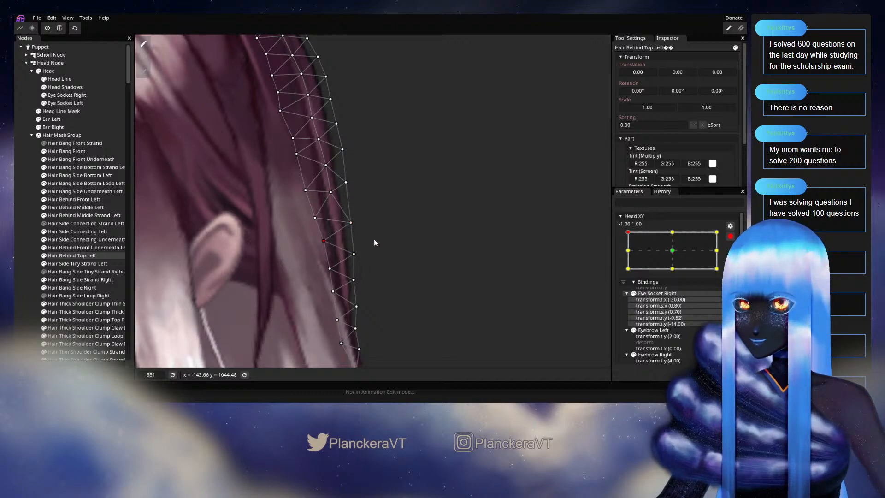
{"action": "left_click_drag", "start_coordinate": [374, 238], "coordinate": [373, 231]}
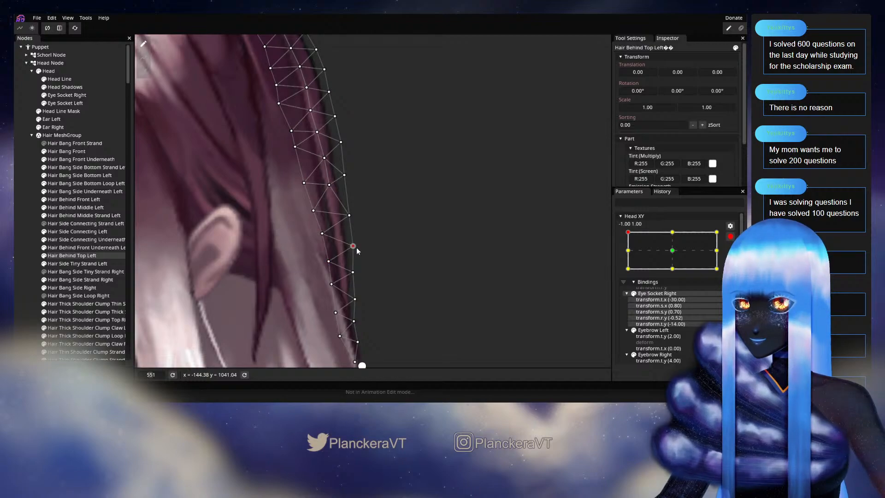
{"action": "left_click_drag", "start_coordinate": [372, 259], "coordinate": [370, 226]}
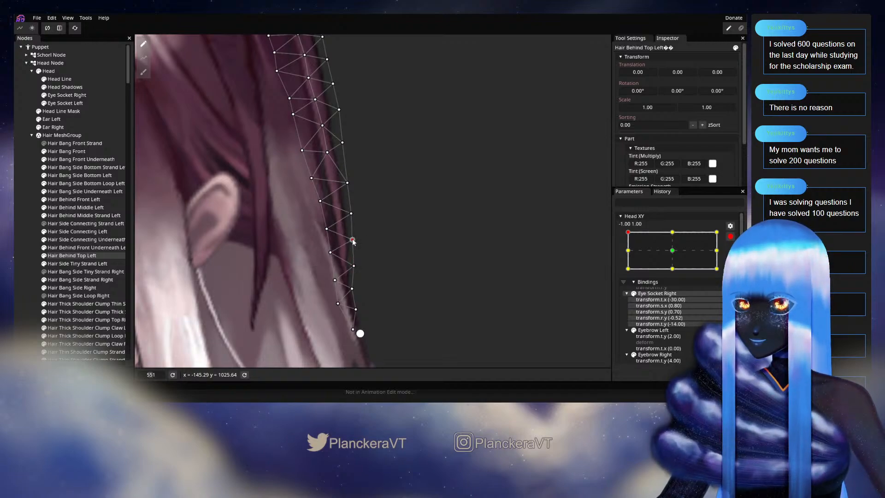
{"action": "mouse_move", "coordinate": [366, 268]}
{"action": "left_mouse_down"}
{"action": "mouse_move", "coordinate": [364, 229]}
{"action": "mouse_move", "coordinate": [355, 253]}
{"action": "mouse_move", "coordinate": [352, 230]}
{"action": "left_mouse_up"}
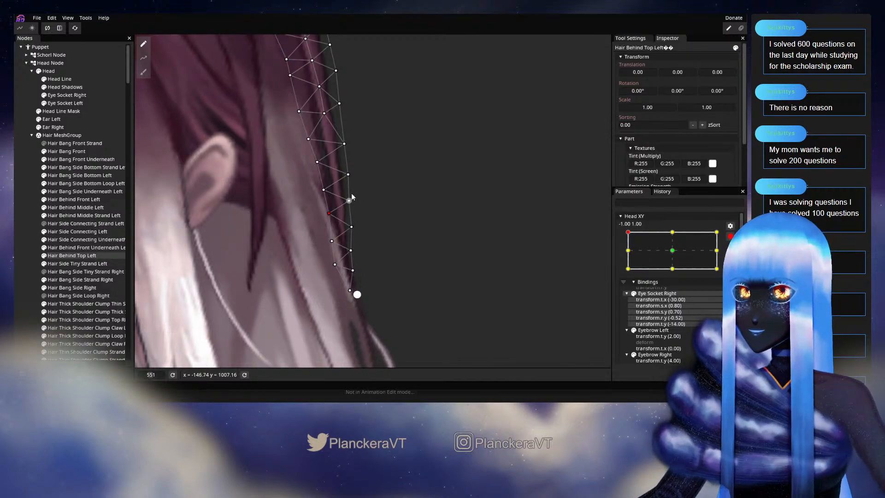
Reposition the Hair Behind Top Left vertices near the strand's lower tip to smooth its outline
{"action": "scroll", "coordinate": [375, 231], "scroll_direction": "up", "scroll_amount": 5}
{"action": "left_click_drag", "start_coordinate": [376, 232], "coordinate": [422, 261]}
{"action": "scroll", "coordinate": [422, 261], "scroll_direction": "up", "scroll_amount": 3}
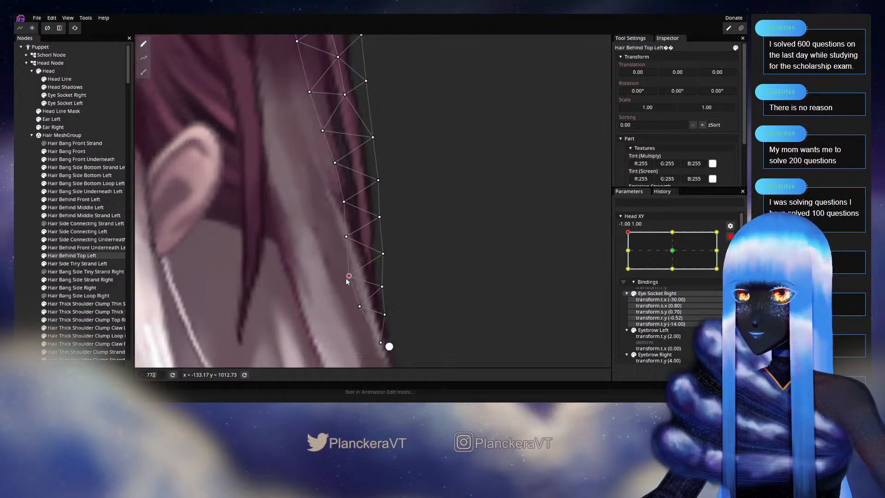
{"action": "mouse_move", "coordinate": [362, 291]}
{"action": "left_mouse_down"}
{"action": "mouse_move", "coordinate": [360, 278]}
{"action": "mouse_move", "coordinate": [376, 284]}
{"action": "left_mouse_up"}
{"action": "left_click", "coordinate": [381, 240]}
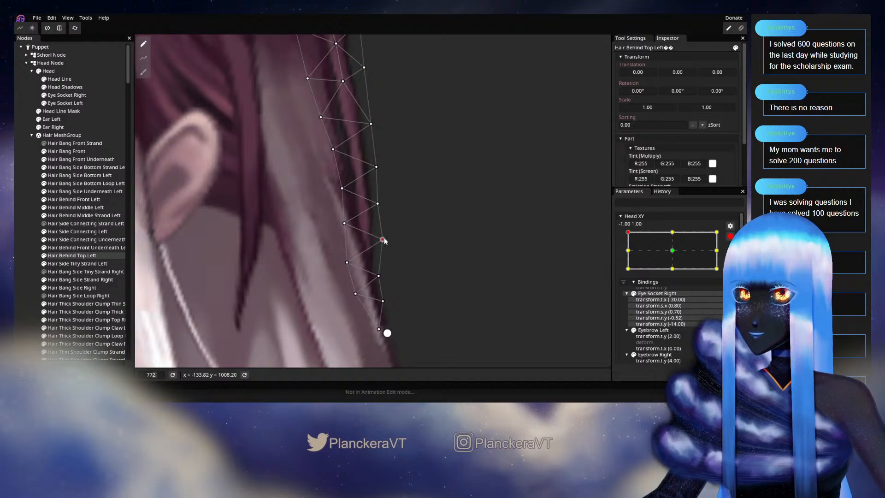
{"action": "left_click_drag", "start_coordinate": [383, 237], "coordinate": [394, 274]}
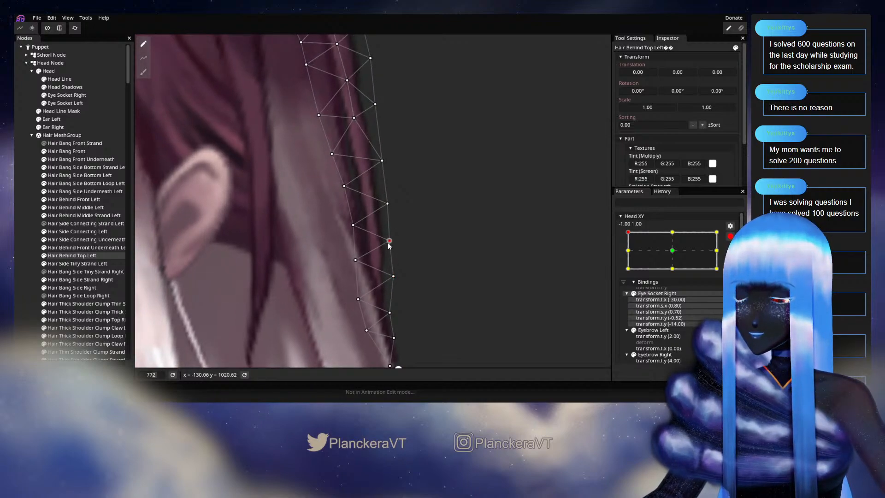
Nudge the inner and outer Hair Behind Top Left vertices at ear height, then deselect the part
{"action": "left_click", "coordinate": [351, 226]}
{"action": "left_click_drag", "start_coordinate": [350, 226], "coordinate": [352, 226]}
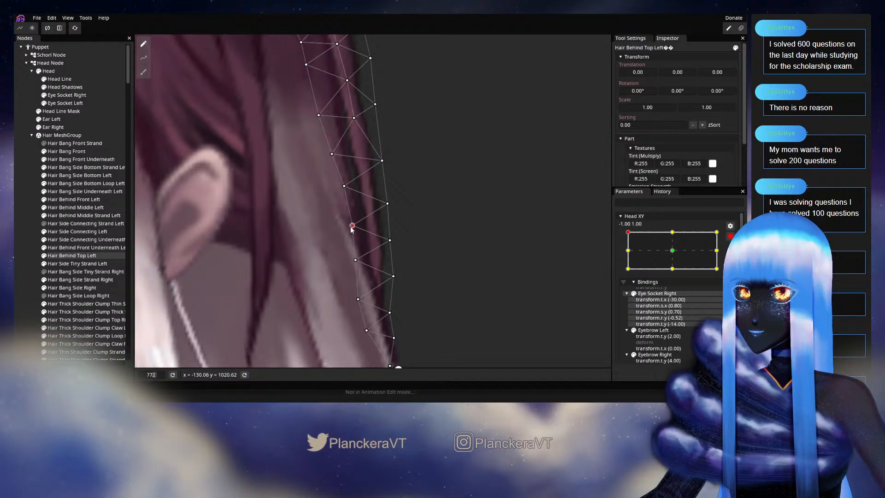
{"action": "left_click", "coordinate": [388, 205]}
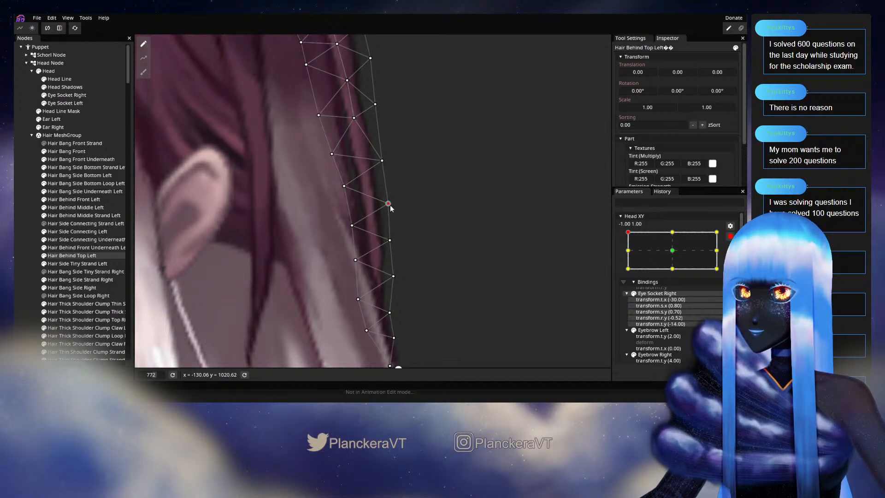
{"action": "left_click_drag", "start_coordinate": [402, 238], "coordinate": [420, 277]}
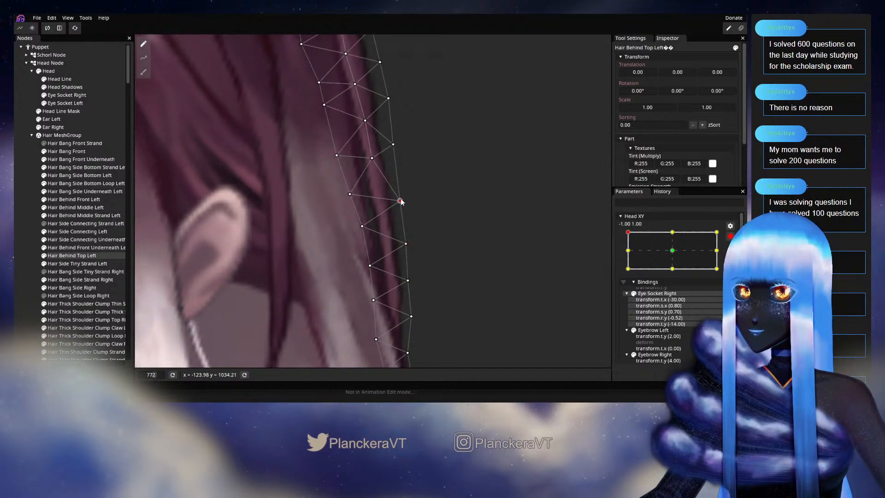
{"action": "left_click_drag", "start_coordinate": [401, 202], "coordinate": [353, 198]}
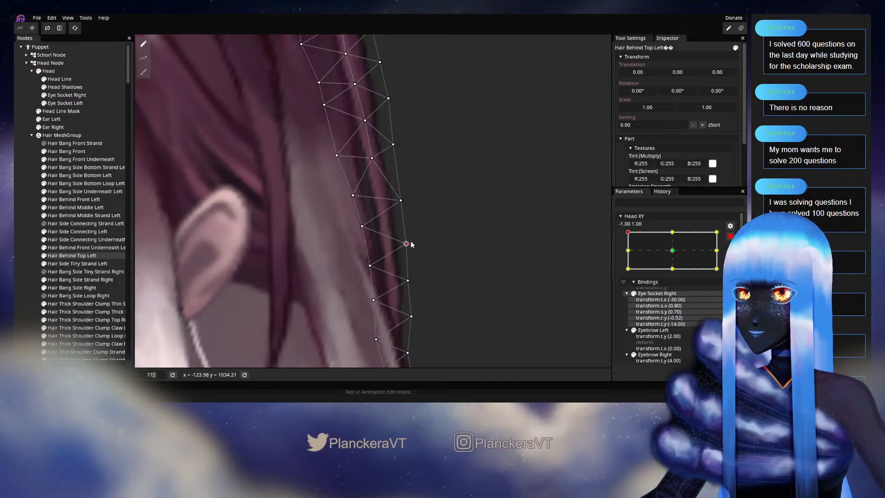
{"action": "key", "text": "Escape"}
{"action": "scroll", "coordinate": [452, 272], "scroll_direction": "down", "scroll_amount": 3}
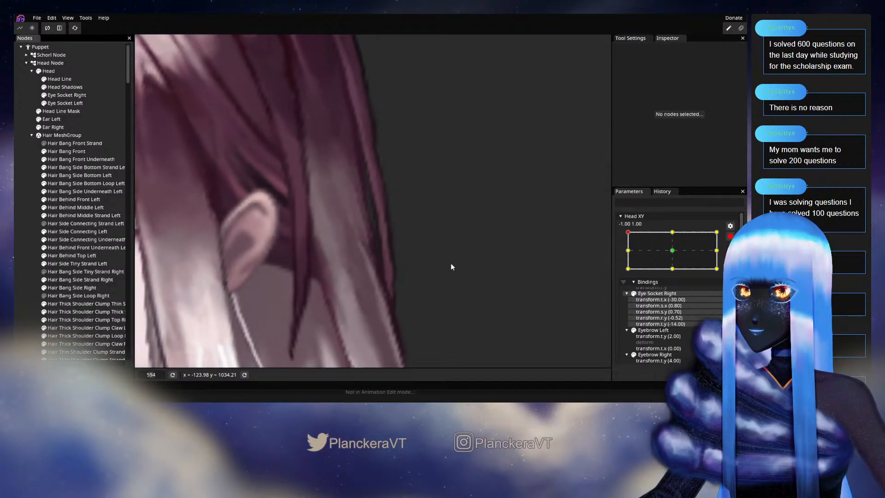
Reselect Hair Behind Top Left and shift its outer and middle vertices just above the ear to even out the hair edge
{"action": "left_click_drag", "start_coordinate": [390, 221], "coordinate": [392, 302]}
{"action": "scroll", "coordinate": [392, 303], "scroll_direction": "up", "scroll_amount": 1}
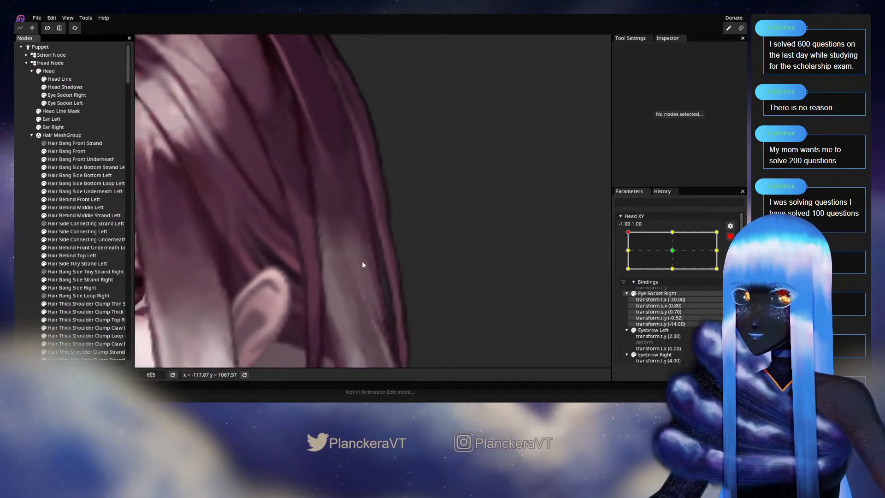
{"action": "left_click", "coordinate": [79, 255]}
{"action": "scroll", "coordinate": [376, 229], "scroll_direction": "up", "scroll_amount": 1}
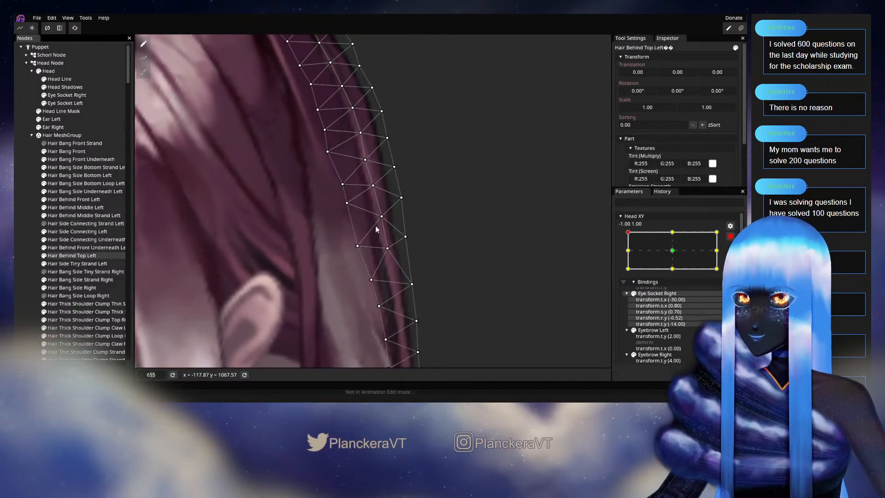
{"action": "scroll", "coordinate": [376, 229], "scroll_direction": "up", "scroll_amount": 1}
{"action": "left_click_drag", "start_coordinate": [408, 236], "coordinate": [413, 236]}
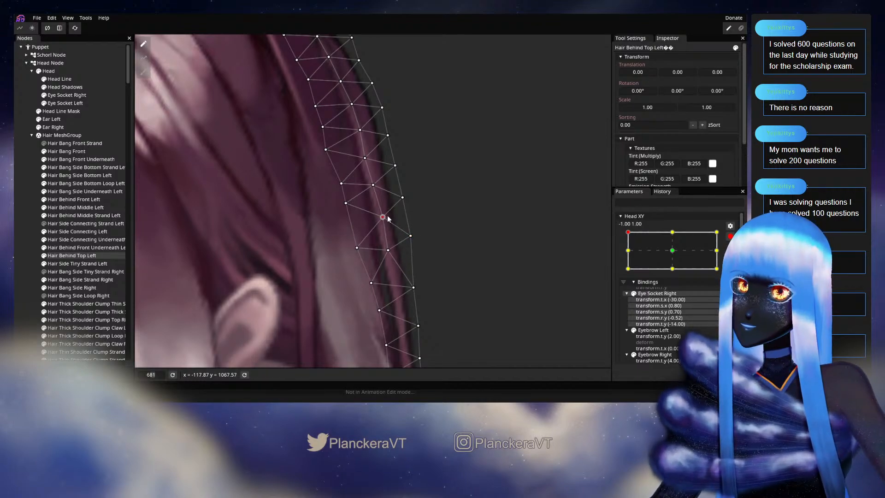
{"action": "left_click", "coordinate": [411, 235]}
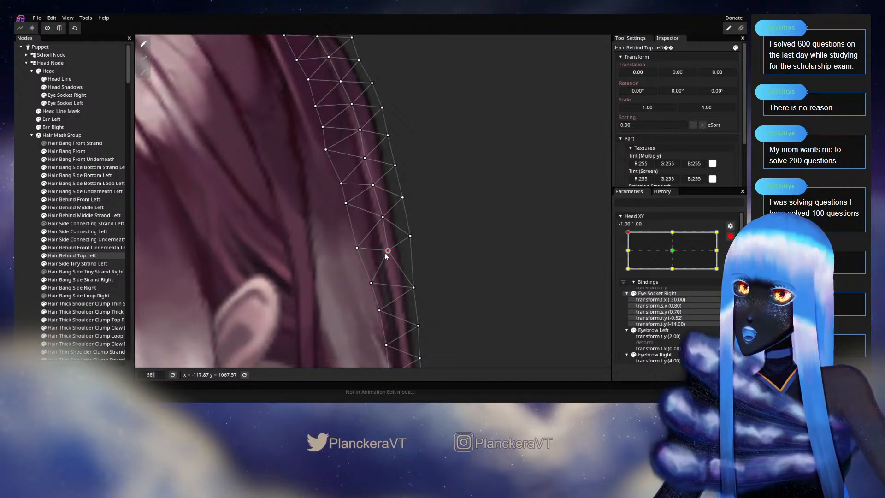
{"action": "left_click", "coordinate": [32, 249]}
{"action": "scroll", "coordinate": [450, 256], "scroll_direction": "down", "scroll_amount": 5}
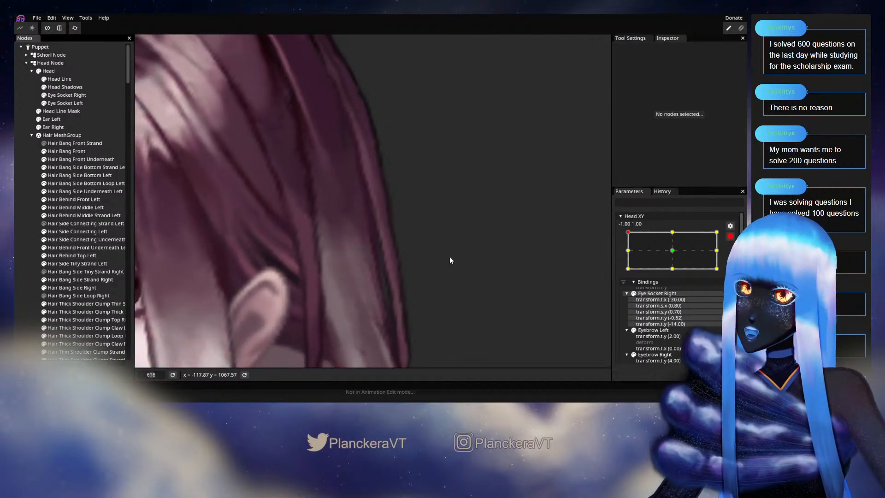
Disarm the Head XY parameter and preview the head turning between its -1.00, 1.00 corner and the upper middle pose
{"action": "scroll", "coordinate": [453, 251], "scroll_direction": "down", "scroll_amount": 5}
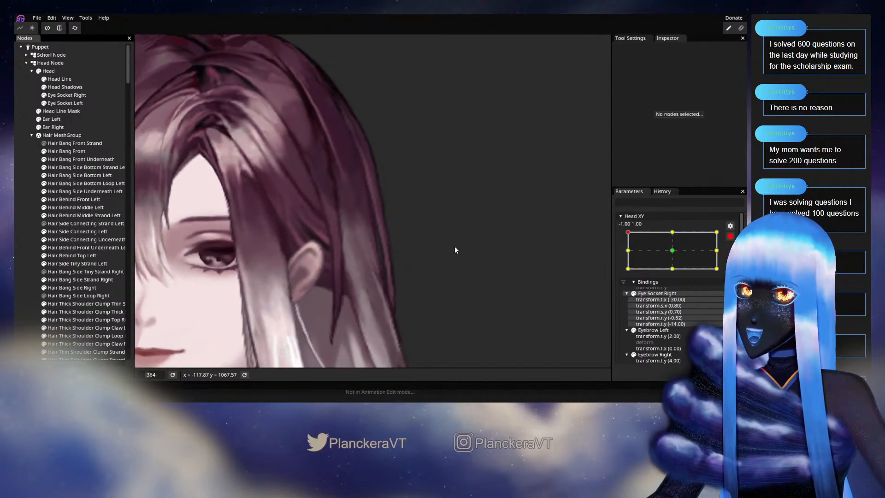
{"action": "scroll", "coordinate": [459, 244], "scroll_direction": "down", "scroll_amount": 2}
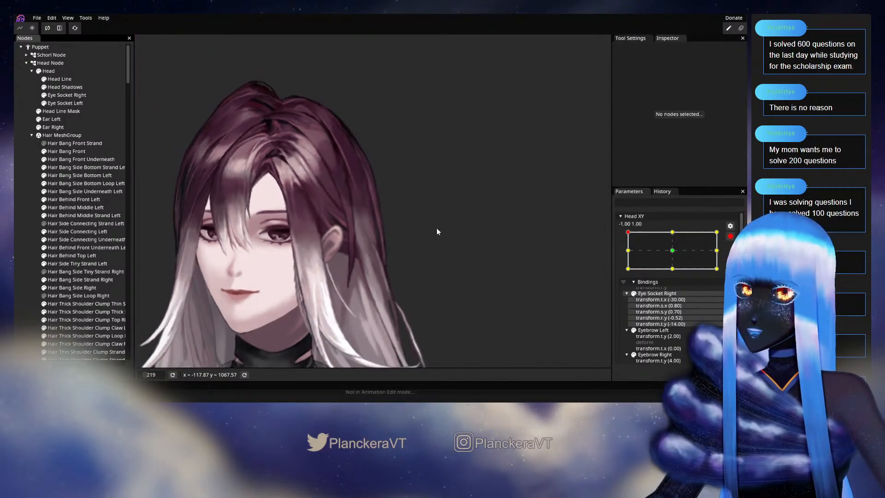
{"action": "left_click", "coordinate": [730, 236]}
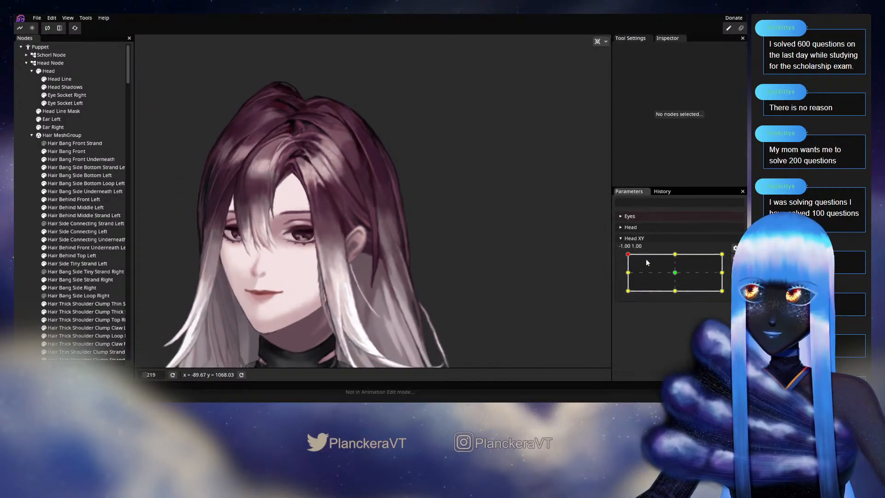
{"action": "mouse_move", "coordinate": [629, 255]}
{"action": "left_mouse_down"}
{"action": "mouse_move", "coordinate": [654, 267]}
{"action": "mouse_move", "coordinate": [622, 257]}
{"action": "mouse_move", "coordinate": [662, 254]}
{"action": "mouse_move", "coordinate": [626, 257]}
{"action": "mouse_move", "coordinate": [624, 272]}
{"action": "mouse_move", "coordinate": [629, 255]}
{"action": "mouse_move", "coordinate": [672, 253]}
{"action": "mouse_move", "coordinate": [628, 254]}
{"action": "left_mouse_up"}
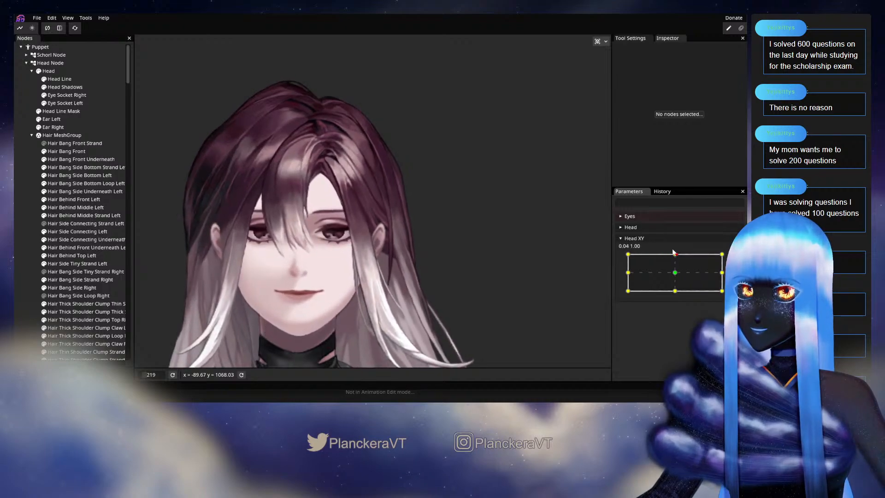
{"action": "scroll", "coordinate": [394, 167], "scroll_direction": "up", "scroll_amount": 4}
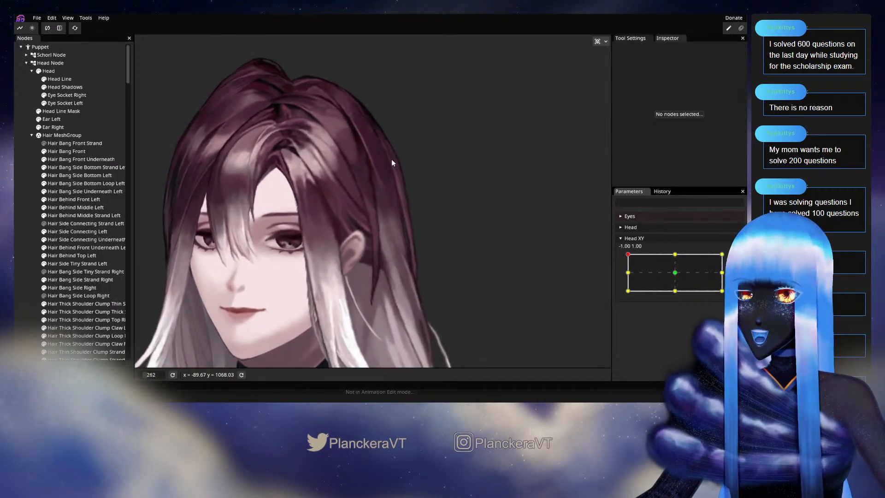
Rearm Head XY at -1.00, 1.00 and move the Hair Behind Top Left outer vertices where the crown curves down the side
{"action": "scroll", "coordinate": [400, 177], "scroll_direction": "up", "scroll_amount": 5}
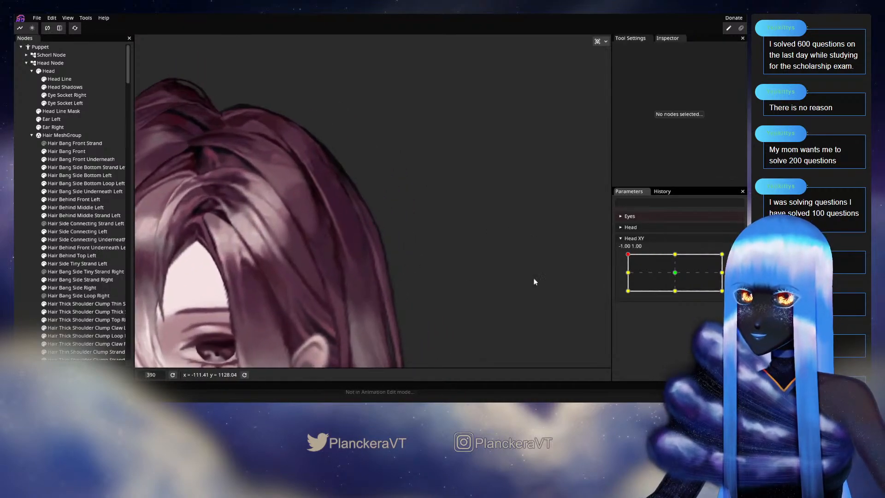
{"action": "scroll", "coordinate": [376, 236], "scroll_direction": "up", "scroll_amount": 5}
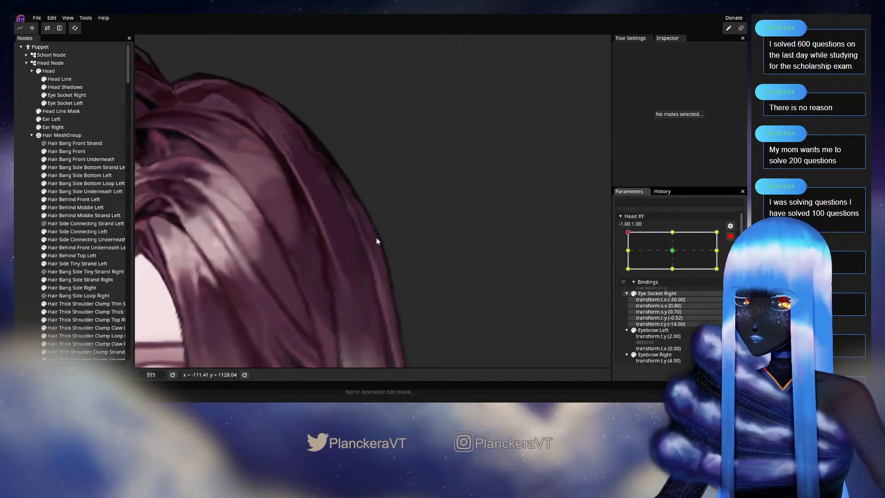
{"action": "left_click", "coordinate": [76, 256]}
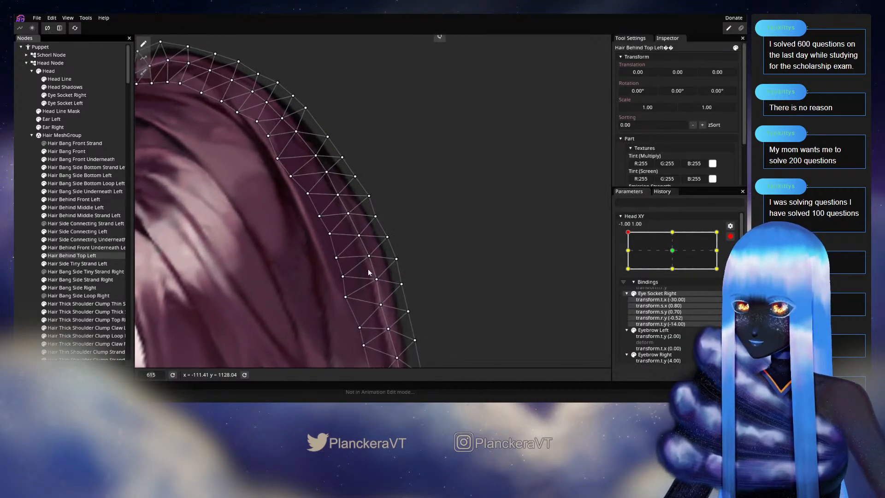
{"action": "scroll", "coordinate": [377, 253], "scroll_direction": "up", "scroll_amount": 2}
{"action": "left_click", "coordinate": [389, 240]}
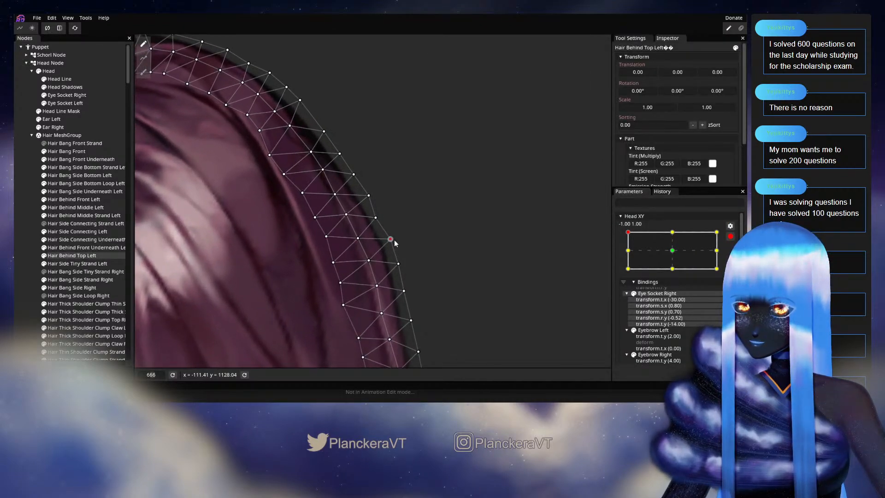
{"action": "left_click", "coordinate": [399, 264]}
{"action": "left_click_drag", "start_coordinate": [415, 263], "coordinate": [406, 235]}
{"action": "left_click_drag", "start_coordinate": [408, 272], "coordinate": [386, 253]}
{"action": "left_click", "coordinate": [394, 269]}
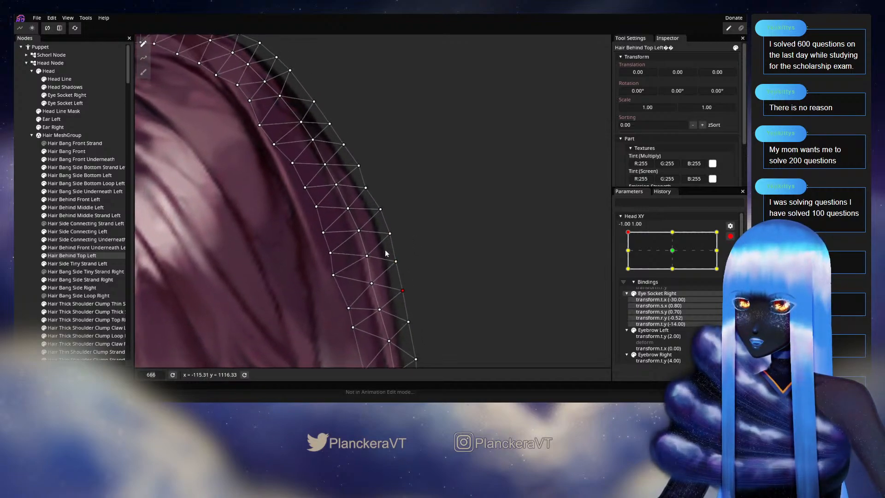
Fine-tune three neighbouring outer-edge vertices higher on the Hair Behind Top Left curve, then deselect the part
{"action": "left_click", "coordinate": [368, 187]}
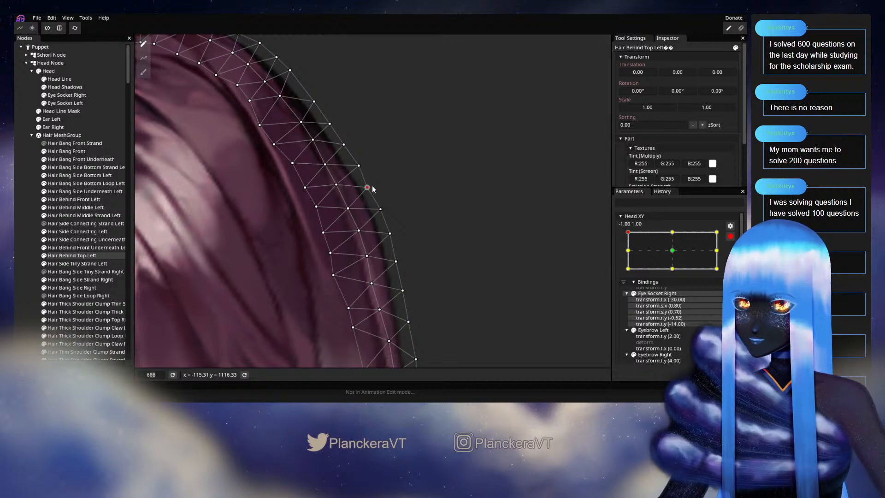
{"action": "left_click", "coordinate": [359, 231]}
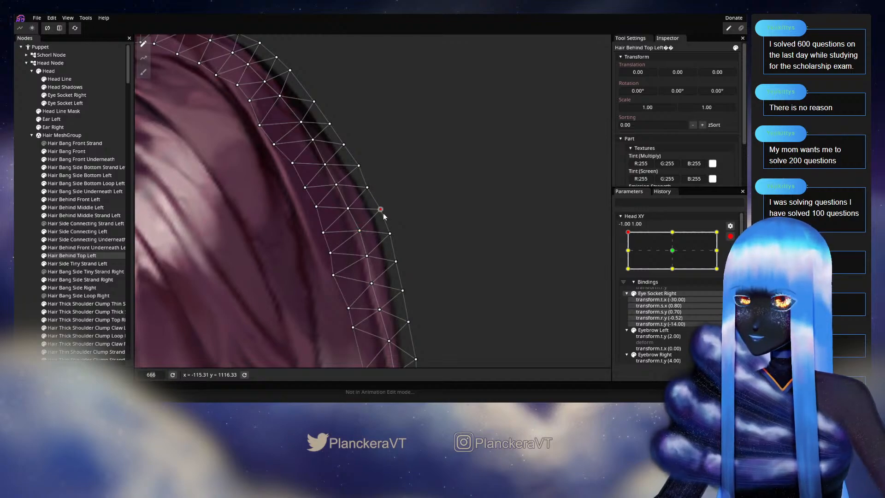
{"action": "left_click", "coordinate": [390, 234]}
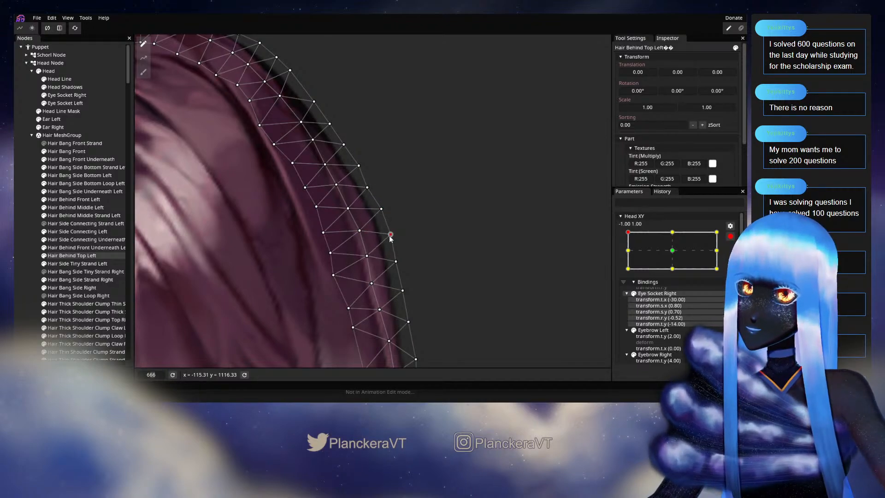
{"action": "left_click", "coordinate": [497, 257]}
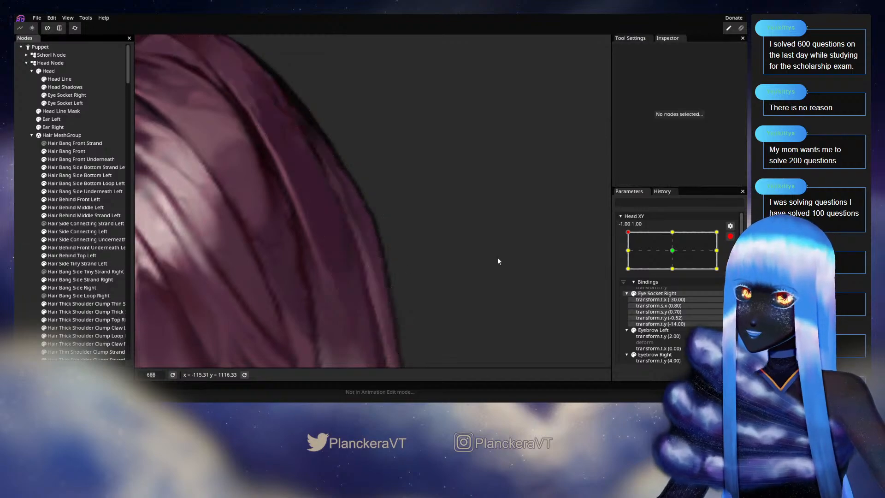
{"action": "scroll", "coordinate": [444, 259], "scroll_direction": "down", "scroll_amount": 5}
{"action": "scroll", "coordinate": [445, 261], "scroll_direction": "down", "scroll_amount": 4}
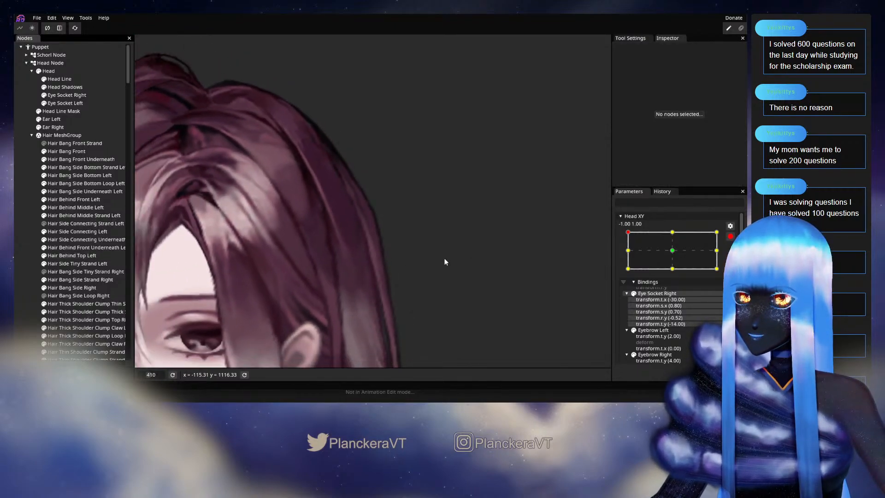
Disarm Head XY, move the head to the -1.00, 0.00 side pose, and rearm the parameter there
{"action": "scroll", "coordinate": [454, 250], "scroll_direction": "down", "scroll_amount": 4}
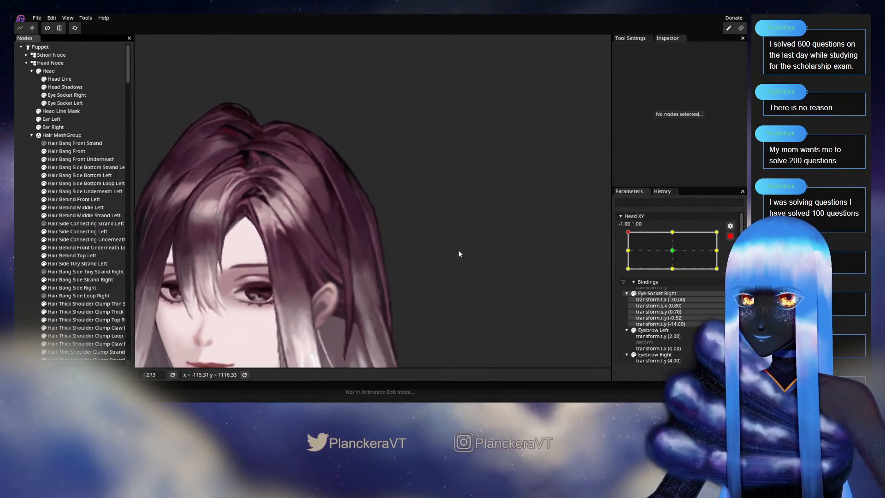
{"action": "left_click", "coordinate": [730, 236]}
{"action": "left_click_drag", "start_coordinate": [628, 255], "coordinate": [614, 272]}
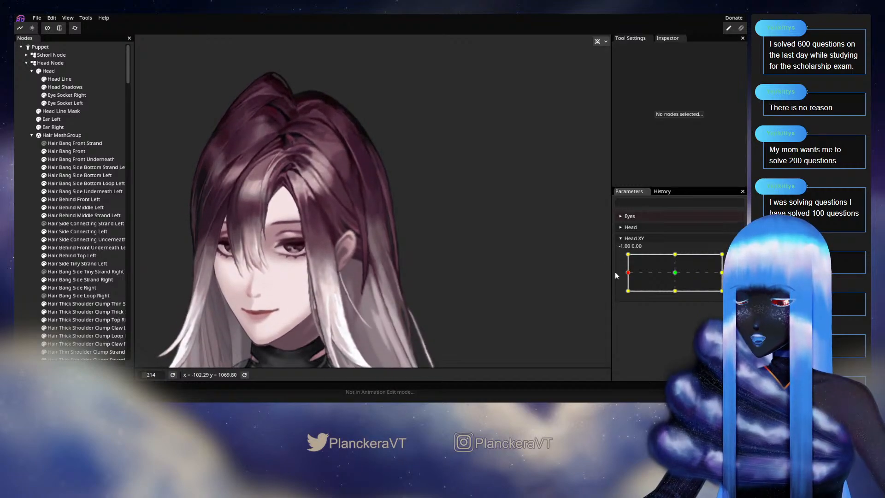
{"action": "left_click", "coordinate": [735, 258]}
Select Hair Behind Top Left and reshape its outer-edge vertices above the ear, then deselect the part
{"action": "scroll", "coordinate": [370, 229], "scroll_direction": "up", "scroll_amount": 1}
{"action": "scroll", "coordinate": [371, 228], "scroll_direction": "up", "scroll_amount": 6}
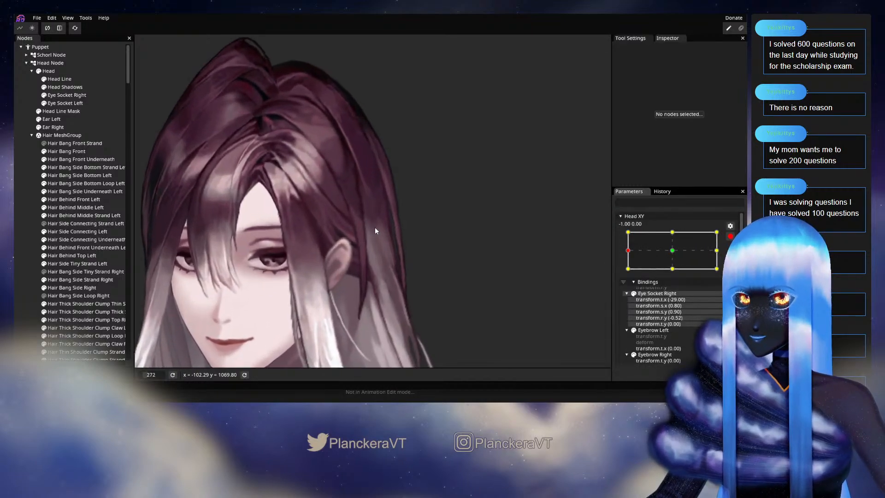
{"action": "scroll", "coordinate": [395, 249], "scroll_direction": "up", "scroll_amount": 3}
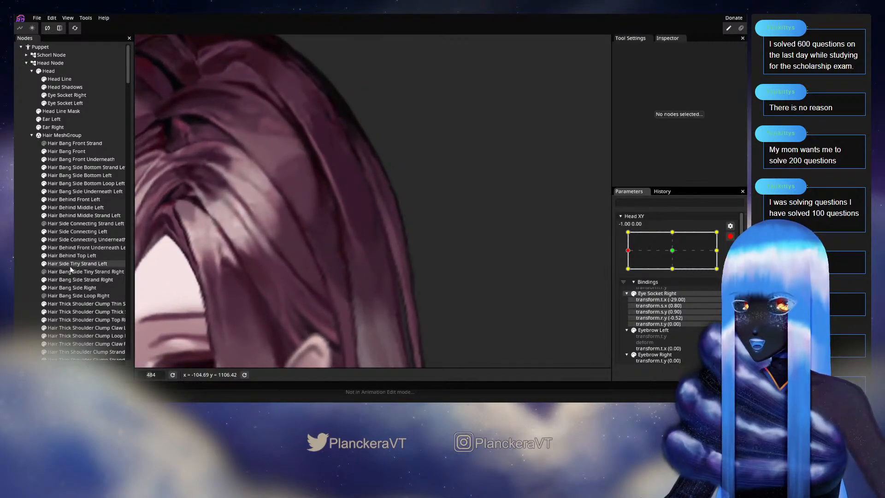
{"action": "left_click", "coordinate": [67, 256]}
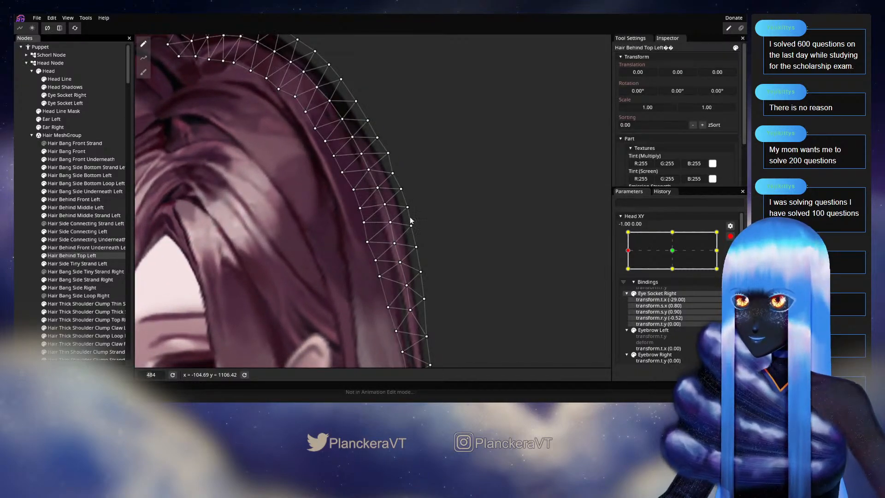
{"action": "scroll", "coordinate": [415, 213], "scroll_direction": "up", "scroll_amount": 3}
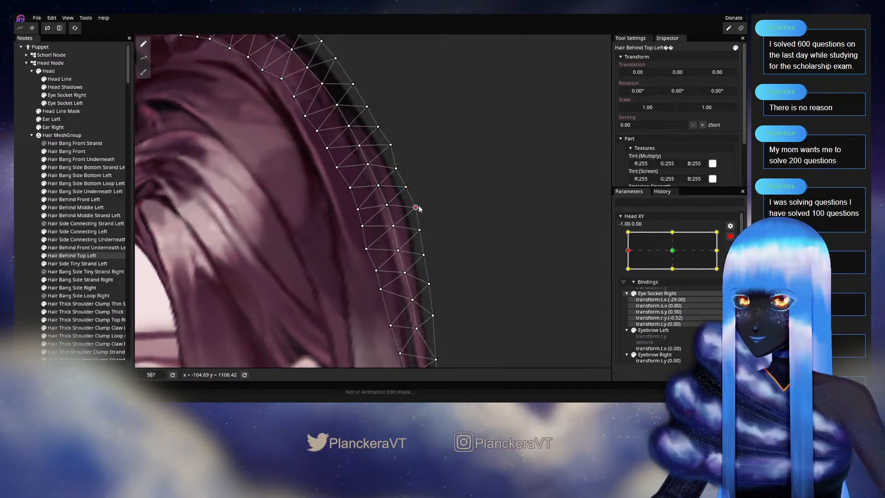
{"action": "left_click_drag", "start_coordinate": [424, 258], "coordinate": [421, 241]}
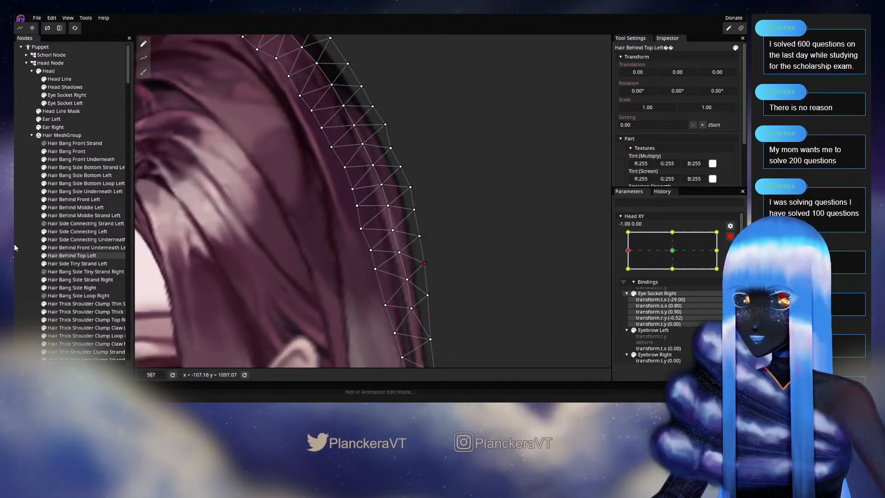
{"action": "left_click", "coordinate": [30, 241]}
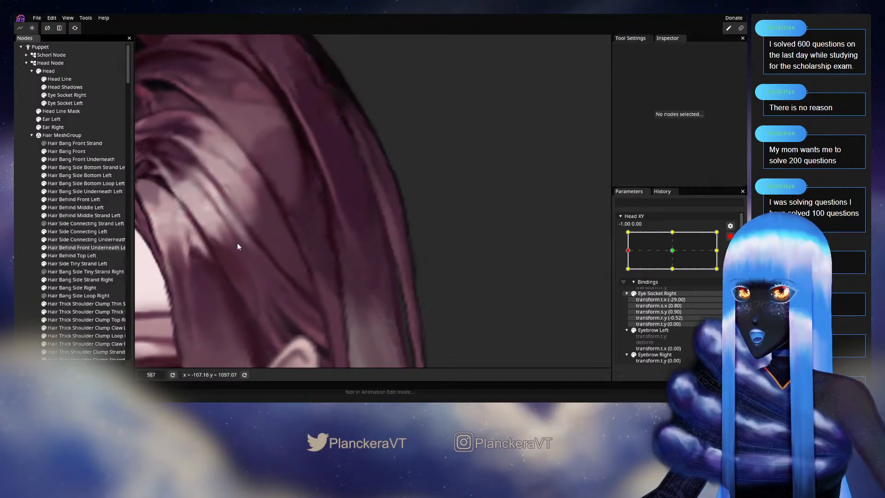
Disarm Head XY, preview the head moving between -1.00, 0.00 and -1.00, 1.00, and rearm it at -1.00, 1.00
{"action": "scroll", "coordinate": [350, 249], "scroll_direction": "down", "scroll_amount": 3}
{"action": "scroll", "coordinate": [454, 259], "scroll_direction": "down", "scroll_amount": 10}
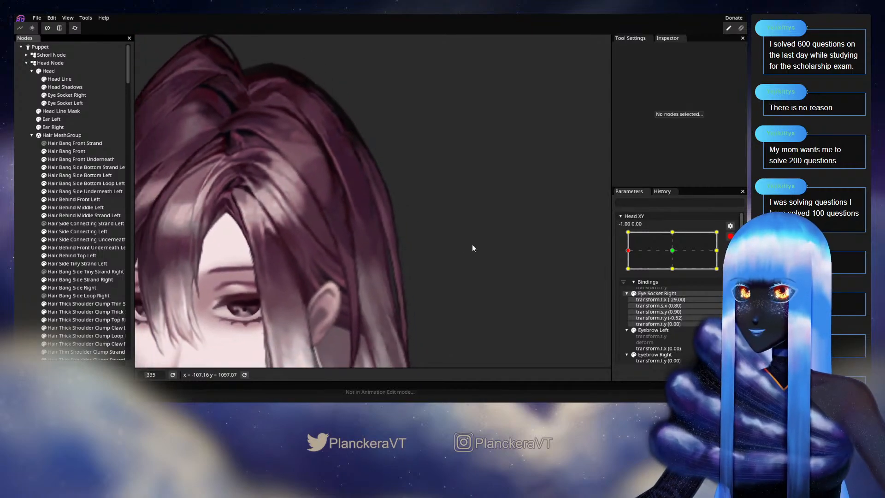
{"action": "scroll", "coordinate": [475, 244], "scroll_direction": "down", "scroll_amount": 4}
{"action": "left_click_drag", "start_coordinate": [484, 236], "coordinate": [489, 223]}
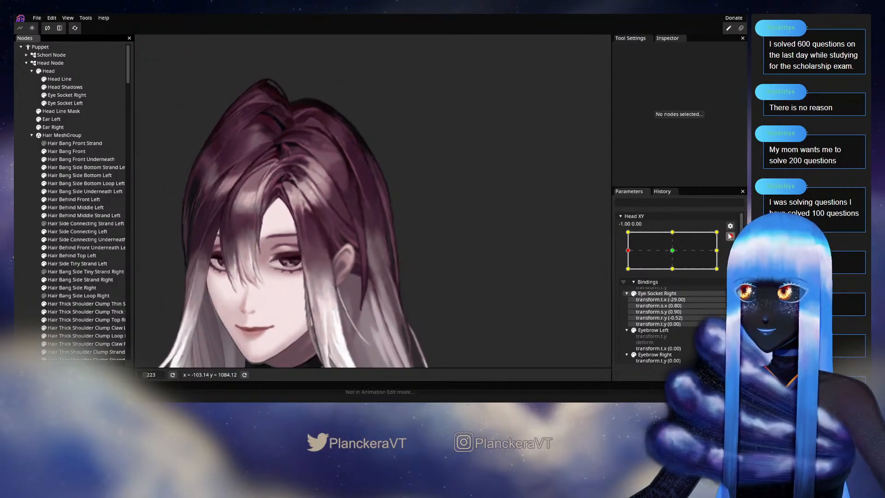
{"action": "left_click", "coordinate": [729, 236]}
{"action": "left_click_drag", "start_coordinate": [631, 273], "coordinate": [626, 257]}
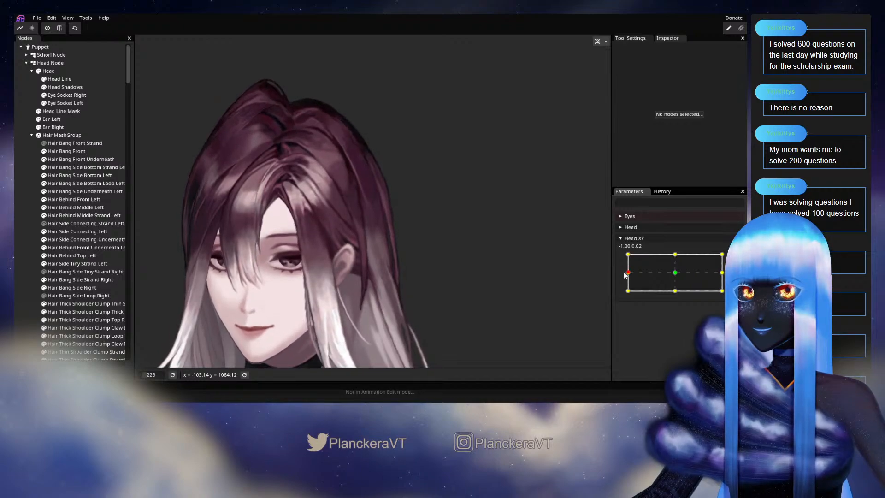
{"action": "left_click_drag", "start_coordinate": [626, 257], "coordinate": [625, 274]}
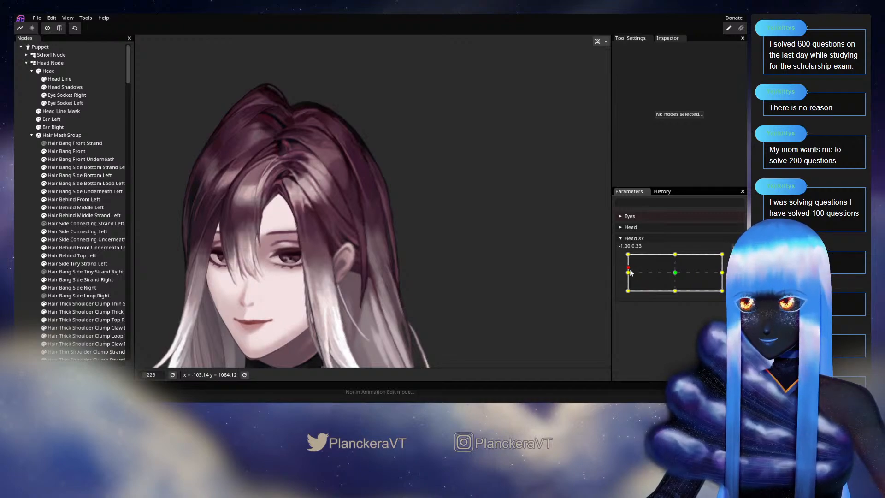
{"action": "left_click_drag", "start_coordinate": [630, 269], "coordinate": [628, 255]}
Reselect Hair Behind Top Left, nudge a middle-row vertex where the crown curves down the side, and deselect the part
{"action": "scroll", "coordinate": [367, 212], "scroll_direction": "up", "scroll_amount": 5}
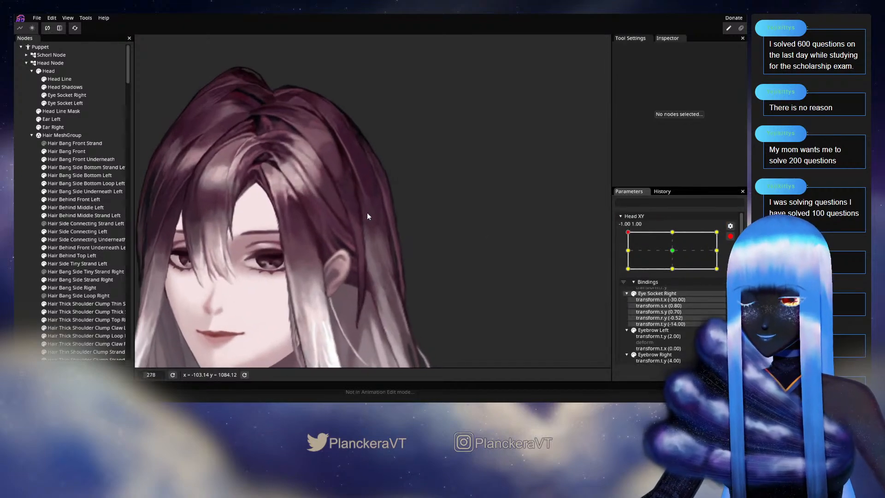
{"action": "scroll", "coordinate": [375, 251], "scroll_direction": "up", "scroll_amount": 5}
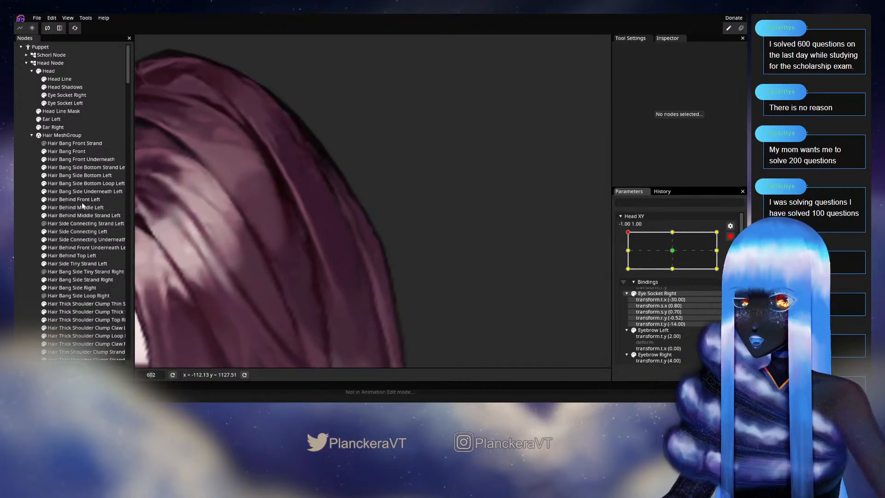
{"action": "left_click", "coordinate": [68, 254]}
{"action": "scroll", "coordinate": [377, 233], "scroll_direction": "up", "scroll_amount": 1}
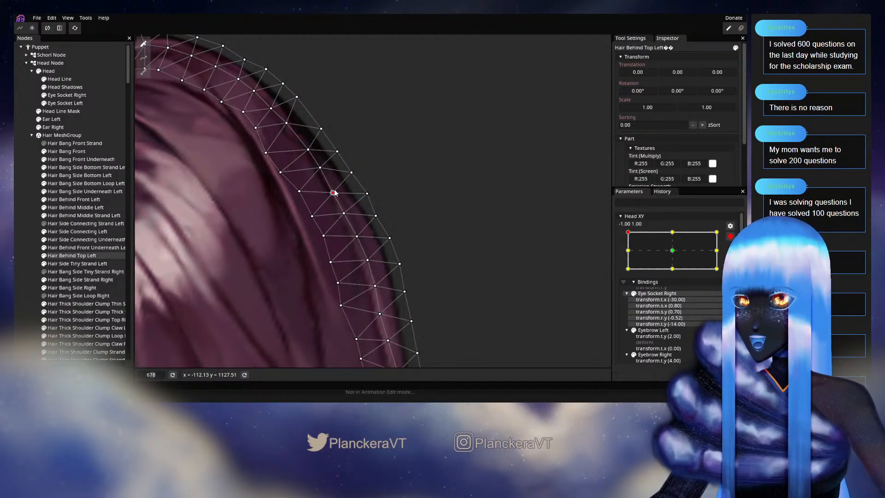
{"action": "left_click_drag", "start_coordinate": [334, 190], "coordinate": [335, 190]}
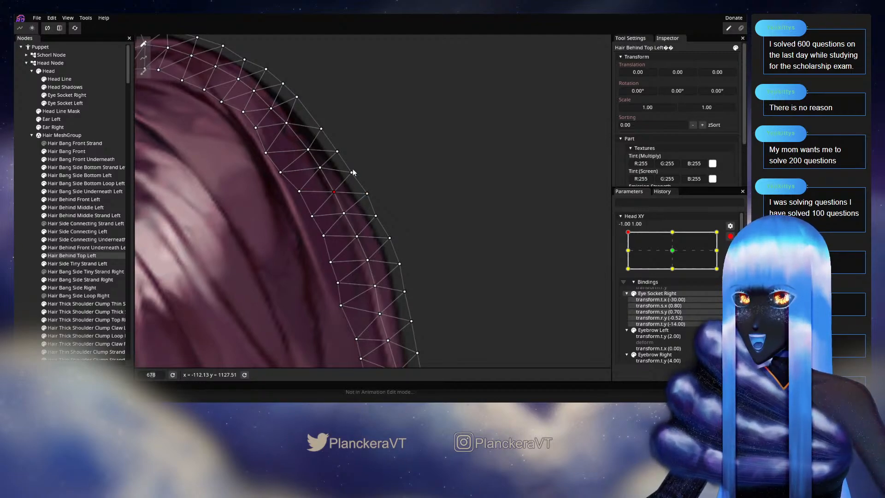
{"action": "left_click", "coordinate": [18, 242]}
Disarm Head XY, preview the hair outline around the upper corner pose, and rearm the parameter at -1.00, 1.00
{"action": "scroll", "coordinate": [411, 264], "scroll_direction": "down", "scroll_amount": 2}
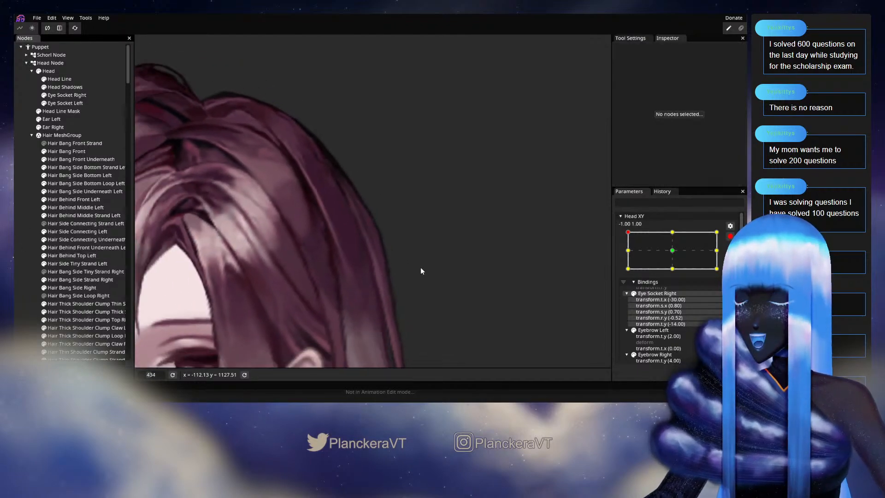
{"action": "scroll", "coordinate": [420, 271], "scroll_direction": "down", "scroll_amount": 3}
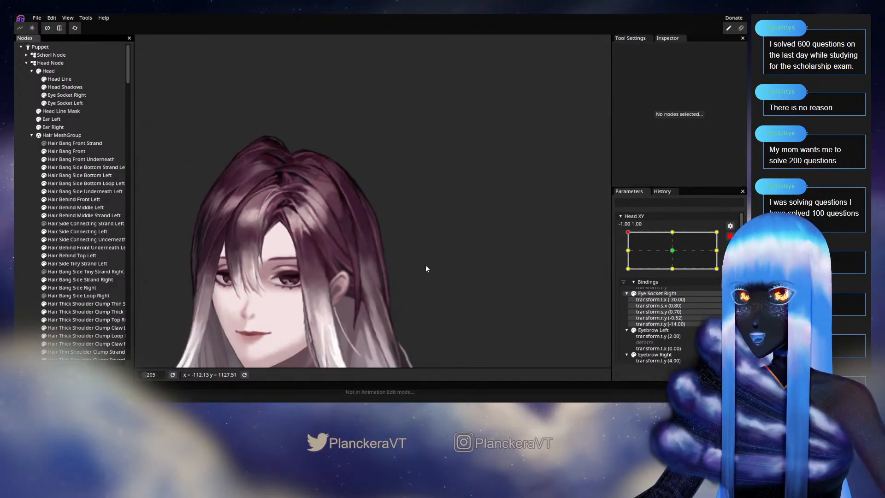
{"action": "scroll", "coordinate": [426, 266], "scroll_direction": "down", "scroll_amount": 1}
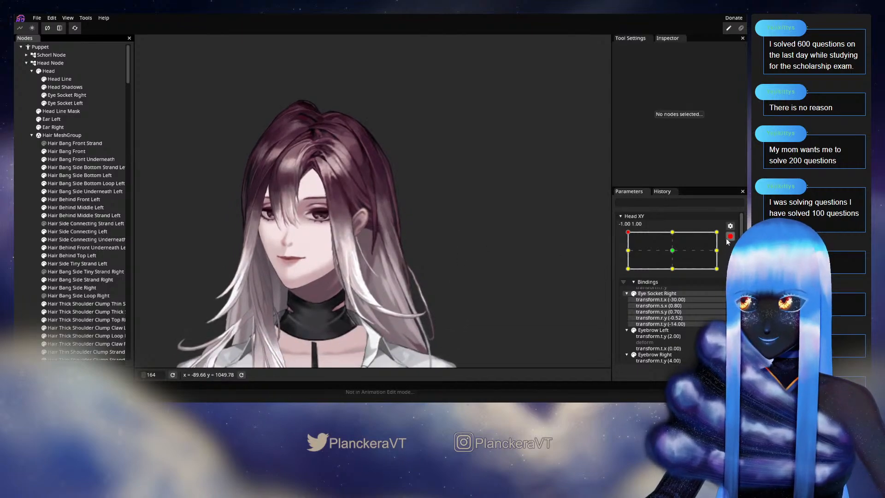
{"action": "left_click", "coordinate": [728, 238]}
{"action": "mouse_move", "coordinate": [627, 258]}
{"action": "left_mouse_down"}
{"action": "mouse_move", "coordinate": [628, 276]}
{"action": "mouse_move", "coordinate": [627, 253]}
{"action": "left_mouse_up"}
{"action": "left_click", "coordinate": [734, 258]}
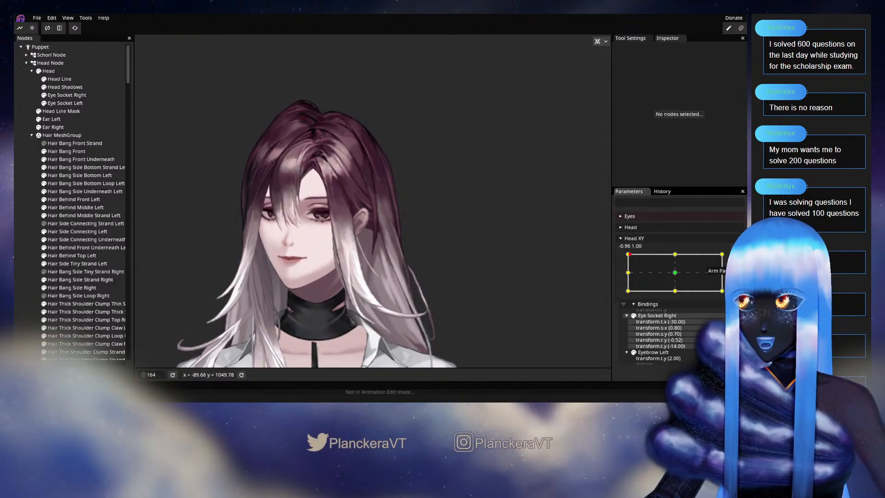
Reselect Hair Behind Top Left and adjust an outer-edge vertex on the crown's side curve, then deselect the part
{"action": "scroll", "coordinate": [400, 205], "scroll_direction": "up", "scroll_amount": 3}
{"action": "scroll", "coordinate": [399, 203], "scroll_direction": "up", "scroll_amount": 7}
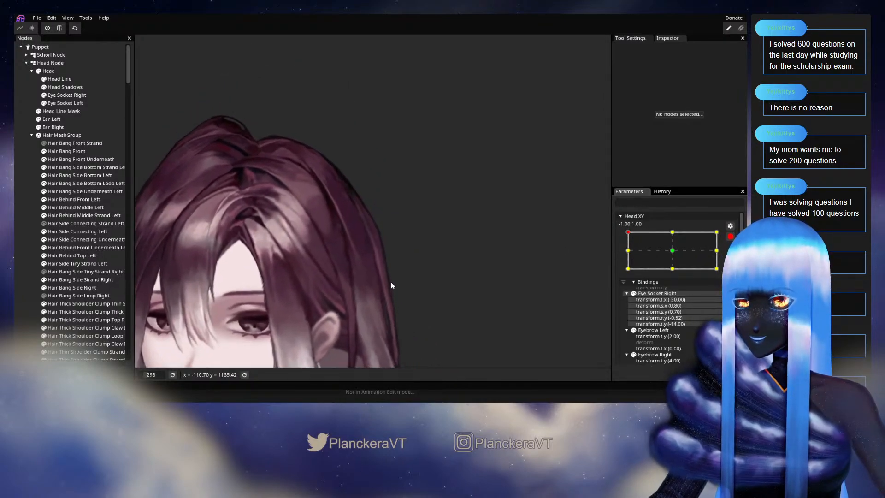
{"action": "scroll", "coordinate": [393, 275], "scroll_direction": "up", "scroll_amount": 3}
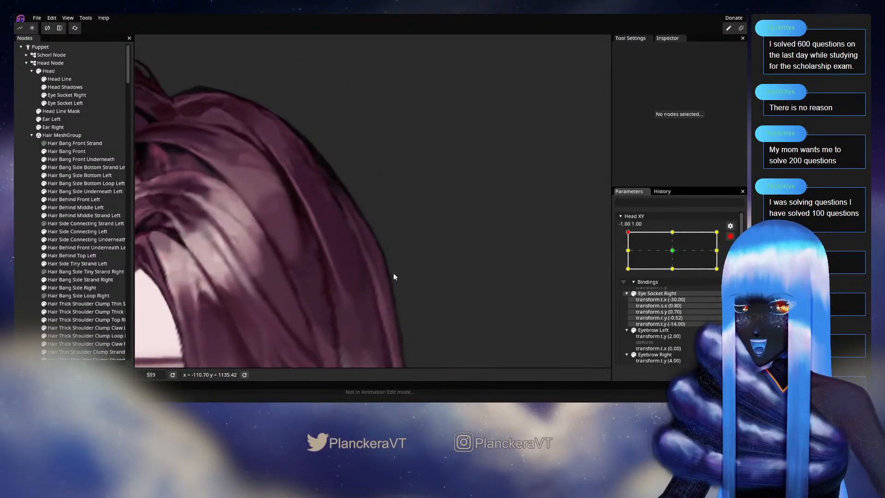
{"action": "left_click", "coordinate": [81, 257]}
{"action": "scroll", "coordinate": [390, 236], "scroll_direction": "up", "scroll_amount": 2}
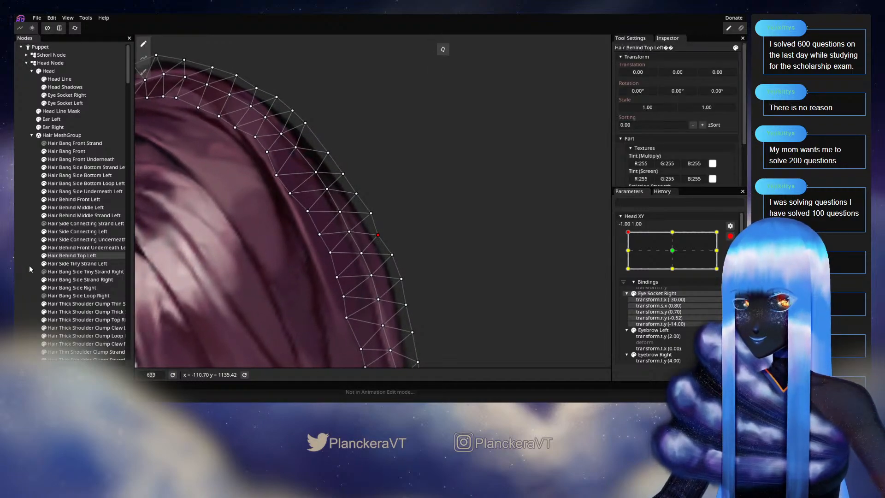
{"action": "left_click", "coordinate": [421, 290]}
Disarm Head XY, preview the head moving from -1.00, 1.00 down to -1.00, 0.00, and rearm it there
{"action": "scroll", "coordinate": [422, 289], "scroll_direction": "down", "scroll_amount": 6}
{"action": "scroll", "coordinate": [436, 284], "scroll_direction": "down", "scroll_amount": 5}
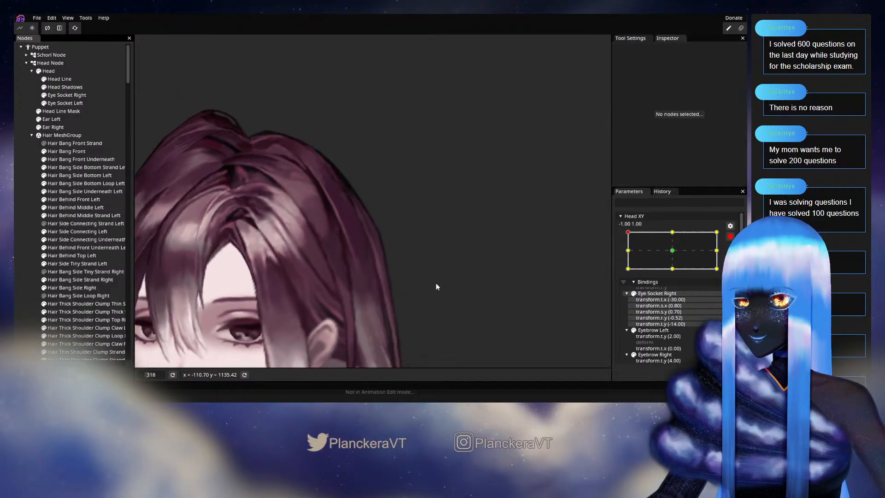
{"action": "left_click_drag", "start_coordinate": [442, 295], "coordinate": [451, 251]}
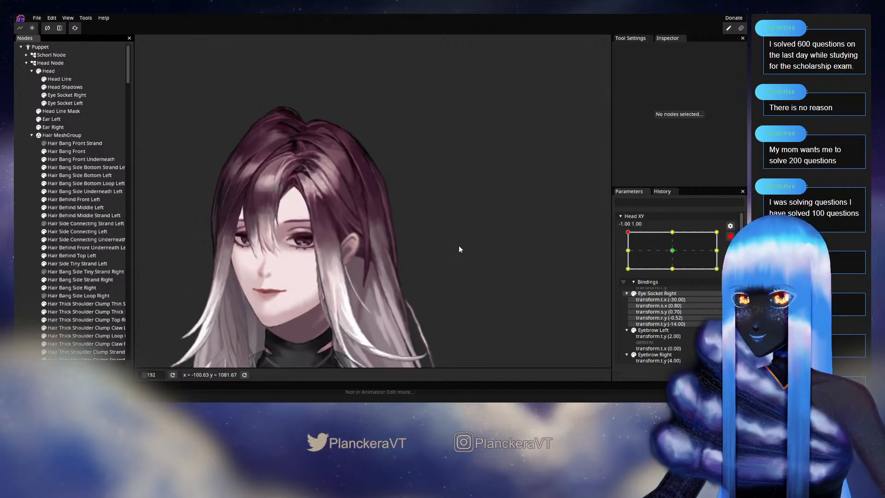
{"action": "left_click", "coordinate": [729, 236]}
{"action": "left_click_drag", "start_coordinate": [633, 254], "coordinate": [626, 271]}
{"action": "mouse_move", "coordinate": [627, 275]}
{"action": "left_mouse_down"}
{"action": "mouse_move", "coordinate": [639, 256]}
{"action": "mouse_move", "coordinate": [679, 275]}
{"action": "mouse_move", "coordinate": [626, 275]}
{"action": "left_mouse_up"}
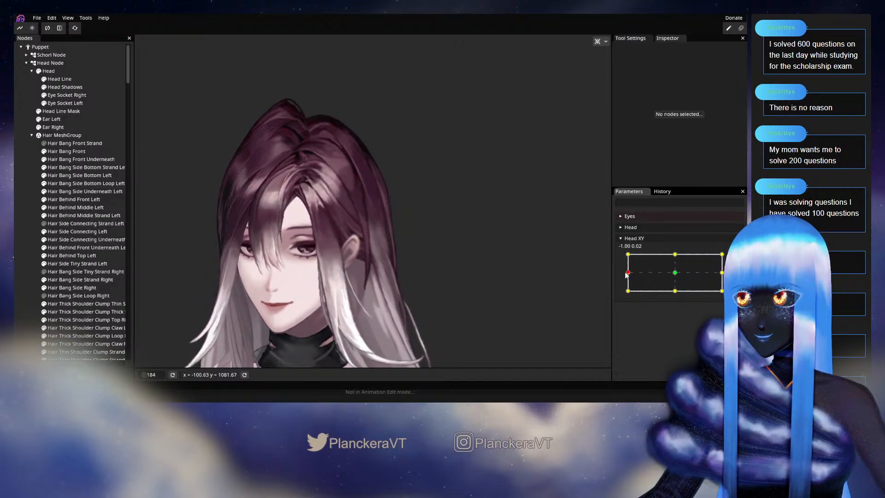
{"action": "left_click", "coordinate": [735, 259]}
Smooth the side curve of Hair Behind Top Left by adjusting its outer-edge and middle-row vertices, then deselect the part
{"action": "scroll", "coordinate": [388, 226], "scroll_direction": "up", "scroll_amount": 8}
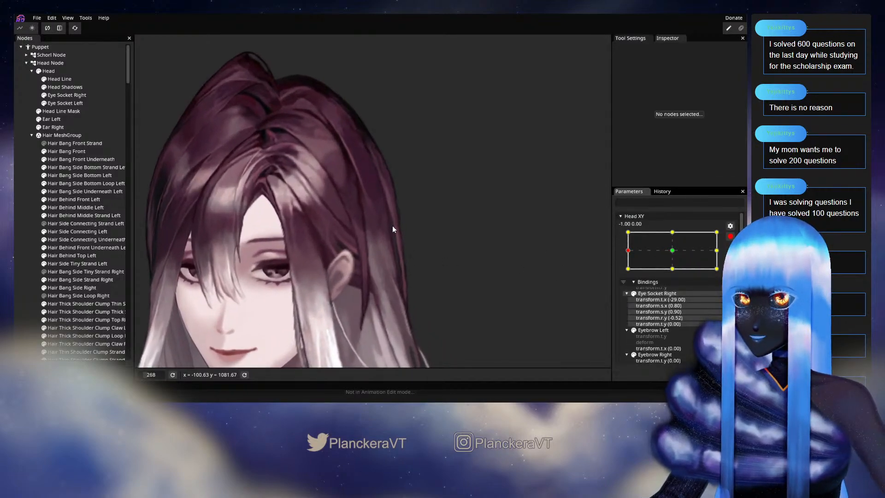
{"action": "scroll", "coordinate": [330, 288], "scroll_direction": "up", "scroll_amount": 8}
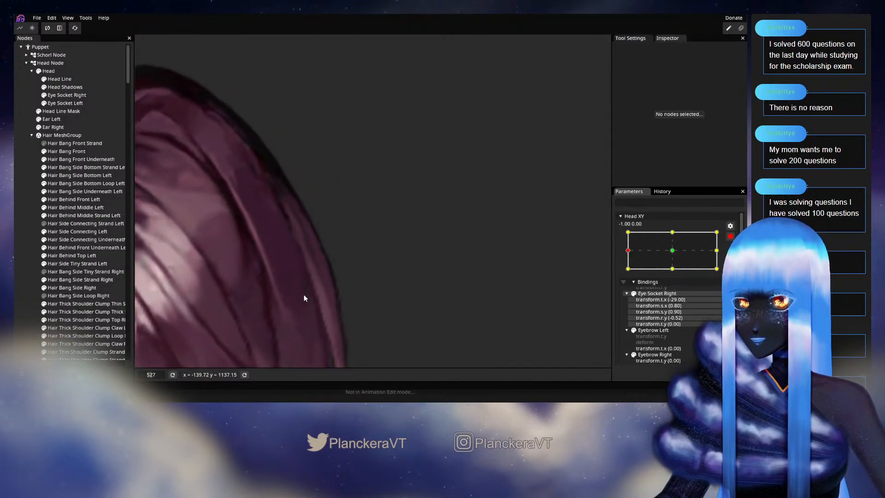
{"action": "scroll", "coordinate": [348, 269], "scroll_direction": "up", "scroll_amount": 3}
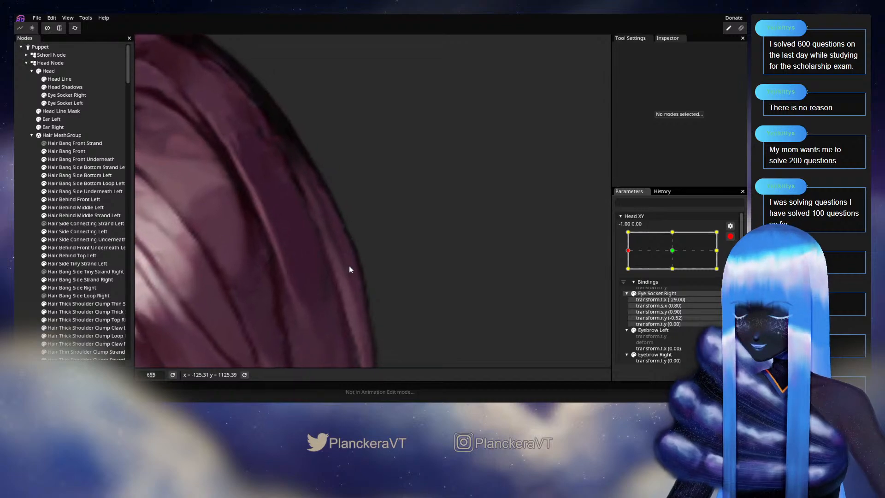
{"action": "left_click", "coordinate": [80, 257]}
{"action": "scroll", "coordinate": [338, 246], "scroll_direction": "up", "scroll_amount": 3}
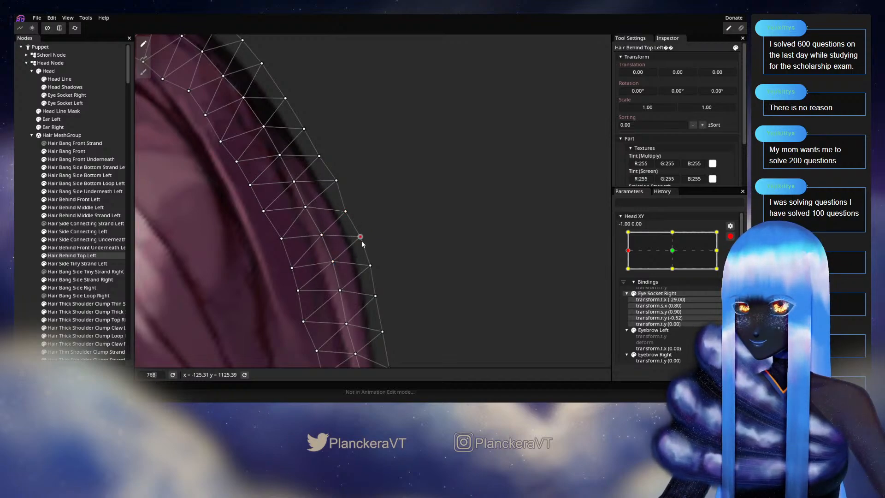
{"action": "left_click_drag", "start_coordinate": [390, 262], "coordinate": [386, 223]}
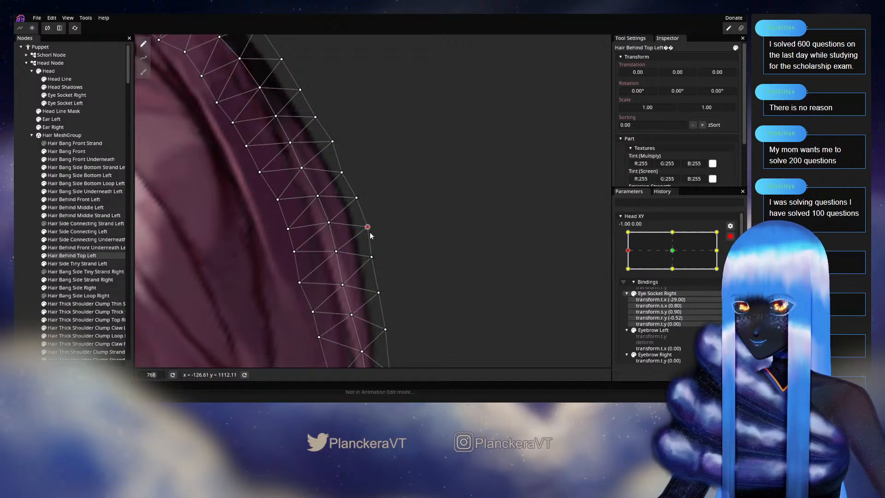
{"action": "mouse_move", "coordinate": [377, 260]}
{"action": "left_mouse_down"}
{"action": "mouse_move", "coordinate": [389, 233]}
{"action": "mouse_move", "coordinate": [383, 250]}
{"action": "left_mouse_up"}
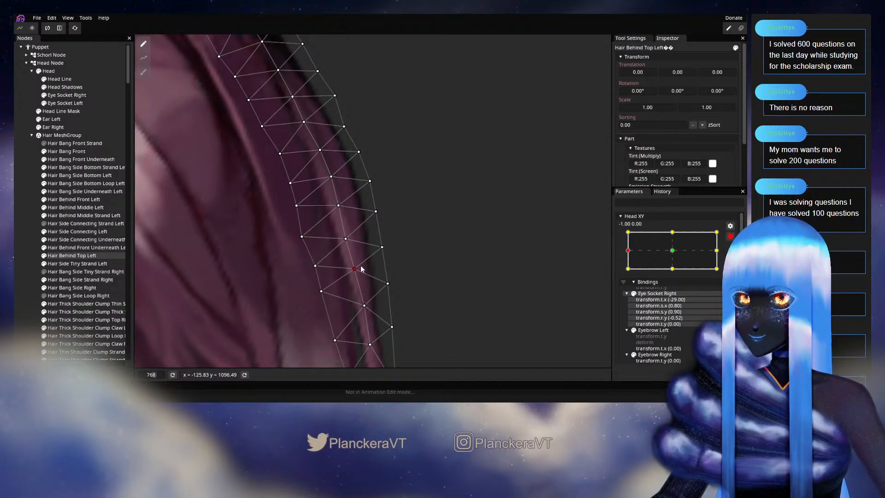
{"action": "left_click", "coordinate": [17, 242]}
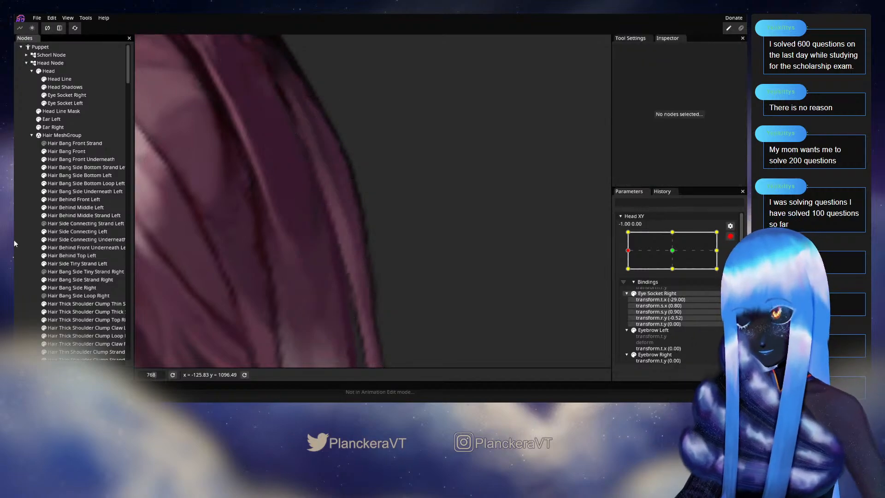
{"action": "scroll", "coordinate": [386, 261], "scroll_direction": "down", "scroll_amount": 2}
{"action": "scroll", "coordinate": [386, 265], "scroll_direction": "down", "scroll_amount": 8}
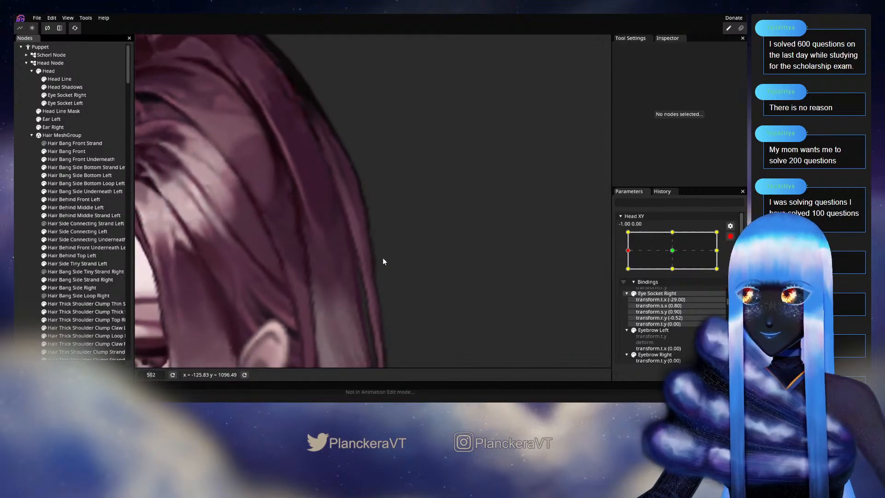
{"action": "scroll", "coordinate": [395, 260], "scroll_direction": "down", "scroll_amount": 4}
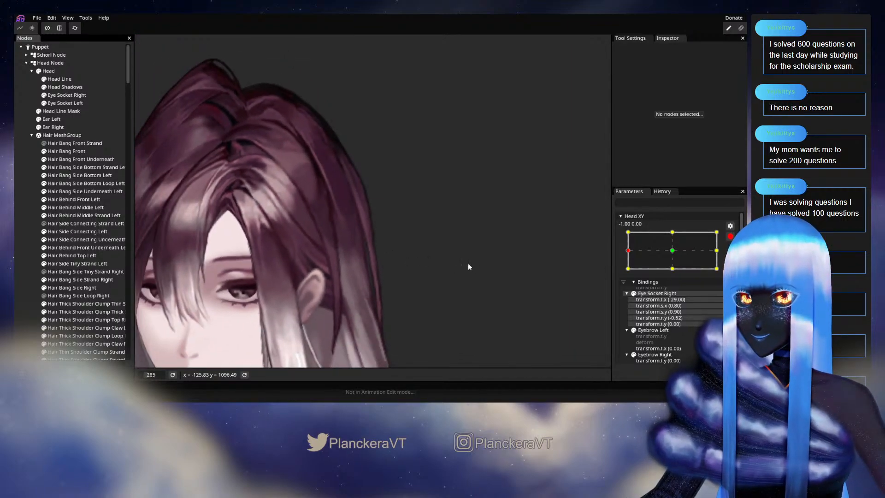
Disarm Head XY, preview the head moving from -1.00, 0.00 up to -1.00, 1.00, and rearm it there
{"action": "left_click", "coordinate": [730, 237]}
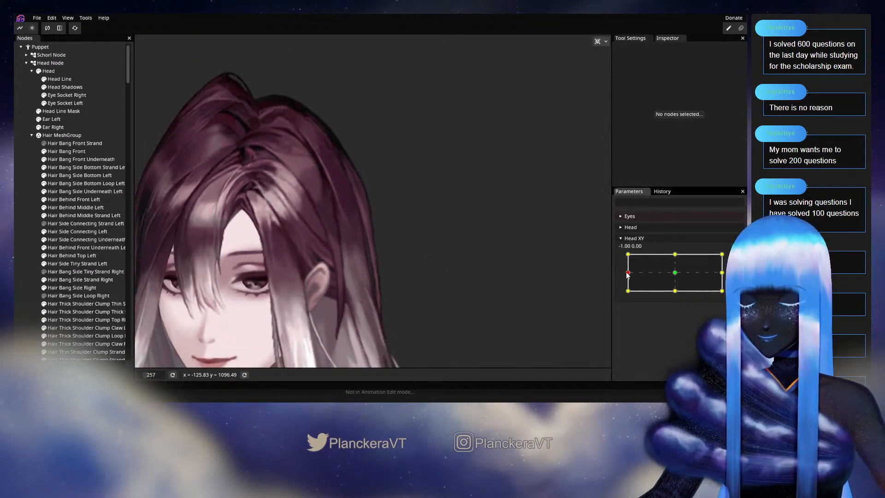
{"action": "left_click_drag", "start_coordinate": [627, 275], "coordinate": [622, 255]}
{"action": "scroll", "coordinate": [342, 265], "scroll_direction": "up", "scroll_amount": 6}
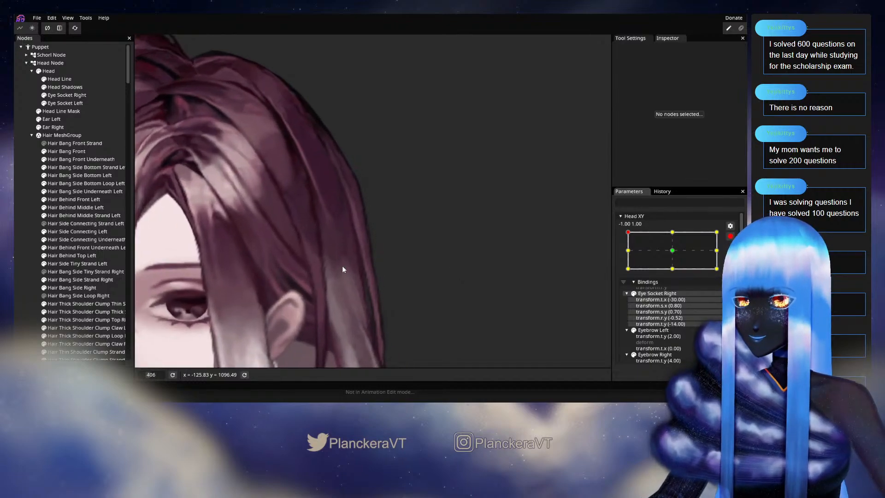
Adjust the lower outer-edge area of the Hair Behind Top Left mesh above the ear, then deselect the part
{"action": "scroll", "coordinate": [345, 273], "scroll_direction": "up", "scroll_amount": 3}
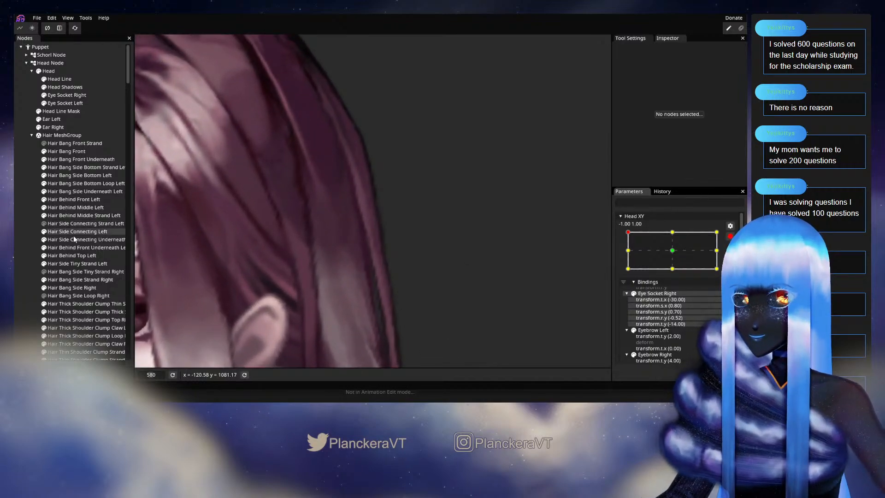
{"action": "left_click", "coordinate": [76, 256]}
{"action": "scroll", "coordinate": [281, 264], "scroll_direction": "up", "scroll_amount": 2}
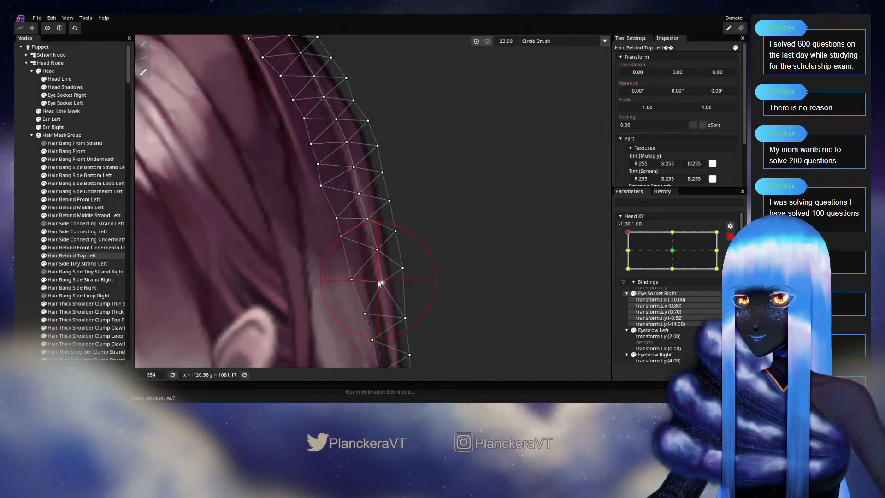
{"action": "left_click", "coordinate": [399, 259]}
{"action": "scroll", "coordinate": [464, 275], "scroll_direction": "down", "scroll_amount": 5}
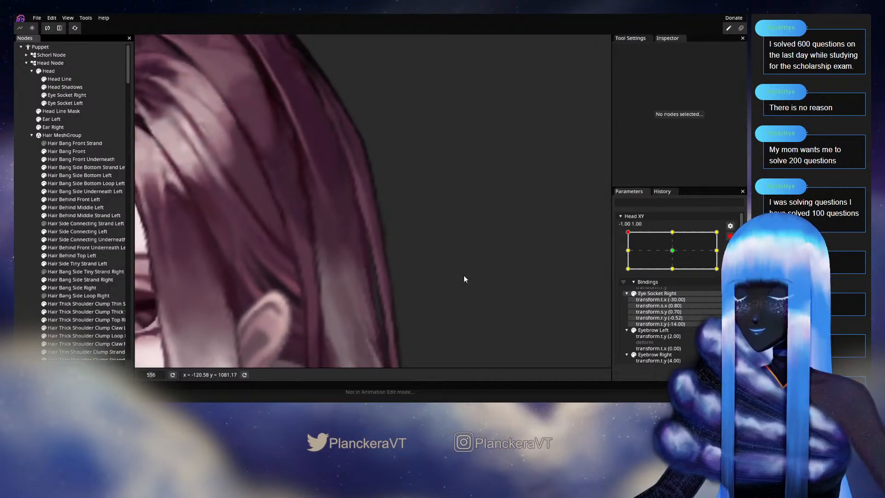
{"action": "scroll", "coordinate": [468, 281], "scroll_direction": "down", "scroll_amount": 5}
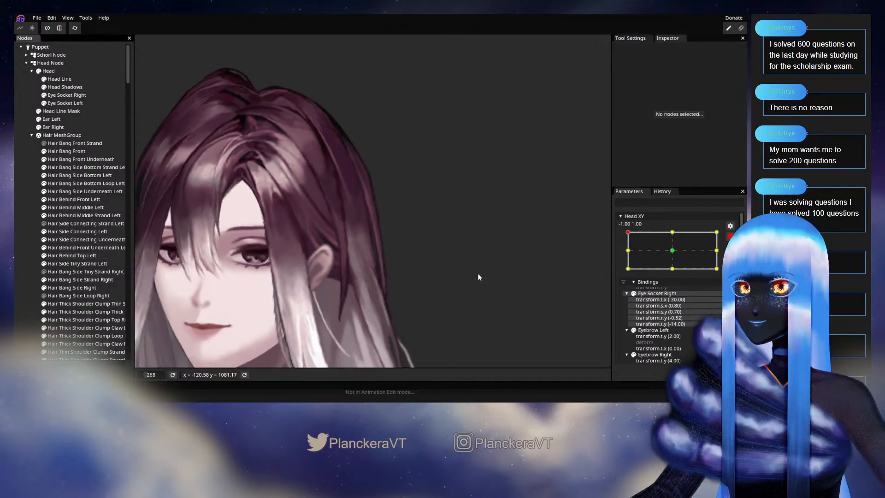
Disarm Head XY, preview the full hair outline between -1.00, 1.00 and -1.00, 0.31, and rearm it at -1.00, 1.00
{"action": "scroll", "coordinate": [489, 258], "scroll_direction": "down", "scroll_amount": 2}
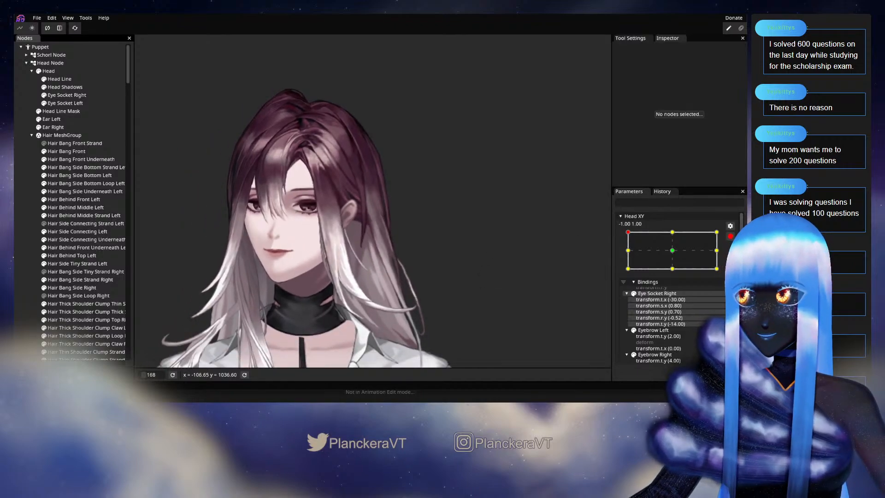
{"action": "left_click_drag", "start_coordinate": [627, 258], "coordinate": [627, 257]}
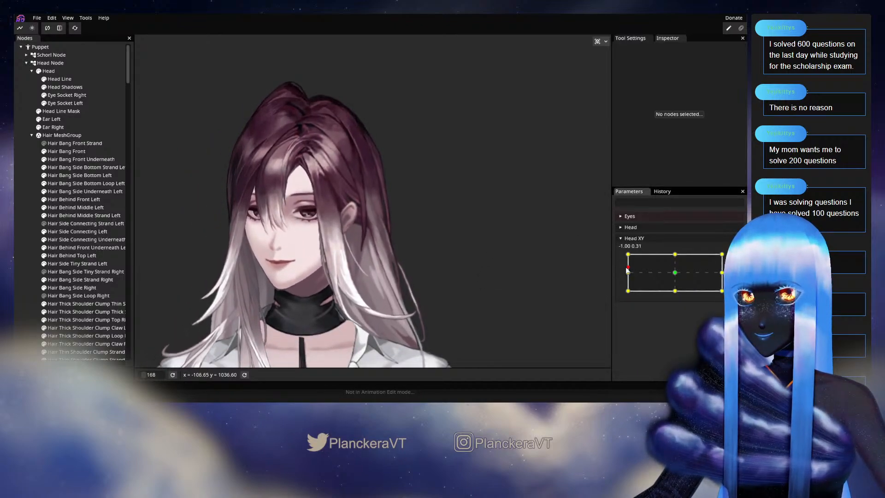
{"action": "mouse_move", "coordinate": [628, 256]}
{"action": "left_mouse_down"}
{"action": "mouse_move", "coordinate": [629, 274]}
{"action": "mouse_move", "coordinate": [628, 256]}
{"action": "left_mouse_up"}
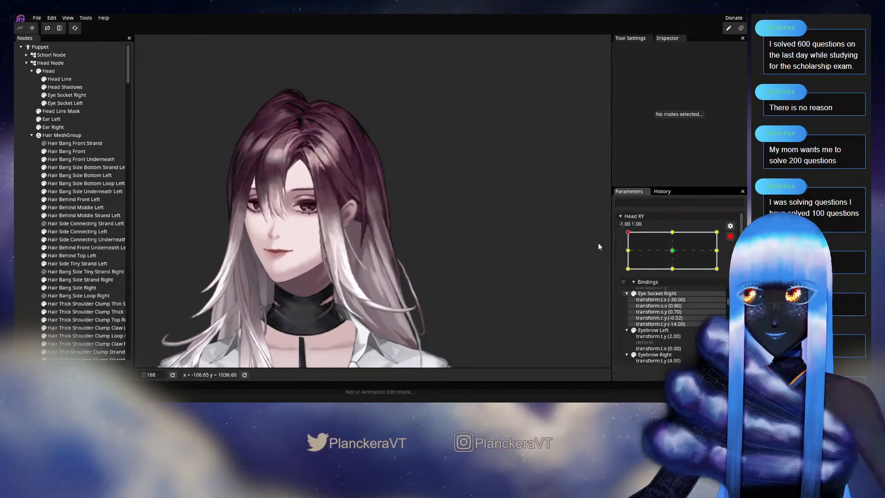
Reselect Hair Behind Top Left, move an inner-edge vertex above the ear slightly upward, then deselect the part
{"action": "scroll", "coordinate": [405, 210], "scroll_direction": "up", "scroll_amount": 5}
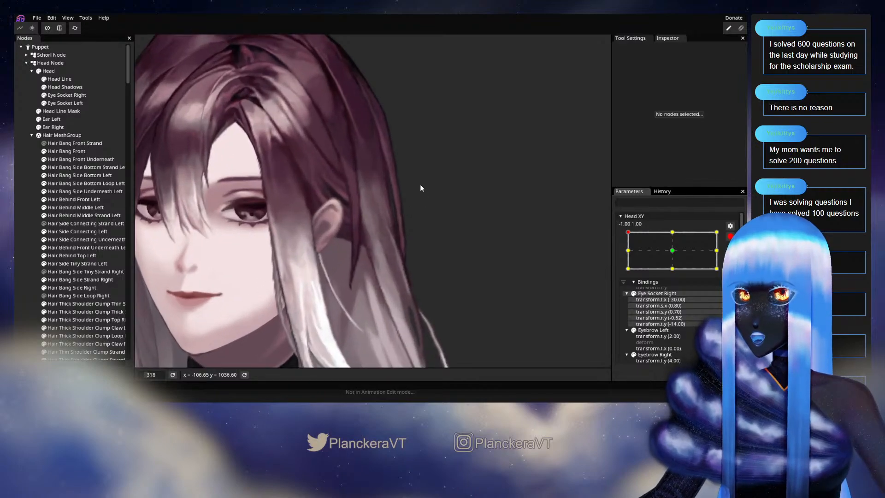
{"action": "scroll", "coordinate": [375, 270], "scroll_direction": "up", "scroll_amount": 4}
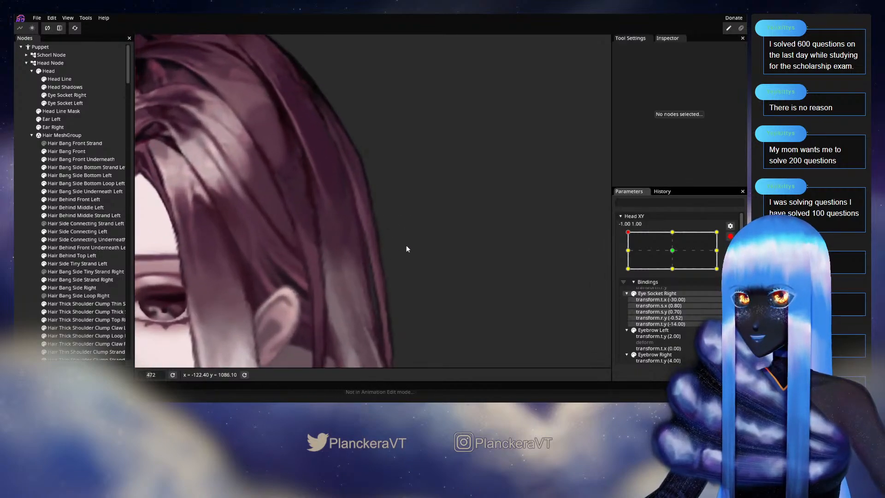
{"action": "scroll", "coordinate": [406, 249], "scroll_direction": "up", "scroll_amount": 2}
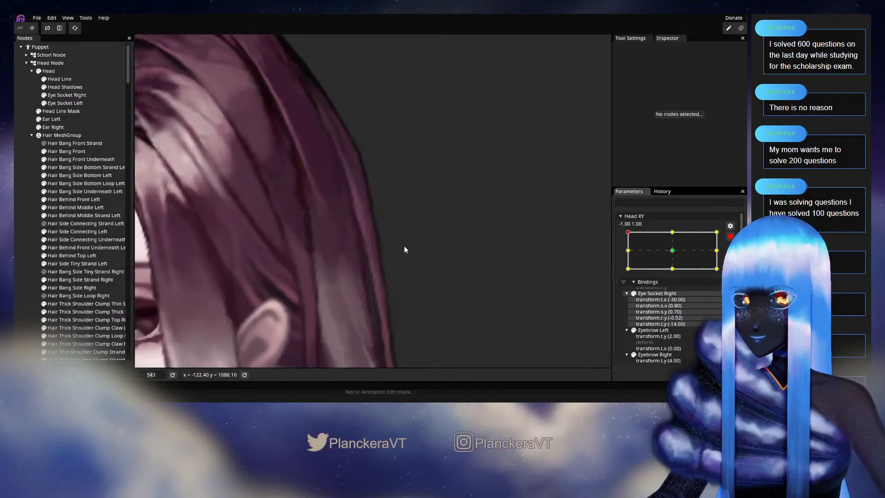
{"action": "left_click", "coordinate": [72, 256]}
{"action": "scroll", "coordinate": [356, 212], "scroll_direction": "up", "scroll_amount": 2}
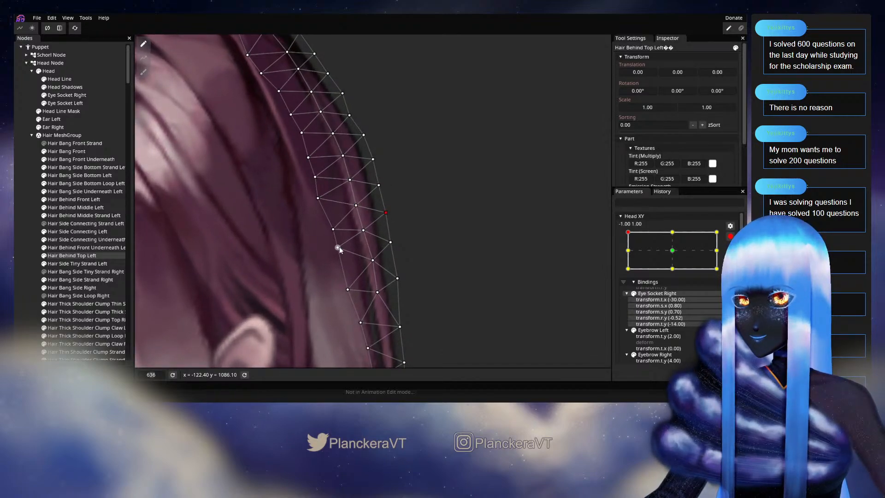
{"action": "left_click_drag", "start_coordinate": [333, 229], "coordinate": [332, 222]}
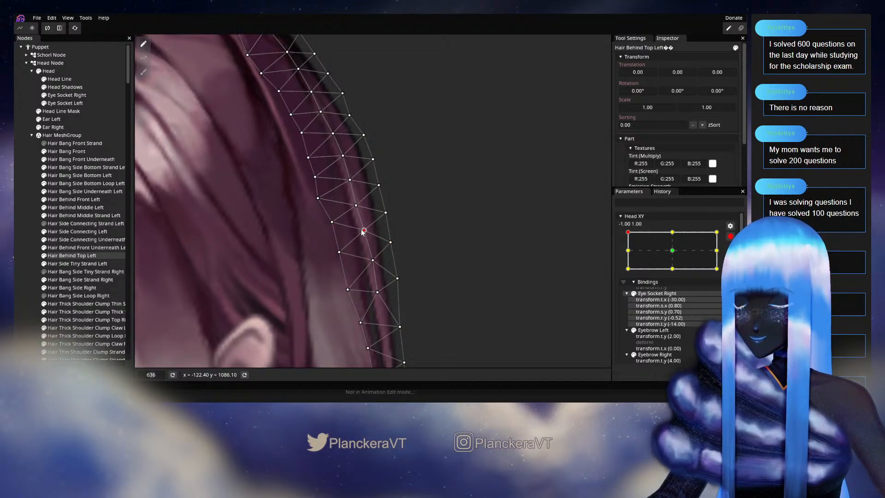
{"action": "left_click", "coordinate": [24, 237]}
{"action": "scroll", "coordinate": [460, 258], "scroll_direction": "down", "scroll_amount": 5}
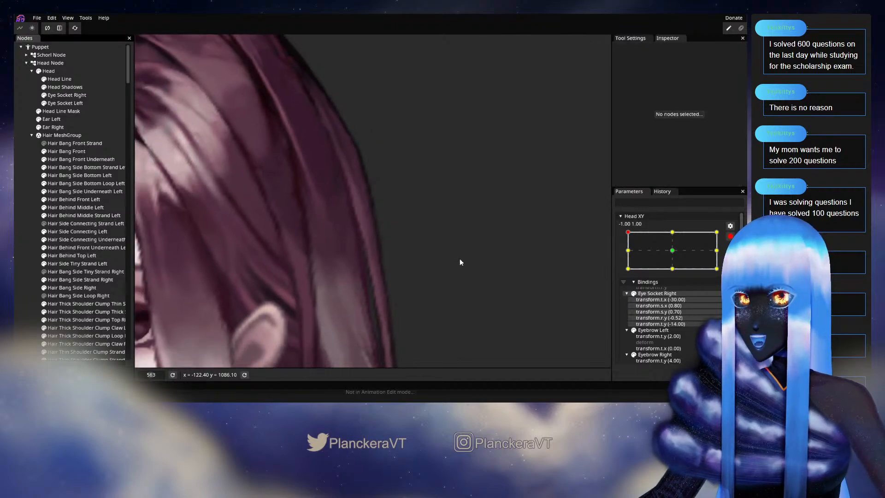
Disarm Head XY and preview the hair outline from -1.00, 1.00 through -0.58, 0.25 to -0.03, 1.00
{"action": "scroll", "coordinate": [470, 246], "scroll_direction": "down", "scroll_amount": 5}
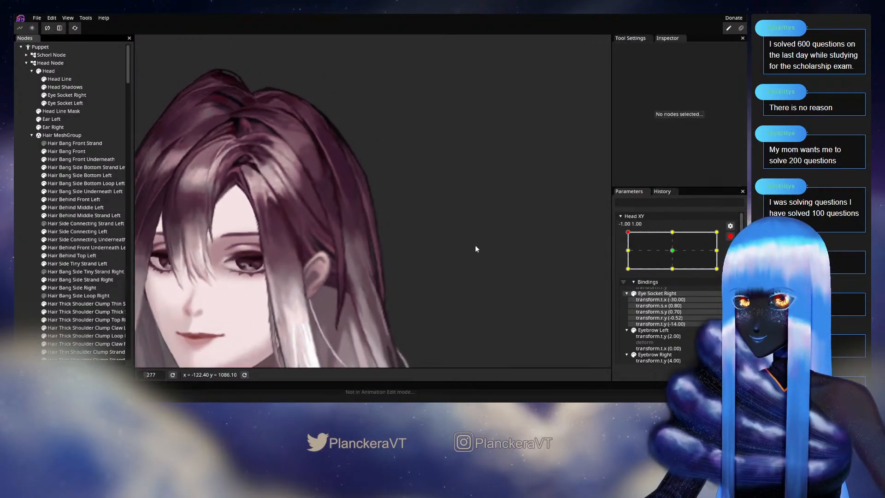
{"action": "scroll", "coordinate": [480, 248], "scroll_direction": "down", "scroll_amount": 1}
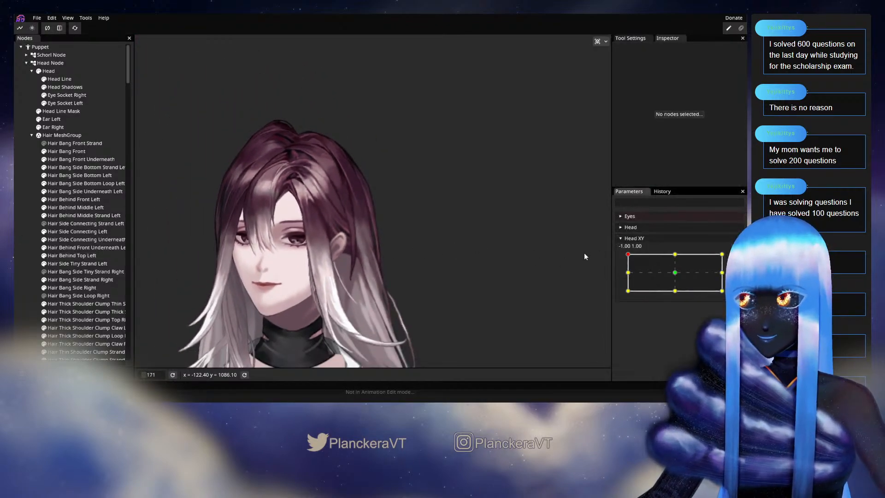
{"action": "left_click_drag", "start_coordinate": [627, 258], "coordinate": [629, 274]}
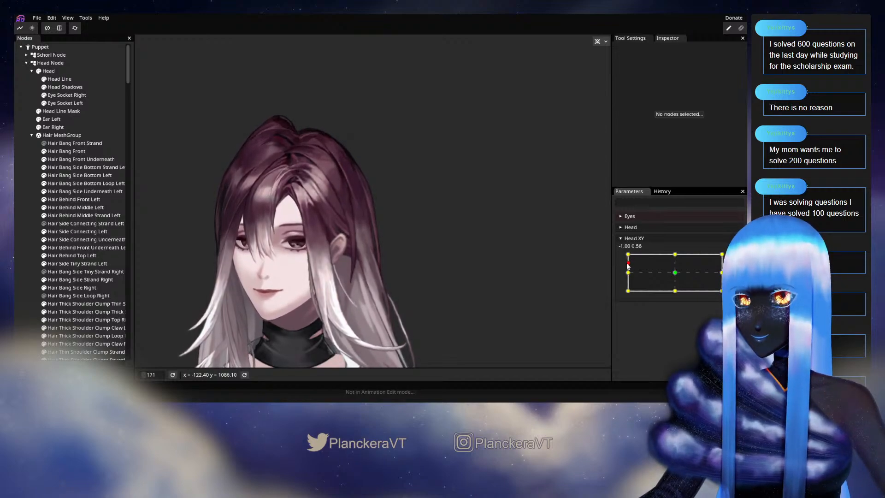
{"action": "left_click_drag", "start_coordinate": [628, 274], "coordinate": [648, 270]}
{"action": "scroll", "coordinate": [222, 259], "scroll_direction": "up", "scroll_amount": 5}
{"action": "left_click_drag", "start_coordinate": [225, 259], "coordinate": [398, 241]}
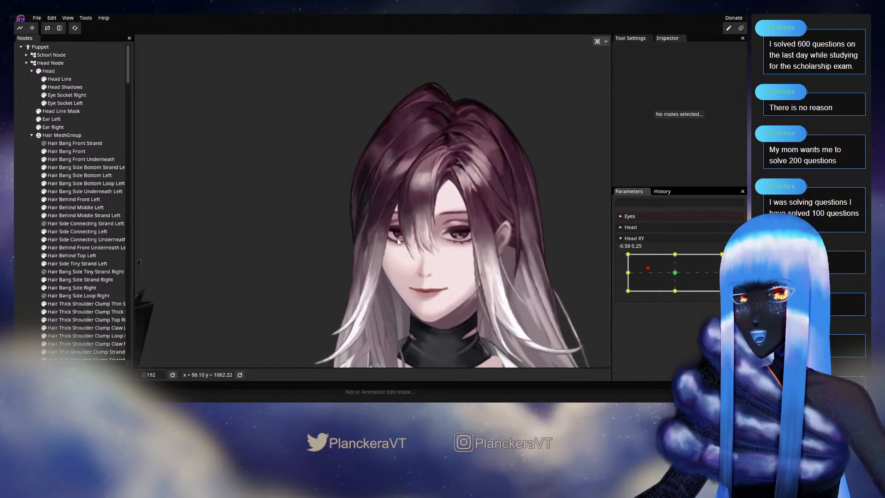
{"action": "scroll", "coordinate": [398, 242], "scroll_direction": "up", "scroll_amount": 5}
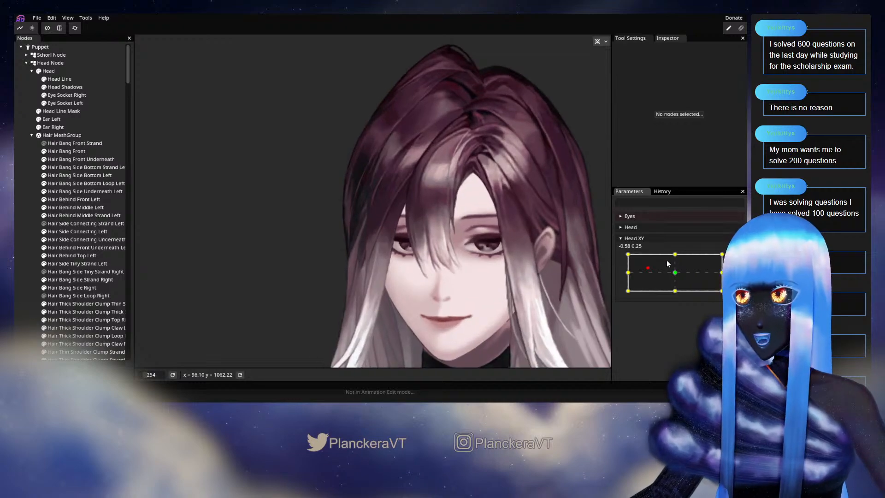
{"action": "mouse_move", "coordinate": [667, 263]}
{"action": "left_mouse_down"}
{"action": "mouse_move", "coordinate": [622, 275]}
{"action": "mouse_move", "coordinate": [622, 253]}
{"action": "mouse_move", "coordinate": [673, 252]}
{"action": "left_mouse_up"}
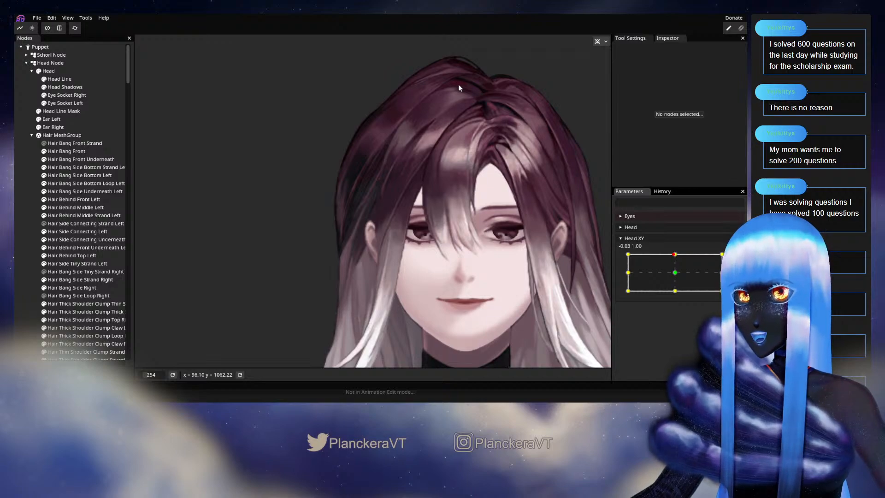
{"action": "scroll", "coordinate": [516, 171], "scroll_direction": "down", "scroll_amount": 3}
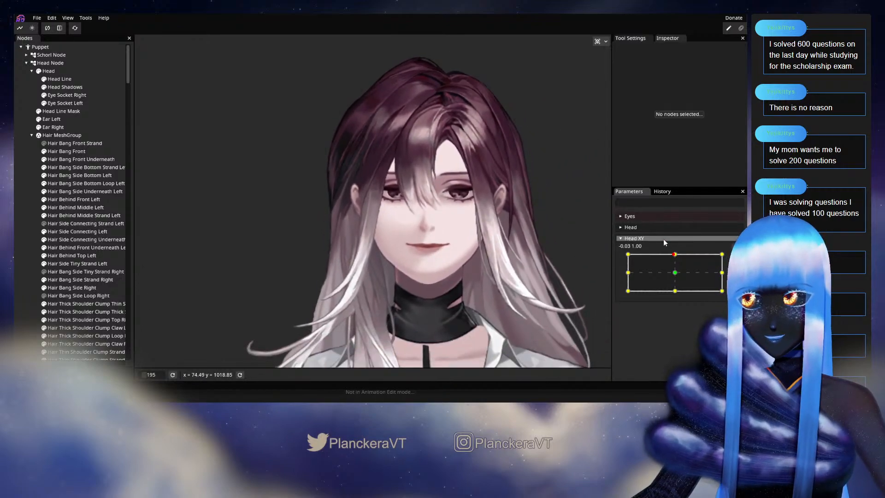
Turn the head back to -1.00, 1.00 and examine the whole hair silhouette around that pose
{"action": "left_click_drag", "start_coordinate": [679, 259], "coordinate": [614, 252]}
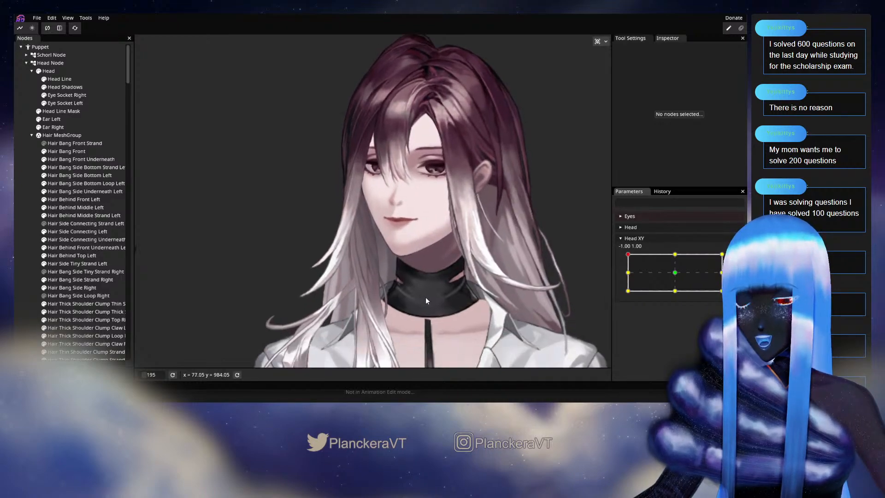
{"action": "left_click_drag", "start_coordinate": [494, 247], "coordinate": [462, 273]}
{"action": "scroll", "coordinate": [543, 248], "scroll_direction": "down", "scroll_amount": 3}
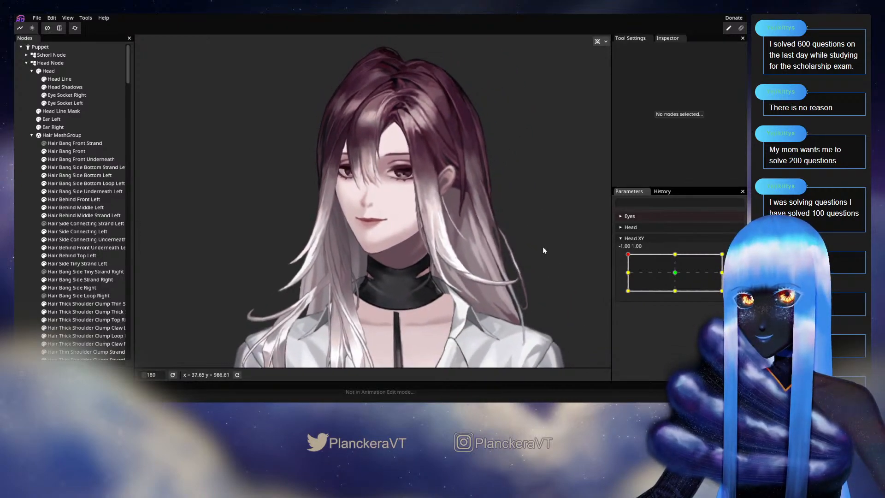
{"action": "left_click_drag", "start_coordinate": [445, 226], "coordinate": [453, 281]}
{"action": "scroll", "coordinate": [468, 279], "scroll_direction": "up", "scroll_amount": 4}
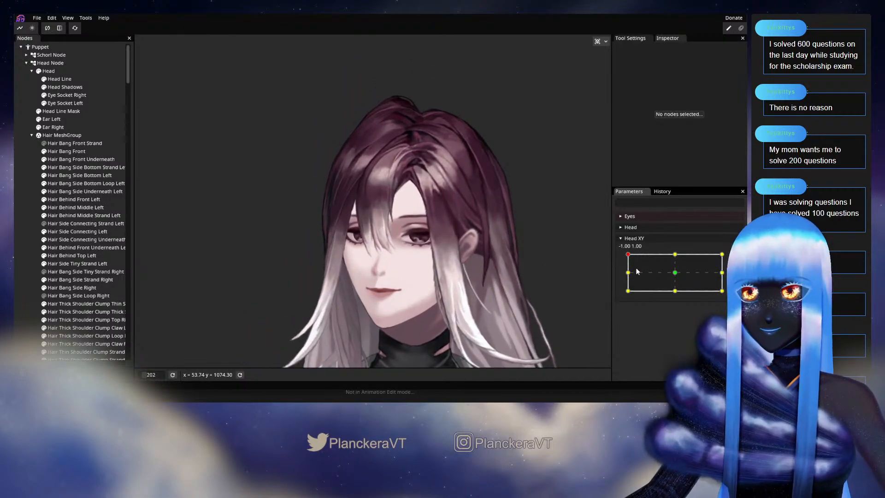
{"action": "mouse_move", "coordinate": [628, 257]}
{"action": "left_mouse_down"}
{"action": "mouse_move", "coordinate": [676, 256]}
{"action": "mouse_move", "coordinate": [625, 255]}
{"action": "mouse_move", "coordinate": [625, 275]}
{"action": "mouse_move", "coordinate": [618, 255]}
{"action": "left_mouse_up"}
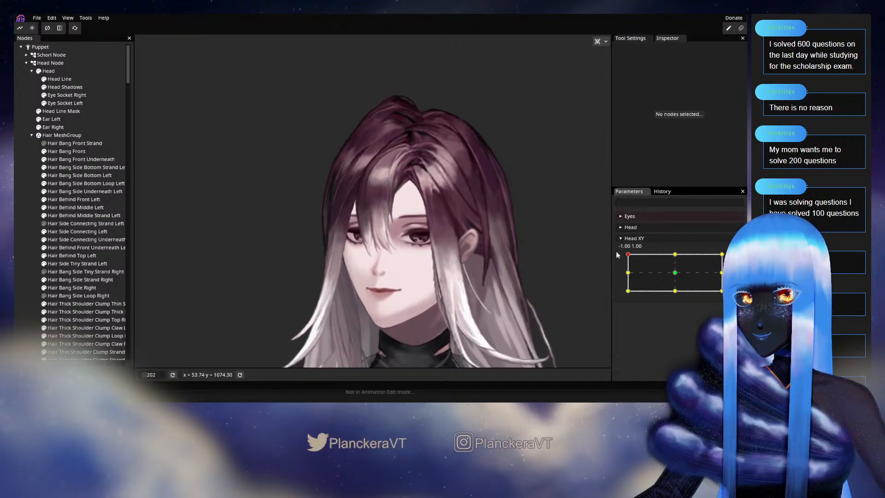
Rearm Head XY at -1.00, 1.00 and select Hair Behind Lower Right to inspect its mesh beside the face
{"action": "scroll", "coordinate": [317, 272], "scroll_direction": "up", "scroll_amount": 5}
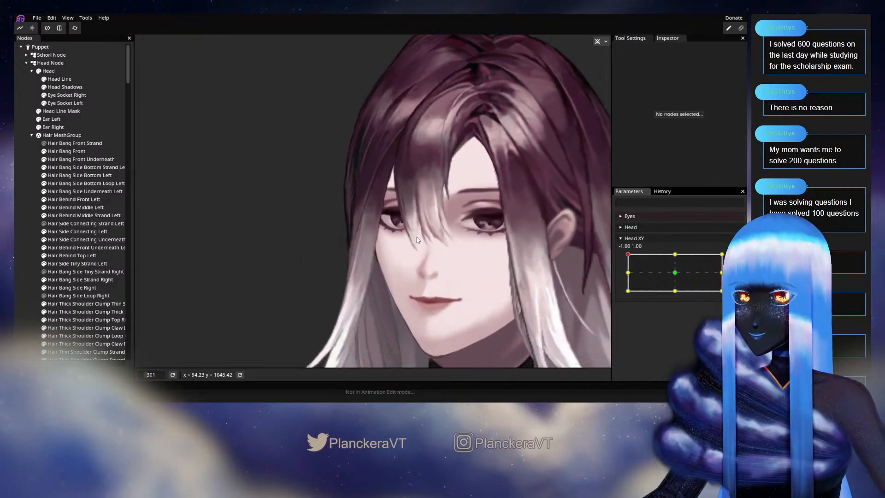
{"action": "scroll", "coordinate": [452, 227], "scroll_direction": "up", "scroll_amount": 4}
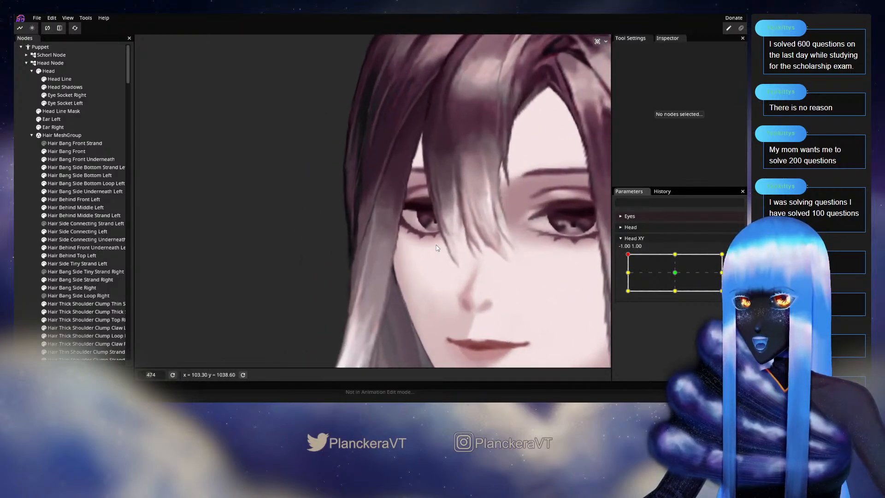
{"action": "scroll", "coordinate": [101, 277], "scroll_direction": "down", "scroll_amount": 6}
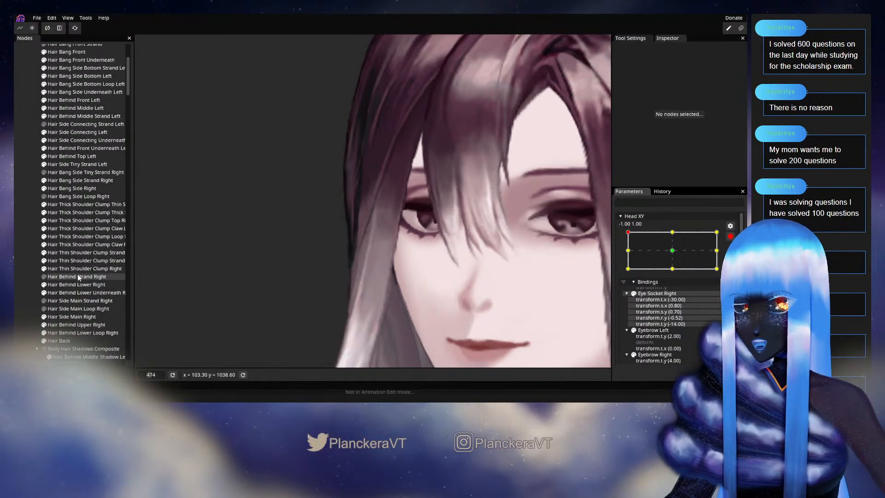
{"action": "left_click", "coordinate": [79, 237]}
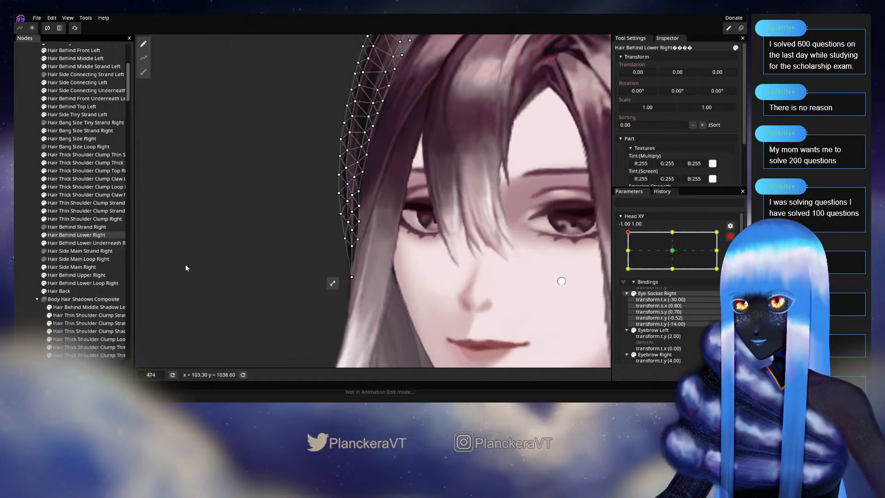
{"action": "scroll", "coordinate": [360, 273], "scroll_direction": "up", "scroll_amount": 4}
{"action": "scroll", "coordinate": [373, 272], "scroll_direction": "up", "scroll_amount": 2}
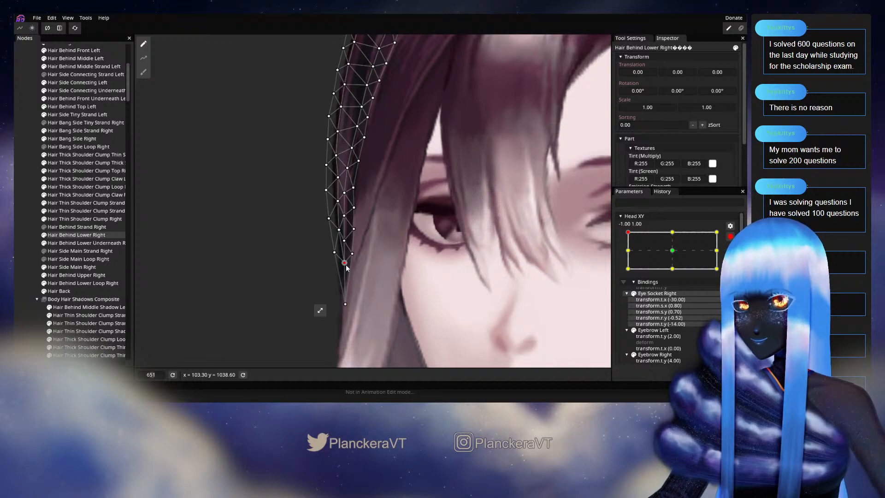
Select Hair Side Main Right, nudge an outer-edge vertex beside the eye slightly inward, then deselect the part
{"action": "left_click", "coordinate": [69, 267]}
{"action": "scroll", "coordinate": [352, 297], "scroll_direction": "up", "scroll_amount": 2}
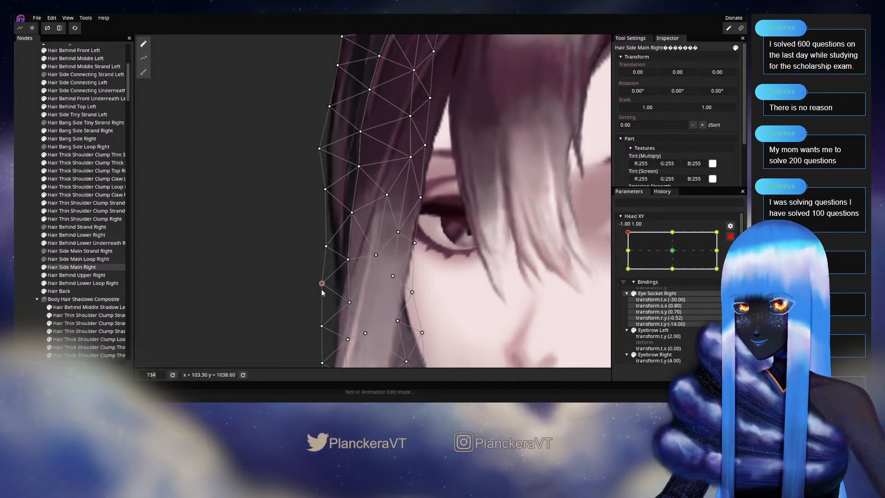
{"action": "left_click_drag", "start_coordinate": [322, 290], "coordinate": [324, 290]}
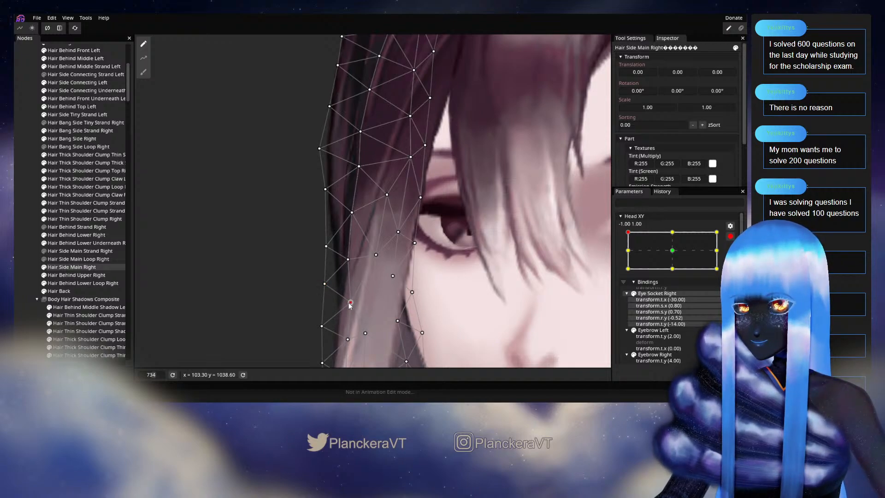
{"action": "left_click", "coordinate": [31, 268]}
{"action": "scroll", "coordinate": [433, 276], "scroll_direction": "down", "scroll_amount": 3}
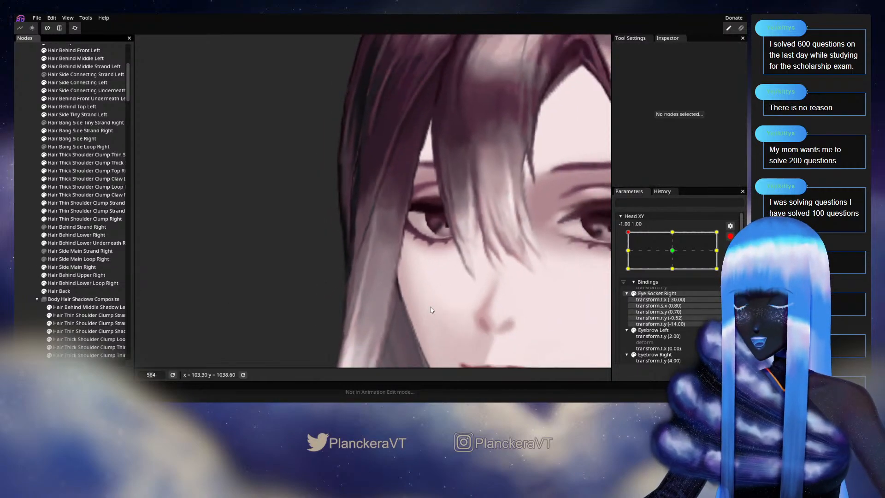
{"action": "scroll", "coordinate": [433, 307], "scroll_direction": "down", "scroll_amount": 6}
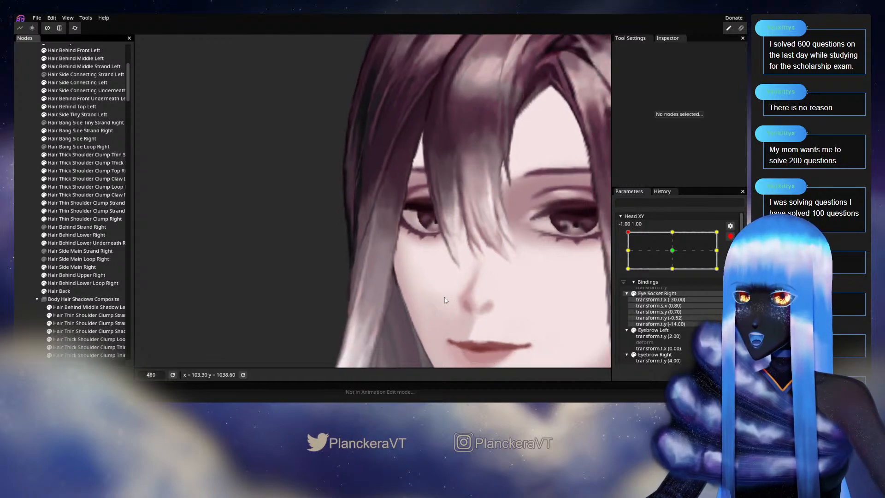
Disarm Head XY, preview the turn between -1.00, 1.00 and -1.00, -0.10, and inspect the loose strand above the shoulder
{"action": "scroll", "coordinate": [493, 275], "scroll_direction": "down", "scroll_amount": 4}
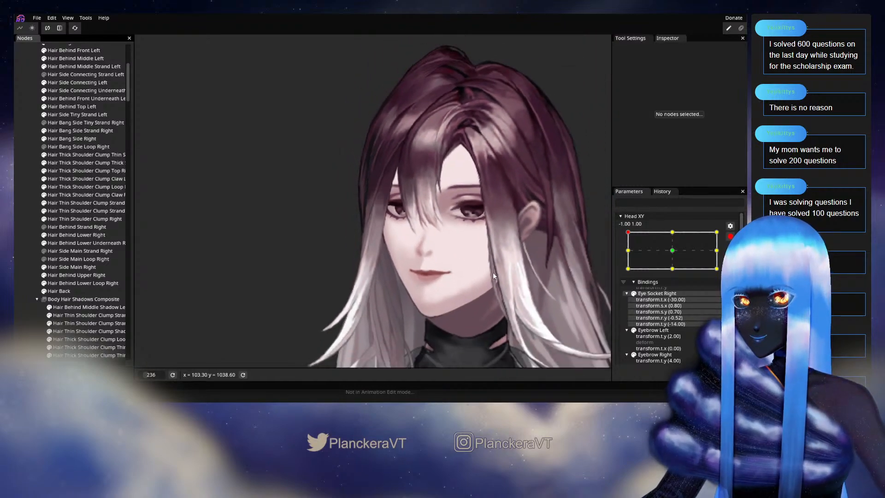
{"action": "left_click", "coordinate": [730, 237]}
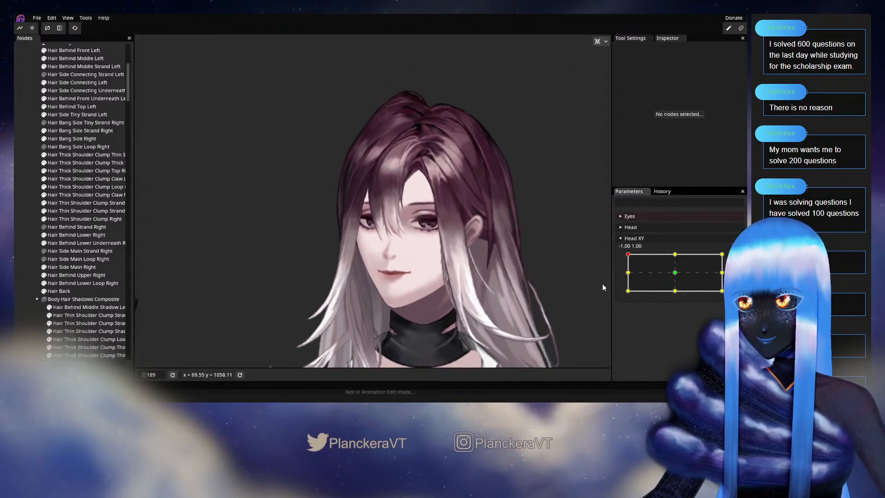
{"action": "mouse_move", "coordinate": [627, 258]}
{"action": "left_mouse_down"}
{"action": "mouse_move", "coordinate": [625, 275]}
{"action": "mouse_move", "coordinate": [671, 257]}
{"action": "mouse_move", "coordinate": [627, 262]}
{"action": "mouse_move", "coordinate": [627, 254]}
{"action": "left_mouse_up"}
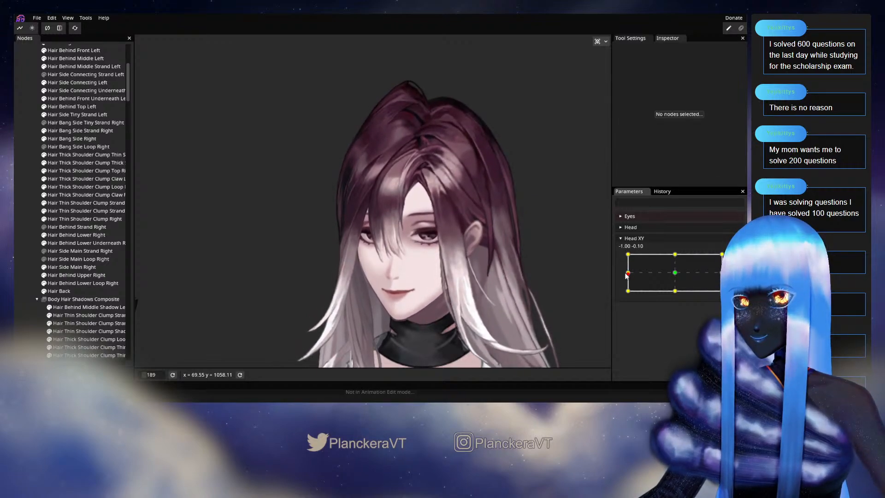
{"action": "left_click_drag", "start_coordinate": [543, 334], "coordinate": [472, 252]}
{"action": "scroll", "coordinate": [502, 246], "scroll_direction": "up", "scroll_amount": 2}
{"action": "scroll", "coordinate": [371, 272], "scroll_direction": "up", "scroll_amount": 5}
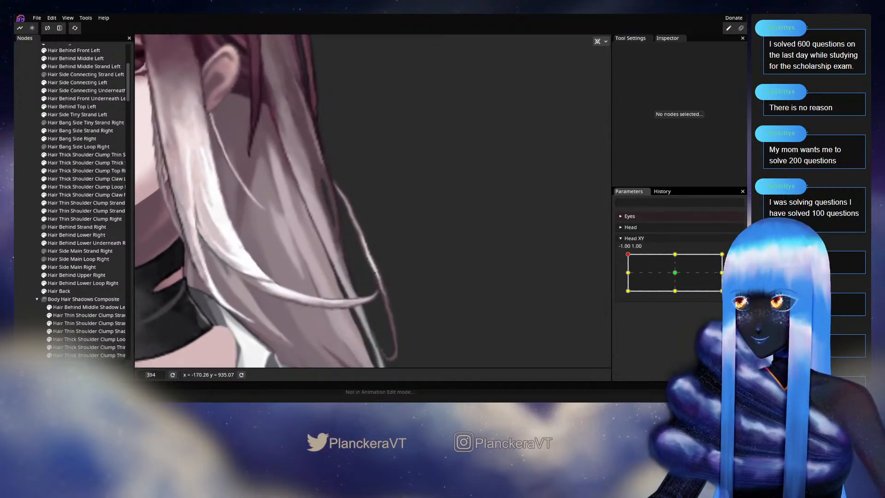
Rearm Head XY at -1.00, 1.00, nudge the upper edge vertices of Hair Behind Middle Strand Left, and deselect the part
{"action": "left_click", "coordinate": [734, 258]}
{"action": "scroll", "coordinate": [106, 250], "scroll_direction": "up", "scroll_amount": 2}
{"action": "scroll", "coordinate": [88, 239], "scroll_direction": "up", "scroll_amount": 1}
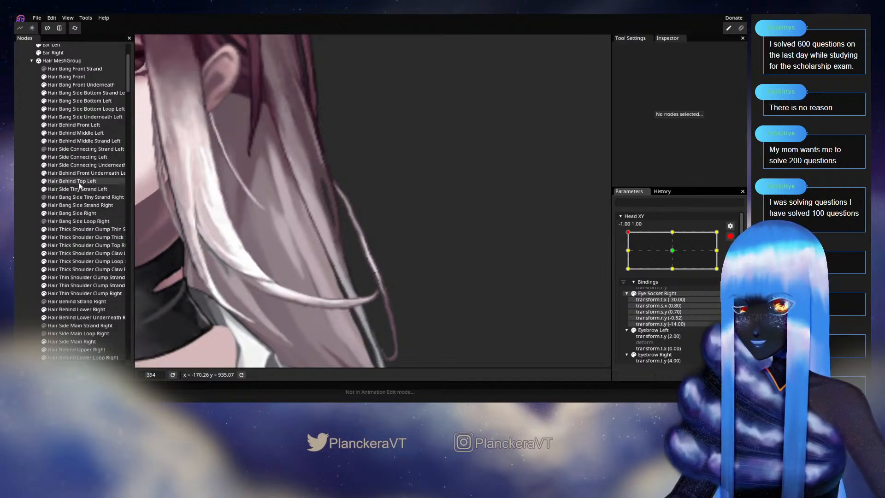
{"action": "left_click", "coordinate": [76, 140]}
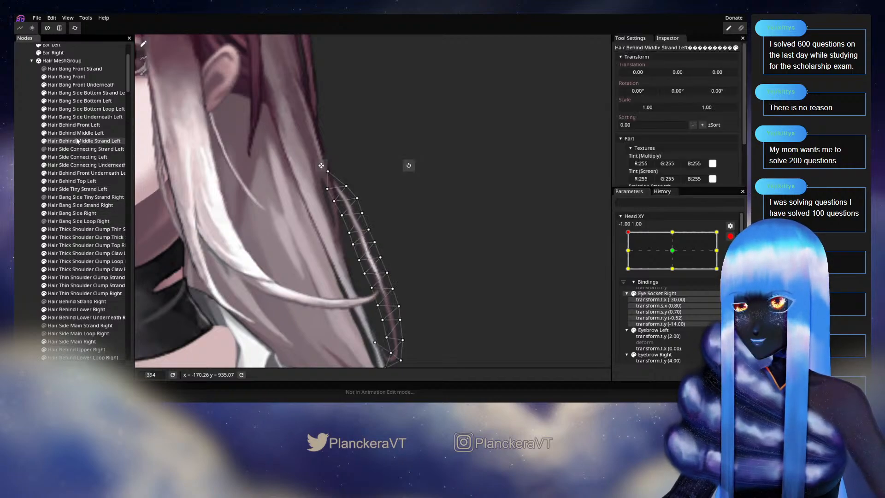
{"action": "scroll", "coordinate": [392, 273], "scroll_direction": "up", "scroll_amount": 4}
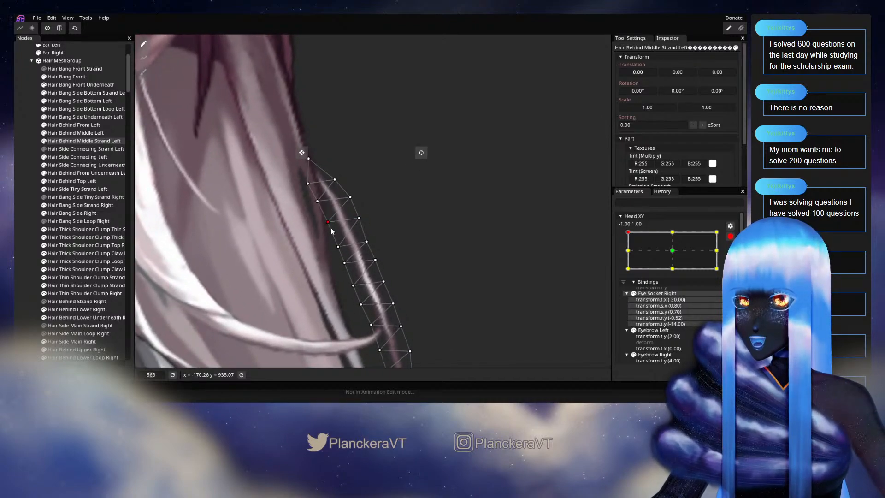
{"action": "scroll", "coordinate": [402, 249], "scroll_direction": "down", "scroll_amount": 2}
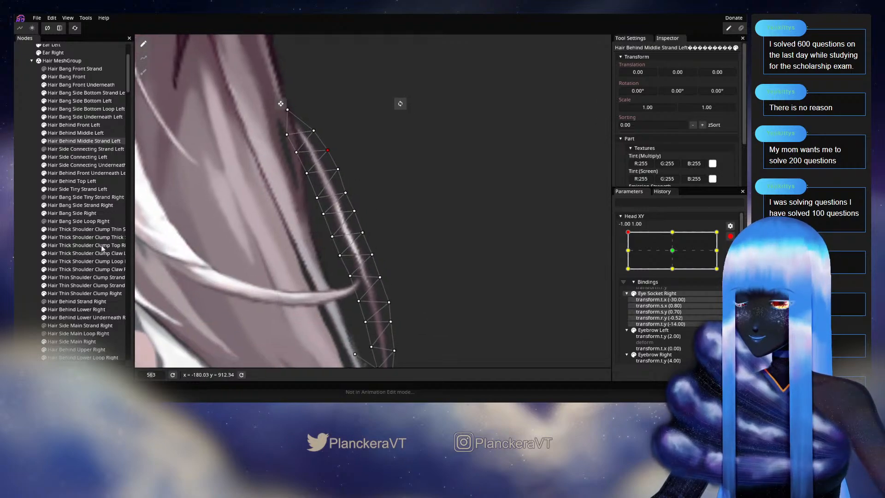
{"action": "left_click", "coordinate": [452, 295]}
{"action": "scroll", "coordinate": [453, 293], "scroll_direction": "down", "scroll_amount": 2}
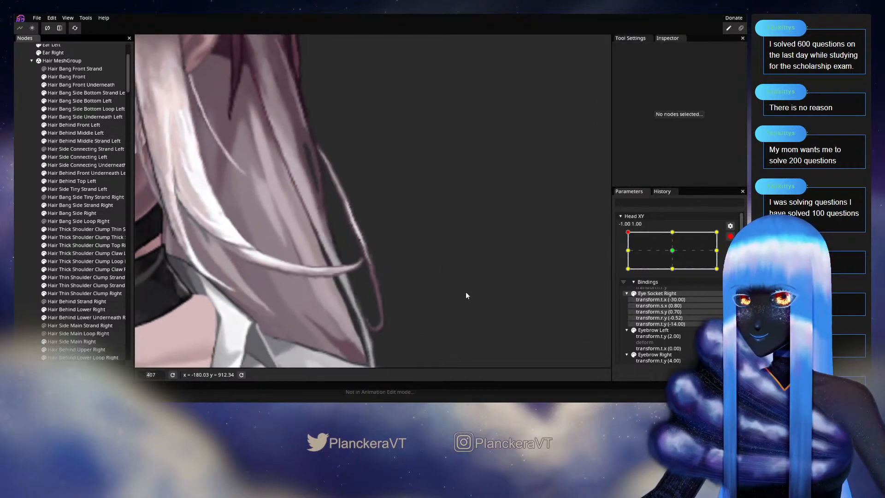
Disarm Head XY and preview the loose strand above the shoulder around -1.00, 1.00
{"action": "scroll", "coordinate": [379, 261], "scroll_direction": "down", "scroll_amount": 1}
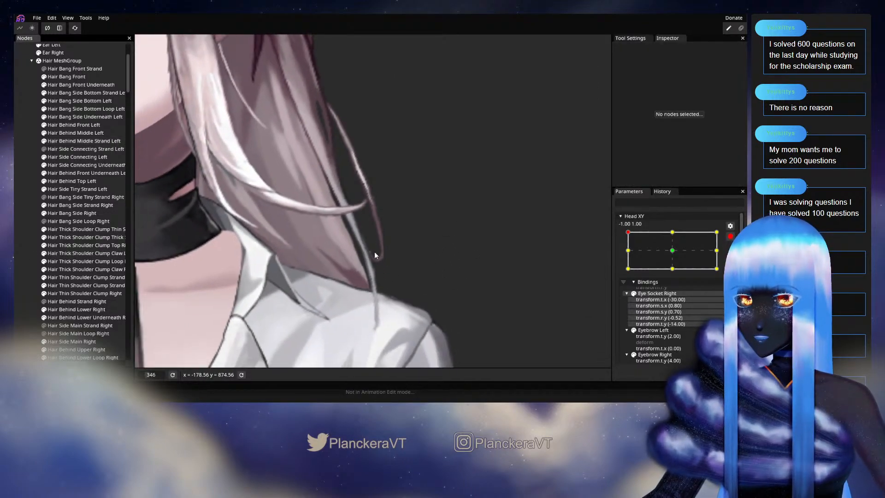
{"action": "scroll", "coordinate": [465, 254], "scroll_direction": "down", "scroll_amount": 1}
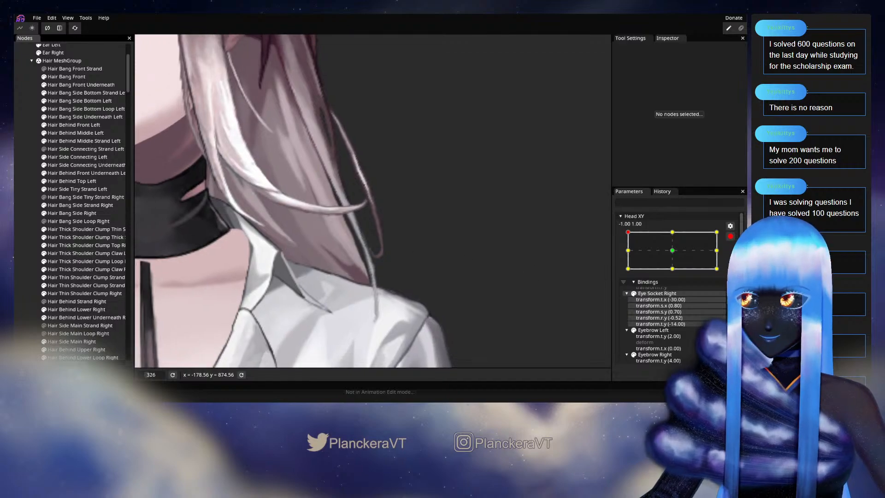
{"action": "left_click", "coordinate": [730, 237]}
{"action": "mouse_move", "coordinate": [627, 254]}
{"action": "left_mouse_down"}
{"action": "mouse_move", "coordinate": [628, 268]}
{"action": "mouse_move", "coordinate": [628, 251]}
{"action": "mouse_move", "coordinate": [668, 249]}
{"action": "mouse_move", "coordinate": [627, 252]}
{"action": "left_mouse_up"}
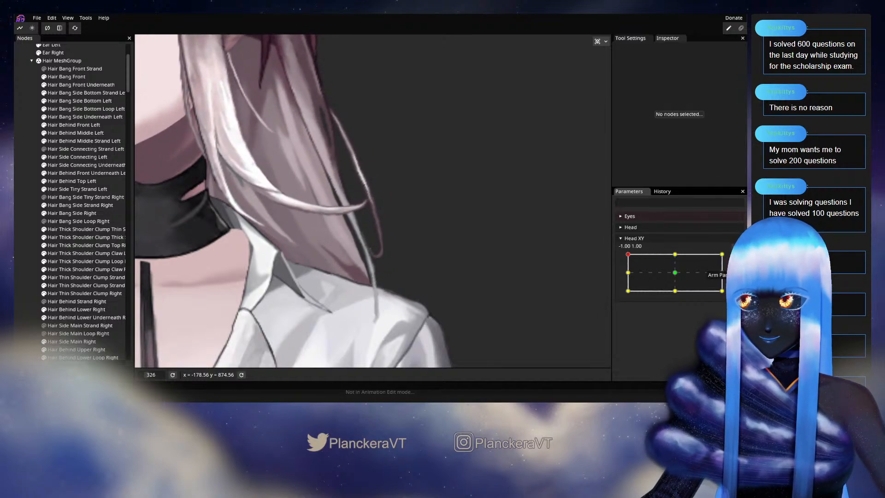
Rearm Head XY and push the lower tip of Hair Behind Middle Strand Left slightly inward with a size 39 Circle Brush, then deselect it
{"action": "left_click", "coordinate": [735, 259]}
{"action": "left_click", "coordinate": [90, 167]}
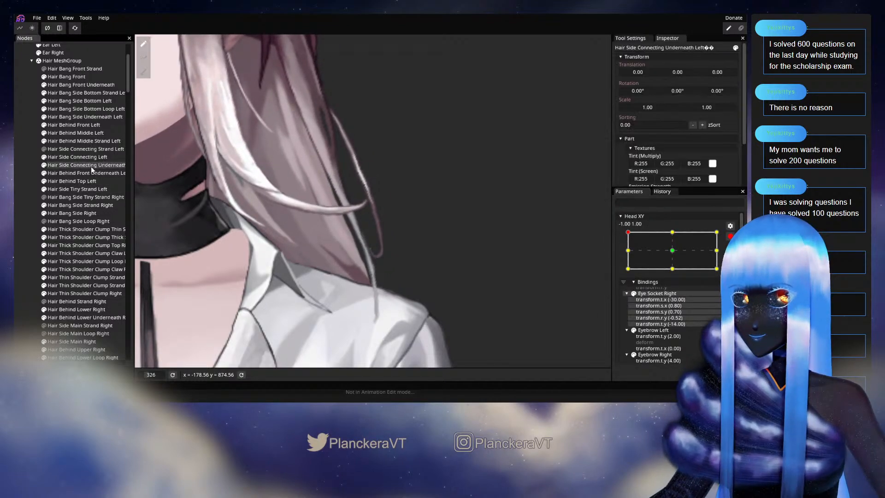
{"action": "left_click", "coordinate": [87, 141]}
{"action": "left_click", "coordinate": [144, 71]}
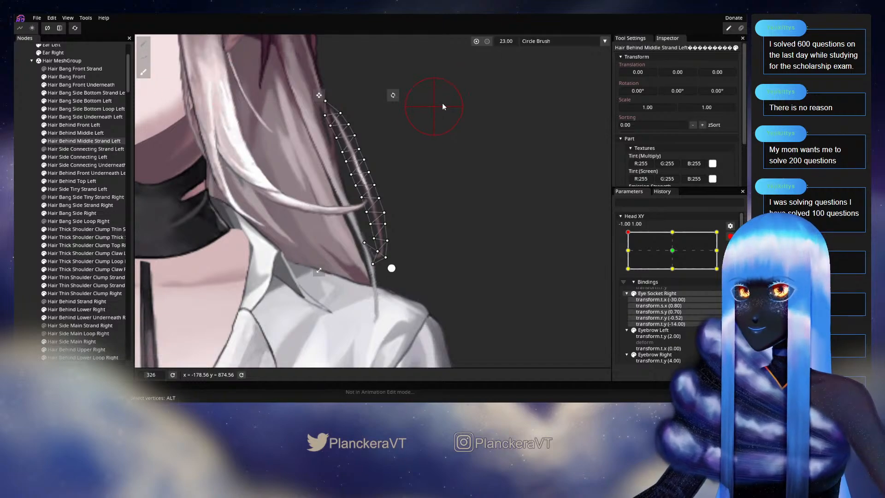
{"action": "left_click_drag", "start_coordinate": [509, 41], "coordinate": [513, 41]}
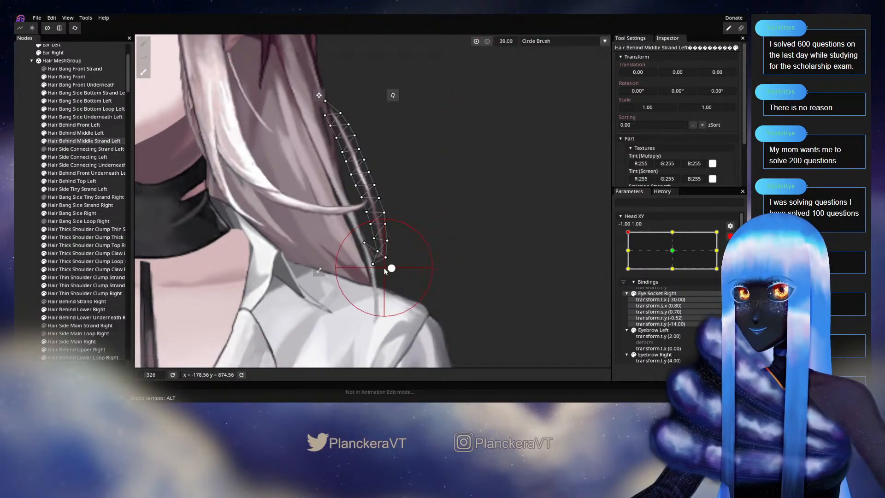
{"action": "left_click_drag", "start_coordinate": [378, 270], "coordinate": [371, 270]}
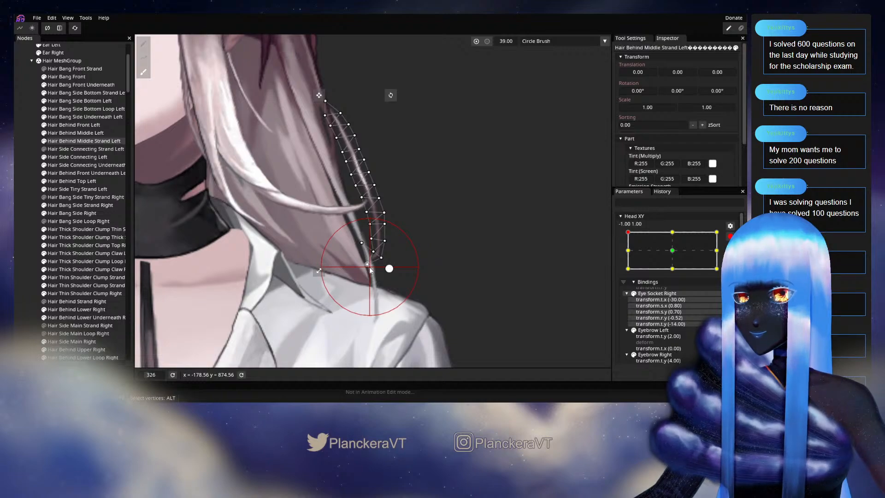
{"action": "left_click", "coordinate": [503, 230]}
Preview the head turn around -1.00, 1.00 to check the tip of the loose strand
{"action": "scroll", "coordinate": [503, 229], "scroll_direction": "down", "scroll_amount": 2}
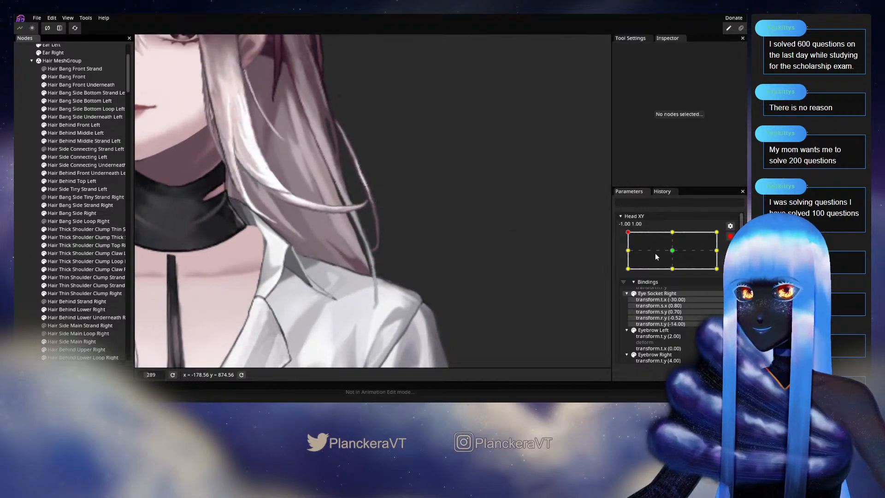
{"action": "mouse_move", "coordinate": [628, 256]}
{"action": "left_mouse_down"}
{"action": "mouse_move", "coordinate": [623, 272]}
{"action": "mouse_move", "coordinate": [674, 254]}
{"action": "mouse_move", "coordinate": [628, 254]}
{"action": "left_mouse_up"}
{"action": "scroll", "coordinate": [438, 258], "scroll_direction": "up", "scroll_amount": 5}
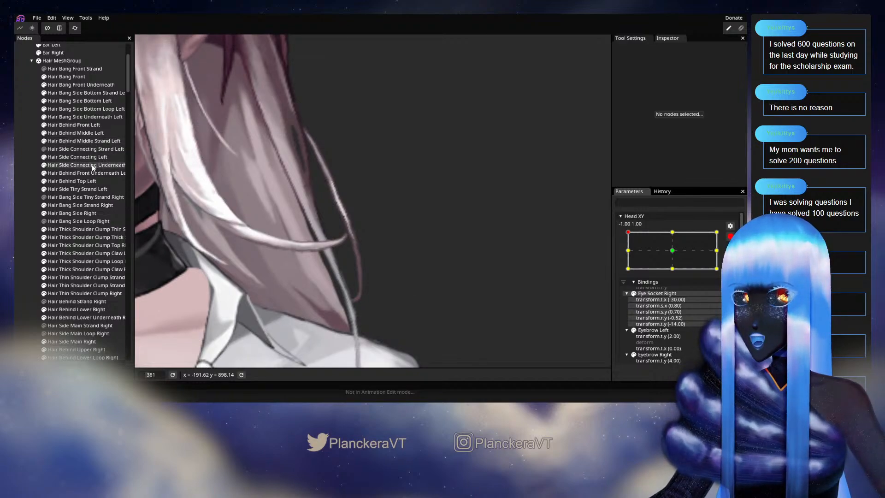
Reshape Hair Behind Middle Strand Left closer to the main hair edge with a size 29 Circle Brush, then deselect it
{"action": "left_click", "coordinate": [92, 141]}
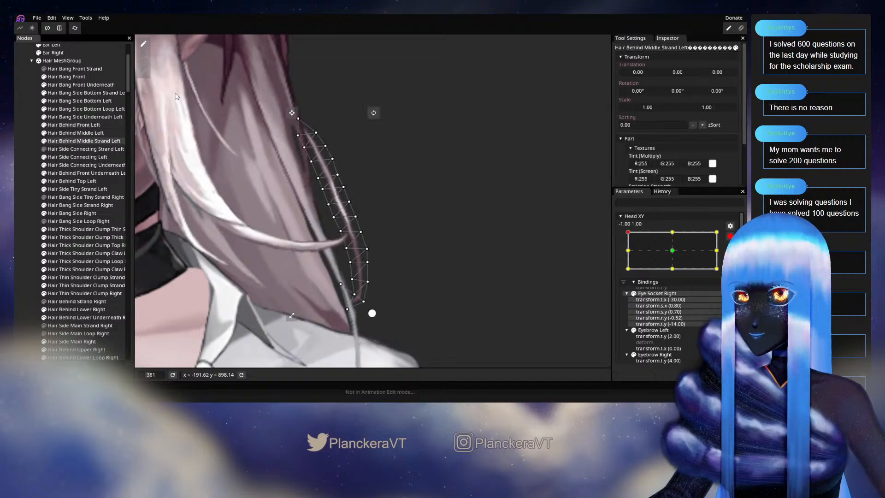
{"action": "left_click", "coordinate": [144, 72]}
{"action": "left_click_drag", "start_coordinate": [505, 43], "coordinate": [502, 43]}
{"action": "scroll", "coordinate": [396, 247], "scroll_direction": "up", "scroll_amount": 1}
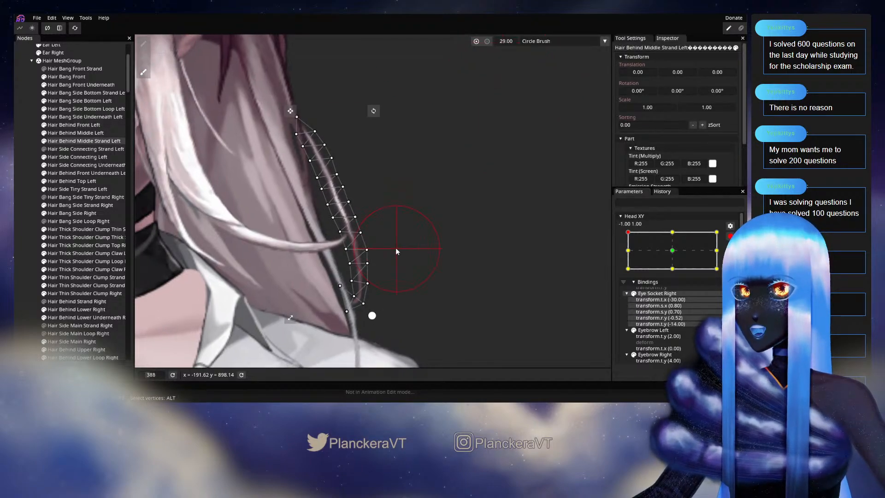
{"action": "mouse_move", "coordinate": [350, 246]}
{"action": "left_mouse_down"}
{"action": "mouse_move", "coordinate": [335, 222]}
{"action": "mouse_move", "coordinate": [364, 275]}
{"action": "mouse_move", "coordinate": [353, 273]}
{"action": "mouse_move", "coordinate": [373, 270]}
{"action": "mouse_move", "coordinate": [351, 224]}
{"action": "mouse_move", "coordinate": [341, 235]}
{"action": "mouse_move", "coordinate": [309, 175]}
{"action": "left_mouse_up"}
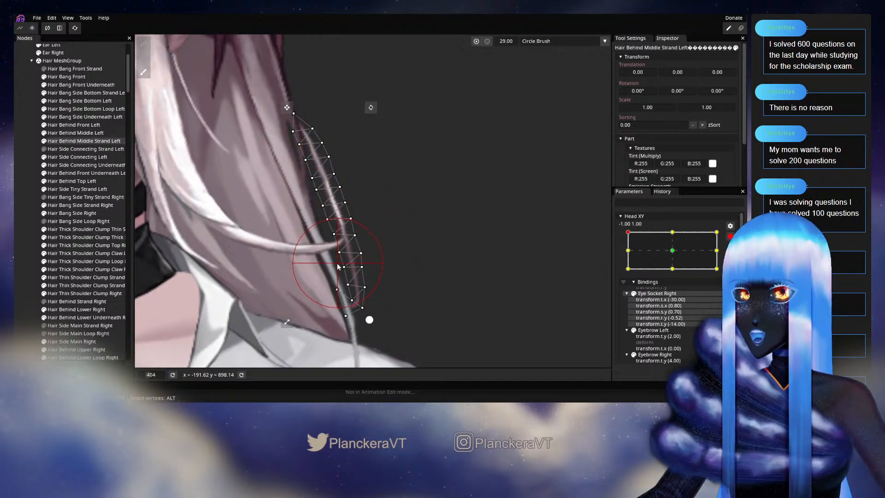
{"action": "left_click", "coordinate": [28, 267]}
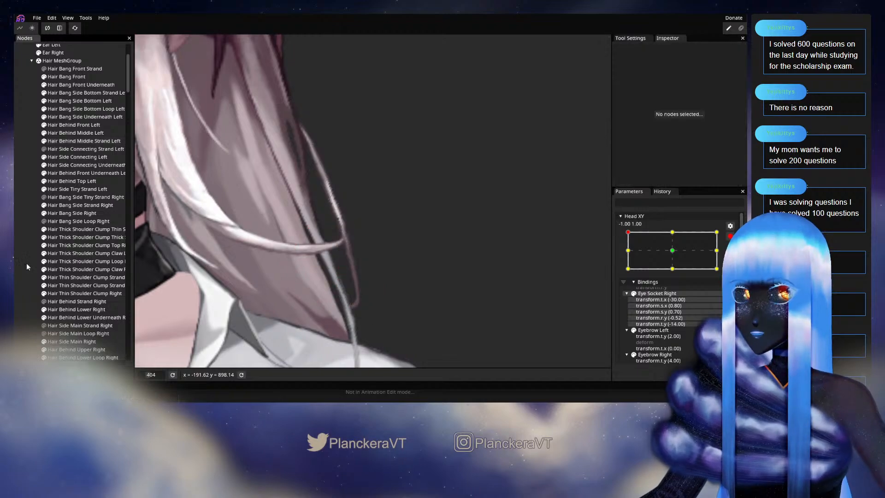
Disarm Head XY, preview the reshaped strand in motion, and return the head to -1.00, 1.00
{"action": "scroll", "coordinate": [467, 285], "scroll_direction": "down", "scroll_amount": 1}
{"action": "scroll", "coordinate": [467, 281], "scroll_direction": "down", "scroll_amount": 2}
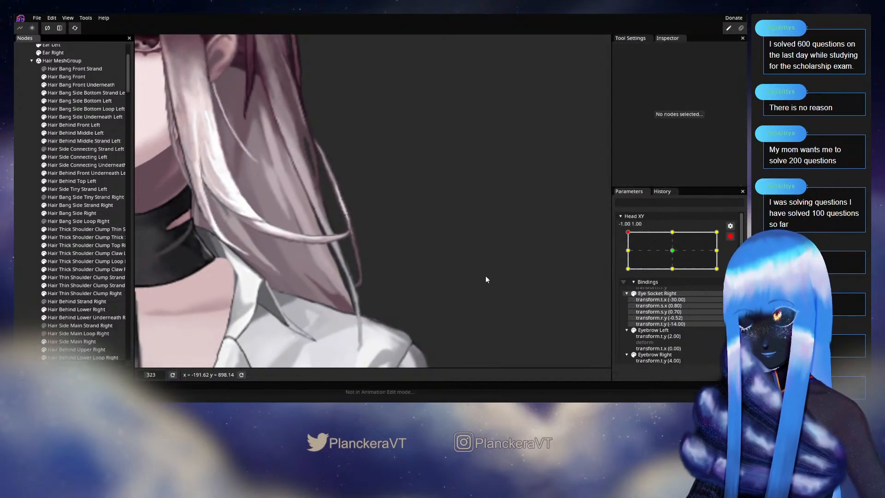
{"action": "left_click", "coordinate": [730, 237]}
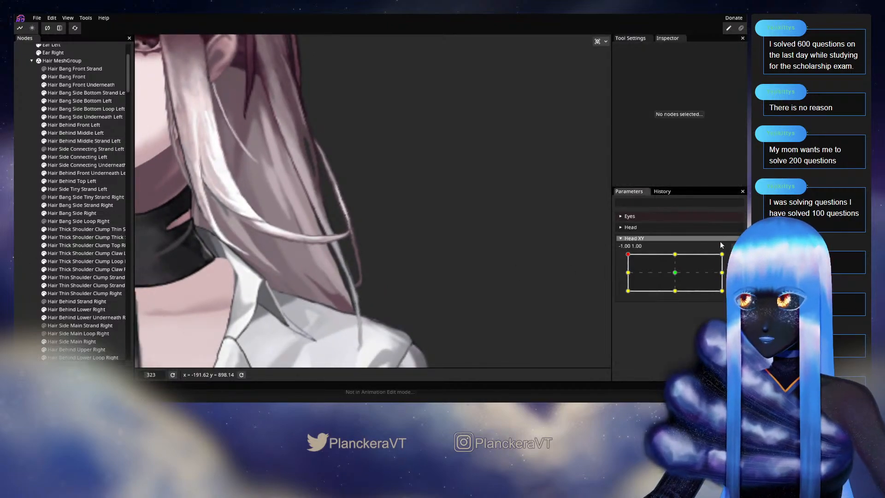
{"action": "mouse_move", "coordinate": [628, 255]}
{"action": "left_mouse_down"}
{"action": "mouse_move", "coordinate": [664, 256]}
{"action": "mouse_move", "coordinate": [628, 255]}
{"action": "left_mouse_up"}
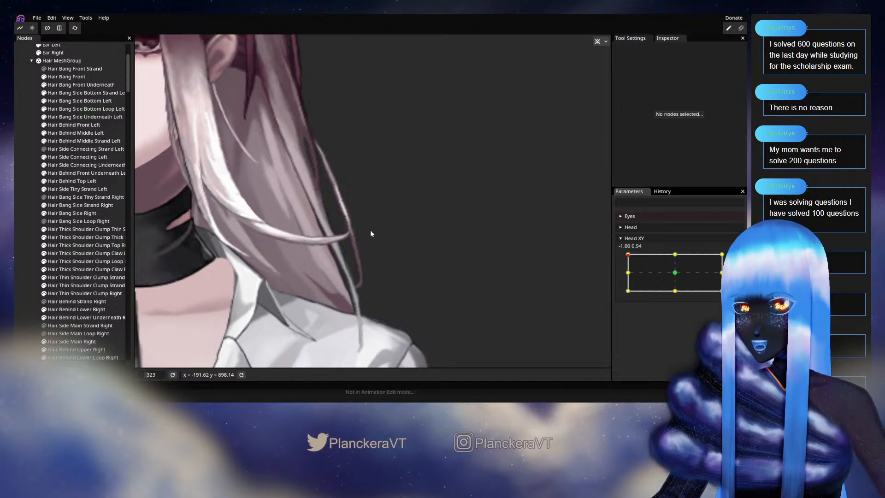
{"action": "mouse_move", "coordinate": [628, 255]}
{"action": "left_mouse_down"}
{"action": "mouse_move", "coordinate": [627, 273]}
{"action": "mouse_move", "coordinate": [627, 254]}
{"action": "left_mouse_up"}
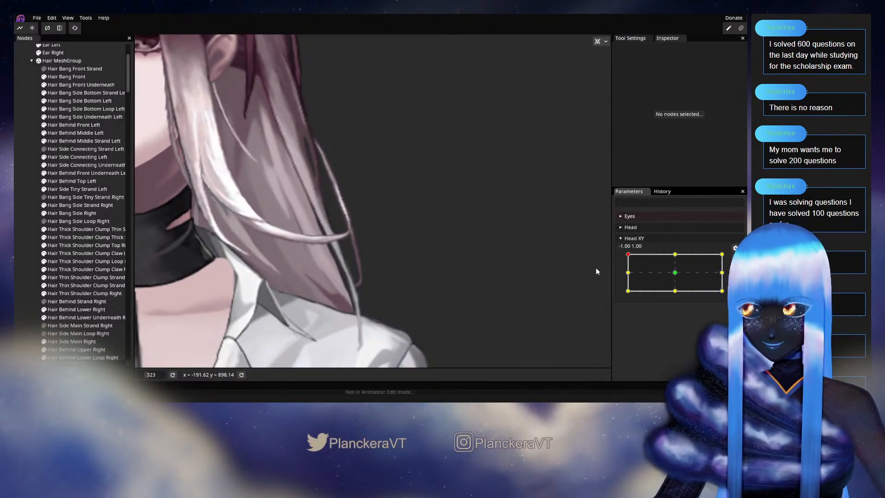
Select Hair Behind Middle Strand Left and examine its mesh outline while turning the head around -1.00, 1.00
{"action": "scroll", "coordinate": [398, 287], "scroll_direction": "up", "scroll_amount": 3}
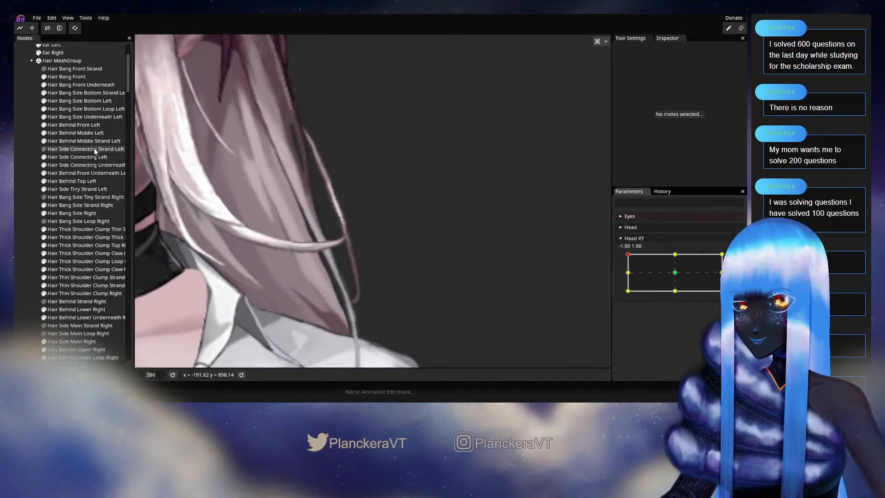
{"action": "left_click", "coordinate": [83, 141]}
{"action": "scroll", "coordinate": [369, 280], "scroll_direction": "up", "scroll_amount": 2}
{"action": "scroll", "coordinate": [369, 281], "scroll_direction": "up", "scroll_amount": 3}
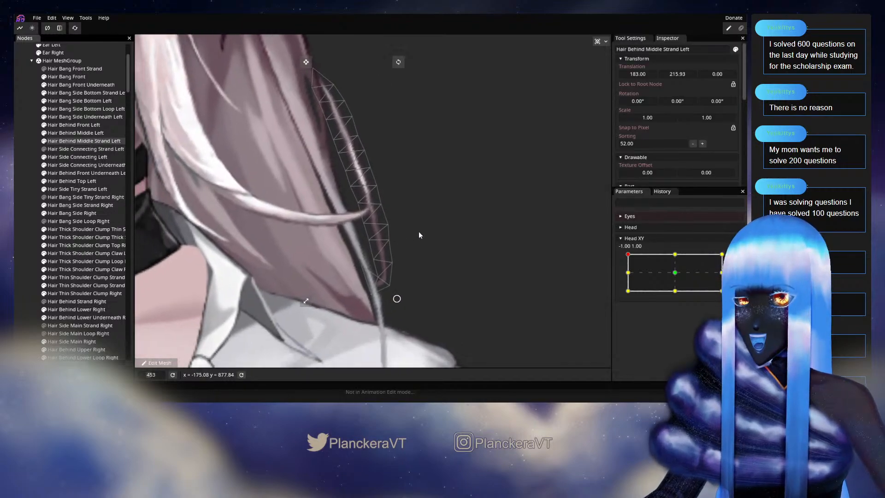
{"action": "mouse_move", "coordinate": [628, 254]}
{"action": "left_mouse_down"}
{"action": "mouse_move", "coordinate": [623, 271]}
{"action": "mouse_move", "coordinate": [624, 256]}
{"action": "left_mouse_up"}
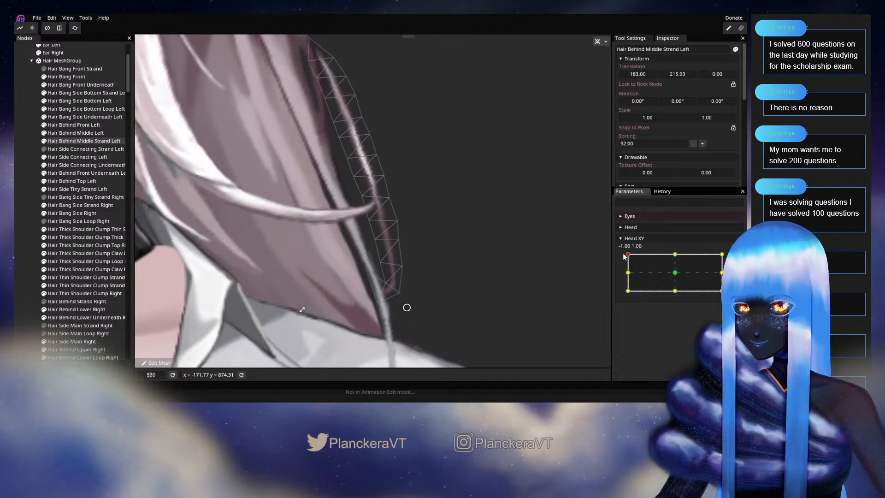
Arm Head XY at -1.00, 1.00 and reposition individual vertices along the lower half of Hair Behind Middle Strand Left
{"action": "left_click", "coordinate": [735, 258]}
{"action": "scroll", "coordinate": [461, 240], "scroll_direction": "up", "scroll_amount": 1}
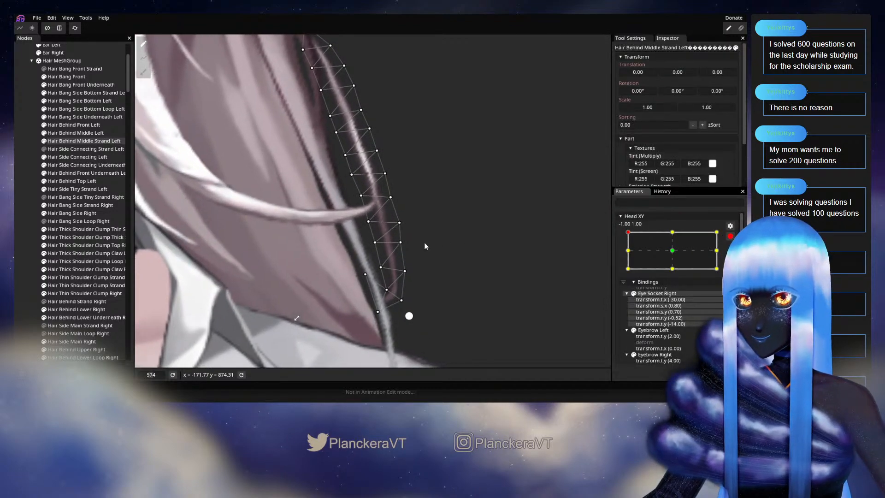
{"action": "left_click", "coordinate": [402, 244]}
{"action": "left_click_drag", "start_coordinate": [405, 247], "coordinate": [403, 252]}
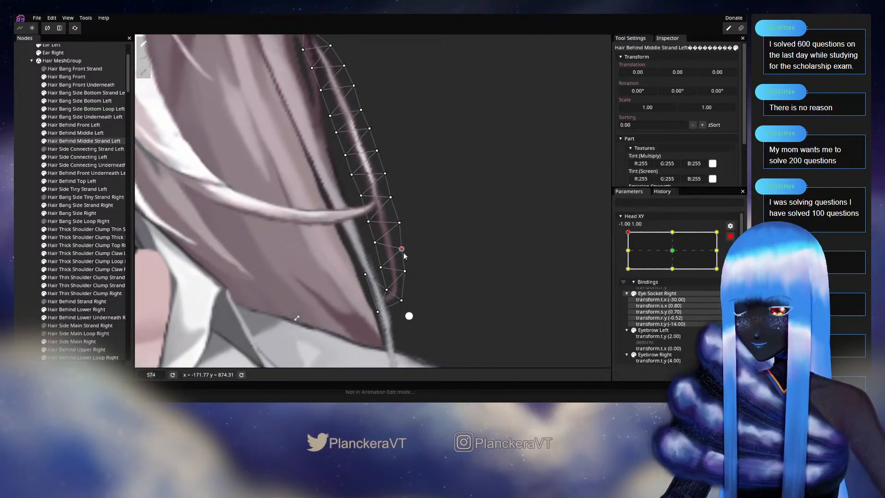
{"action": "left_click", "coordinate": [405, 271]}
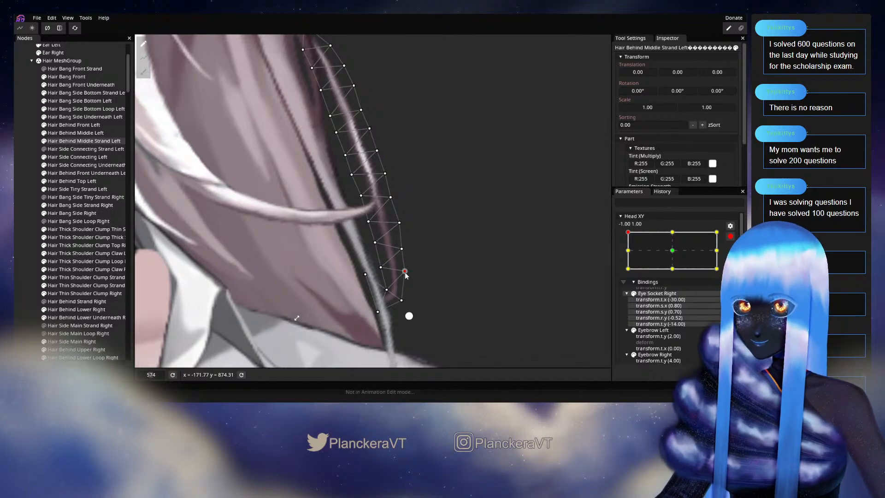
{"action": "left_click_drag", "start_coordinate": [407, 275], "coordinate": [409, 275]}
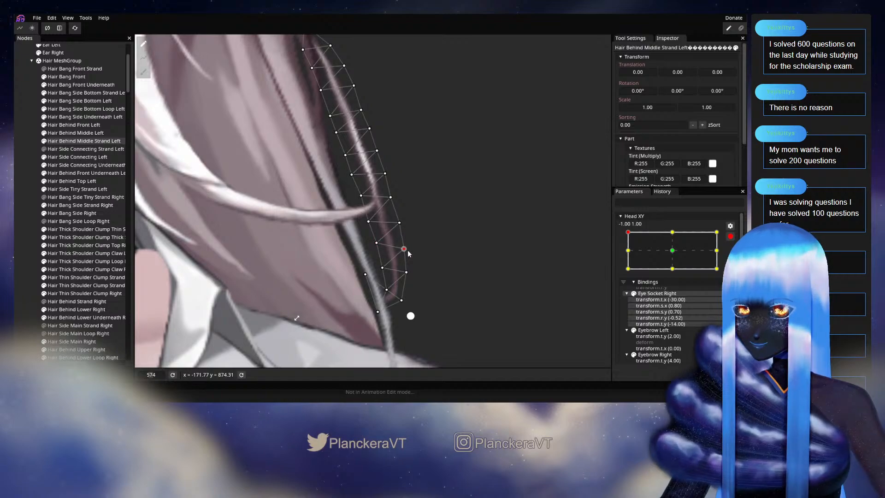
{"action": "left_click", "coordinate": [369, 222]}
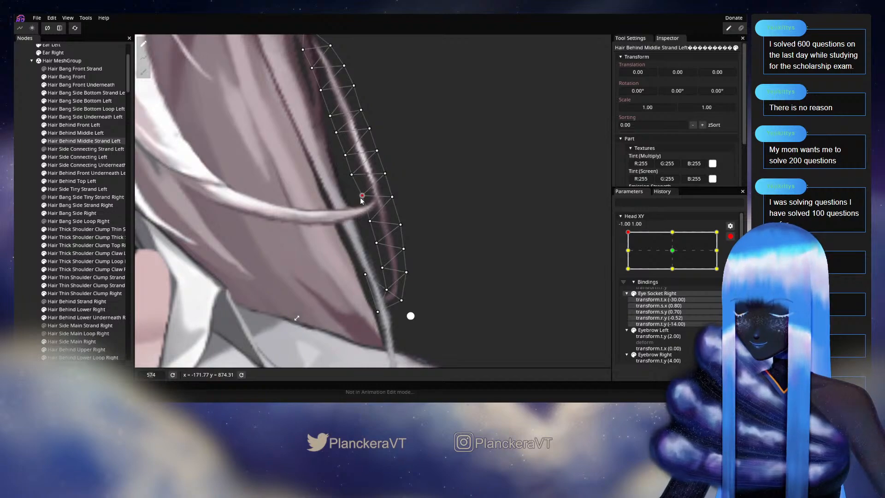
{"action": "left_click", "coordinate": [385, 174]}
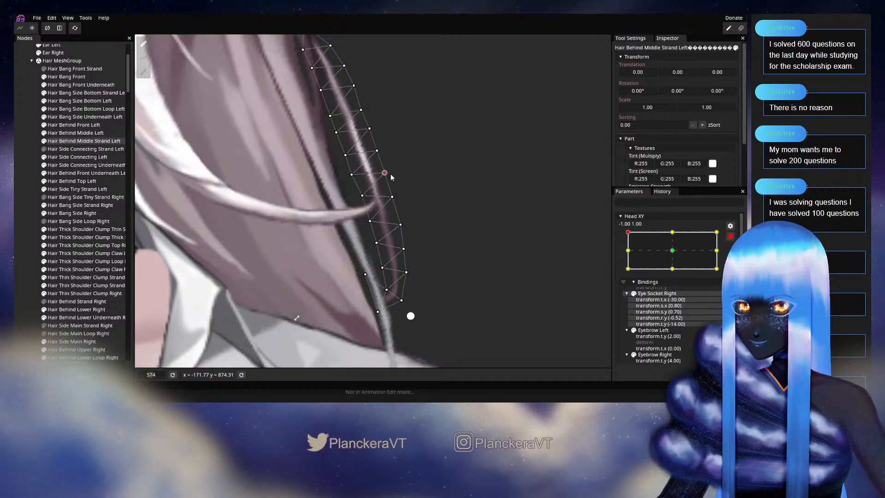
Even out the vertex spacing along the upper and middle sections of the strand's mesh at Head XY -1.00, 1.00
{"action": "left_click_drag", "start_coordinate": [358, 183], "coordinate": [365, 218]}
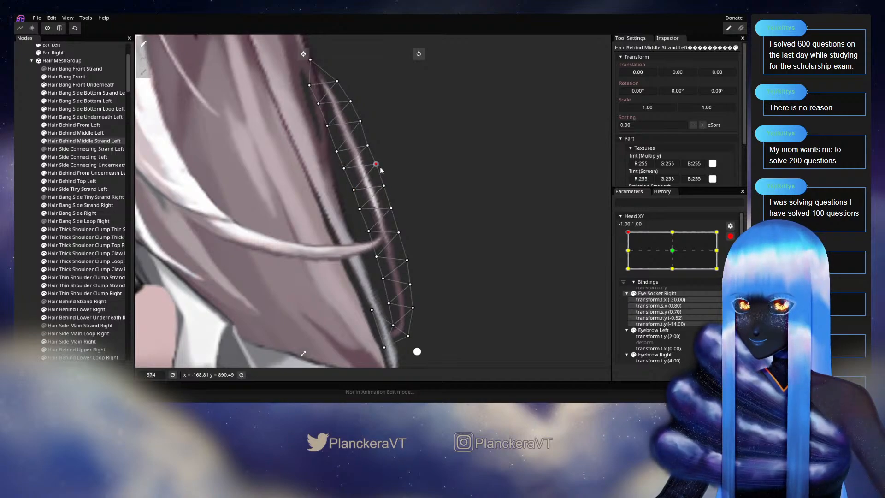
{"action": "left_click_drag", "start_coordinate": [330, 157], "coordinate": [354, 210]}
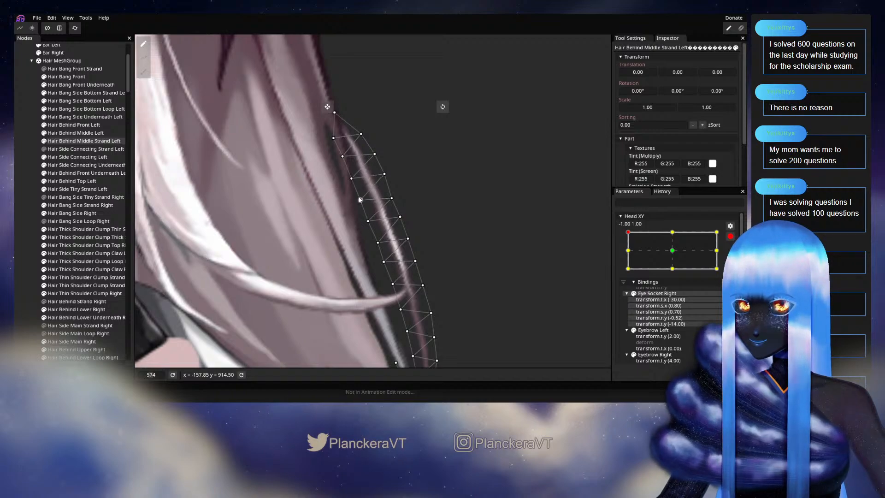
{"action": "left_click", "coordinate": [356, 180]}
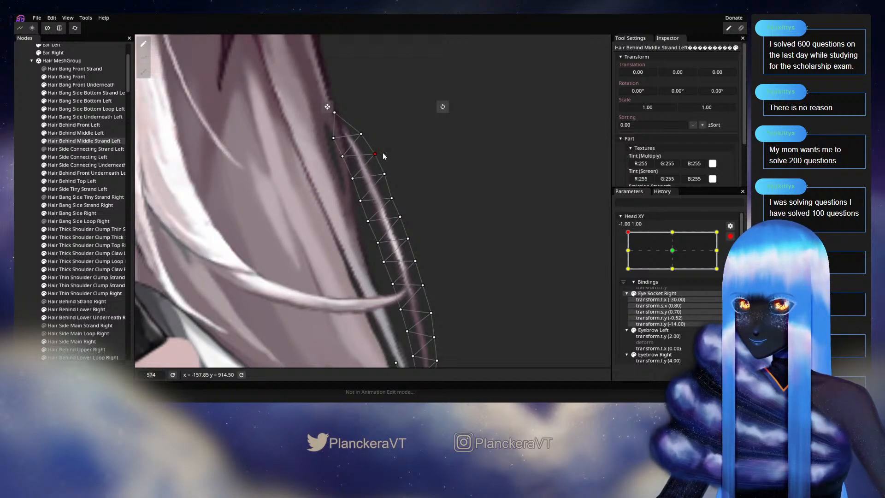
{"action": "left_click", "coordinate": [341, 156]}
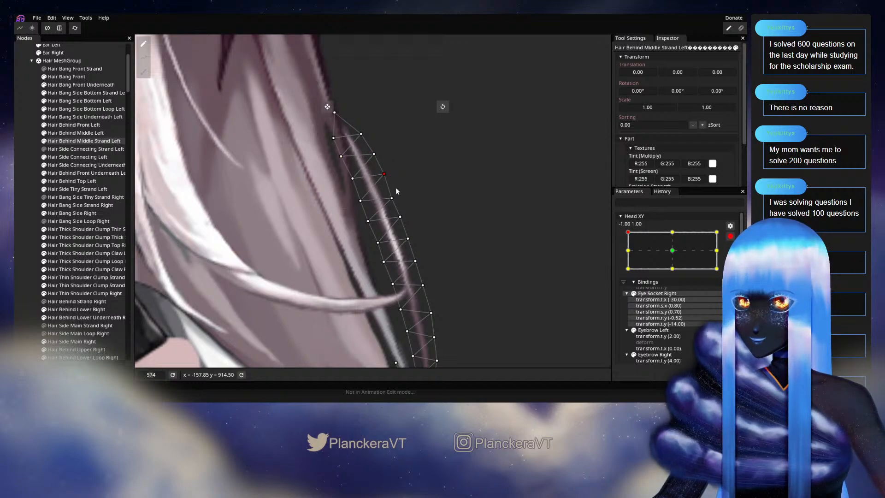
{"action": "left_click_drag", "start_coordinate": [392, 204], "coordinate": [378, 186]}
{"action": "left_click", "coordinate": [380, 181]}
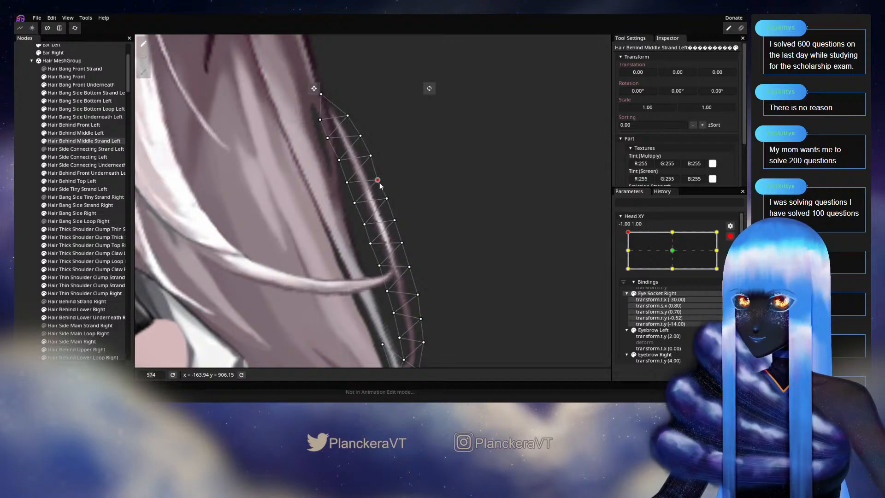
{"action": "left_click", "coordinate": [346, 182]}
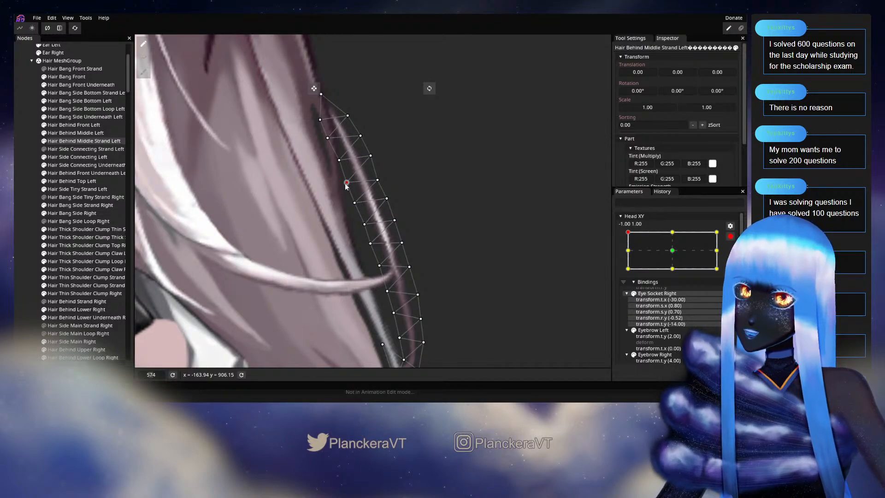
{"action": "left_click_drag", "start_coordinate": [403, 202], "coordinate": [384, 172]}
{"action": "left_click", "coordinate": [368, 170]}
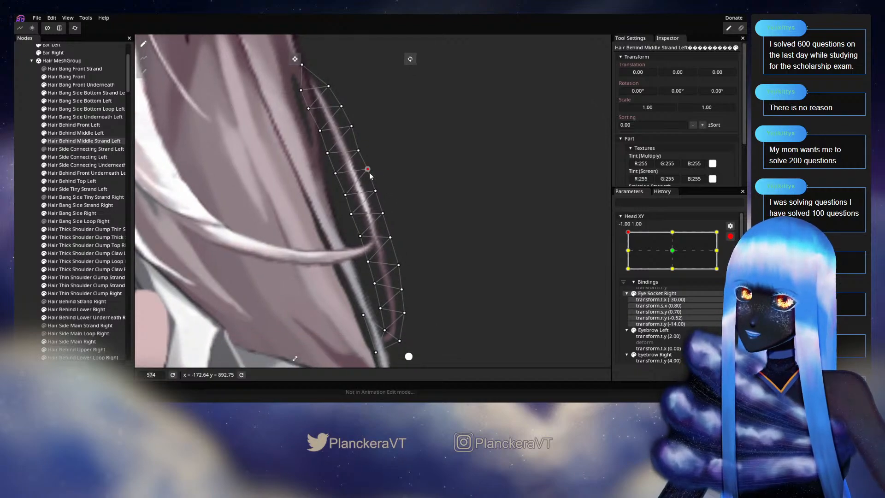
Deselect the strand, disarm Head XY, then reselect Hair Behind Middle Strand Left and check its mesh around -1.00, 1.00
{"action": "left_click", "coordinate": [403, 250]}
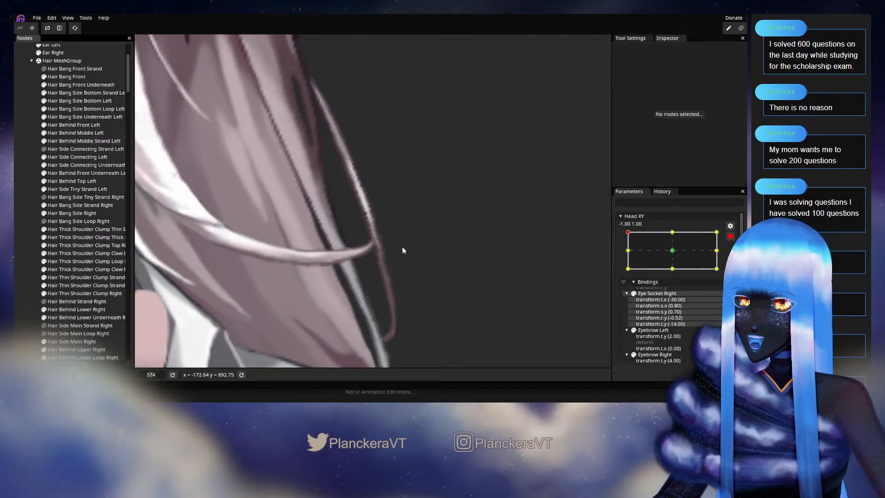
{"action": "left_click", "coordinate": [730, 236]}
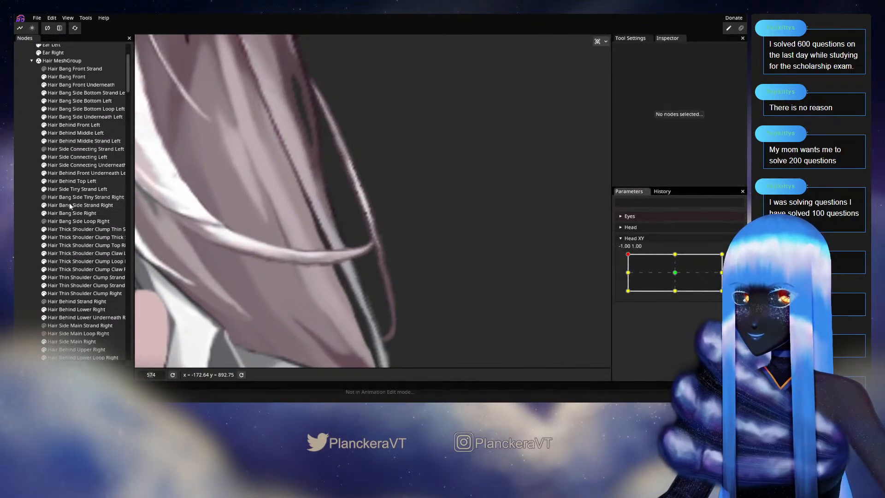
{"action": "left_click", "coordinate": [85, 140]}
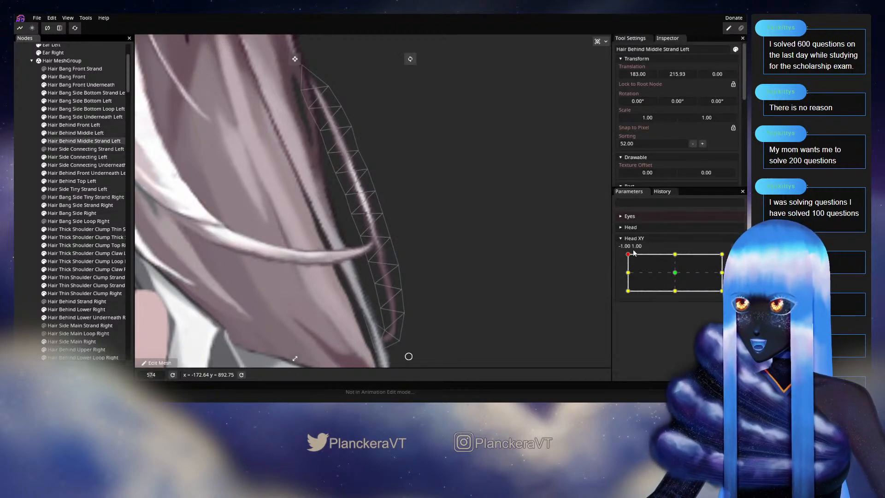
{"action": "mouse_move", "coordinate": [633, 251]}
{"action": "left_mouse_down"}
{"action": "mouse_move", "coordinate": [676, 258]}
{"action": "mouse_move", "coordinate": [620, 265]}
{"action": "mouse_move", "coordinate": [642, 253]}
{"action": "mouse_move", "coordinate": [628, 254]}
{"action": "left_mouse_up"}
Fine-tune the strand's middle vertices with Head XY armed at -1.00, 1.00, then disarm it and preview a slight head turn
{"action": "left_click", "coordinate": [736, 259]}
{"action": "left_click_drag", "start_coordinate": [361, 150], "coordinate": [362, 153]}
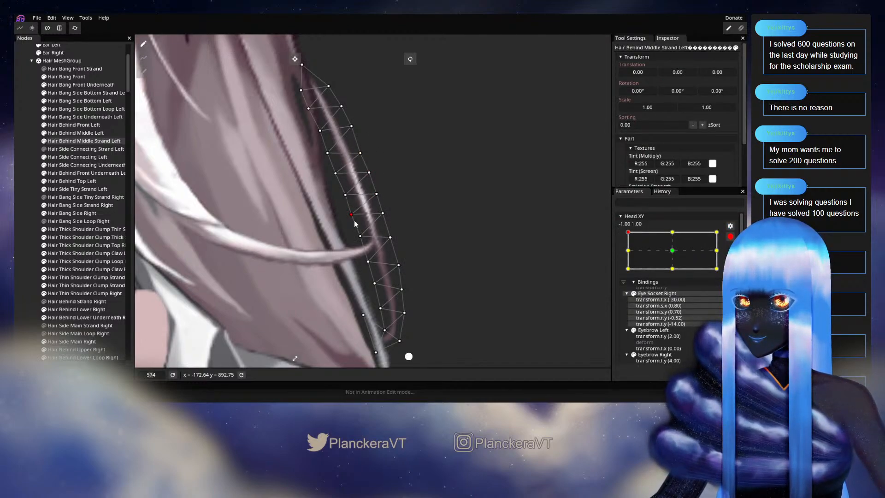
{"action": "left_click_drag", "start_coordinate": [408, 235], "coordinate": [396, 195]}
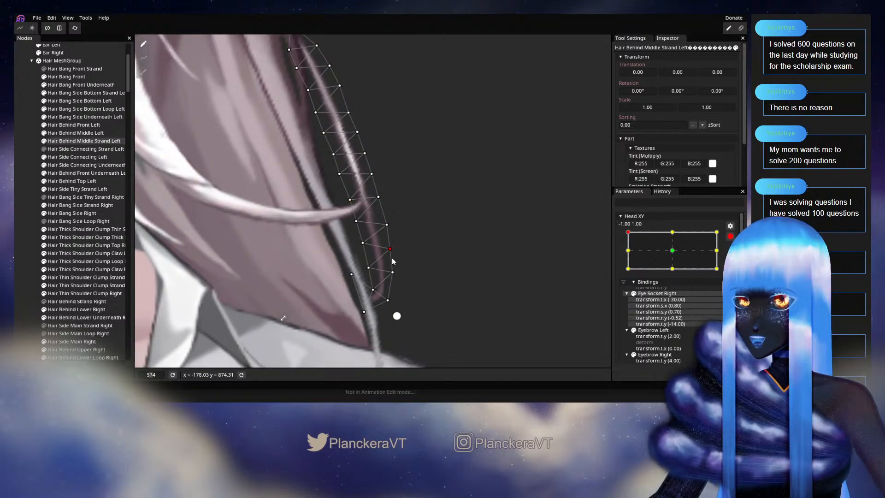
{"action": "left_click", "coordinate": [729, 236]}
{"action": "mouse_move", "coordinate": [637, 254]}
{"action": "left_mouse_down"}
{"action": "mouse_move", "coordinate": [677, 251]}
{"action": "mouse_move", "coordinate": [631, 253]}
{"action": "left_mouse_up"}
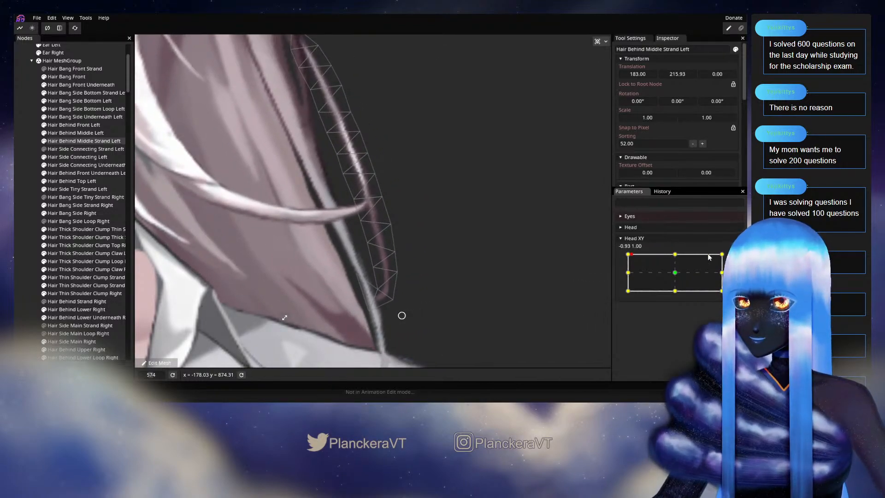
Rearm Head XY at -1.00, 1.00 and nudge the strand's tip slightly downward with the size 29 Circle Brush
{"action": "left_click", "coordinate": [735, 258]}
{"action": "left_click_drag", "start_coordinate": [441, 263], "coordinate": [431, 224]}
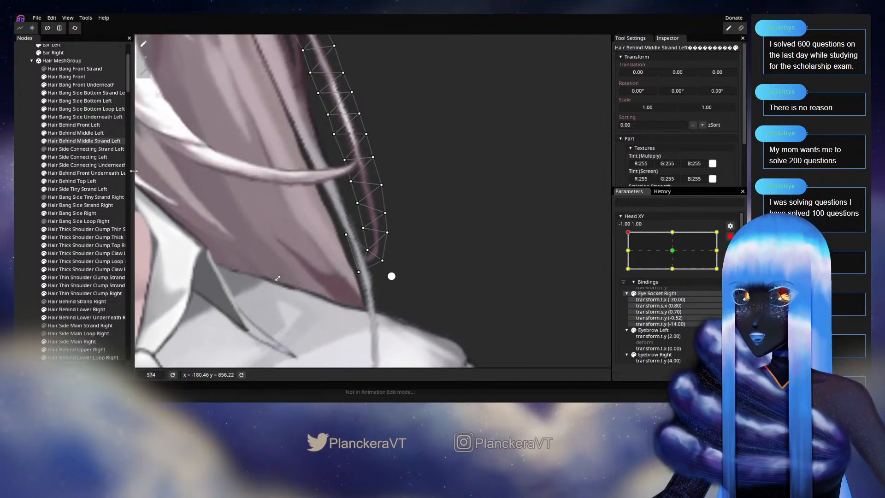
{"action": "left_click", "coordinate": [143, 73]}
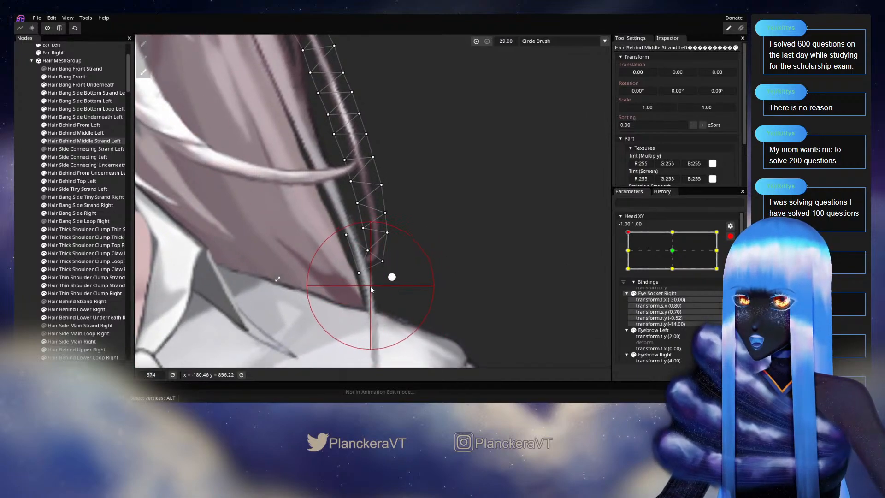
{"action": "left_click_drag", "start_coordinate": [370, 285], "coordinate": [370, 288]}
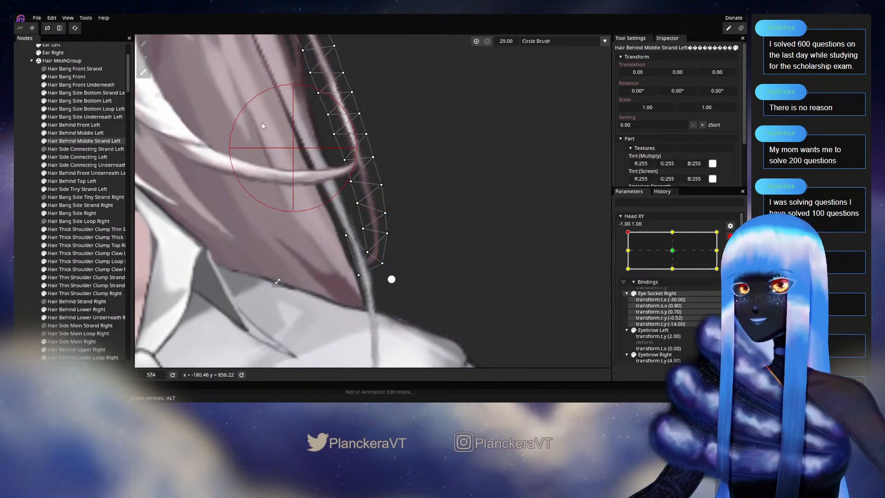
Switch to single-vertex editing and shift the vertices just above the strand's tip slightly downward to even their spacing
{"action": "left_click", "coordinate": [143, 44]}
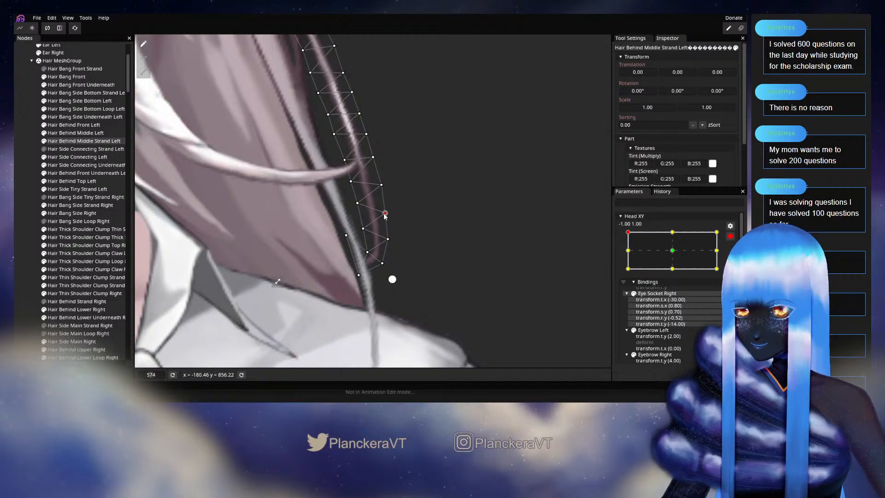
{"action": "left_click_drag", "start_coordinate": [358, 210], "coordinate": [359, 216]}
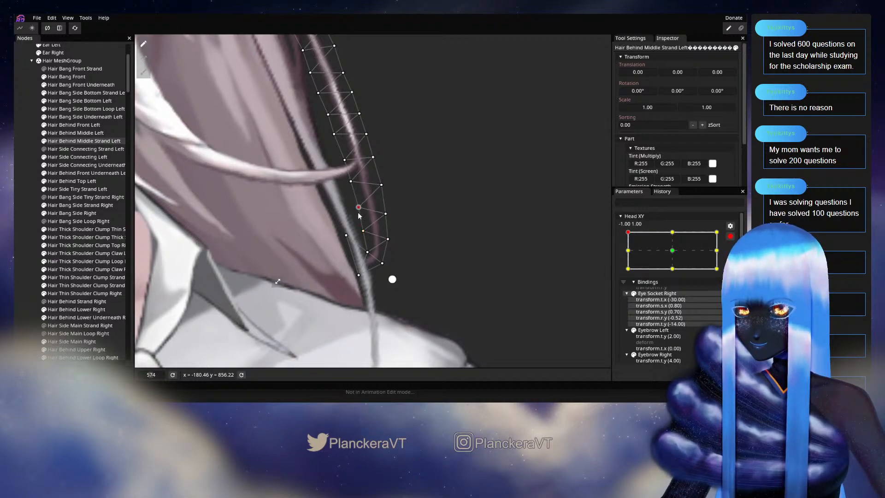
{"action": "left_click_drag", "start_coordinate": [383, 187], "coordinate": [411, 275]}
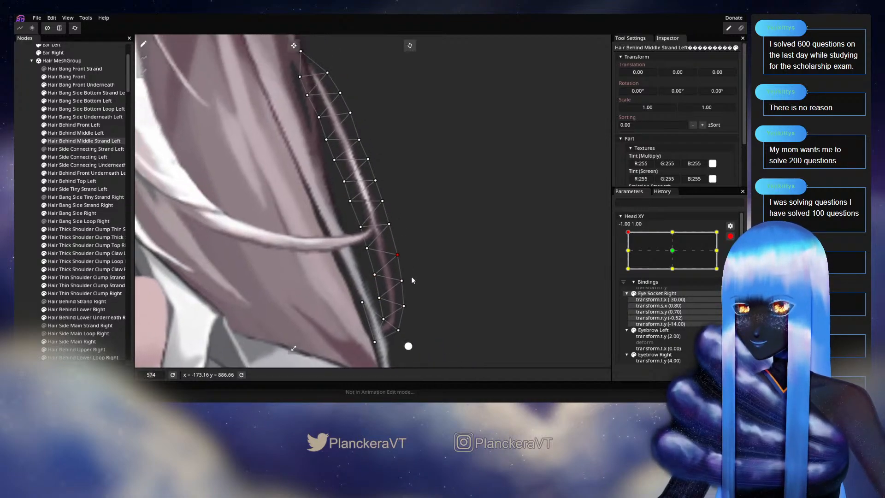
{"action": "left_click_drag", "start_coordinate": [367, 249], "coordinate": [368, 254]}
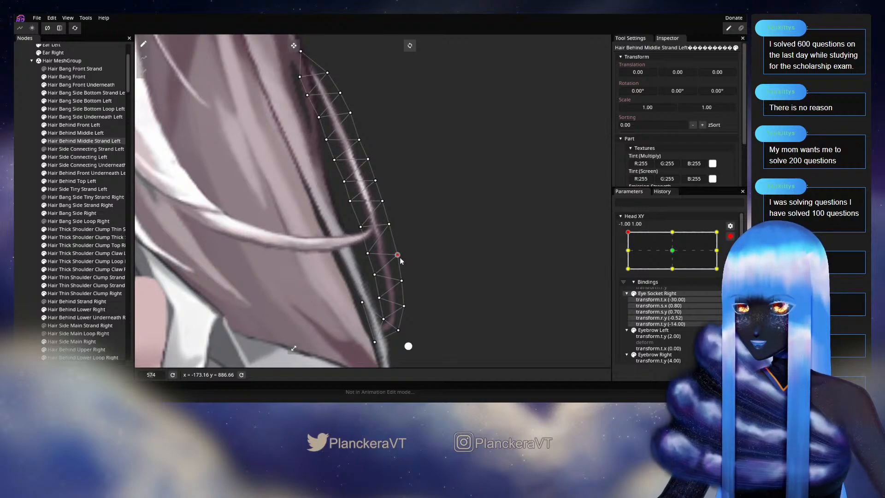
Move the paired edge vertices up through the strand's middle and upper sections to smooth its curve
{"action": "left_click_drag", "start_coordinate": [389, 224], "coordinate": [362, 230]}
{"action": "left_click_drag", "start_coordinate": [381, 202], "coordinate": [364, 242]}
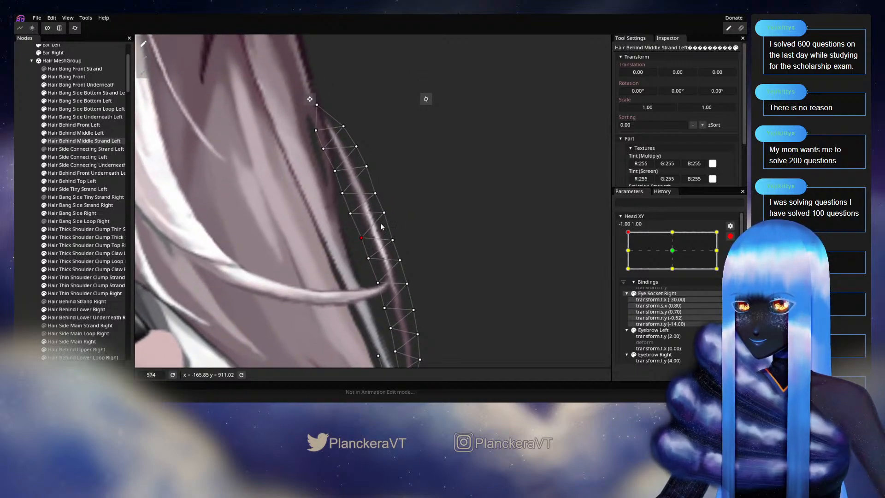
{"action": "left_click_drag", "start_coordinate": [384, 213], "coordinate": [343, 194]}
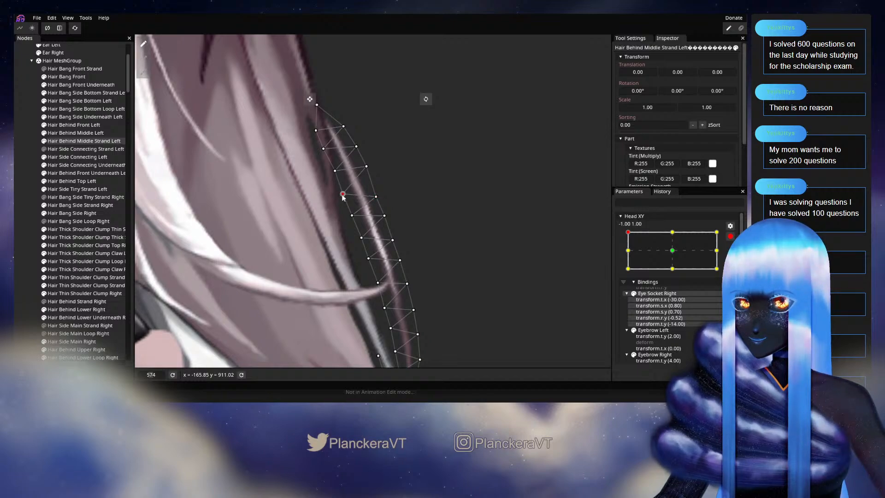
{"action": "left_click_drag", "start_coordinate": [366, 167], "coordinate": [336, 174]}
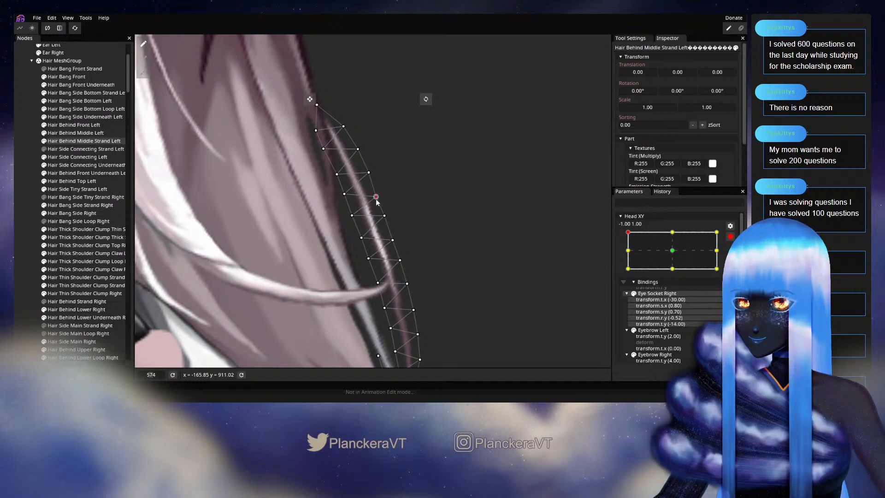
Align the vertices on both edges of the strand's lower-middle section, around where the curved side strand crosses it
{"action": "left_click_drag", "start_coordinate": [358, 215], "coordinate": [387, 202]}
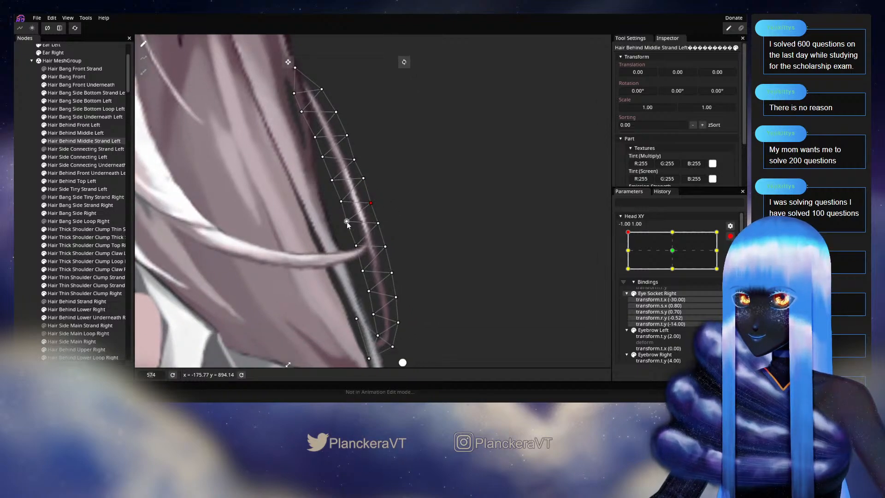
{"action": "left_click_drag", "start_coordinate": [346, 221], "coordinate": [349, 223]}
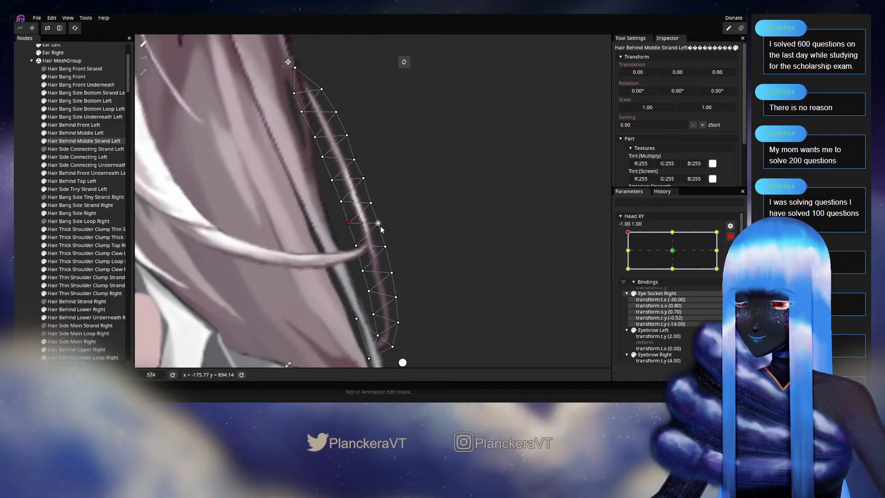
{"action": "left_click", "coordinate": [386, 246]}
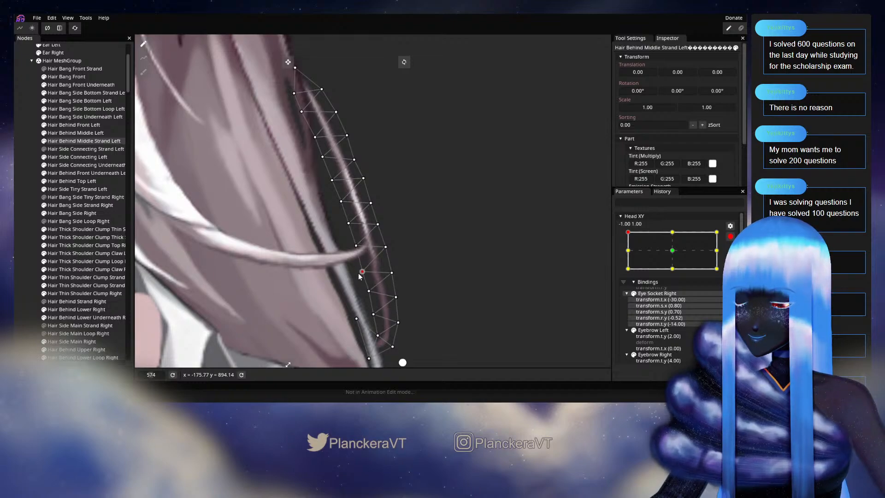
{"action": "left_click_drag", "start_coordinate": [369, 287], "coordinate": [392, 230]}
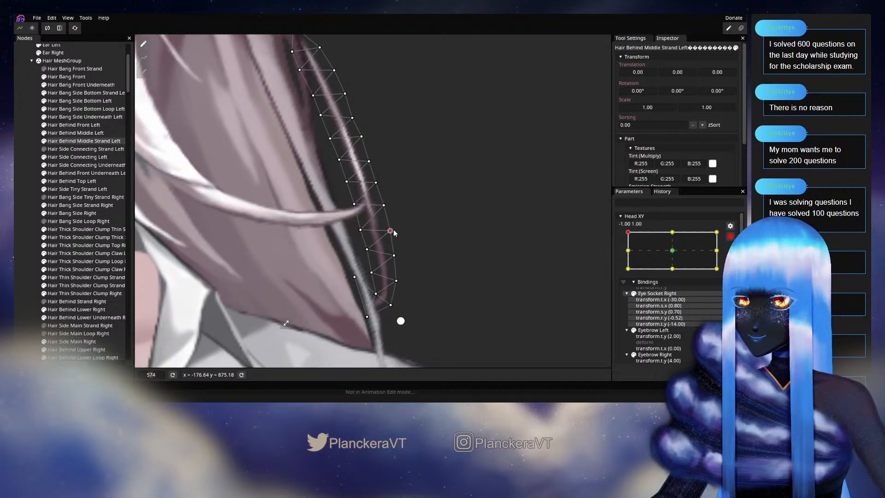
{"action": "left_click", "coordinate": [361, 230]}
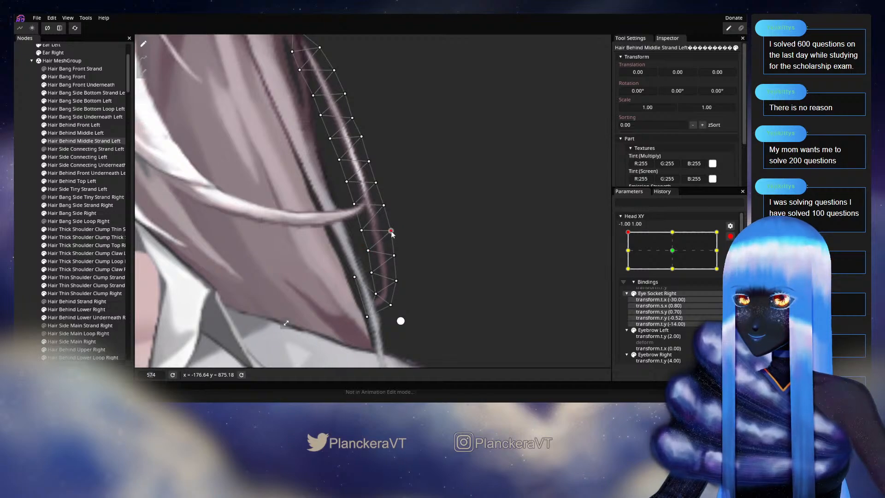
{"action": "left_click_drag", "start_coordinate": [392, 234], "coordinate": [361, 227]}
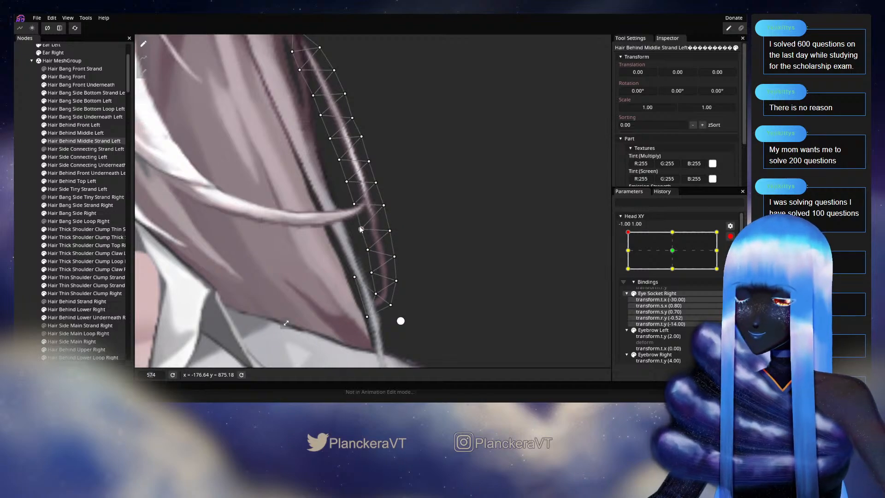
Fine-tune the strand's edge vertices around the side strand crossing and preview the head turn around Head XY -1.00, 1.00
{"action": "left_click", "coordinate": [363, 229]}
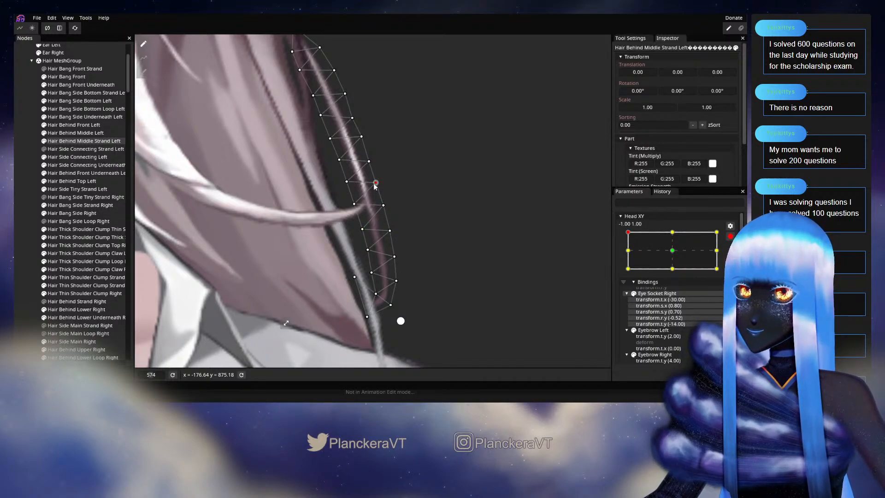
{"action": "left_click", "coordinate": [40, 232]}
{"action": "scroll", "coordinate": [464, 270], "scroll_direction": "down", "scroll_amount": 2}
{"action": "scroll", "coordinate": [465, 271], "scroll_direction": "down", "scroll_amount": 7}
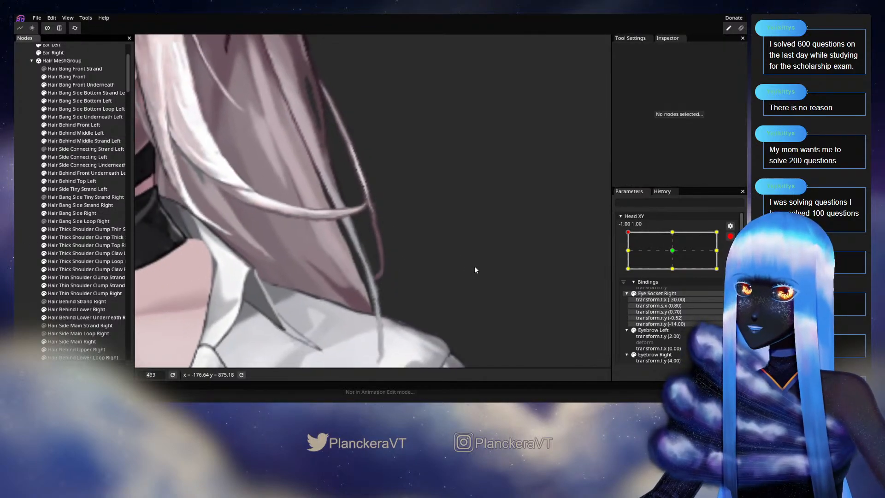
{"action": "left_click", "coordinate": [731, 238]}
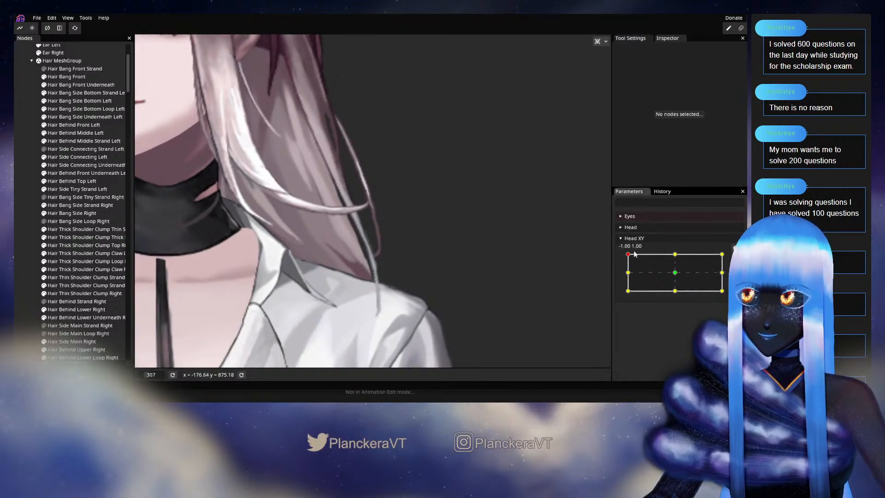
{"action": "mouse_move", "coordinate": [627, 254]}
{"action": "left_mouse_down"}
{"action": "mouse_move", "coordinate": [667, 256]}
{"action": "mouse_move", "coordinate": [622, 260]}
{"action": "mouse_move", "coordinate": [621, 251]}
{"action": "left_mouse_up"}
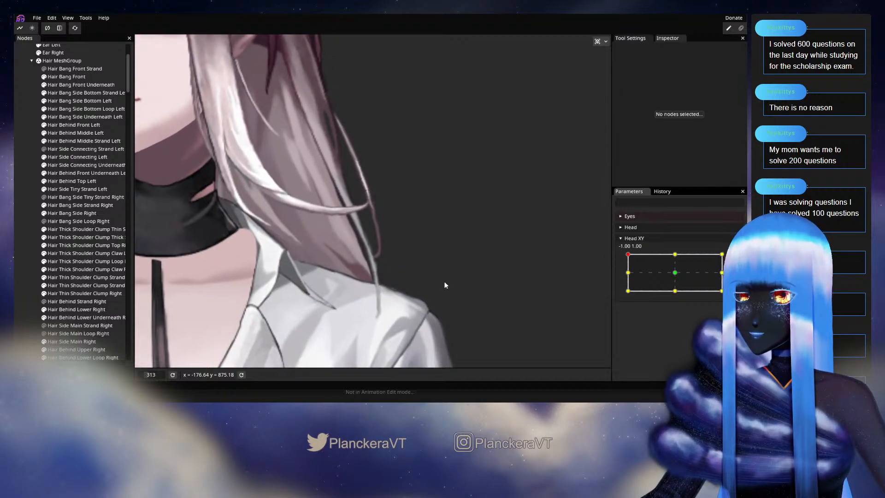
Rearm Head XY at -1.00, 1.00 and adjust the lower edge vertices of Hair Behind Middle Strand Left to smooth both sides
{"action": "left_click", "coordinate": [734, 258]}
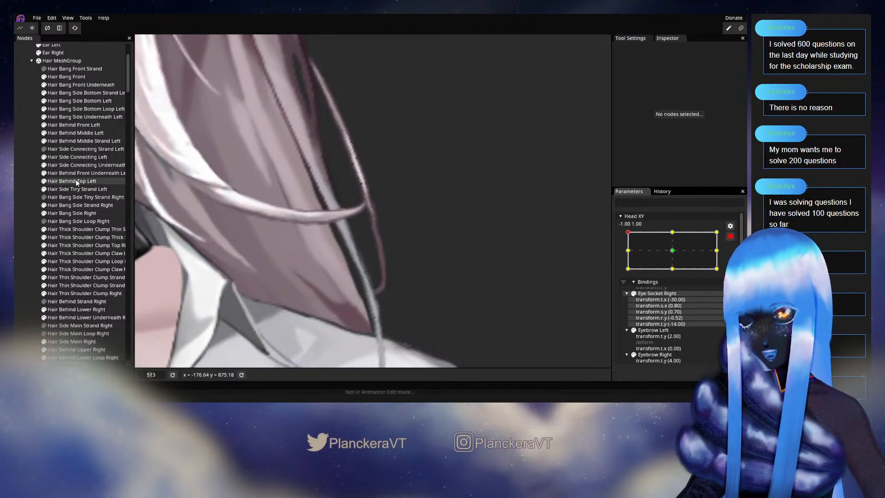
{"action": "left_click", "coordinate": [76, 149]}
{"action": "left_click", "coordinate": [80, 140]}
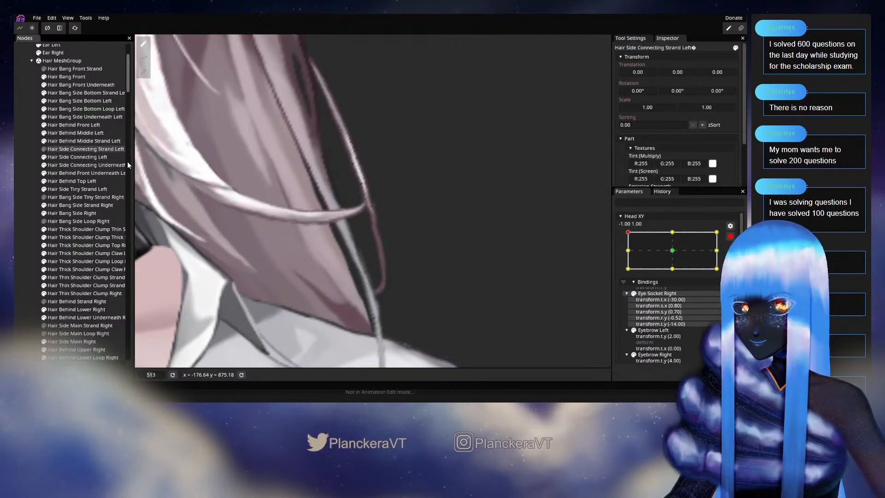
{"action": "scroll", "coordinate": [455, 258], "scroll_direction": "up", "scroll_amount": 3}
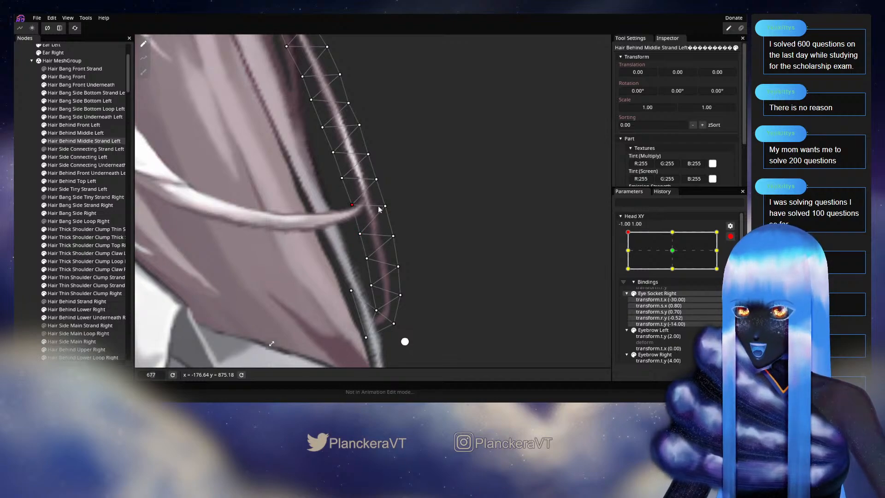
{"action": "left_click", "coordinate": [399, 240]}
{"action": "left_click_drag", "start_coordinate": [367, 261], "coordinate": [370, 264]}
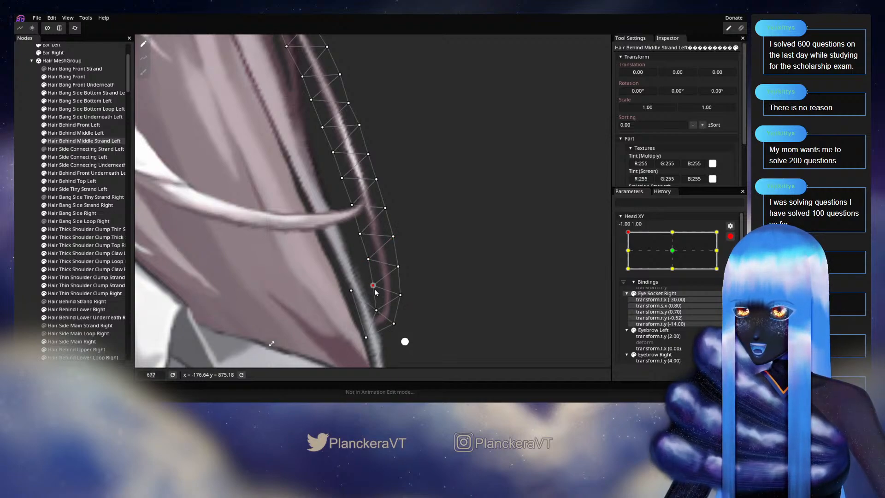
{"action": "left_click_drag", "start_coordinate": [399, 300], "coordinate": [401, 300]}
{"action": "left_click_drag", "start_coordinate": [401, 265], "coordinate": [401, 264]}
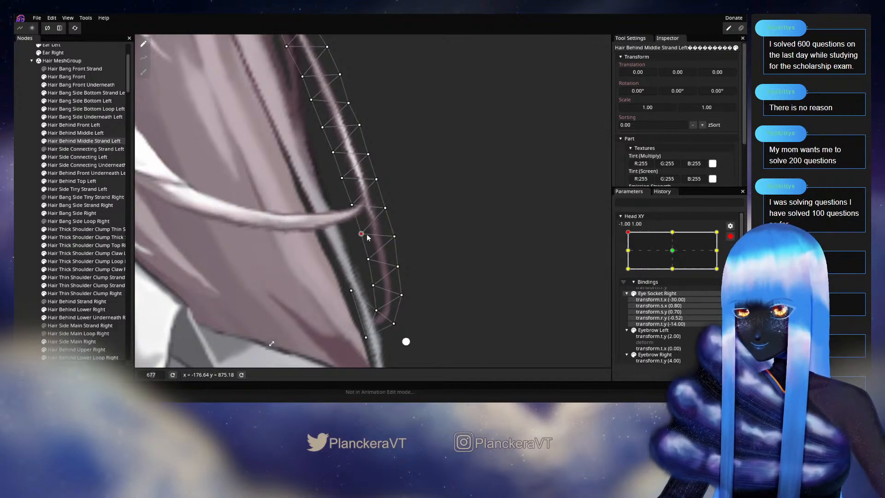
Adjust the strand's paired edge vertices at and just above the crossing with the curved side strand
{"action": "left_click_drag", "start_coordinate": [356, 207], "coordinate": [350, 179]}
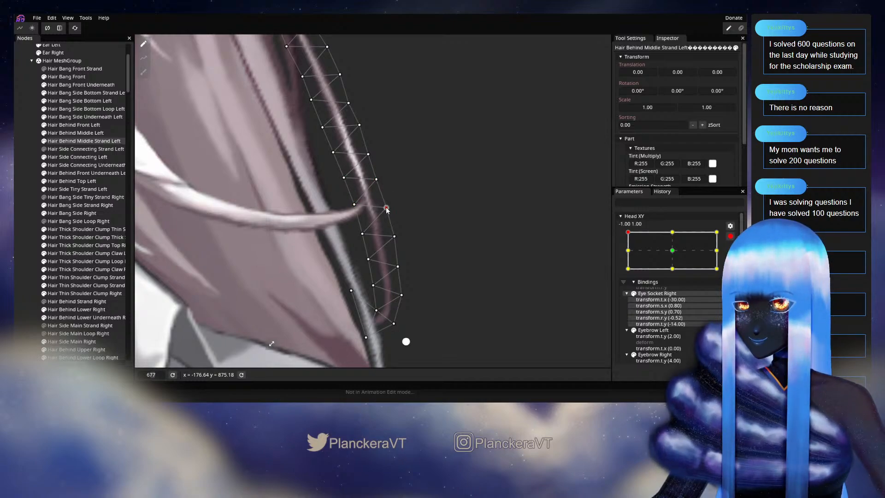
{"action": "left_click_drag", "start_coordinate": [387, 210], "coordinate": [362, 234]}
{"action": "left_click_drag", "start_coordinate": [332, 201], "coordinate": [344, 252]}
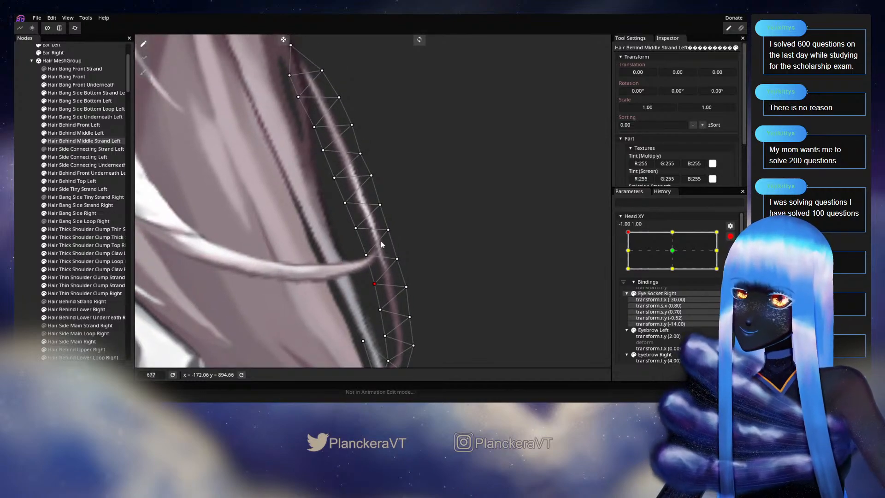
{"action": "left_click", "coordinate": [388, 229]}
{"action": "left_click", "coordinate": [355, 228]}
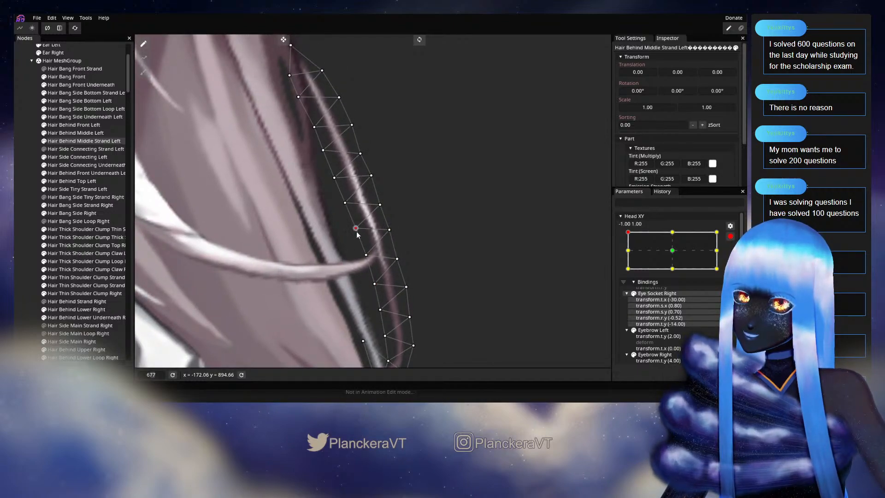
{"action": "left_click", "coordinate": [346, 203]}
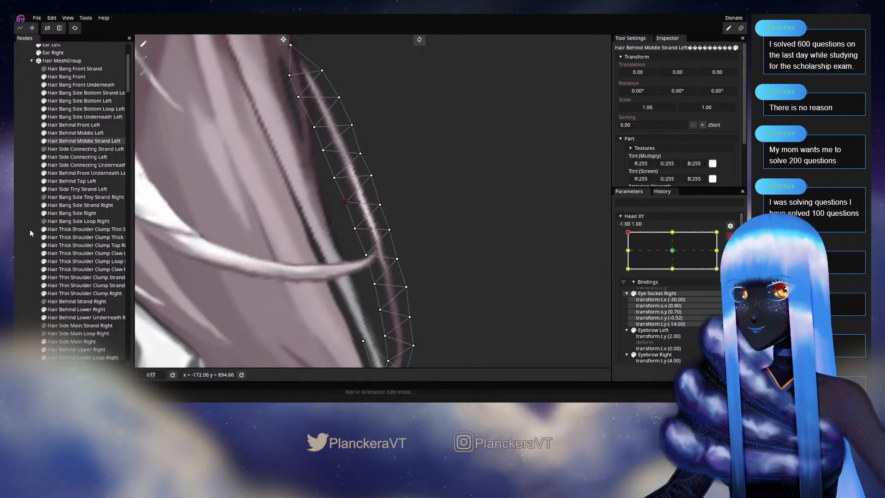
Disarm Head XY and preview the turn around -1.00, 1.00 to check the strand's movement against the rest of the hair
{"action": "left_click", "coordinate": [503, 235]}
{"action": "scroll", "coordinate": [507, 236], "scroll_direction": "down", "scroll_amount": 4}
{"action": "scroll", "coordinate": [509, 233], "scroll_direction": "down", "scroll_amount": 10}
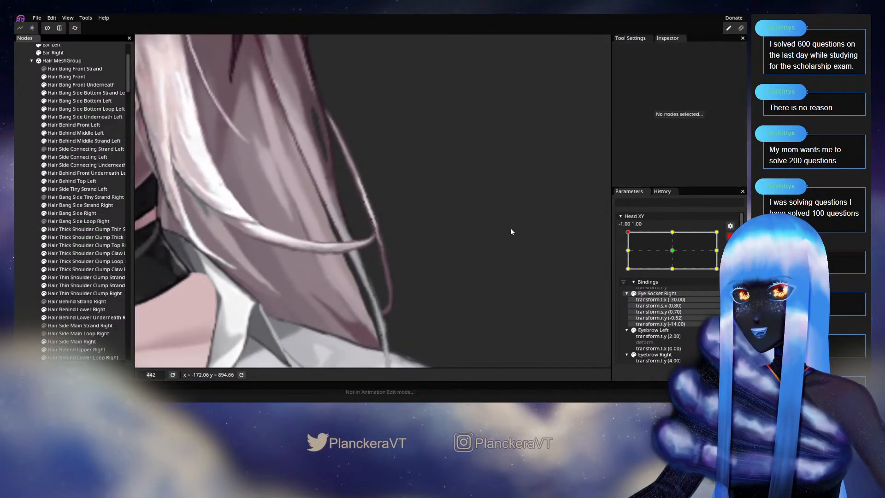
{"action": "scroll", "coordinate": [511, 219], "scroll_direction": "down", "scroll_amount": 8}
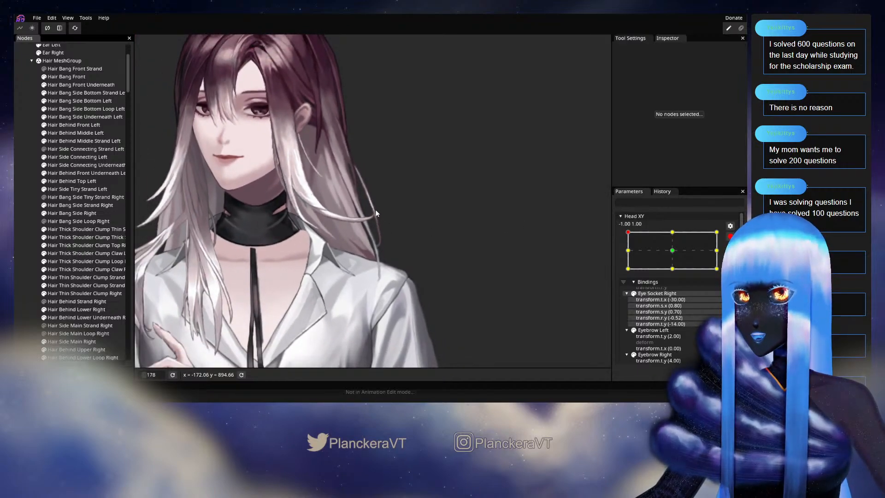
{"action": "left_click", "coordinate": [730, 236]}
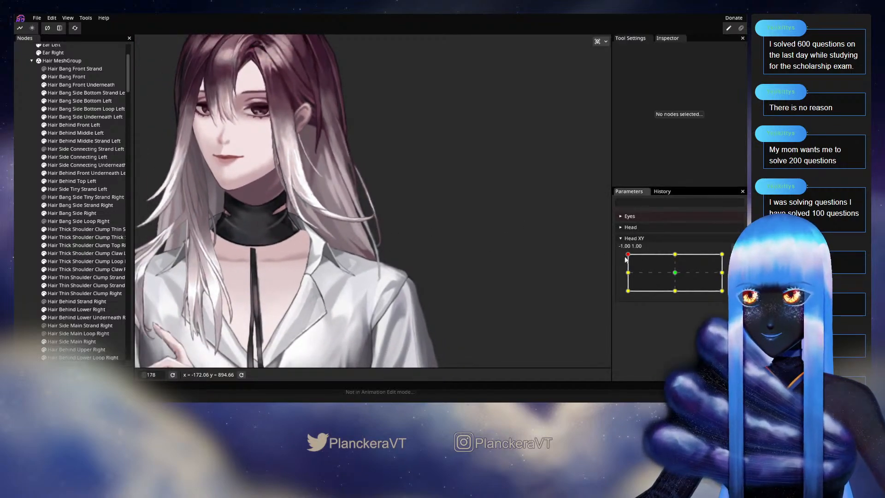
{"action": "mouse_move", "coordinate": [628, 254]}
{"action": "left_mouse_down"}
{"action": "mouse_move", "coordinate": [626, 271]}
{"action": "mouse_move", "coordinate": [674, 257]}
{"action": "mouse_move", "coordinate": [632, 255]}
{"action": "mouse_move", "coordinate": [682, 257]}
{"action": "mouse_move", "coordinate": [625, 280]}
{"action": "mouse_move", "coordinate": [626, 248]}
{"action": "left_mouse_up"}
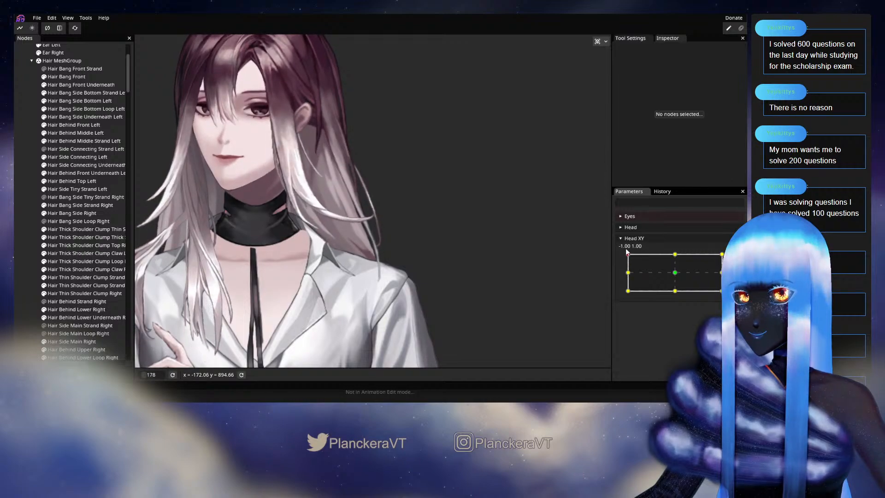
Examine the hair outline at the crown while moving Head XY around the -1.00, 1.00 corner
{"action": "left_click_drag", "start_coordinate": [396, 264], "coordinate": [481, 277]}
{"action": "left_click_drag", "start_coordinate": [361, 229], "coordinate": [441, 273]}
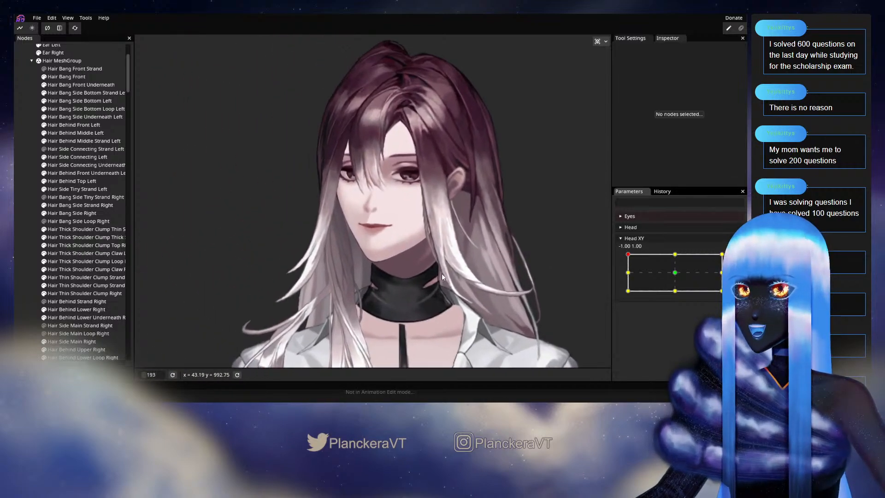
{"action": "scroll", "coordinate": [441, 274], "scroll_direction": "up", "scroll_amount": 2}
{"action": "left_click_drag", "start_coordinate": [412, 152], "coordinate": [406, 236]}
{"action": "left_click_drag", "start_coordinate": [445, 210], "coordinate": [423, 314]}
{"action": "scroll", "coordinate": [424, 316], "scroll_direction": "up", "scroll_amount": 8}
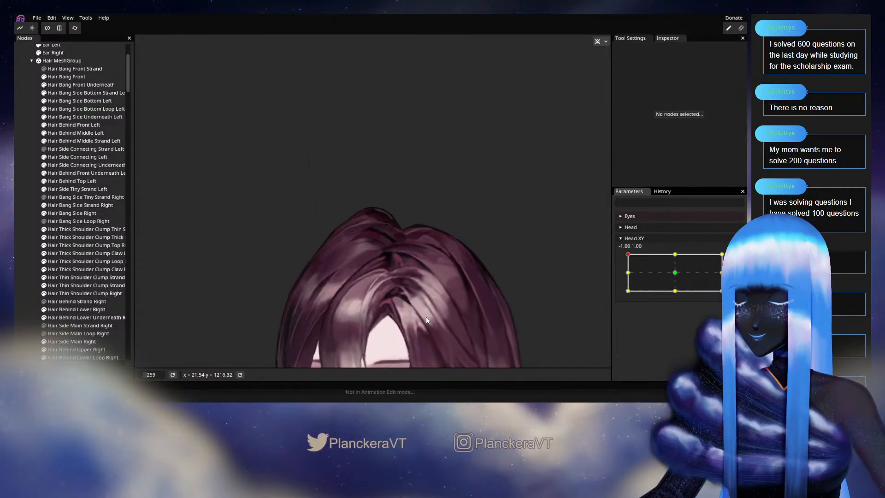
{"action": "mouse_move", "coordinate": [626, 254]}
{"action": "left_mouse_down"}
{"action": "mouse_move", "coordinate": [627, 275]}
{"action": "mouse_move", "coordinate": [676, 254]}
{"action": "mouse_move", "coordinate": [628, 255]}
{"action": "left_mouse_up"}
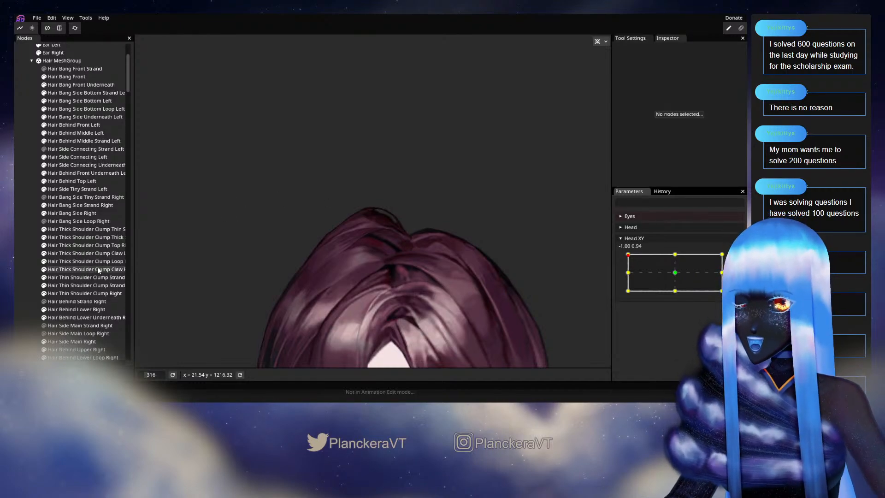
Select Hair Behind Lower Right and examine its mesh at the crown while moving Head XY from -1.00, 1.00 towards the centre
{"action": "left_click", "coordinate": [85, 309]}
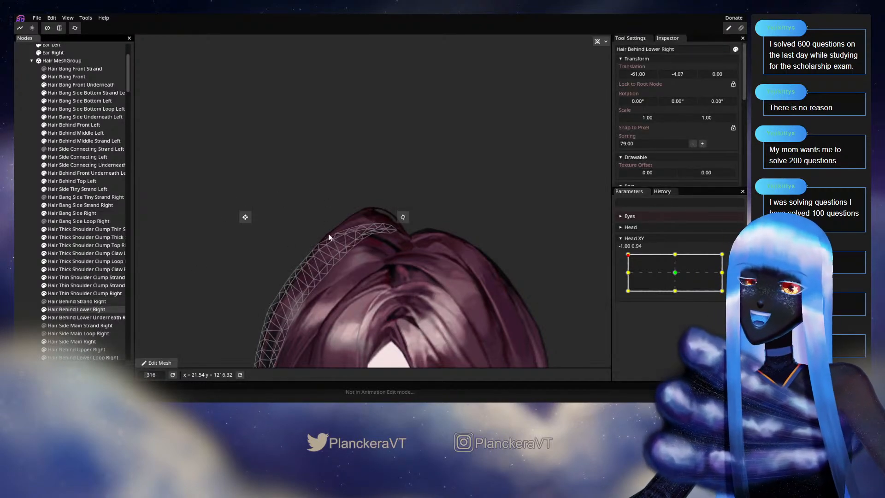
{"action": "scroll", "coordinate": [435, 247], "scroll_direction": "up", "scroll_amount": 5}
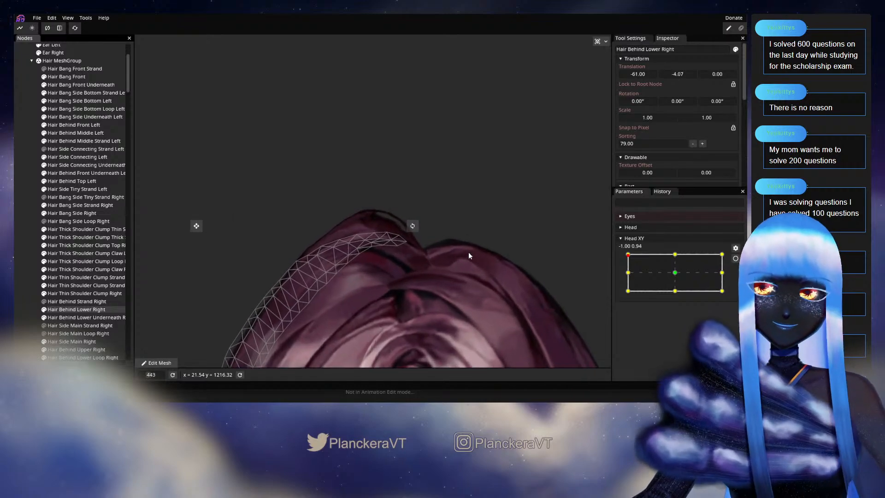
{"action": "scroll", "coordinate": [468, 251], "scroll_direction": "up", "scroll_amount": 1}
{"action": "scroll", "coordinate": [491, 294], "scroll_direction": "up", "scroll_amount": 1}
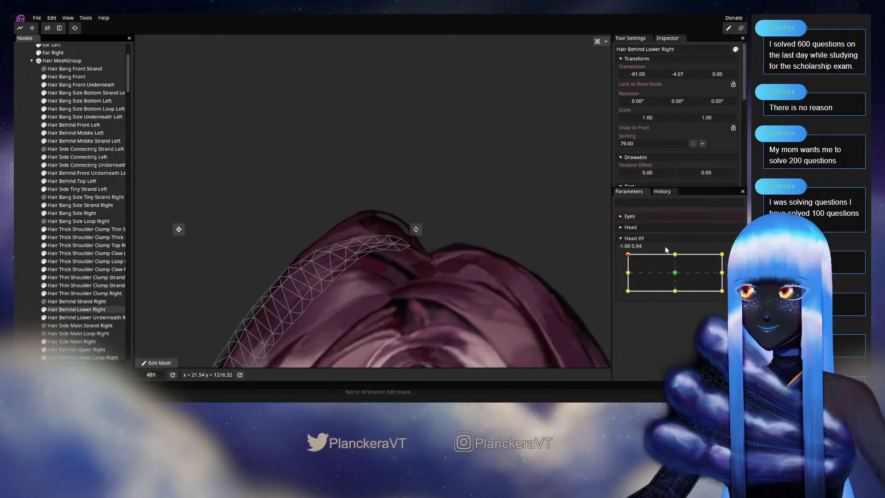
{"action": "left_click_drag", "start_coordinate": [628, 258], "coordinate": [656, 254]}
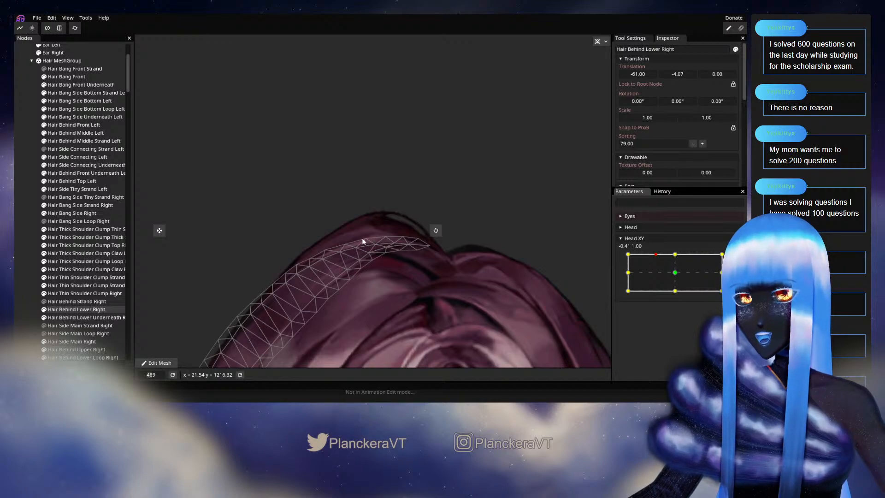
Arm Head XY at -1.00, 1.00 and shift Hair Behind Lower Right's vertices near the crown to smooth its outer edge
{"action": "left_click_drag", "start_coordinate": [660, 254], "coordinate": [630, 253]}
{"action": "left_click", "coordinate": [735, 258]}
{"action": "scroll", "coordinate": [360, 275], "scroll_direction": "up", "scroll_amount": 3}
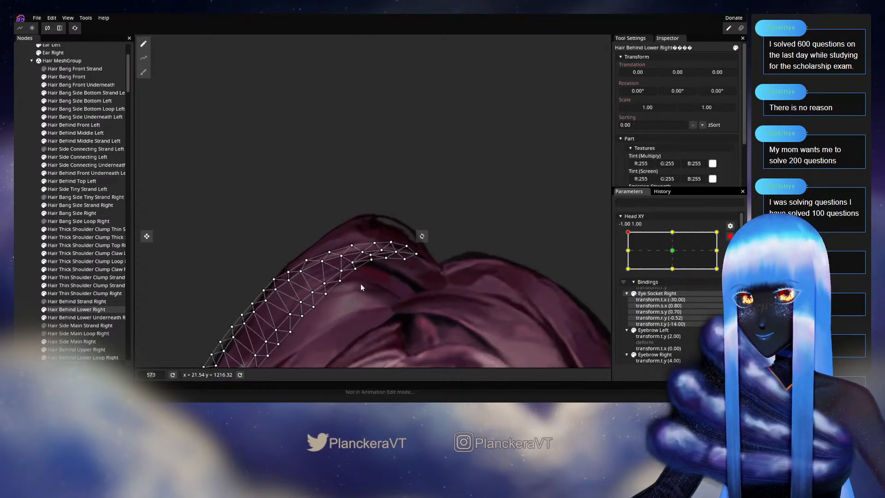
{"action": "left_click_drag", "start_coordinate": [360, 283], "coordinate": [368, 249]}
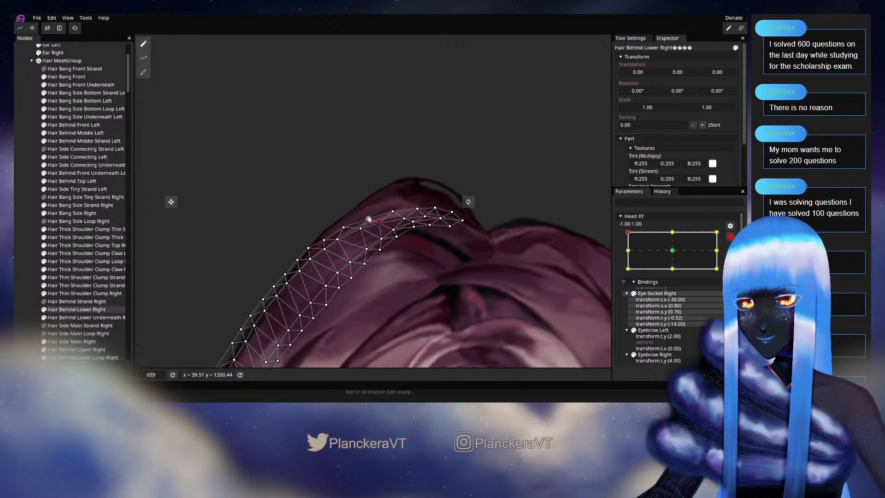
{"action": "mouse_move", "coordinate": [394, 212]}
{"action": "left_mouse_down"}
{"action": "mouse_move", "coordinate": [395, 222]}
{"action": "mouse_move", "coordinate": [385, 213]}
{"action": "left_mouse_up"}
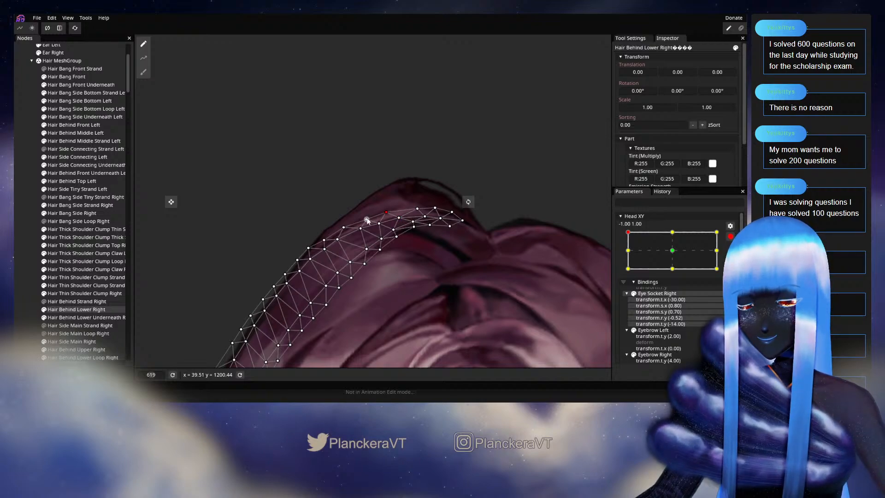
{"action": "mouse_move", "coordinate": [343, 240]}
{"action": "left_mouse_down"}
{"action": "mouse_move", "coordinate": [347, 225]}
{"action": "mouse_move", "coordinate": [328, 249]}
{"action": "left_mouse_up"}
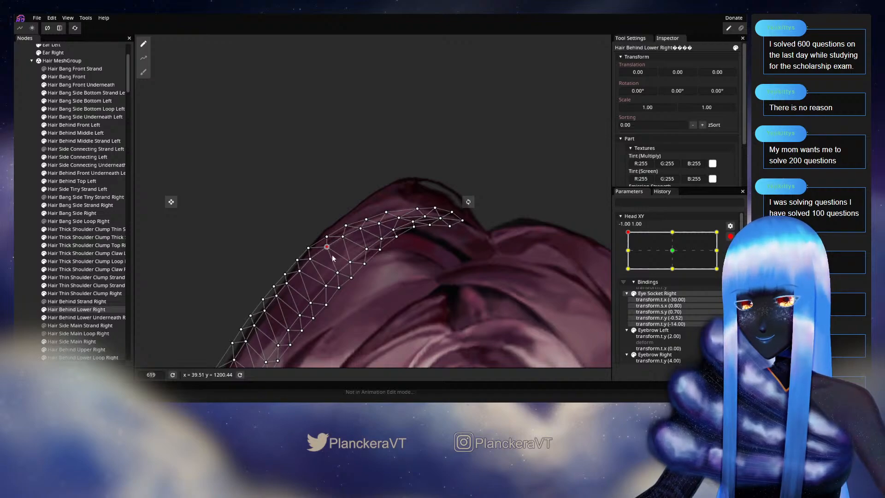
{"action": "left_click", "coordinate": [350, 262]}
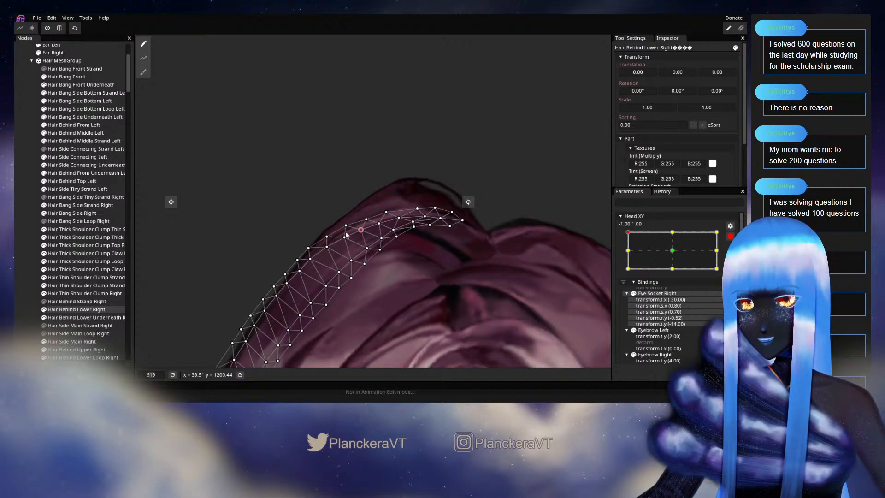
Disarm Head XY and preview the head turn around -1.00, 1.00 to check the crown outline
{"action": "left_click", "coordinate": [32, 259]}
{"action": "scroll", "coordinate": [476, 207], "scroll_direction": "down", "scroll_amount": 5}
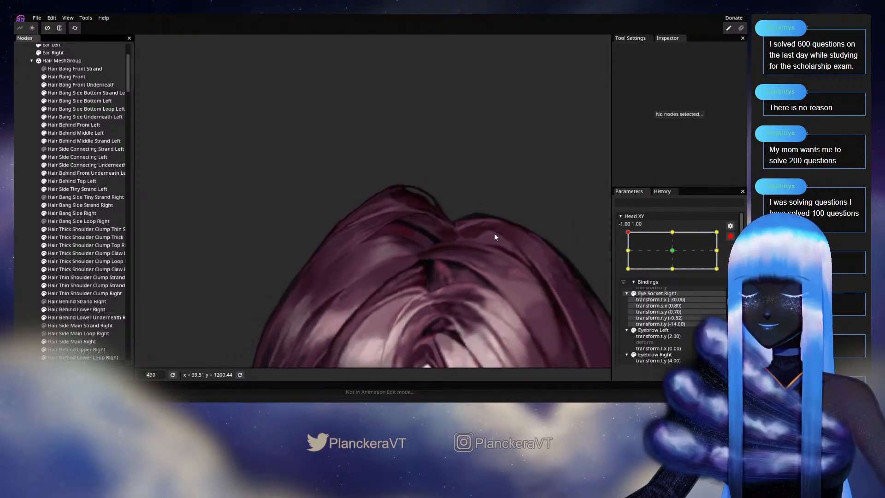
{"action": "scroll", "coordinate": [499, 225], "scroll_direction": "down", "scroll_amount": 6}
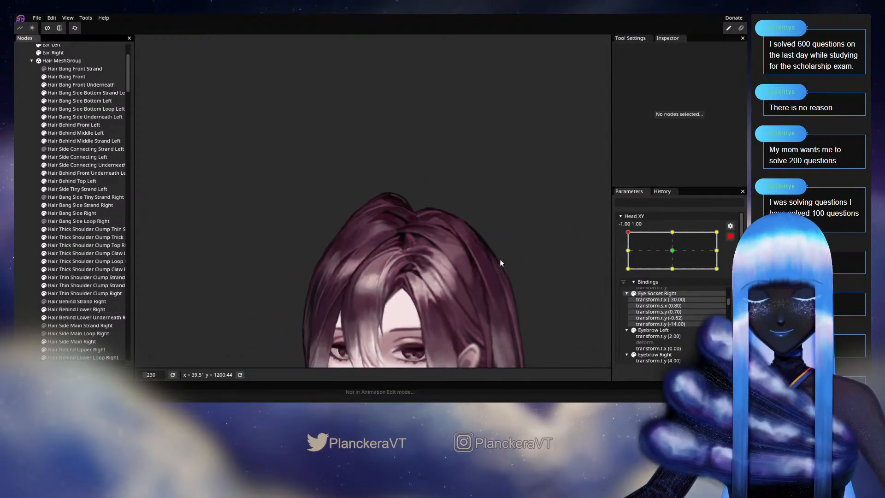
{"action": "left_click_drag", "start_coordinate": [496, 263], "coordinate": [502, 161]}
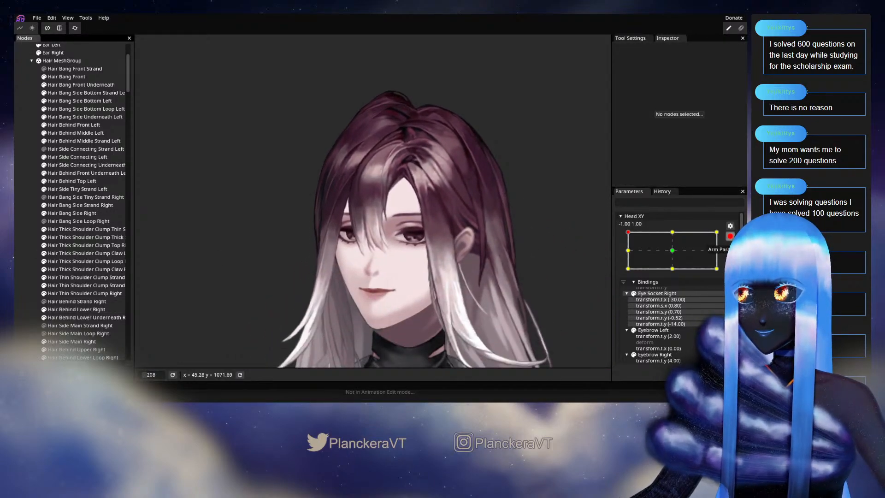
{"action": "left_click", "coordinate": [730, 236]}
{"action": "mouse_move", "coordinate": [628, 254]}
{"action": "left_mouse_down"}
{"action": "mouse_move", "coordinate": [626, 272]}
{"action": "mouse_move", "coordinate": [633, 250]}
{"action": "mouse_move", "coordinate": [623, 250]}
{"action": "left_mouse_up"}
Arm Head XY at -1.00, 1.00 and adjust the Hair Behind Lower Right vertices along the strand below the crown
{"action": "left_click", "coordinate": [734, 258]}
{"action": "scroll", "coordinate": [378, 207], "scroll_direction": "up", "scroll_amount": 5}
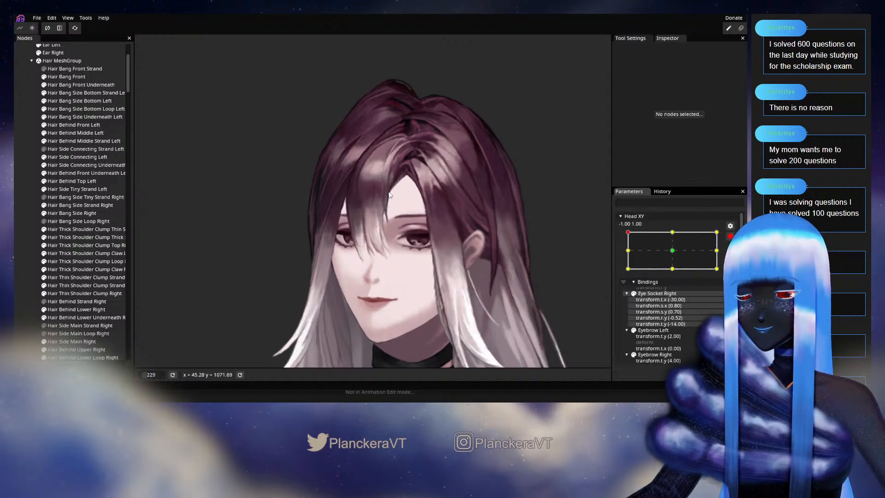
{"action": "left_click_drag", "start_coordinate": [374, 115], "coordinate": [391, 238]}
{"action": "scroll", "coordinate": [394, 275], "scroll_direction": "up", "scroll_amount": 4}
{"action": "scroll", "coordinate": [394, 240], "scroll_direction": "up", "scroll_amount": 2}
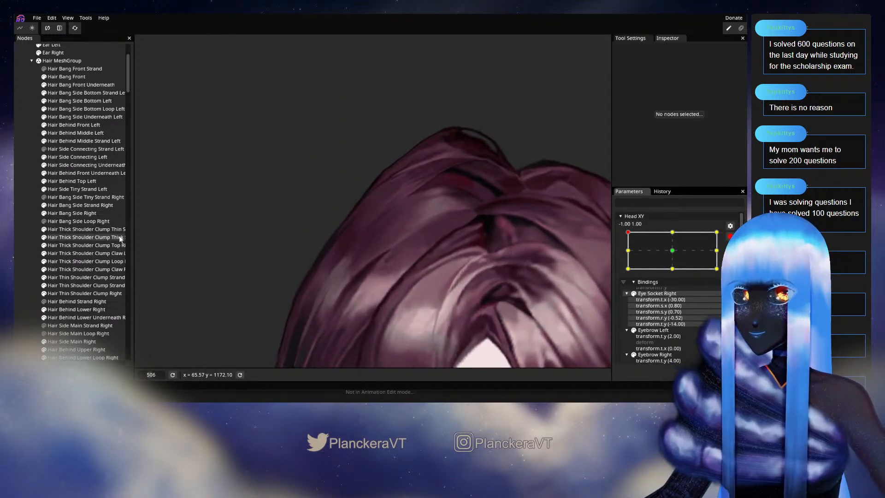
{"action": "left_click", "coordinate": [87, 213]}
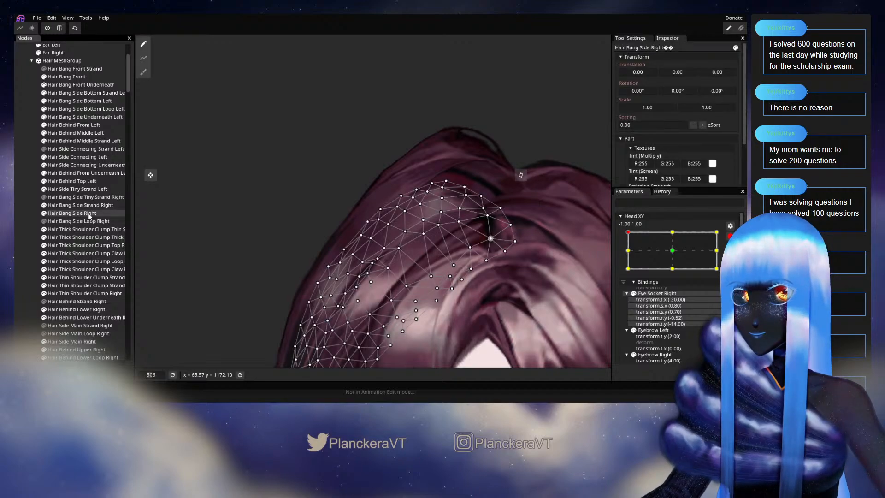
{"action": "scroll", "coordinate": [88, 213], "scroll_direction": "down", "scroll_amount": 1}
{"action": "left_click", "coordinate": [79, 284]}
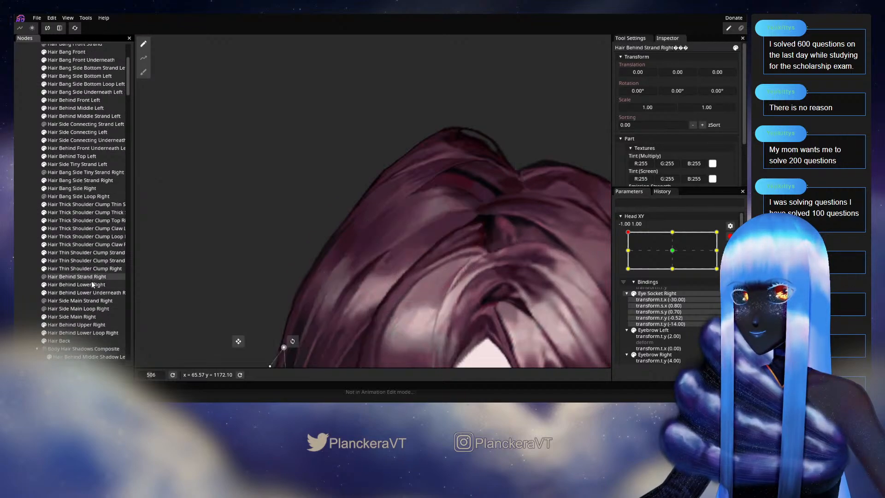
{"action": "scroll", "coordinate": [380, 262], "scroll_direction": "up", "scroll_amount": 1}
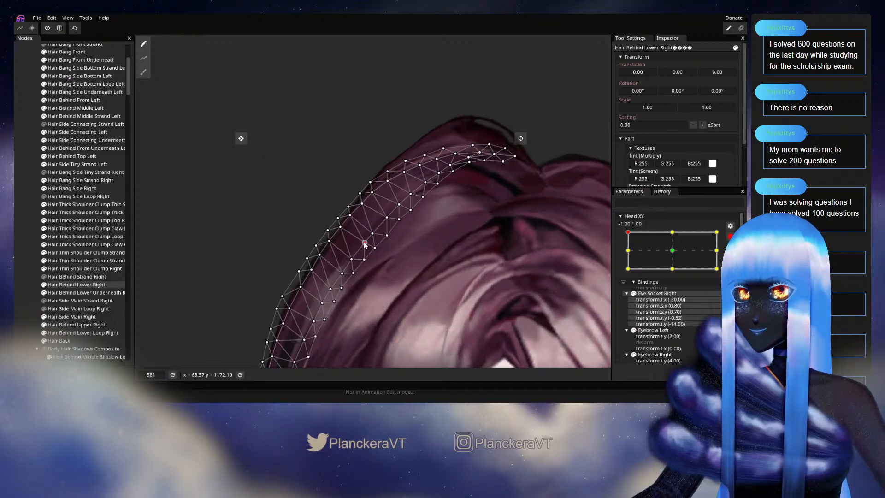
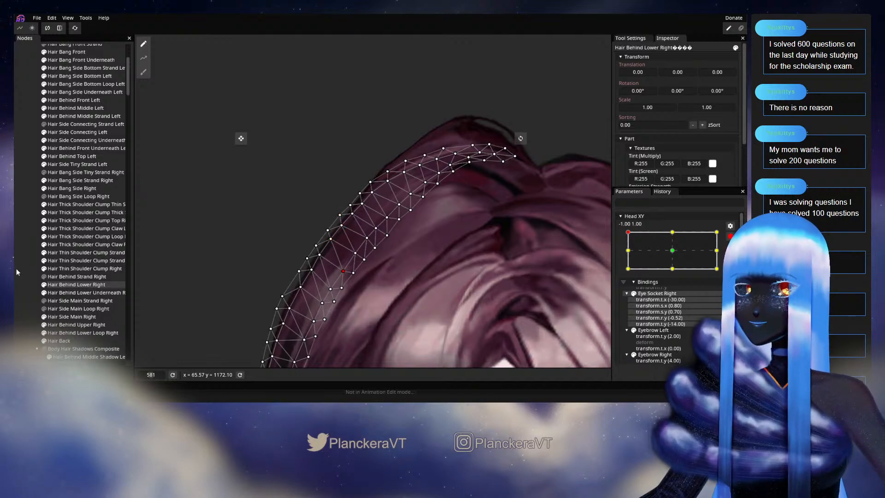
Disarm Head XY and move it around -1.00, 1.00 to check the reshaped strand below the crown
{"action": "left_click", "coordinate": [536, 266]}
{"action": "scroll", "coordinate": [536, 266], "scroll_direction": "down", "scroll_amount": 5}
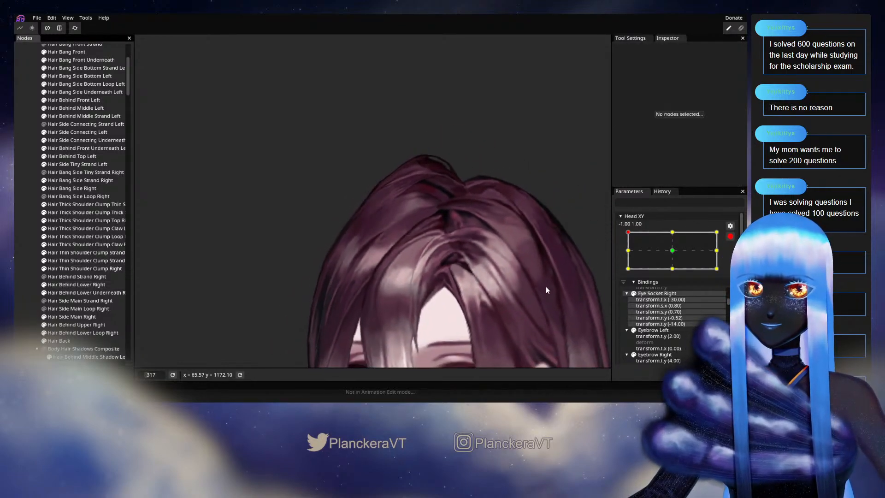
{"action": "scroll", "coordinate": [530, 288], "scroll_direction": "down", "scroll_amount": 2}
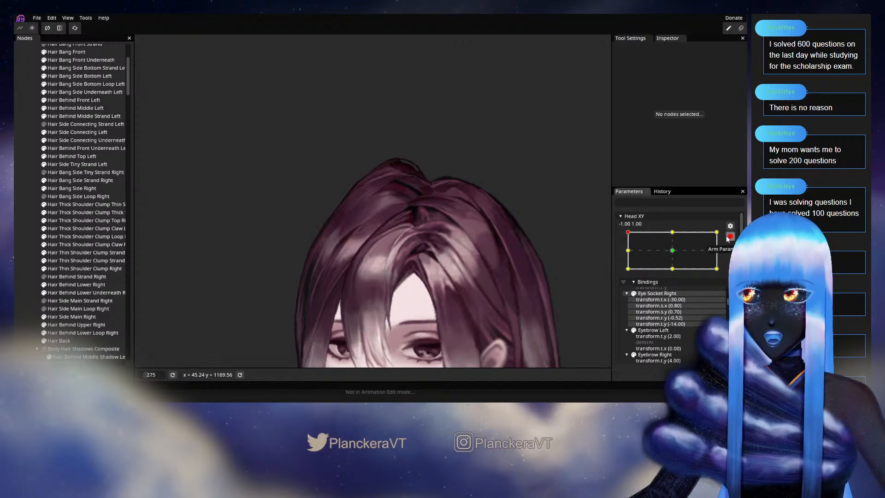
{"action": "mouse_move", "coordinate": [628, 254]}
{"action": "left_mouse_down"}
{"action": "mouse_move", "coordinate": [627, 271]}
{"action": "mouse_move", "coordinate": [625, 255]}
{"action": "mouse_move", "coordinate": [683, 252]}
{"action": "mouse_move", "coordinate": [616, 254]}
{"action": "left_mouse_up"}
Reshape the upper tip of Hair Behind Lower Right at Head XY -1.00, 1.00 using the Circle Brush
{"action": "scroll", "coordinate": [409, 189], "scroll_direction": "up", "scroll_amount": 4}
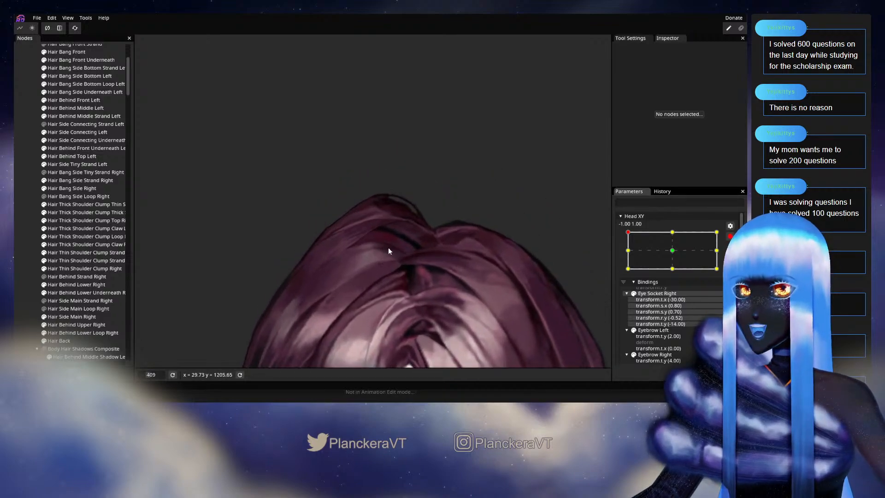
{"action": "scroll", "coordinate": [388, 247], "scroll_direction": "up", "scroll_amount": 3}
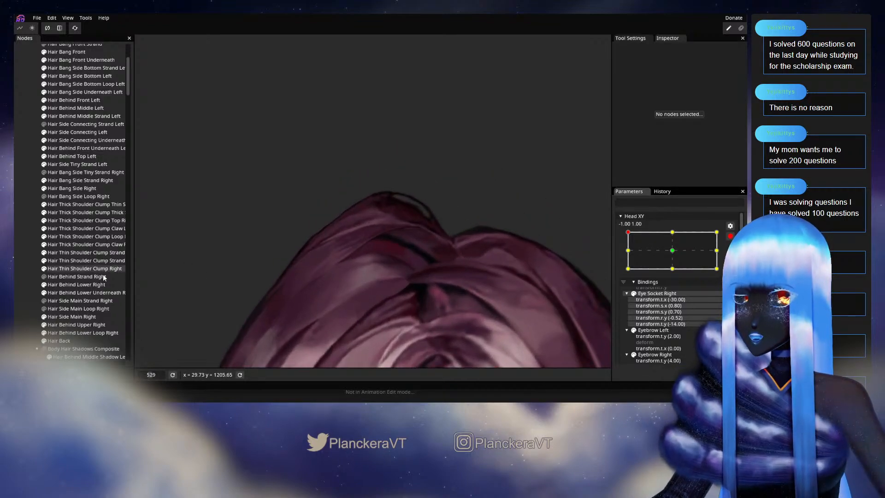
{"action": "left_click", "coordinate": [75, 285]}
{"action": "scroll", "coordinate": [245, 234], "scroll_direction": "up", "scroll_amount": 1}
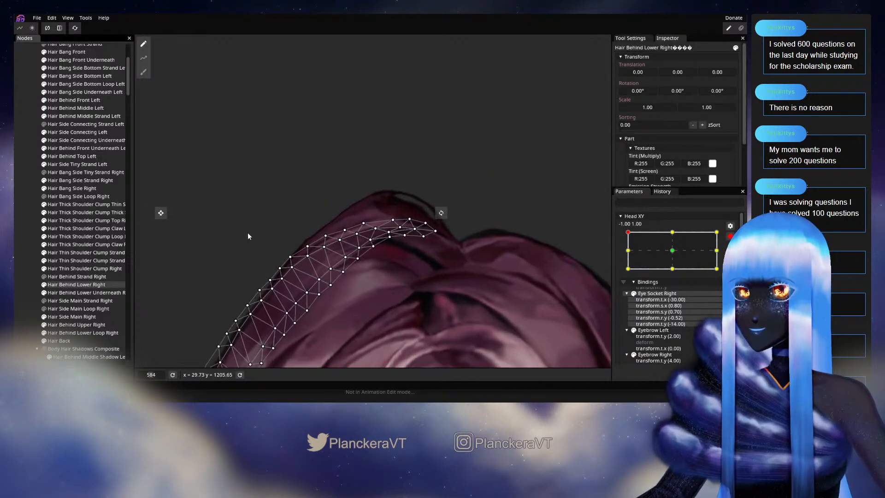
{"action": "scroll", "coordinate": [297, 237], "scroll_direction": "up", "scroll_amount": 3}
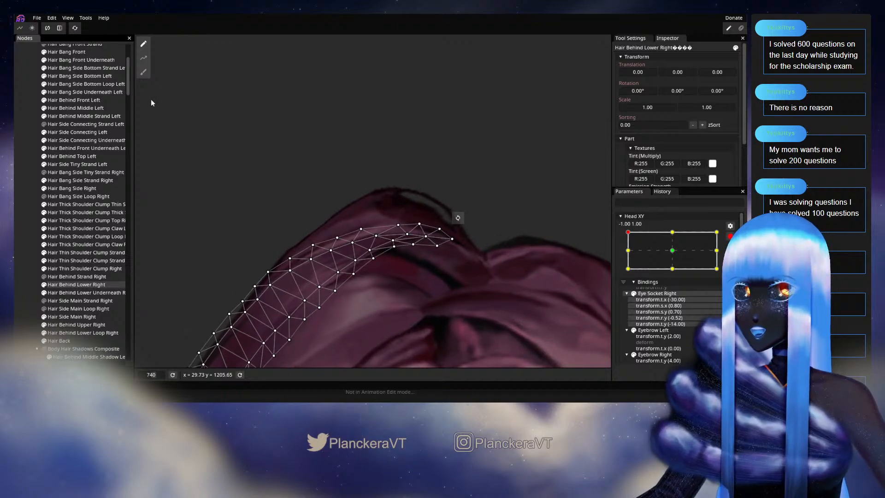
{"action": "left_click", "coordinate": [143, 71]}
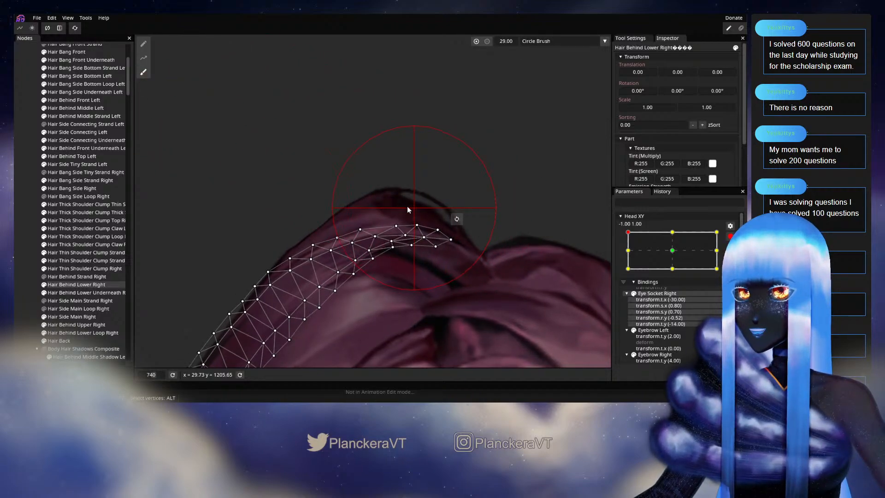
{"action": "left_click", "coordinate": [26, 243]}
Disarm Head XY and preview the motion around -1.00, 1.00 to check the brushed strand tip
{"action": "scroll", "coordinate": [527, 269], "scroll_direction": "down", "scroll_amount": 2}
{"action": "scroll", "coordinate": [475, 276], "scroll_direction": "down", "scroll_amount": 5}
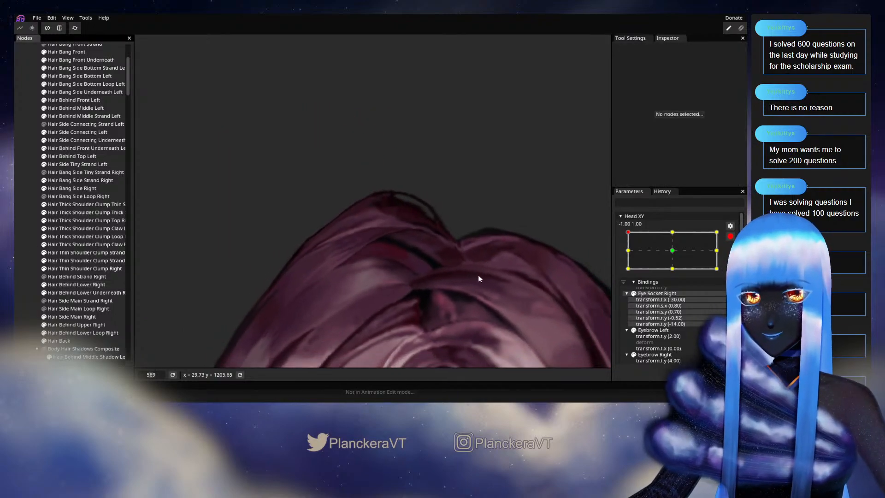
{"action": "left_click", "coordinate": [730, 237]}
{"action": "mouse_move", "coordinate": [628, 254]}
{"action": "left_mouse_down"}
{"action": "mouse_move", "coordinate": [677, 253]}
{"action": "mouse_move", "coordinate": [618, 251]}
{"action": "left_mouse_up"}
Arm Head XY at -1.00, 1.00 and shift individual Hair Behind Lower Right vertices along its upper end near the crown
{"action": "left_click", "coordinate": [734, 259]}
{"action": "scroll", "coordinate": [363, 258], "scroll_direction": "up", "scroll_amount": 4}
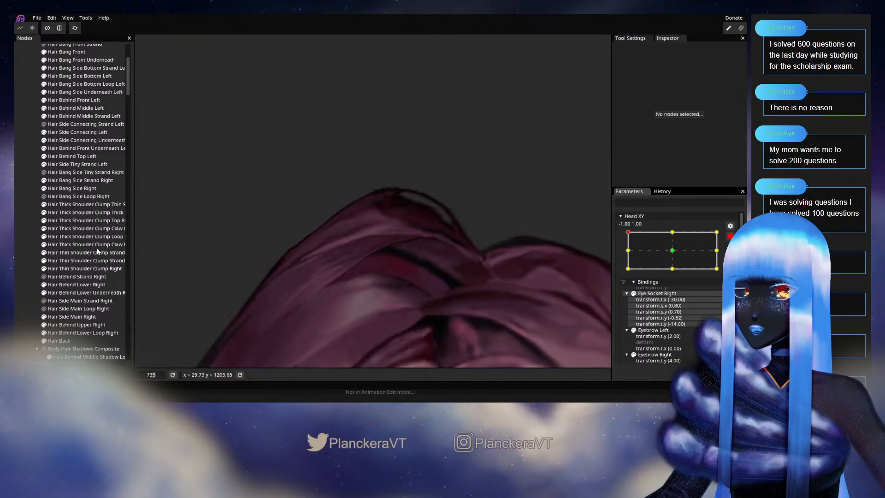
{"action": "left_click", "coordinate": [76, 285]}
{"action": "scroll", "coordinate": [349, 250], "scroll_direction": "up", "scroll_amount": 2}
{"action": "left_click", "coordinate": [347, 249]}
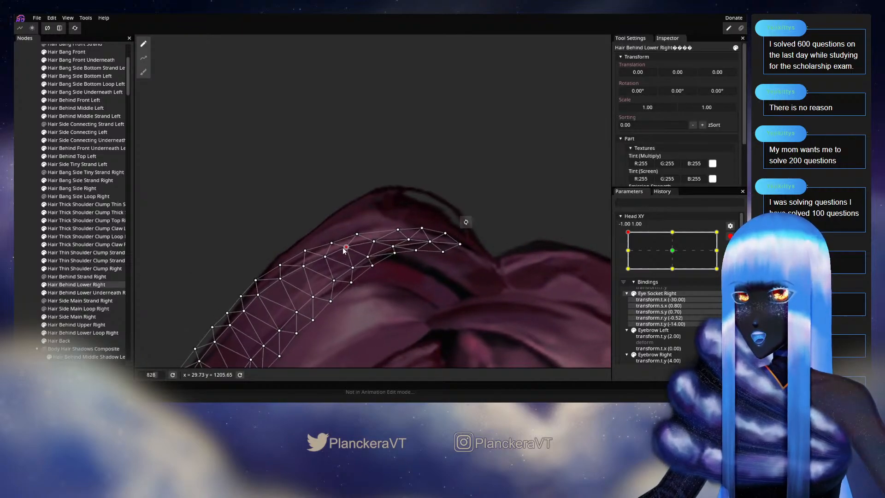
{"action": "left_click", "coordinate": [330, 244]}
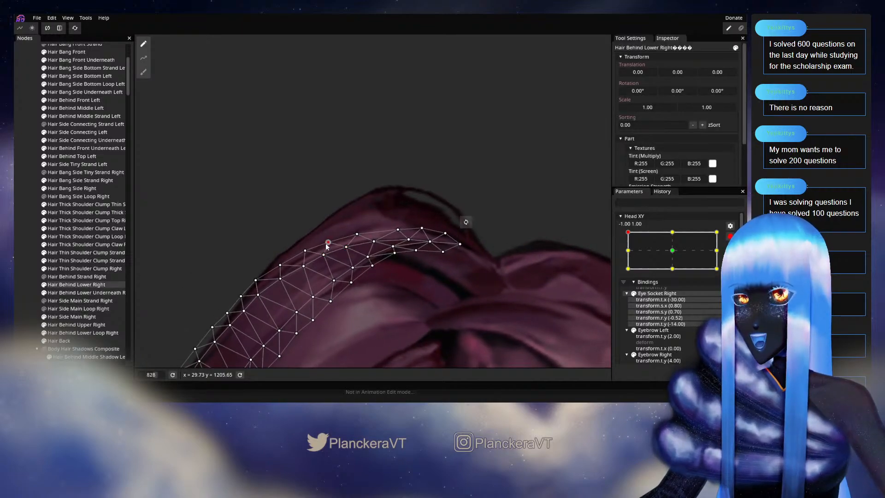
{"action": "left_click", "coordinate": [374, 242]}
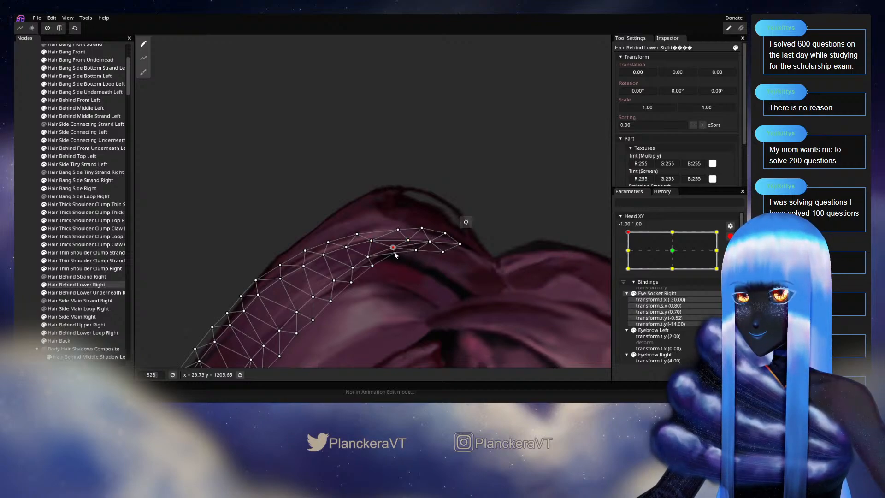
{"action": "left_click", "coordinate": [431, 244]}
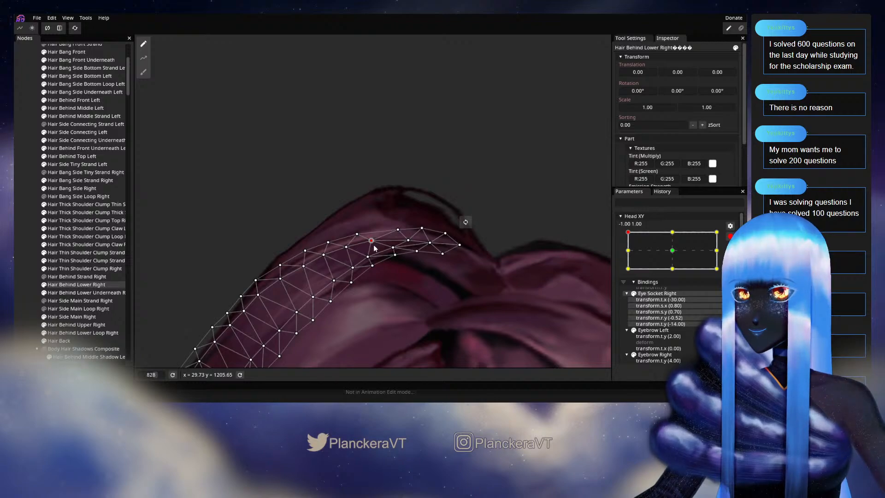
{"action": "left_click", "coordinate": [17, 240]}
Disarm Head XY and move it between -1.00, 1.00 and -0.93, 1.00 to check the whole head's hair
{"action": "scroll", "coordinate": [466, 262], "scroll_direction": "down", "scroll_amount": 5}
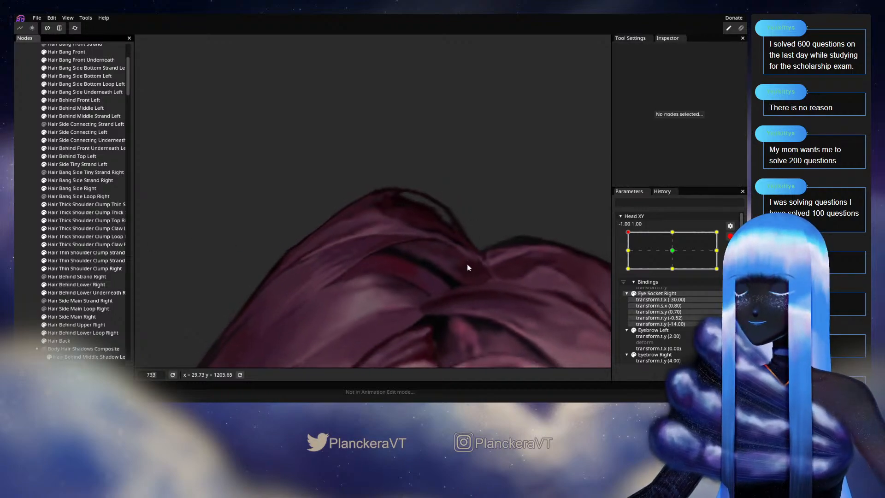
{"action": "scroll", "coordinate": [476, 256], "scroll_direction": "down", "scroll_amount": 5}
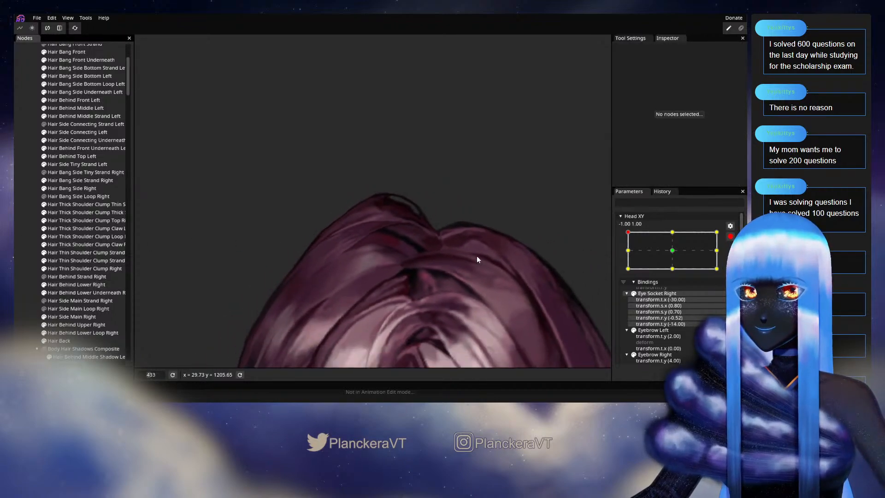
{"action": "scroll", "coordinate": [476, 256], "scroll_direction": "down", "scroll_amount": 4}
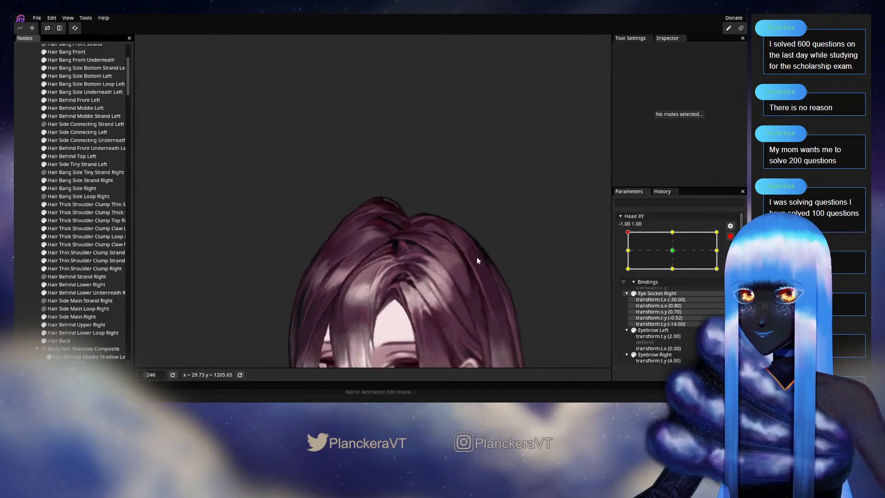
{"action": "left_click", "coordinate": [730, 237]}
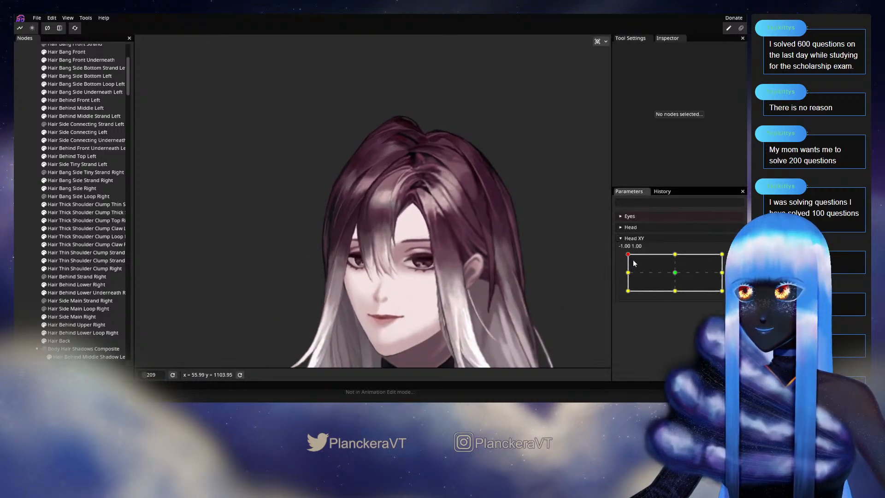
{"action": "mouse_move", "coordinate": [628, 256]}
{"action": "left_mouse_down"}
{"action": "mouse_move", "coordinate": [630, 275]}
{"action": "mouse_move", "coordinate": [630, 255]}
{"action": "mouse_move", "coordinate": [674, 254]}
{"action": "mouse_move", "coordinate": [631, 254]}
{"action": "left_mouse_up"}
Compare Hair Behind Lower Right's mesh near Head XY -1.00, 1.00, then arm that corner and nudge its upper-edge vertices at the crown
{"action": "scroll", "coordinate": [396, 134], "scroll_direction": "up", "scroll_amount": 3}
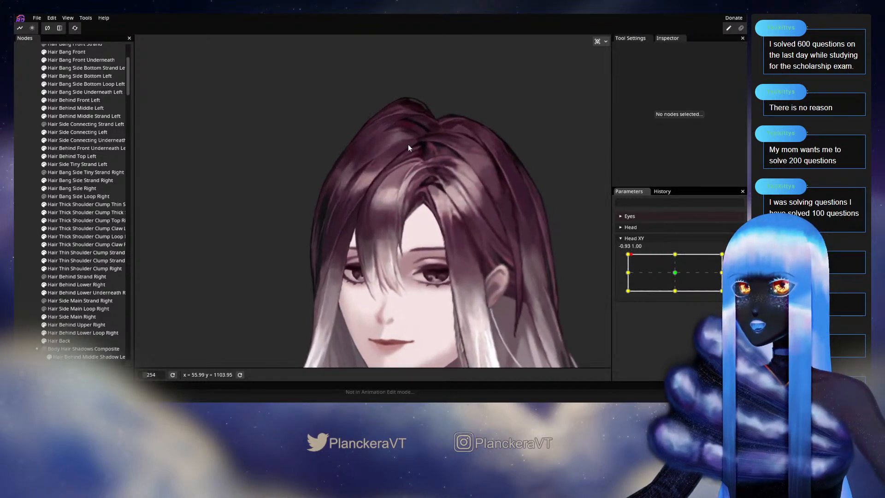
{"action": "left_click_drag", "start_coordinate": [408, 145], "coordinate": [394, 270]}
{"action": "scroll", "coordinate": [394, 274], "scroll_direction": "up", "scroll_amount": 2}
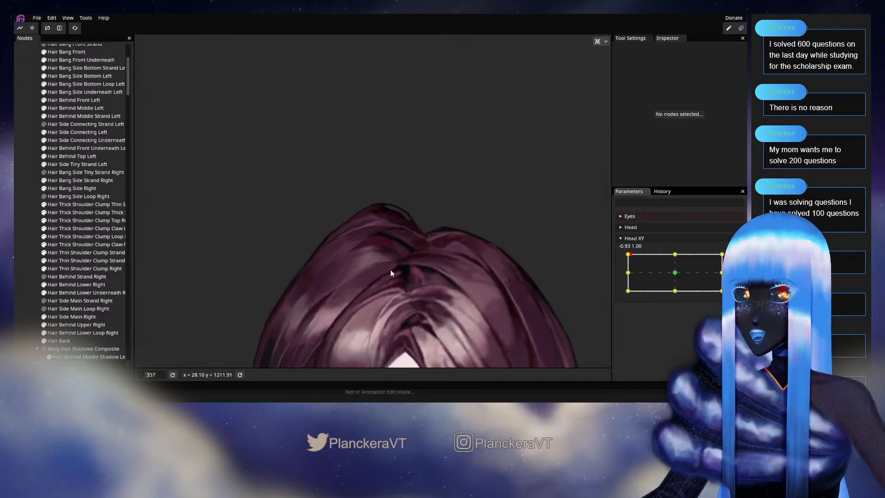
{"action": "left_click", "coordinate": [73, 284]}
{"action": "scroll", "coordinate": [387, 271], "scroll_direction": "up", "scroll_amount": 2}
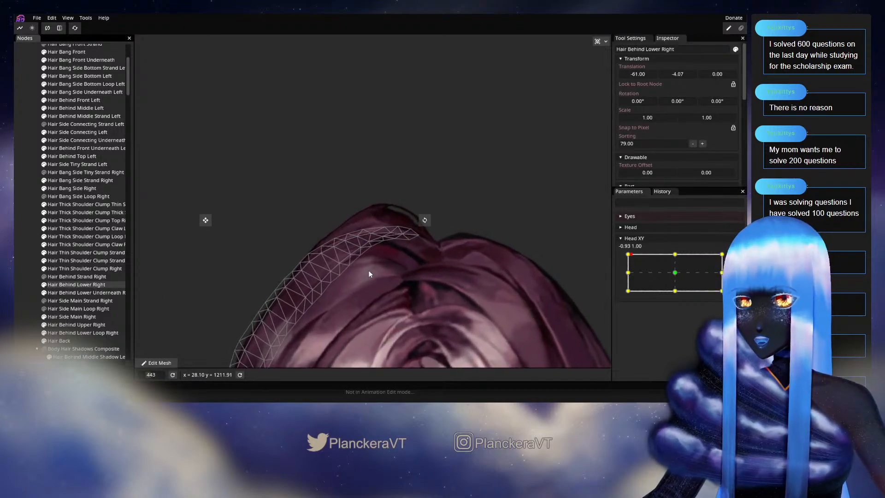
{"action": "scroll", "coordinate": [368, 274], "scroll_direction": "up", "scroll_amount": 3}
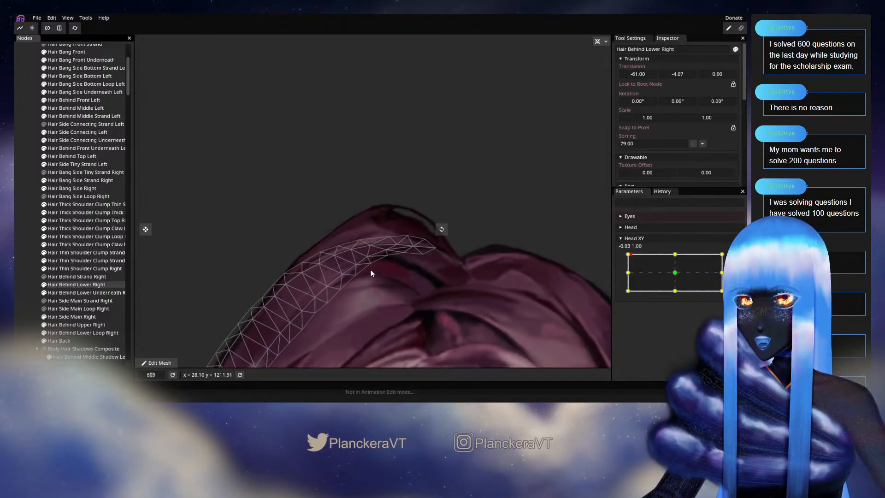
{"action": "scroll", "coordinate": [372, 273], "scroll_direction": "up", "scroll_amount": 3}
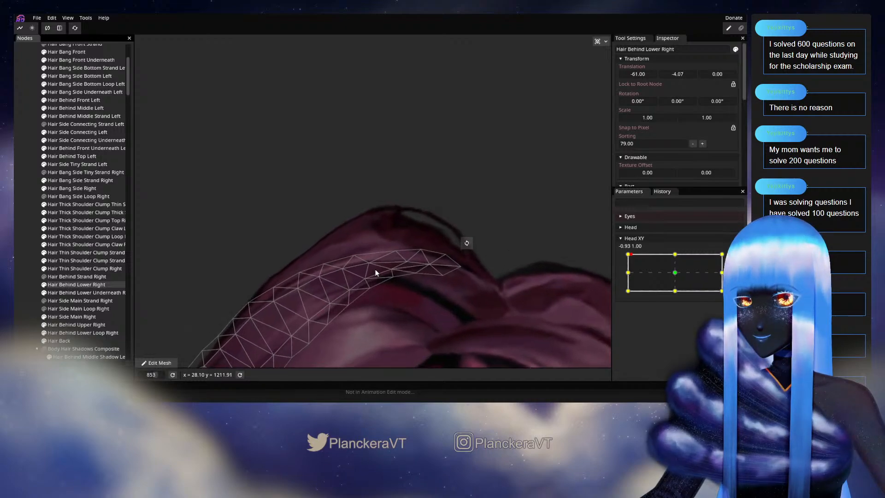
{"action": "scroll", "coordinate": [375, 273], "scroll_direction": "up", "scroll_amount": 1}
{"action": "left_click_drag", "start_coordinate": [389, 296], "coordinate": [400, 222]}
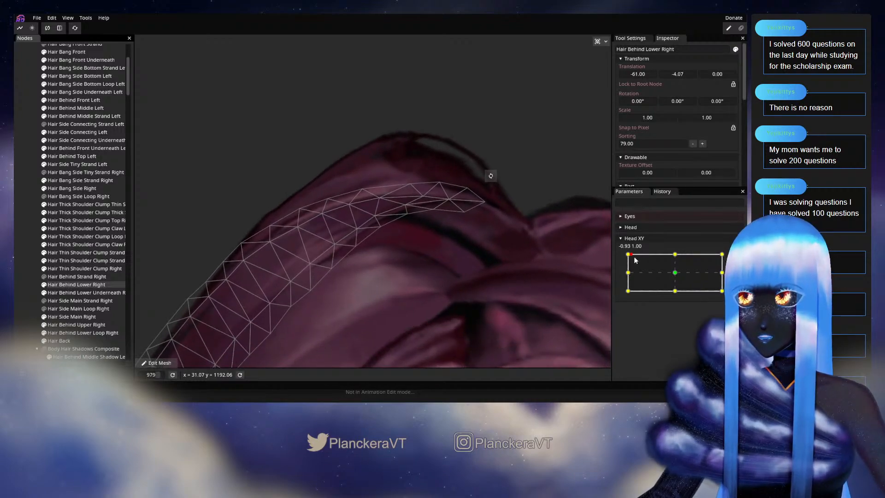
{"action": "mouse_move", "coordinate": [628, 254]}
{"action": "left_mouse_down"}
{"action": "mouse_move", "coordinate": [682, 254]}
{"action": "mouse_move", "coordinate": [626, 258]}
{"action": "left_mouse_up"}
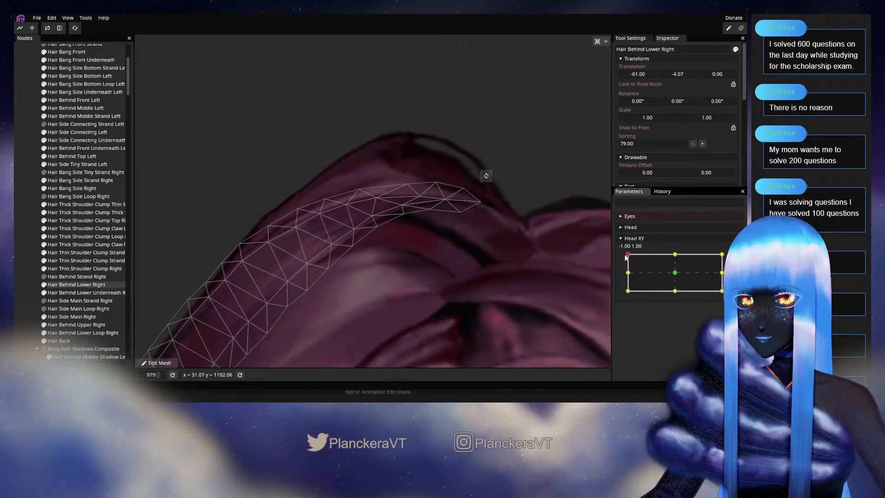
{"action": "left_click", "coordinate": [735, 258]}
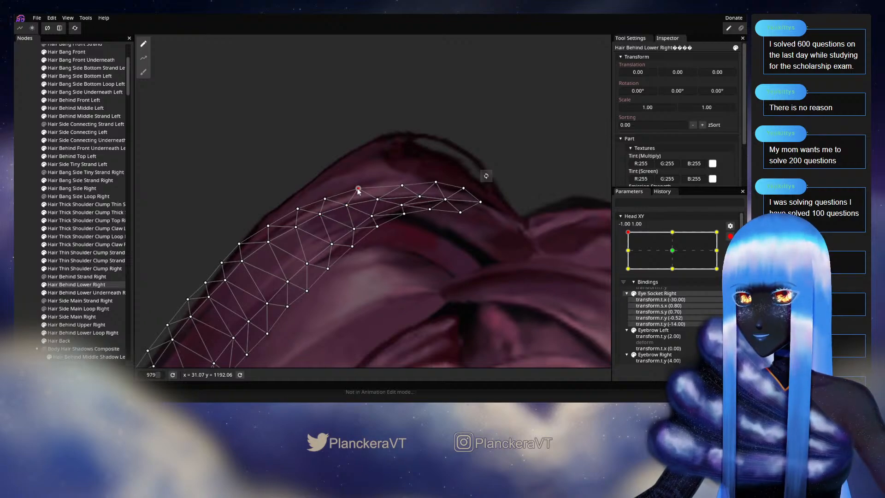
{"action": "left_click", "coordinate": [21, 256]}
Disarm Head XY and preview the head turn from -1.00, 1.00 towards 0.06, 1.00 to check the hair at the crown
{"action": "scroll", "coordinate": [482, 271], "scroll_direction": "down", "scroll_amount": 4}
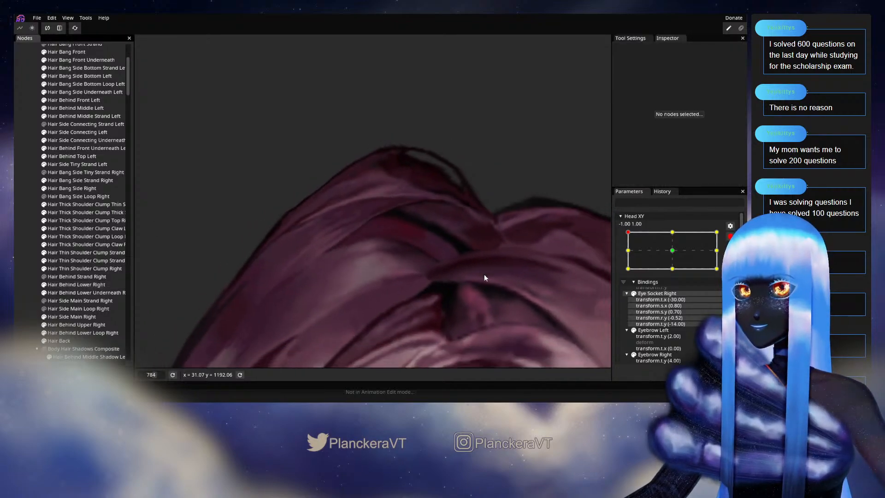
{"action": "scroll", "coordinate": [485, 277], "scroll_direction": "down", "scroll_amount": 5}
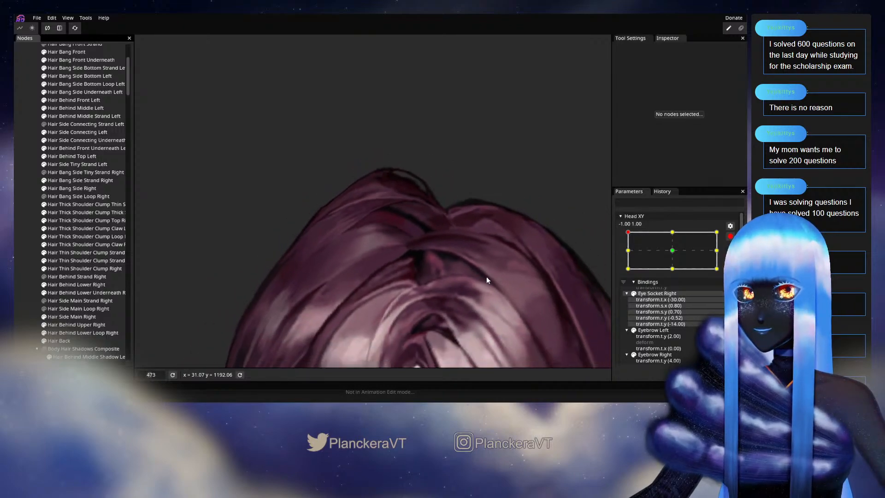
{"action": "scroll", "coordinate": [488, 278], "scroll_direction": "down", "scroll_amount": 1}
{"action": "left_click", "coordinate": [730, 236]}
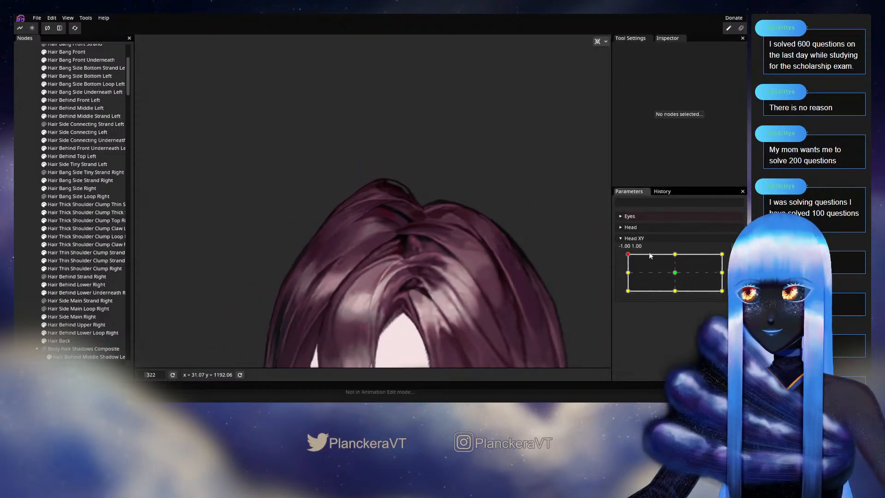
{"action": "mouse_move", "coordinate": [628, 254]}
{"action": "left_mouse_down"}
{"action": "mouse_move", "coordinate": [673, 255]}
{"action": "mouse_move", "coordinate": [627, 255]}
{"action": "left_mouse_up"}
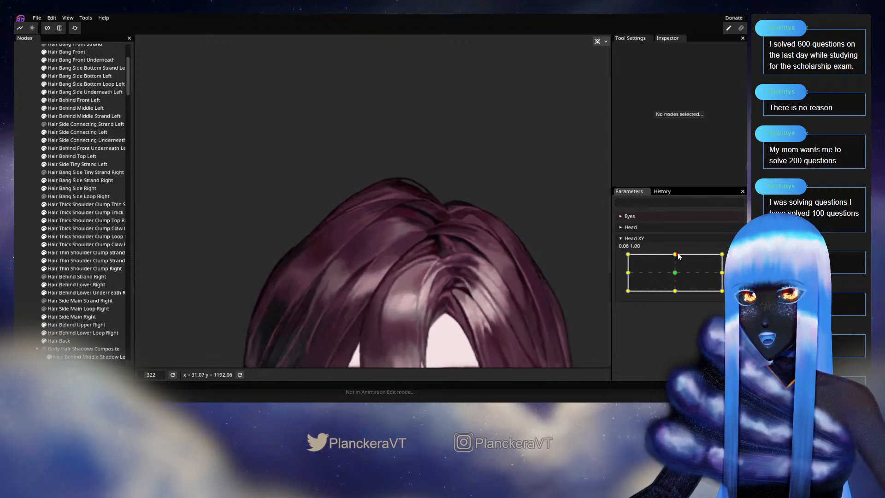
Arm Head XY at -1.00, 1.00 and deform Hair Behind Lower Right's mesh near the crown with the Circle Brush
{"action": "scroll", "coordinate": [385, 245], "scroll_direction": "up", "scroll_amount": 4}
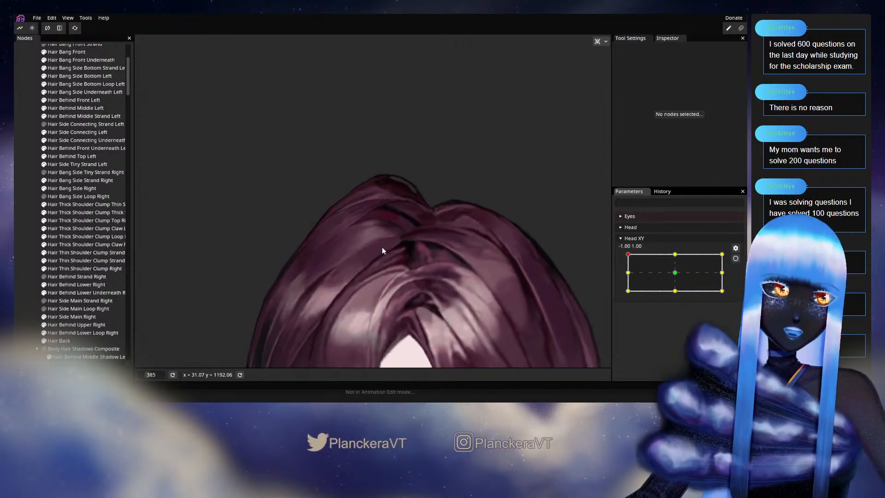
{"action": "left_click", "coordinate": [736, 258]}
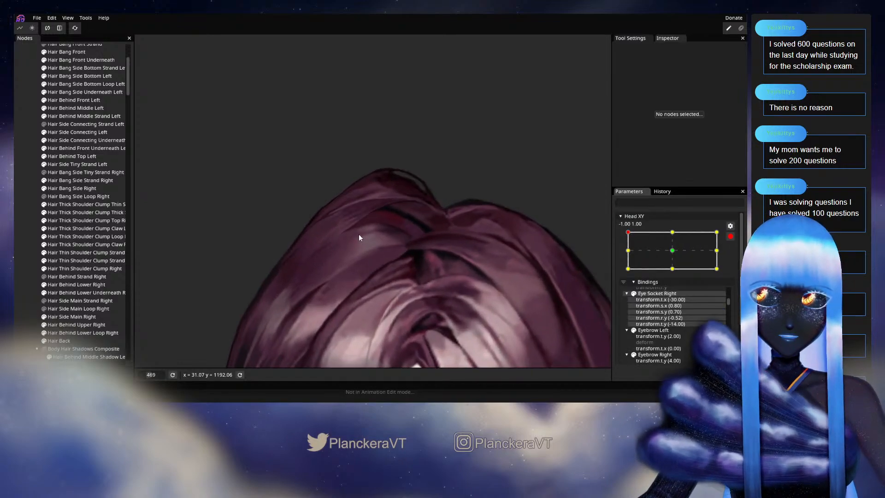
{"action": "scroll", "coordinate": [363, 237], "scroll_direction": "up", "scroll_amount": 4}
{"action": "scroll", "coordinate": [367, 243], "scroll_direction": "up", "scroll_amount": 2}
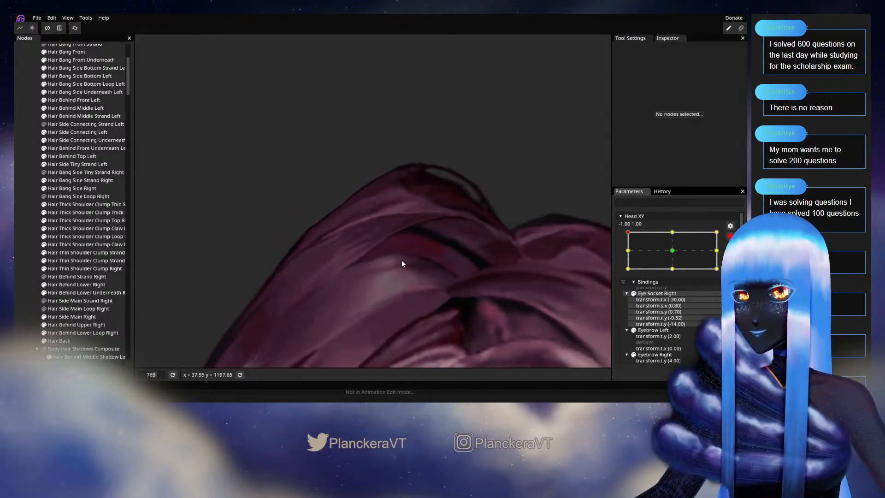
{"action": "left_click", "coordinate": [79, 283]}
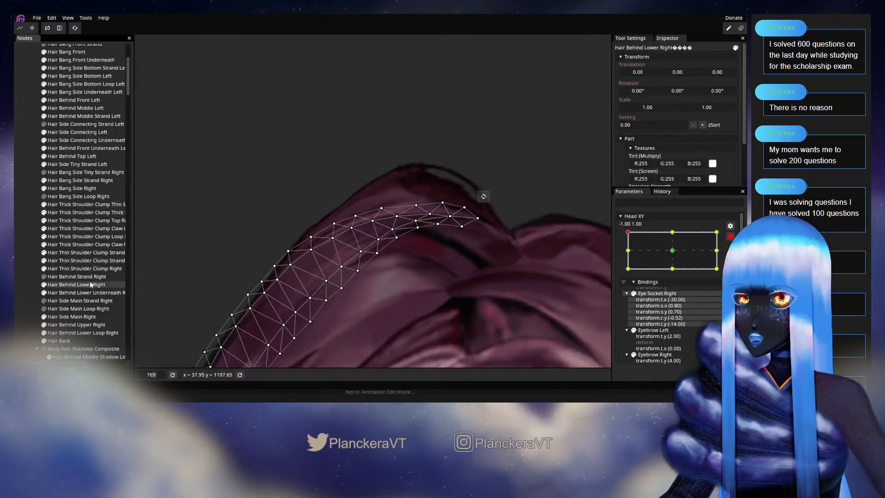
{"action": "scroll", "coordinate": [340, 258], "scroll_direction": "up", "scroll_amount": 1}
{"action": "left_click", "coordinate": [144, 71]}
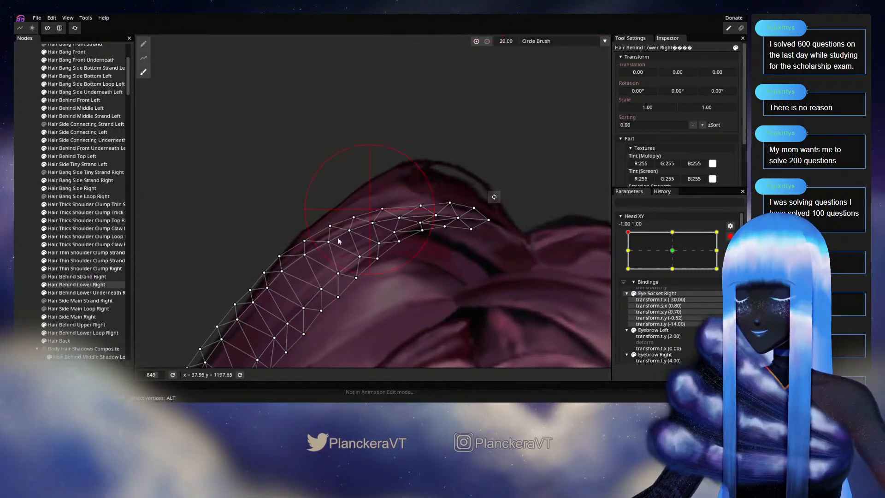
{"action": "scroll", "coordinate": [347, 251], "scroll_direction": "up", "scroll_amount": 1}
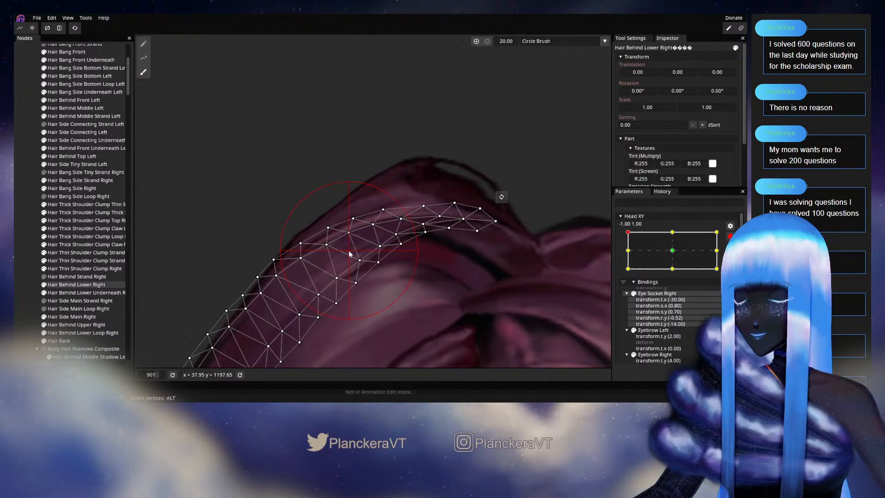
{"action": "left_click", "coordinate": [16, 239]}
Disarm Head XY and move it around the -1.00, 1.00 corner to check the brushed hair at the crown
{"action": "scroll", "coordinate": [484, 263], "scroll_direction": "down", "scroll_amount": 3}
{"action": "scroll", "coordinate": [500, 266], "scroll_direction": "down", "scroll_amount": 3}
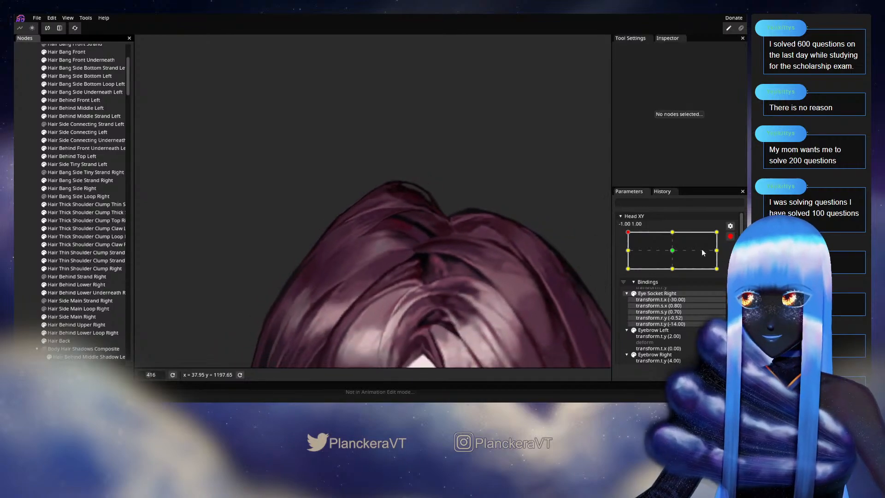
{"action": "left_click", "coordinate": [729, 236]}
{"action": "mouse_move", "coordinate": [628, 257]}
{"action": "left_mouse_down"}
{"action": "mouse_move", "coordinate": [677, 254]}
{"action": "mouse_move", "coordinate": [628, 254]}
{"action": "left_mouse_up"}
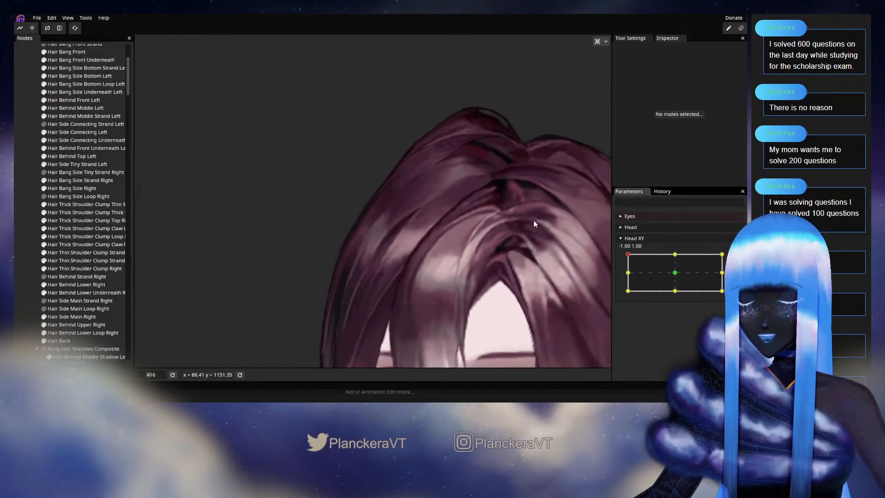
Arm Head XY at -1.00, 1.00 and nudge Hair Behind Lower Right's vertices midway down the slope below the crown
{"action": "scroll", "coordinate": [390, 229], "scroll_direction": "up", "scroll_amount": 5}
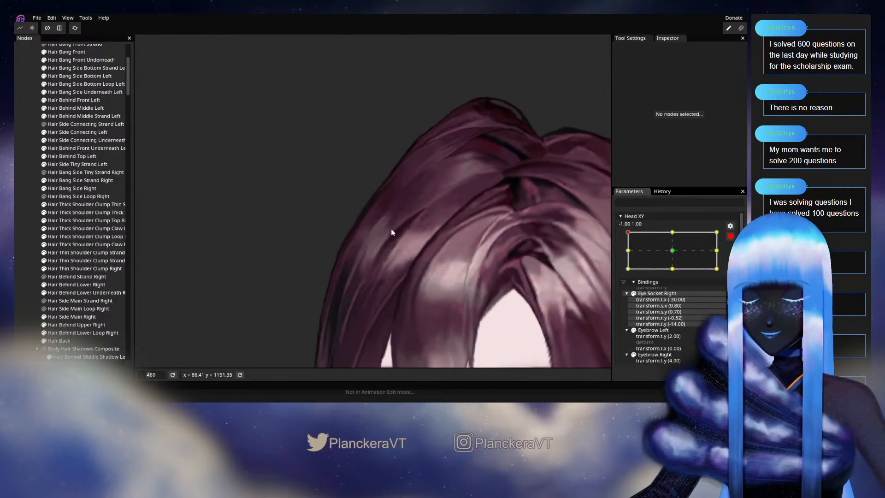
{"action": "left_click", "coordinate": [76, 284]}
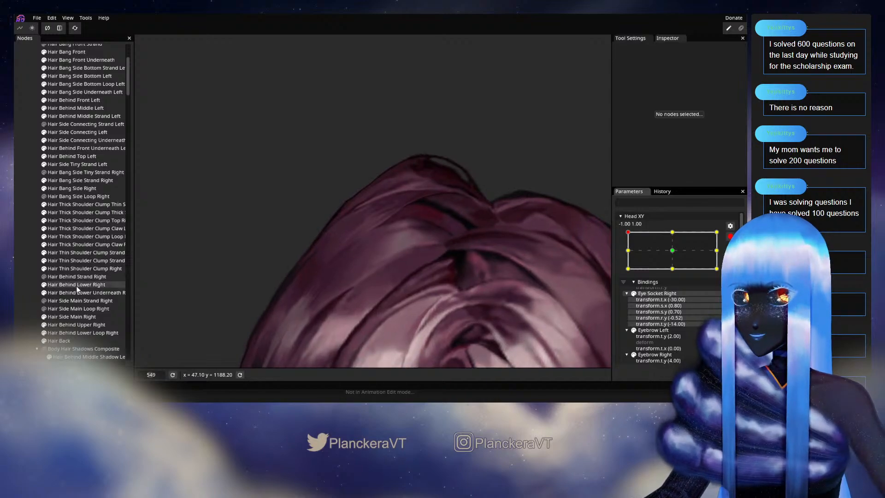
{"action": "scroll", "coordinate": [391, 250], "scroll_direction": "up", "scroll_amount": 2}
{"action": "scroll", "coordinate": [389, 248], "scroll_direction": "up", "scroll_amount": 1}
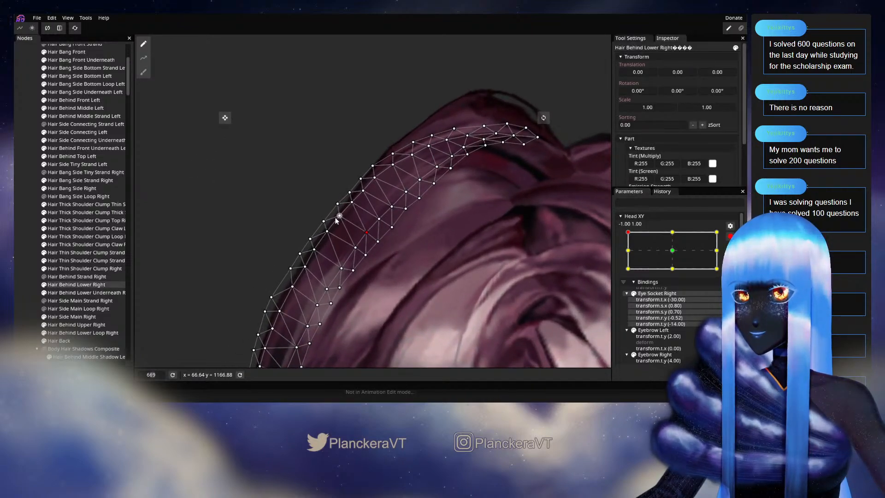
{"action": "left_click", "coordinate": [365, 234]}
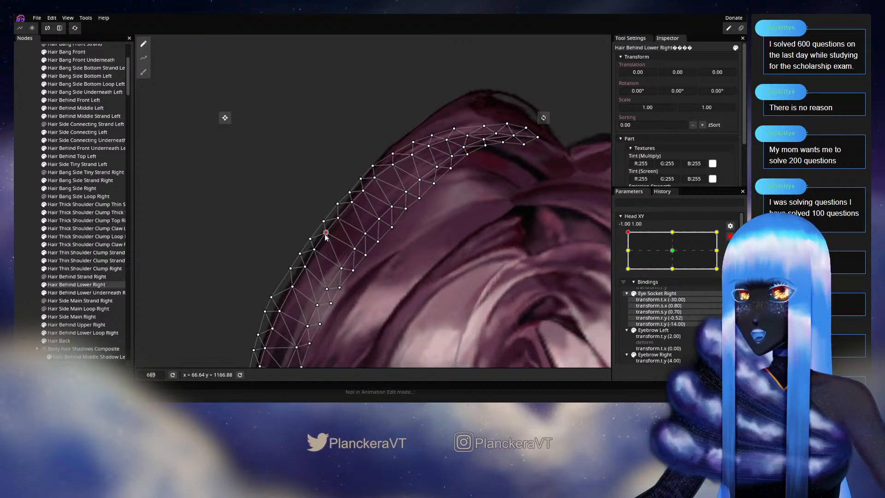
{"action": "scroll", "coordinate": [443, 213], "scroll_direction": "down", "scroll_amount": 2}
{"action": "key", "text": "Escape"}
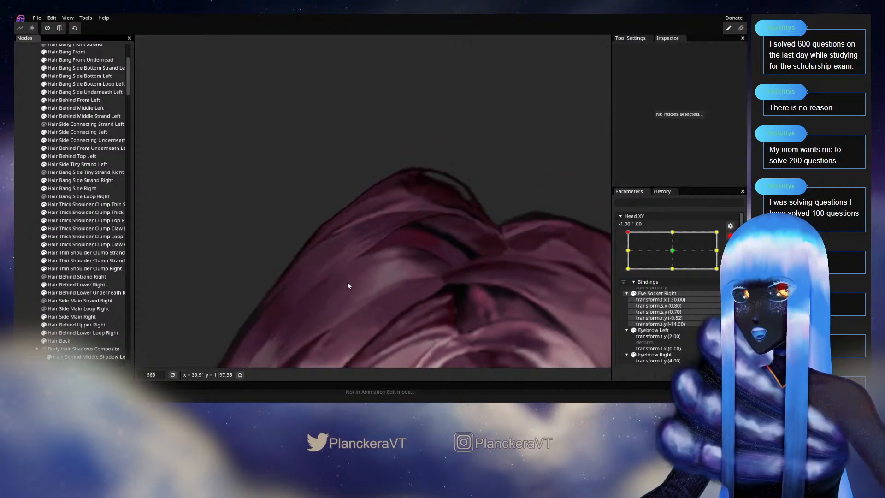
Disarm Head XY and preview the turn from -1.00, 1.00 towards -0.37, 1.00 and back to the corner
{"action": "scroll", "coordinate": [487, 275], "scroll_direction": "down", "scroll_amount": 3}
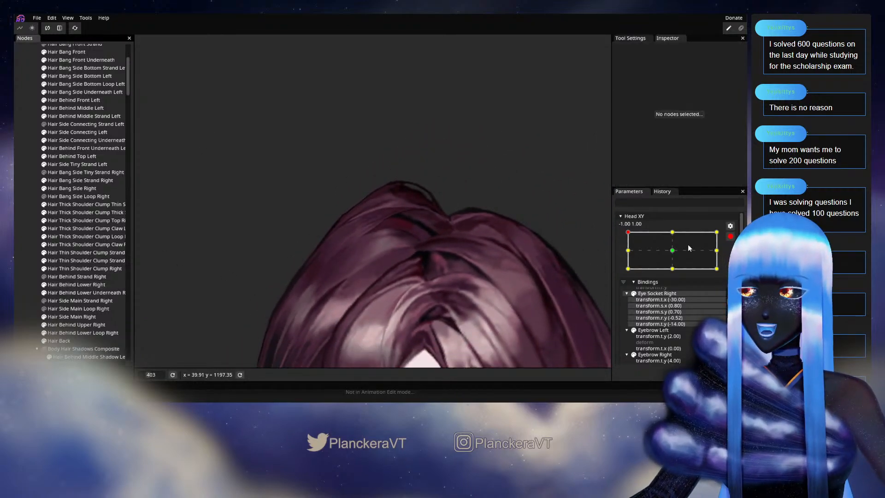
{"action": "left_click", "coordinate": [729, 236]}
{"action": "mouse_move", "coordinate": [628, 254]}
{"action": "left_mouse_down"}
{"action": "mouse_move", "coordinate": [673, 254]}
{"action": "mouse_move", "coordinate": [627, 256]}
{"action": "left_mouse_up"}
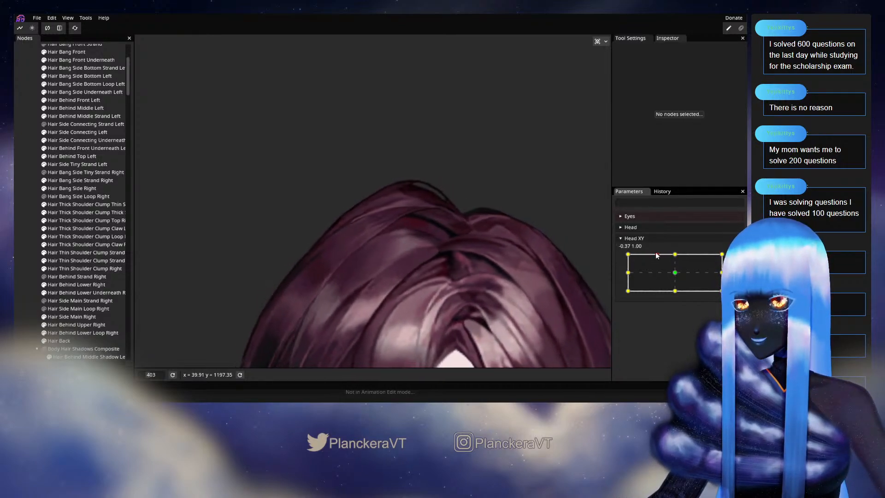
{"action": "left_click", "coordinate": [628, 255]}
Arm the Head XY corner -1.00, 1.00 and nudge vertices along Hair Behind Lower Right's inner edge
{"action": "scroll", "coordinate": [372, 273], "scroll_direction": "up", "scroll_amount": 3}
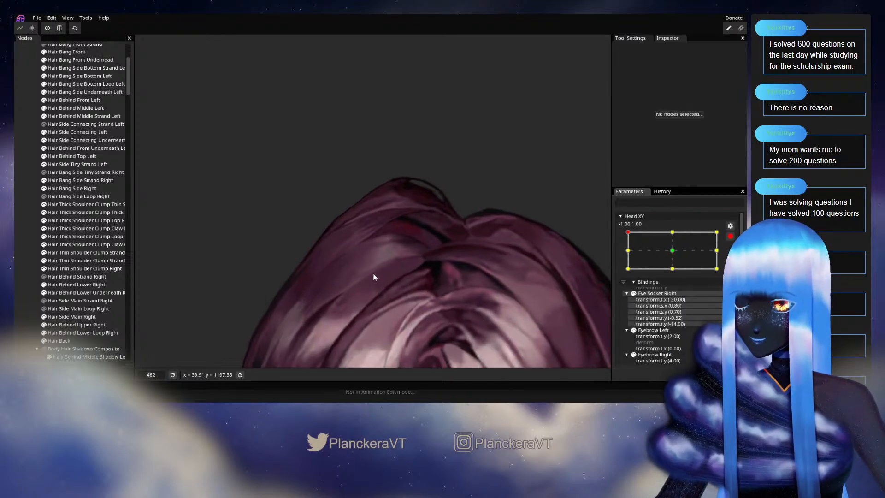
{"action": "scroll", "coordinate": [389, 277], "scroll_direction": "up", "scroll_amount": 3}
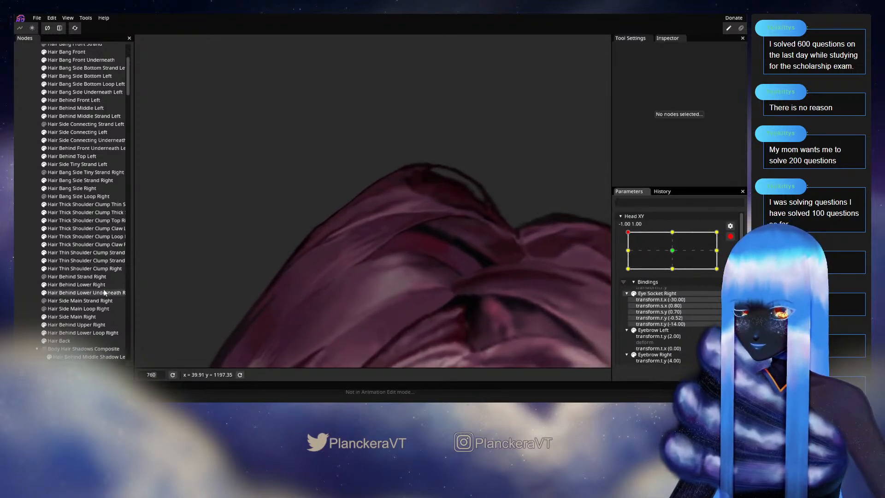
{"action": "left_click", "coordinate": [85, 285]}
{"action": "scroll", "coordinate": [404, 257], "scroll_direction": "up", "scroll_amount": 3}
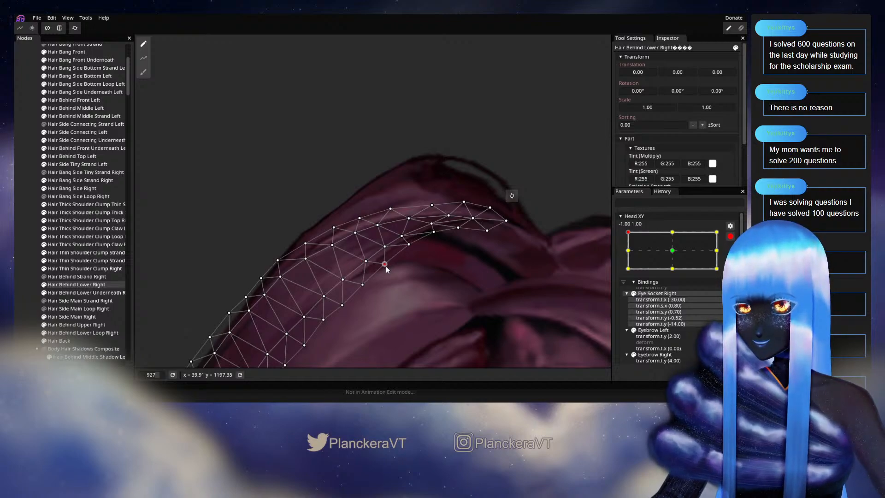
{"action": "left_click", "coordinate": [385, 264]}
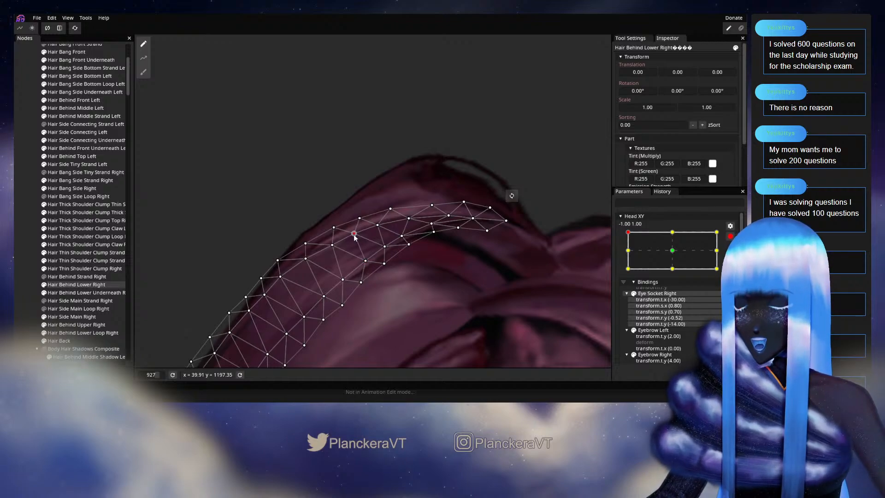
{"action": "left_click", "coordinate": [29, 268]}
Disarm Head XY and move it from -1.00, 1.00 down towards -1.00, 0.23 and back to check the hair
{"action": "scroll", "coordinate": [429, 262], "scroll_direction": "down", "scroll_amount": 2}
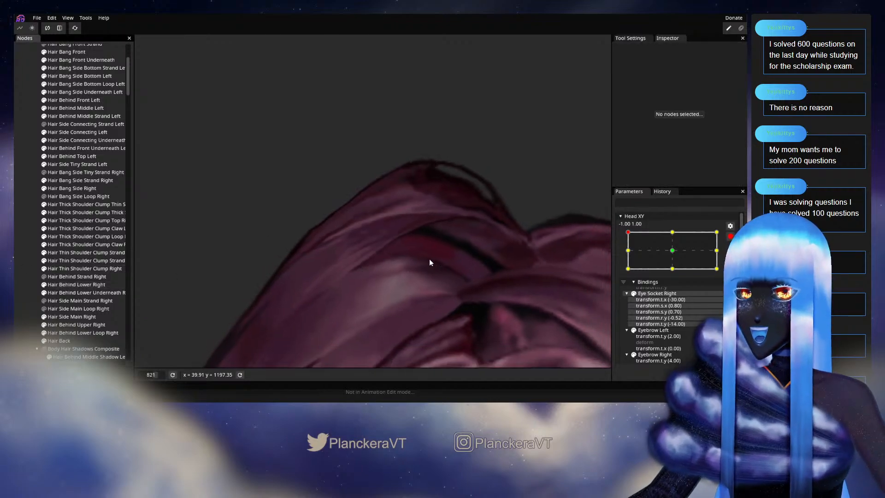
{"action": "scroll", "coordinate": [429, 263], "scroll_direction": "down", "scroll_amount": 5}
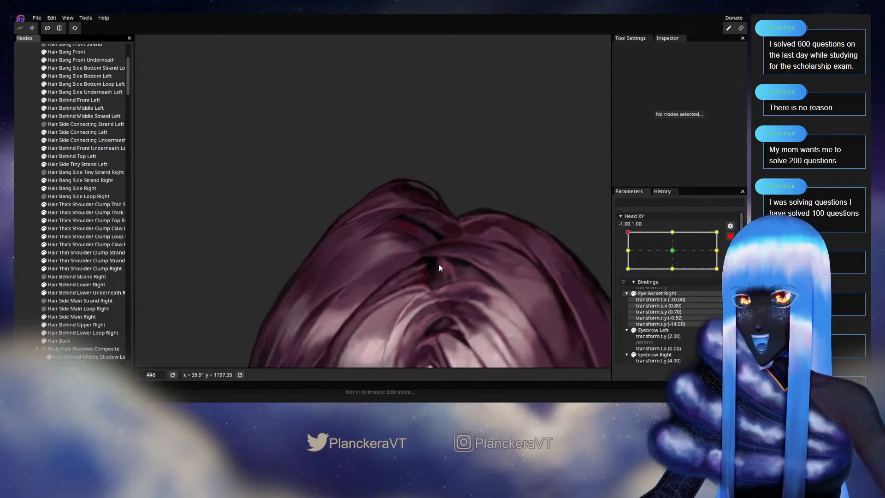
{"action": "scroll", "coordinate": [439, 268], "scroll_direction": "down", "scroll_amount": 2}
{"action": "scroll", "coordinate": [443, 265], "scroll_direction": "down", "scroll_amount": 2}
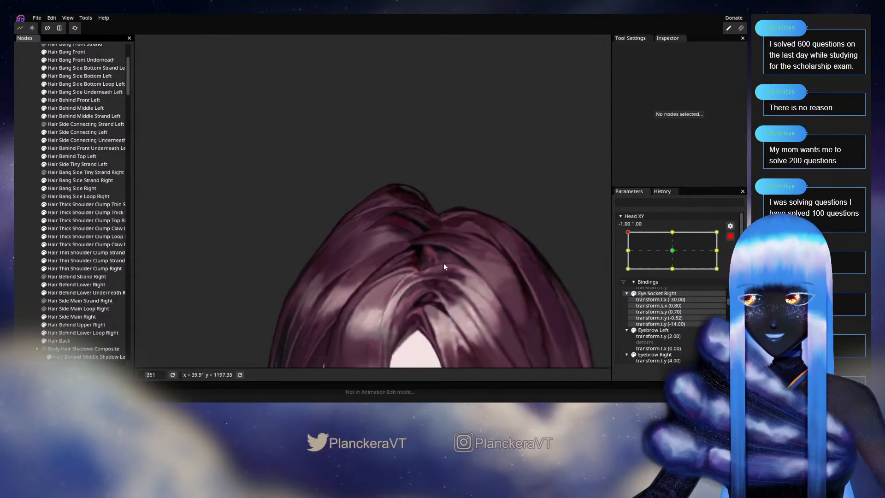
{"action": "left_click", "coordinate": [730, 236]}
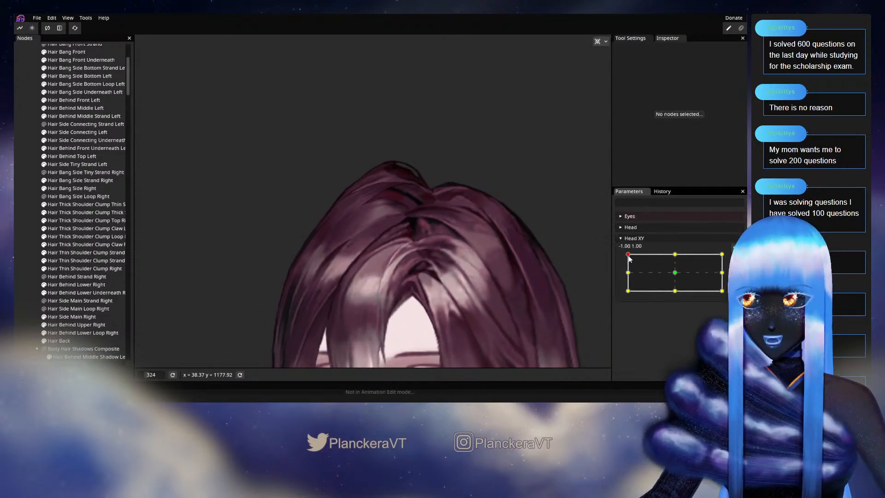
{"action": "mouse_move", "coordinate": [627, 255]}
{"action": "left_mouse_down"}
{"action": "mouse_move", "coordinate": [682, 256]}
{"action": "mouse_move", "coordinate": [624, 259]}
{"action": "left_mouse_up"}
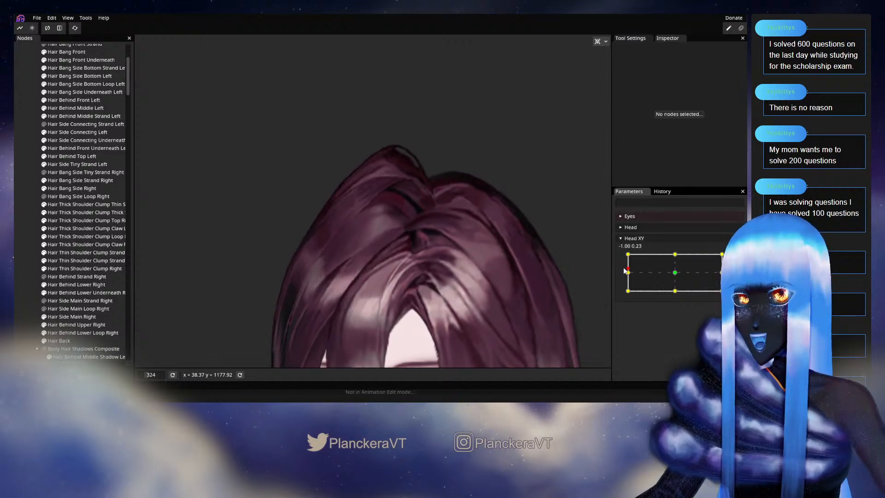
{"action": "mouse_move", "coordinate": [624, 259]}
{"action": "left_mouse_down"}
{"action": "mouse_move", "coordinate": [662, 257]}
{"action": "mouse_move", "coordinate": [628, 254]}
{"action": "left_mouse_up"}
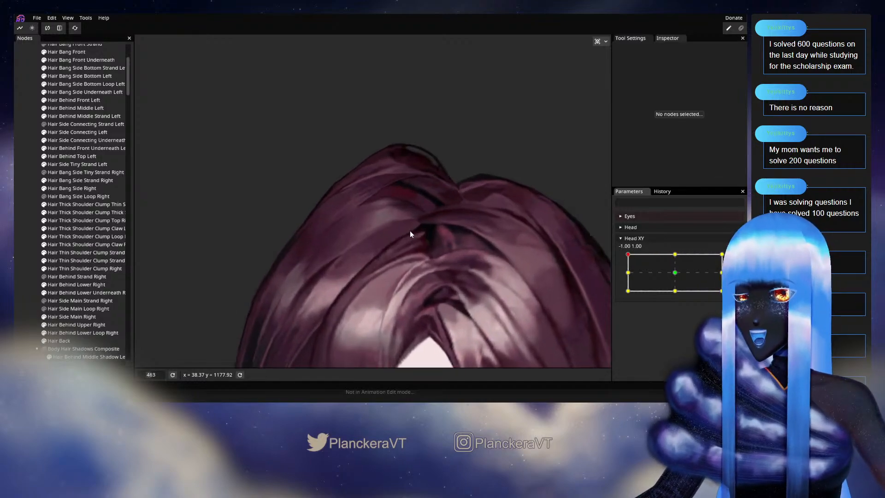
Rearm Head XY at -1.00, 1.00 and reposition Hair Behind Lower Right's vertices along its inner edge near the crown
{"action": "scroll", "coordinate": [416, 231], "scroll_direction": "up", "scroll_amount": 4}
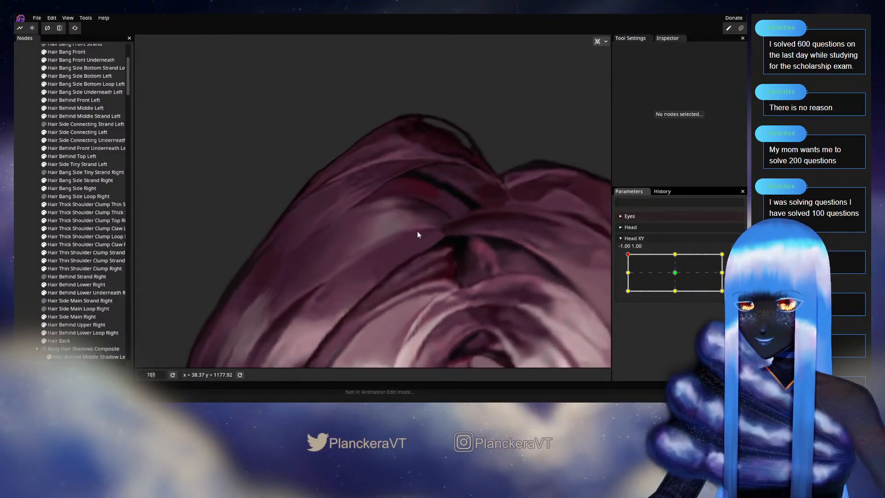
{"action": "scroll", "coordinate": [412, 276], "scroll_direction": "up", "scroll_amount": 3}
{"action": "left_click", "coordinate": [735, 259]}
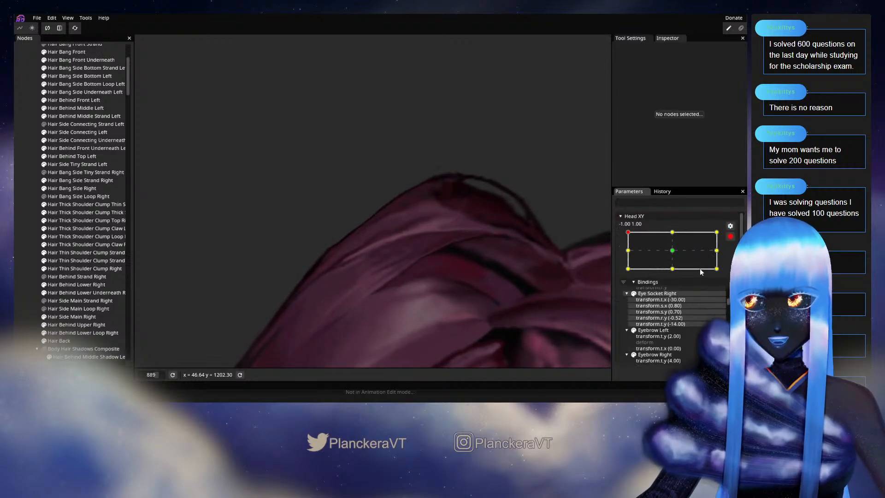
{"action": "scroll", "coordinate": [411, 295], "scroll_direction": "up", "scroll_amount": 3}
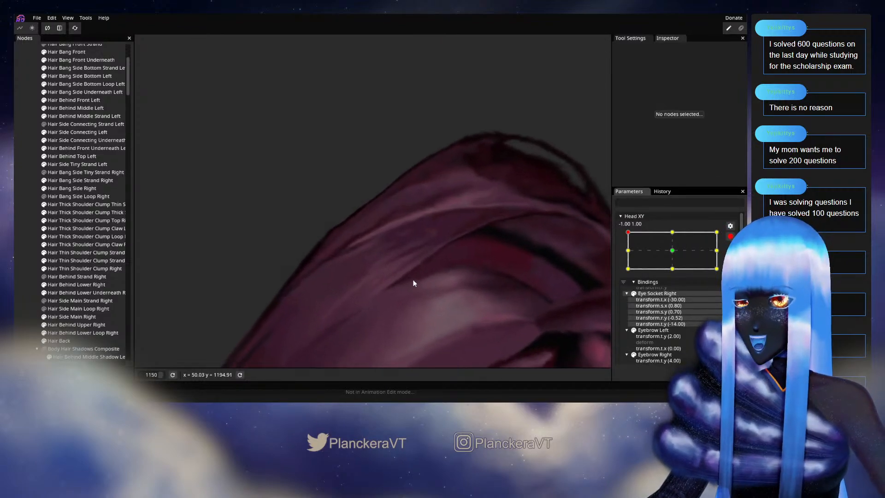
{"action": "left_click", "coordinate": [81, 284]}
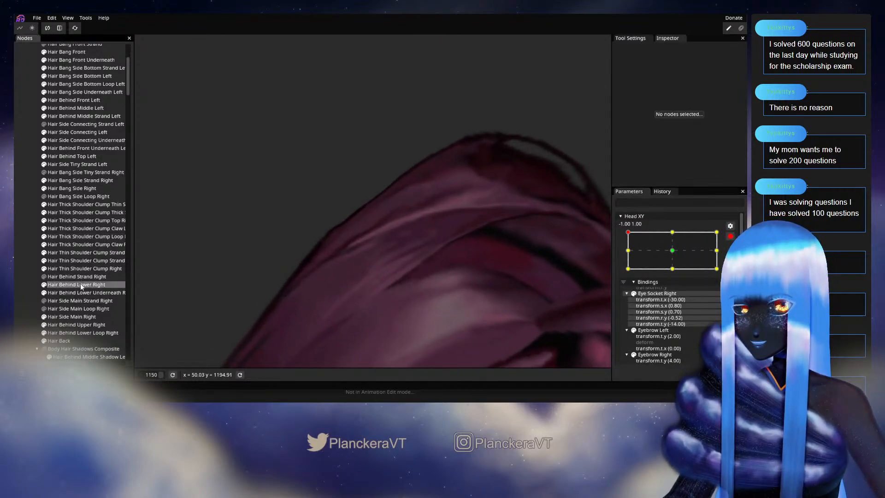
{"action": "scroll", "coordinate": [375, 278], "scroll_direction": "up", "scroll_amount": 1}
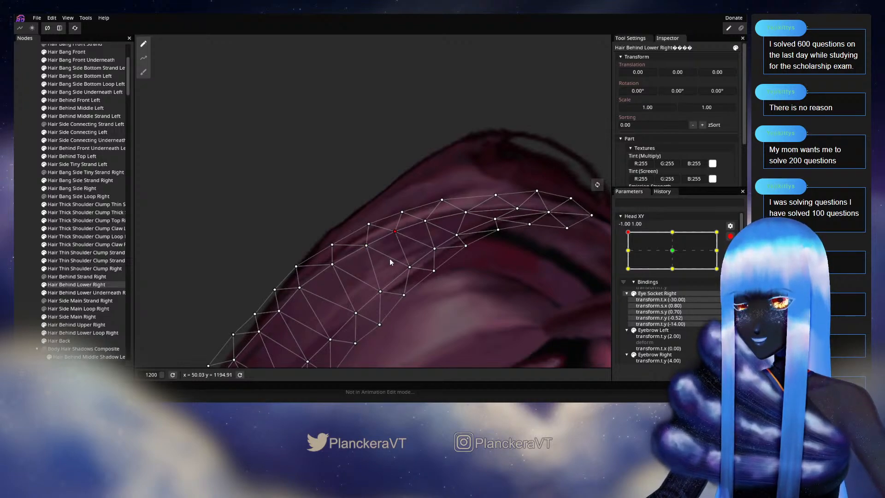
{"action": "left_click_drag", "start_coordinate": [378, 309], "coordinate": [399, 256]}
{"action": "left_click", "coordinate": [19, 263]}
Hide the side hair part in front of Hair Behind Lower Right, disarm Head XY and preview the pose around -1.00, 1.00
{"action": "scroll", "coordinate": [441, 286], "scroll_direction": "down", "scroll_amount": 2}
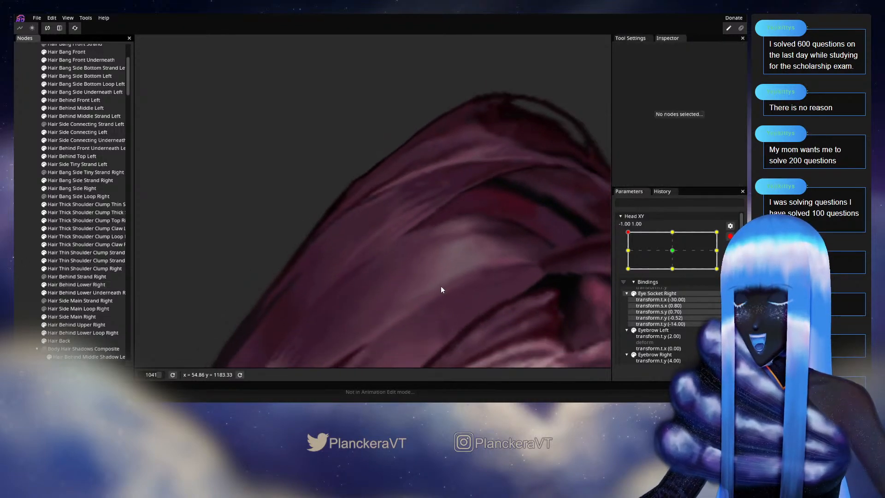
{"action": "scroll", "coordinate": [440, 290], "scroll_direction": "down", "scroll_amount": 8}
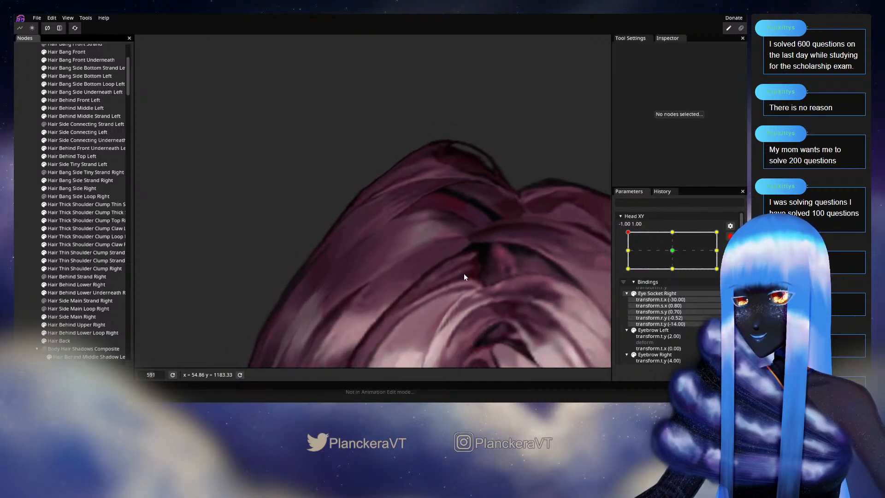
{"action": "scroll", "coordinate": [465, 277], "scroll_direction": "down", "scroll_amount": 2}
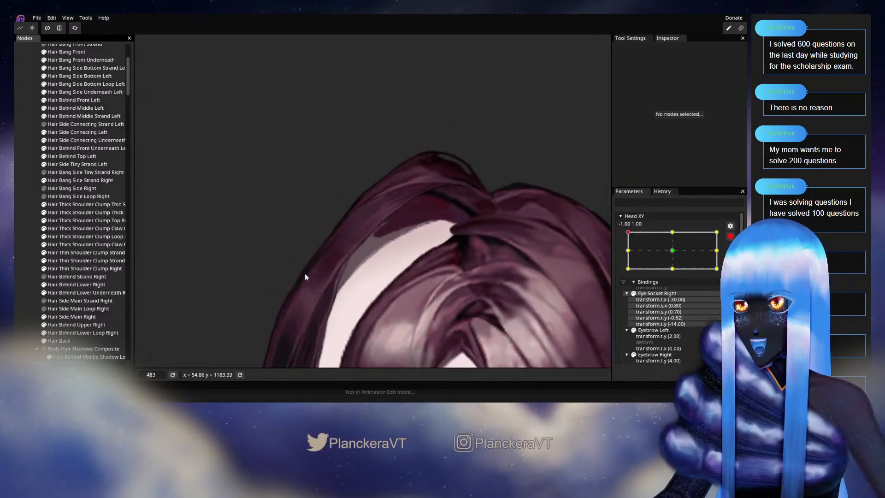
{"action": "scroll", "coordinate": [349, 280], "scroll_direction": "up", "scroll_amount": 2}
{"action": "left_click", "coordinate": [730, 236]}
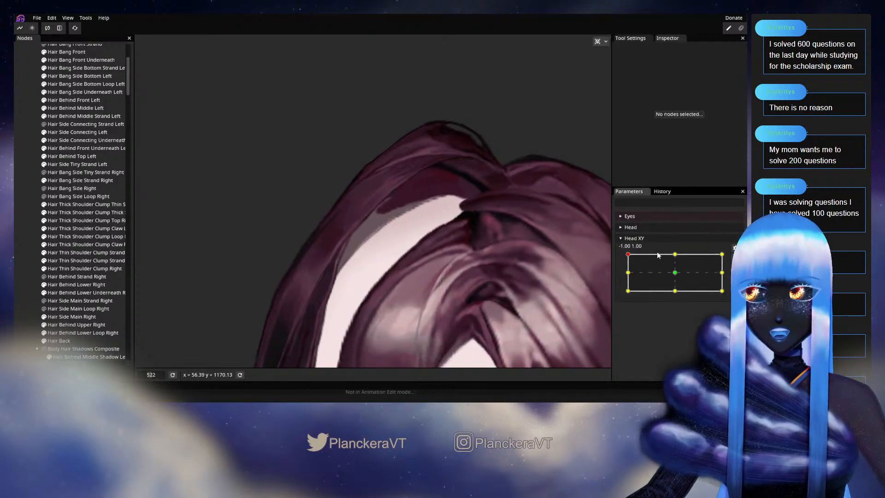
{"action": "mouse_move", "coordinate": [627, 256]}
{"action": "left_mouse_down"}
{"action": "mouse_move", "coordinate": [675, 252]}
{"action": "mouse_move", "coordinate": [619, 251]}
{"action": "left_mouse_up"}
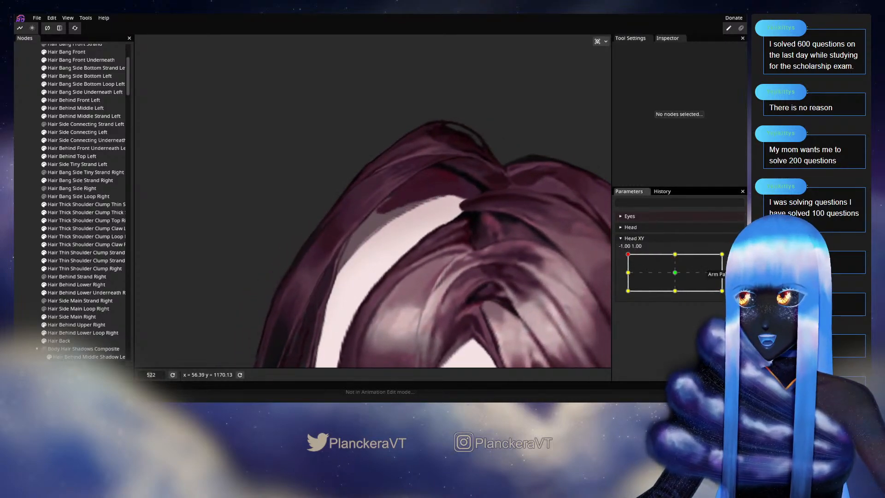
Arm Head XY at -1.00, 1.00 and reposition Hair Behind Lower Right's vertices along the strand's upper bend
{"action": "left_click", "coordinate": [729, 259]}
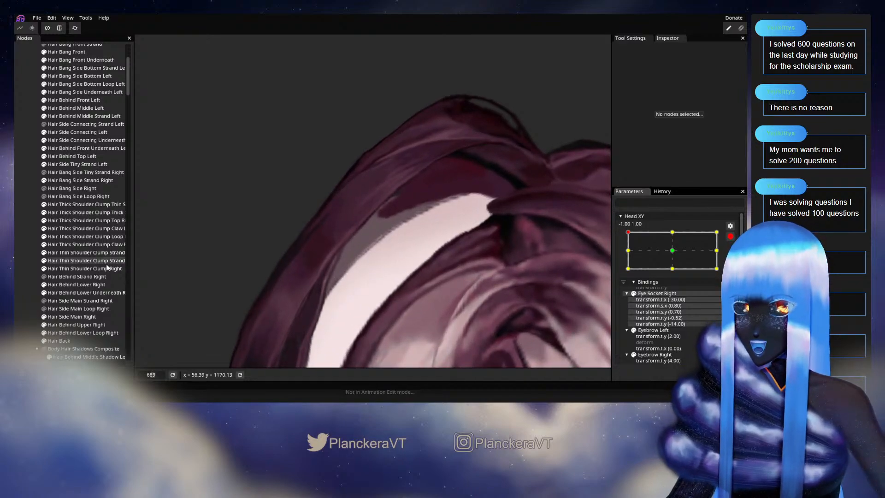
{"action": "left_click", "coordinate": [75, 284]}
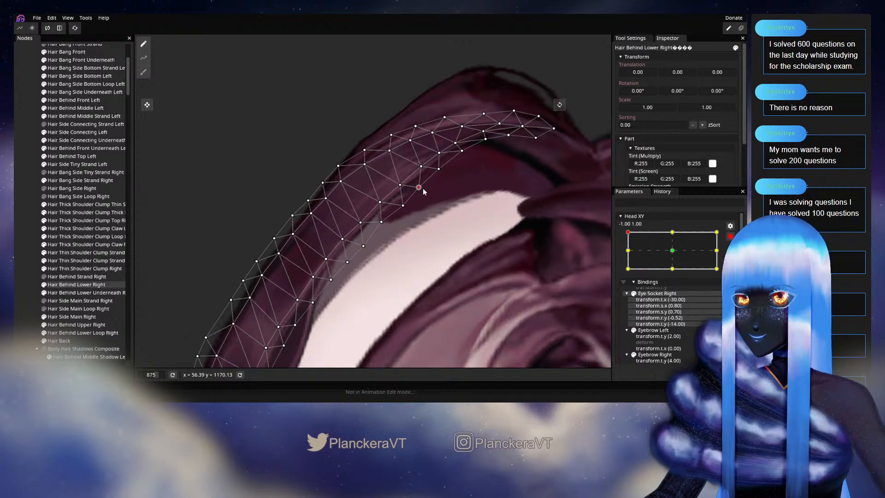
{"action": "left_click_drag", "start_coordinate": [411, 232], "coordinate": [450, 198]}
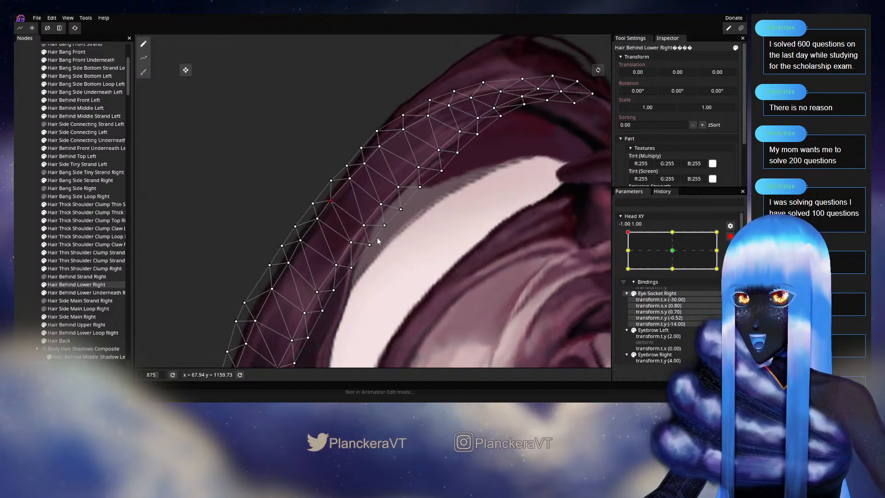
Unhide Hair Bang Side Right, disarm Head XY and preview the whole head around -1.00, 1.00
{"action": "left_click", "coordinate": [43, 189]}
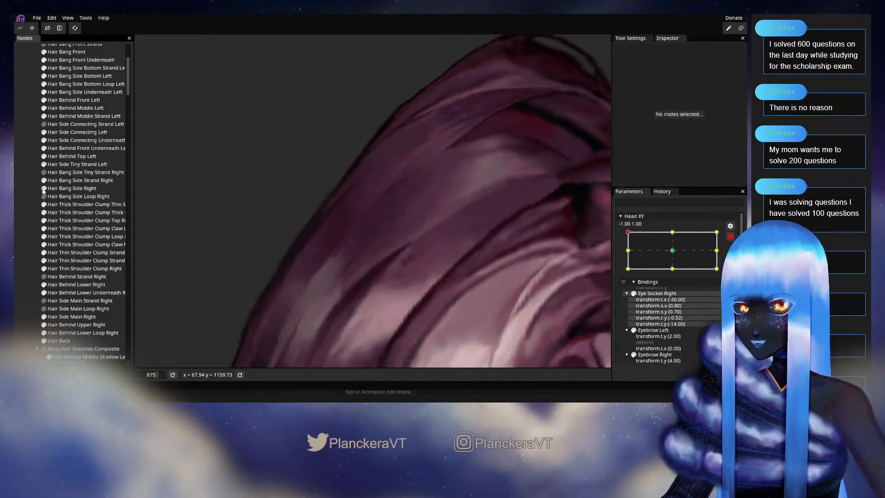
{"action": "scroll", "coordinate": [476, 263], "scroll_direction": "down", "scroll_amount": 3}
{"action": "scroll", "coordinate": [479, 262], "scroll_direction": "down", "scroll_amount": 6}
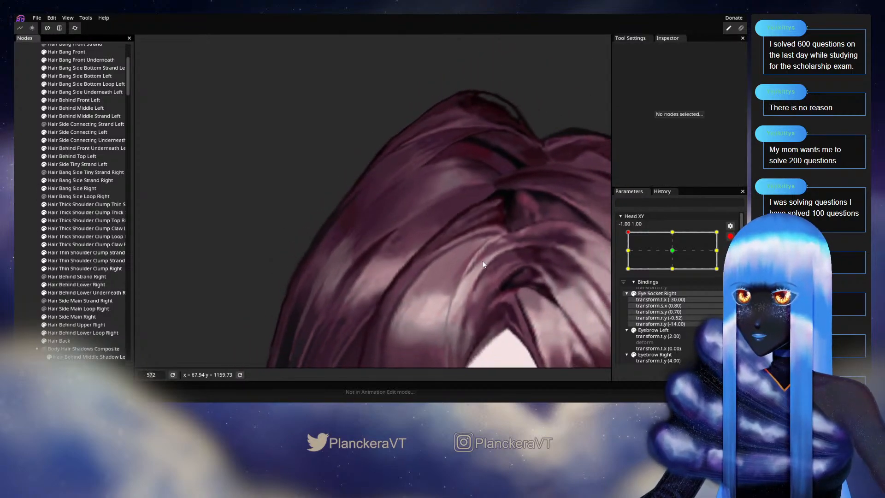
{"action": "scroll", "coordinate": [488, 266], "scroll_direction": "down", "scroll_amount": 4}
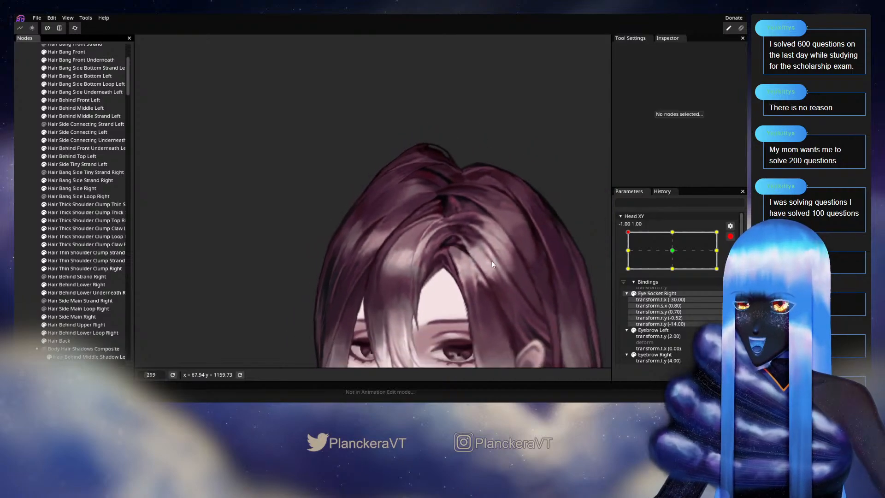
{"action": "scroll", "coordinate": [461, 217], "scroll_direction": "down", "scroll_amount": 1}
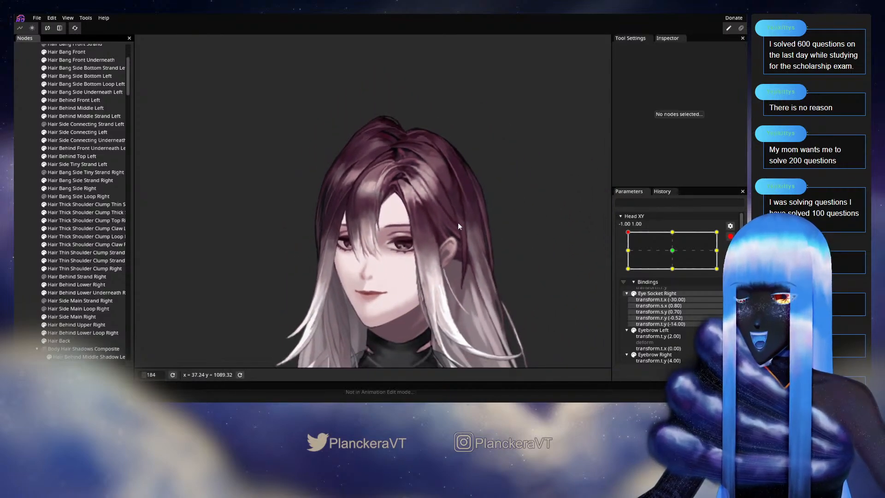
{"action": "left_click", "coordinate": [728, 236]}
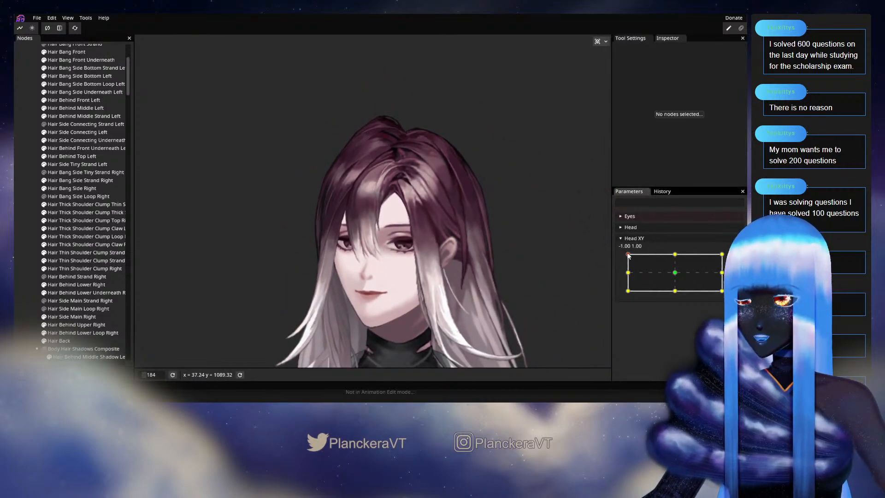
{"action": "mouse_move", "coordinate": [639, 257]}
{"action": "left_mouse_down"}
{"action": "mouse_move", "coordinate": [669, 252]}
{"action": "mouse_move", "coordinate": [623, 252]}
{"action": "mouse_move", "coordinate": [624, 276]}
{"action": "mouse_move", "coordinate": [644, 255]}
{"action": "mouse_move", "coordinate": [623, 256]}
{"action": "left_mouse_up"}
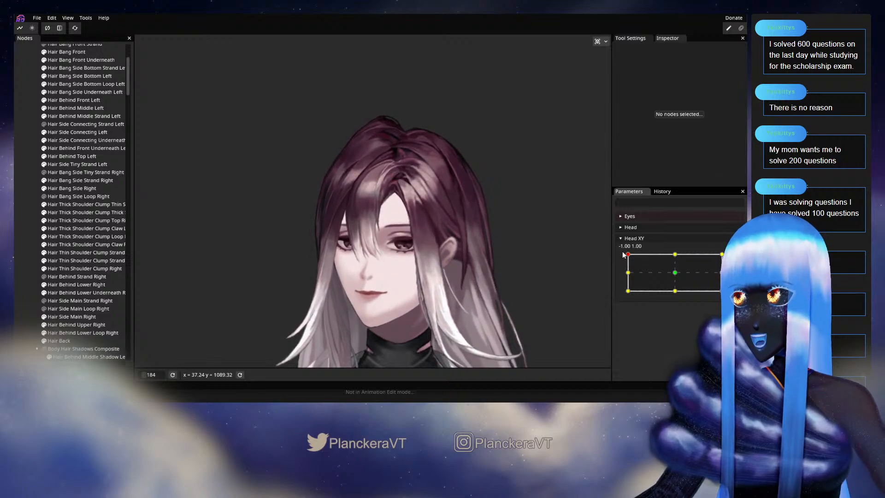
Rearm Head XY at -1.00, 1.00 and nudge Hair Behind Lower Right's vertices near its outer edge below the crown
{"action": "scroll", "coordinate": [370, 223], "scroll_direction": "up", "scroll_amount": 5}
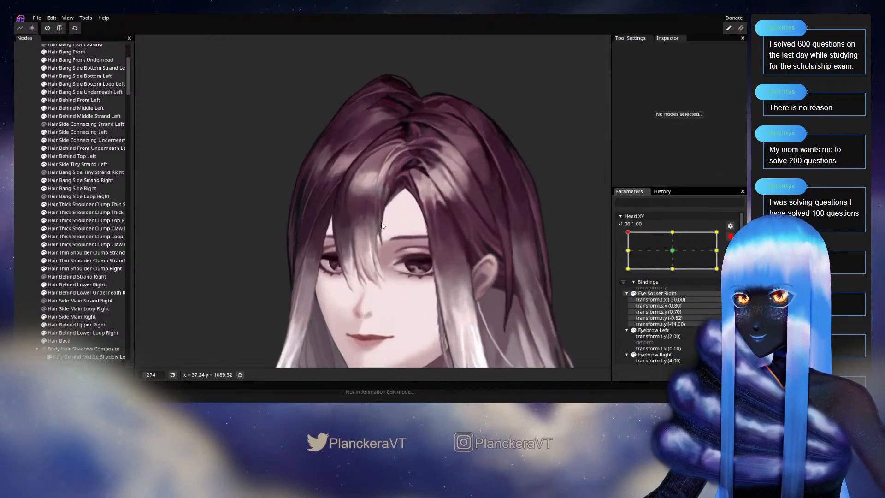
{"action": "scroll", "coordinate": [391, 223], "scroll_direction": "up", "scroll_amount": 4}
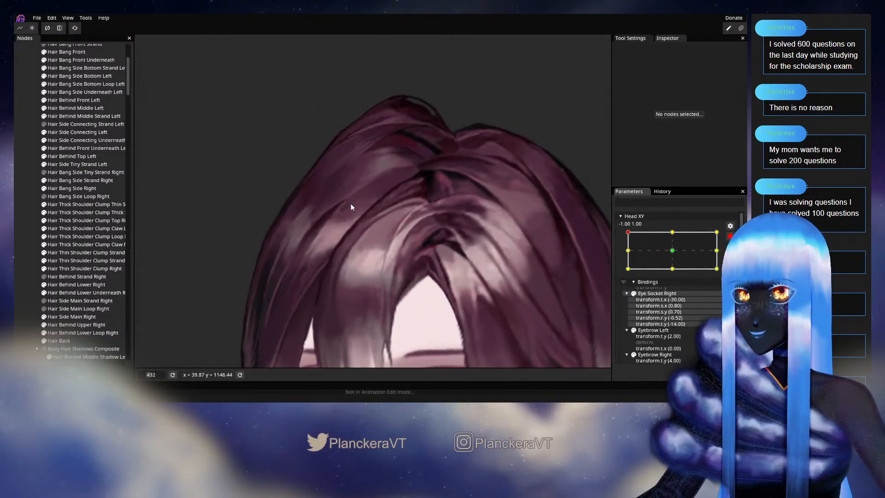
{"action": "scroll", "coordinate": [371, 281], "scroll_direction": "up", "scroll_amount": 5}
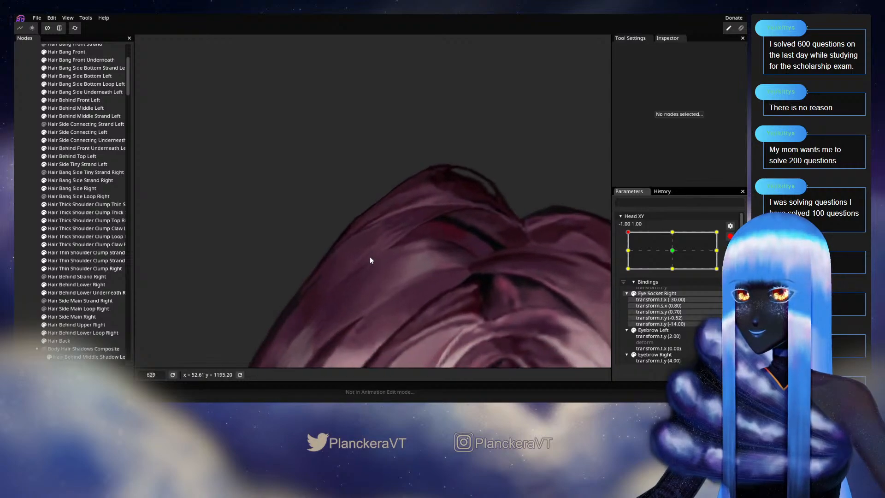
{"action": "left_click", "coordinate": [76, 284]}
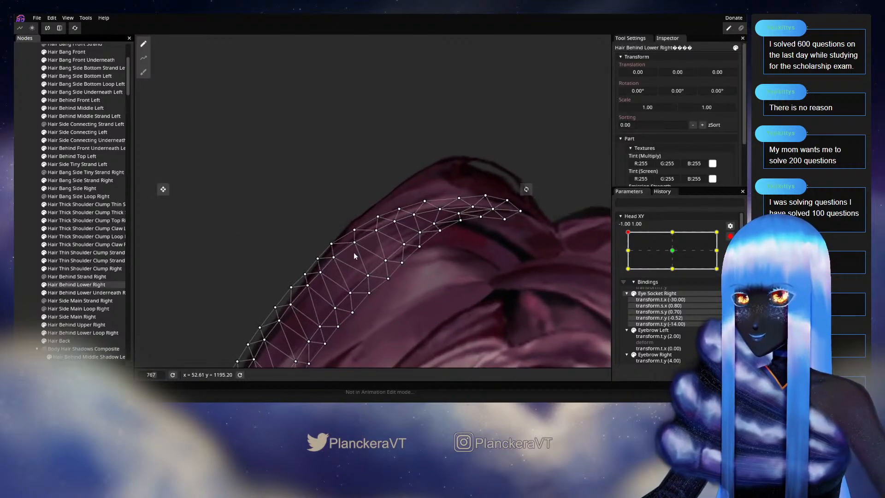
{"action": "scroll", "coordinate": [353, 252], "scroll_direction": "up", "scroll_amount": 2}
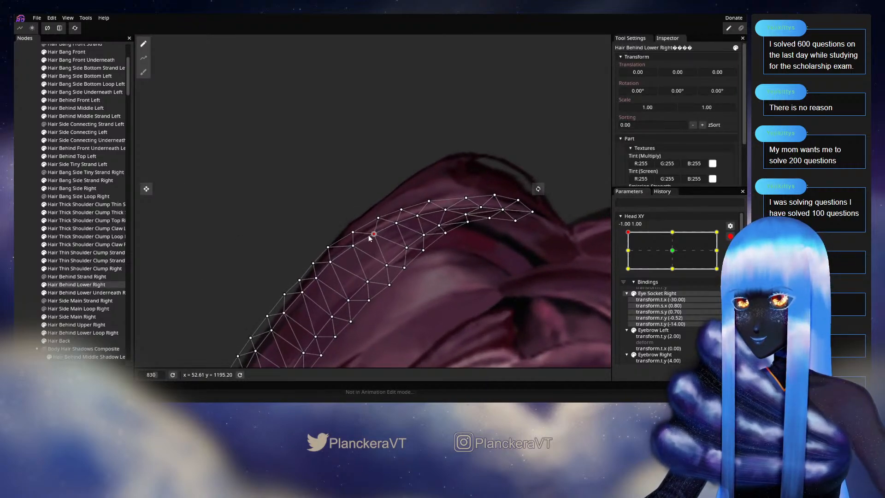
{"action": "left_click_drag", "start_coordinate": [371, 238], "coordinate": [369, 238]}
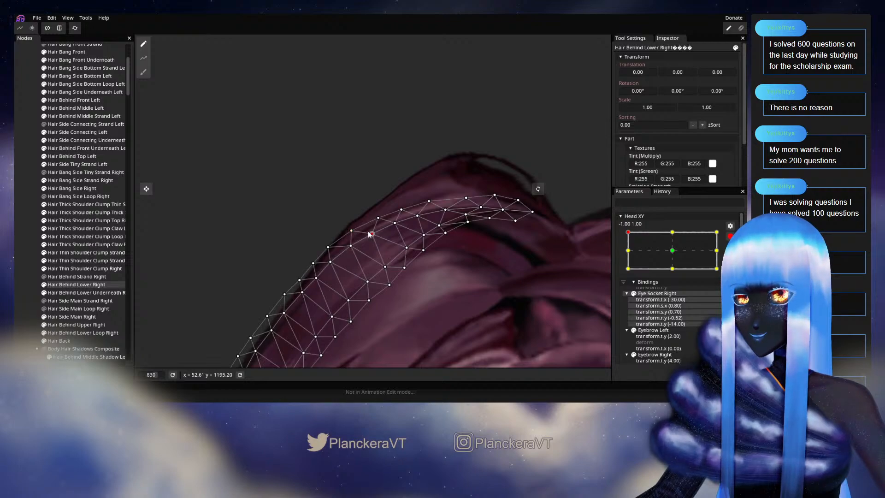
{"action": "left_click", "coordinate": [30, 239]}
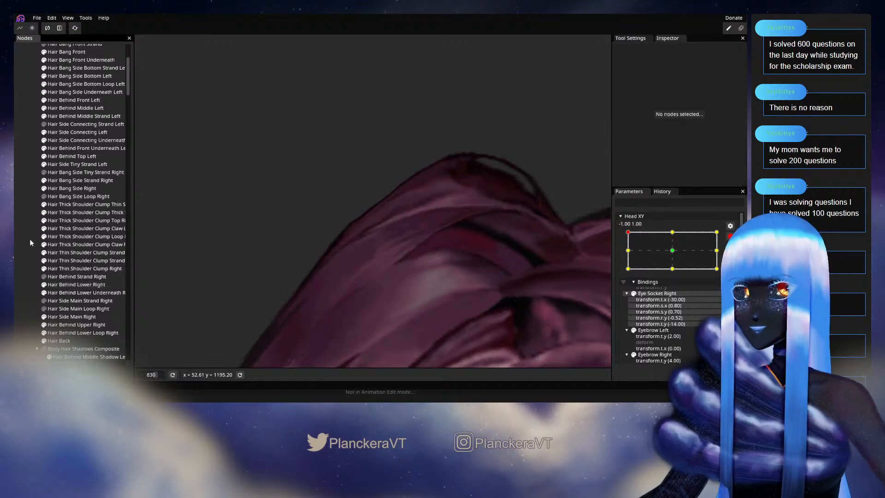
Disarm Head XY and move it from -1.00, 1.00 down to -1.00, -1.00, checking the hair's motion
{"action": "scroll", "coordinate": [509, 279], "scroll_direction": "down", "scroll_amount": 6}
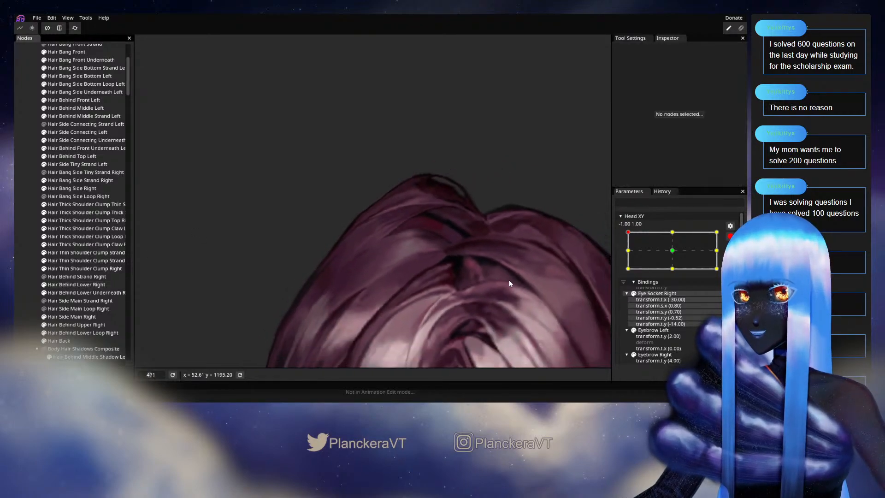
{"action": "scroll", "coordinate": [510, 278], "scroll_direction": "down", "scroll_amount": 3}
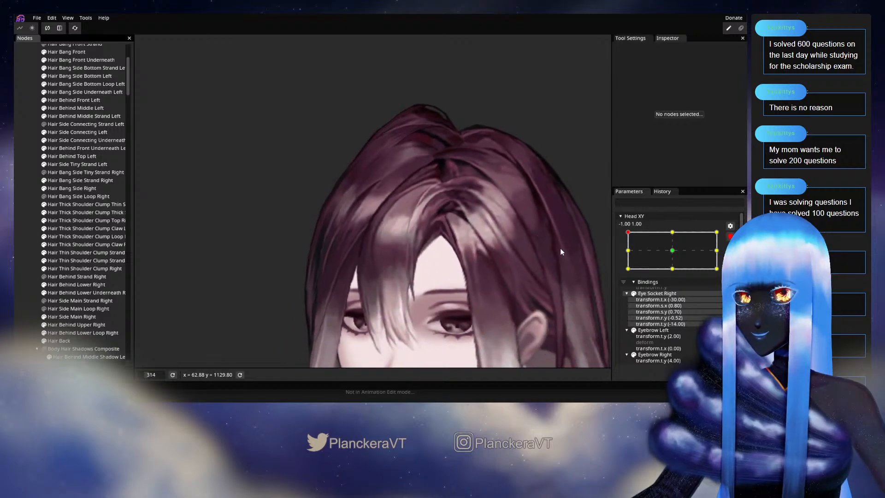
{"action": "left_click", "coordinate": [730, 237]}
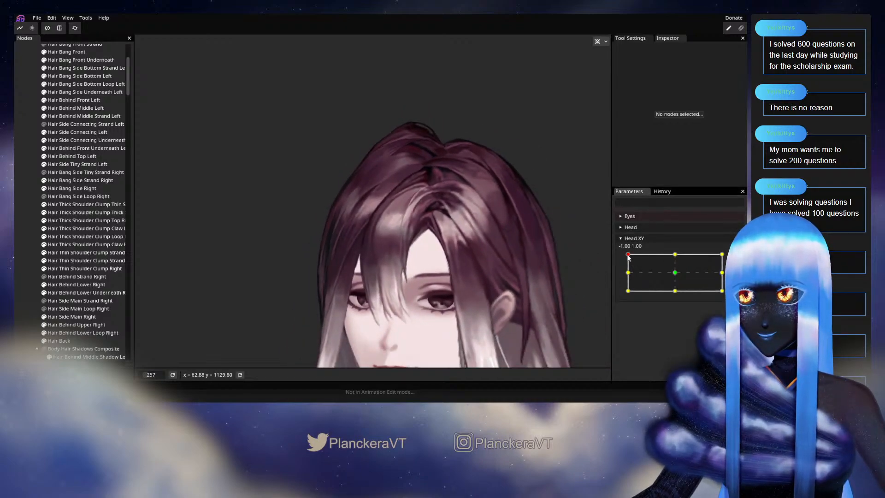
{"action": "left_click_drag", "start_coordinate": [628, 255], "coordinate": [611, 293]}
Arm Head XY at -1.00, -1.00 and adjust Hair Behind Lower Right's vertices along its inner edge near the crown
{"action": "scroll", "coordinate": [424, 226], "scroll_direction": "up", "scroll_amount": 5}
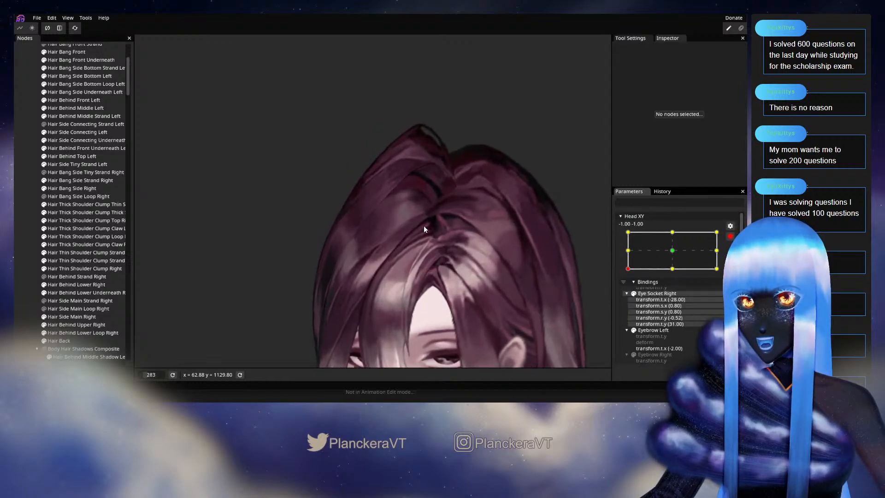
{"action": "scroll", "coordinate": [381, 250], "scroll_direction": "up", "scroll_amount": 3}
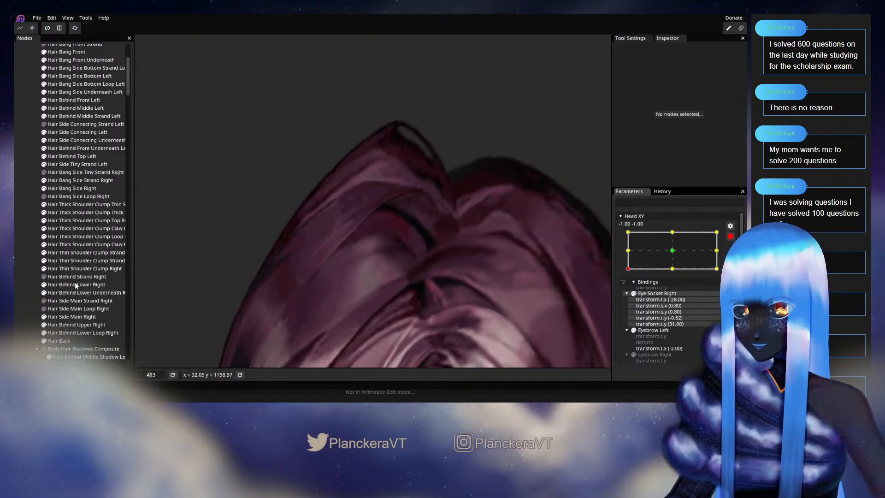
{"action": "left_click", "coordinate": [75, 283]}
{"action": "scroll", "coordinate": [395, 254], "scroll_direction": "up", "scroll_amount": 4}
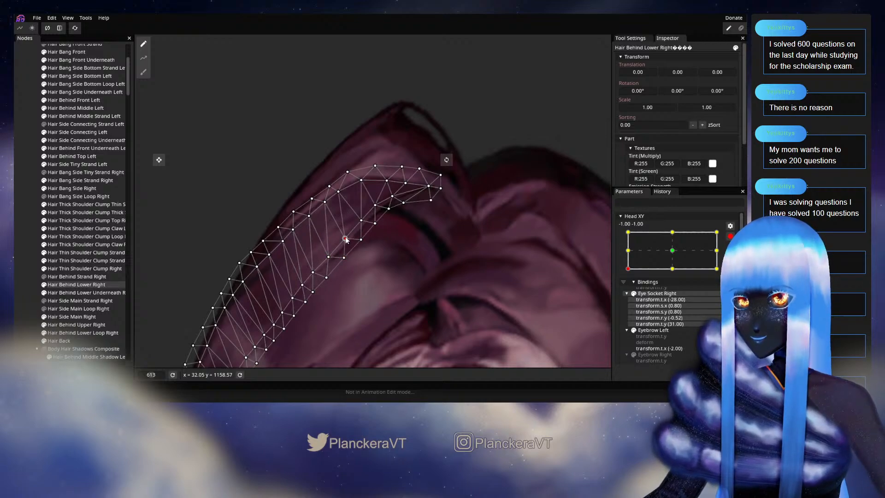
{"action": "left_click", "coordinate": [476, 275]}
{"action": "scroll", "coordinate": [476, 275], "scroll_direction": "down", "scroll_amount": 5}
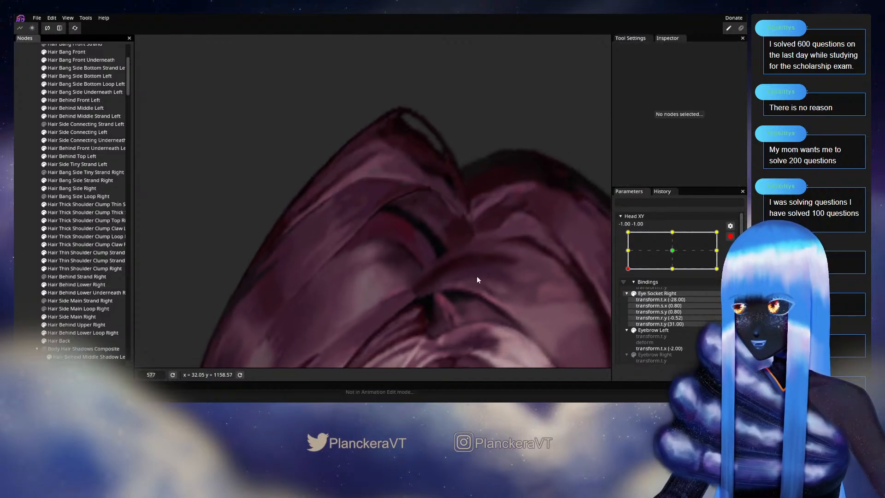
{"action": "scroll", "coordinate": [482, 290], "scroll_direction": "down", "scroll_amount": 5}
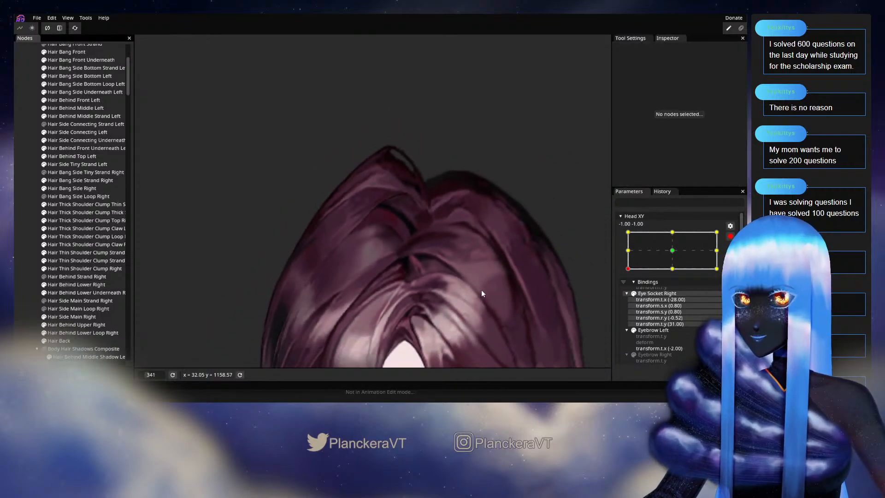
Disarm Head XY and move it from -1.00, -1.00 back up to -1.00, 1.00
{"action": "scroll", "coordinate": [485, 291], "scroll_direction": "up", "scroll_amount": 5}
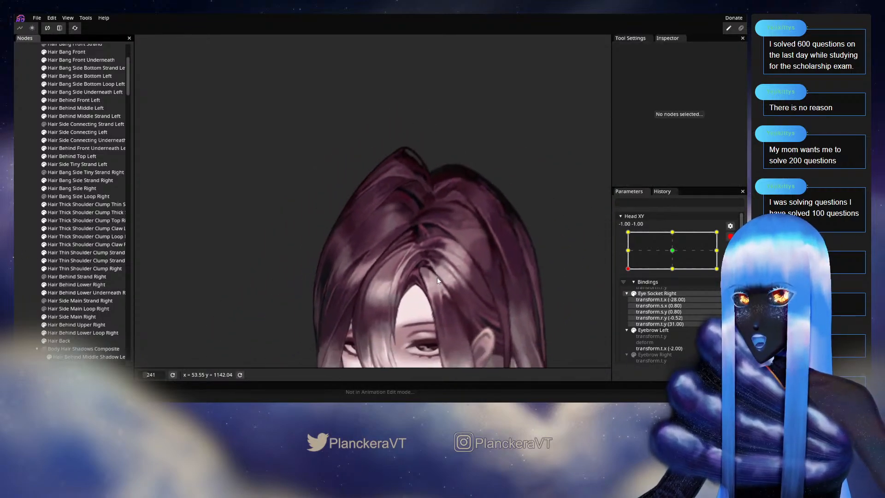
{"action": "left_click", "coordinate": [730, 237]}
{"action": "left_click_drag", "start_coordinate": [628, 292], "coordinate": [623, 256]}
Rearm Head XY at -1.00, 1.00 and refine Hair Behind Lower Right's inner vertices around the bend below the crown
{"action": "scroll", "coordinate": [623, 256], "scroll_direction": "down", "scroll_amount": 1}
{"action": "scroll", "coordinate": [436, 220], "scroll_direction": "up", "scroll_amount": 3}
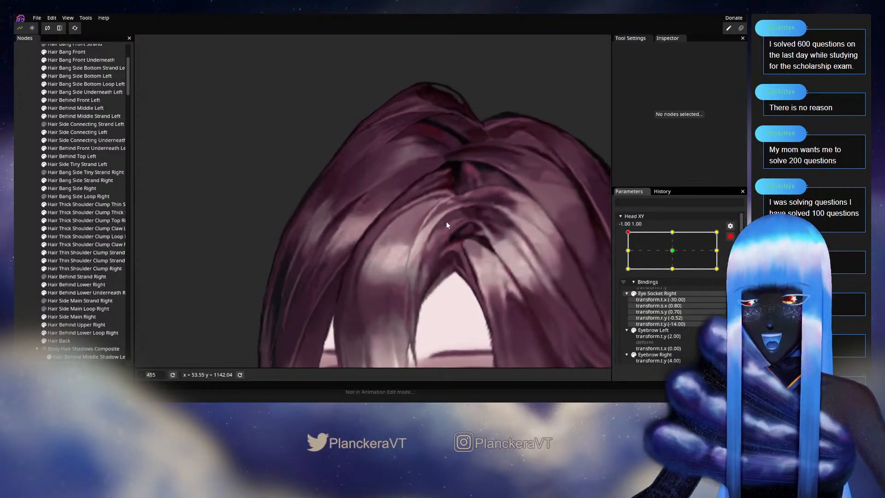
{"action": "scroll", "coordinate": [407, 291], "scroll_direction": "up", "scroll_amount": 5}
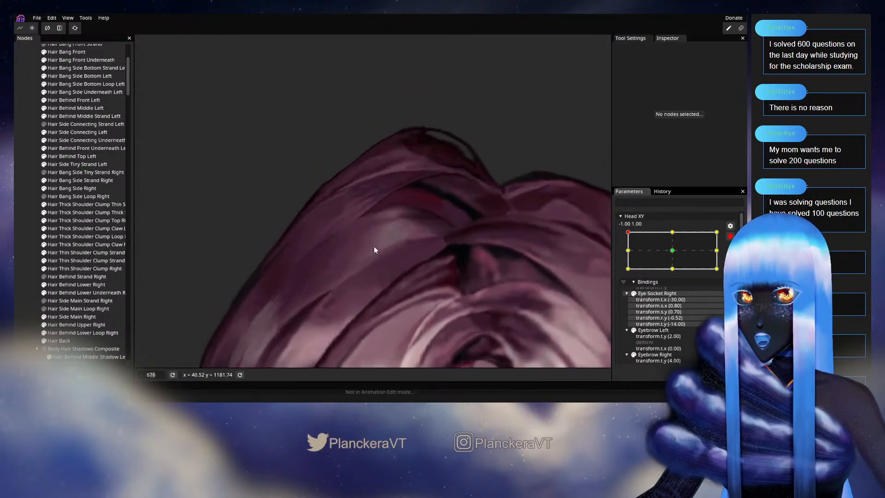
{"action": "scroll", "coordinate": [373, 302], "scroll_direction": "up", "scroll_amount": 1}
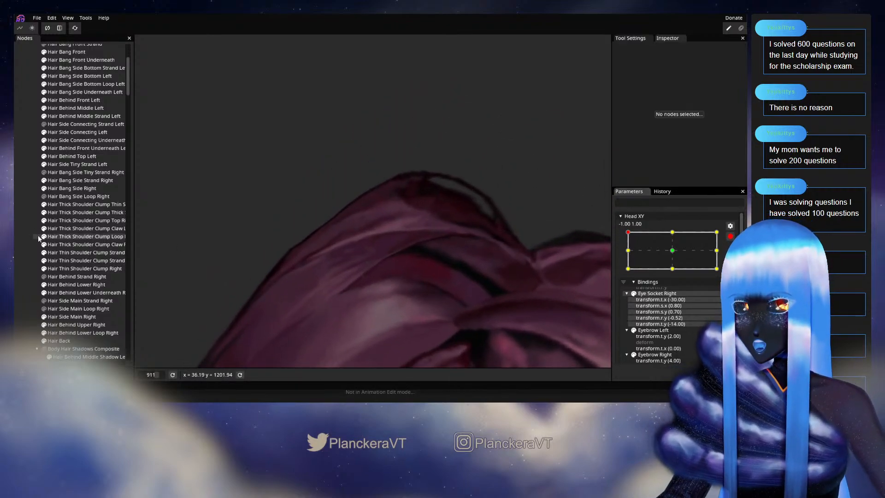
{"action": "left_click", "coordinate": [72, 285]}
{"action": "scroll", "coordinate": [395, 248], "scroll_direction": "up", "scroll_amount": 2}
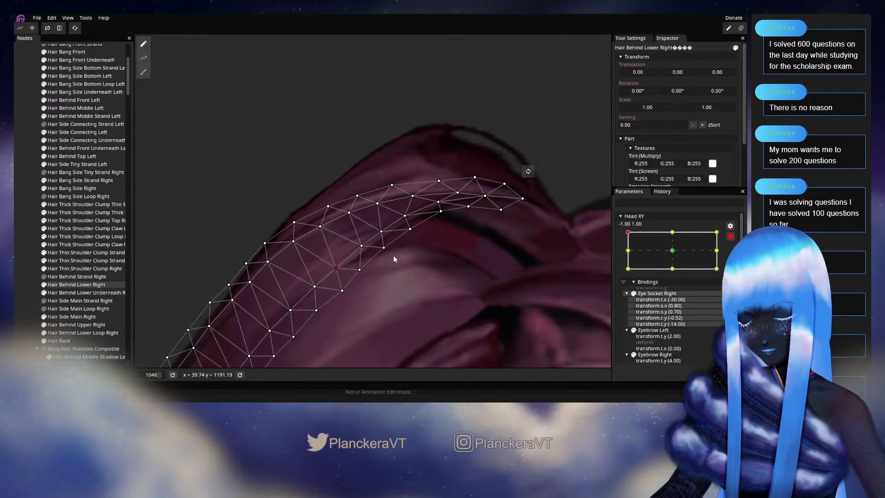
{"action": "scroll", "coordinate": [395, 258], "scroll_direction": "down", "scroll_amount": 6}
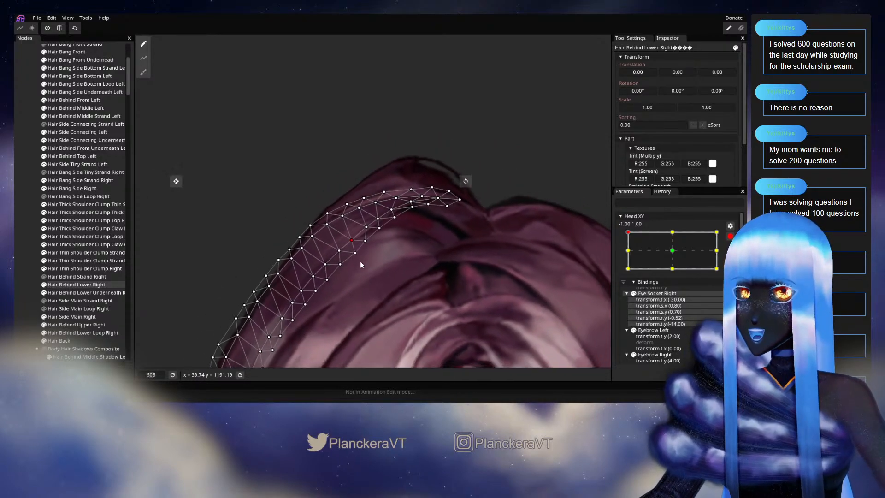
{"action": "left_click", "coordinate": [26, 258]}
Disarm Head XY and sweep it between -1.00, 1.00 and -1.00, 0.65 to check the hair across the whole head
{"action": "scroll", "coordinate": [469, 281], "scroll_direction": "down", "scroll_amount": 3}
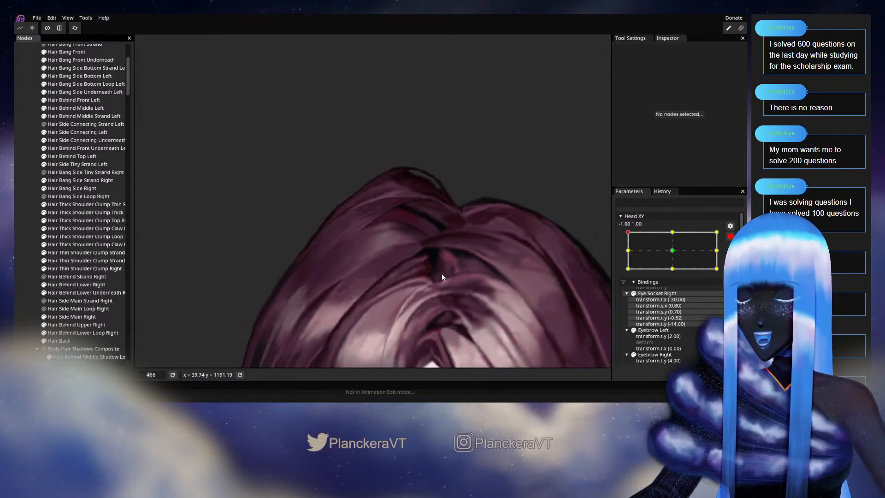
{"action": "scroll", "coordinate": [442, 277], "scroll_direction": "down", "scroll_amount": 3}
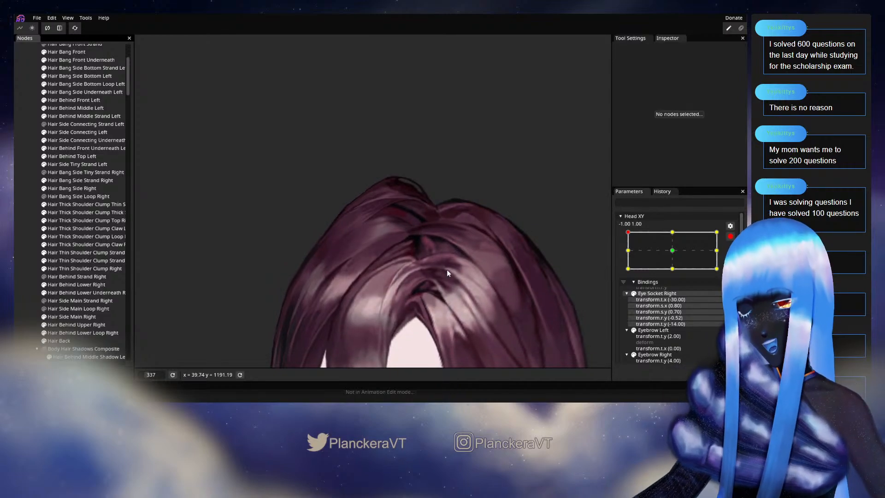
{"action": "scroll", "coordinate": [447, 273], "scroll_direction": "down", "scroll_amount": 2}
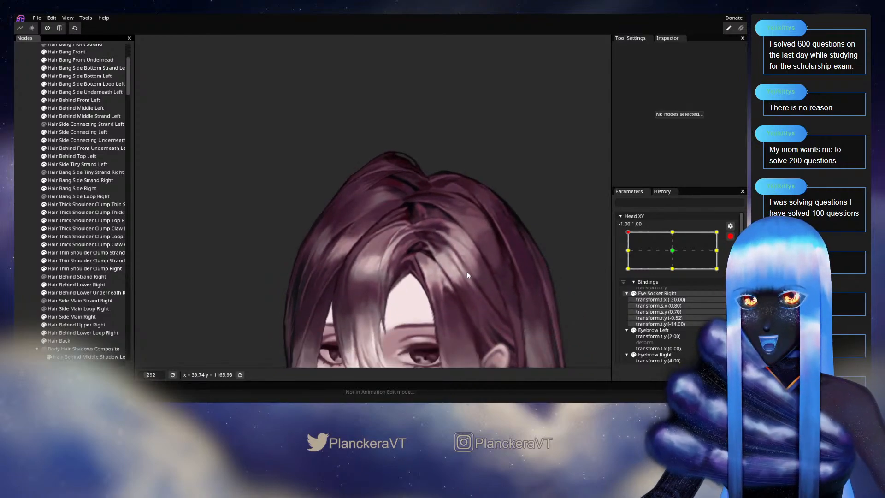
{"action": "scroll", "coordinate": [473, 269], "scroll_direction": "down", "scroll_amount": 1}
{"action": "scroll", "coordinate": [502, 262], "scroll_direction": "down", "scroll_amount": 1}
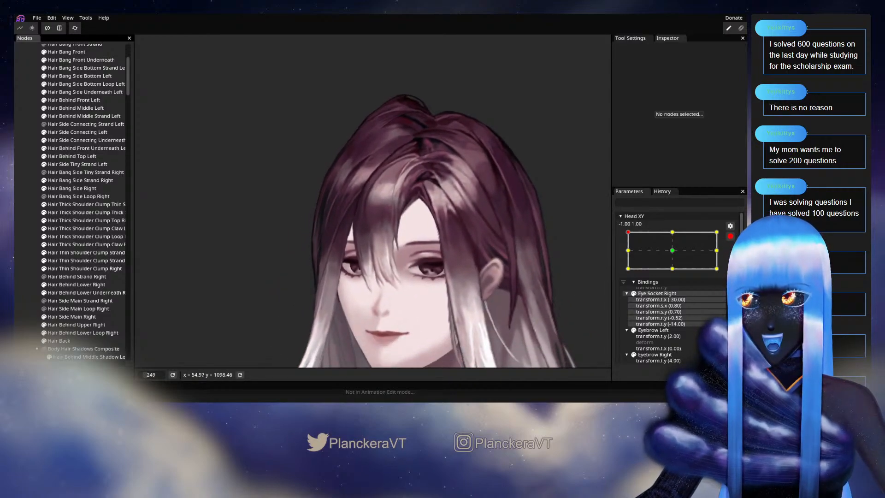
{"action": "scroll", "coordinate": [677, 253], "scroll_direction": "up", "scroll_amount": 1}
{"action": "mouse_move", "coordinate": [628, 256]}
{"action": "left_mouse_down"}
{"action": "mouse_move", "coordinate": [627, 293]}
{"action": "mouse_move", "coordinate": [623, 251]}
{"action": "left_mouse_up"}
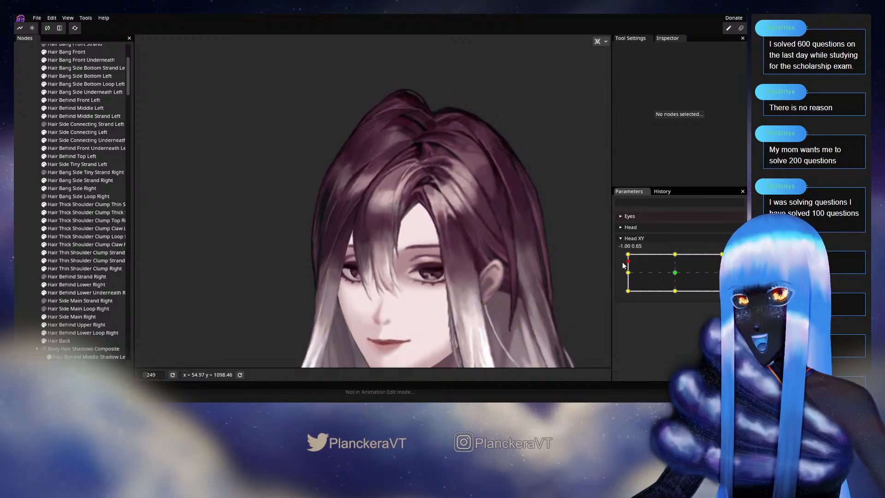
Arm Head XY at -1.00, 1.00 and adjust Hair Behind Lower Right's mesh vertex on its outer edge at the bend below the crown
{"action": "scroll", "coordinate": [417, 184], "scroll_direction": "up", "scroll_amount": 5}
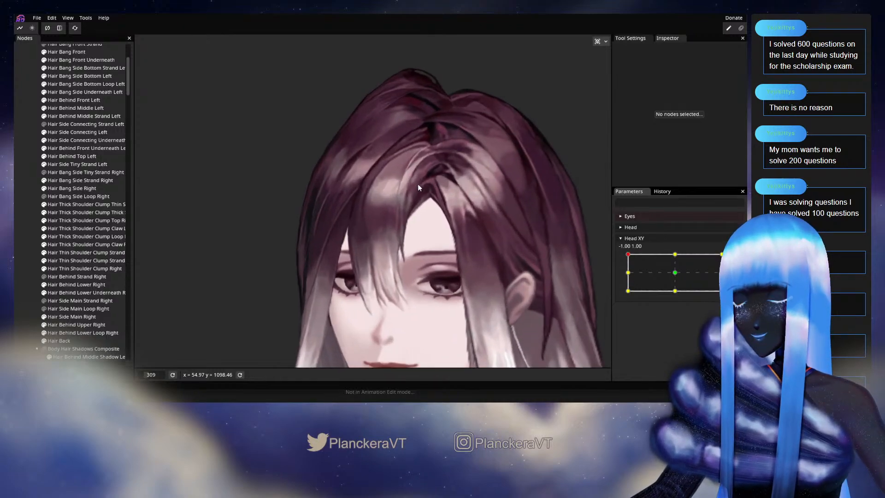
{"action": "scroll", "coordinate": [411, 311], "scroll_direction": "up", "scroll_amount": 5}
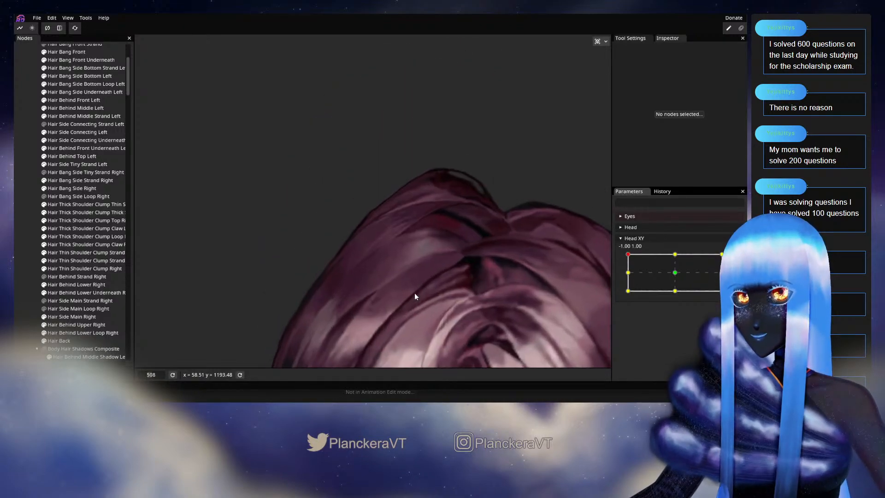
{"action": "scroll", "coordinate": [419, 291], "scroll_direction": "up", "scroll_amount": 5}
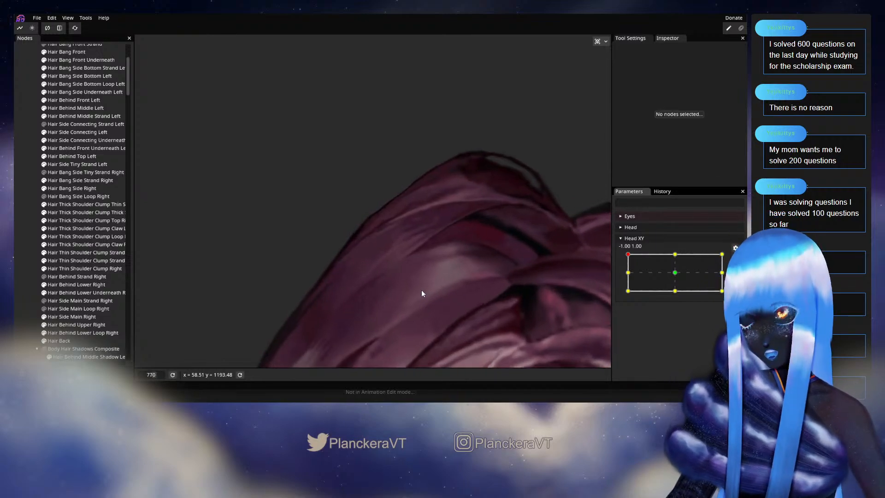
{"action": "left_click", "coordinate": [725, 263]}
{"action": "scroll", "coordinate": [321, 282], "scroll_direction": "up", "scroll_amount": 3}
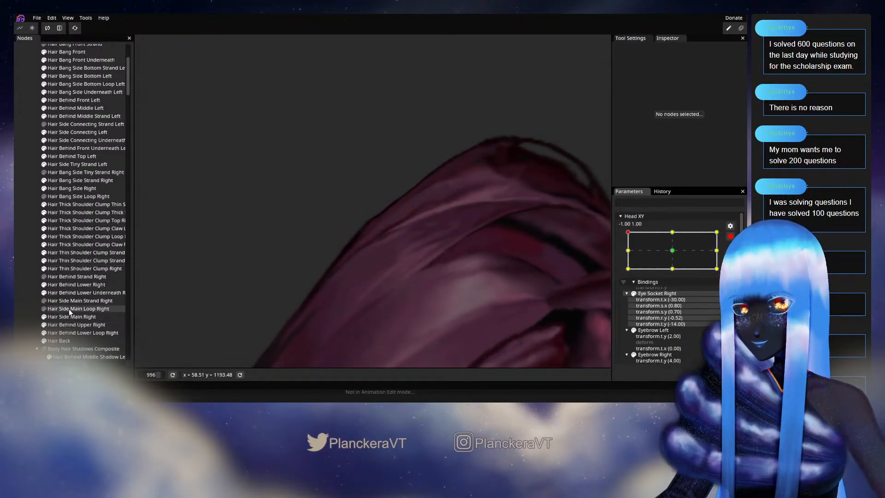
{"action": "left_click", "coordinate": [69, 284]}
{"action": "scroll", "coordinate": [394, 272], "scroll_direction": "up", "scroll_amount": 2}
{"action": "scroll", "coordinate": [394, 273], "scroll_direction": "up", "scroll_amount": 2}
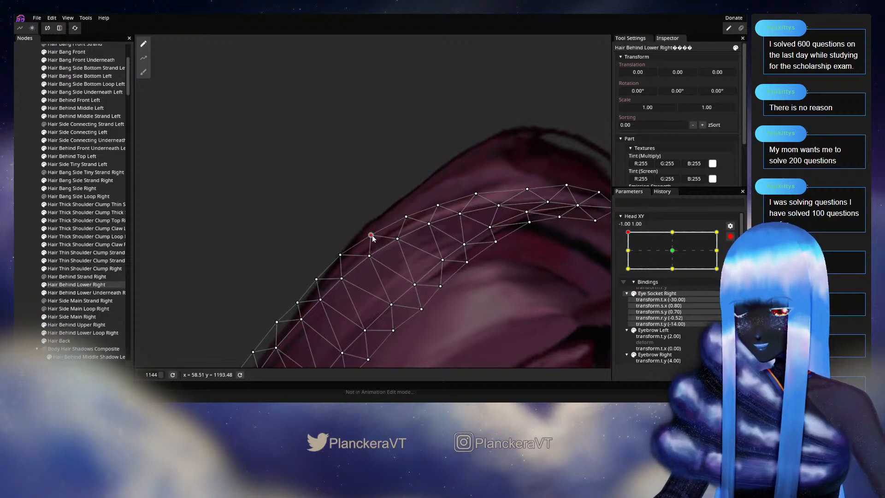
{"action": "left_click", "coordinate": [15, 275]}
Disarm Head XY, move it down to -1.00, -1.00 and rearm it there to examine the hair's outer edge near the crown
{"action": "scroll", "coordinate": [437, 283], "scroll_direction": "down", "scroll_amount": 20}
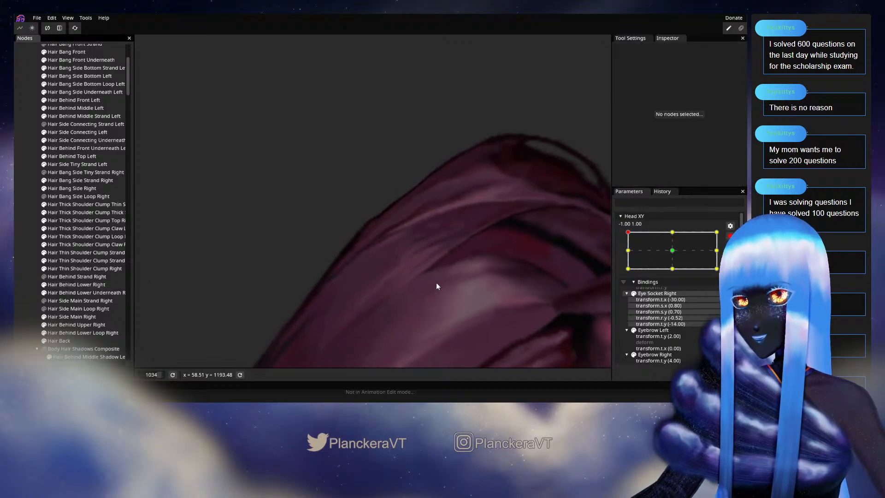
{"action": "scroll", "coordinate": [447, 277], "scroll_direction": "down", "scroll_amount": 15}
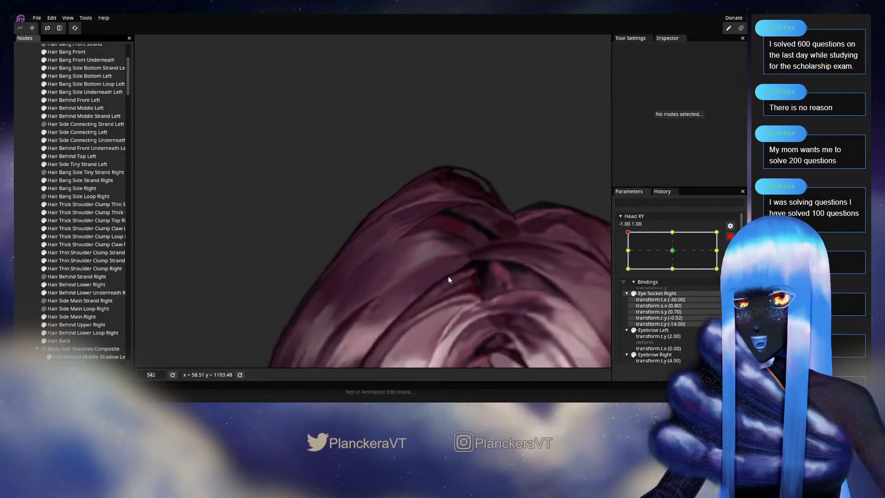
{"action": "scroll", "coordinate": [460, 237], "scroll_direction": "down", "scroll_amount": 10}
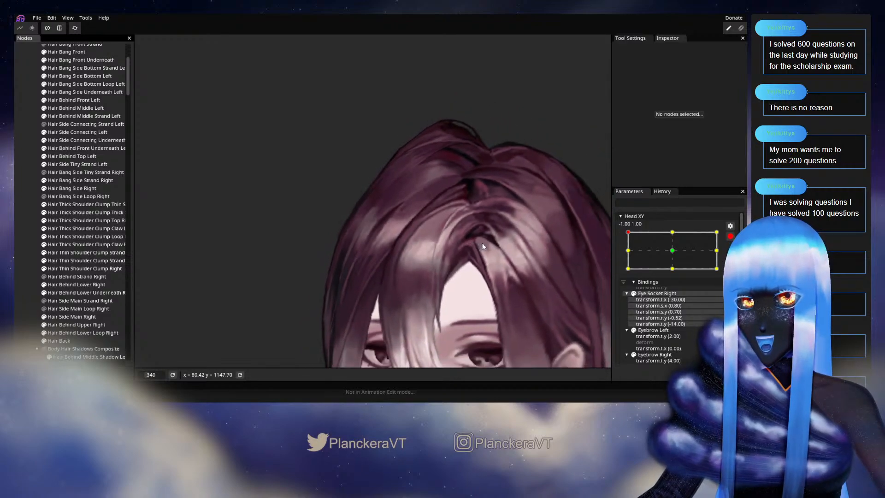
{"action": "scroll", "coordinate": [472, 236], "scroll_direction": "down", "scroll_amount": 3}
{"action": "left_click_drag", "start_coordinate": [471, 235], "coordinate": [451, 164]}
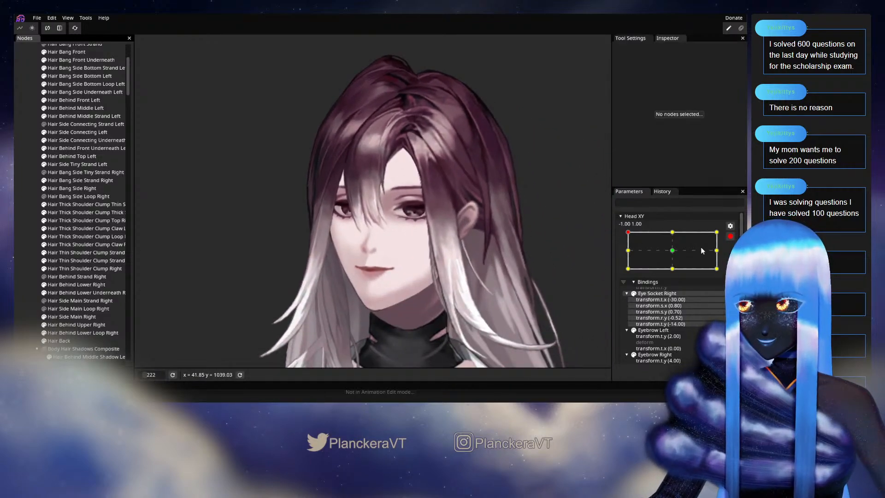
{"action": "left_click", "coordinate": [731, 237]}
{"action": "left_click_drag", "start_coordinate": [628, 254], "coordinate": [620, 297]}
{"action": "scroll", "coordinate": [300, 211], "scroll_direction": "up", "scroll_amount": 6}
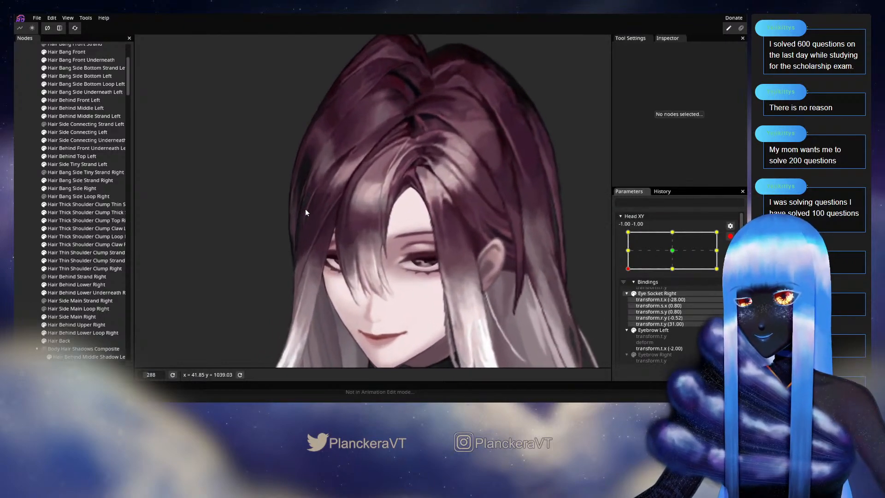
{"action": "scroll", "coordinate": [321, 212], "scroll_direction": "up", "scroll_amount": 3}
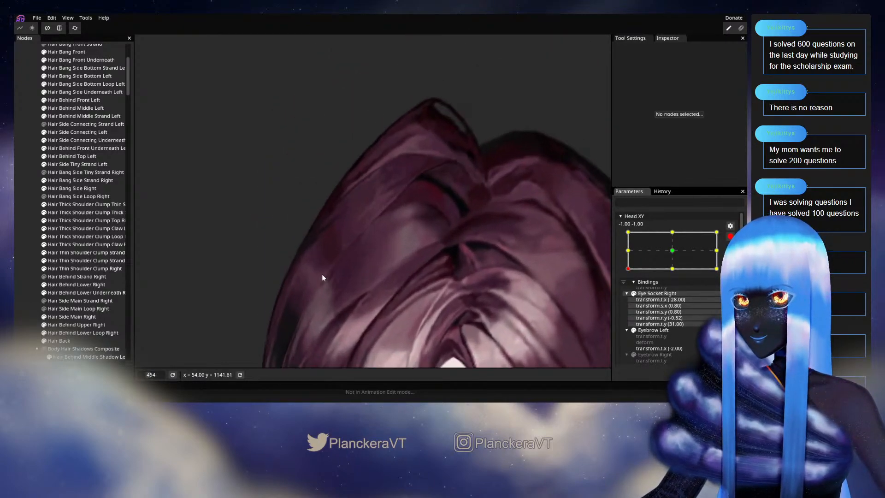
{"action": "scroll", "coordinate": [321, 278], "scroll_direction": "up", "scroll_amount": 3}
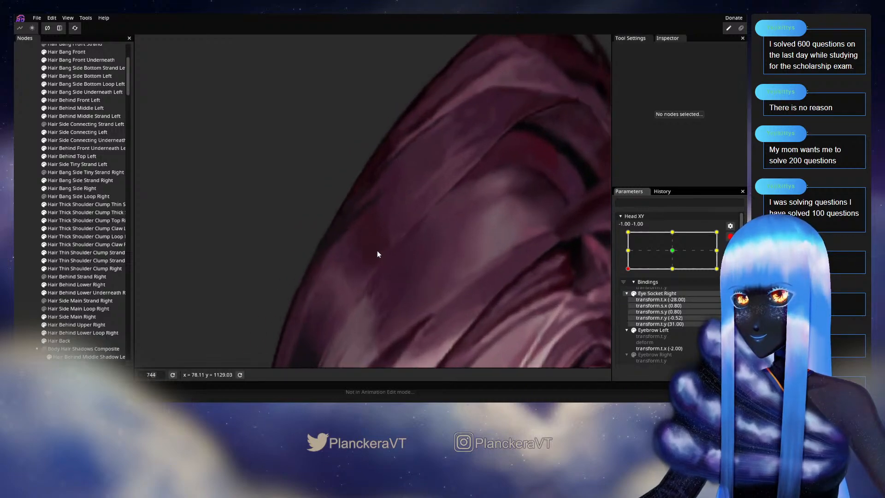
Adjust an outer-edge mesh vertex of Hair Behind Lower Right at the Head XY -1.00, -1.00 keyframe and deselect the part
{"action": "left_click", "coordinate": [69, 284]}
{"action": "scroll", "coordinate": [363, 230], "scroll_direction": "up", "scroll_amount": 2}
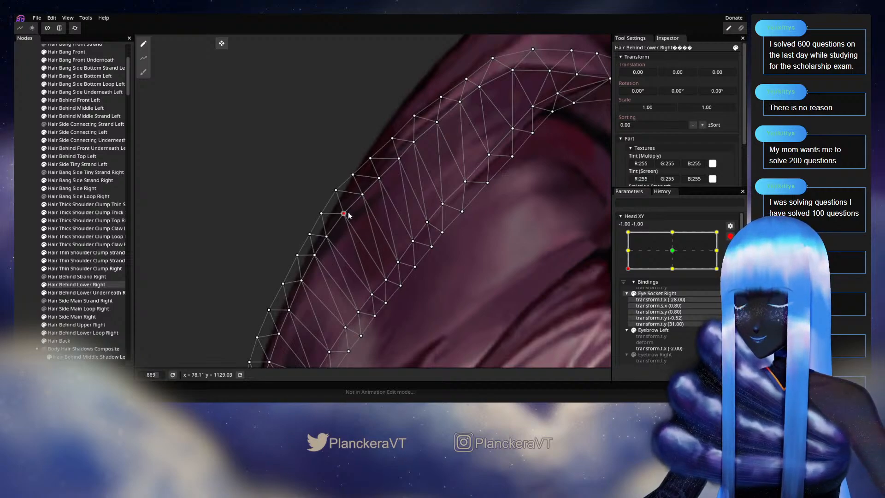
{"action": "left_click", "coordinate": [31, 256]}
{"action": "scroll", "coordinate": [495, 273], "scroll_direction": "down", "scroll_amount": 7}
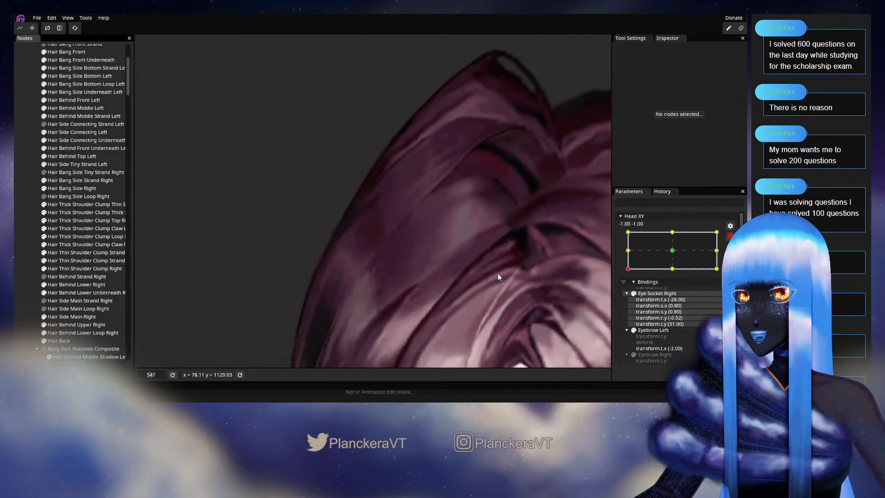
{"action": "scroll", "coordinate": [497, 275], "scroll_direction": "down", "scroll_amount": 10}
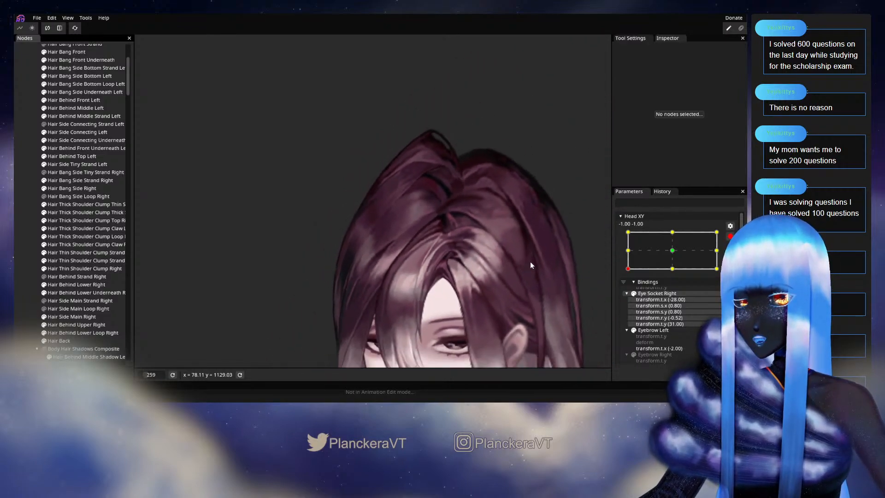
{"action": "scroll", "coordinate": [530, 265], "scroll_direction": "down", "scroll_amount": 4}
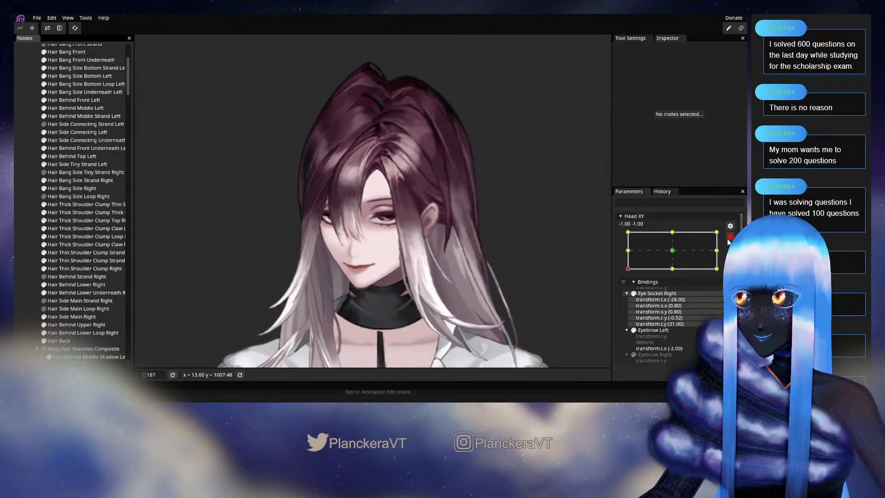
Move Head XY to -1.00, 1.00, inspect the hair in that pose, and open this keyframe for editing
{"action": "left_click", "coordinate": [730, 238]}
{"action": "left_click_drag", "start_coordinate": [627, 293], "coordinate": [619, 253]}
{"action": "scroll", "coordinate": [400, 214], "scroll_direction": "up", "scroll_amount": 5}
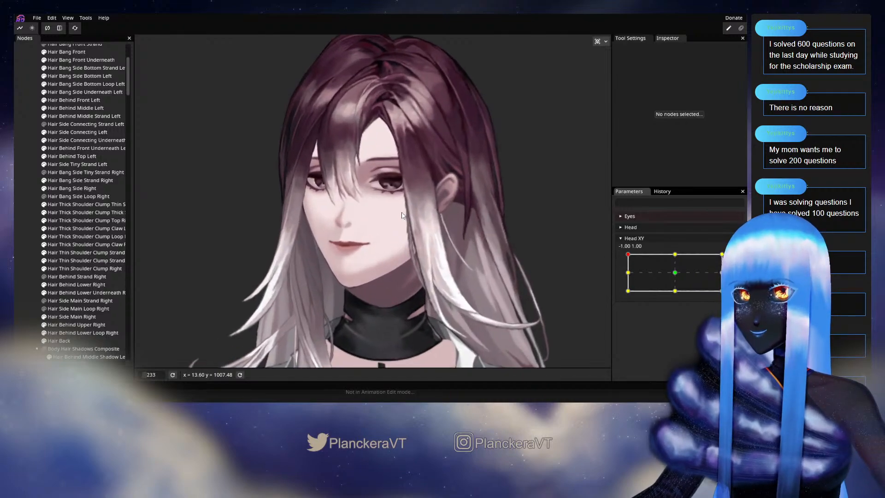
{"action": "scroll", "coordinate": [386, 255], "scroll_direction": "up", "scroll_amount": 4}
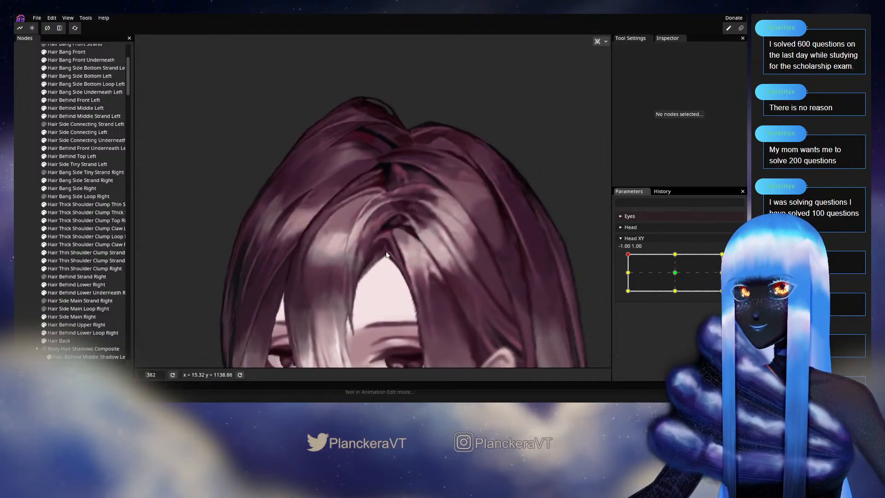
{"action": "mouse_move", "coordinate": [622, 261]}
{"action": "left_mouse_down"}
{"action": "mouse_move", "coordinate": [622, 288]}
{"action": "mouse_move", "coordinate": [619, 254]}
{"action": "left_mouse_up"}
{"action": "left_click", "coordinate": [735, 259]}
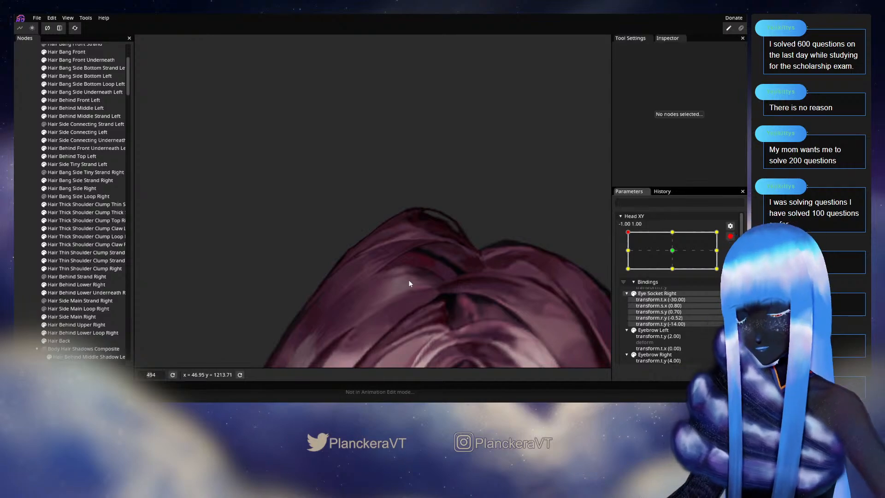
Select Hair Behind Upper Right and adjust its outline vertices midway along the outer slope of the hair
{"action": "left_click", "coordinate": [77, 284]}
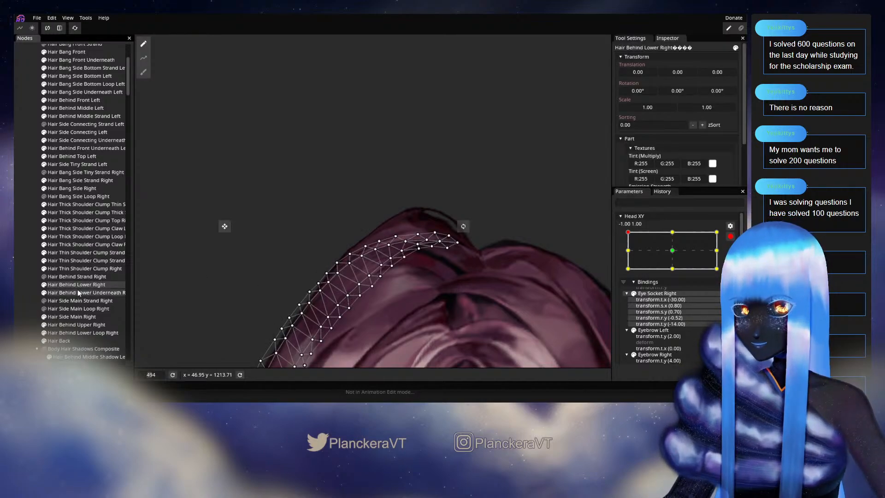
{"action": "left_click", "coordinate": [73, 326]}
{"action": "scroll", "coordinate": [346, 287], "scroll_direction": "up", "scroll_amount": 5}
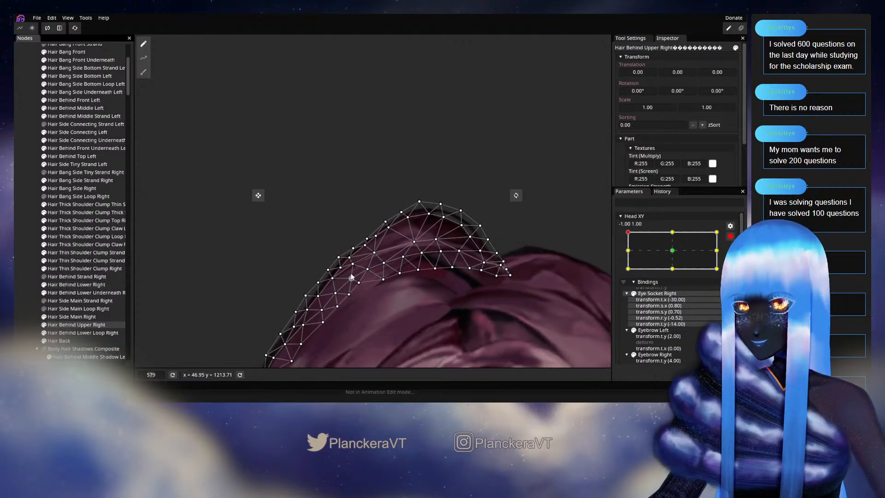
{"action": "scroll", "coordinate": [346, 286], "scroll_direction": "up", "scroll_amount": 5}
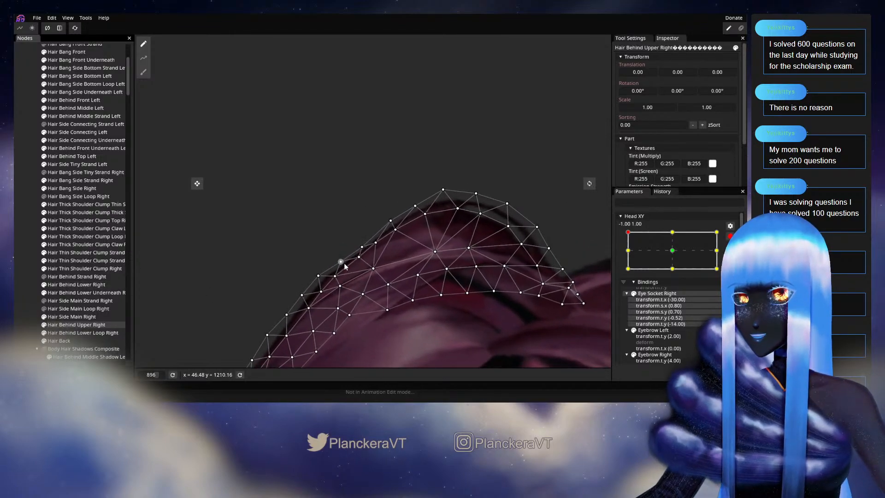
{"action": "left_click_drag", "start_coordinate": [361, 283], "coordinate": [373, 222]}
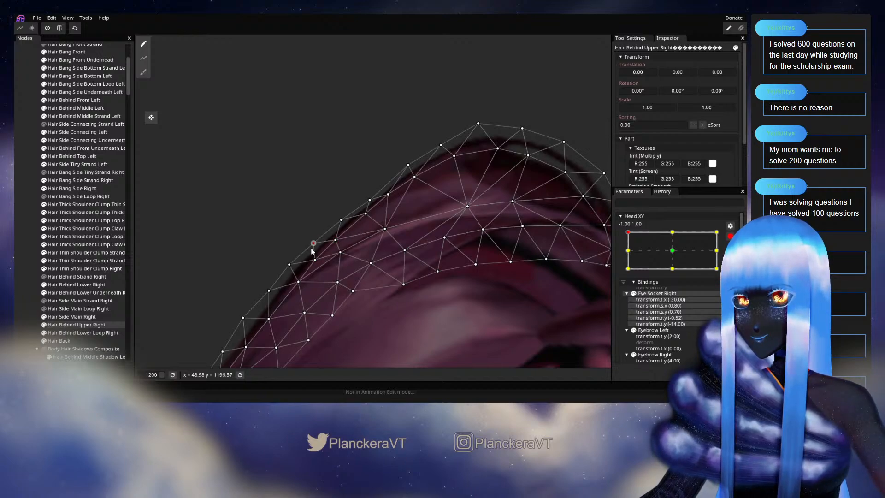
{"action": "left_click_drag", "start_coordinate": [316, 266], "coordinate": [346, 233]}
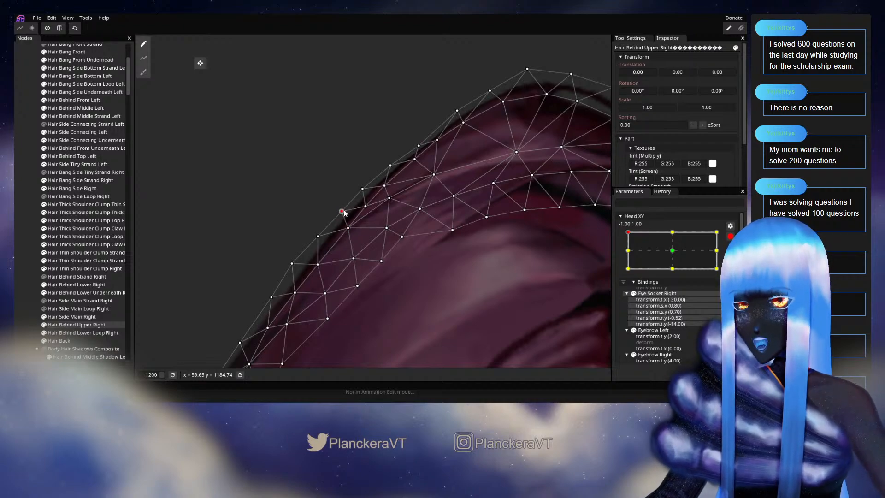
Nudge the outline and inner-edge vertices farther down the outer slope of Hair Behind Upper Right to smooth its contour
{"action": "left_click_drag", "start_coordinate": [324, 270], "coordinate": [331, 240]}
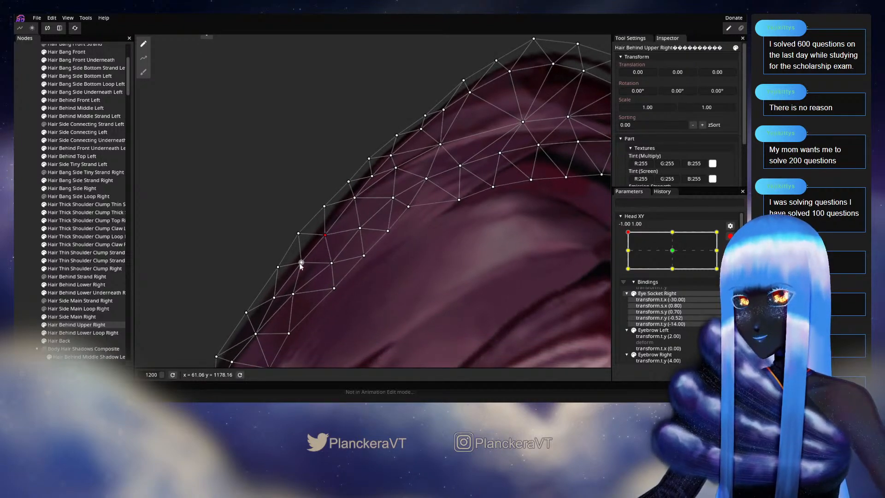
{"action": "left_click_drag", "start_coordinate": [312, 267], "coordinate": [322, 230]}
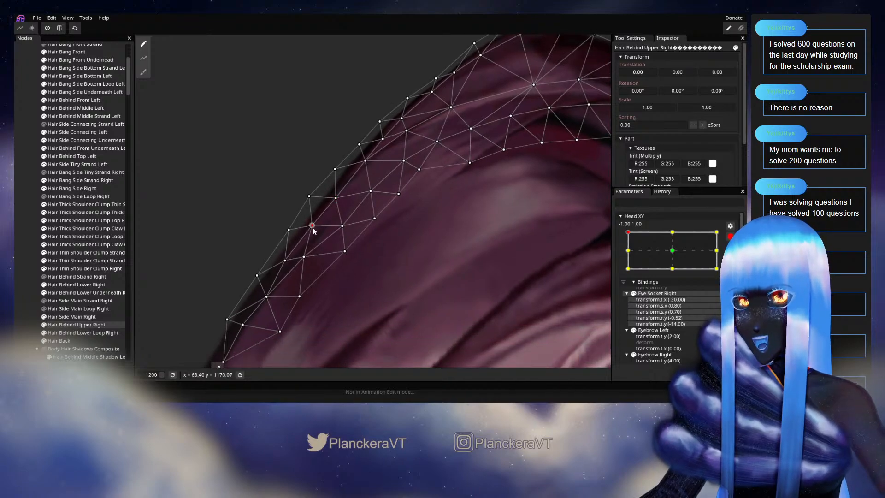
{"action": "left_click_drag", "start_coordinate": [308, 196], "coordinate": [313, 196]}
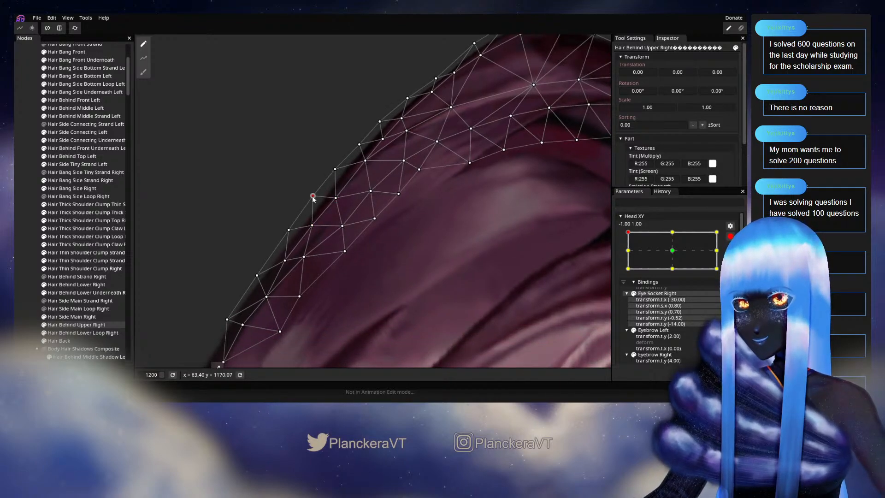
{"action": "left_click", "coordinate": [335, 170]}
{"action": "left_click_drag", "start_coordinate": [371, 172], "coordinate": [361, 175]}
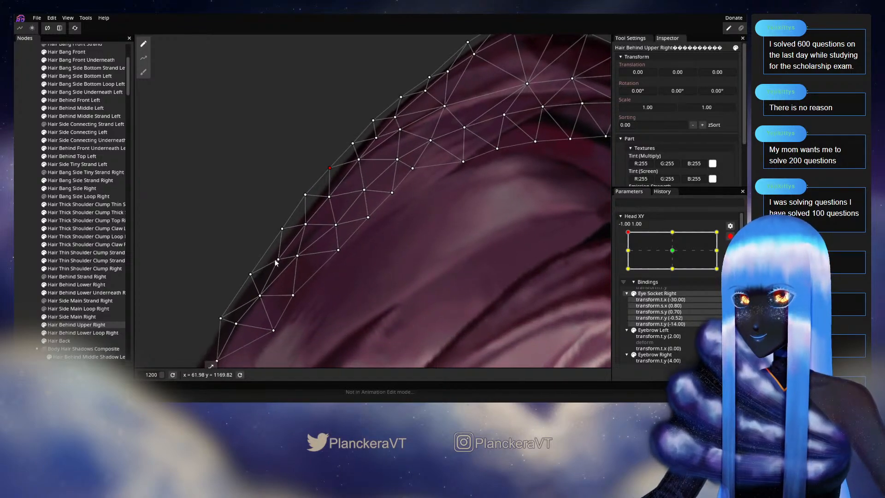
{"action": "left_click_drag", "start_coordinate": [279, 262], "coordinate": [281, 263]}
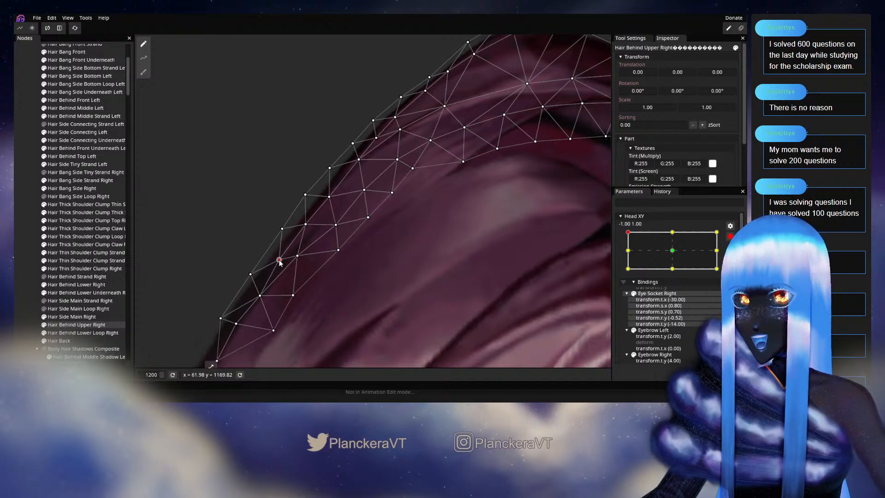
Reposition the Hair Behind Upper Right vertices along the upper part of the outer slope, up toward the crown
{"action": "left_click_drag", "start_coordinate": [322, 229], "coordinate": [274, 304]}
{"action": "mouse_move", "coordinate": [355, 217]}
{"action": "left_mouse_down"}
{"action": "mouse_move", "coordinate": [327, 293]}
{"action": "mouse_move", "coordinate": [296, 300]}
{"action": "left_mouse_up"}
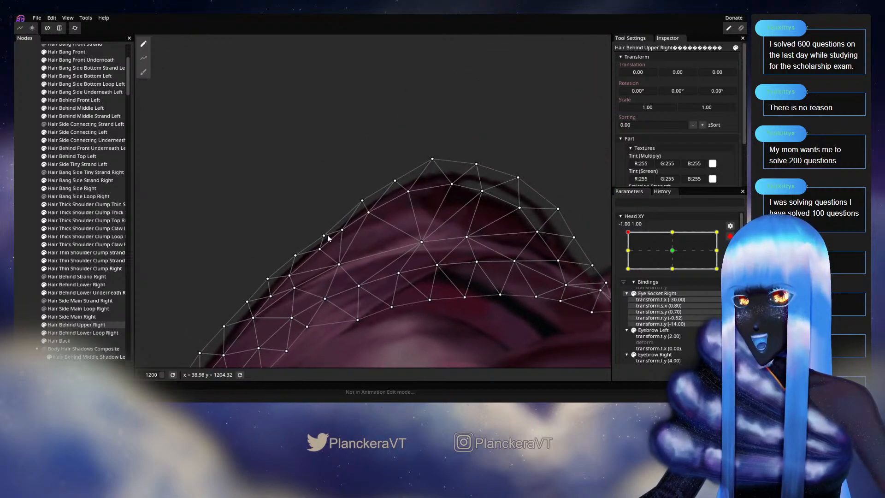
{"action": "left_click", "coordinate": [322, 234]}
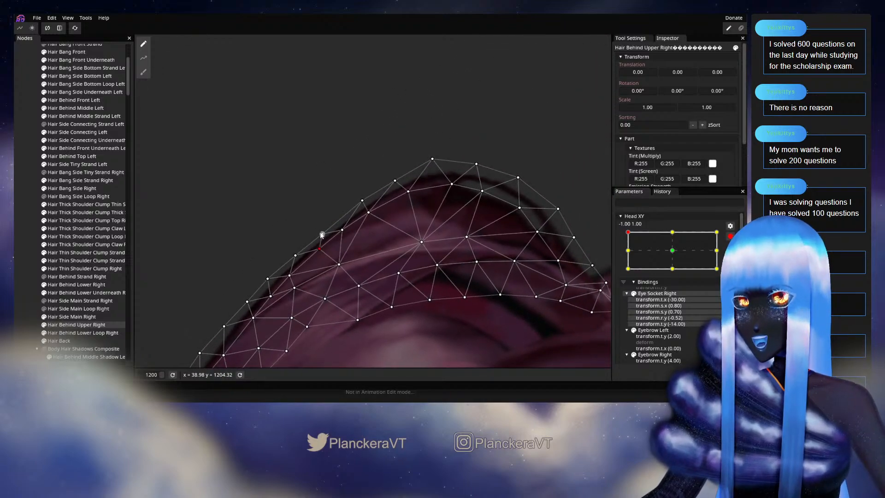
{"action": "mouse_move", "coordinate": [330, 227]}
{"action": "left_mouse_down"}
{"action": "mouse_move", "coordinate": [352, 197]}
{"action": "mouse_move", "coordinate": [316, 226]}
{"action": "left_mouse_up"}
{"action": "left_click", "coordinate": [312, 246]}
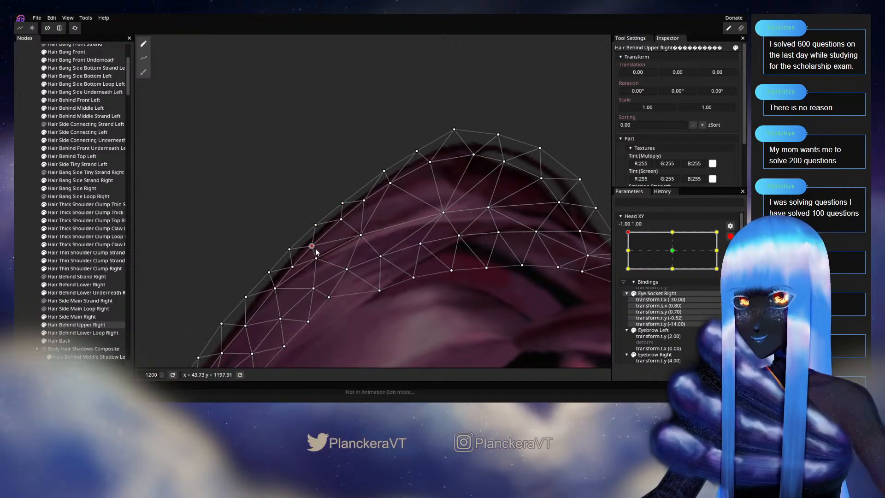
{"action": "left_click", "coordinate": [290, 248]}
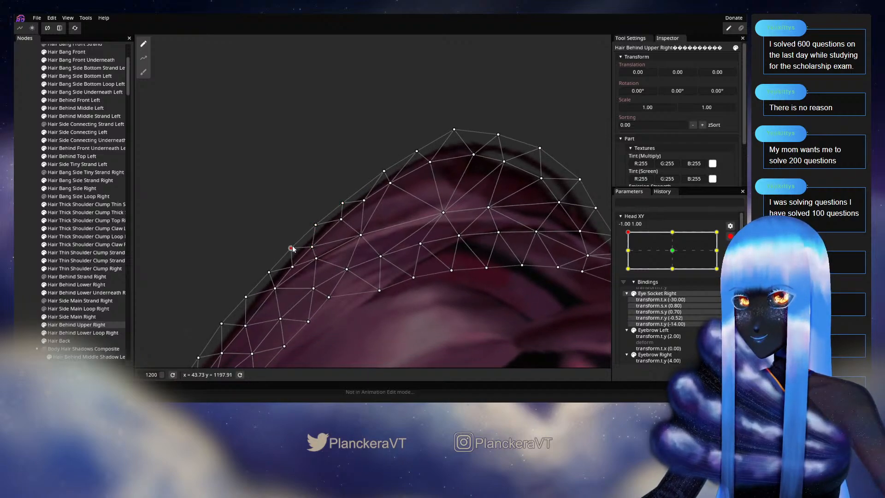
{"action": "left_click_drag", "start_coordinate": [373, 220], "coordinate": [328, 239]}
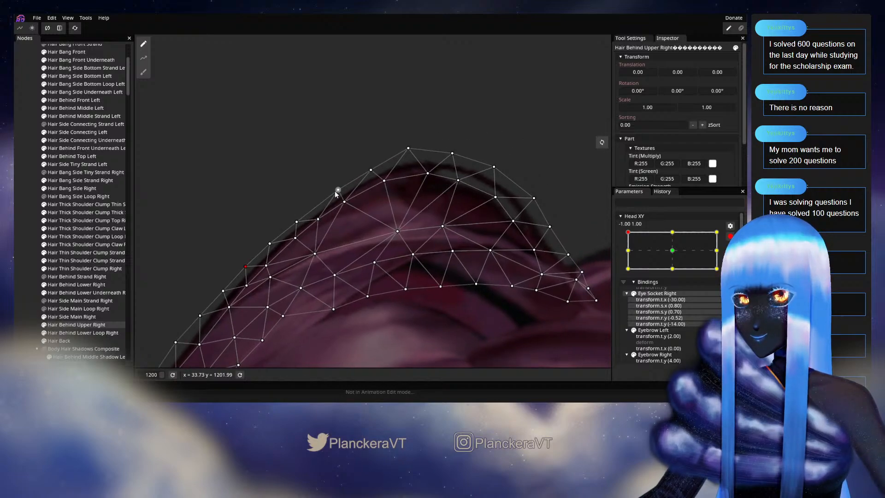
{"action": "left_click_drag", "start_coordinate": [336, 193], "coordinate": [303, 219]}
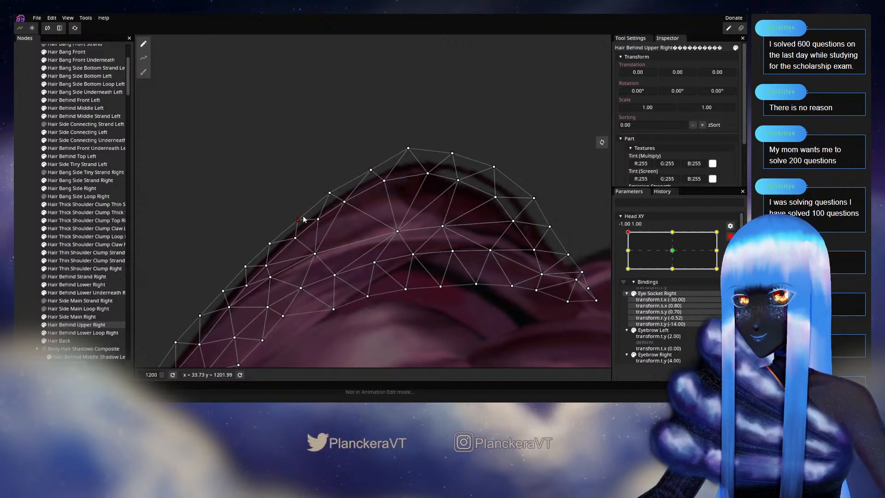
{"action": "left_click_drag", "start_coordinate": [419, 209], "coordinate": [312, 224]}
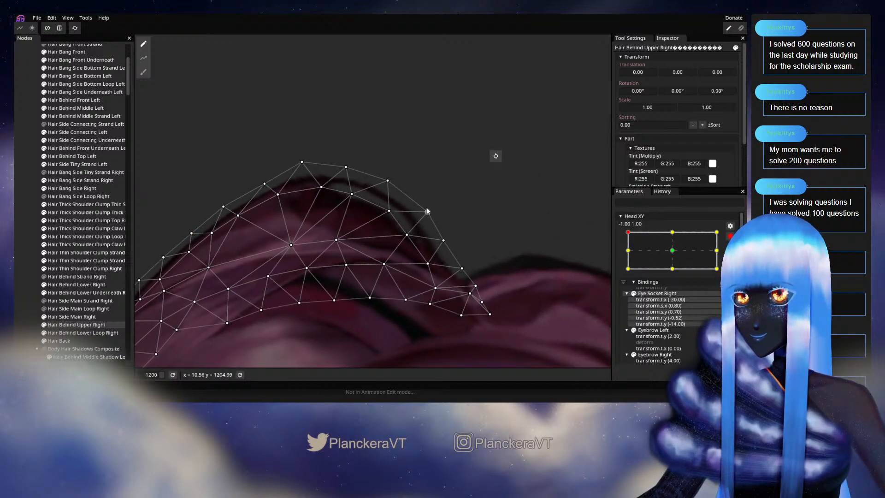
Adjust the Hair Behind Upper Right vertices over the crown and down to the hair parting, and deselect the part
{"action": "left_click_drag", "start_coordinate": [427, 210], "coordinate": [388, 213]}
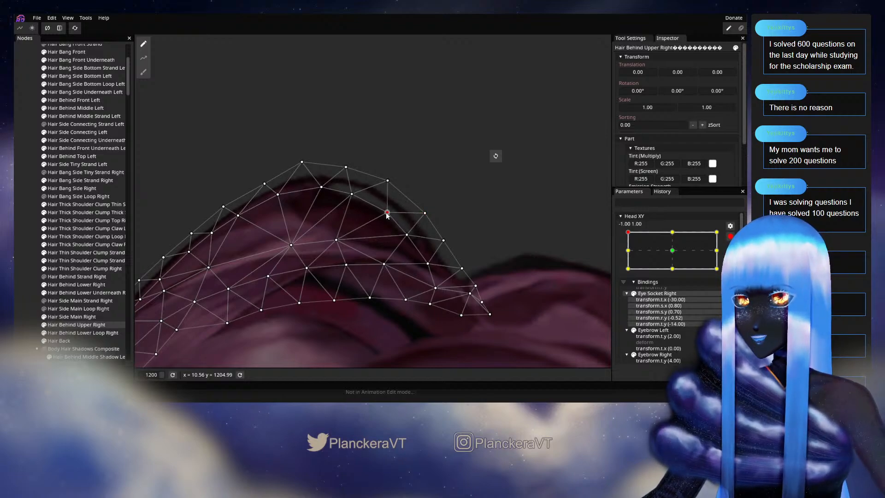
{"action": "left_click_drag", "start_coordinate": [388, 185], "coordinate": [389, 186]}
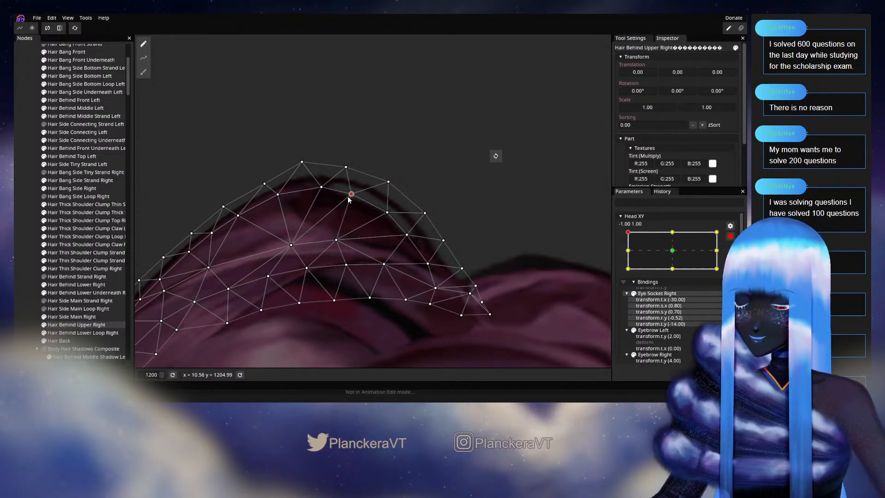
{"action": "left_click_drag", "start_coordinate": [322, 193], "coordinate": [348, 172]}
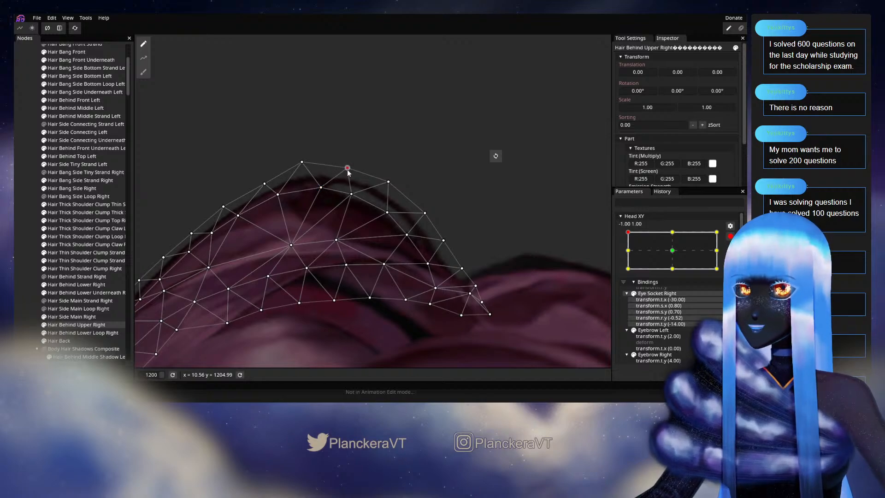
{"action": "left_click_drag", "start_coordinate": [459, 212], "coordinate": [386, 183]}
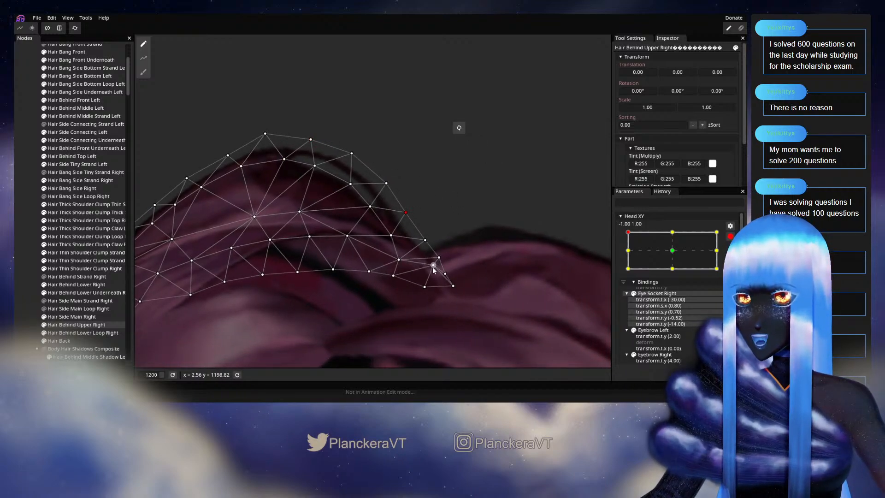
{"action": "left_click_drag", "start_coordinate": [433, 271], "coordinate": [443, 252]}
{"action": "left_click", "coordinate": [459, 128]}
Preview the head turn around the Head XY -1.00, 1.00 corner, reopen that keyframe for editing, and inspect the crown closely
{"action": "scroll", "coordinate": [460, 259], "scroll_direction": "down", "scroll_amount": 3}
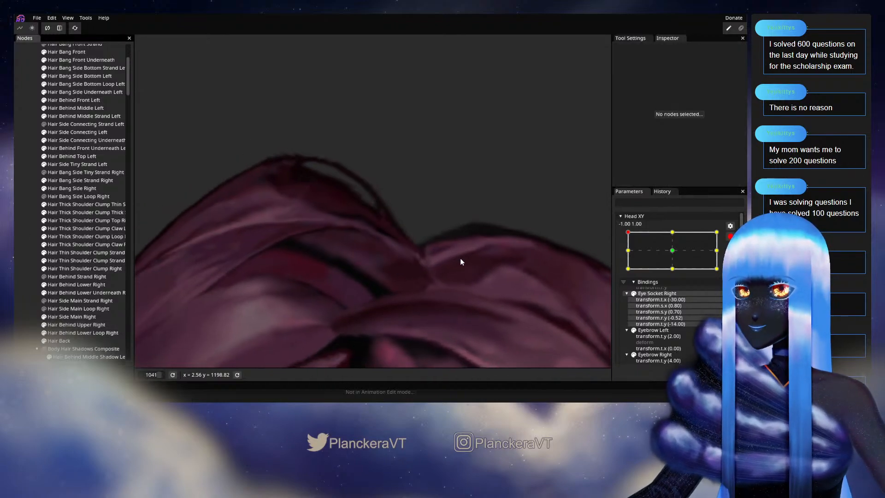
{"action": "scroll", "coordinate": [463, 269], "scroll_direction": "down", "scroll_amount": 5}
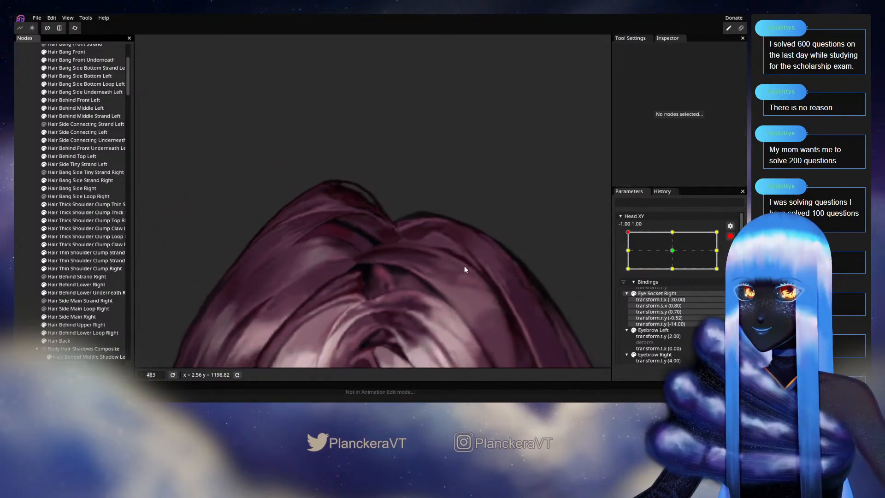
{"action": "scroll", "coordinate": [461, 258], "scroll_direction": "down", "scroll_amount": 5}
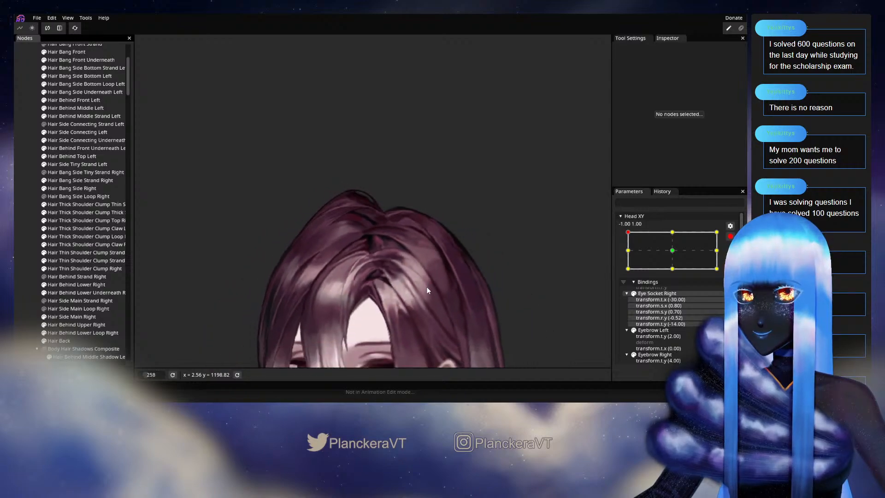
{"action": "scroll", "coordinate": [457, 221], "scroll_direction": "down", "scroll_amount": 1}
{"action": "left_click", "coordinate": [730, 236]}
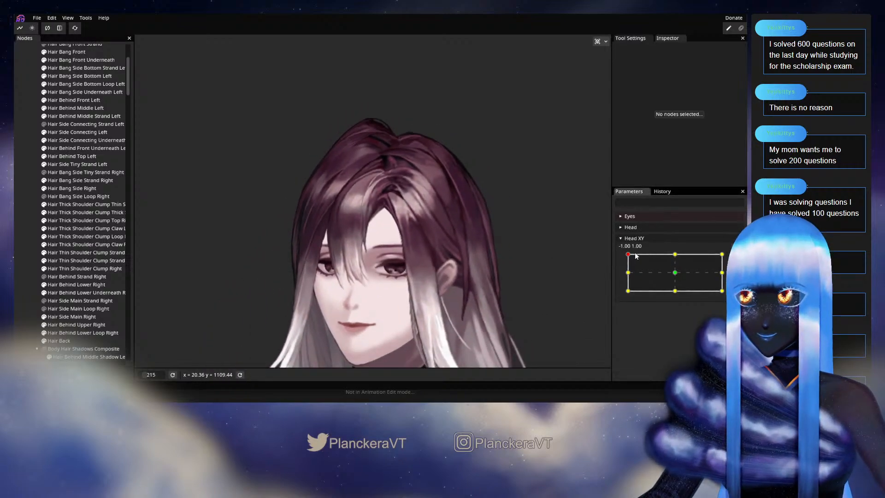
{"action": "mouse_move", "coordinate": [628, 255]}
{"action": "left_mouse_down"}
{"action": "mouse_move", "coordinate": [676, 257]}
{"action": "mouse_move", "coordinate": [622, 260]}
{"action": "mouse_move", "coordinate": [624, 253]}
{"action": "left_mouse_up"}
{"action": "scroll", "coordinate": [673, 267], "scroll_direction": "down", "scroll_amount": 1}
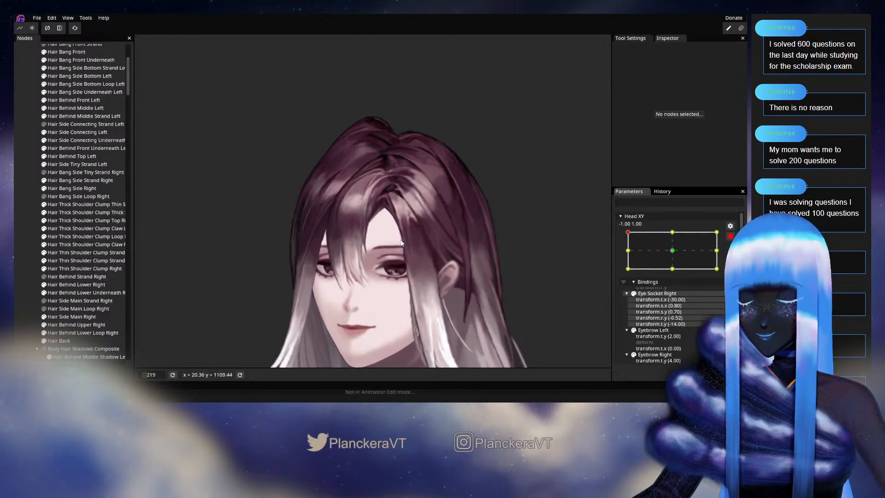
{"action": "scroll", "coordinate": [412, 230], "scroll_direction": "up", "scroll_amount": 5}
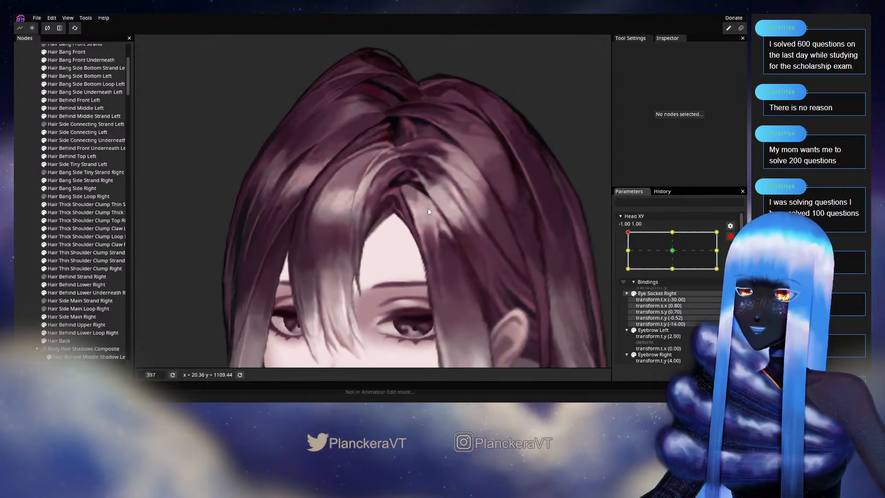
{"action": "scroll", "coordinate": [386, 296], "scroll_direction": "up", "scroll_amount": 6}
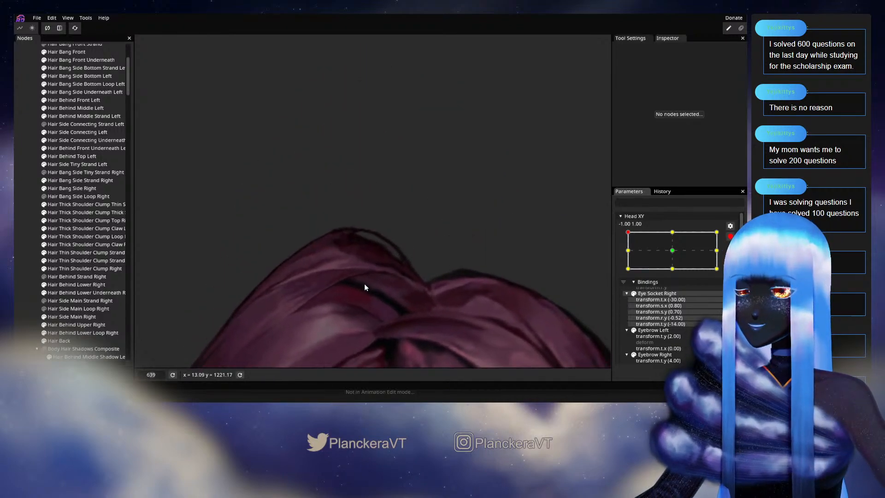
Refine the Hair Behind Upper Right vertices just past the peak of the crown, and deselect the part
{"action": "scroll", "coordinate": [364, 284], "scroll_direction": "up", "scroll_amount": 1}
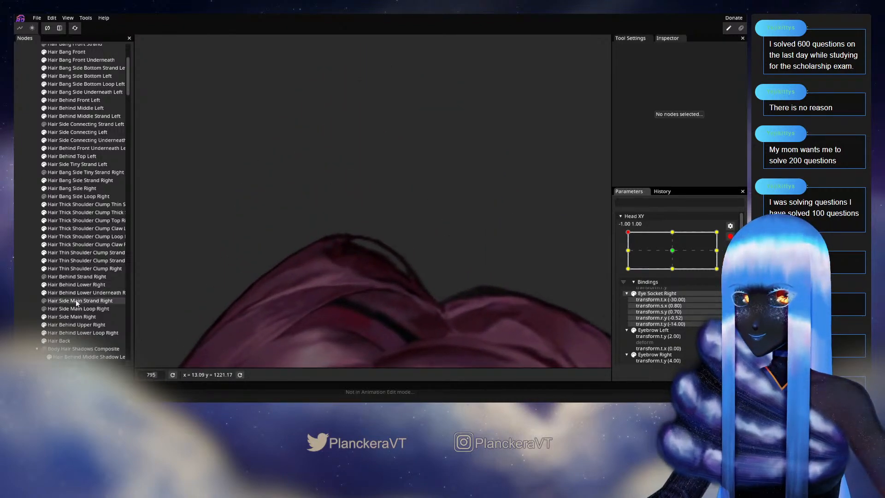
{"action": "left_click", "coordinate": [77, 325]}
{"action": "scroll", "coordinate": [364, 236], "scroll_direction": "up", "scroll_amount": 2}
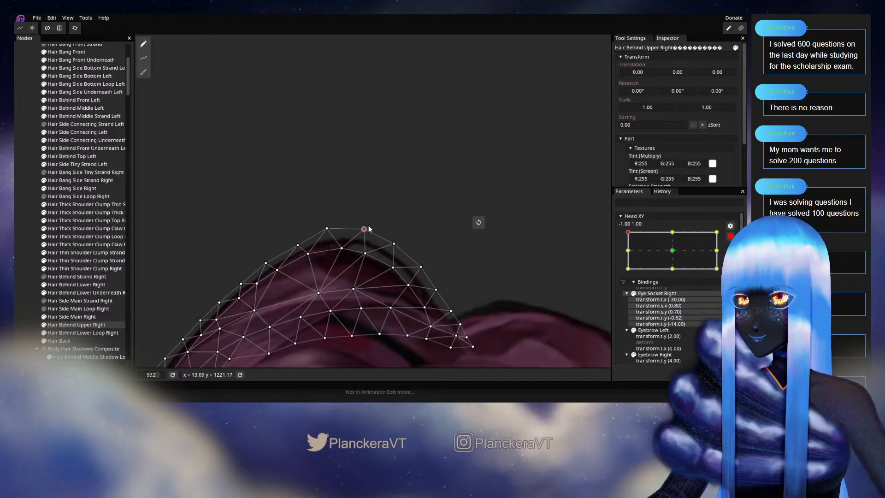
{"action": "left_click", "coordinate": [364, 255]}
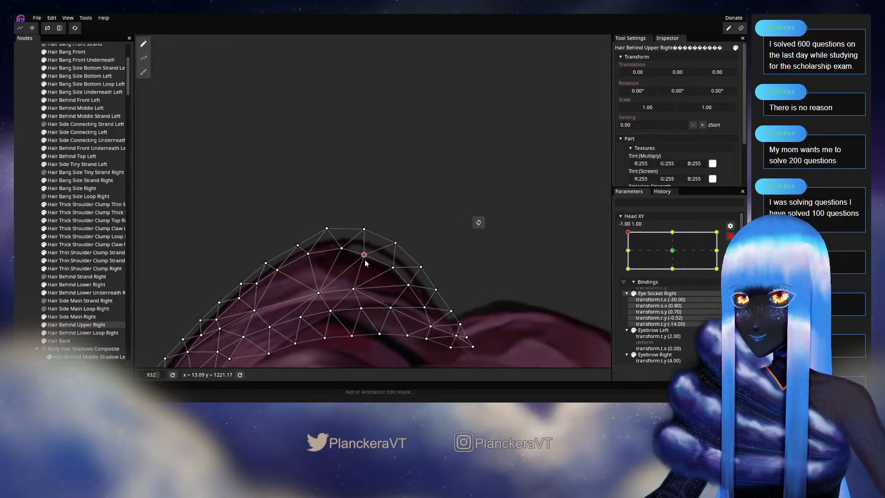
{"action": "left_click", "coordinate": [391, 268]}
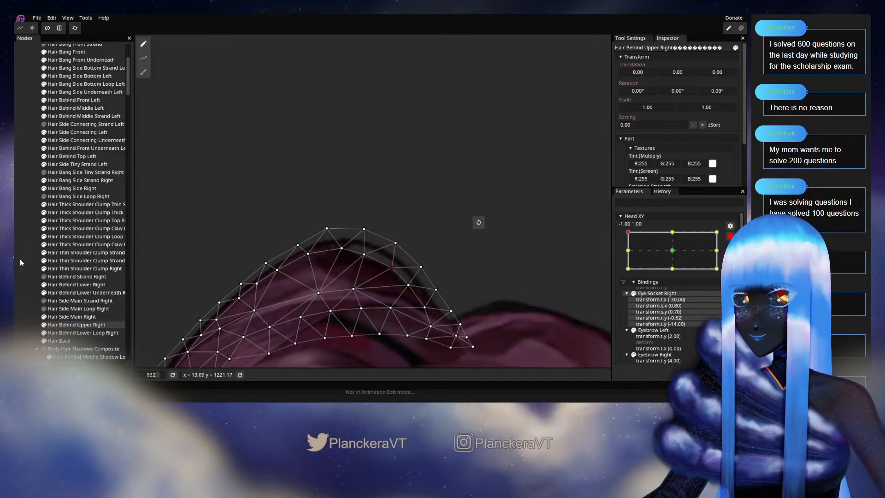
{"action": "left_click", "coordinate": [482, 286]}
Leave keyframe editing and inspect the whole head and hair silhouette around the Head XY -1.00, 1.00 corner
{"action": "scroll", "coordinate": [482, 290], "scroll_direction": "down", "scroll_amount": 5}
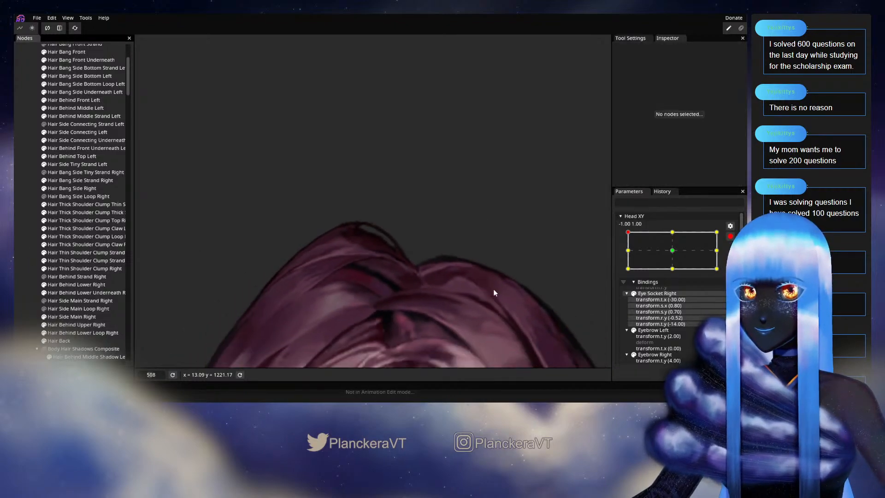
{"action": "scroll", "coordinate": [494, 291], "scroll_direction": "down", "scroll_amount": 5}
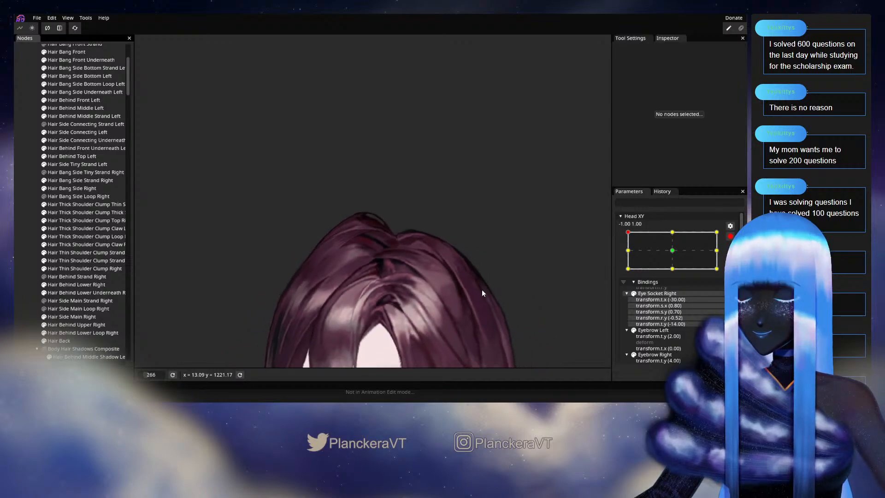
{"action": "scroll", "coordinate": [489, 304], "scroll_direction": "down", "scroll_amount": 3}
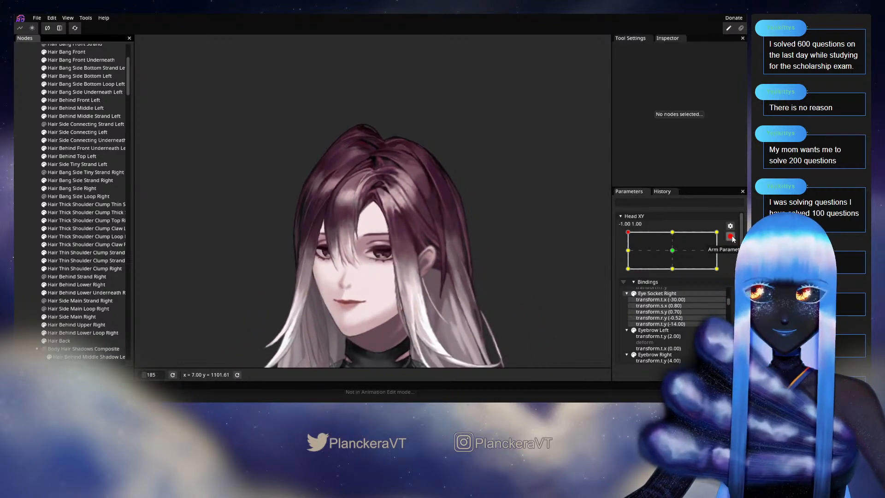
{"action": "left_click", "coordinate": [730, 237]}
{"action": "mouse_move", "coordinate": [627, 254]}
{"action": "left_mouse_down"}
{"action": "mouse_move", "coordinate": [624, 276]}
{"action": "mouse_move", "coordinate": [624, 254]}
{"action": "mouse_move", "coordinate": [676, 254]}
{"action": "mouse_move", "coordinate": [627, 257]}
{"action": "mouse_move", "coordinate": [625, 272]}
{"action": "mouse_move", "coordinate": [625, 254]}
{"action": "left_mouse_up"}
{"action": "left_click_drag", "start_coordinate": [482, 308], "coordinate": [487, 273]}
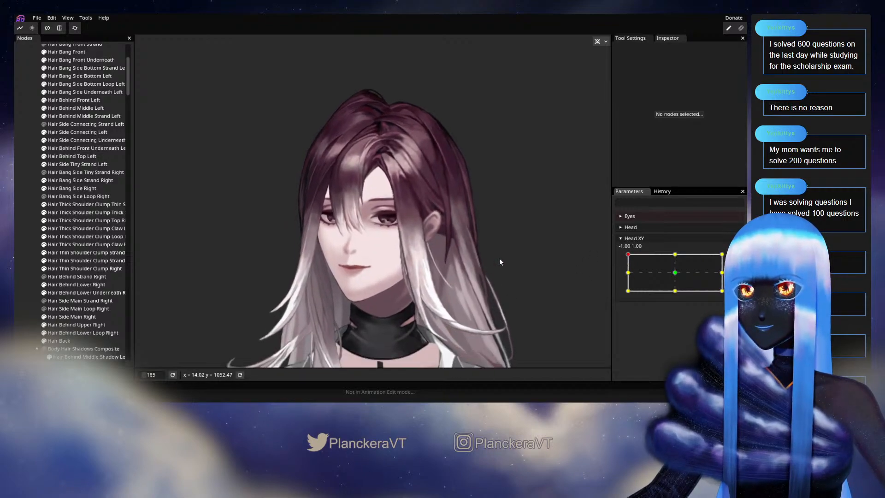
{"action": "scroll", "coordinate": [440, 299], "scroll_direction": "down", "scroll_amount": 5}
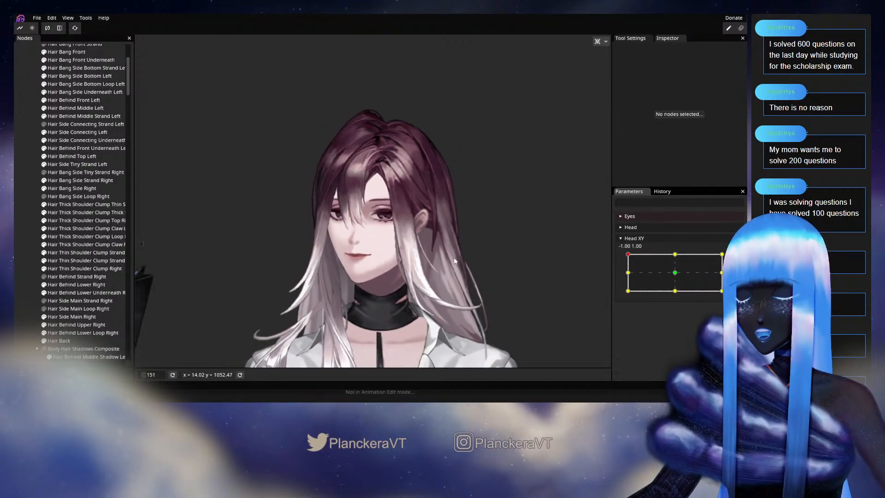
{"action": "left_click_drag", "start_coordinate": [306, 284], "coordinate": [361, 158]}
{"action": "left_click_drag", "start_coordinate": [473, 148], "coordinate": [433, 258]}
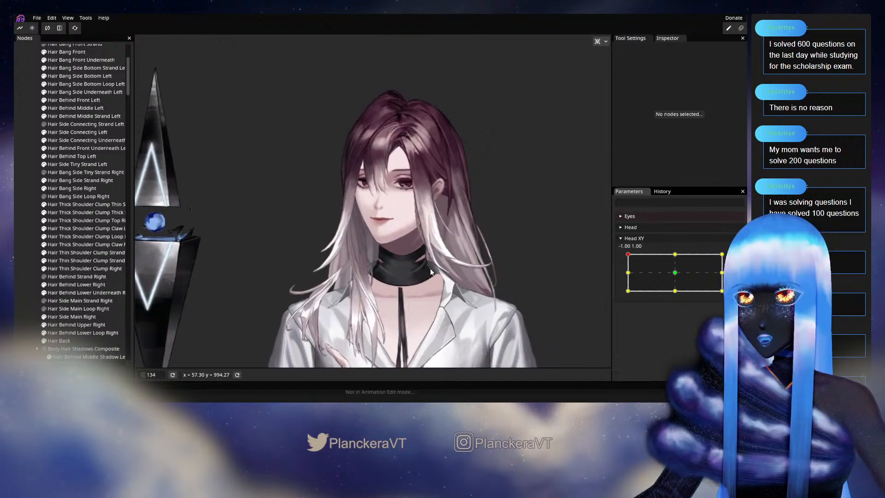
{"action": "left_click_drag", "start_coordinate": [500, 177], "coordinate": [487, 212]}
{"action": "scroll", "coordinate": [486, 218], "scroll_direction": "up", "scroll_amount": 1}
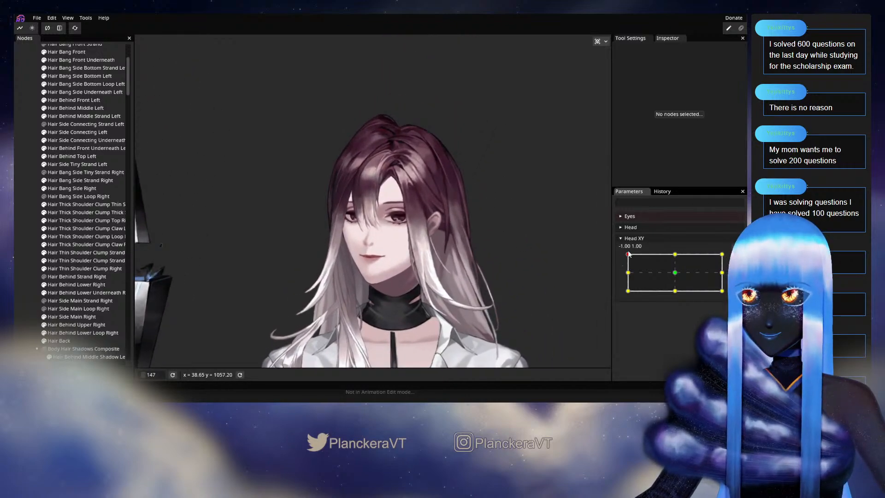
Vary Head XY slightly around the -1.00, 1.00 corner and check how the side hair moves against the face
{"action": "left_click_drag", "start_coordinate": [629, 254], "coordinate": [626, 257]}
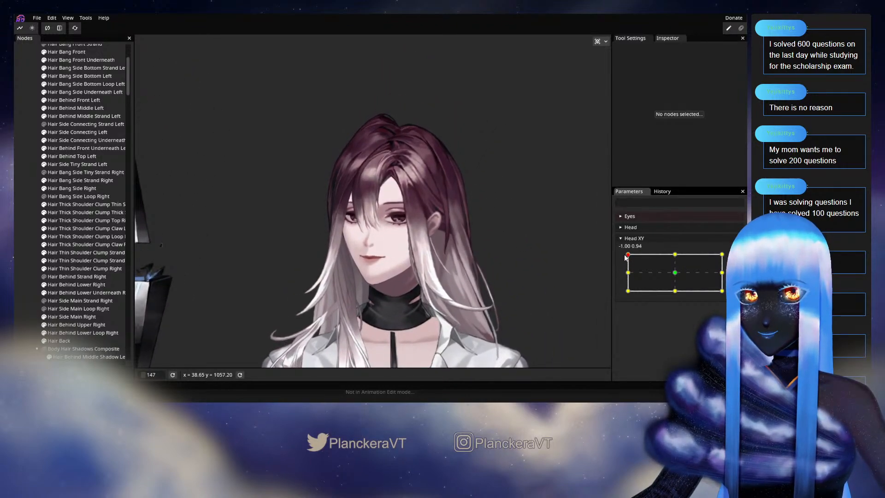
{"action": "mouse_move", "coordinate": [626, 257]}
{"action": "left_mouse_down"}
{"action": "mouse_move", "coordinate": [632, 250]}
{"action": "mouse_move", "coordinate": [615, 248]}
{"action": "left_mouse_up"}
{"action": "scroll", "coordinate": [428, 245], "scroll_direction": "up", "scroll_amount": 3}
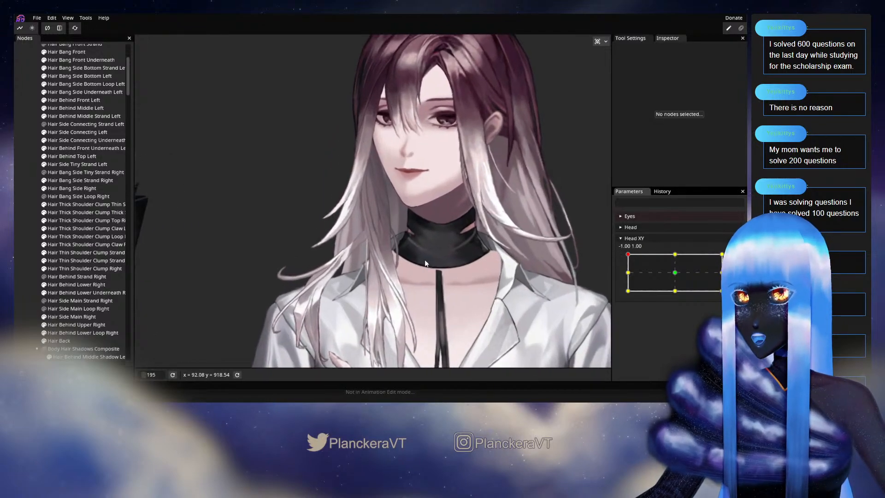
{"action": "scroll", "coordinate": [424, 259], "scroll_direction": "up", "scroll_amount": 3}
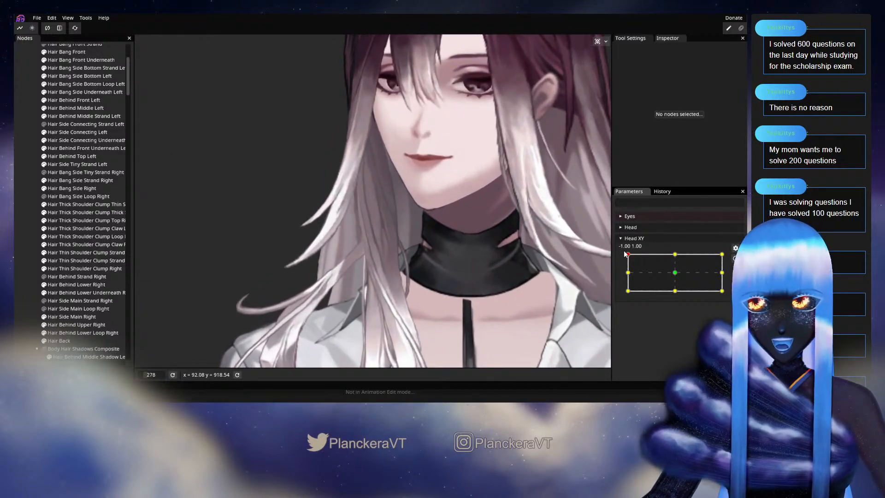
{"action": "mouse_move", "coordinate": [626, 253]}
{"action": "left_mouse_down"}
{"action": "mouse_move", "coordinate": [628, 279]}
{"action": "mouse_move", "coordinate": [637, 256]}
{"action": "mouse_move", "coordinate": [675, 252]}
{"action": "mouse_move", "coordinate": [629, 253]}
{"action": "left_mouse_up"}
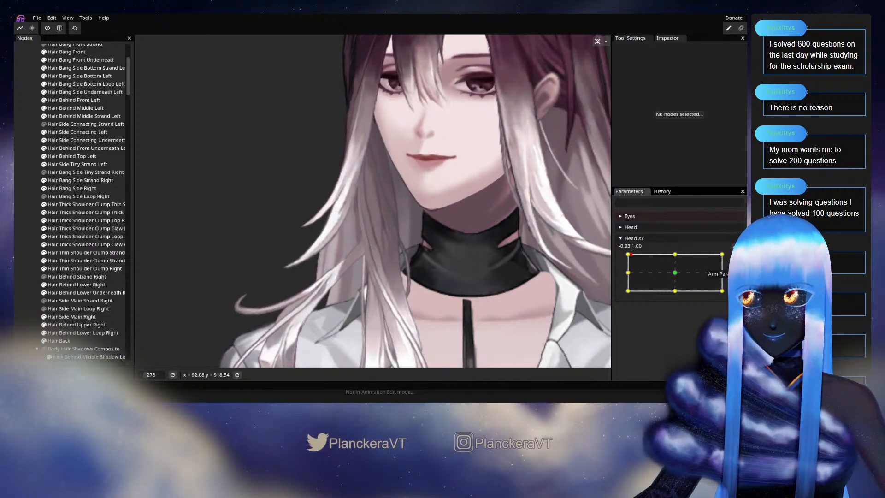
Reopen the Head XY -1.00, 1.00 keyframe for editing and pull Hair Thick Shoulder Clump Top Right's tip vertices away from the cheek
{"action": "left_click", "coordinate": [736, 259]}
{"action": "scroll", "coordinate": [383, 191], "scroll_direction": "up", "scroll_amount": 1}
{"action": "left_click_drag", "start_coordinate": [398, 158], "coordinate": [382, 232]}
{"action": "scroll", "coordinate": [382, 232], "scroll_direction": "up", "scroll_amount": 1}
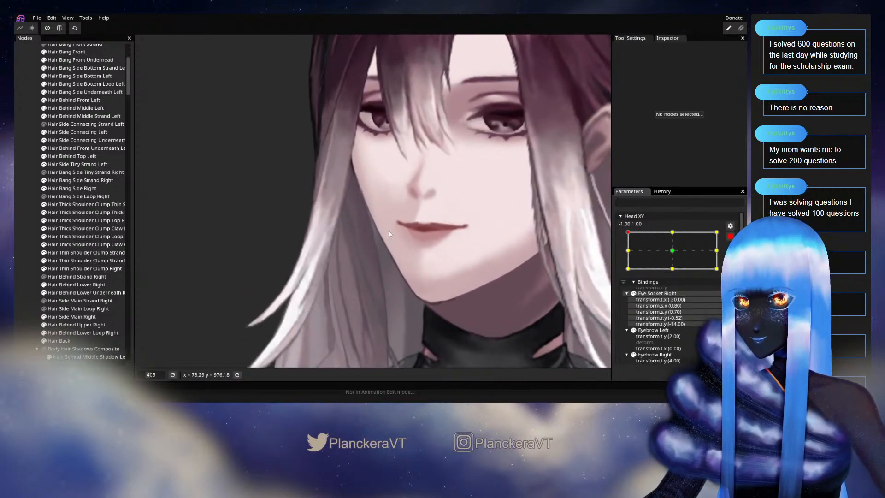
{"action": "scroll", "coordinate": [388, 230], "scroll_direction": "up", "scroll_amount": 1}
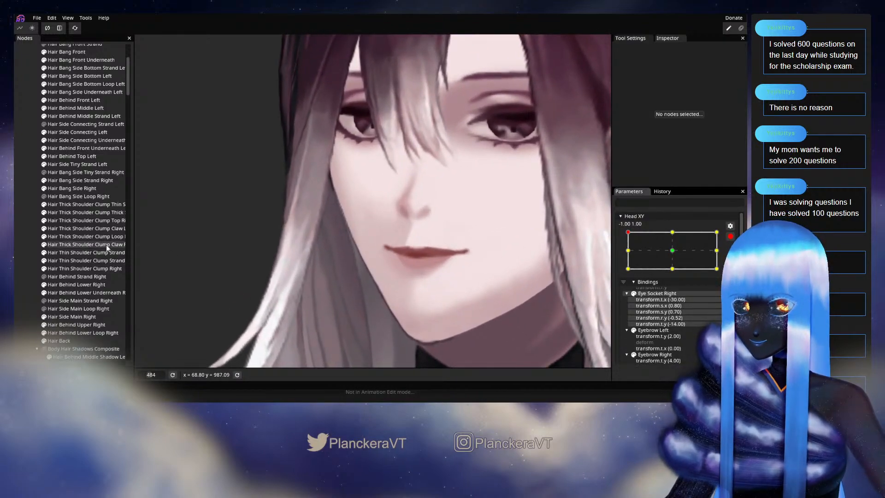
{"action": "left_click", "coordinate": [87, 221]}
{"action": "scroll", "coordinate": [364, 233], "scroll_direction": "up", "scroll_amount": 1}
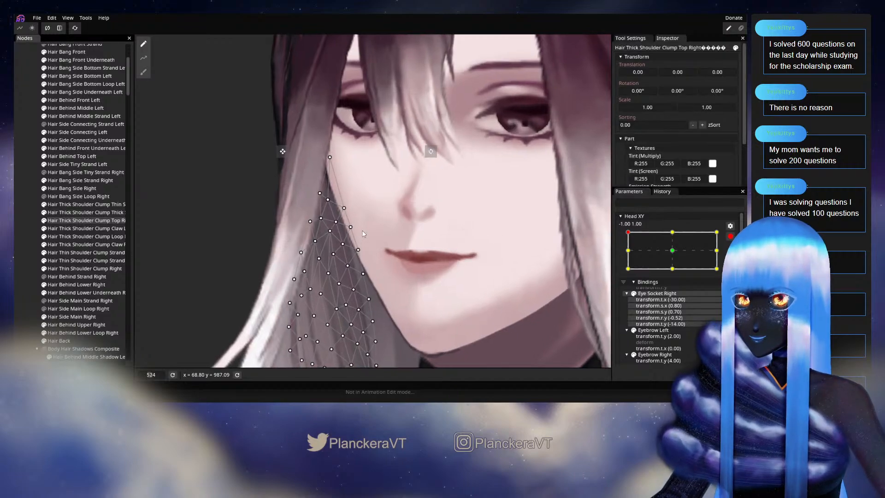
{"action": "scroll", "coordinate": [363, 233], "scroll_direction": "up", "scroll_amount": 1}
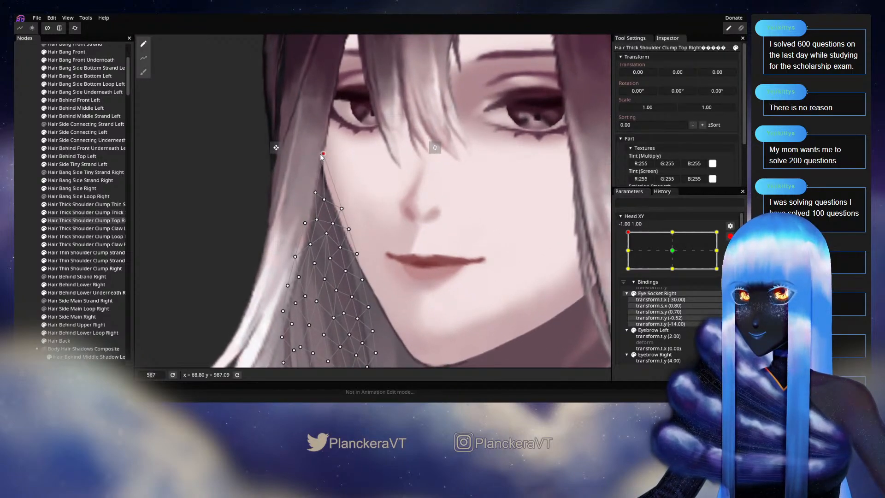
{"action": "left_click_drag", "start_coordinate": [323, 154], "coordinate": [319, 153]}
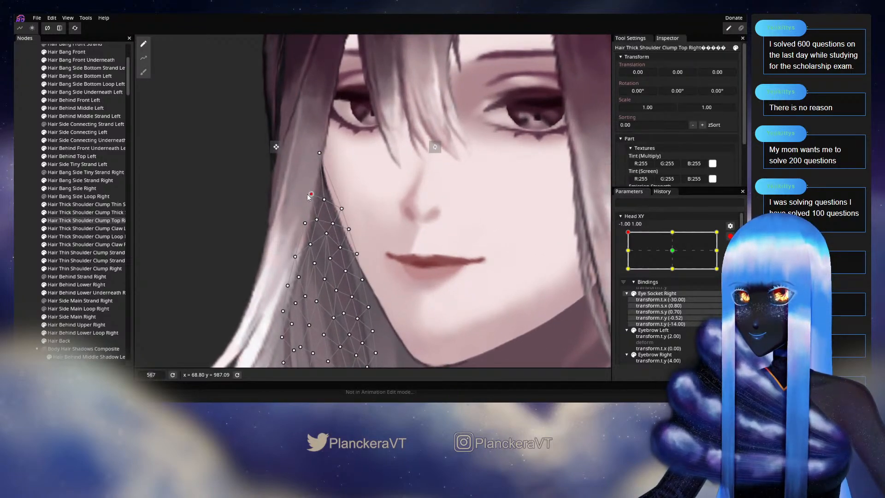
{"action": "left_click_drag", "start_coordinate": [323, 199], "coordinate": [320, 200]}
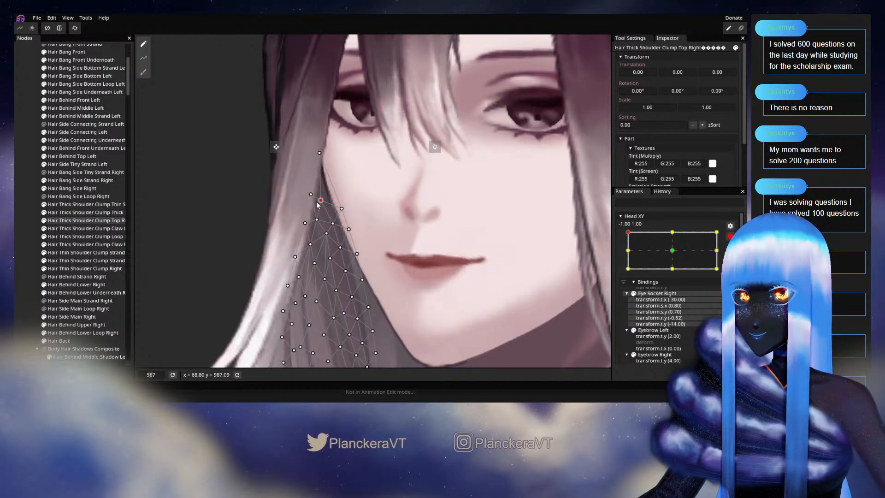
{"action": "left_click_drag", "start_coordinate": [319, 154], "coordinate": [315, 156]}
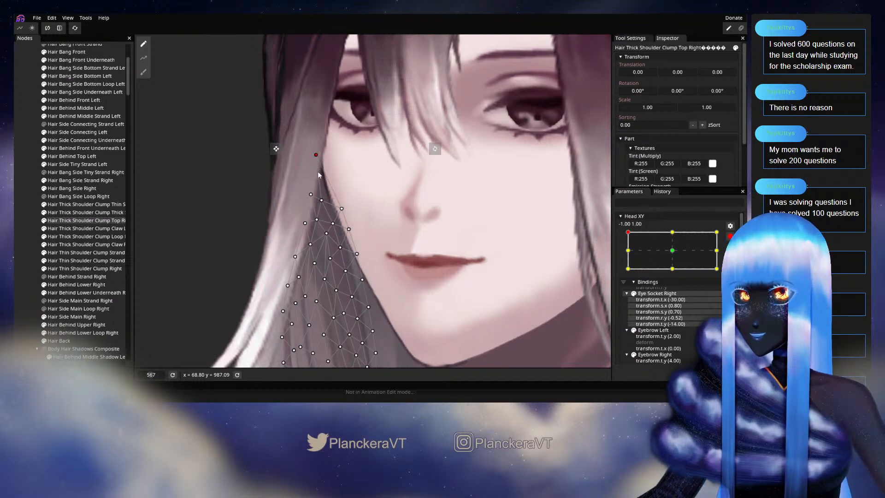
Reposition the outer-edge and inner vertices just below the tip of Hair Thick Shoulder Clump Top Right
{"action": "left_click_drag", "start_coordinate": [306, 194], "coordinate": [329, 191]}
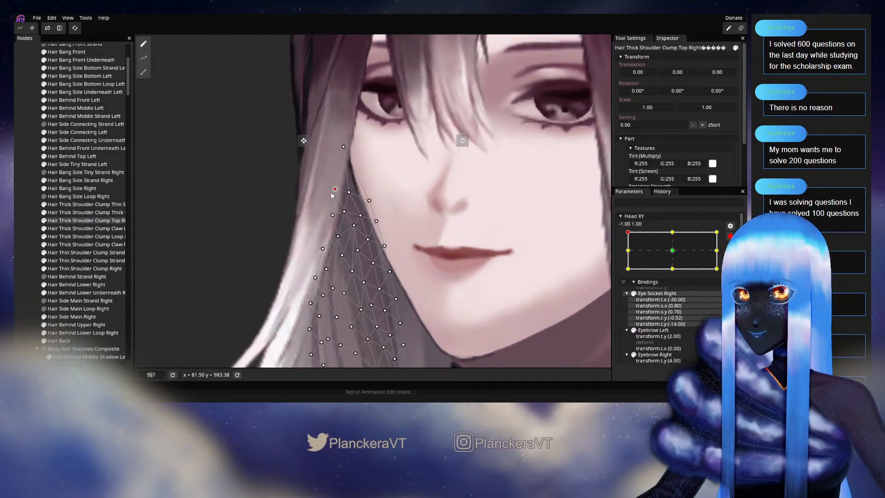
{"action": "left_click", "coordinate": [343, 212]}
{"action": "left_click", "coordinate": [332, 215]}
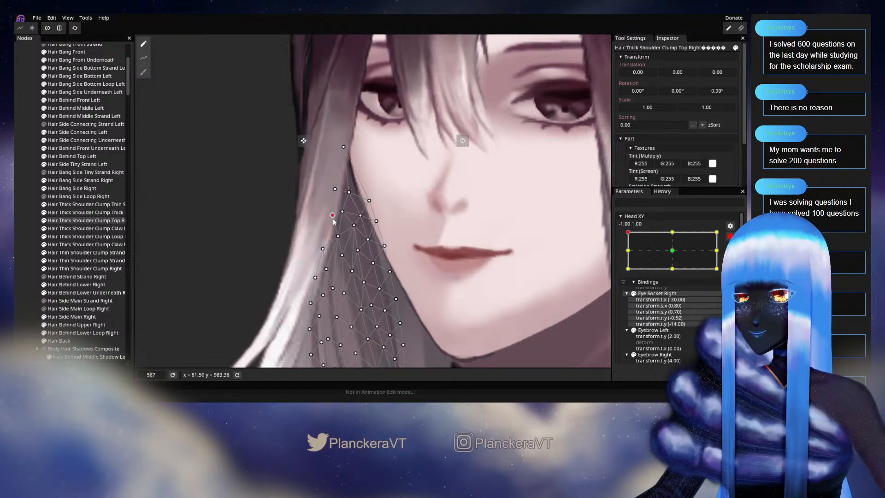
{"action": "left_click", "coordinate": [335, 237]}
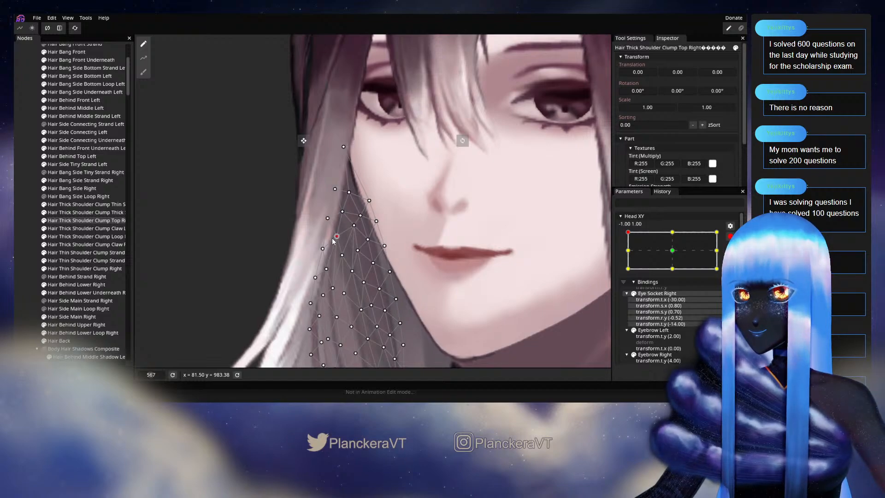
{"action": "left_click_drag", "start_coordinate": [353, 227], "coordinate": [354, 222]}
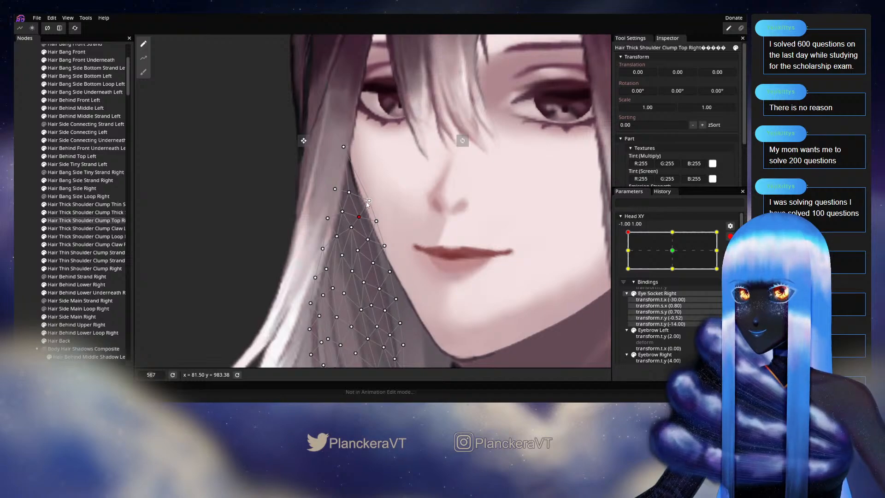
Nudge the Hair Thick Shoulder Clump Top Right vertices along the cheek and jawline to follow the face contour
{"action": "scroll", "coordinate": [368, 202], "scroll_direction": "down", "scroll_amount": 2}
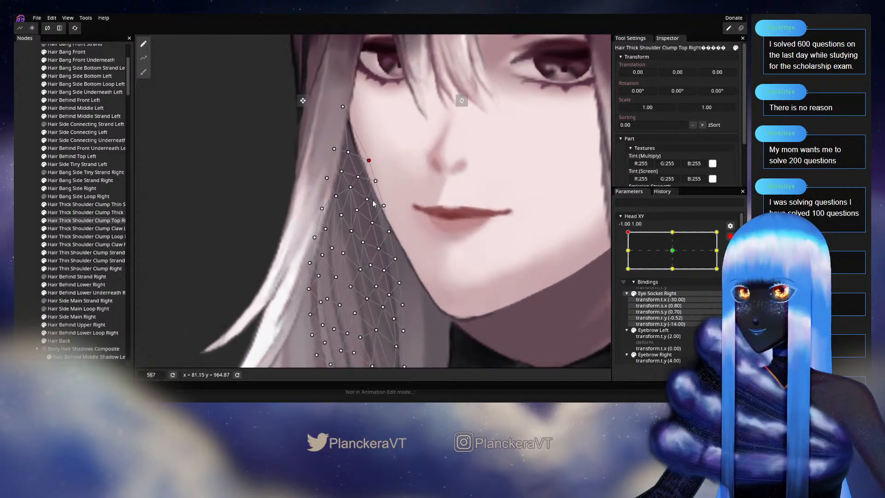
{"action": "scroll", "coordinate": [366, 205], "scroll_direction": "down", "scroll_amount": 2}
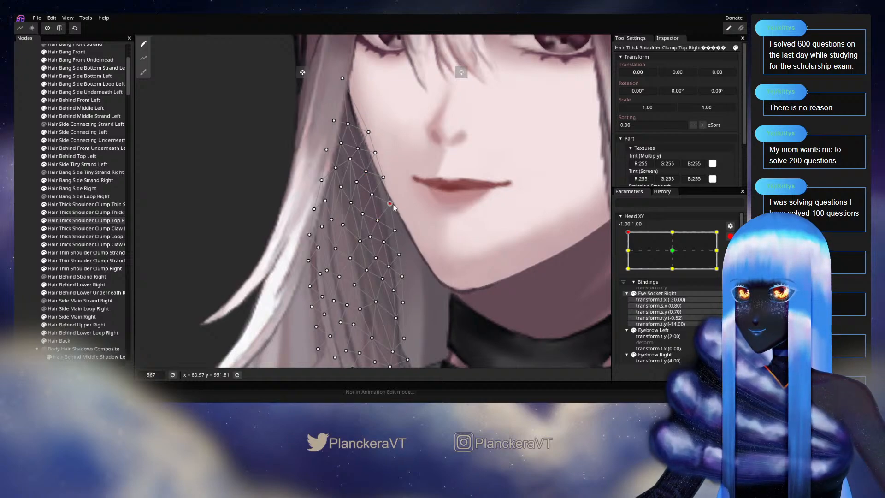
{"action": "left_click", "coordinate": [390, 204]}
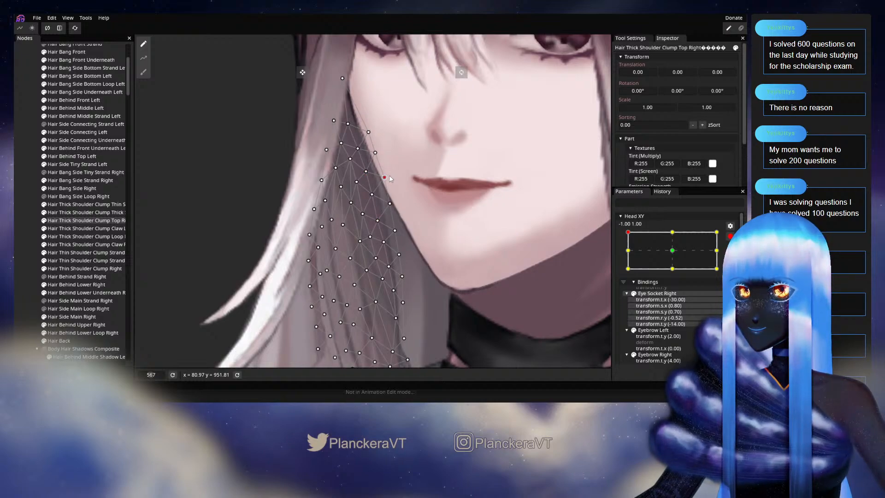
{"action": "left_click", "coordinate": [386, 177]}
{"action": "left_click", "coordinate": [376, 153]}
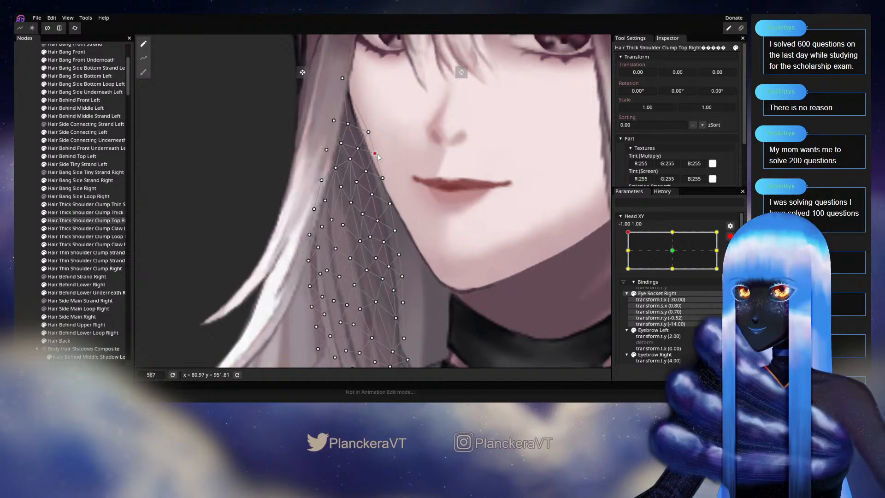
Shift the upper outer-edge vertices of Hair Thick Shoulder Clump Top Right beside the mouth to smooth the strand's outline
{"action": "left_click_drag", "start_coordinate": [381, 154], "coordinate": [387, 183]}
{"action": "scroll", "coordinate": [349, 232], "scroll_direction": "up", "scroll_amount": 2}
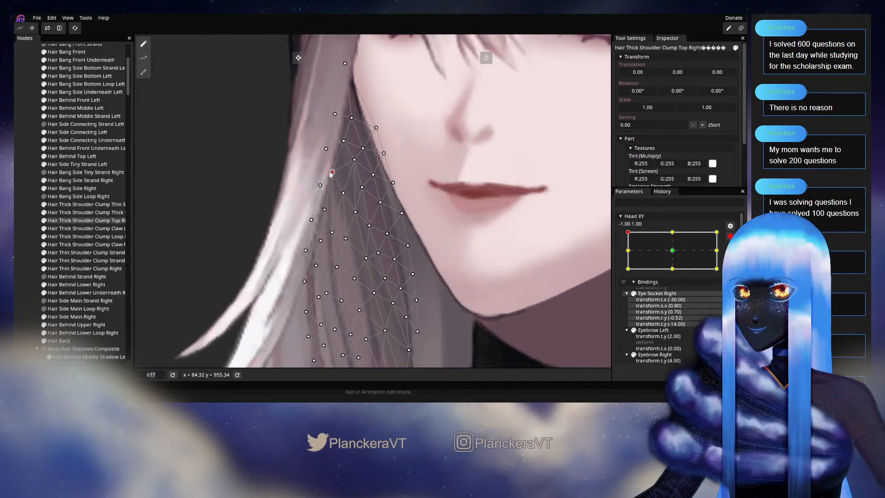
{"action": "left_click", "coordinate": [324, 210]}
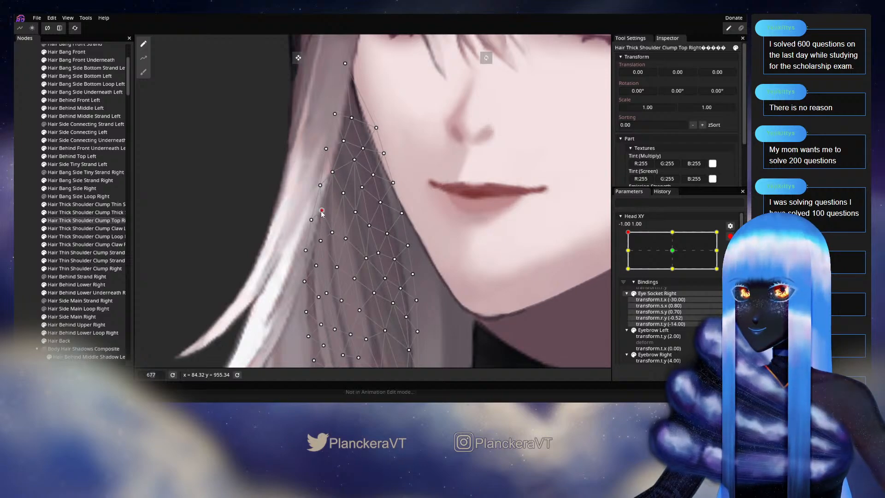
{"action": "left_click_drag", "start_coordinate": [321, 213], "coordinate": [317, 183]}
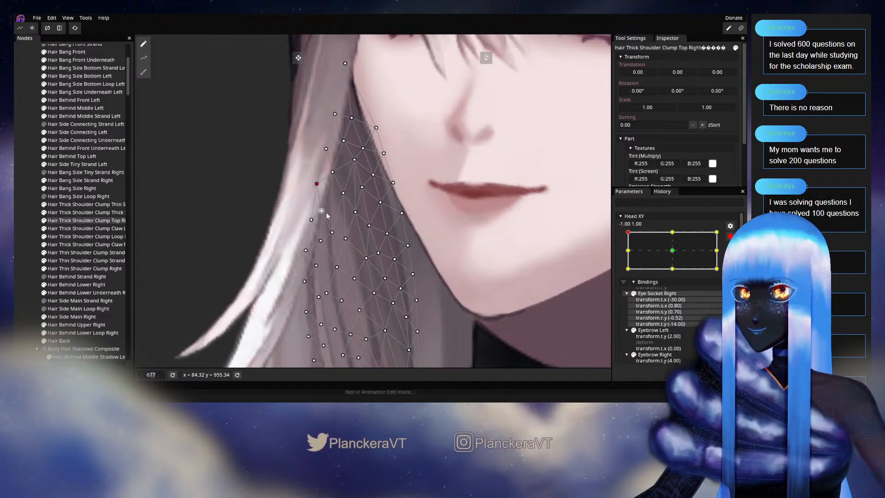
{"action": "left_click_drag", "start_coordinate": [328, 217], "coordinate": [386, 185]}
{"action": "left_click_drag", "start_coordinate": [360, 219], "coordinate": [398, 196]}
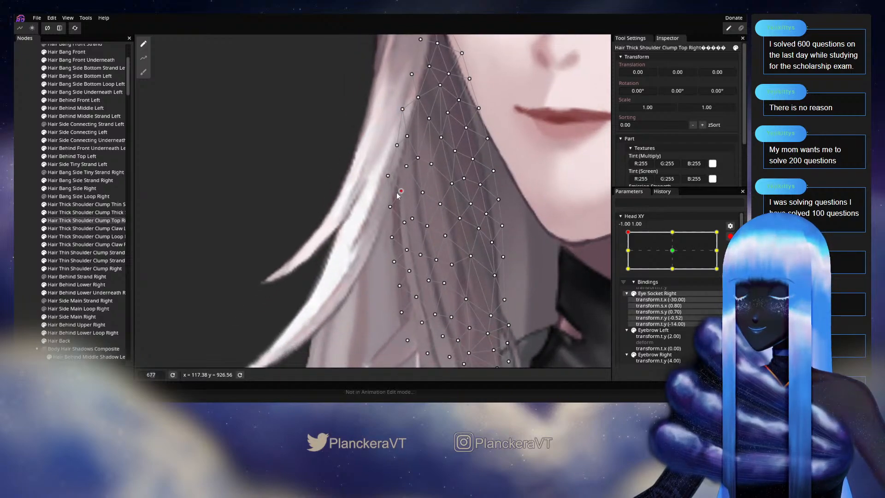
Move the clump's outer-edge vertices from jaw level down to the collar slightly outward, following the strand's curve
{"action": "left_click", "coordinate": [387, 208]}
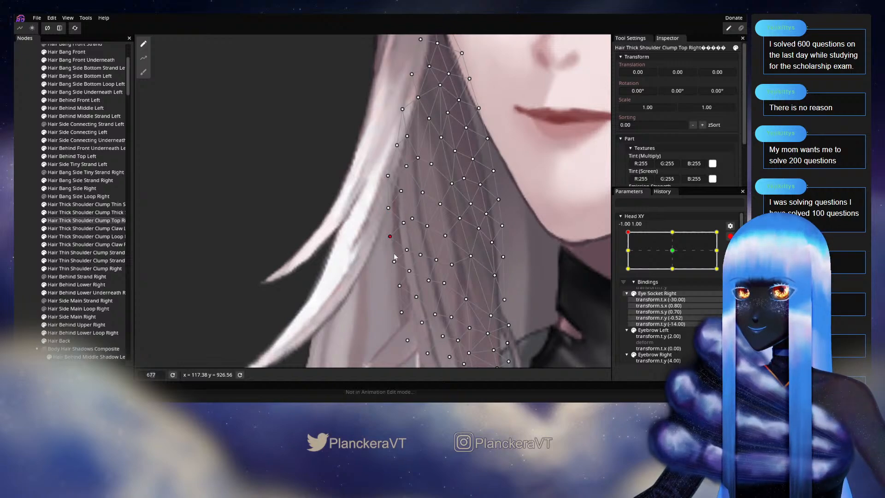
{"action": "left_click_drag", "start_coordinate": [394, 254], "coordinate": [379, 208]}
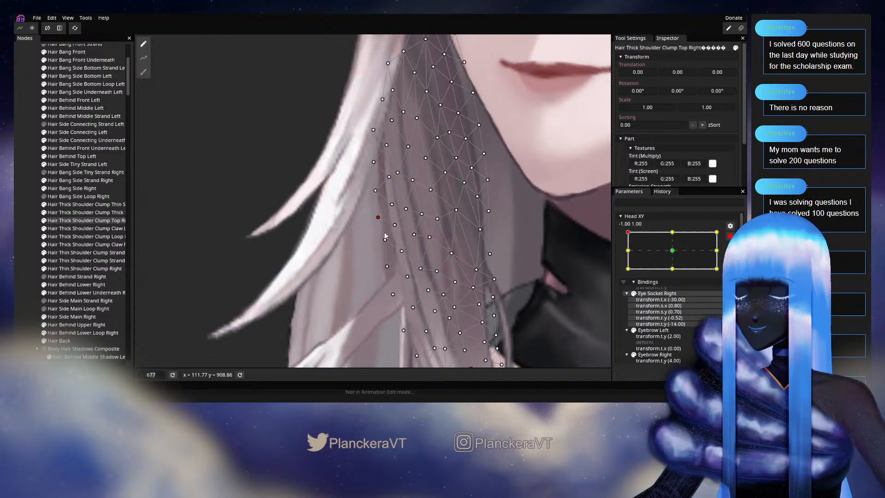
{"action": "left_click_drag", "start_coordinate": [383, 239], "coordinate": [381, 240]}
{"action": "left_click_drag", "start_coordinate": [381, 240], "coordinate": [341, 182]}
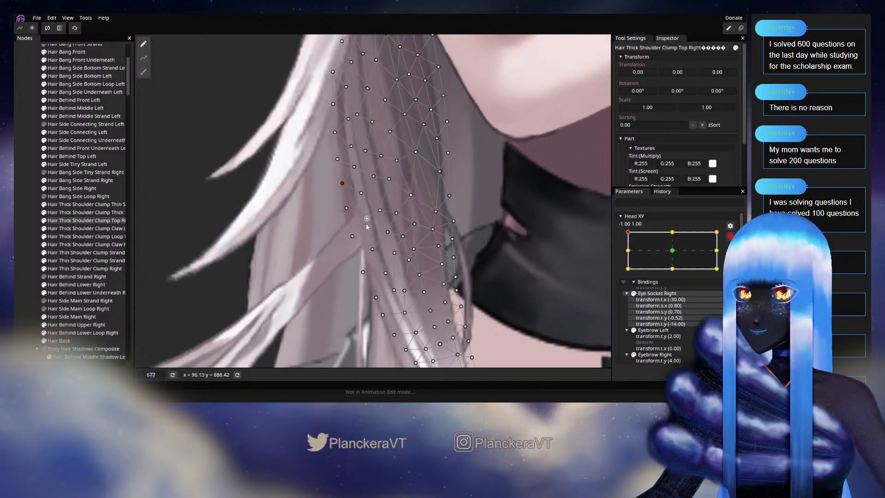
{"action": "left_click_drag", "start_coordinate": [363, 226], "coordinate": [341, 214]}
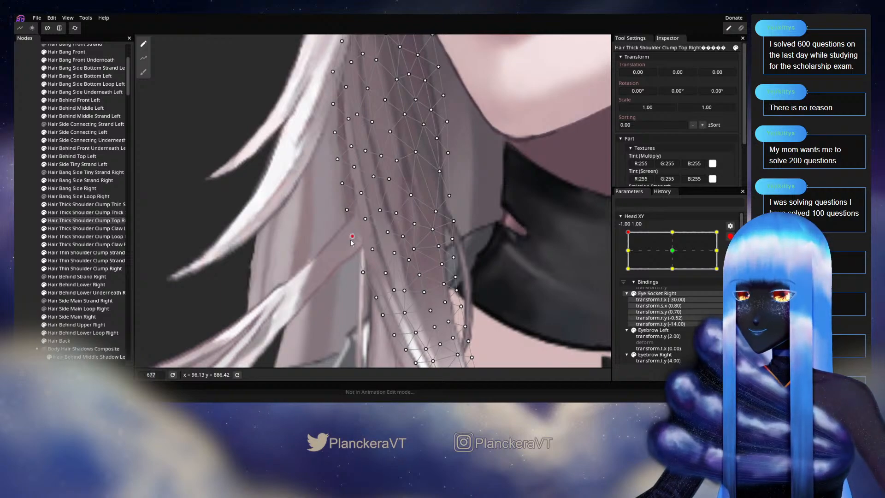
{"action": "left_click_drag", "start_coordinate": [377, 257], "coordinate": [381, 213]}
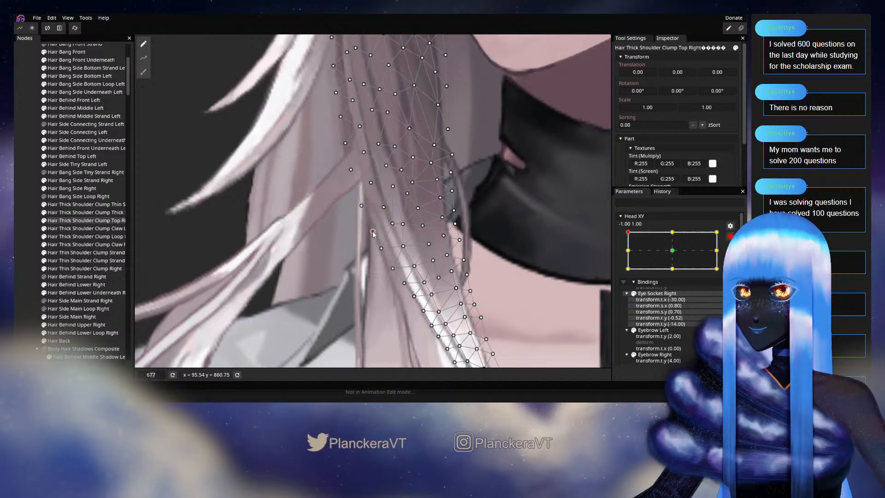
{"action": "left_click_drag", "start_coordinate": [388, 209], "coordinate": [346, 327]}
Adjust the clump's inner vertices beside the collar so the strand lines flow evenly towards the shoulder
{"action": "scroll", "coordinate": [347, 327], "scroll_direction": "down", "scroll_amount": 4}
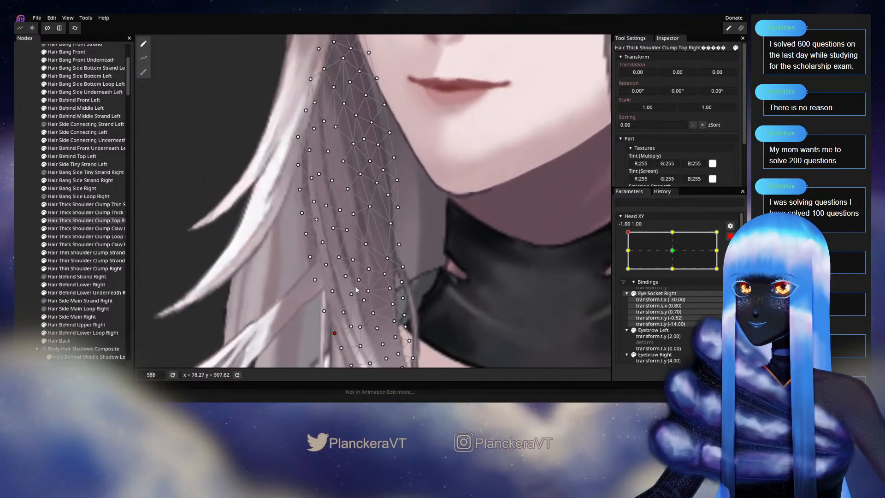
{"action": "scroll", "coordinate": [367, 278], "scroll_direction": "up", "scroll_amount": 2}
{"action": "scroll", "coordinate": [370, 269], "scroll_direction": "up", "scroll_amount": 2}
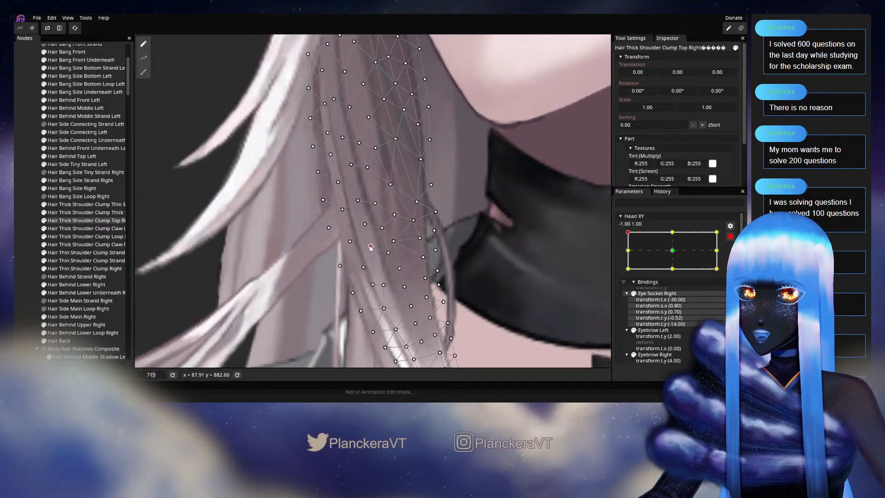
{"action": "left_click_drag", "start_coordinate": [391, 253], "coordinate": [384, 229]}
{"action": "left_click", "coordinate": [382, 228]}
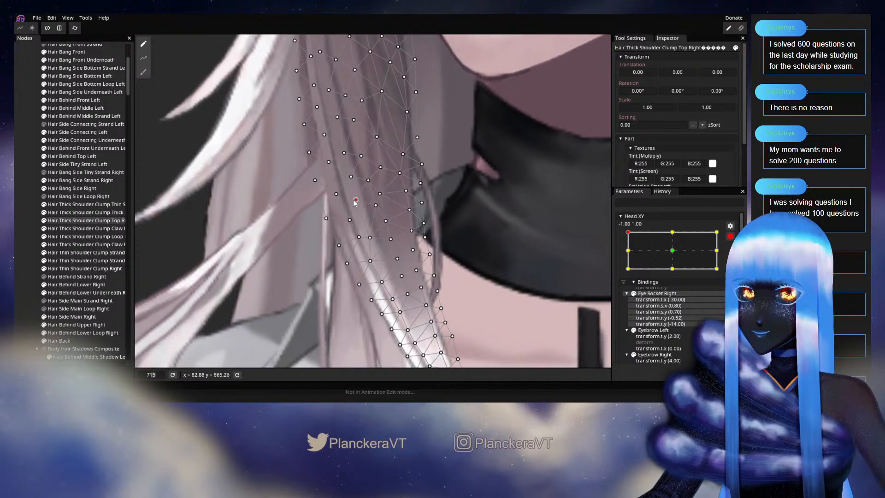
{"action": "left_click_drag", "start_coordinate": [355, 203], "coordinate": [366, 224]}
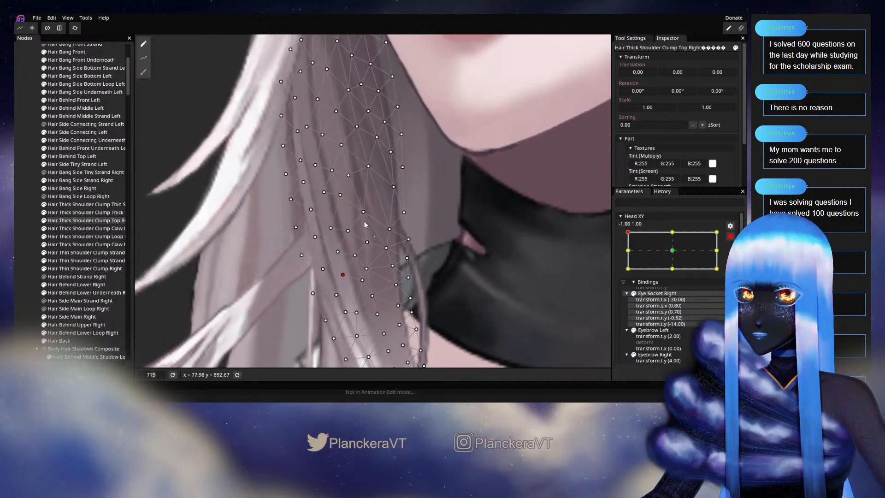
Even out the clump's inner vertices beside the mouth and just below its tip
{"action": "left_click_drag", "start_coordinate": [344, 181], "coordinate": [365, 206]}
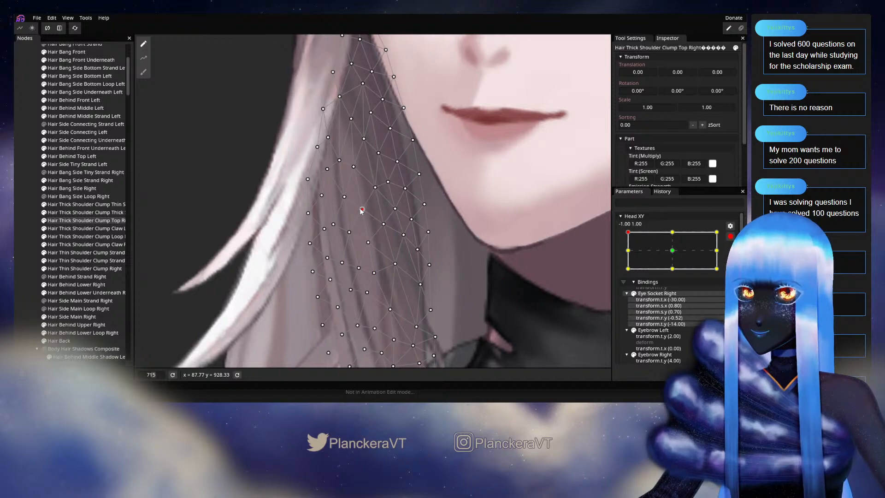
{"action": "left_click", "coordinate": [349, 162]}
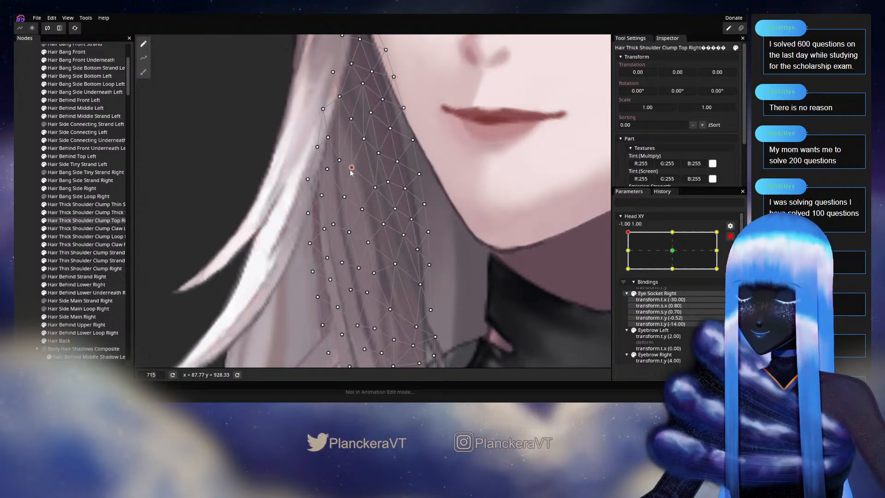
{"action": "left_click_drag", "start_coordinate": [351, 172], "coordinate": [356, 204]}
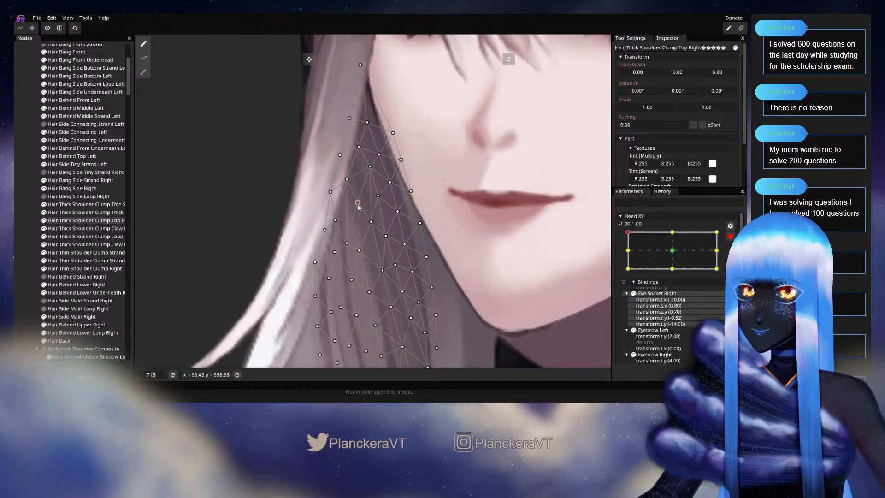
{"action": "left_click", "coordinate": [370, 166]}
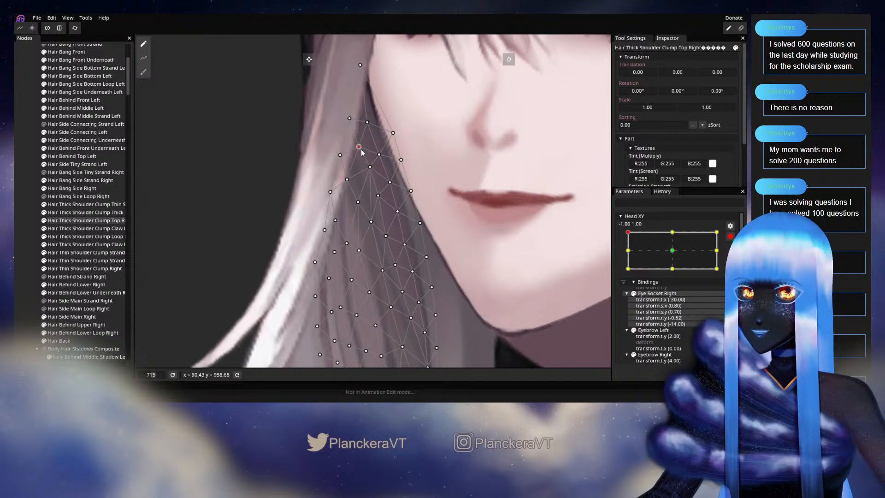
Deselect the clump and examine the reshaped side hair from the cheek down to the shoulder
{"action": "left_click", "coordinate": [29, 284]}
{"action": "scroll", "coordinate": [464, 287], "scroll_direction": "down", "scroll_amount": 2}
{"action": "scroll", "coordinate": [464, 289], "scroll_direction": "down", "scroll_amount": 2}
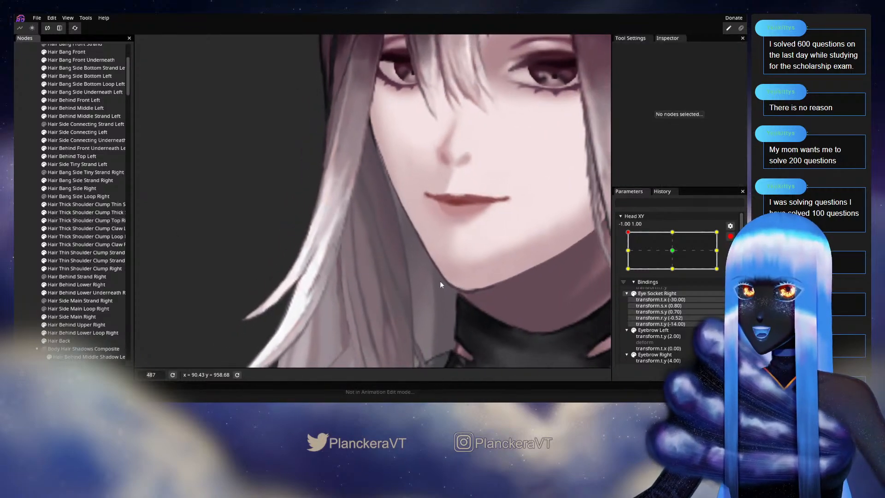
{"action": "scroll", "coordinate": [412, 296], "scroll_direction": "down", "scroll_amount": 2}
{"action": "left_click_drag", "start_coordinate": [421, 296], "coordinate": [411, 190]}
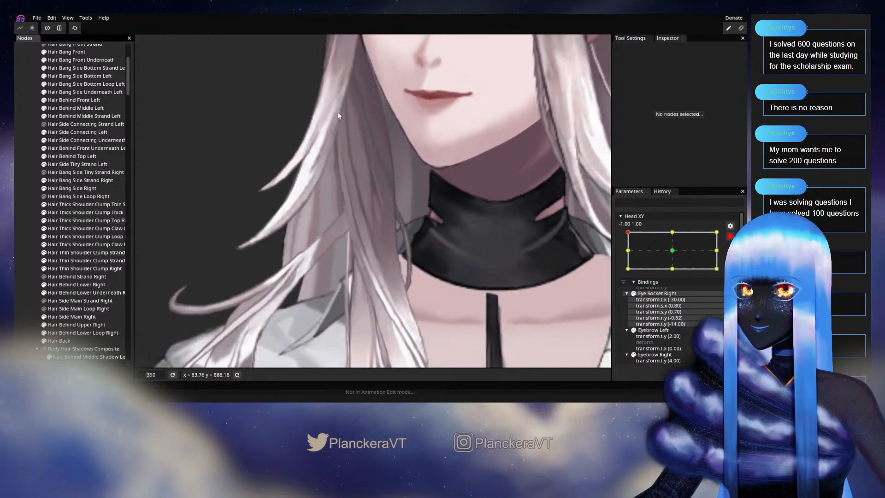
{"action": "scroll", "coordinate": [497, 291], "scroll_direction": "down", "scroll_amount": 2}
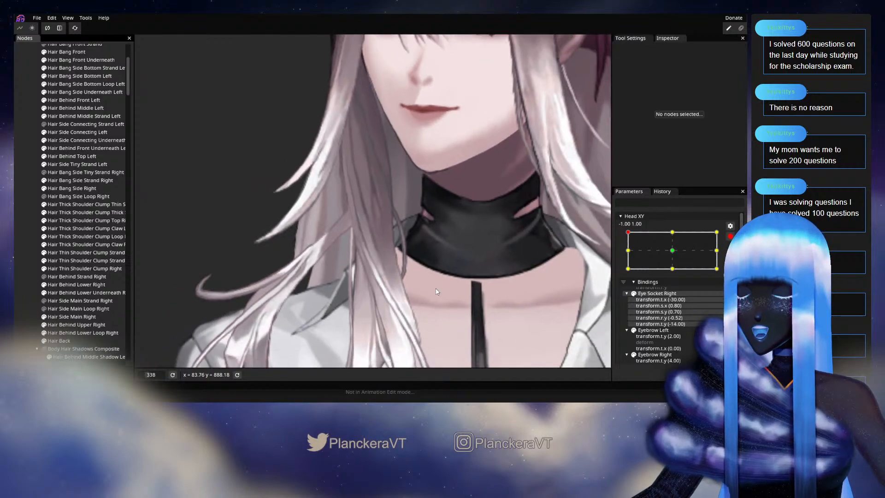
{"action": "left_click_drag", "start_coordinate": [496, 248], "coordinate": [497, 263]}
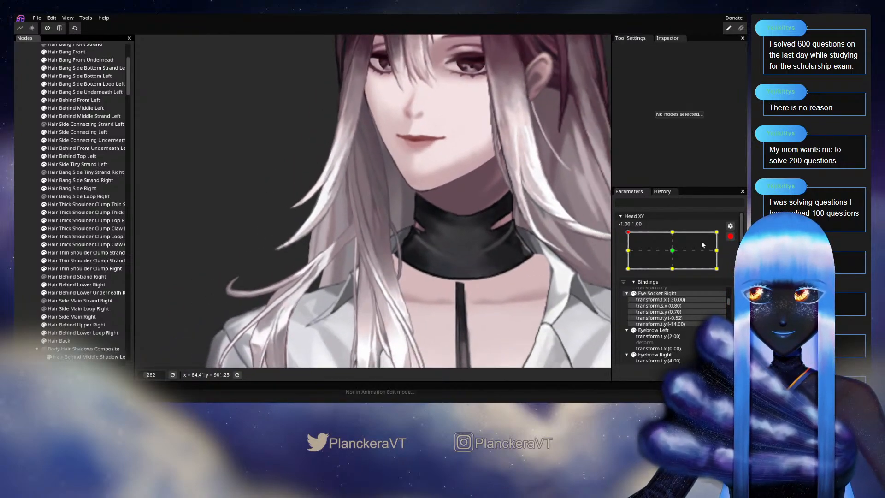
Stop editing the Head XY keyframe and test the hair's movement around the -1.00, 1.00 corner
{"action": "left_click", "coordinate": [730, 236]}
{"action": "scroll", "coordinate": [492, 289], "scroll_direction": "down", "scroll_amount": 1}
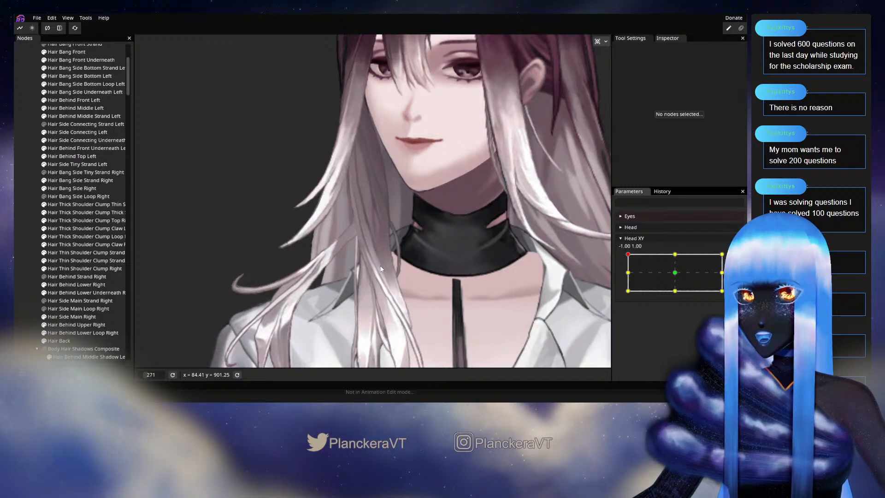
{"action": "mouse_move", "coordinate": [627, 254]}
{"action": "left_mouse_down"}
{"action": "mouse_move", "coordinate": [628, 268]}
{"action": "mouse_move", "coordinate": [627, 255]}
{"action": "mouse_move", "coordinate": [630, 268]}
{"action": "mouse_move", "coordinate": [679, 254]}
{"action": "mouse_move", "coordinate": [628, 258]}
{"action": "mouse_move", "coordinate": [628, 279]}
{"action": "mouse_move", "coordinate": [628, 254]}
{"action": "left_mouse_up"}
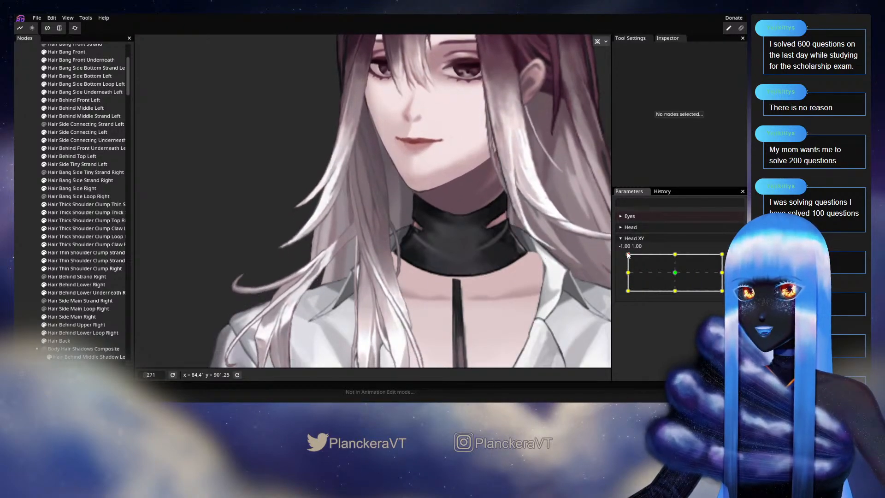
Reopen the Head XY -1.00, 1.00 keyframe and adjust Hair Thick Shoulder Clump Top Right's inner vertices at jaw level
{"action": "scroll", "coordinate": [405, 268], "scroll_direction": "up", "scroll_amount": 6}
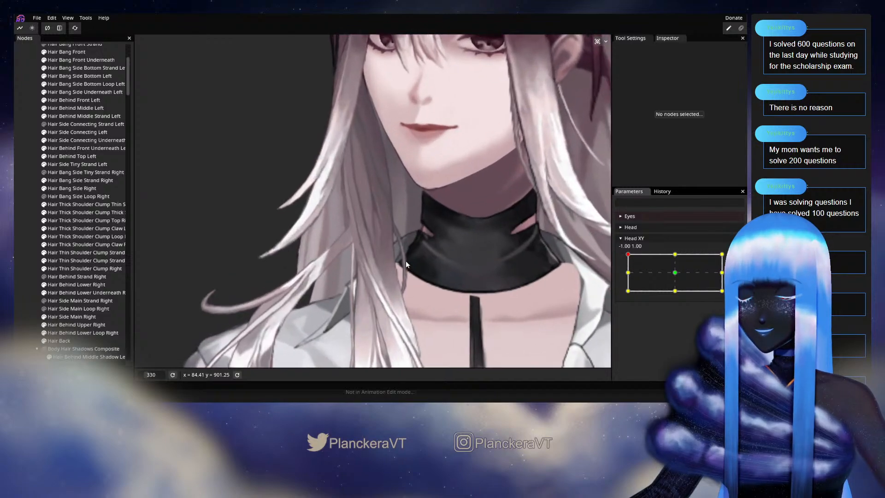
{"action": "scroll", "coordinate": [463, 265], "scroll_direction": "up", "scroll_amount": 2}
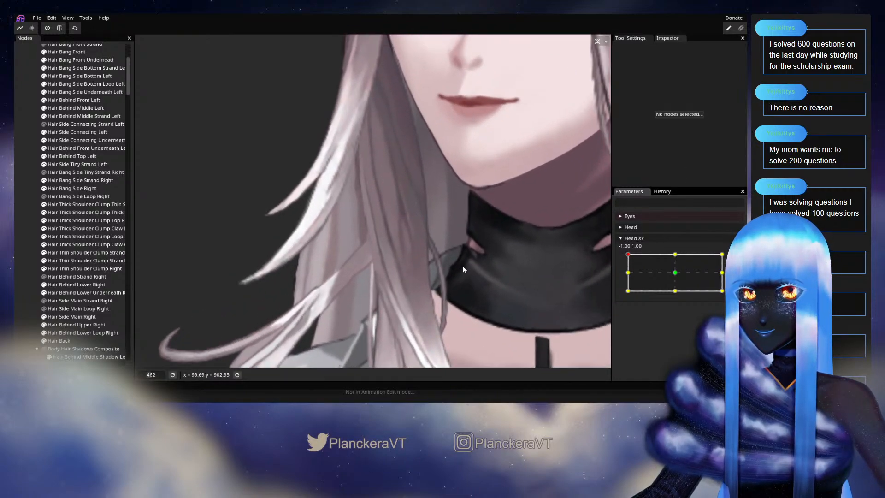
{"action": "scroll", "coordinate": [373, 229], "scroll_direction": "up", "scroll_amount": 1}
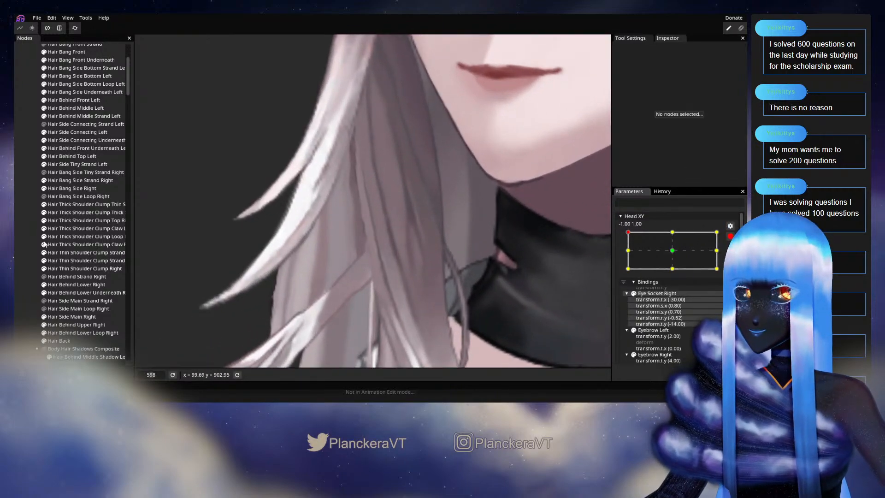
{"action": "left_click", "coordinate": [74, 220]}
{"action": "scroll", "coordinate": [362, 198], "scroll_direction": "up", "scroll_amount": 2}
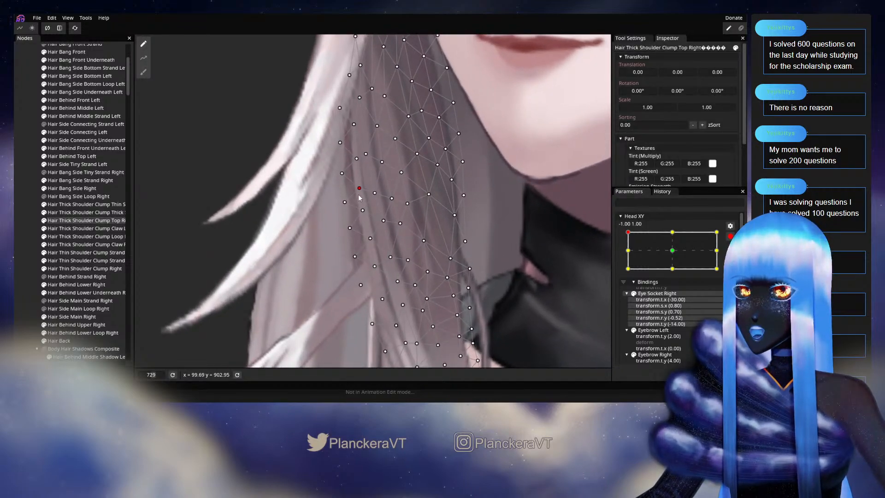
{"action": "left_click_drag", "start_coordinate": [368, 158], "coordinate": [381, 195]}
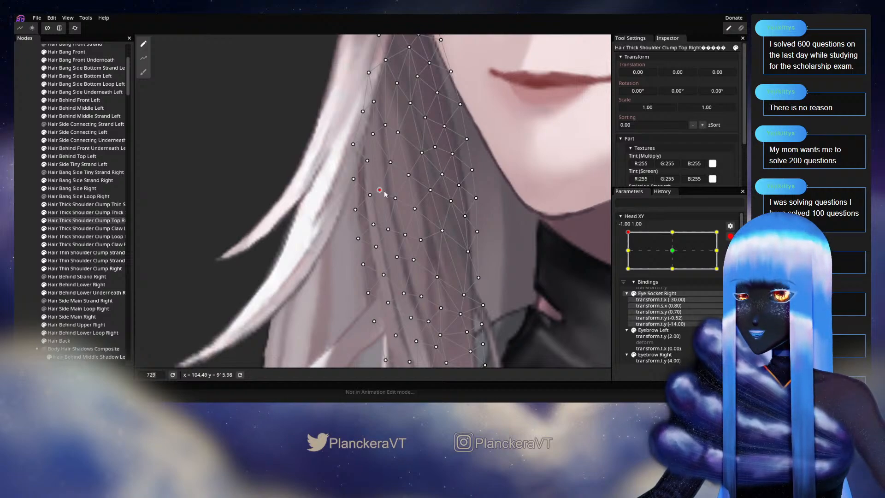
Reposition the clump's inner vertices between the jaw and collar to straighten the painted strand lines
{"action": "scroll", "coordinate": [374, 201], "scroll_direction": "up", "scroll_amount": 1}
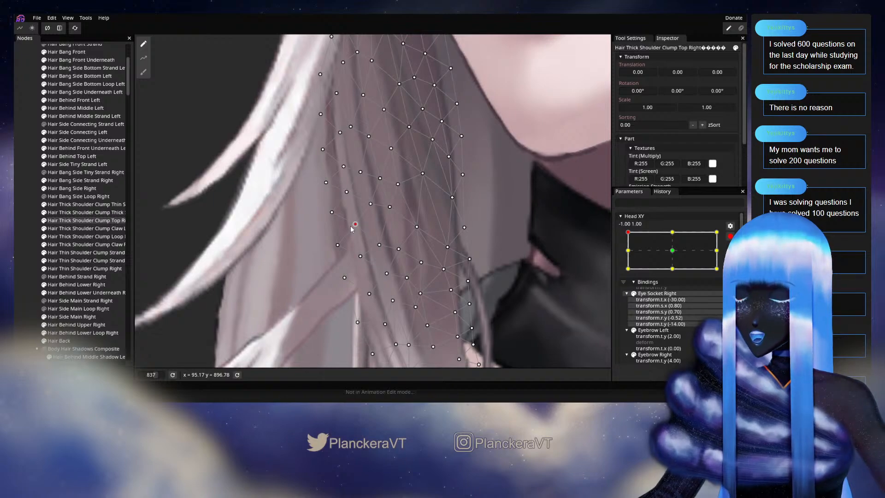
{"action": "left_click_drag", "start_coordinate": [378, 256], "coordinate": [350, 202]}
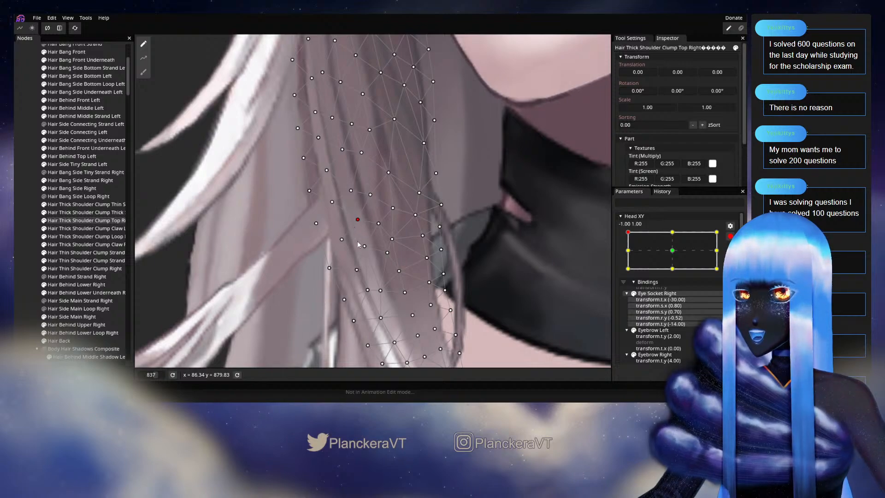
{"action": "left_click_drag", "start_coordinate": [358, 243], "coordinate": [346, 208]}
{"action": "left_click_drag", "start_coordinate": [355, 71], "coordinate": [348, 101]}
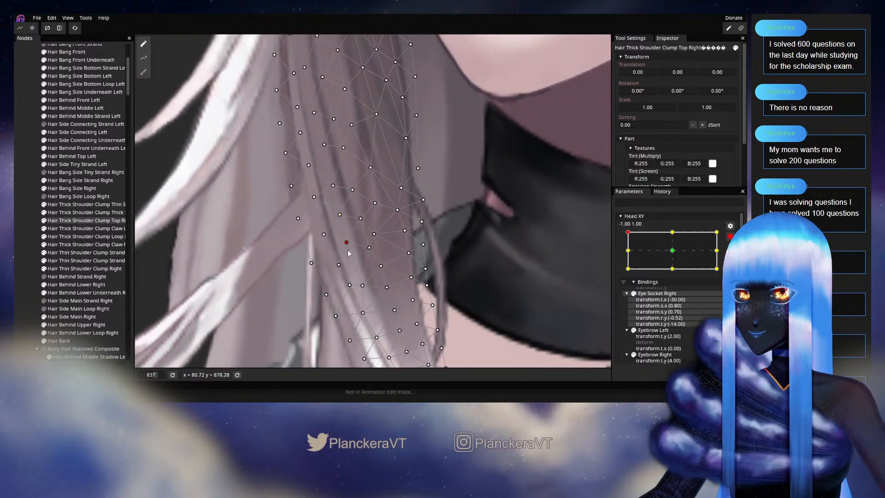
{"action": "left_click_drag", "start_coordinate": [363, 264], "coordinate": [369, 292]}
Deselect the clump and inspect its strand lines beside the collar
{"action": "left_click", "coordinate": [27, 255]}
{"action": "scroll", "coordinate": [387, 268], "scroll_direction": "down", "scroll_amount": 1}
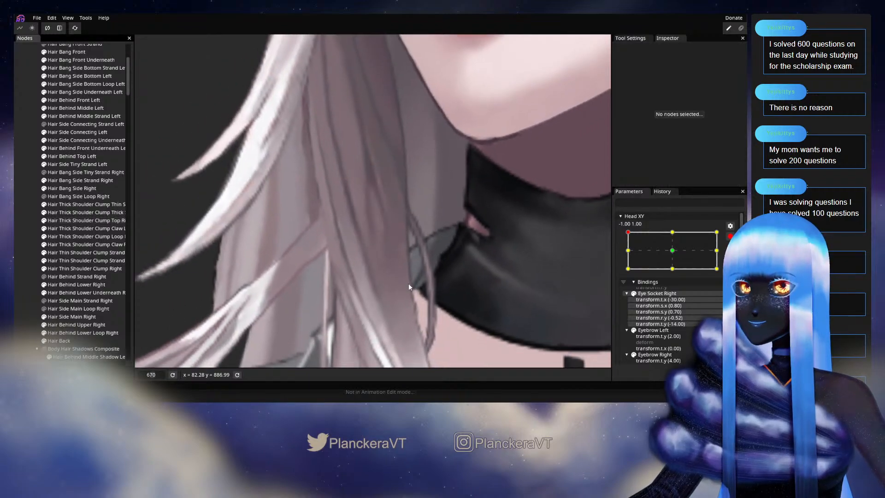
{"action": "scroll", "coordinate": [391, 215], "scroll_direction": "down", "scroll_amount": 1}
{"action": "left_click_drag", "start_coordinate": [393, 216], "coordinate": [370, 165]}
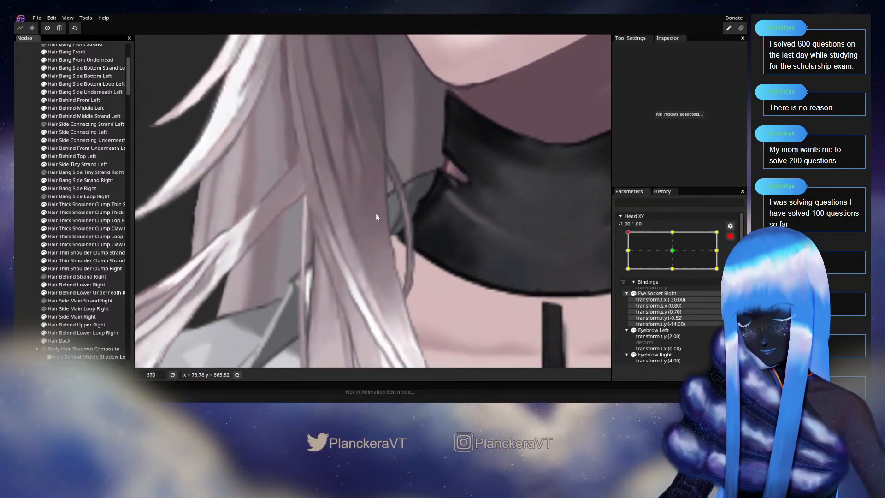
Reselect Hair Thick Shoulder Clump Top Right and refine its inner vertices from the collar up towards the jaw
{"action": "left_click", "coordinate": [83, 220]}
{"action": "scroll", "coordinate": [295, 258], "scroll_direction": "up", "scroll_amount": 1}
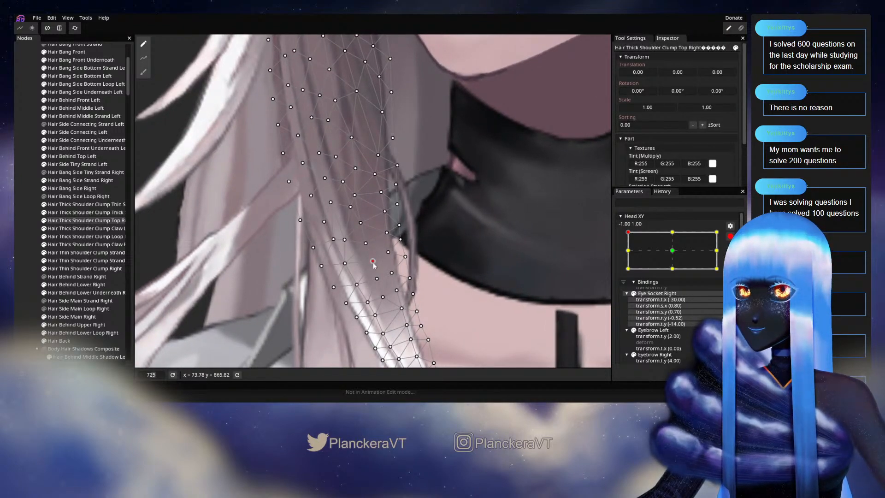
{"action": "left_click_drag", "start_coordinate": [367, 244], "coordinate": [390, 325]}
{"action": "left_click_drag", "start_coordinate": [359, 237], "coordinate": [373, 273]}
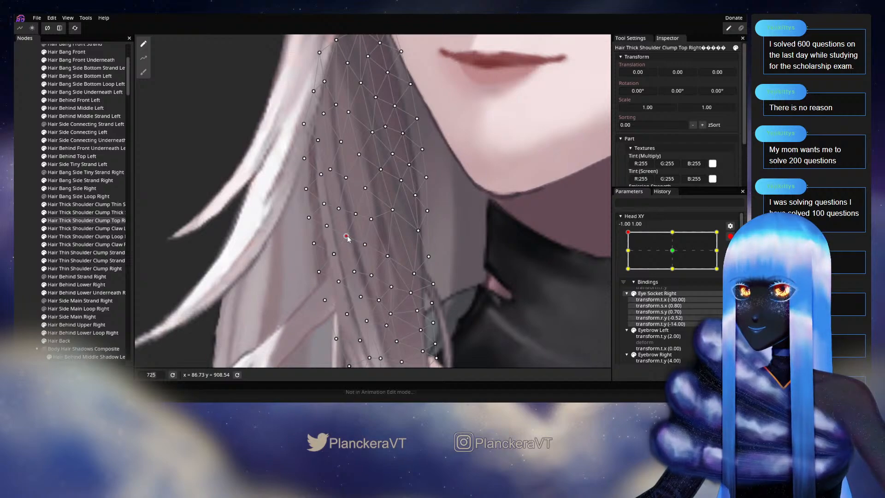
Adjust Hair Thick Shoulder Clump Top Right's inner vertices from jaw level up to mouth level, finishing with the clump deselected
{"action": "left_click_drag", "start_coordinate": [347, 238], "coordinate": [355, 276]}
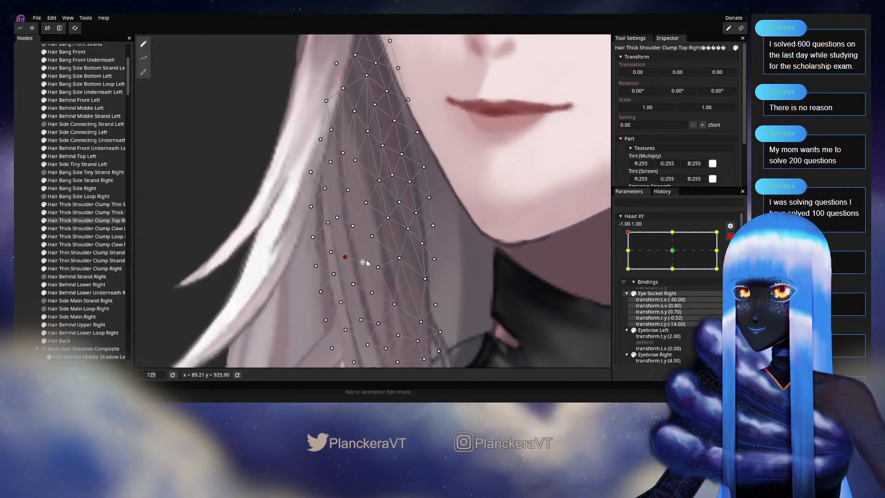
{"action": "left_click_drag", "start_coordinate": [356, 222], "coordinate": [358, 244]}
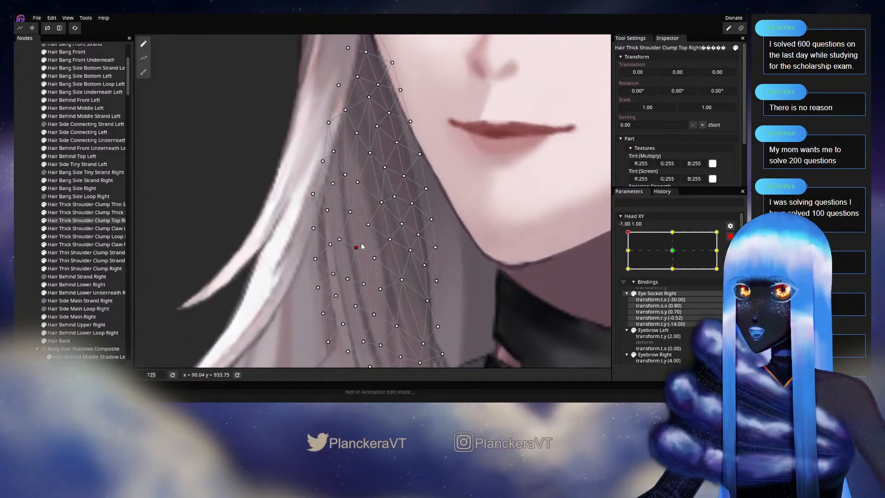
{"action": "left_click_drag", "start_coordinate": [359, 218], "coordinate": [360, 239]}
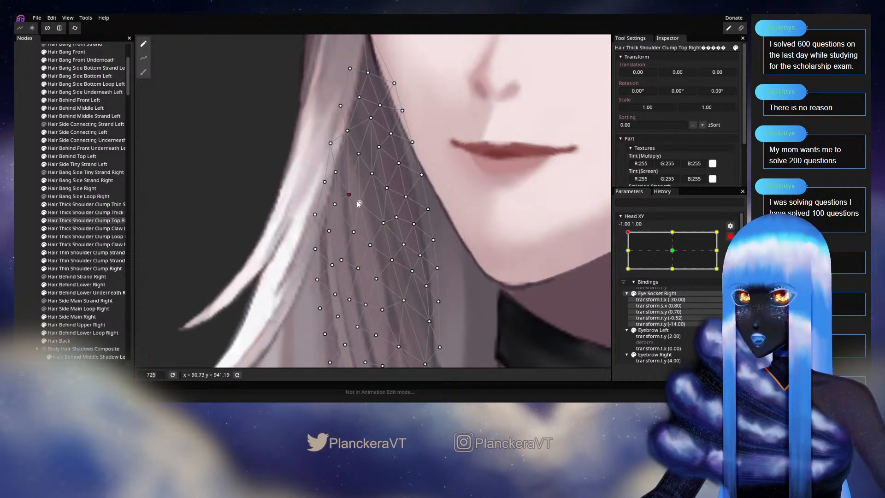
{"action": "left_click_drag", "start_coordinate": [357, 202], "coordinate": [307, 185]}
{"action": "scroll", "coordinate": [339, 241], "scroll_direction": "down", "scroll_amount": 1}
{"action": "left_click", "coordinate": [102, 278]}
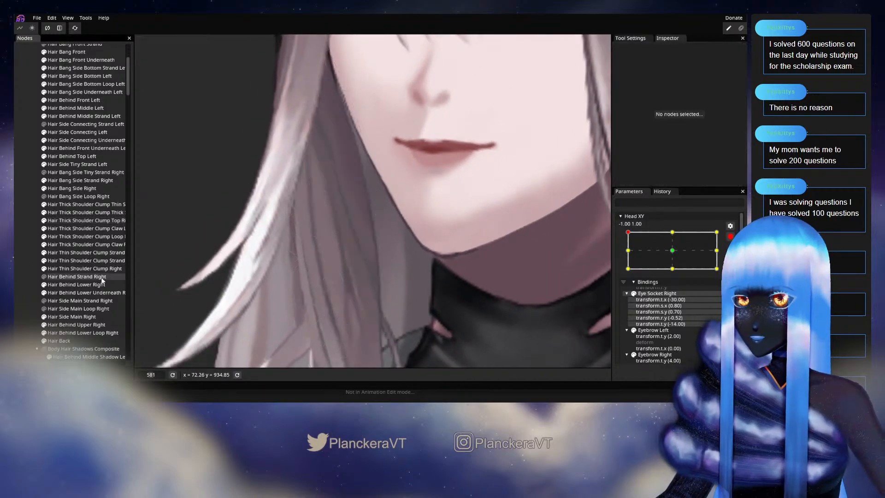
Disarm the Head XY parameter and preview the hair's movement around the -1.00, 1.00 corner
{"action": "scroll", "coordinate": [373, 300], "scroll_direction": "down", "scroll_amount": 3}
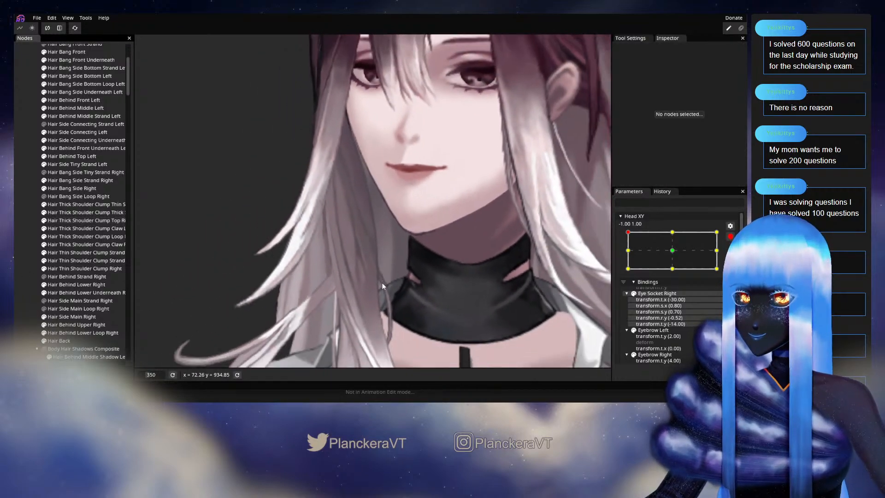
{"action": "scroll", "coordinate": [382, 285], "scroll_direction": "down", "scroll_amount": 1}
{"action": "left_click", "coordinate": [730, 237]}
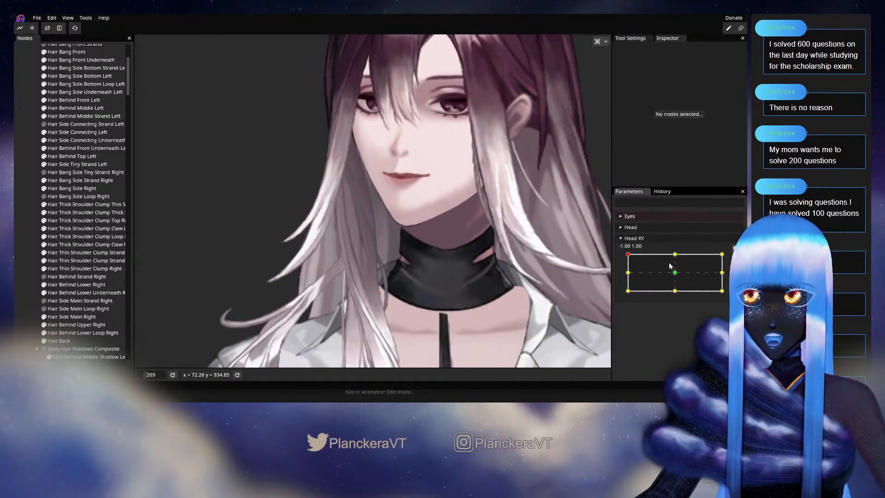
{"action": "mouse_move", "coordinate": [627, 255]}
{"action": "left_mouse_down"}
{"action": "mouse_move", "coordinate": [627, 276]}
{"action": "mouse_move", "coordinate": [675, 275]}
{"action": "mouse_move", "coordinate": [622, 261]}
{"action": "mouse_move", "coordinate": [664, 255]}
{"action": "mouse_move", "coordinate": [645, 265]}
{"action": "mouse_move", "coordinate": [679, 275]}
{"action": "mouse_move", "coordinate": [618, 256]}
{"action": "left_mouse_up"}
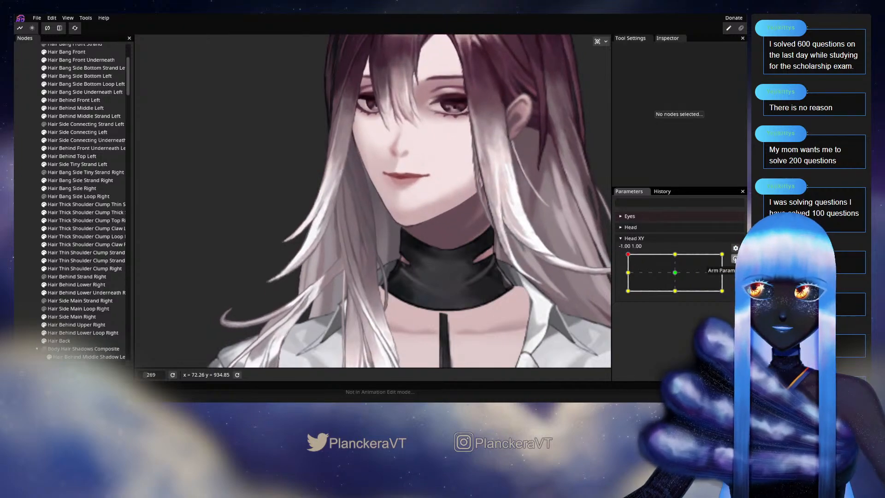
Rearm Head XY at -1.00, 1.00, reselect Hair Thick Shoulder Clump Top Right, and lower its inner vertex beside the mouth
{"action": "scroll", "coordinate": [361, 203], "scroll_direction": "up", "scroll_amount": 5}
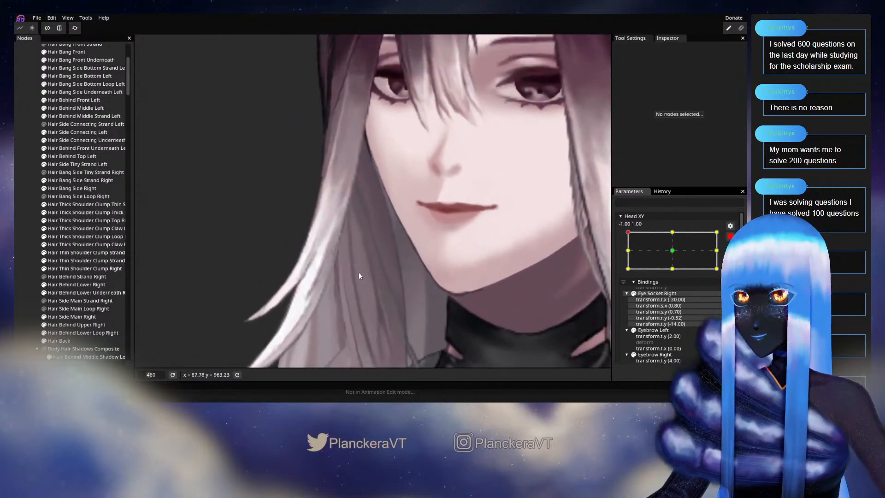
{"action": "scroll", "coordinate": [359, 272], "scroll_direction": "up", "scroll_amount": 3}
{"action": "left_click", "coordinate": [88, 230]}
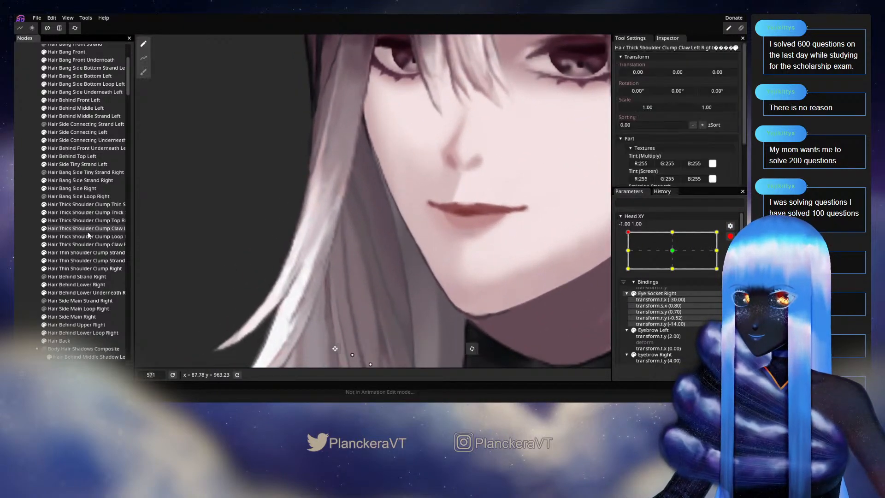
{"action": "left_click", "coordinate": [85, 220]}
{"action": "scroll", "coordinate": [250, 261], "scroll_direction": "up", "scroll_amount": 3}
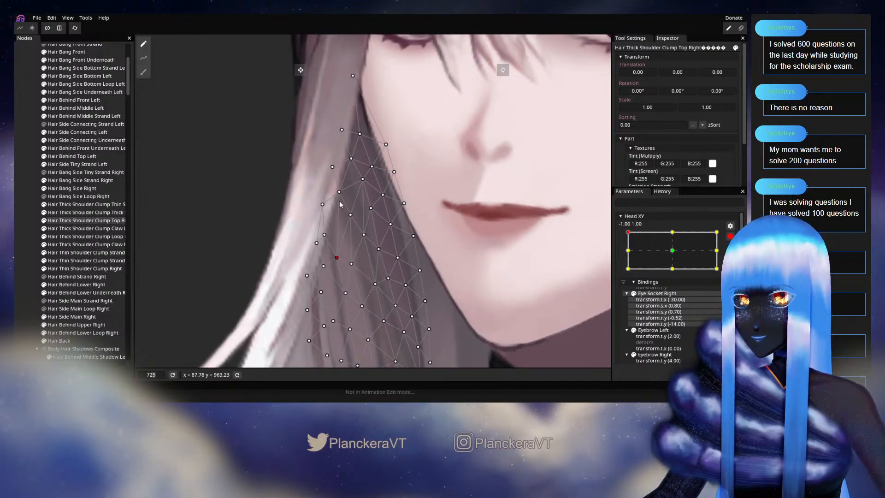
{"action": "left_click_drag", "start_coordinate": [366, 258], "coordinate": [344, 201]}
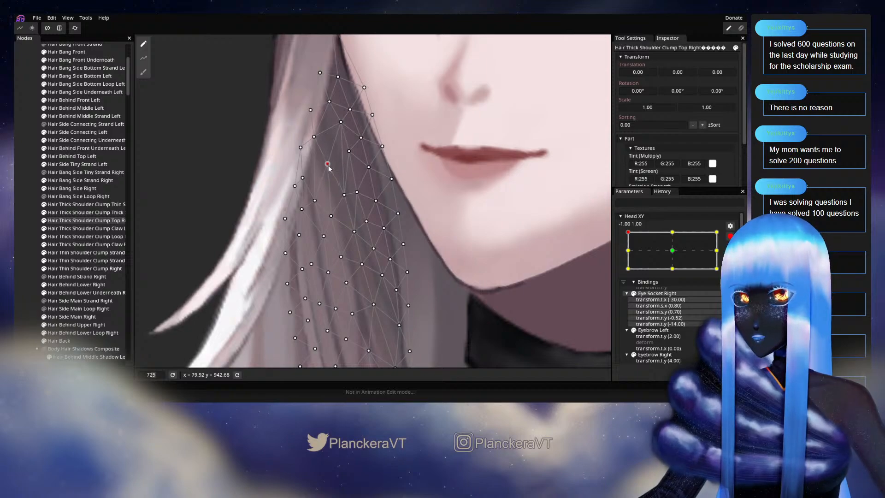
{"action": "left_click_drag", "start_coordinate": [328, 166], "coordinate": [332, 179]}
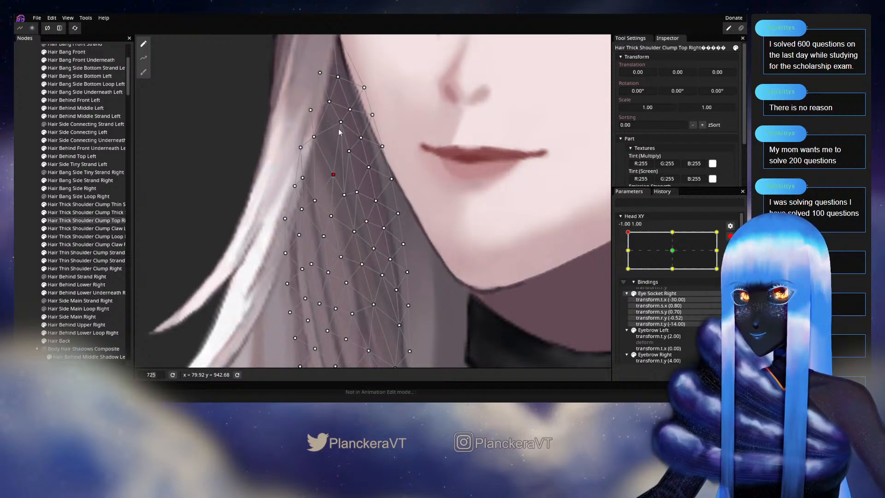
Shift the inner vertices in the clump's narrow upper end between nose and mouth level, finishing with the clump deselected
{"action": "left_click_drag", "start_coordinate": [341, 123], "coordinate": [374, 250]}
{"action": "left_click_drag", "start_coordinate": [358, 178], "coordinate": [363, 214]}
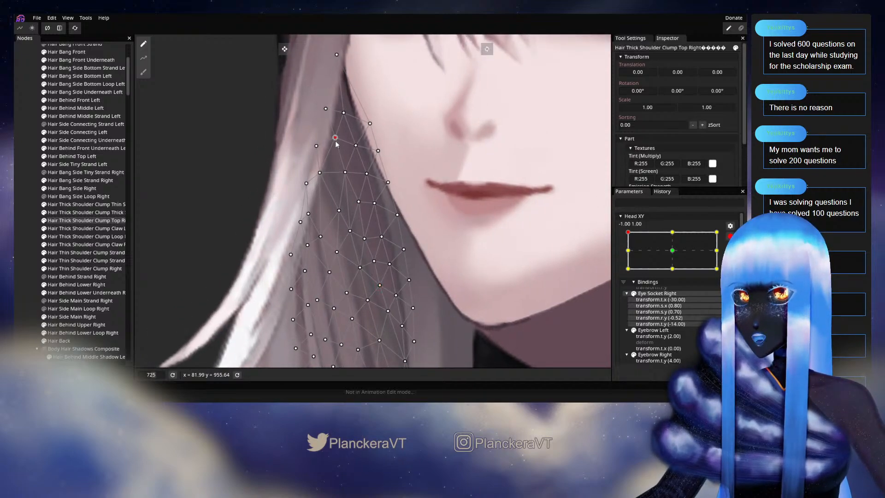
{"action": "left_click_drag", "start_coordinate": [335, 137], "coordinate": [338, 140]}
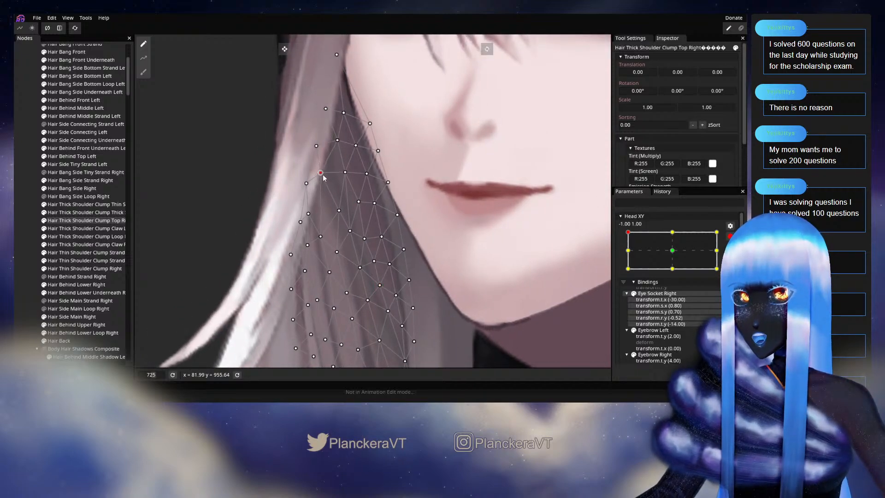
{"action": "left_click_drag", "start_coordinate": [325, 178], "coordinate": [323, 180]}
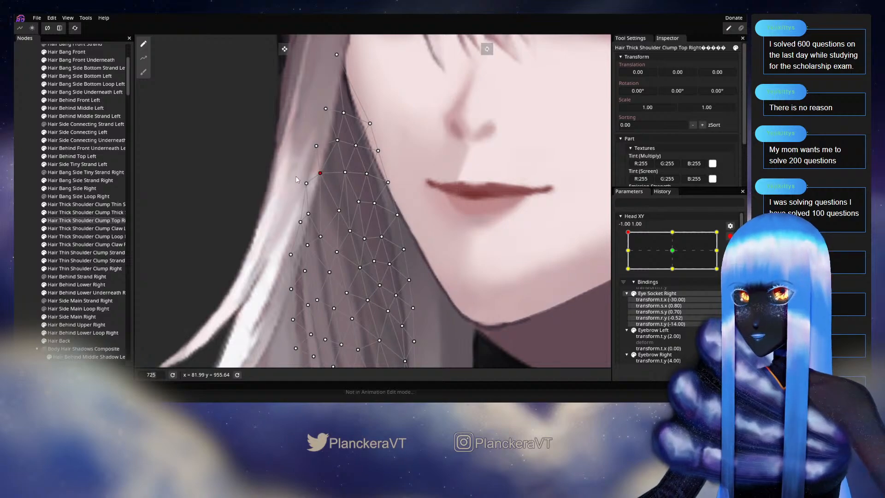
{"action": "left_click", "coordinate": [20, 237]}
Disarm Head XY and preview the reshaped clump by moving the parameter around its -1.00, 1.00 corner
{"action": "scroll", "coordinate": [402, 267], "scroll_direction": "down", "scroll_amount": 4}
{"action": "scroll", "coordinate": [419, 298], "scroll_direction": "down", "scroll_amount": 8}
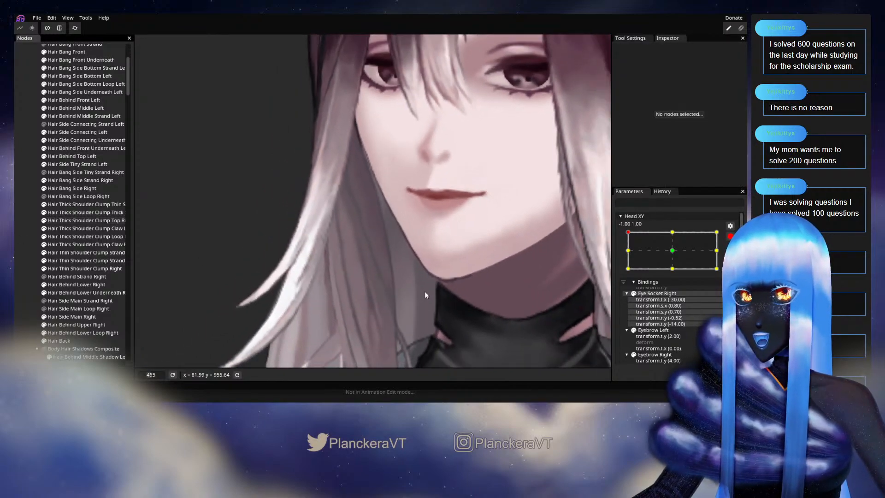
{"action": "left_click_drag", "start_coordinate": [466, 315], "coordinate": [450, 267]}
{"action": "scroll", "coordinate": [467, 265], "scroll_direction": "down", "scroll_amount": 2}
{"action": "left_click", "coordinate": [730, 237]}
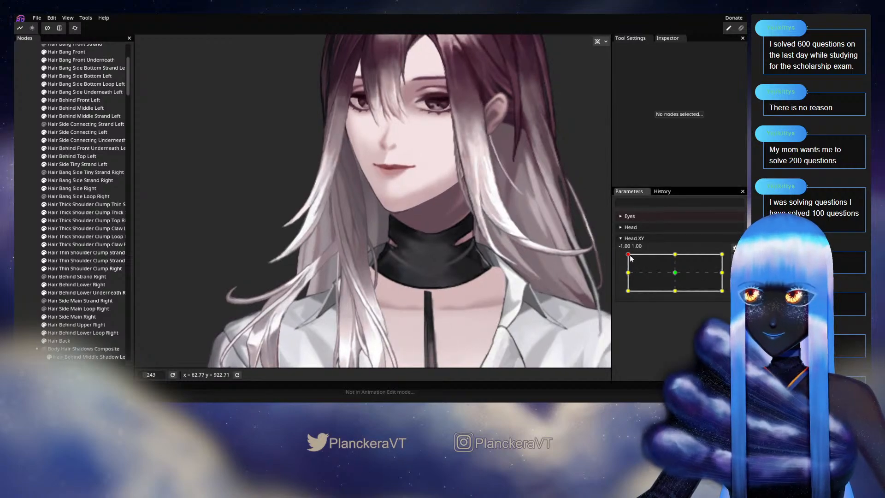
{"action": "mouse_move", "coordinate": [628, 256]}
{"action": "left_mouse_down"}
{"action": "mouse_move", "coordinate": [670, 272]}
{"action": "mouse_move", "coordinate": [626, 251]}
{"action": "left_mouse_up"}
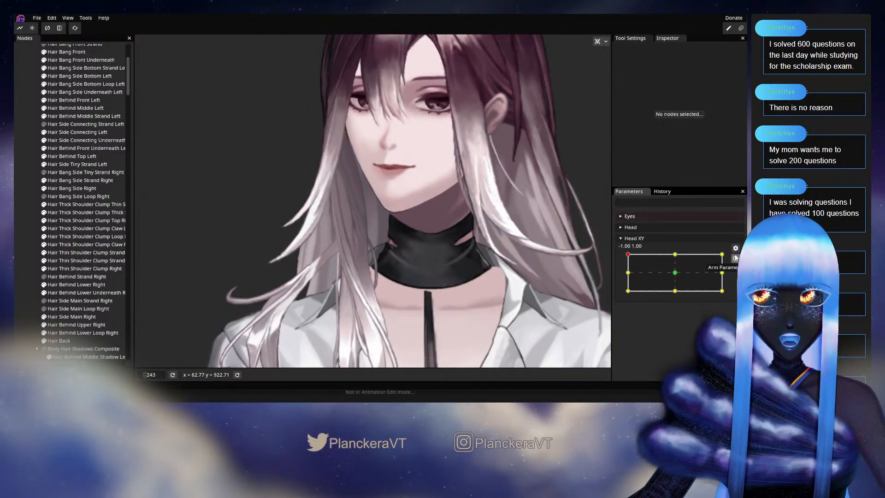
{"action": "mouse_move", "coordinate": [627, 254]}
{"action": "left_mouse_down"}
{"action": "mouse_move", "coordinate": [677, 255]}
{"action": "mouse_move", "coordinate": [627, 254]}
{"action": "left_mouse_up"}
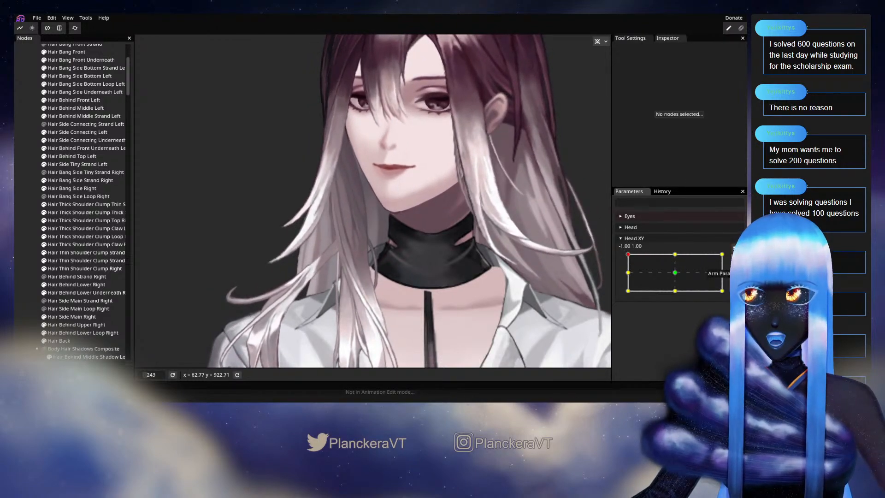
Rearm Head XY, reselect Hair Thick Shoulder Clump Top Right, and nudge its inner vertices along the cheek below mouth level
{"action": "left_click", "coordinate": [735, 258]}
{"action": "scroll", "coordinate": [313, 231], "scroll_direction": "up", "scroll_amount": 5}
{"action": "scroll", "coordinate": [368, 262], "scroll_direction": "up", "scroll_amount": 4}
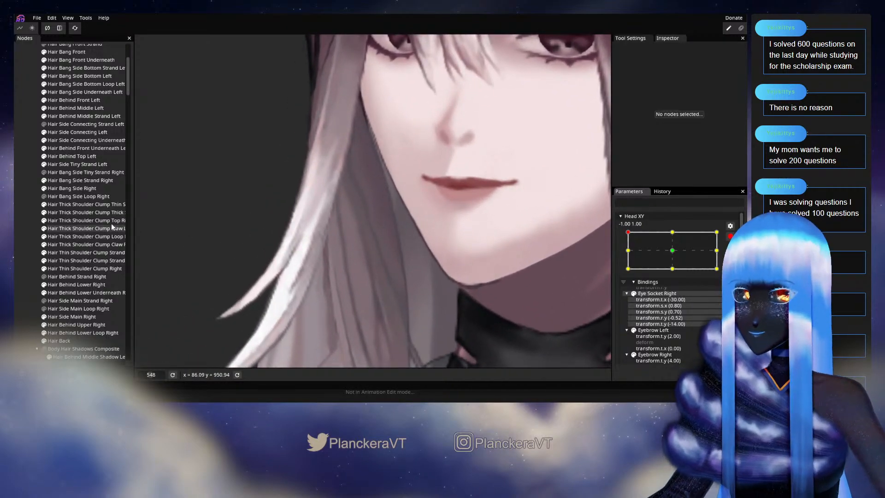
{"action": "left_click", "coordinate": [112, 223]}
{"action": "scroll", "coordinate": [322, 231], "scroll_direction": "up", "scroll_amount": 2}
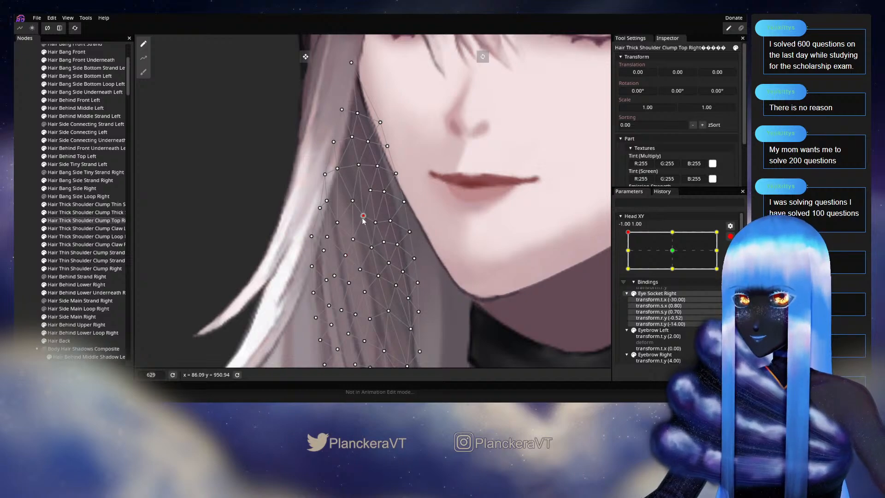
{"action": "left_click_drag", "start_coordinate": [363, 221], "coordinate": [378, 233]}
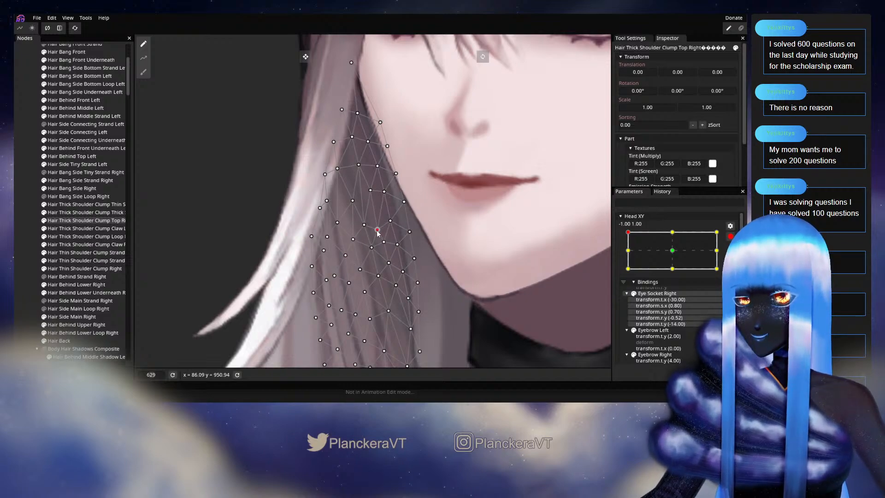
{"action": "left_click", "coordinate": [384, 242]}
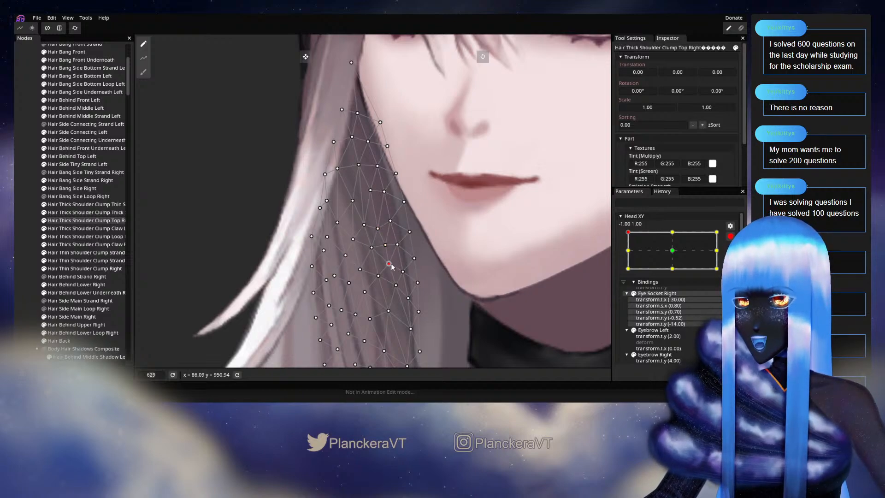
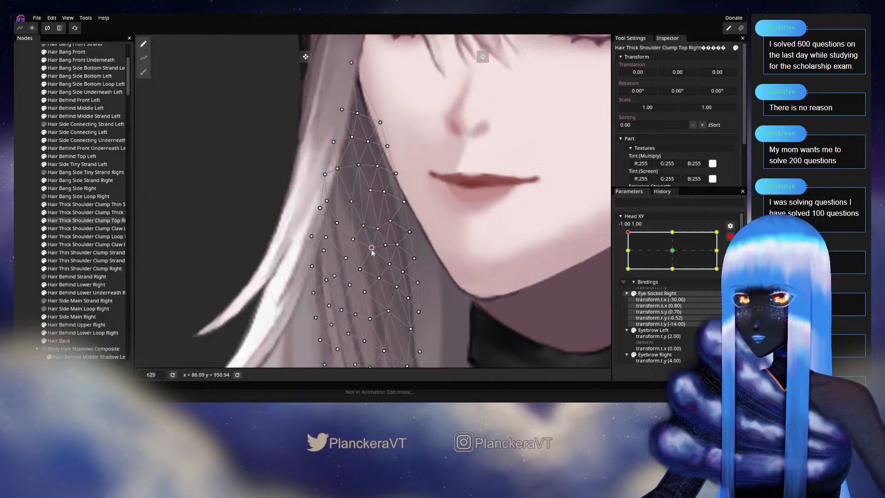
Fine-tune the clump's central inner vertices from chin level up to the mouth, finishing with the clump deselected
{"action": "left_click_drag", "start_coordinate": [373, 252], "coordinate": [386, 271]}
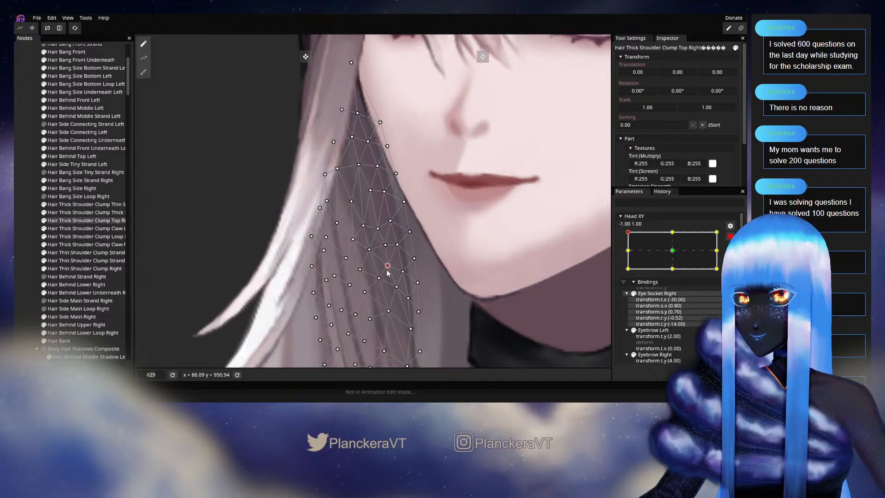
{"action": "left_click", "coordinate": [360, 272]}
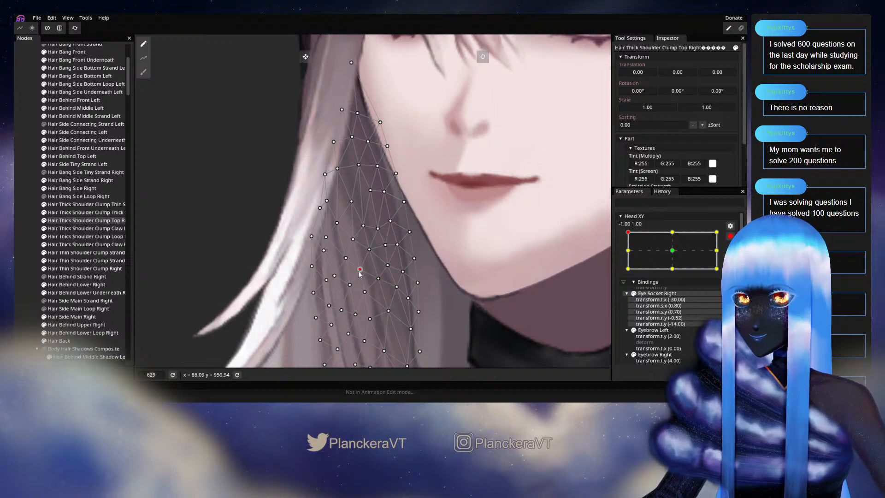
{"action": "left_click_drag", "start_coordinate": [354, 242], "coordinate": [350, 242]}
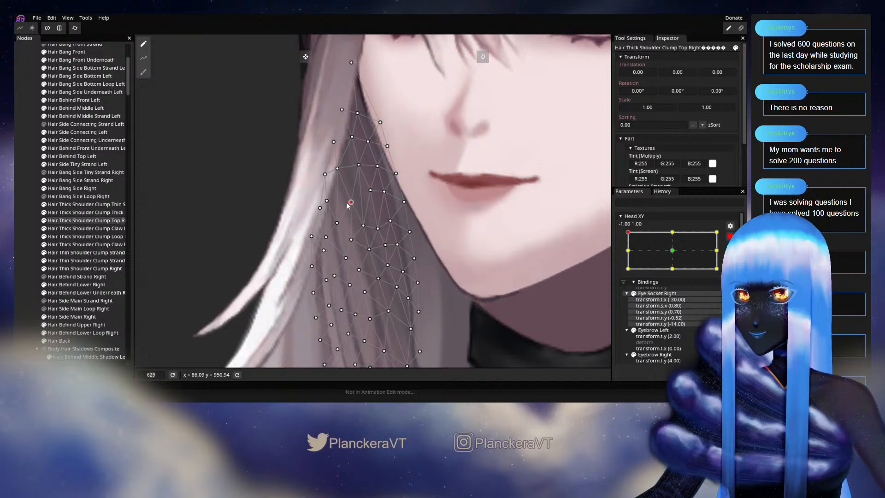
{"action": "left_click", "coordinate": [32, 227]}
View the whole head and shoulders and preview the Head XY turn near -1.00, 1.00 with the parameter disarmed
{"action": "scroll", "coordinate": [446, 251], "scroll_direction": "down", "scroll_amount": 6}
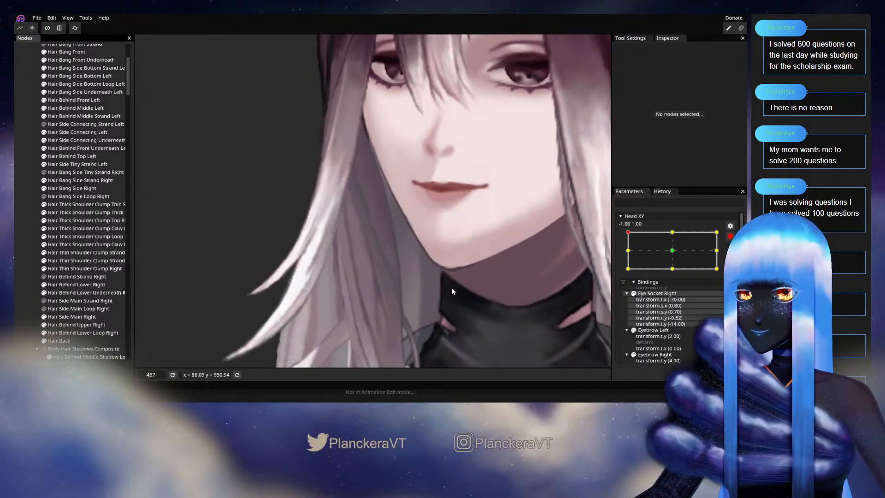
{"action": "scroll", "coordinate": [455, 286], "scroll_direction": "down", "scroll_amount": 5}
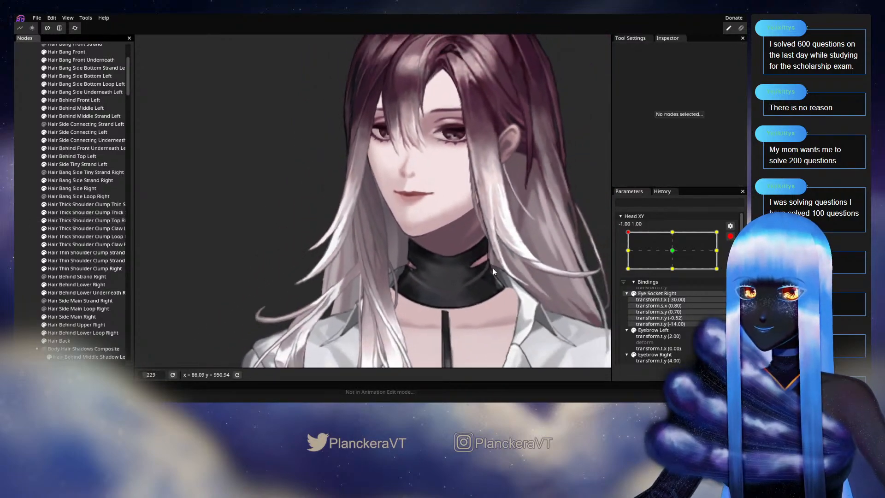
{"action": "scroll", "coordinate": [496, 271], "scroll_direction": "down", "scroll_amount": 4}
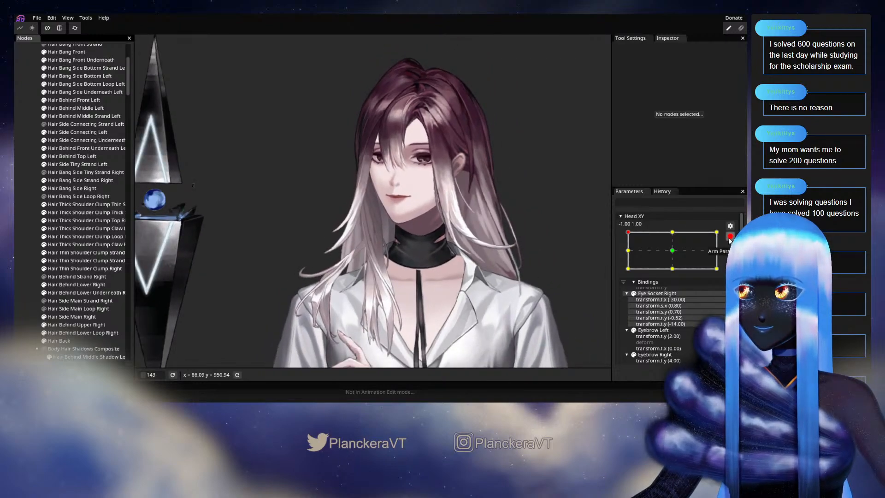
{"action": "left_click", "coordinate": [729, 236]}
{"action": "mouse_move", "coordinate": [628, 254]}
{"action": "left_mouse_down"}
{"action": "mouse_move", "coordinate": [627, 272]}
{"action": "mouse_move", "coordinate": [629, 254]}
{"action": "mouse_move", "coordinate": [670, 257]}
{"action": "mouse_move", "coordinate": [627, 254]}
{"action": "left_mouse_up"}
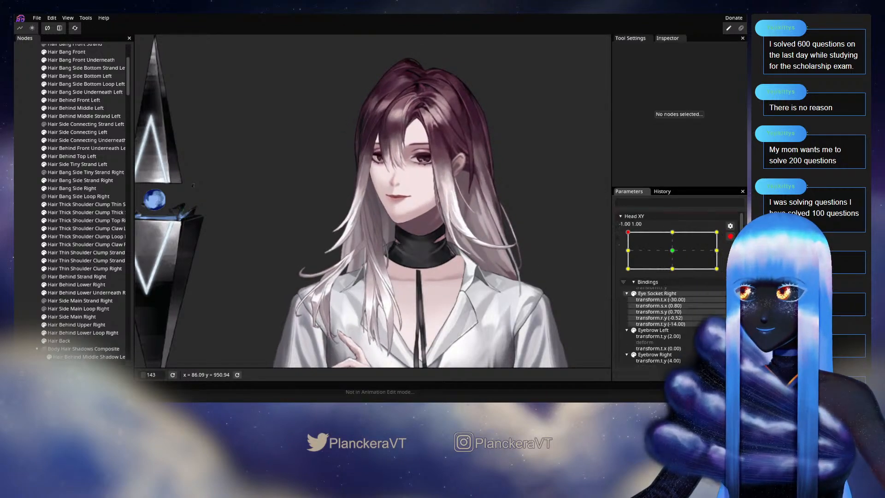
Reselect Hair Thick Shoulder Clump Top Right and nudge its inner vertices beside the chin and collar
{"action": "scroll", "coordinate": [352, 261], "scroll_direction": "up", "scroll_amount": 5}
{"action": "scroll", "coordinate": [380, 240], "scroll_direction": "up", "scroll_amount": 6}
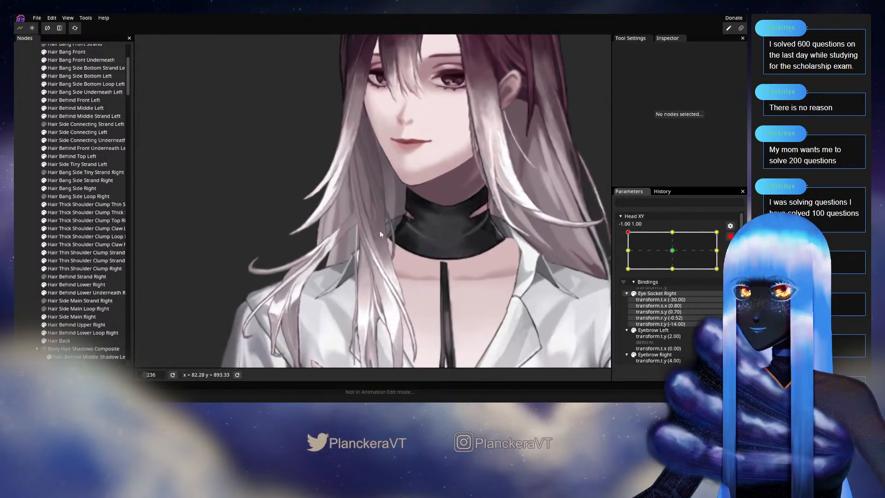
{"action": "scroll", "coordinate": [382, 245], "scroll_direction": "up", "scroll_amount": 3}
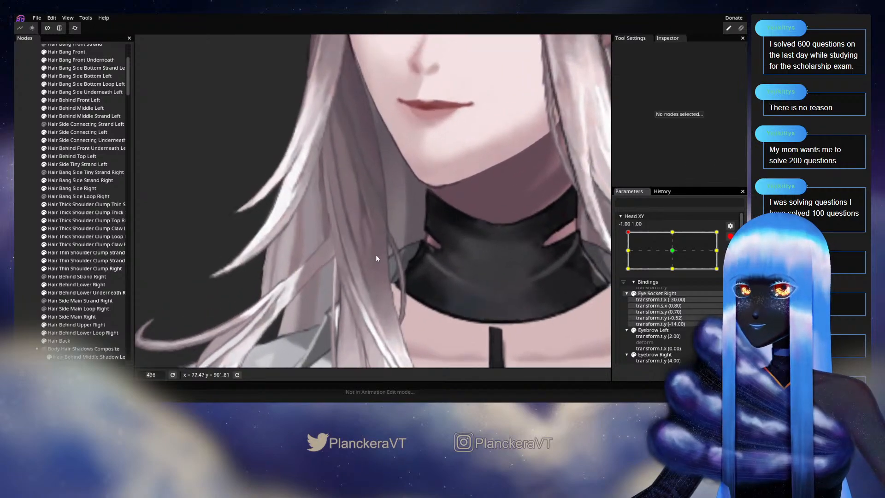
{"action": "left_click", "coordinate": [90, 220]}
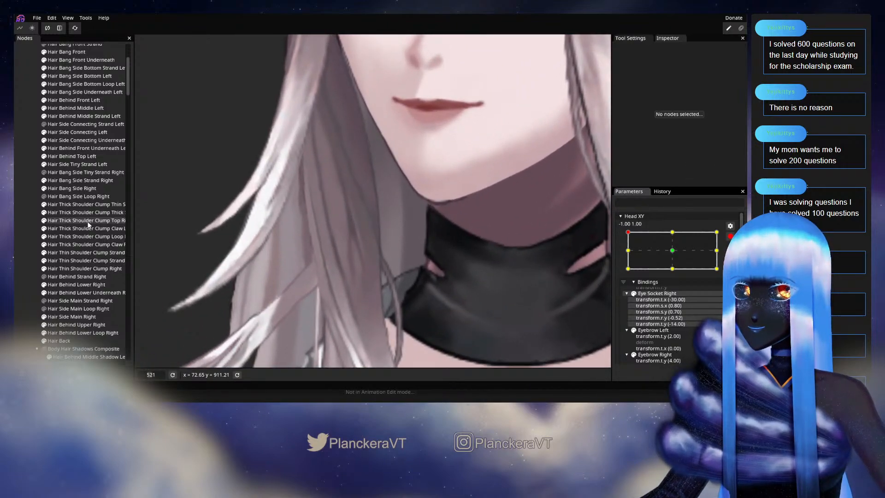
{"action": "scroll", "coordinate": [352, 258], "scroll_direction": "up", "scroll_amount": 2}
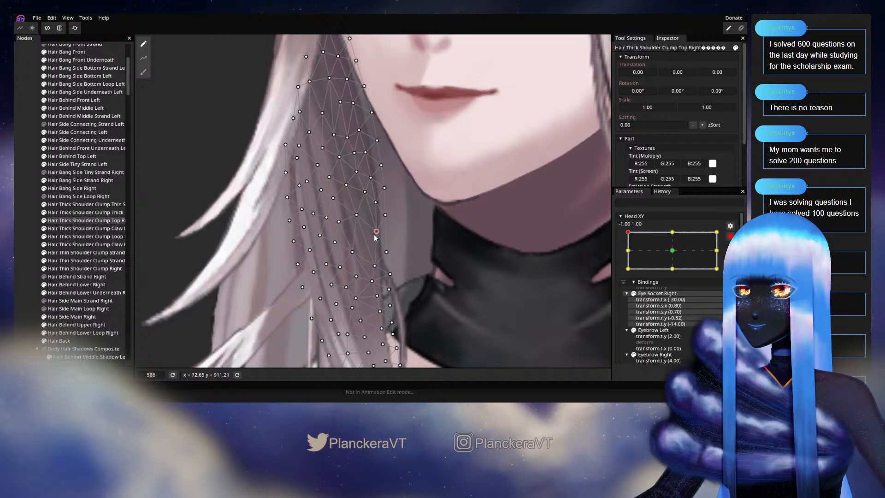
{"action": "left_click", "coordinate": [373, 266]}
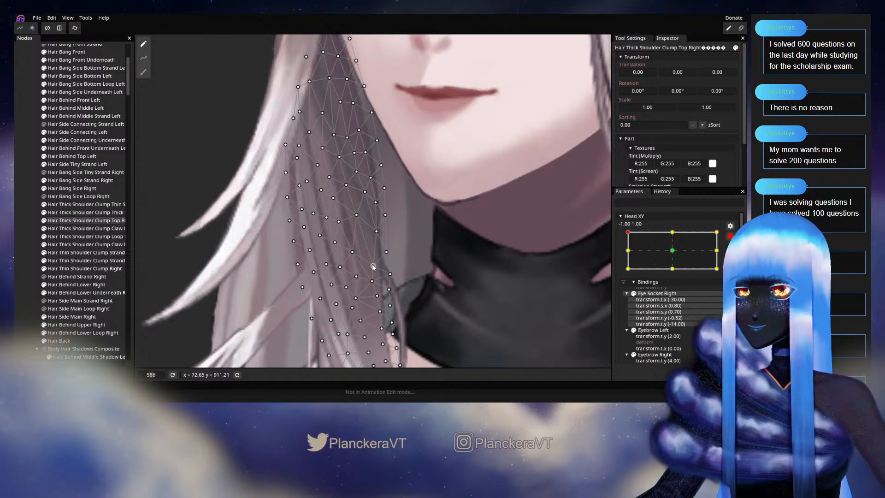
{"action": "left_click", "coordinate": [363, 193]}
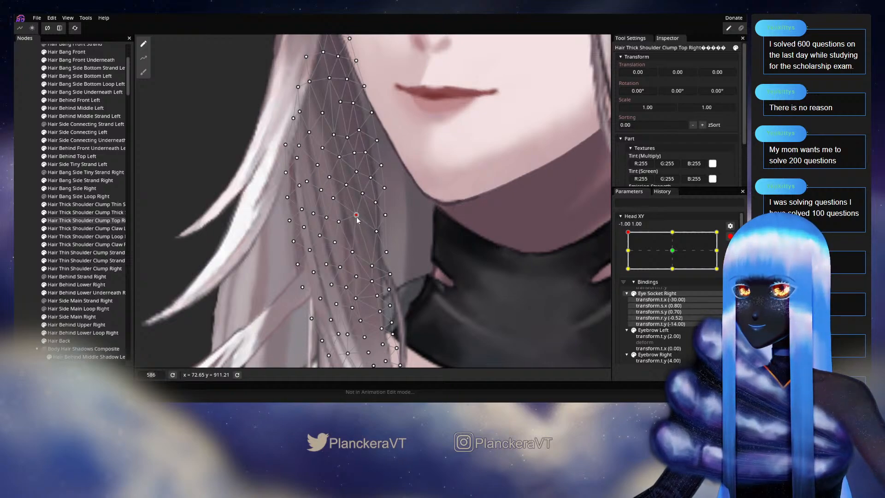
Adjust the clump's central inner vertices between the mouth and the chin to smooth the strands
{"action": "left_click_drag", "start_coordinate": [359, 218], "coordinate": [376, 259]}
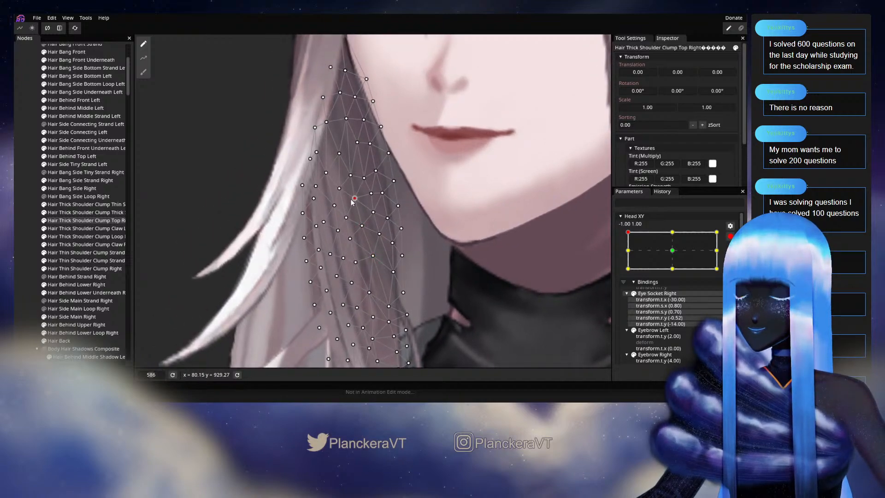
{"action": "left_click", "coordinate": [364, 178]}
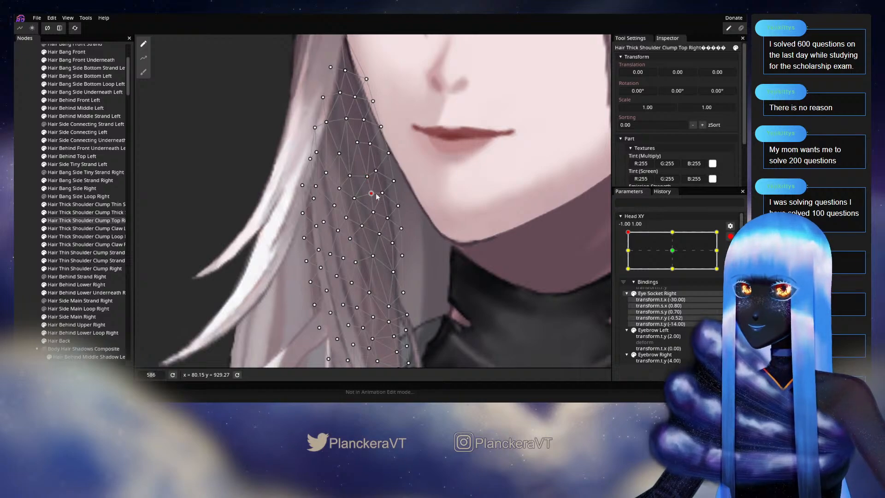
{"action": "left_click", "coordinate": [371, 194]}
{"action": "left_click_drag", "start_coordinate": [372, 197], "coordinate": [376, 200]}
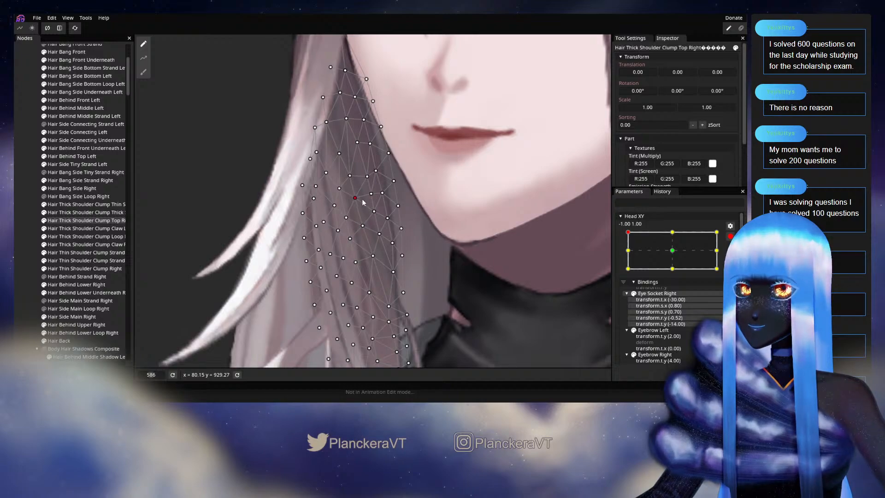
{"action": "left_click", "coordinate": [360, 143]}
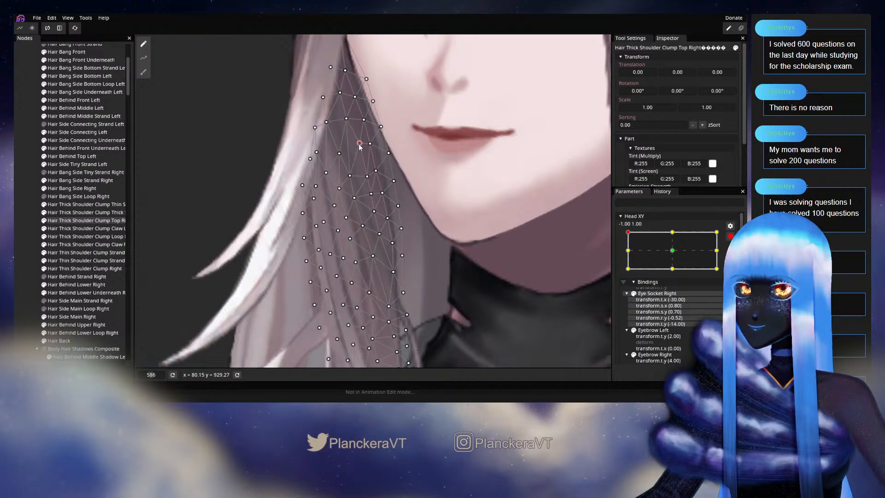
Shift the clump's upper vertices beside the mouth and cheek slightly outward, leaving the clump deselected
{"action": "left_click_drag", "start_coordinate": [360, 146], "coordinate": [363, 172]}
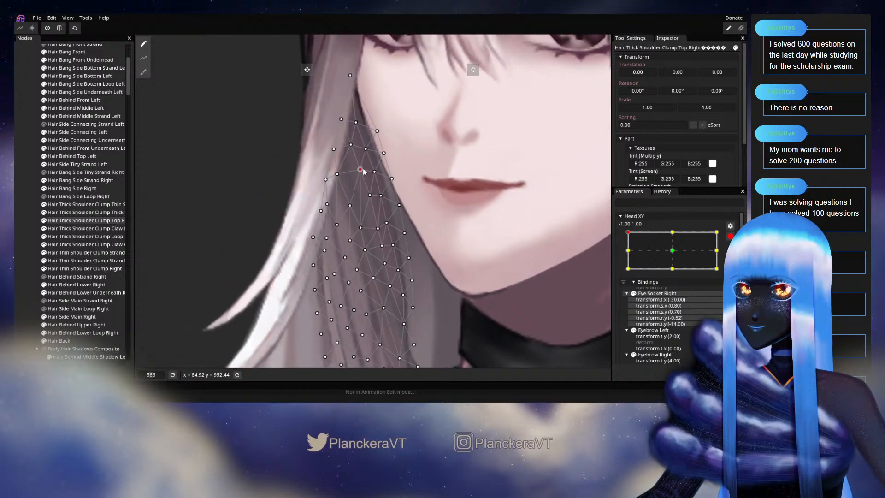
{"action": "left_click", "coordinate": [338, 174]}
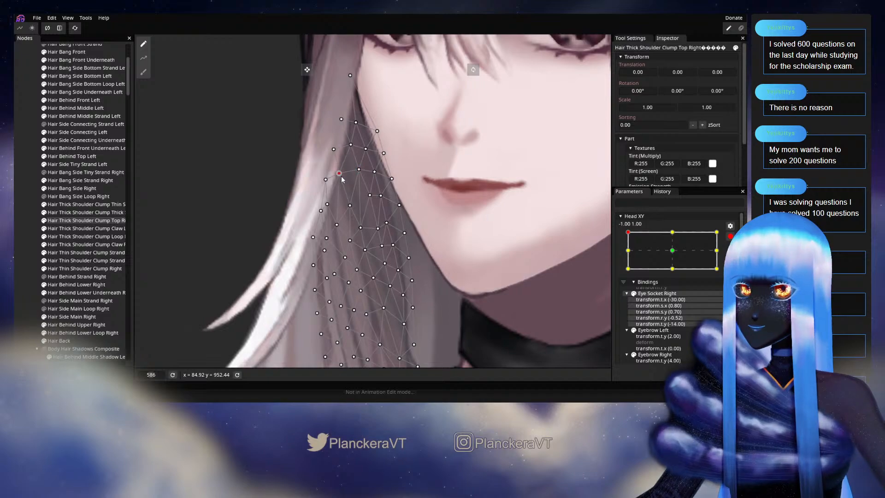
{"action": "left_click_drag", "start_coordinate": [351, 145], "coordinate": [349, 147]}
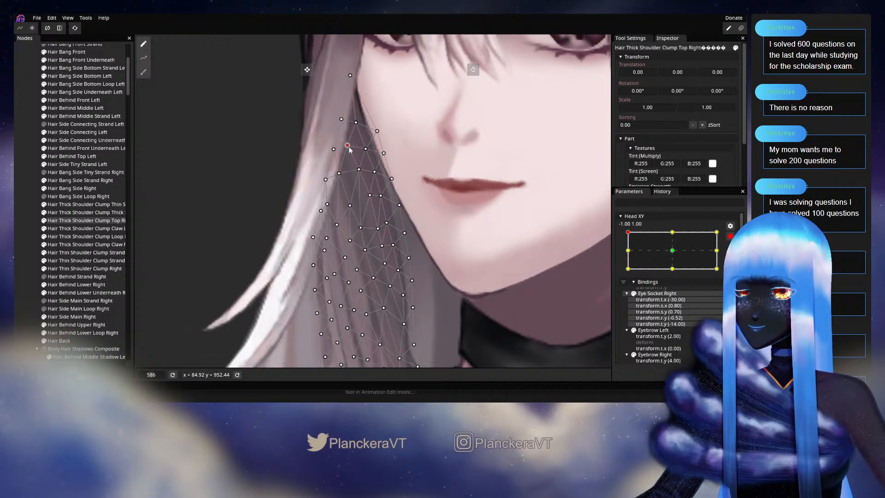
{"action": "left_click", "coordinate": [359, 170]}
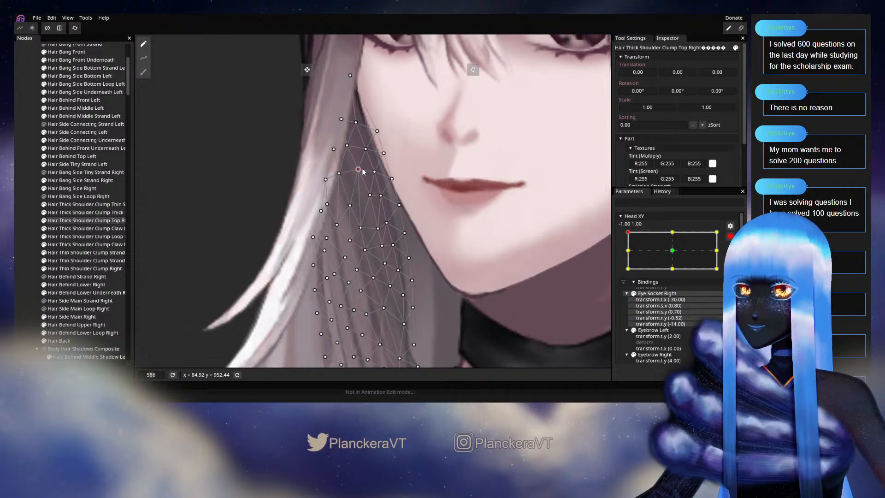
{"action": "double_click", "coordinate": [452, 258]}
View the head and shoulders and preview the Head XY turn at the -1.00, 1.00 corner with the parameter disarmed
{"action": "scroll", "coordinate": [432, 268], "scroll_direction": "down", "scroll_amount": 3}
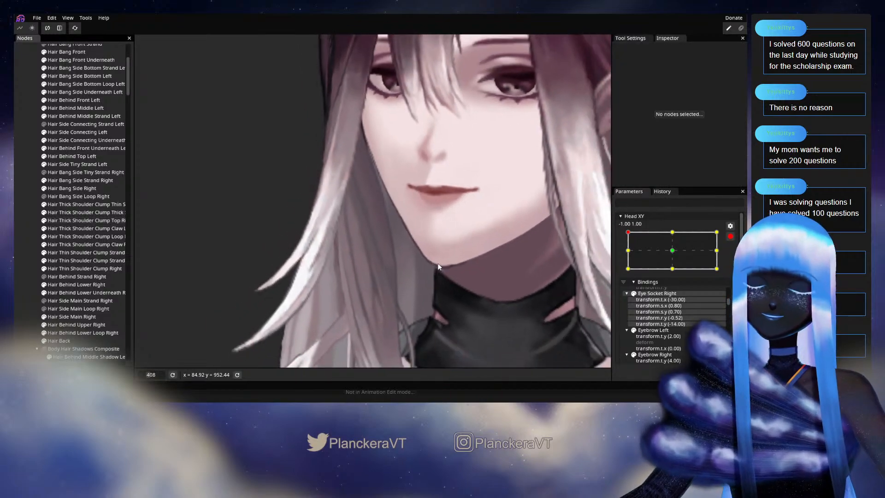
{"action": "scroll", "coordinate": [438, 266], "scroll_direction": "down", "scroll_amount": 4}
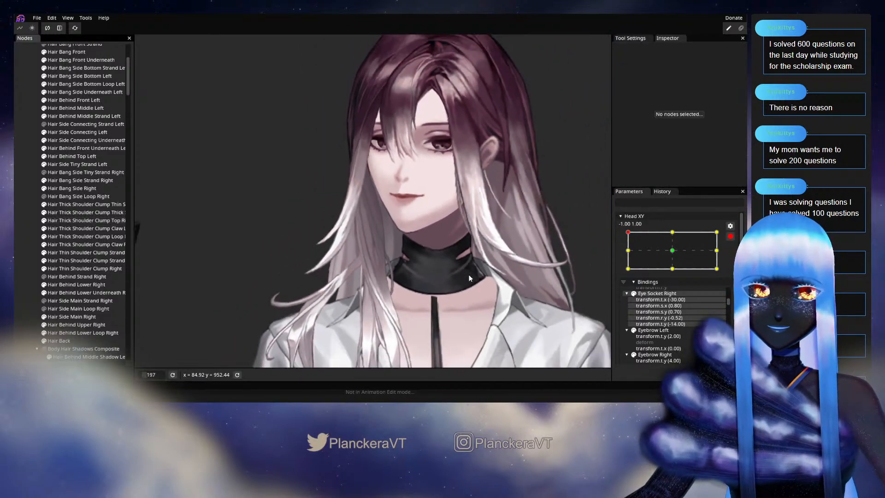
{"action": "left_click_drag", "start_coordinate": [469, 279], "coordinate": [462, 234]}
{"action": "left_click", "coordinate": [730, 237]}
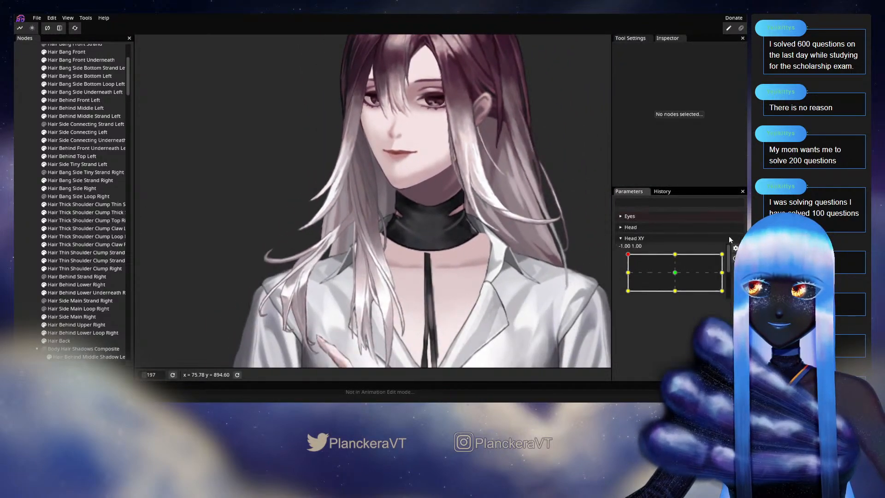
{"action": "mouse_move", "coordinate": [628, 255]}
{"action": "left_mouse_down"}
{"action": "mouse_move", "coordinate": [627, 276]}
{"action": "mouse_move", "coordinate": [627, 255]}
{"action": "mouse_move", "coordinate": [678, 251]}
{"action": "mouse_move", "coordinate": [619, 247]}
{"action": "left_mouse_up"}
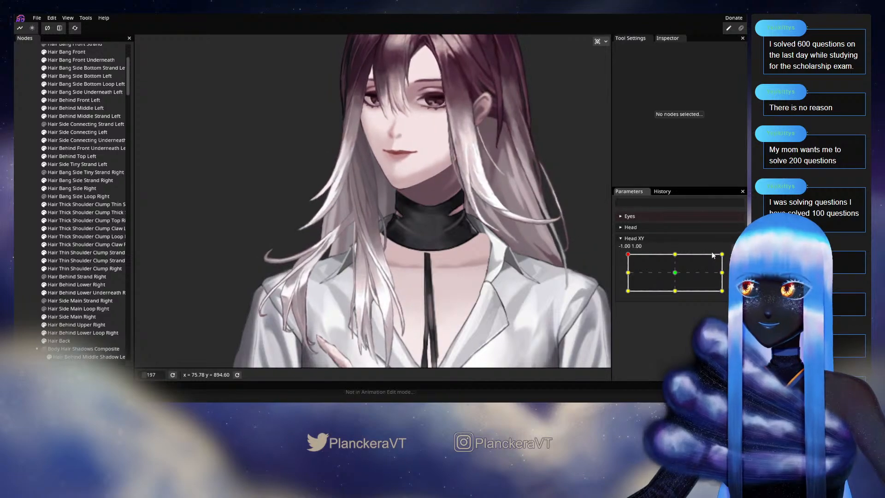
Rearm Head XY and refine Hair Thick Shoulder Clump Top Right's inner vertices from chin to mouth level, leaving the clump deselected
{"action": "left_click", "coordinate": [735, 259]}
{"action": "scroll", "coordinate": [378, 191], "scroll_direction": "up", "scroll_amount": 5}
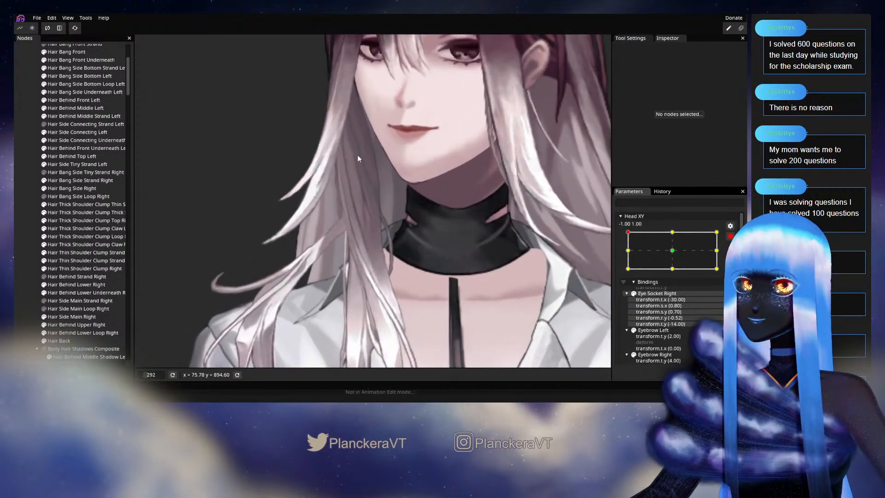
{"action": "scroll", "coordinate": [354, 267], "scroll_direction": "up", "scroll_amount": 7}
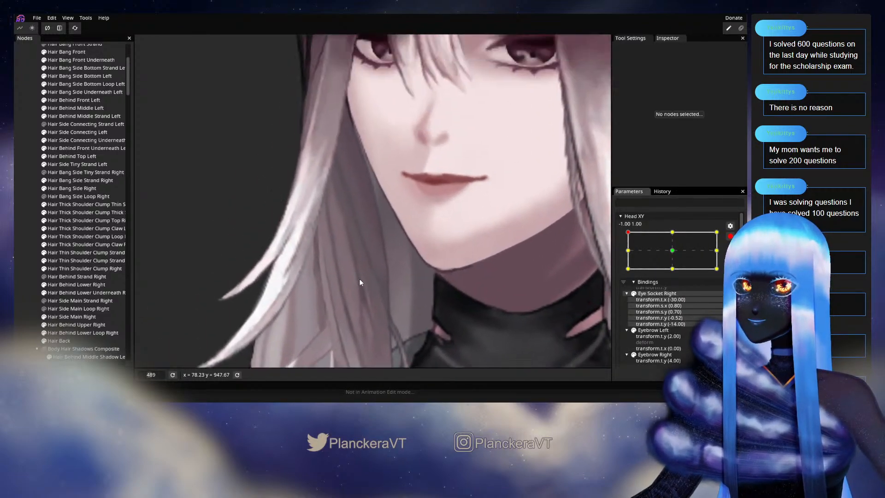
{"action": "scroll", "coordinate": [355, 270], "scroll_direction": "up", "scroll_amount": 2}
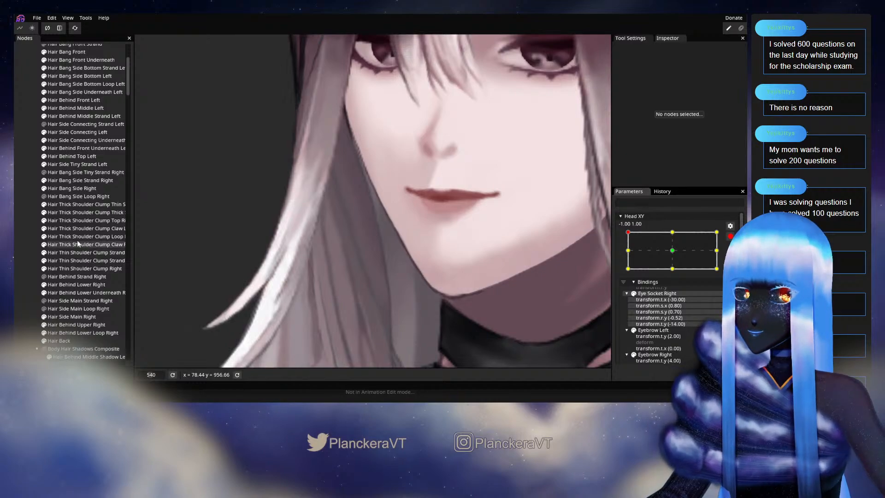
{"action": "left_click", "coordinate": [76, 221]}
{"action": "scroll", "coordinate": [420, 288], "scroll_direction": "up", "scroll_amount": 1}
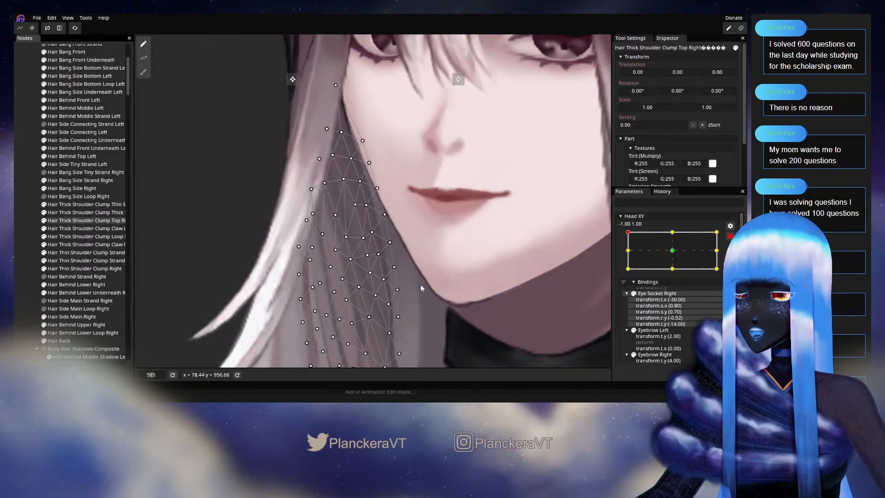
{"action": "left_click_drag", "start_coordinate": [356, 329], "coordinate": [334, 211]}
{"action": "left_click_drag", "start_coordinate": [311, 68], "coordinate": [318, 192]}
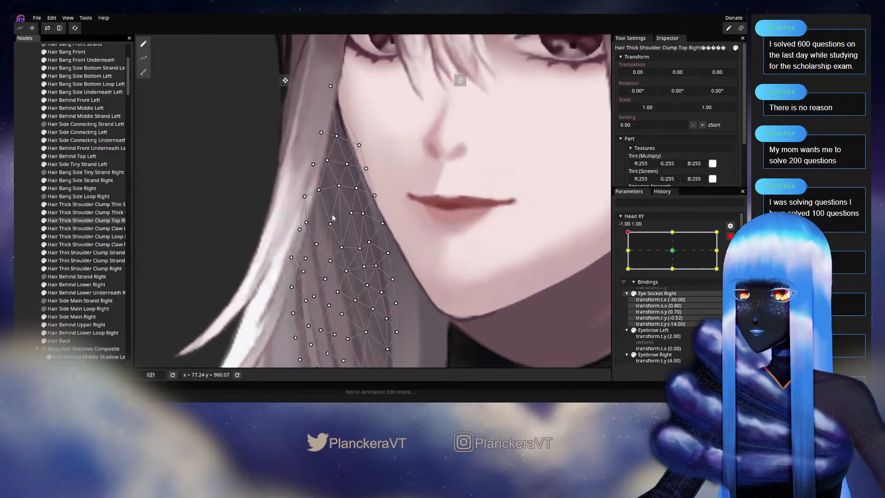
{"action": "scroll", "coordinate": [318, 191], "scroll_direction": "up", "scroll_amount": 2}
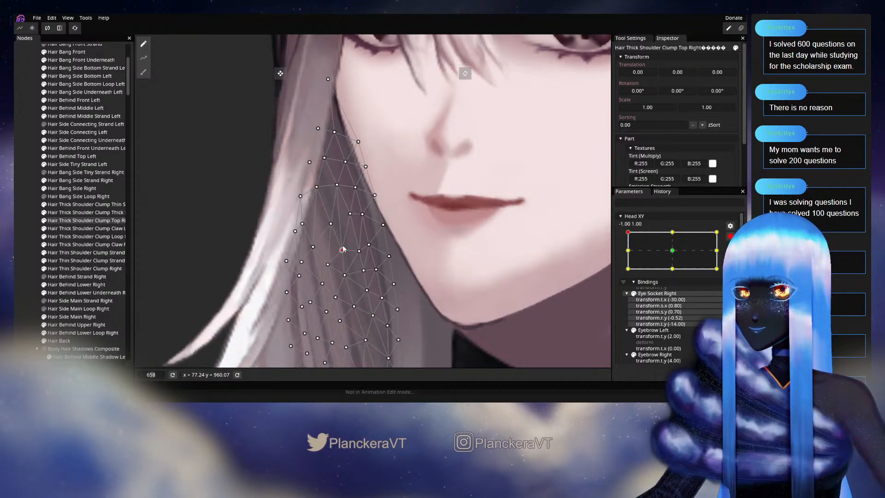
{"action": "left_click_drag", "start_coordinate": [351, 255], "coordinate": [352, 217]}
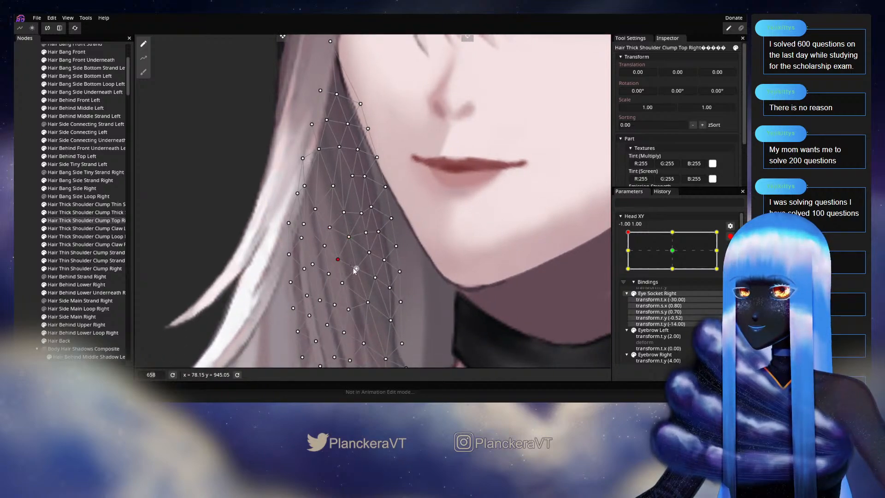
{"action": "left_click", "coordinate": [350, 238]}
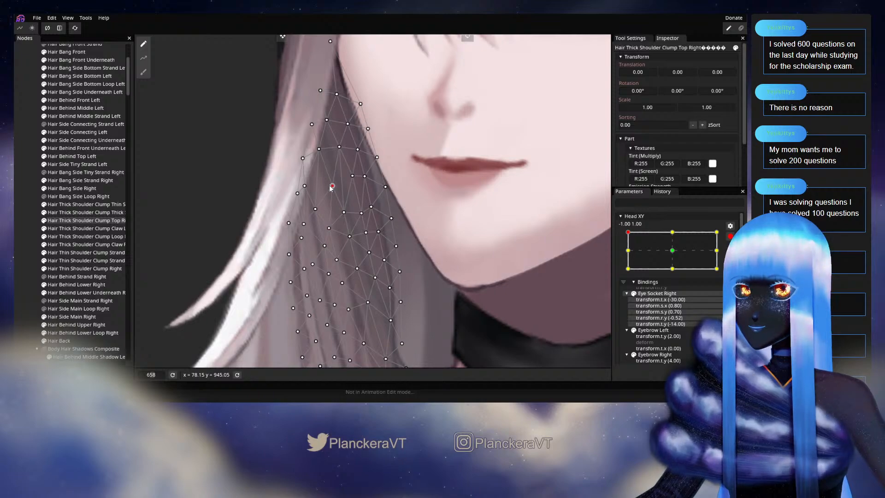
{"action": "left_click", "coordinate": [25, 210]}
Disarm Head XY to preview the head turn around -1.00, 1.00, and save the project
{"action": "scroll", "coordinate": [444, 262], "scroll_direction": "down", "scroll_amount": 6}
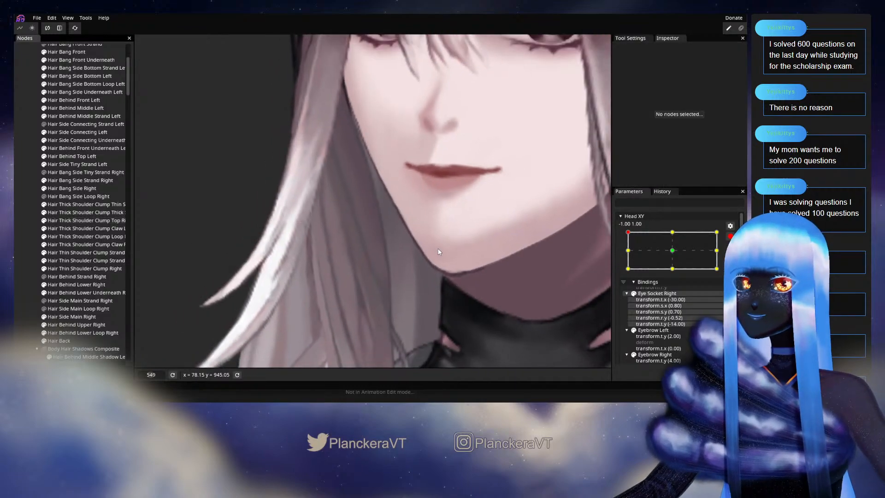
{"action": "scroll", "coordinate": [453, 241], "scroll_direction": "down", "scroll_amount": 6}
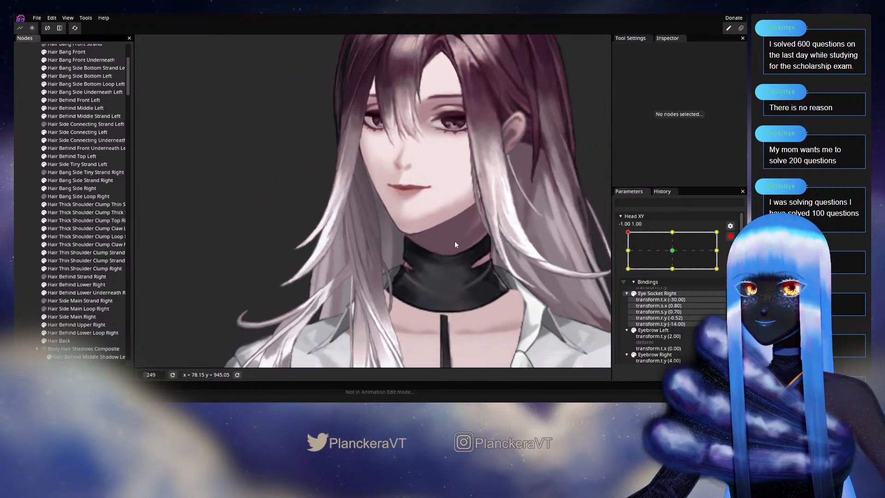
{"action": "scroll", "coordinate": [463, 254], "scroll_direction": "down", "scroll_amount": 1}
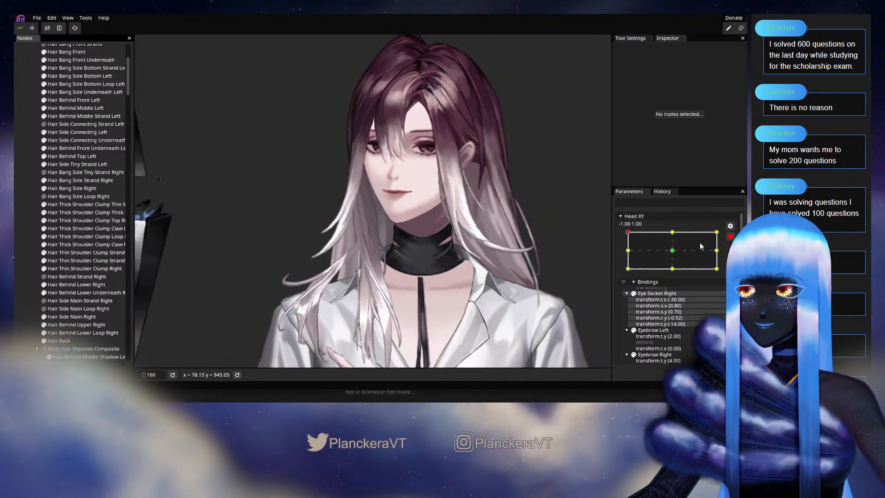
{"action": "left_click", "coordinate": [730, 235]}
{"action": "mouse_move", "coordinate": [628, 255]}
{"action": "left_mouse_down"}
{"action": "mouse_move", "coordinate": [623, 279]}
{"action": "mouse_move", "coordinate": [622, 256]}
{"action": "left_mouse_up"}
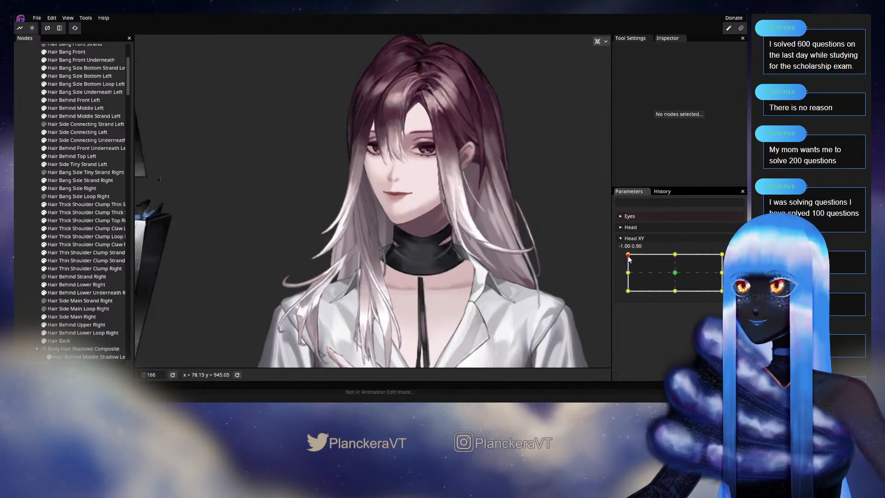
{"action": "key", "text": "ctrl+s"}
{"action": "mouse_move", "coordinate": [629, 257]}
{"action": "left_mouse_down"}
{"action": "mouse_move", "coordinate": [628, 267]}
{"action": "mouse_move", "coordinate": [627, 257]}
{"action": "left_mouse_up"}
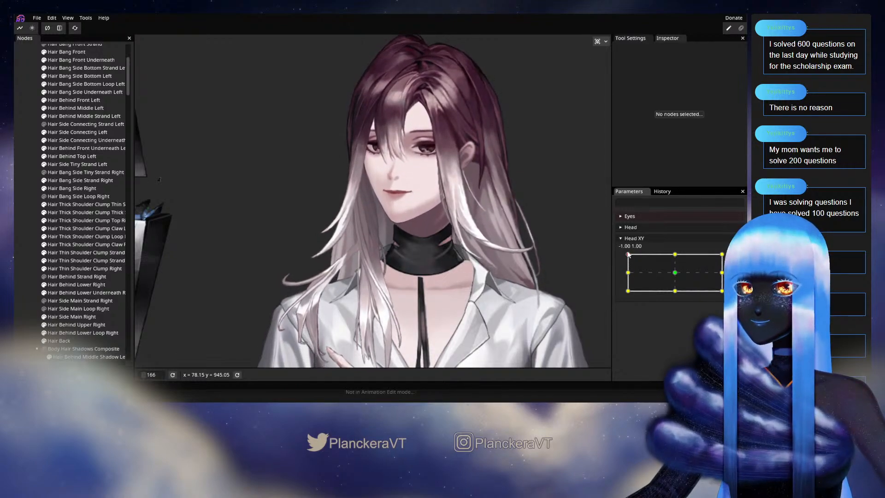
Rearm Head XY at -1.00, 1.00 and adjust Hair Thick Shoulder Clump Top Right's inner vertices beside the chin, leaving the clump deselected
{"action": "left_click", "coordinate": [735, 258]}
{"action": "scroll", "coordinate": [346, 243], "scroll_direction": "up", "scroll_amount": 5}
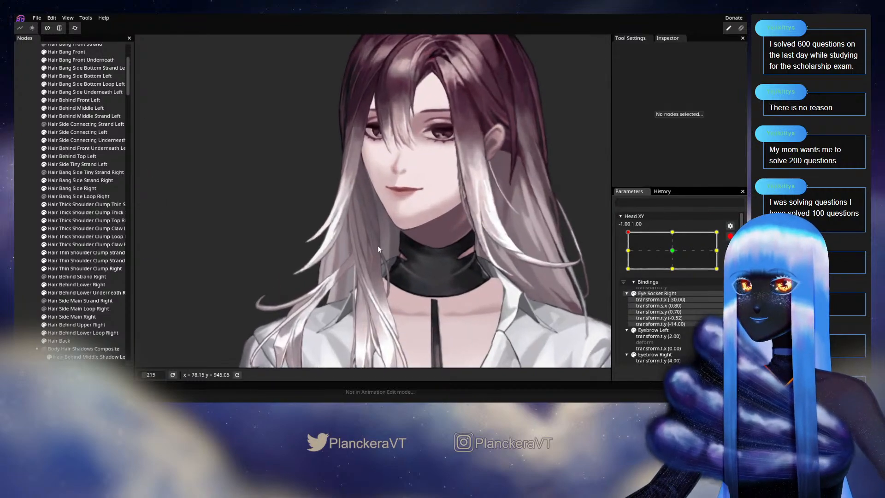
{"action": "scroll", "coordinate": [361, 276], "scroll_direction": "up", "scroll_amount": 10}
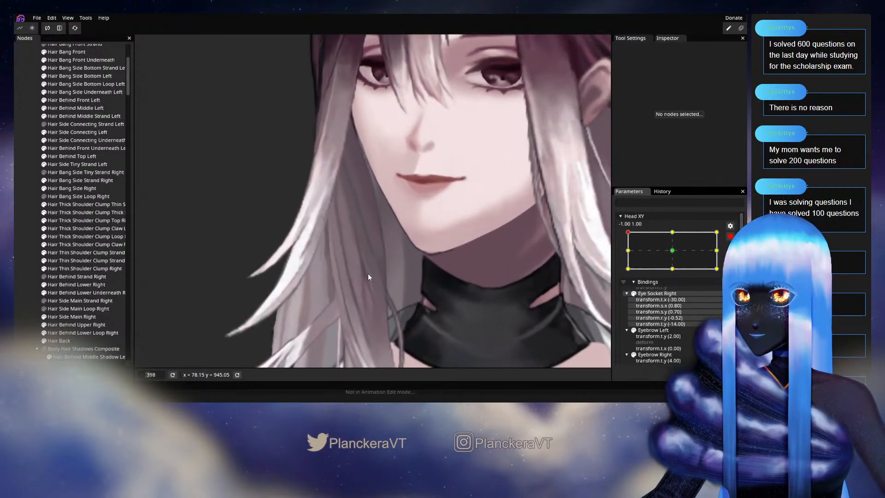
{"action": "scroll", "coordinate": [371, 277], "scroll_direction": "up", "scroll_amount": 2}
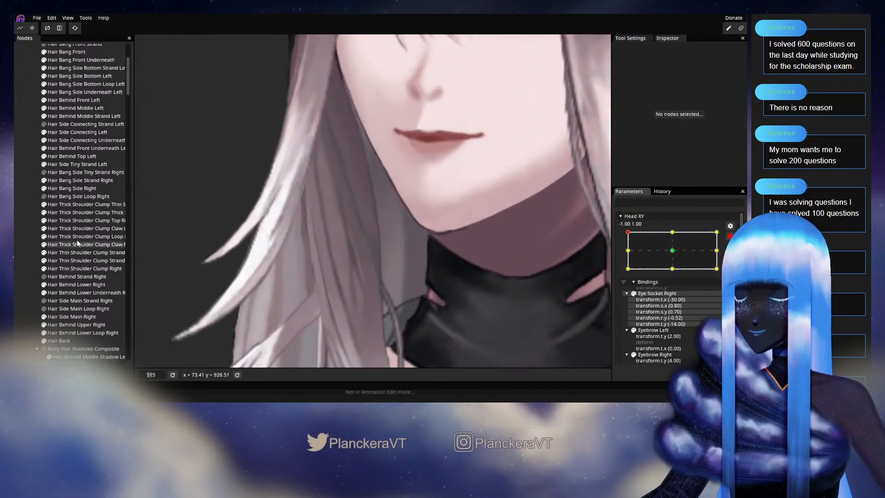
{"action": "left_click", "coordinate": [73, 221]}
{"action": "scroll", "coordinate": [357, 254], "scroll_direction": "up", "scroll_amount": 3}
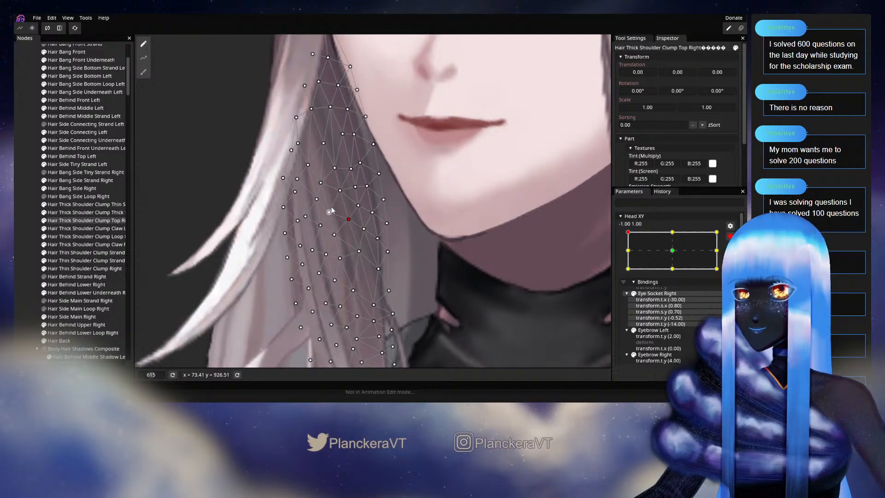
{"action": "left_click", "coordinate": [29, 223]}
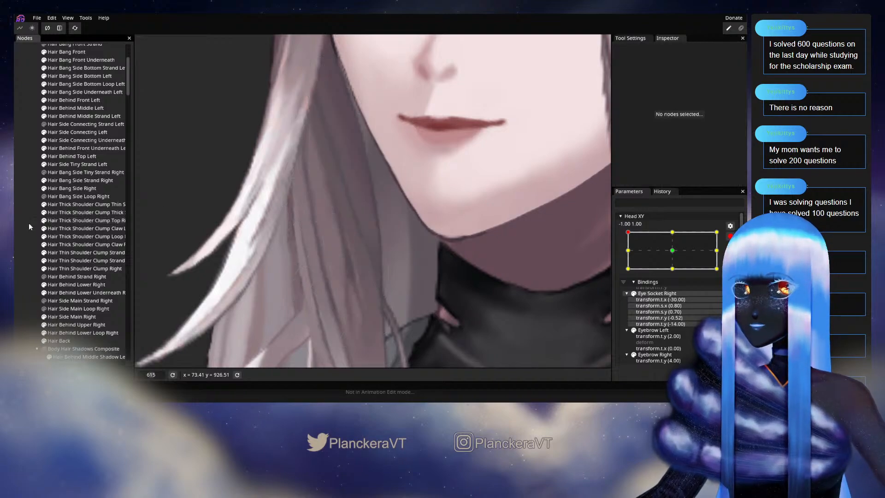
Disarm Head XY and preview the head turn between the -1.00, 1.00 corner and the middle of the -1.00 edge
{"action": "scroll", "coordinate": [494, 284], "scroll_direction": "down", "scroll_amount": 3}
{"action": "scroll", "coordinate": [474, 278], "scroll_direction": "down", "scroll_amount": 5}
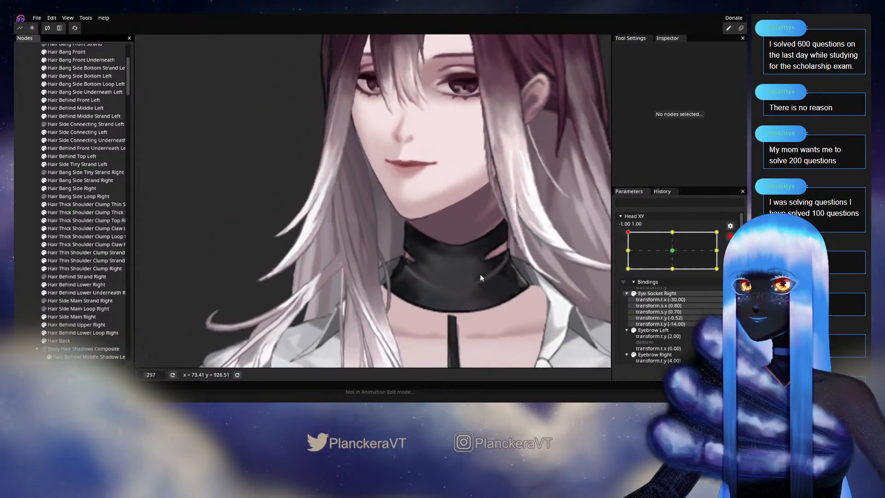
{"action": "scroll", "coordinate": [488, 274], "scroll_direction": "down", "scroll_amount": 2}
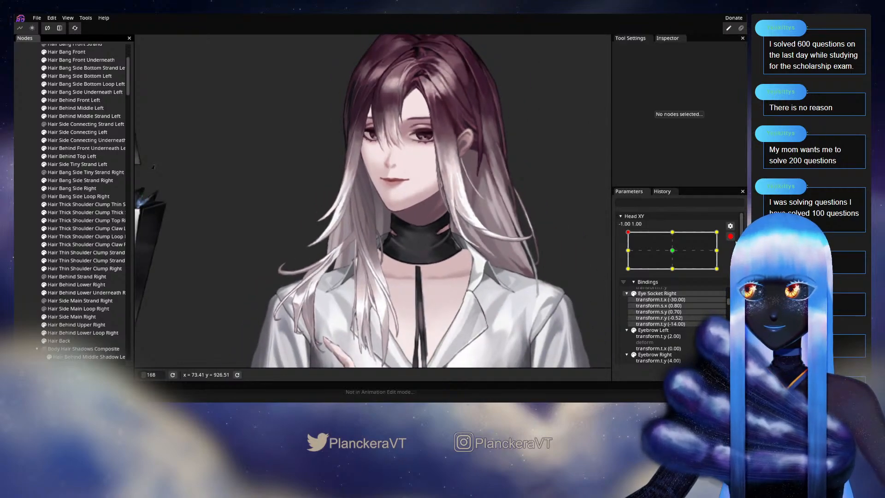
{"action": "left_click", "coordinate": [730, 236]}
{"action": "mouse_move", "coordinate": [628, 255]}
{"action": "left_mouse_down"}
{"action": "mouse_move", "coordinate": [675, 253]}
{"action": "mouse_move", "coordinate": [634, 254]}
{"action": "left_mouse_up"}
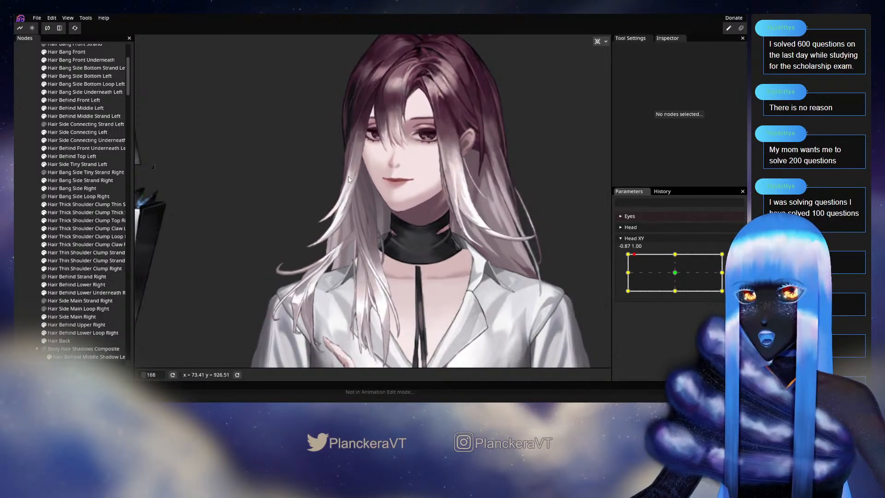
{"action": "mouse_move", "coordinate": [634, 263]}
{"action": "left_mouse_down"}
{"action": "mouse_move", "coordinate": [676, 253]}
{"action": "mouse_move", "coordinate": [630, 252]}
{"action": "mouse_move", "coordinate": [628, 272]}
{"action": "left_mouse_up"}
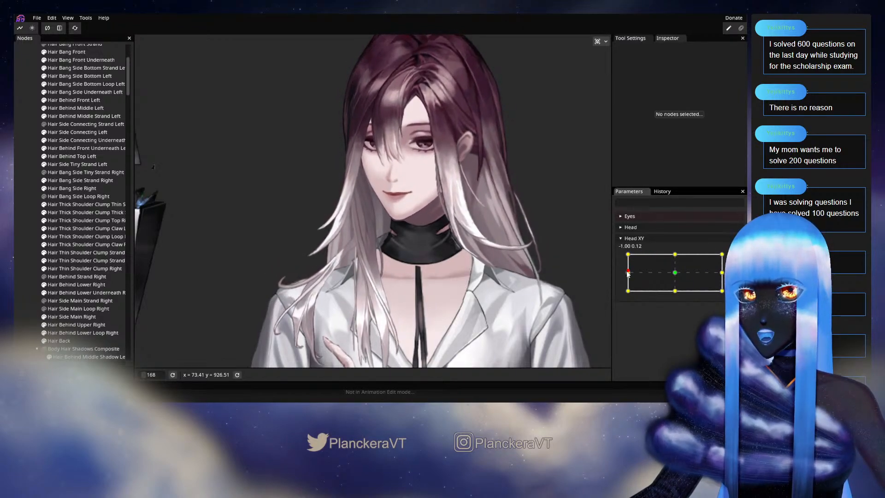
{"action": "mouse_move", "coordinate": [627, 258]}
{"action": "left_mouse_down"}
{"action": "mouse_move", "coordinate": [626, 271]}
{"action": "mouse_move", "coordinate": [627, 256]}
{"action": "mouse_move", "coordinate": [669, 255]}
{"action": "mouse_move", "coordinate": [623, 263]}
{"action": "mouse_move", "coordinate": [673, 278]}
{"action": "mouse_move", "coordinate": [626, 253]}
{"action": "mouse_move", "coordinate": [633, 248]}
{"action": "mouse_move", "coordinate": [628, 275]}
{"action": "mouse_move", "coordinate": [627, 254]}
{"action": "mouse_move", "coordinate": [655, 253]}
{"action": "mouse_move", "coordinate": [634, 253]}
{"action": "mouse_move", "coordinate": [621, 275]}
{"action": "mouse_move", "coordinate": [625, 253]}
{"action": "left_mouse_up"}
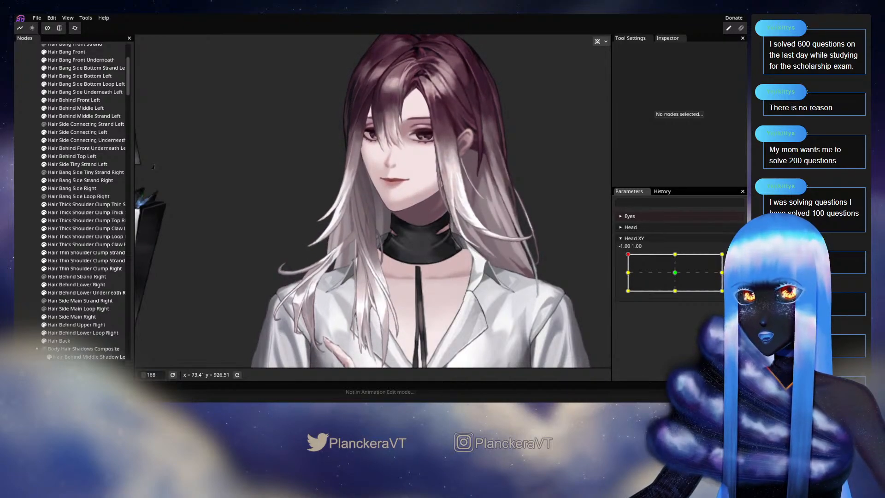
{"action": "scroll", "coordinate": [373, 238], "scroll_direction": "up", "scroll_amount": 8}
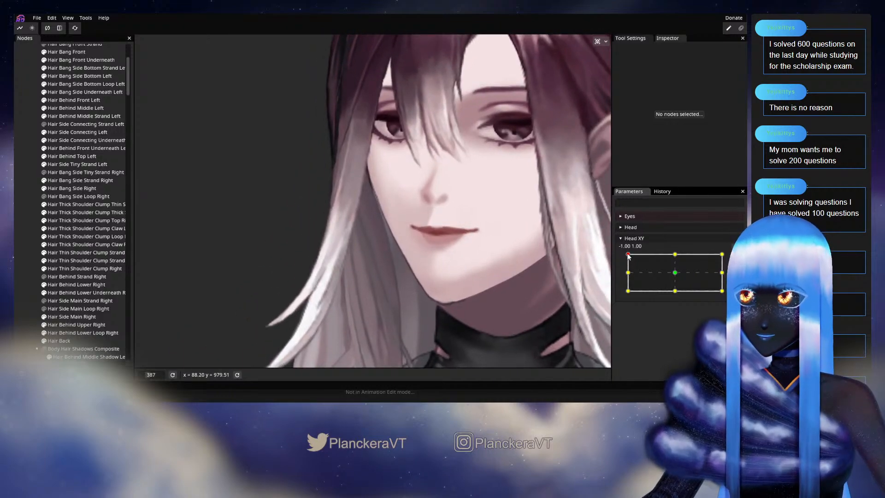
{"action": "mouse_move", "coordinate": [627, 254]}
{"action": "left_mouse_down"}
{"action": "mouse_move", "coordinate": [661, 254]}
{"action": "mouse_move", "coordinate": [634, 255]}
{"action": "mouse_move", "coordinate": [618, 279]}
{"action": "mouse_move", "coordinate": [613, 248]}
{"action": "left_mouse_up"}
Rearm Head XY and nudge Hair Thick Shoulder Clump Top Right's inner vertices from nose to chin level slightly toward the face, leaving it deselected
{"action": "scroll", "coordinate": [693, 265], "scroll_direction": "down", "scroll_amount": 2}
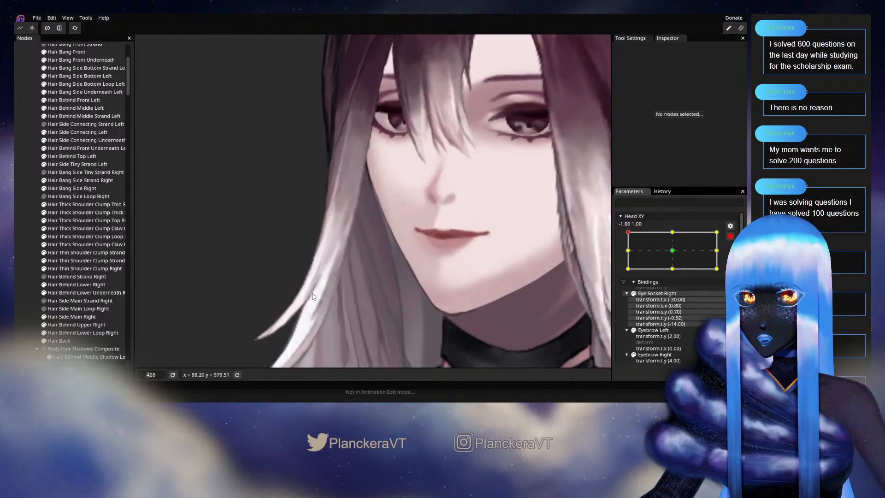
{"action": "scroll", "coordinate": [341, 288], "scroll_direction": "up", "scroll_amount": 3}
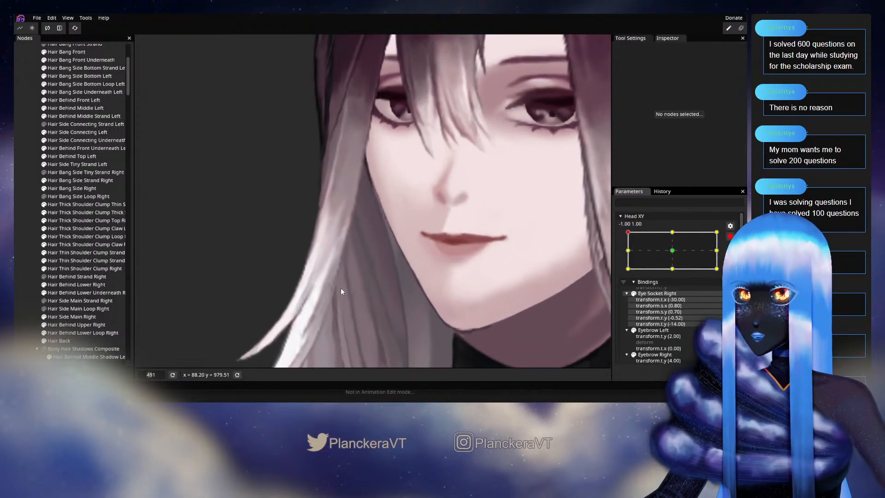
{"action": "left_click", "coordinate": [85, 221]}
{"action": "scroll", "coordinate": [386, 256], "scroll_direction": "up", "scroll_amount": 1}
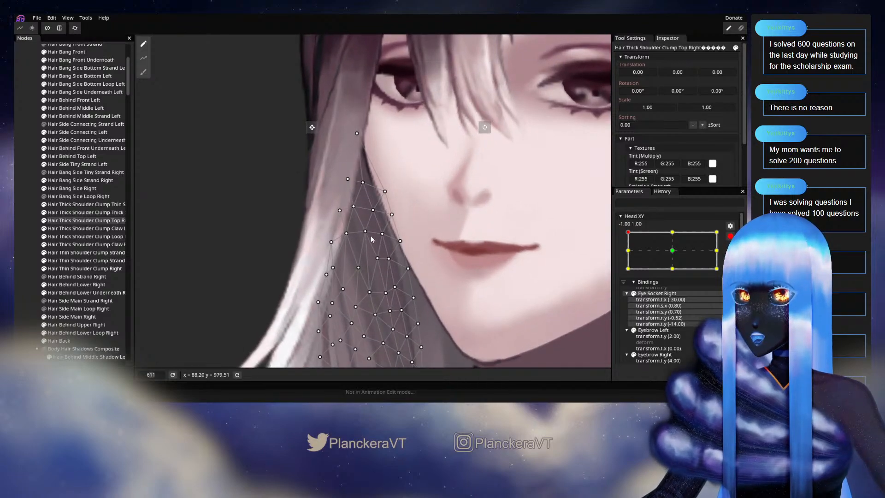
{"action": "scroll", "coordinate": [367, 237], "scroll_direction": "down", "scroll_amount": 2}
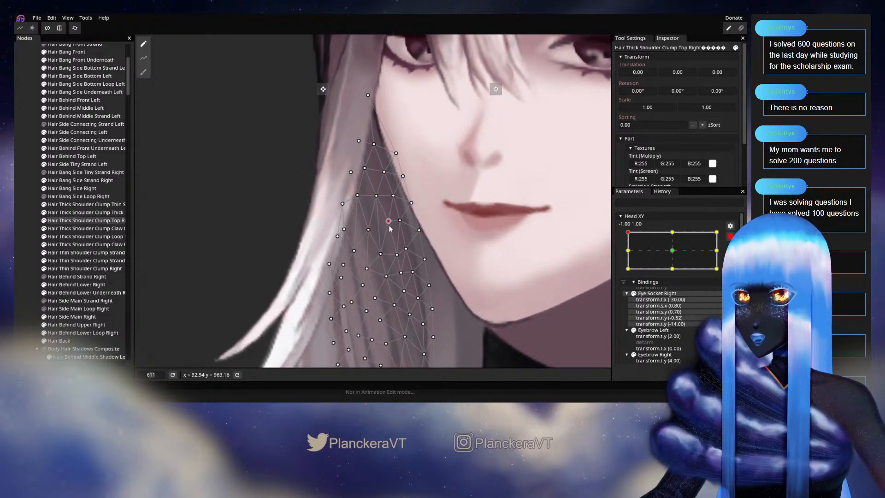
{"action": "left_click", "coordinate": [381, 254]}
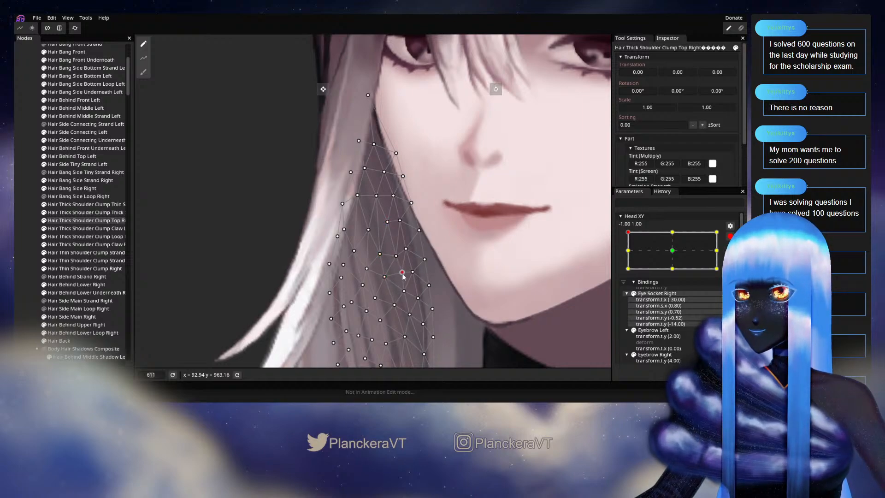
{"action": "scroll", "coordinate": [404, 275], "scroll_direction": "down", "scroll_amount": 1}
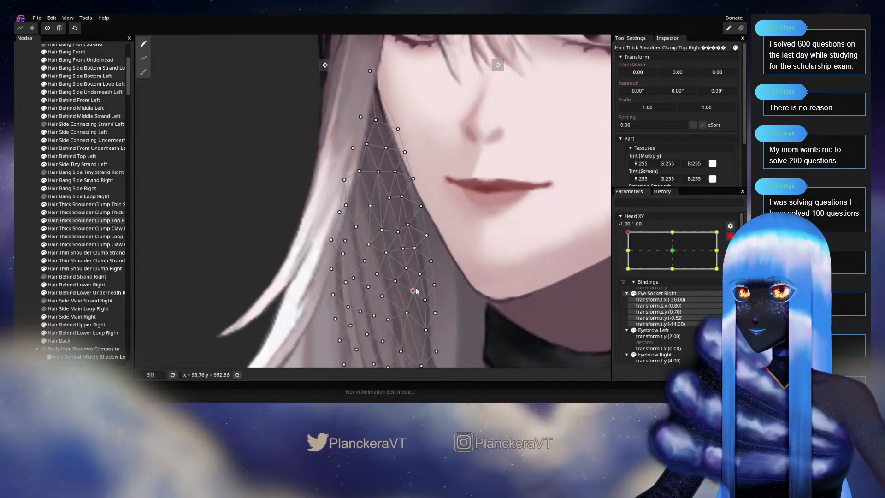
{"action": "scroll", "coordinate": [377, 258], "scroll_direction": "up", "scroll_amount": 1}
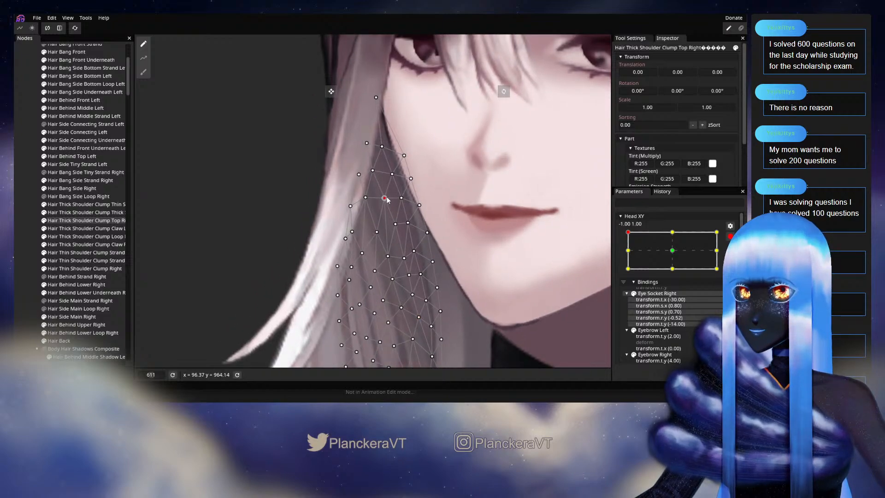
{"action": "left_click_drag", "start_coordinate": [387, 199], "coordinate": [389, 200]}
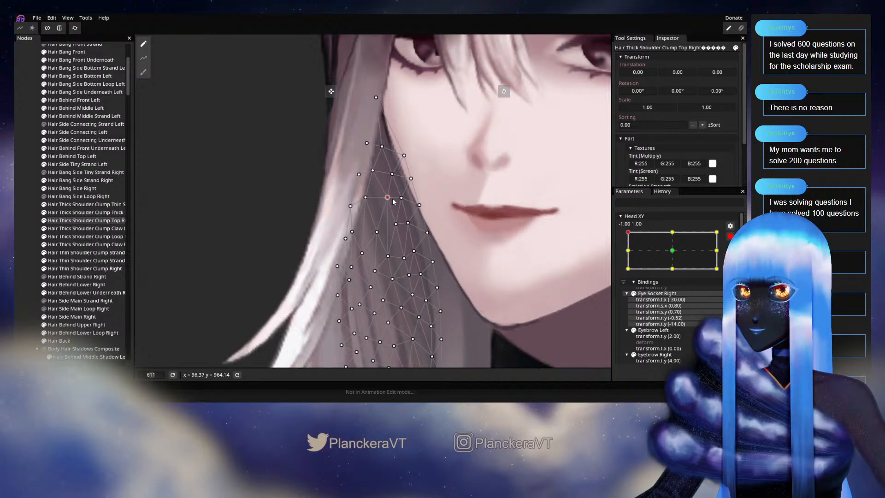
{"action": "left_click_drag", "start_coordinate": [377, 174], "coordinate": [381, 174]}
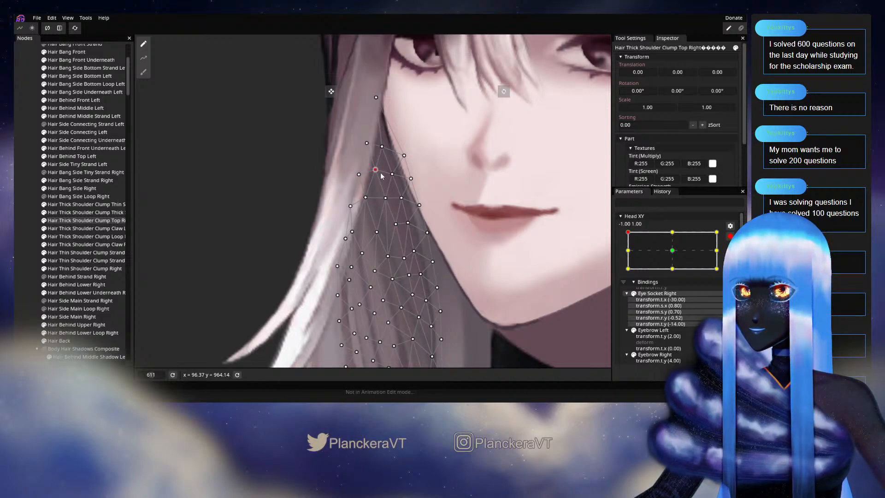
{"action": "left_click", "coordinate": [126, 253]}
Disarm Head XY and check the reshaped shoulder clump in the head turn near the -1.00, 1.00 corner
{"action": "scroll", "coordinate": [437, 263], "scroll_direction": "down", "scroll_amount": 5}
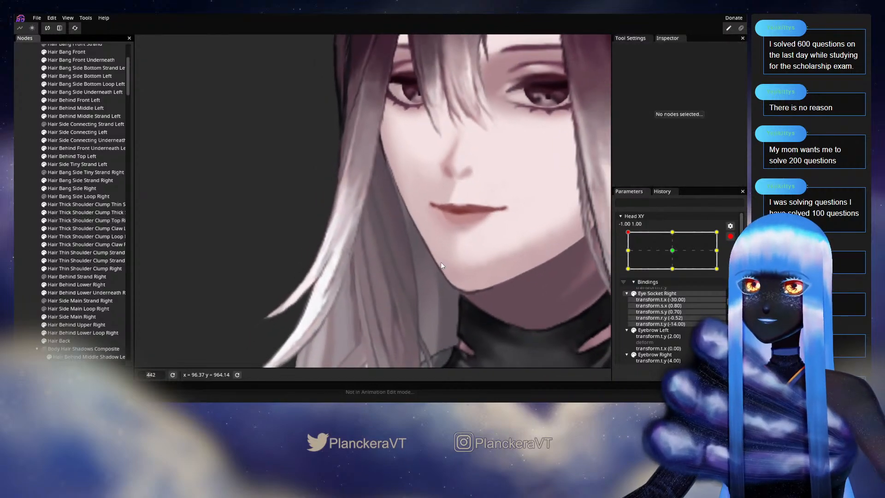
{"action": "scroll", "coordinate": [445, 262], "scroll_direction": "down", "scroll_amount": 5}
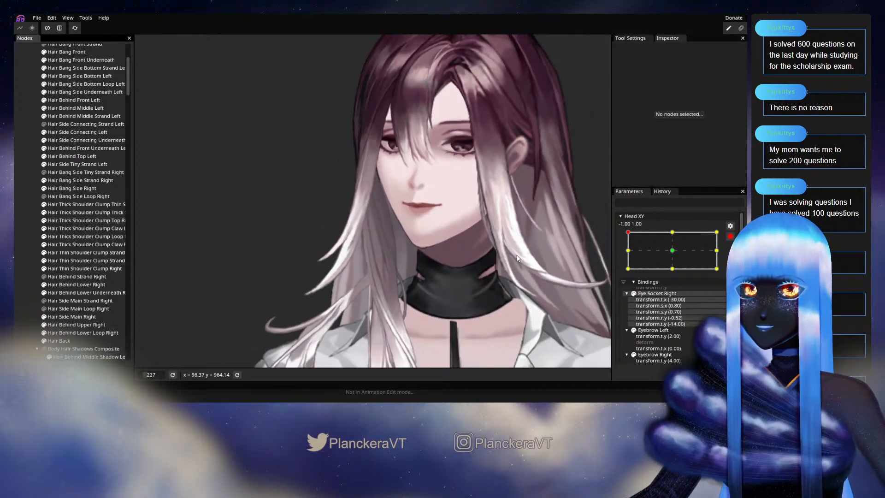
{"action": "scroll", "coordinate": [516, 260], "scroll_direction": "down", "scroll_amount": 3}
{"action": "scroll", "coordinate": [690, 252], "scroll_direction": "up", "scroll_amount": 3}
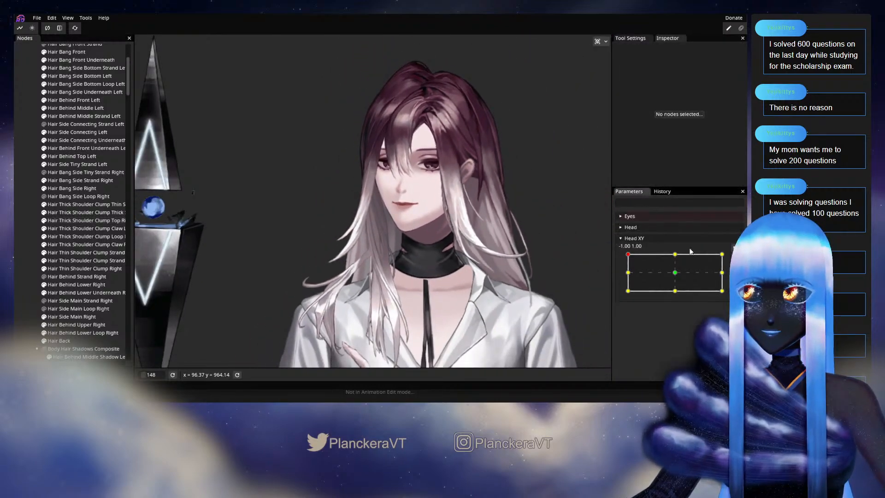
{"action": "mouse_move", "coordinate": [627, 253]}
{"action": "left_mouse_down"}
{"action": "mouse_move", "coordinate": [628, 275]}
{"action": "mouse_move", "coordinate": [628, 254]}
{"action": "left_mouse_up"}
{"action": "scroll", "coordinate": [677, 258], "scroll_direction": "down", "scroll_amount": 2}
Rearm Head XY and fine-tune the same clump's inner vertices between mouth and jaw level, leaving it deselected
{"action": "scroll", "coordinate": [389, 239], "scroll_direction": "up", "scroll_amount": 4}
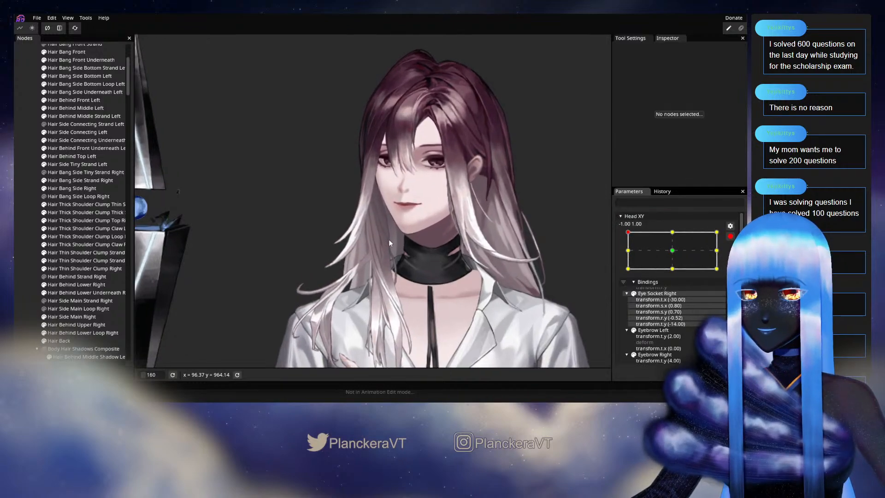
{"action": "scroll", "coordinate": [390, 241], "scroll_direction": "up", "scroll_amount": 5}
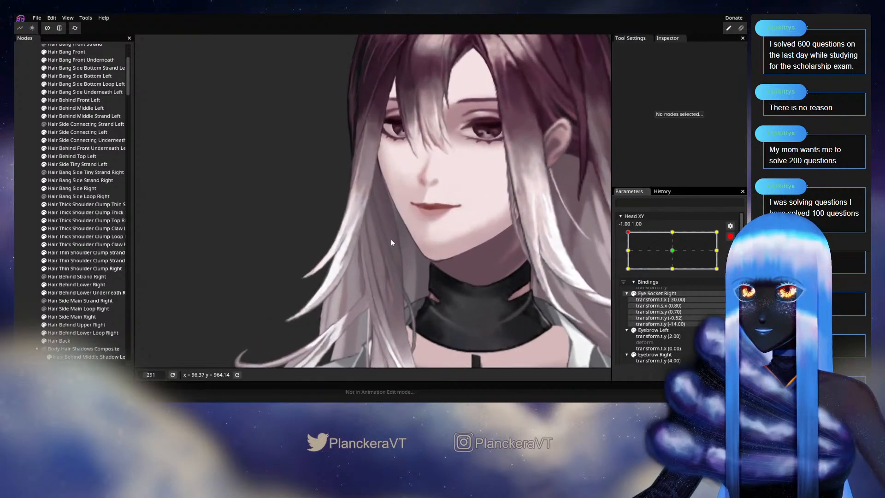
{"action": "scroll", "coordinate": [391, 238], "scroll_direction": "up", "scroll_amount": 5}
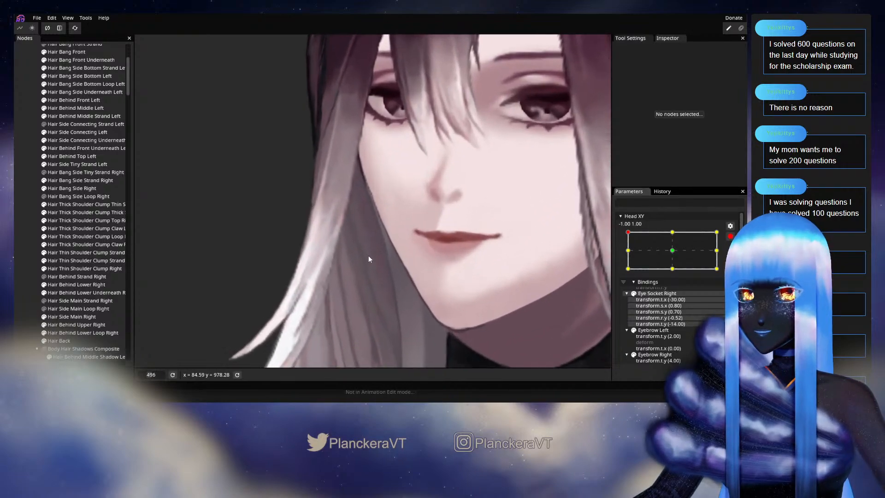
{"action": "left_click", "coordinate": [89, 220]}
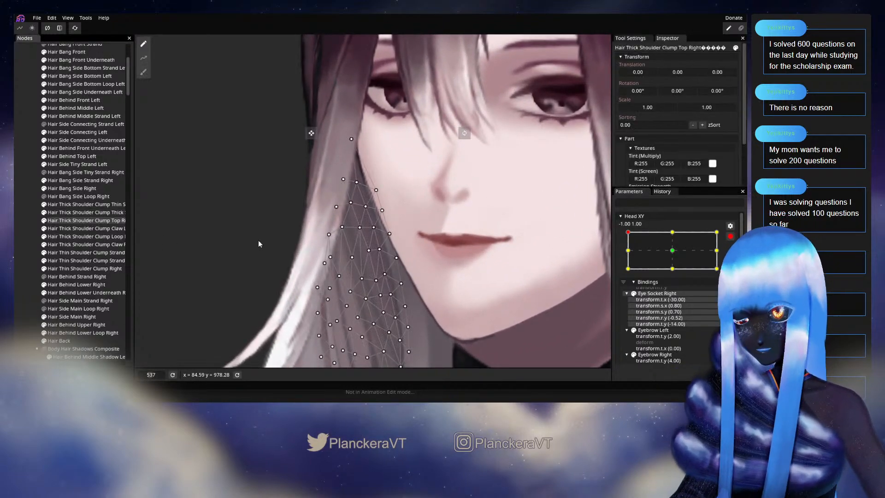
{"action": "scroll", "coordinate": [346, 246], "scroll_direction": "up", "scroll_amount": 1}
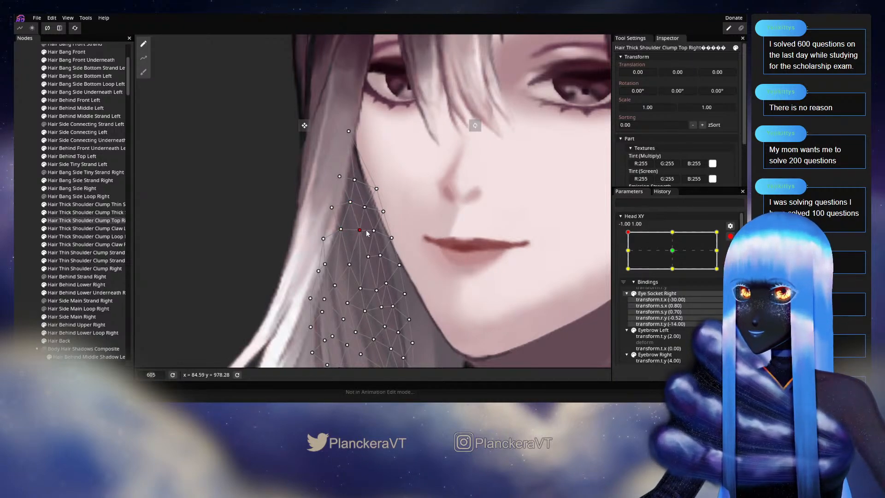
{"action": "left_click_drag", "start_coordinate": [373, 262], "coordinate": [375, 260]}
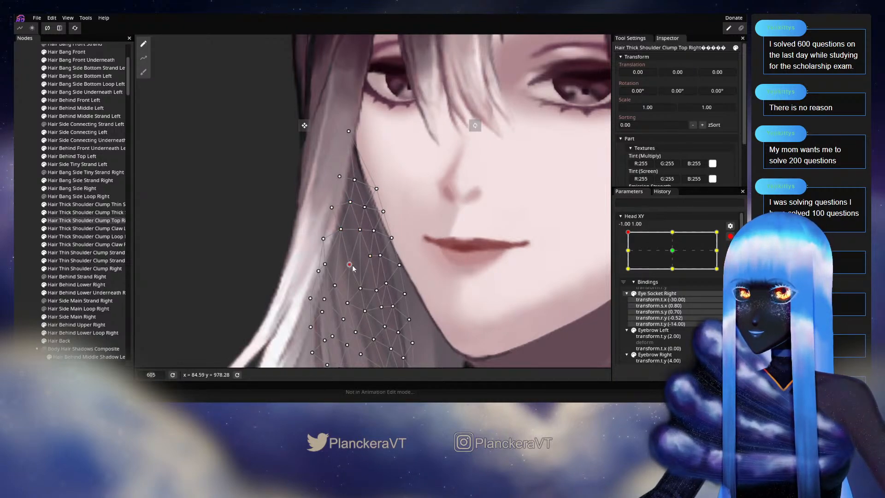
{"action": "scroll", "coordinate": [362, 253], "scroll_direction": "down", "scroll_amount": 2}
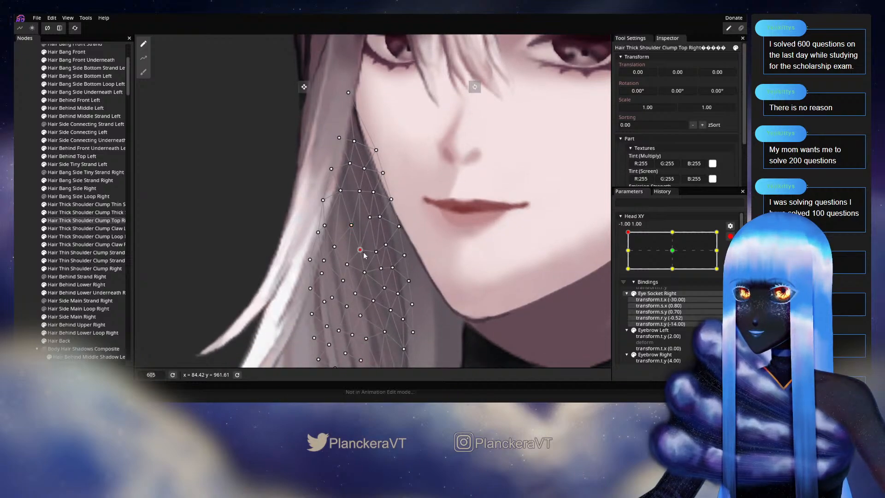
{"action": "left_click_drag", "start_coordinate": [364, 254], "coordinate": [367, 254]}
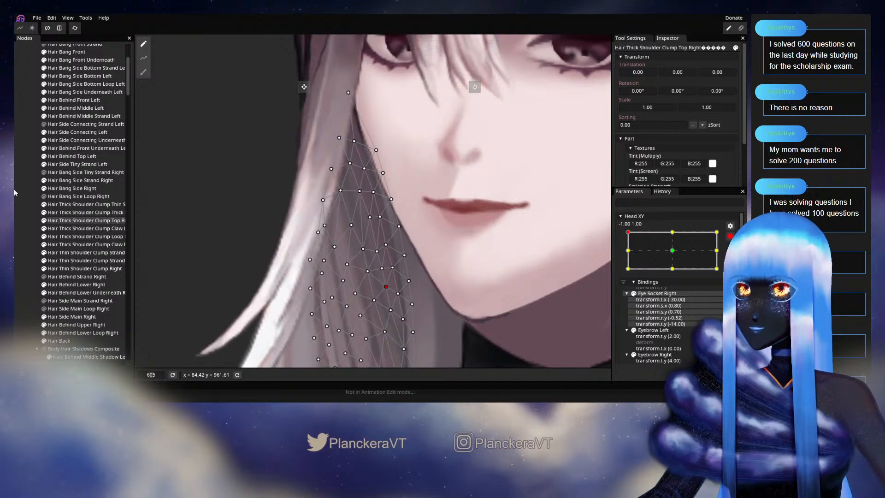
{"action": "left_click", "coordinate": [28, 198]}
Disarm Head XY, preview the turn around -1.00, 1.00 with the whole head in view, and show the start of the node hierarchy
{"action": "scroll", "coordinate": [505, 263], "scroll_direction": "down", "scroll_amount": 3}
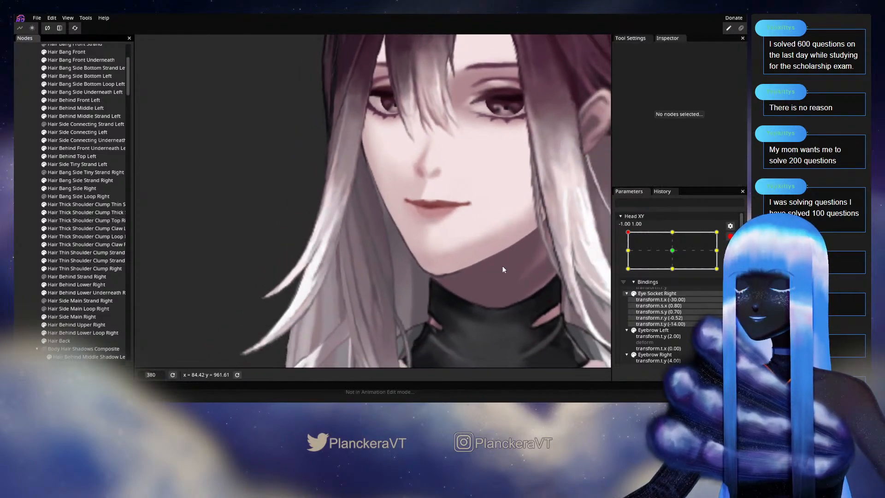
{"action": "scroll", "coordinate": [504, 264], "scroll_direction": "down", "scroll_amount": 4}
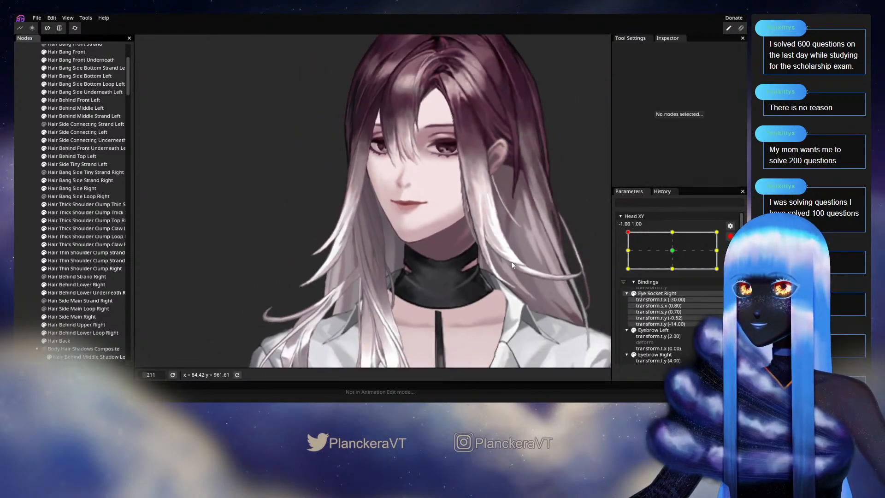
{"action": "scroll", "coordinate": [511, 262], "scroll_direction": "down", "scroll_amount": 2}
{"action": "left_click_drag", "start_coordinate": [512, 262], "coordinate": [501, 273]}
{"action": "left_click", "coordinate": [730, 236]}
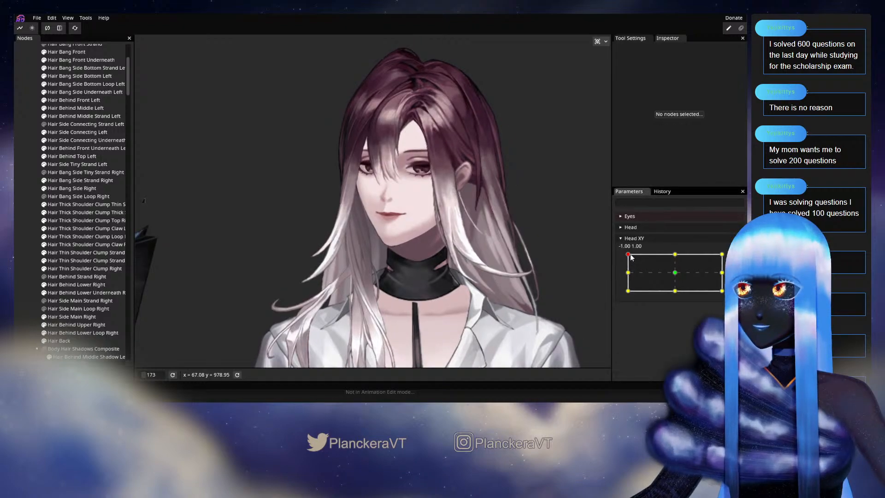
{"action": "mouse_move", "coordinate": [628, 254]}
{"action": "left_mouse_down"}
{"action": "mouse_move", "coordinate": [628, 272]}
{"action": "mouse_move", "coordinate": [628, 258]}
{"action": "mouse_move", "coordinate": [653, 257]}
{"action": "mouse_move", "coordinate": [624, 251]}
{"action": "left_mouse_up"}
{"action": "left_click_drag", "start_coordinate": [315, 174], "coordinate": [278, 231]}
{"action": "scroll", "coordinate": [48, 180], "scroll_direction": "up", "scroll_amount": 3}
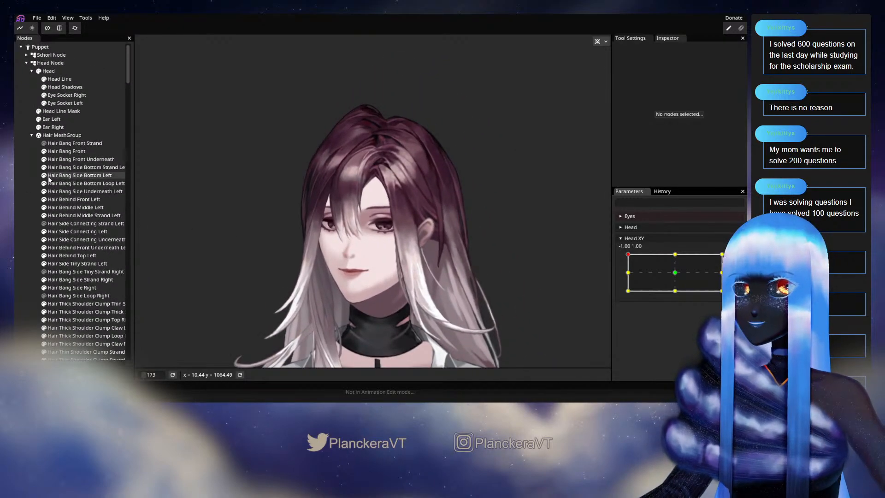
Examine the front bangs and crown hair in the head turn around the -1.00, 1.00 corner of Head XY
{"action": "scroll", "coordinate": [384, 228], "scroll_direction": "up", "scroll_amount": 4}
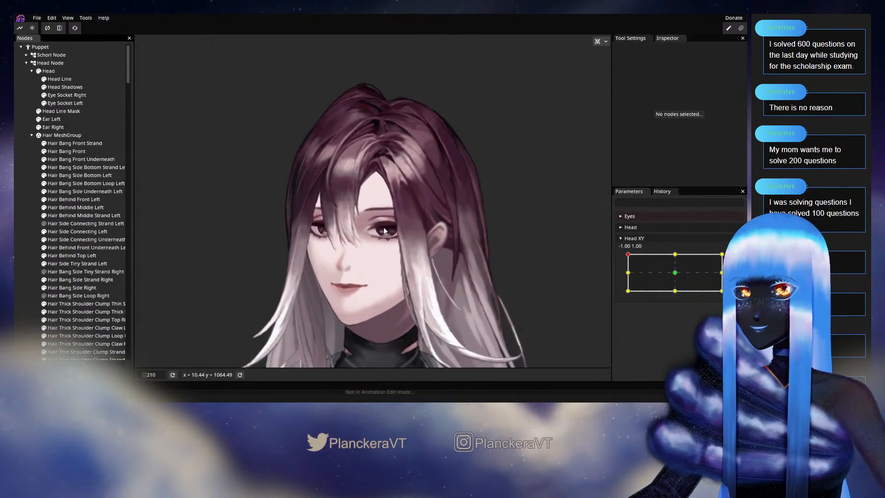
{"action": "scroll", "coordinate": [384, 224], "scroll_direction": "up", "scroll_amount": 2}
{"action": "left_click_drag", "start_coordinate": [425, 176], "coordinate": [437, 274]}
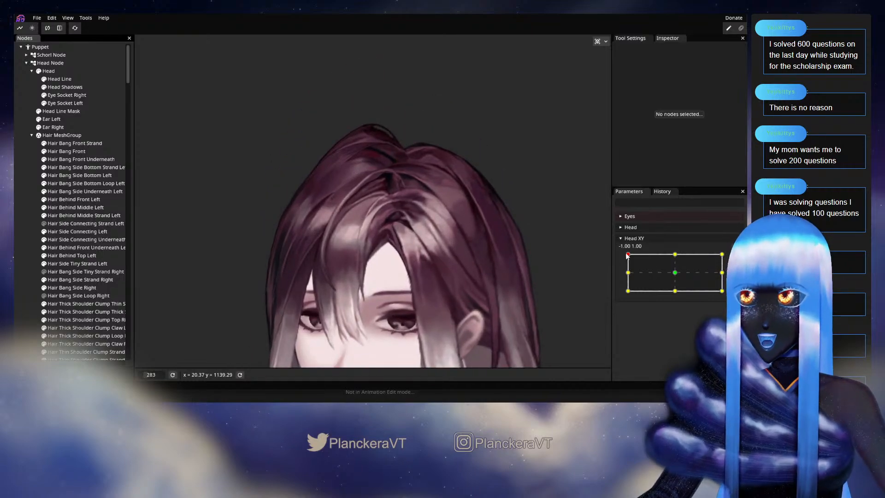
{"action": "mouse_move", "coordinate": [627, 253]}
{"action": "left_mouse_down"}
{"action": "mouse_move", "coordinate": [627, 273]}
{"action": "mouse_move", "coordinate": [629, 253]}
{"action": "mouse_move", "coordinate": [676, 254]}
{"action": "mouse_move", "coordinate": [628, 254]}
{"action": "left_mouse_up"}
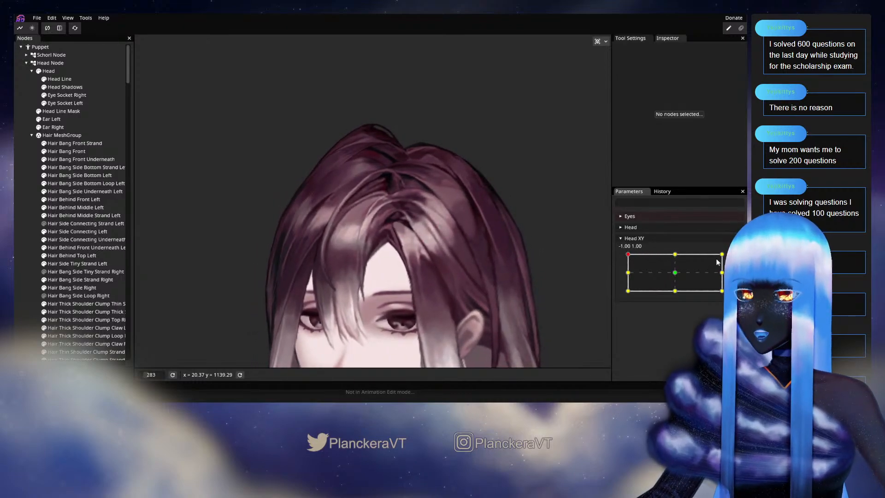
Arm Head XY at -1.00, 1.00 and shift Hair Bang Front Strand's vertices near the parting slightly downward with the size 20 Circle Brush
{"action": "left_click", "coordinate": [735, 258]}
{"action": "scroll", "coordinate": [433, 221], "scroll_direction": "up", "scroll_amount": 3}
{"action": "left_click_drag", "start_coordinate": [388, 197], "coordinate": [364, 262]}
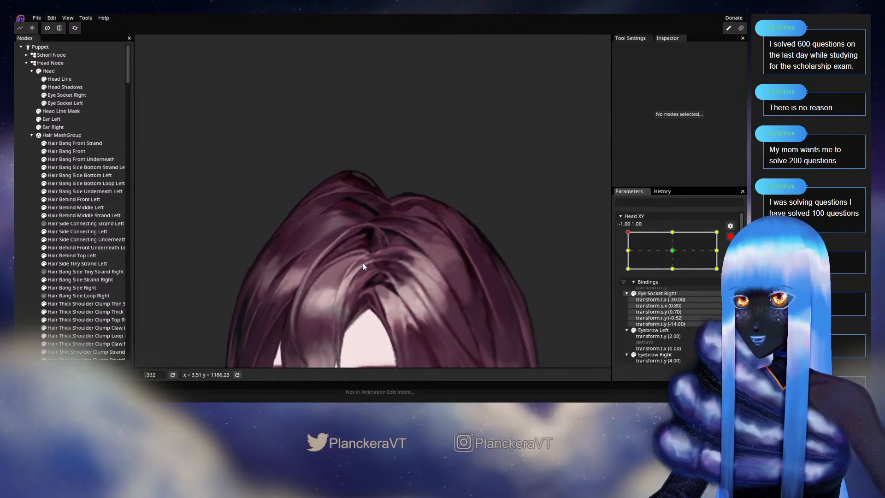
{"action": "scroll", "coordinate": [363, 263], "scroll_direction": "up", "scroll_amount": 2}
{"action": "left_click", "coordinate": [75, 143]}
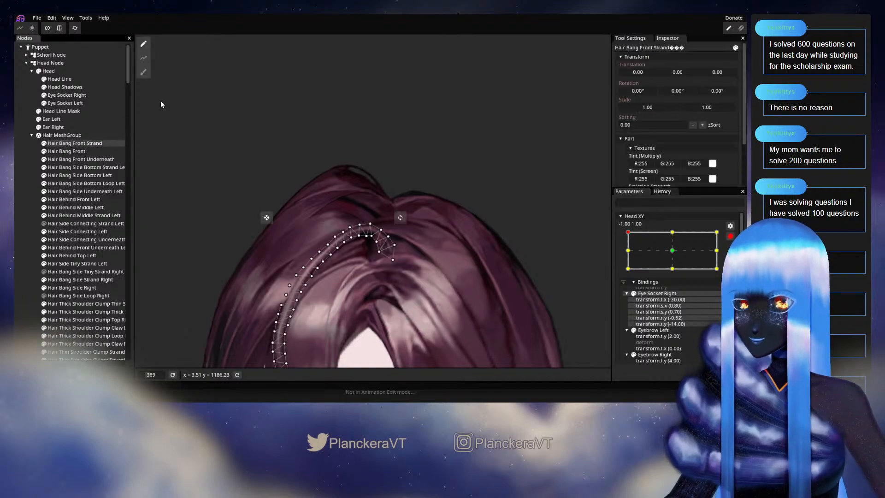
{"action": "left_click", "coordinate": [143, 72]}
{"action": "scroll", "coordinate": [377, 165], "scroll_direction": "up", "scroll_amount": 1}
{"action": "left_click_drag", "start_coordinate": [383, 170], "coordinate": [413, 129]}
{"action": "scroll", "coordinate": [395, 171], "scroll_direction": "up", "scroll_amount": 1}
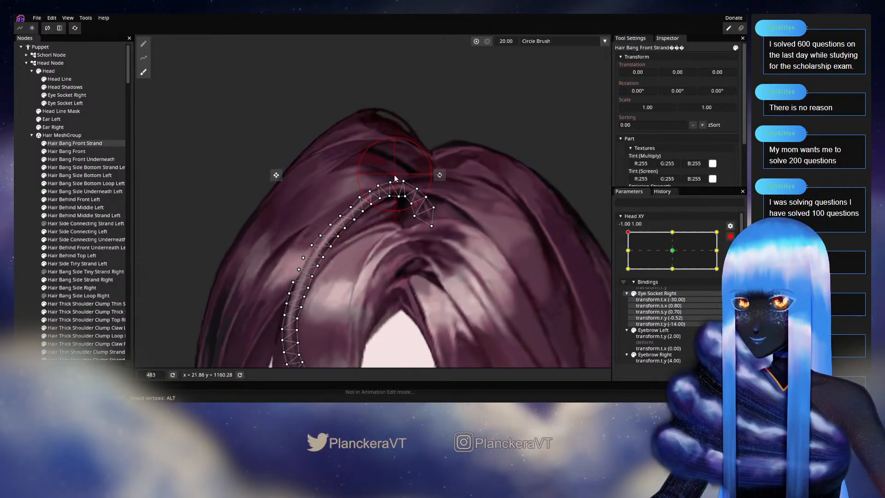
{"action": "left_click_drag", "start_coordinate": [392, 187], "coordinate": [390, 193]}
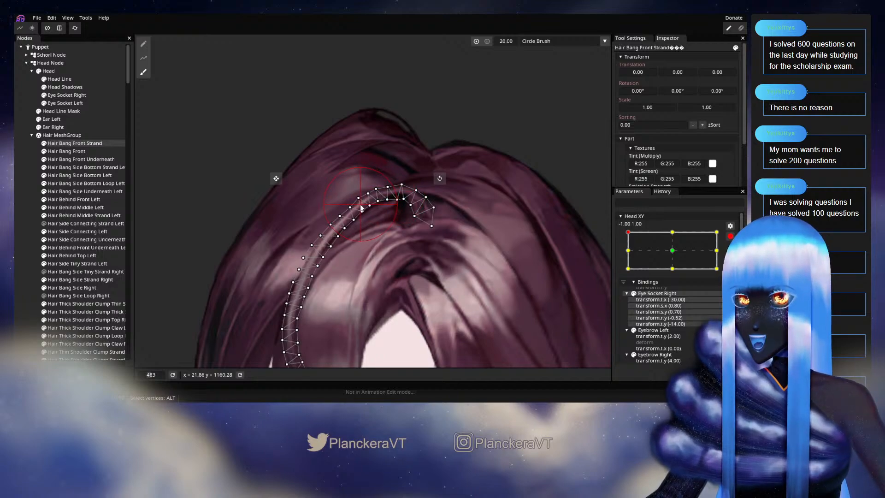
Adjust individual inner-edge vertices of Hair Bang Front Strand around its curved root at the parting
{"action": "left_click", "coordinate": [143, 44]}
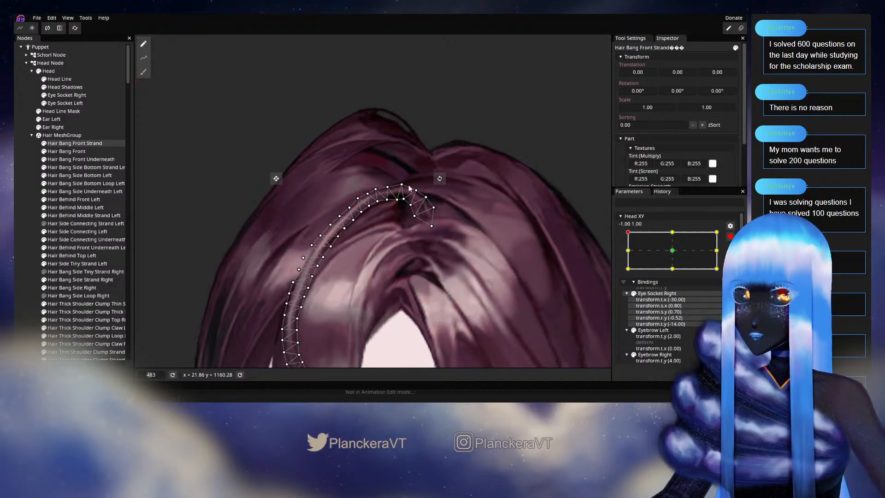
{"action": "scroll", "coordinate": [375, 224], "scroll_direction": "up", "scroll_amount": 3}
{"action": "scroll", "coordinate": [375, 224], "scroll_direction": "up", "scroll_amount": 2}
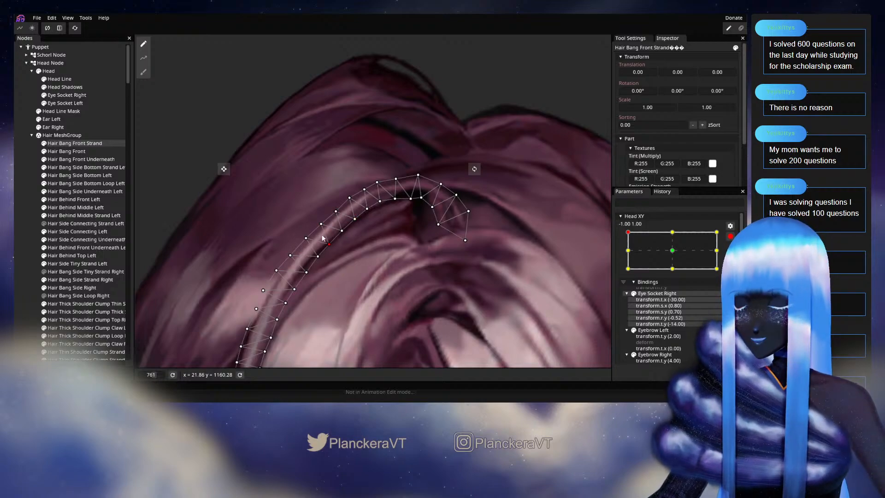
{"action": "left_click_drag", "start_coordinate": [389, 224], "coordinate": [356, 239]}
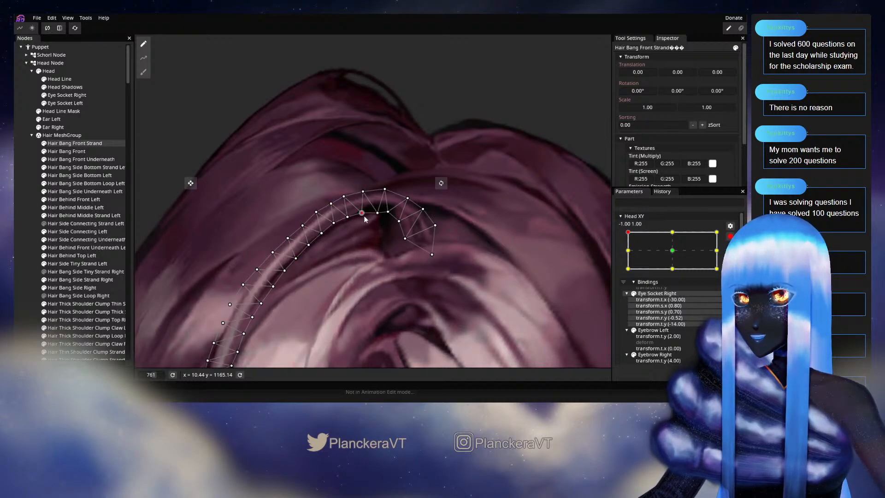
{"action": "left_click_drag", "start_coordinate": [386, 225], "coordinate": [391, 225]}
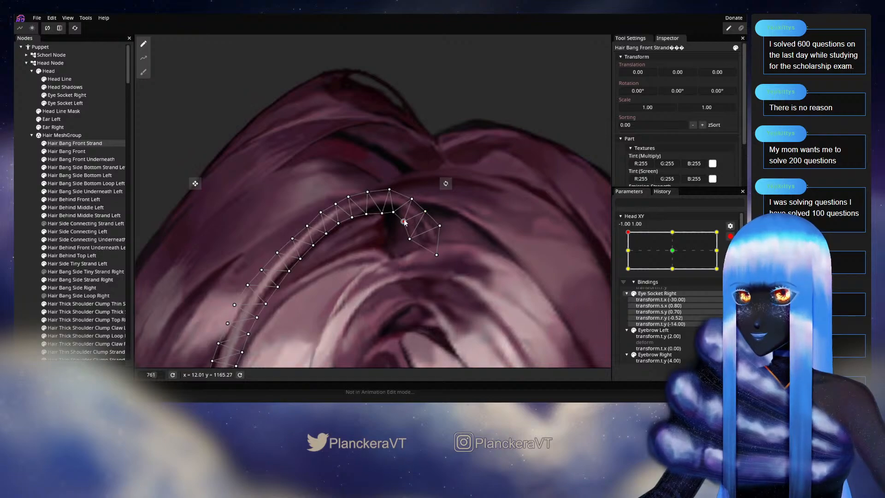
{"action": "left_click_drag", "start_coordinate": [383, 226], "coordinate": [409, 200]}
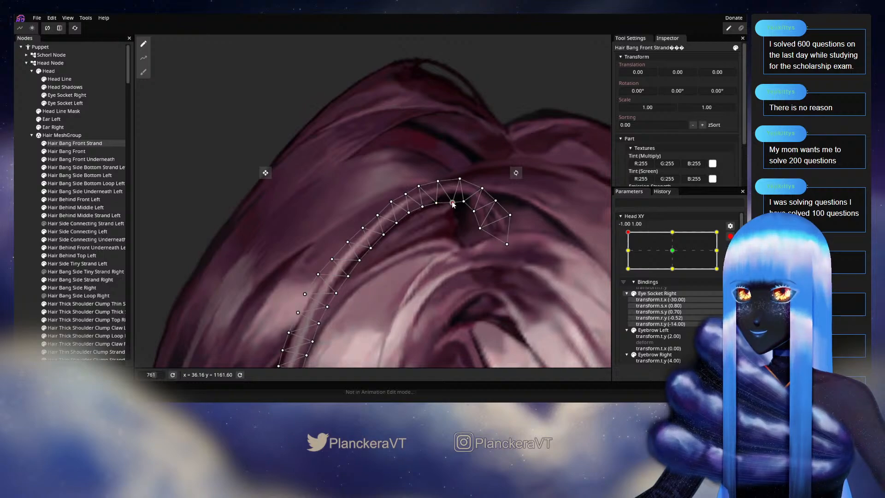
Even out the strand's inner-edge vertices along the arc below the root, leaving it deselected
{"action": "left_click_drag", "start_coordinate": [423, 222], "coordinate": [444, 208]}
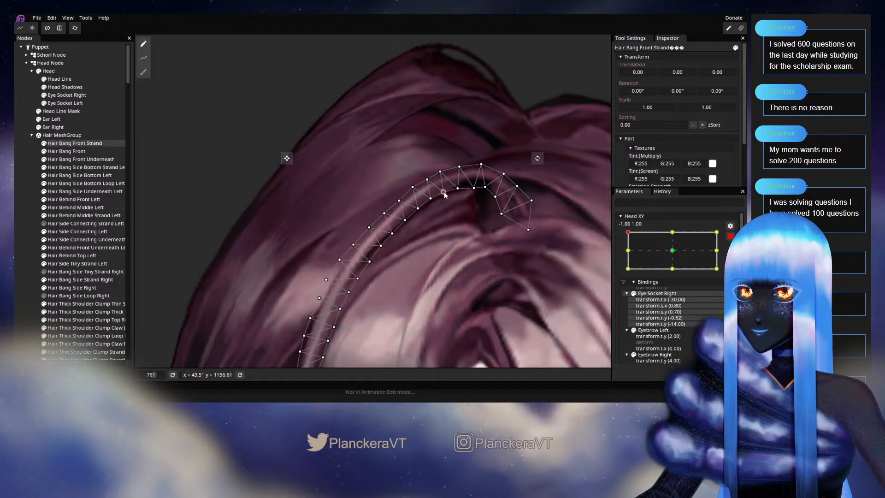
{"action": "left_click_drag", "start_coordinate": [445, 194], "coordinate": [464, 194]}
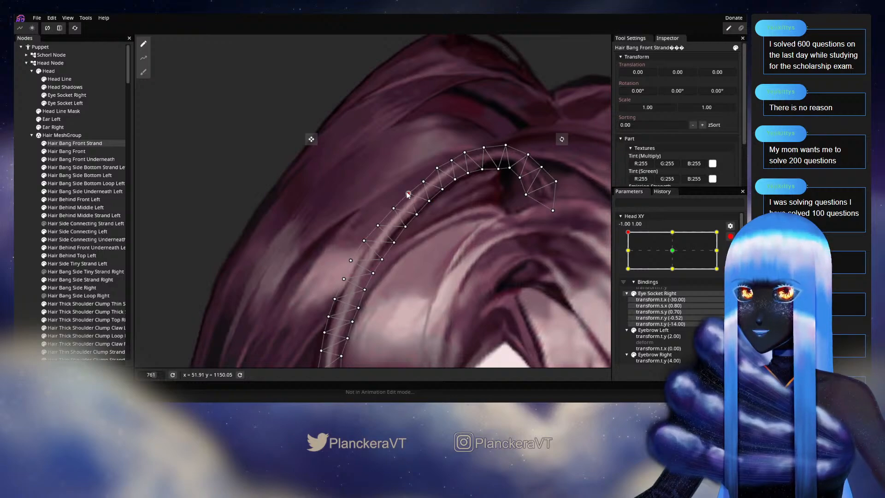
{"action": "left_click_drag", "start_coordinate": [421, 209], "coordinate": [430, 199]}
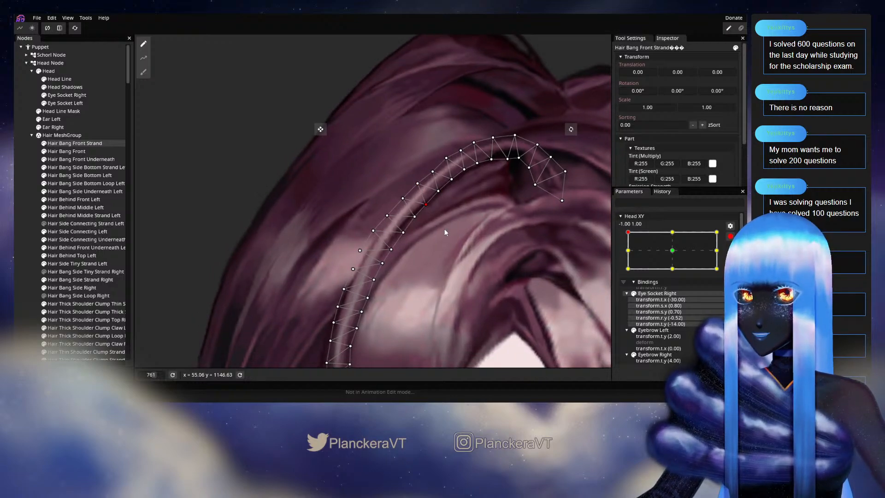
{"action": "left_click_drag", "start_coordinate": [445, 229], "coordinate": [452, 208]}
{"action": "scroll", "coordinate": [441, 236], "scroll_direction": "down", "scroll_amount": 3}
{"action": "left_click", "coordinate": [426, 255]}
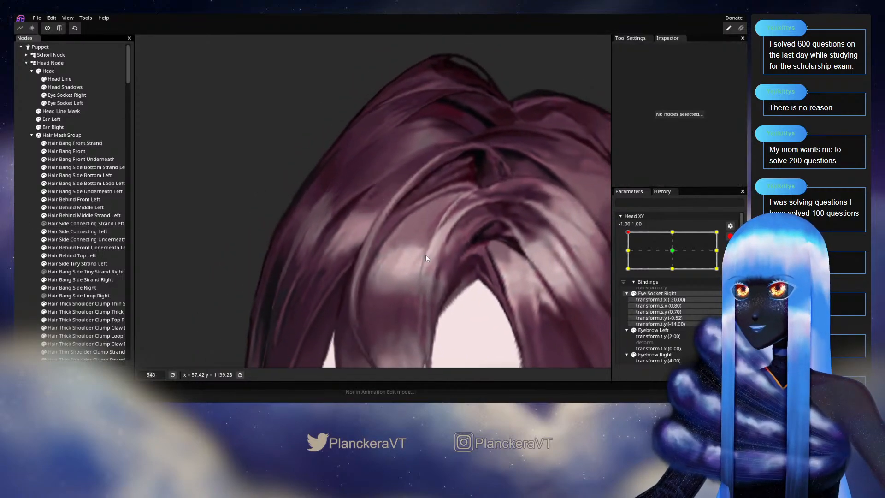
Disarm Head XY, preview the turn around -1.00, 1.00, and examine the Hair Bang Front Strand mesh against the bangs
{"action": "scroll", "coordinate": [471, 242], "scroll_direction": "down", "scroll_amount": 5}
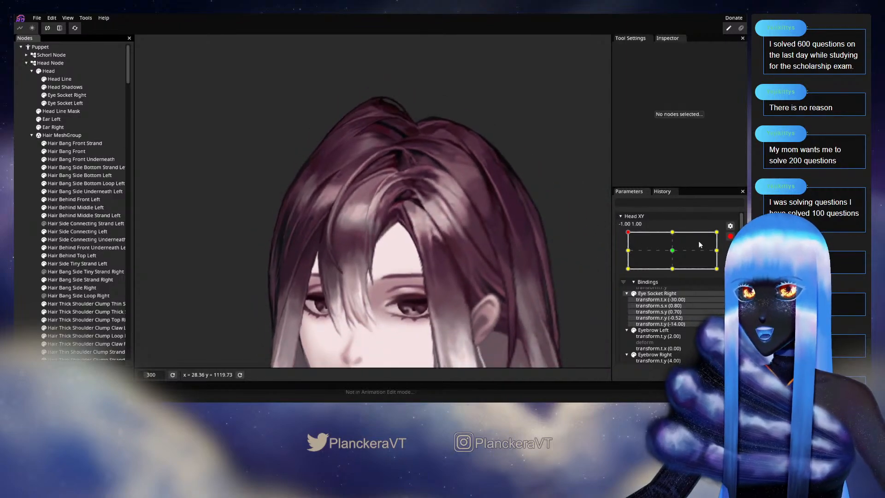
{"action": "left_click", "coordinate": [730, 236]}
{"action": "left_click_drag", "start_coordinate": [627, 255], "coordinate": [385, 243]}
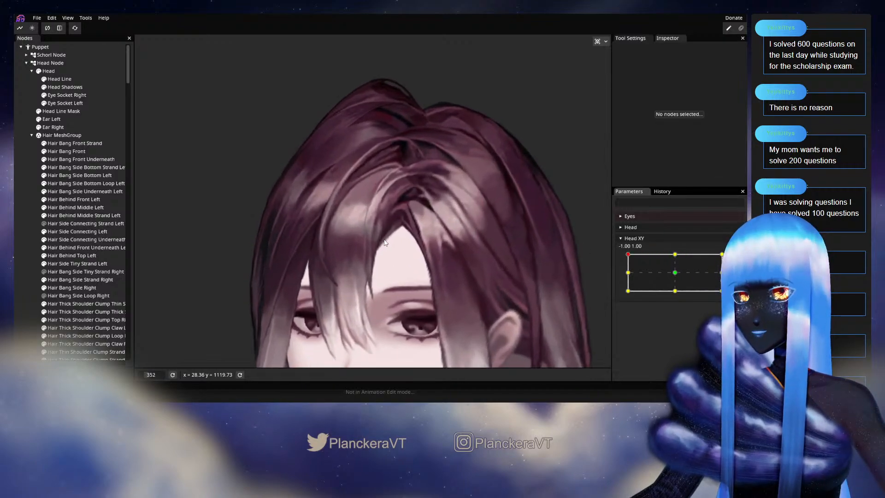
{"action": "left_click", "coordinate": [93, 152]}
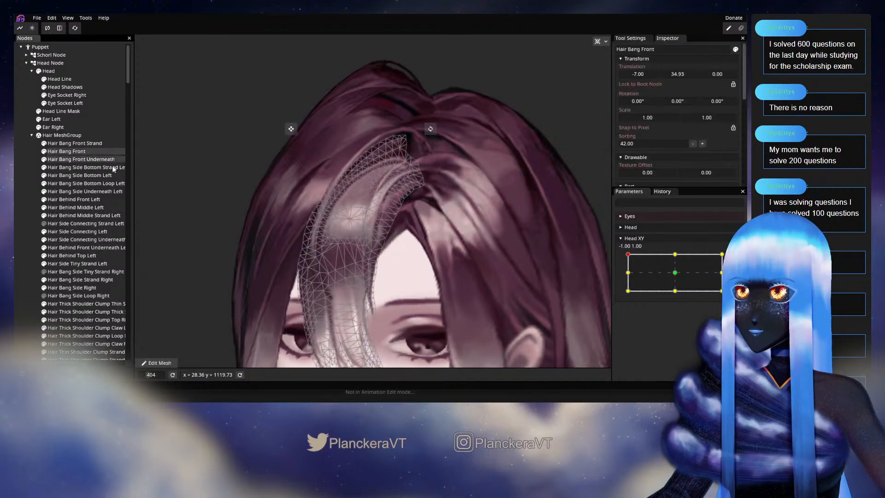
{"action": "left_click", "coordinate": [76, 143]}
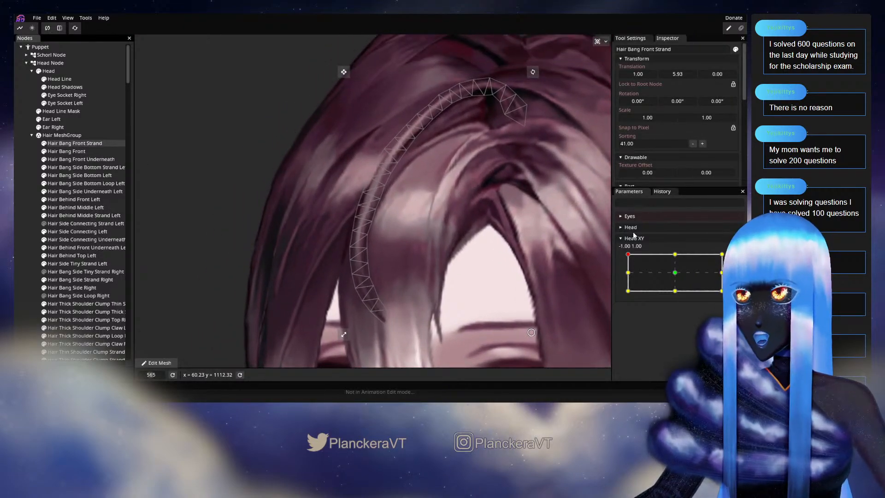
{"action": "mouse_move", "coordinate": [628, 255]}
{"action": "left_mouse_down"}
{"action": "mouse_move", "coordinate": [674, 255]}
{"action": "mouse_move", "coordinate": [613, 275]}
{"action": "mouse_move", "coordinate": [613, 253]}
{"action": "mouse_move", "coordinate": [654, 258]}
{"action": "mouse_move", "coordinate": [622, 257]}
{"action": "mouse_move", "coordinate": [629, 272]}
{"action": "mouse_move", "coordinate": [628, 254]}
{"action": "left_mouse_up"}
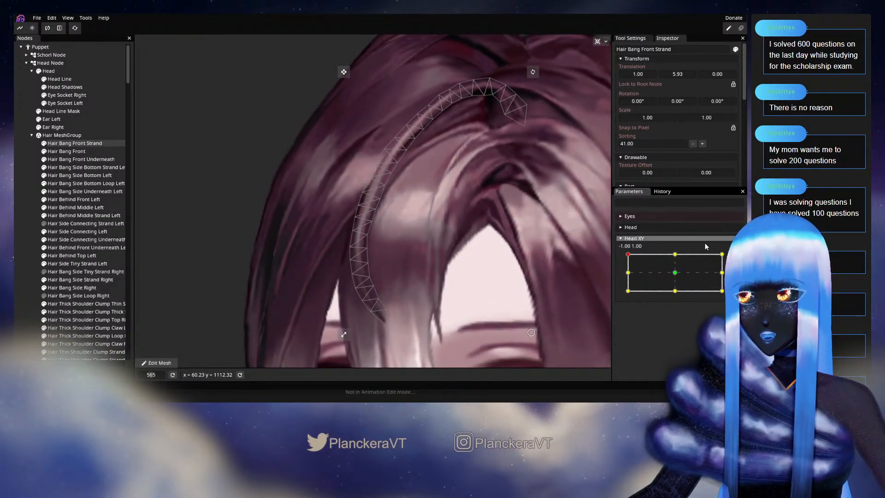
Rearm Head XY and refine Hair Bang Front Strand's outer-edge and root vertices along the top of its arc, leaving it deselected
{"action": "left_click", "coordinate": [734, 259]}
{"action": "scroll", "coordinate": [417, 169], "scroll_direction": "up", "scroll_amount": 1}
{"action": "left_click", "coordinate": [412, 146]}
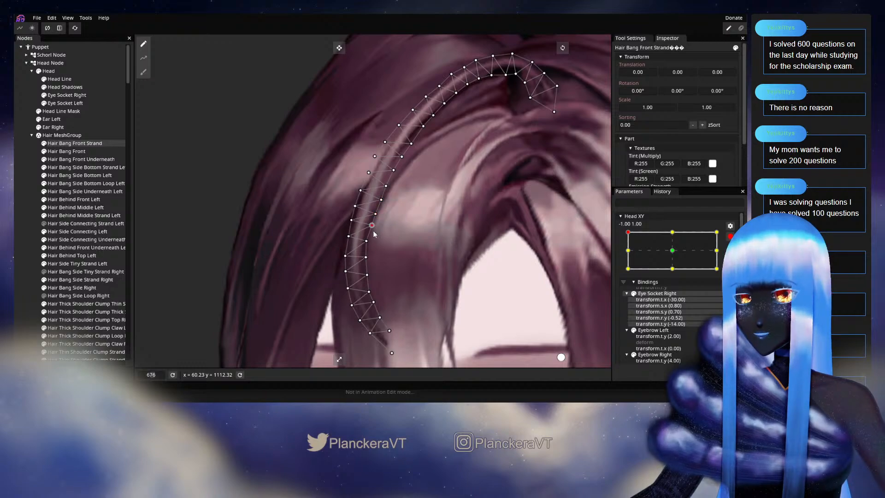
{"action": "left_click_drag", "start_coordinate": [432, 191], "coordinate": [421, 238]}
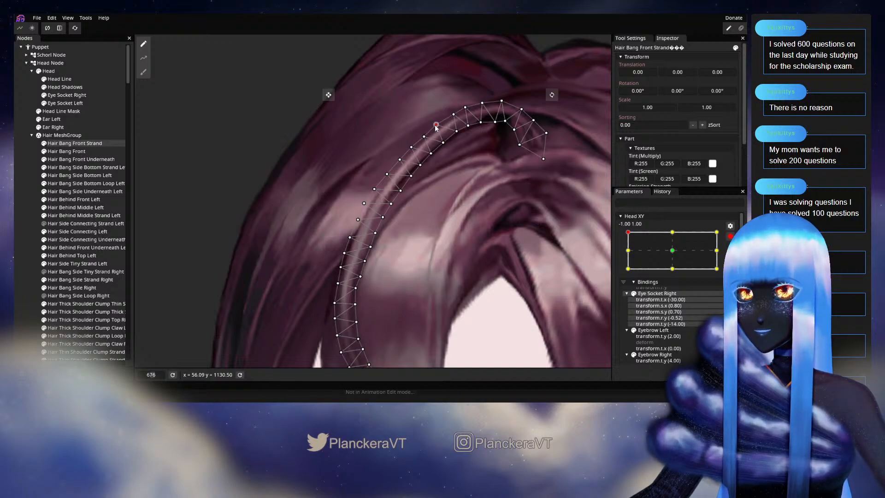
{"action": "left_click_drag", "start_coordinate": [451, 136], "coordinate": [441, 120]}
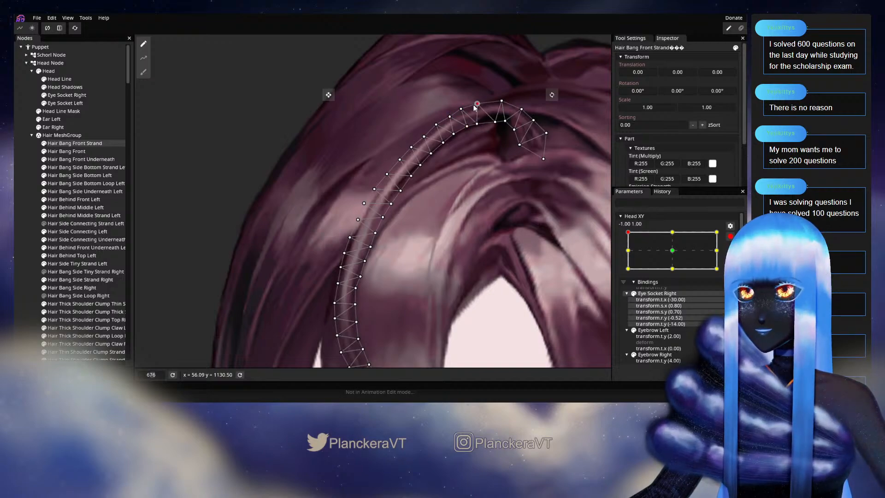
{"action": "left_click_drag", "start_coordinate": [489, 124], "coordinate": [492, 98]}
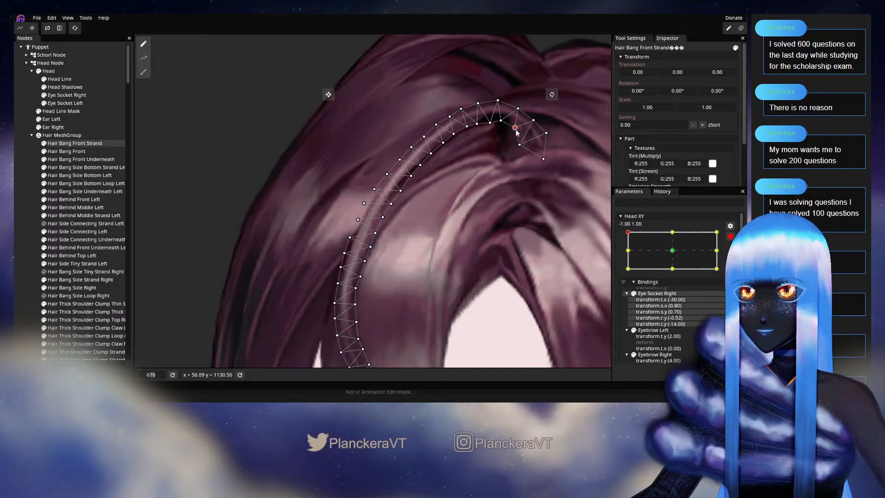
{"action": "left_click_drag", "start_coordinate": [516, 132], "coordinate": [480, 185]}
{"action": "scroll", "coordinate": [480, 184], "scroll_direction": "down", "scroll_amount": 2}
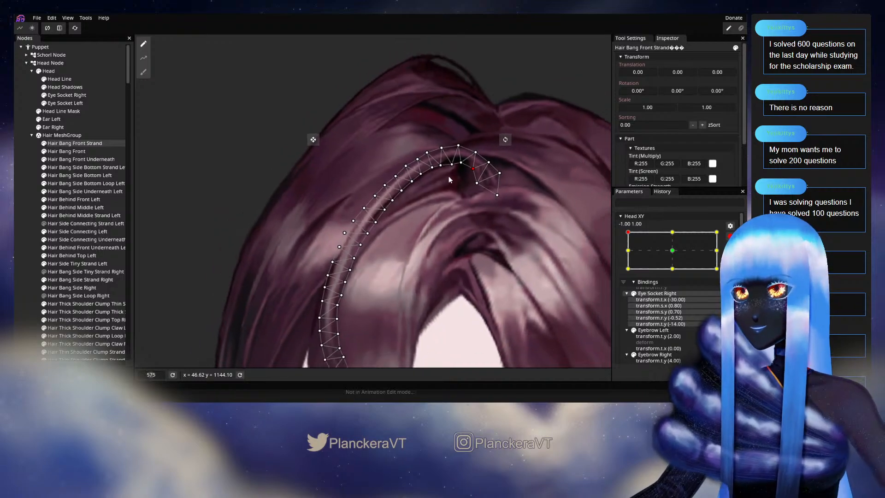
{"action": "scroll", "coordinate": [449, 178], "scroll_direction": "up", "scroll_amount": 2}
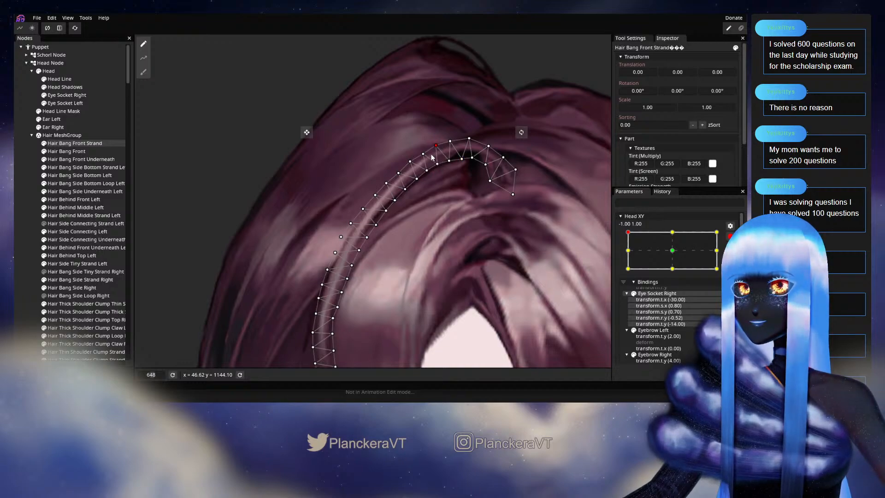
{"action": "left_click", "coordinate": [469, 256]}
Disarm Head XY, view the whole head, and move the parameter from the -1.00, 1.00 corner to -1.00, -1.00
{"action": "scroll", "coordinate": [475, 265], "scroll_direction": "down", "scroll_amount": 8}
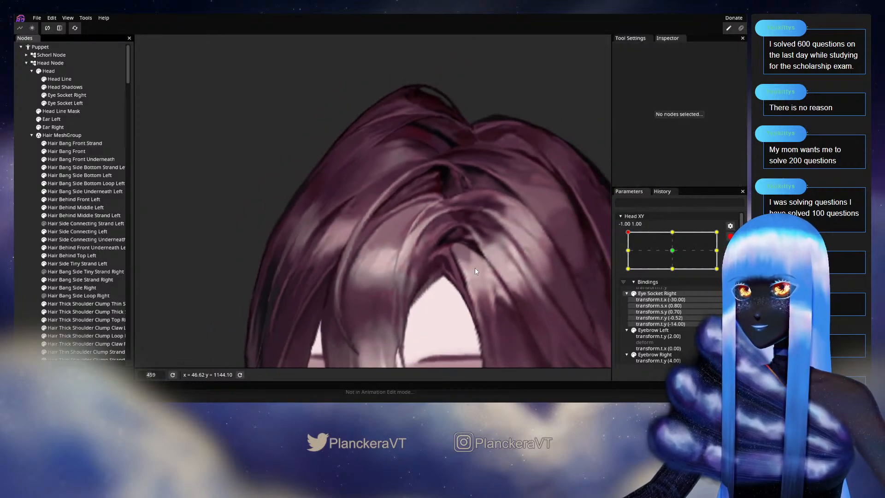
{"action": "scroll", "coordinate": [476, 269], "scroll_direction": "down", "scroll_amount": 8}
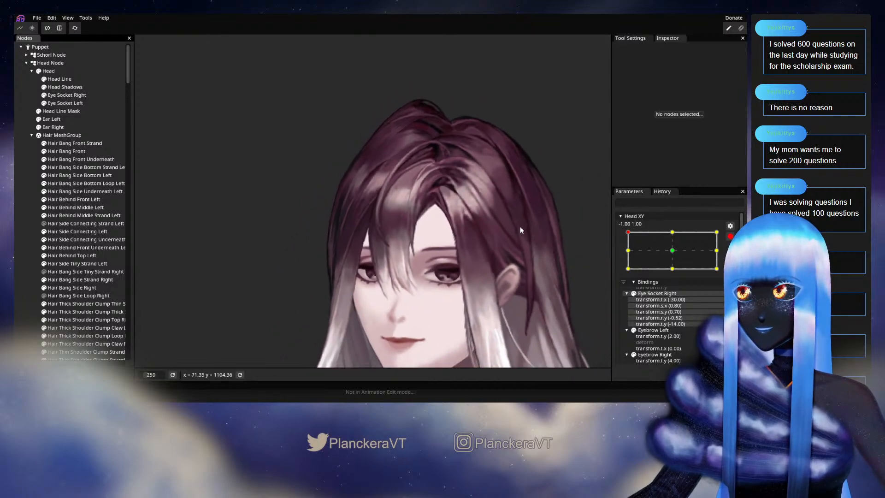
{"action": "left_click", "coordinate": [731, 237]}
{"action": "left_click_drag", "start_coordinate": [629, 255], "coordinate": [628, 290]}
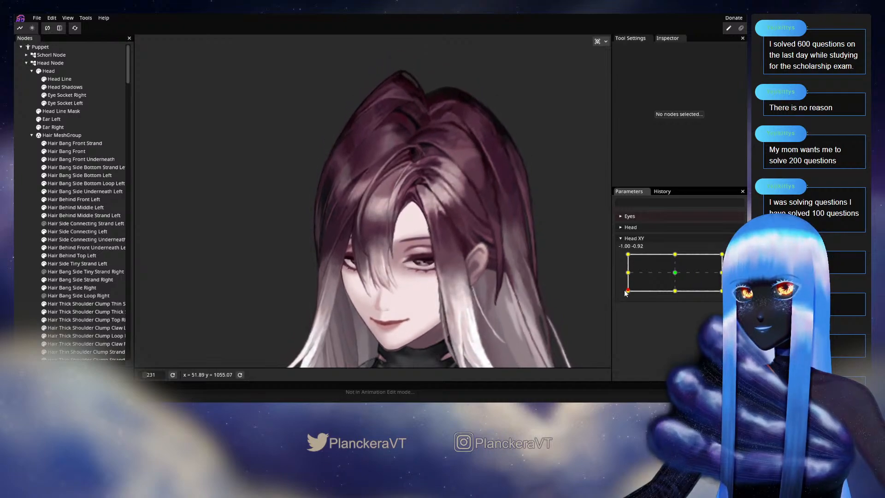
Arm Head XY at -1.00, -1.00 and nudge Hair Bang Front Strand's upper arc slightly with the size 25 Circle Brush, leaving it deselected
{"action": "scroll", "coordinate": [461, 231], "scroll_direction": "up", "scroll_amount": 4}
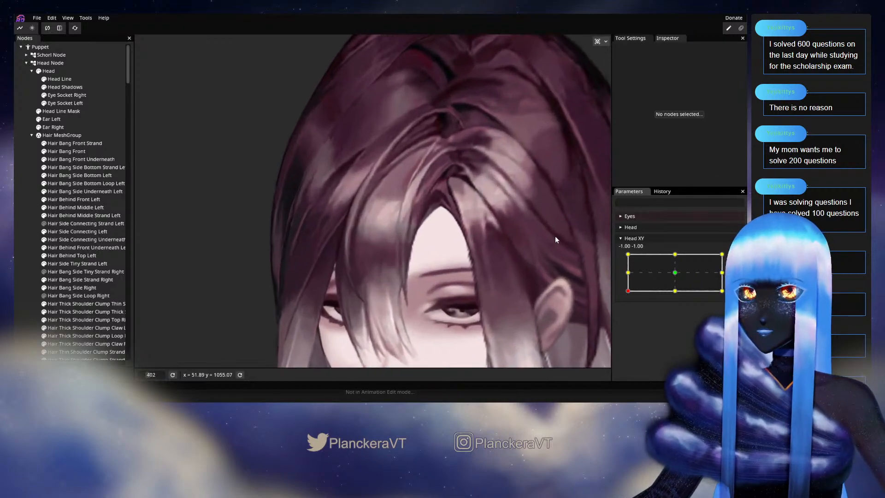
{"action": "scroll", "coordinate": [454, 225], "scroll_direction": "up", "scroll_amount": 2}
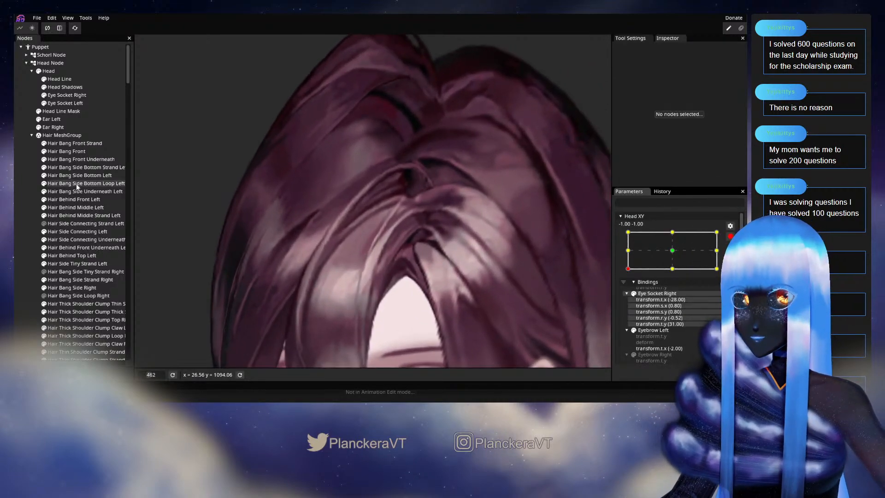
{"action": "left_click", "coordinate": [66, 144]}
{"action": "left_click", "coordinate": [143, 72]}
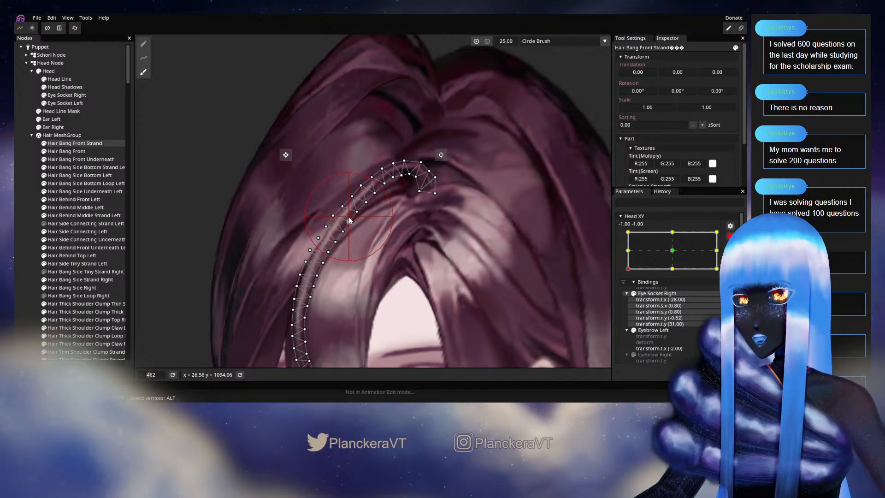
{"action": "left_click_drag", "start_coordinate": [360, 209], "coordinate": [363, 208]}
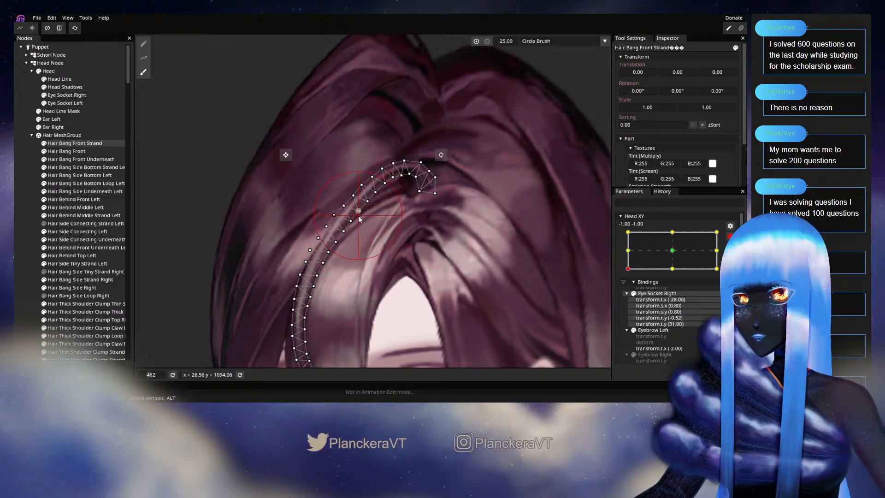
{"action": "left_click", "coordinate": [17, 235]}
{"action": "scroll", "coordinate": [513, 256], "scroll_direction": "down", "scroll_amount": 15}
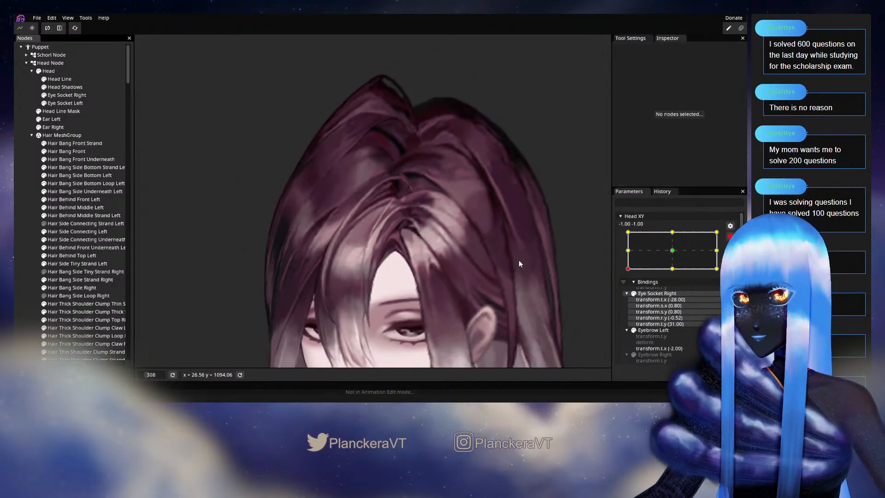
Disarm Head XY and preview the head turn around the -1.00, -1.00 corner
{"action": "scroll", "coordinate": [523, 262], "scroll_direction": "down", "scroll_amount": 1}
{"action": "left_click", "coordinate": [730, 236]}
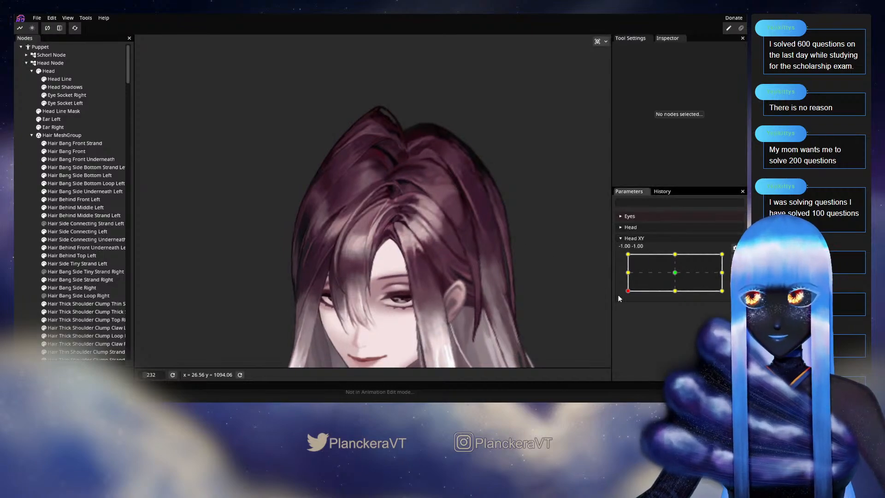
{"action": "mouse_move", "coordinate": [627, 292]}
{"action": "left_mouse_down"}
{"action": "mouse_move", "coordinate": [627, 266]}
{"action": "mouse_move", "coordinate": [629, 301]}
{"action": "mouse_move", "coordinate": [629, 260]}
{"action": "mouse_move", "coordinate": [626, 296]}
{"action": "left_mouse_up"}
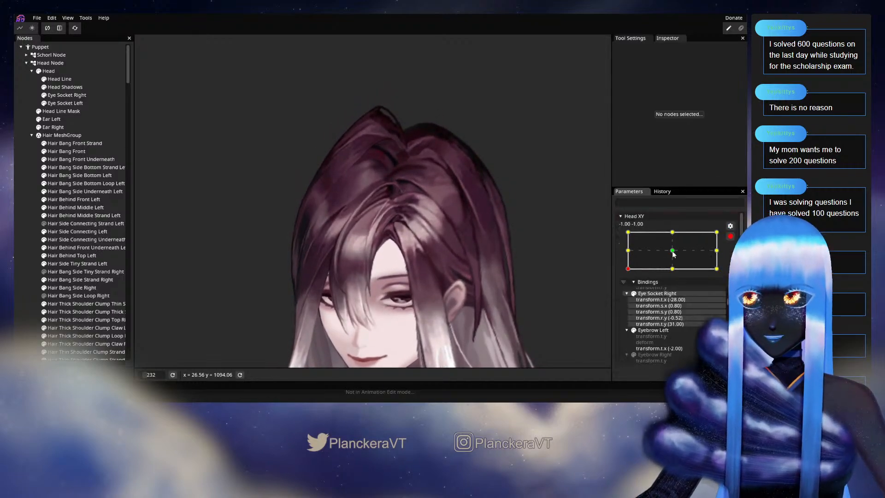
Arm Head XY at -1.00, -1.00 and nudge Hair Bang Front Strand's upper arc slightly with the size 25 Circle Brush
{"action": "scroll", "coordinate": [433, 217], "scroll_direction": "up", "scroll_amount": 5}
{"action": "scroll", "coordinate": [430, 223], "scroll_direction": "up", "scroll_amount": 2}
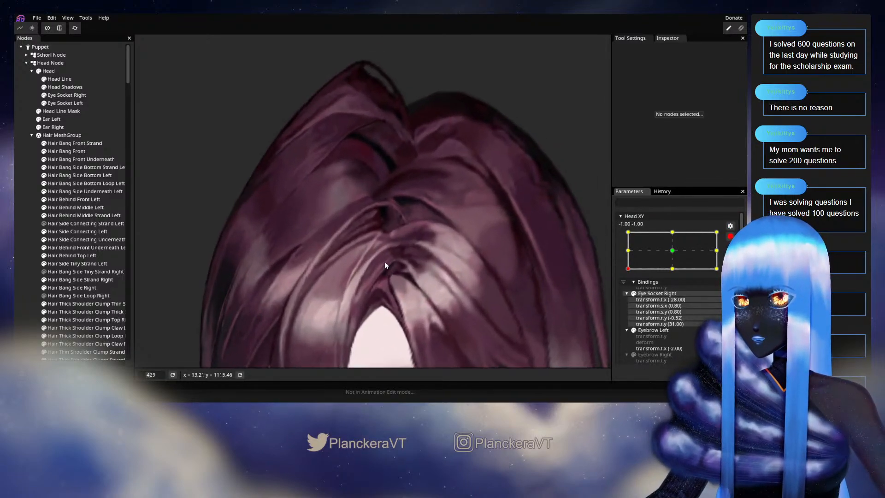
{"action": "left_click", "coordinate": [75, 144]}
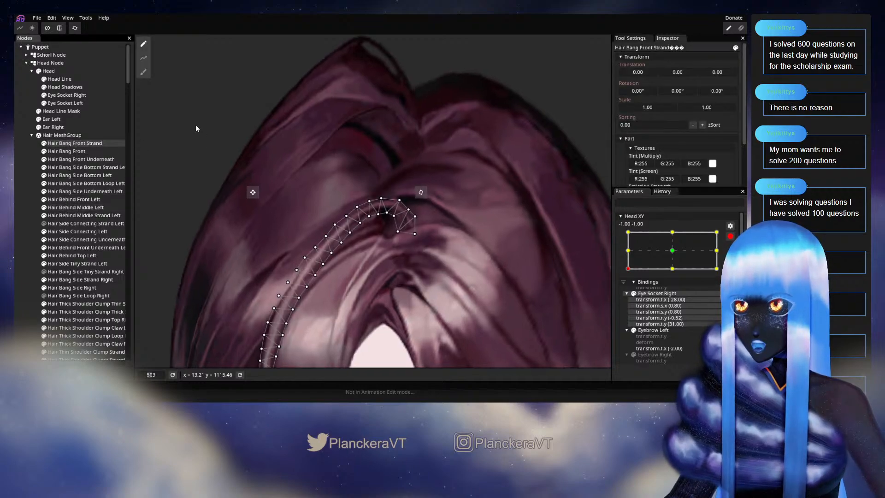
{"action": "left_click", "coordinate": [143, 72]}
{"action": "scroll", "coordinate": [350, 185], "scroll_direction": "up", "scroll_amount": 2}
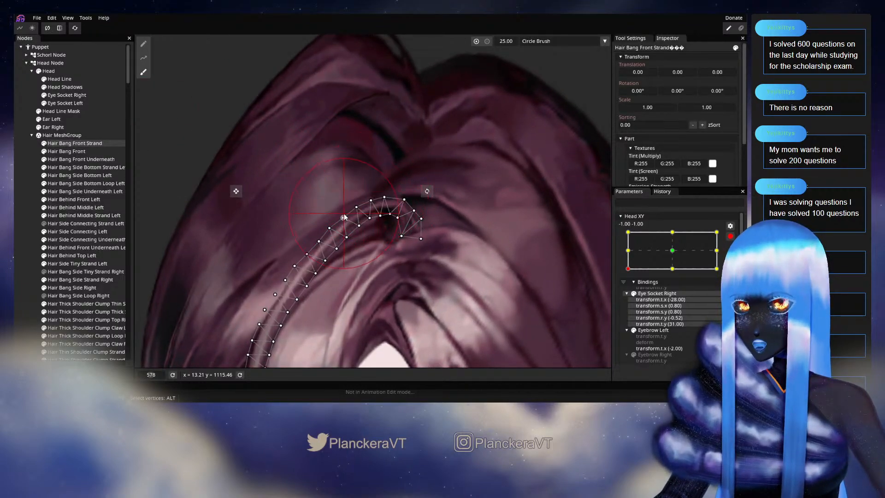
{"action": "left_click_drag", "start_coordinate": [344, 214], "coordinate": [346, 212]}
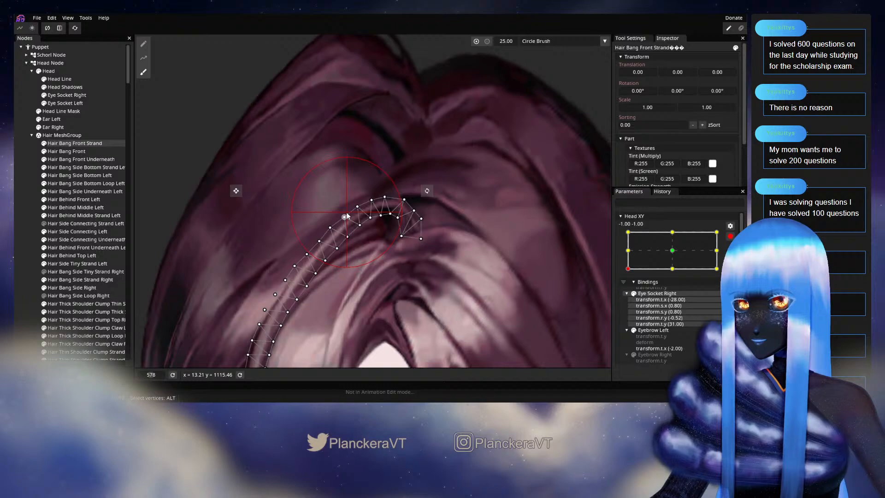
Deselect Hair Bang Front Strand, disarm Head XY, and preview the strand's motion around -1.00, -1.00
{"action": "left_click", "coordinate": [29, 237]}
{"action": "scroll", "coordinate": [511, 277], "scroll_direction": "down", "scroll_amount": 5}
{"action": "scroll", "coordinate": [485, 294], "scroll_direction": "down", "scroll_amount": 4}
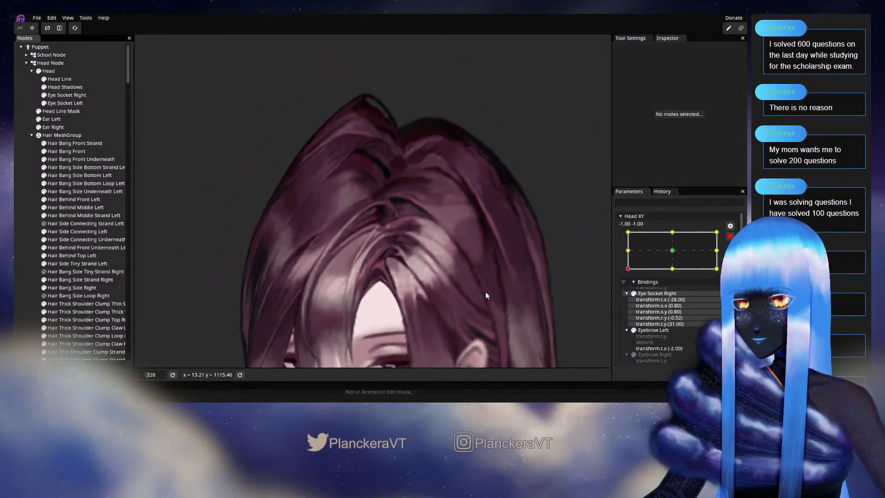
{"action": "left_click", "coordinate": [731, 238]}
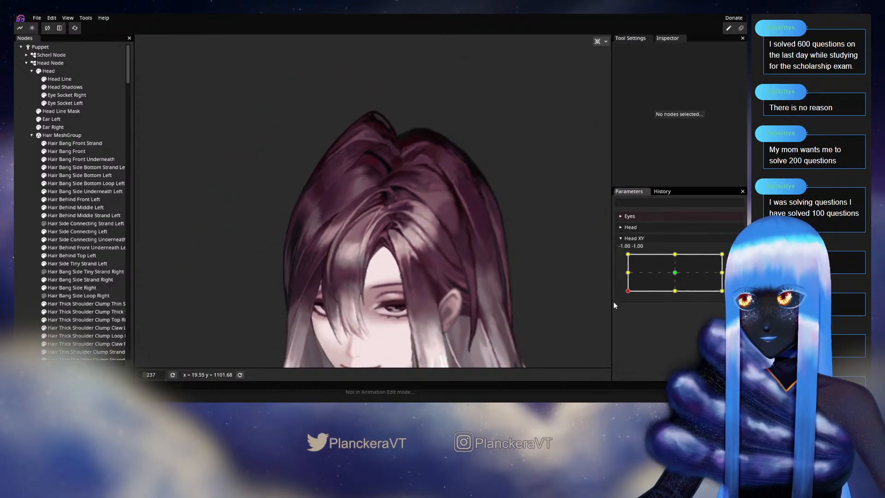
{"action": "mouse_move", "coordinate": [628, 290]}
{"action": "left_mouse_down"}
{"action": "mouse_move", "coordinate": [625, 263]}
{"action": "mouse_move", "coordinate": [619, 291]}
{"action": "mouse_move", "coordinate": [617, 255]}
{"action": "mouse_move", "coordinate": [613, 292]}
{"action": "left_mouse_up"}
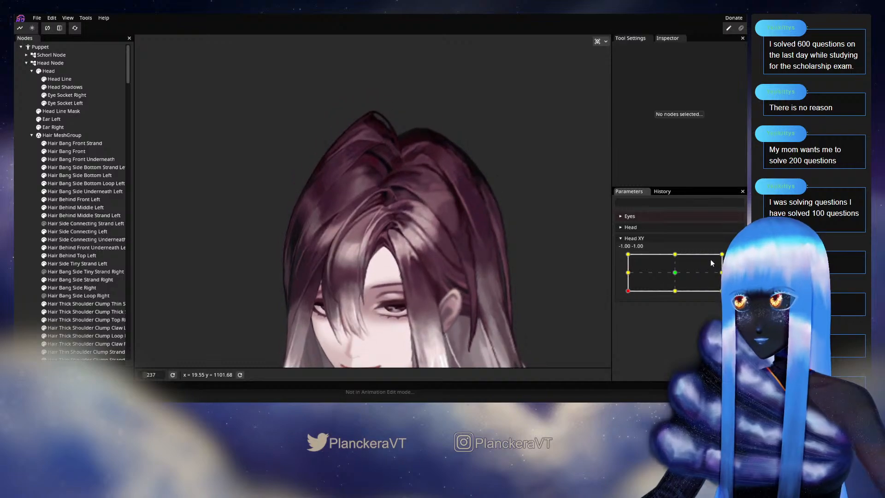
Rearm Head XY at -1.00, -1.00 and adjust Hair Bang Front Strand's vertices along the top of its arc near the root
{"action": "left_click", "coordinate": [735, 258]}
{"action": "scroll", "coordinate": [447, 217], "scroll_direction": "up", "scroll_amount": 3}
{"action": "scroll", "coordinate": [420, 229], "scroll_direction": "up", "scroll_amount": 4}
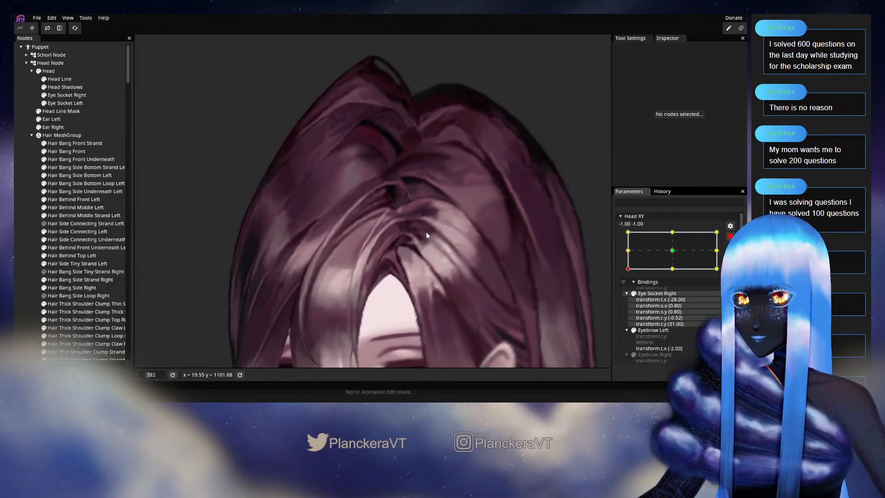
{"action": "scroll", "coordinate": [415, 196], "scroll_direction": "up", "scroll_amount": 4}
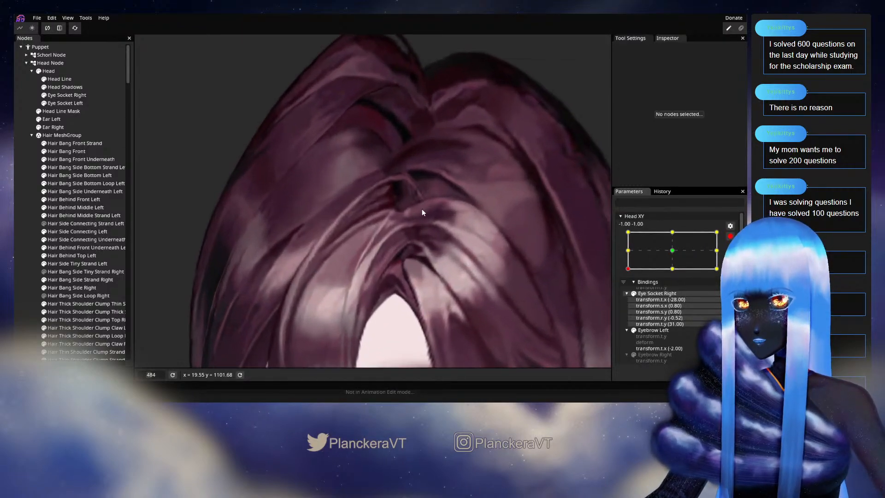
{"action": "left_click", "coordinate": [74, 143]}
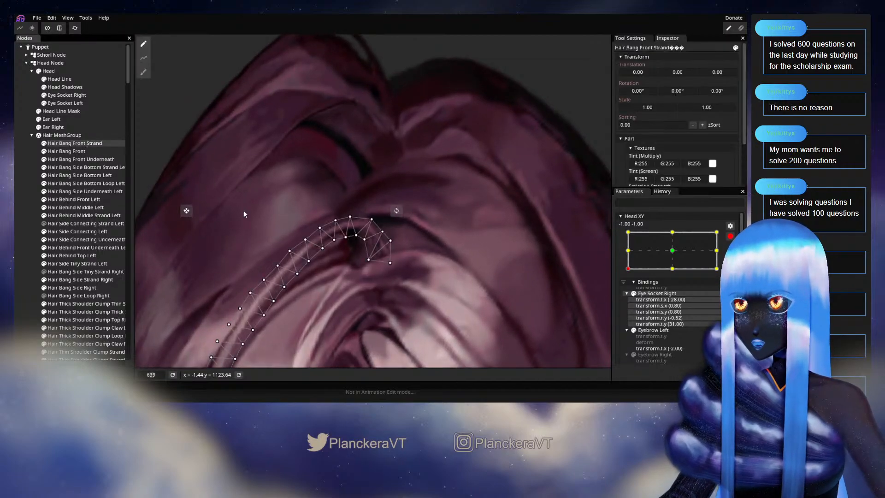
{"action": "scroll", "coordinate": [258, 212], "scroll_direction": "up", "scroll_amount": 2}
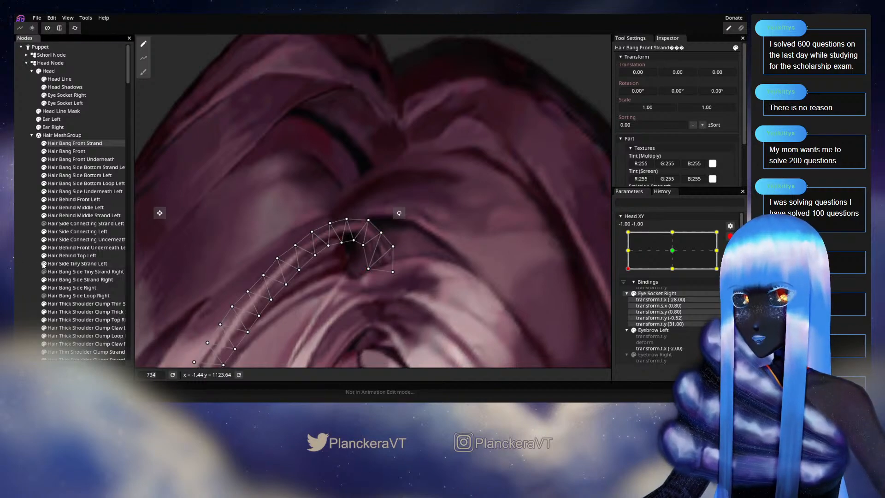
Deselect the strand, view the whole head, and preview the turn around -1.00, -1.00 with Head XY disarmed
{"action": "left_click", "coordinate": [239, 264]}
{"action": "scroll", "coordinate": [420, 275], "scroll_direction": "down", "scroll_amount": 3}
{"action": "scroll", "coordinate": [421, 276], "scroll_direction": "down", "scroll_amount": 5}
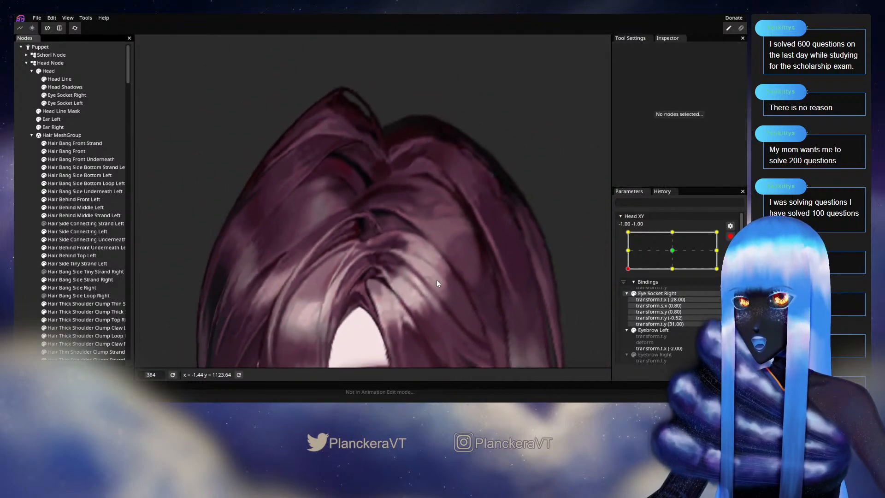
{"action": "scroll", "coordinate": [449, 274], "scroll_direction": "down", "scroll_amount": 2}
{"action": "left_click_drag", "start_coordinate": [449, 287], "coordinate": [485, 214]}
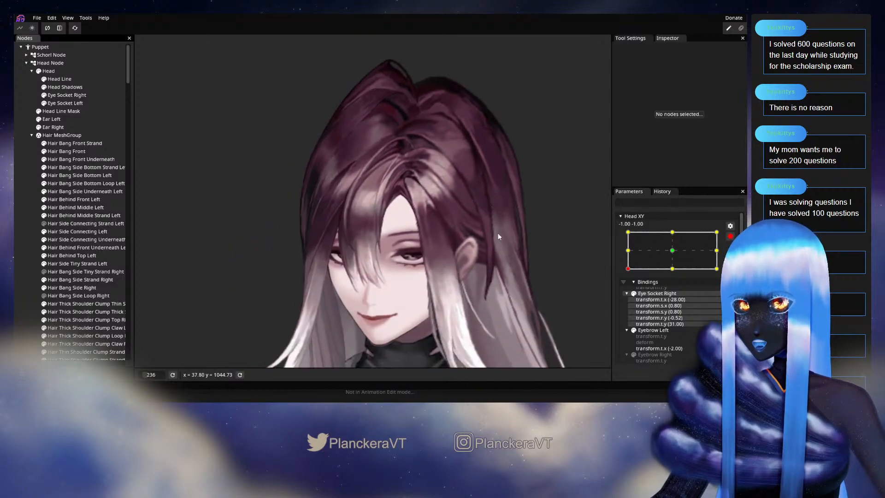
{"action": "left_click", "coordinate": [729, 236]}
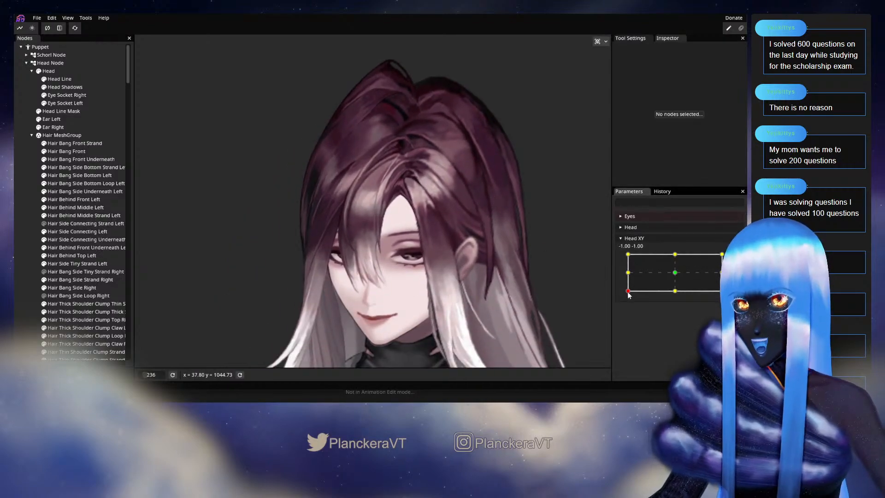
{"action": "mouse_move", "coordinate": [627, 290]}
{"action": "left_mouse_down"}
{"action": "mouse_move", "coordinate": [621, 259]}
{"action": "mouse_move", "coordinate": [615, 293]}
{"action": "mouse_move", "coordinate": [615, 256]}
{"action": "mouse_move", "coordinate": [614, 294]}
{"action": "left_mouse_up"}
{"action": "scroll", "coordinate": [489, 217], "scroll_direction": "up", "scroll_amount": 1}
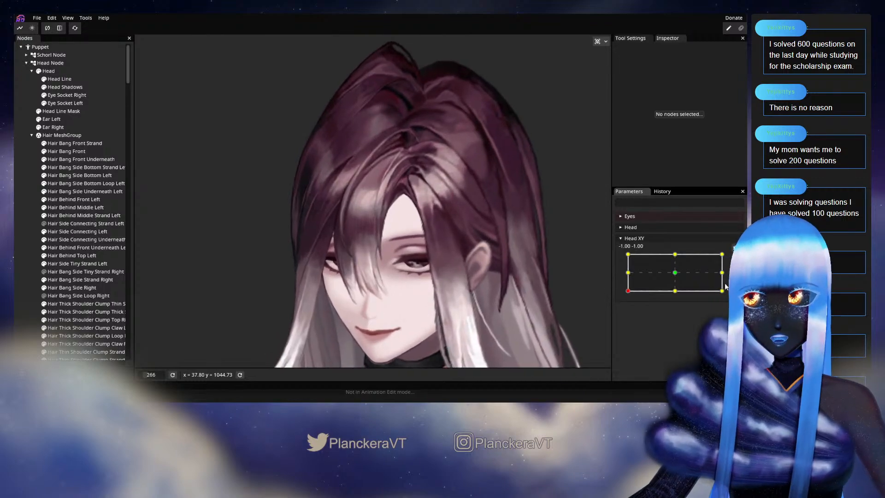
Arm Head XY at -1.00, -1.00 again and fine-tune Hair Bang Front Strand's outer vertices at its root end
{"action": "left_click", "coordinate": [736, 258]}
{"action": "scroll", "coordinate": [457, 239], "scroll_direction": "up", "scroll_amount": 2}
{"action": "scroll", "coordinate": [383, 290], "scroll_direction": "up", "scroll_amount": 6}
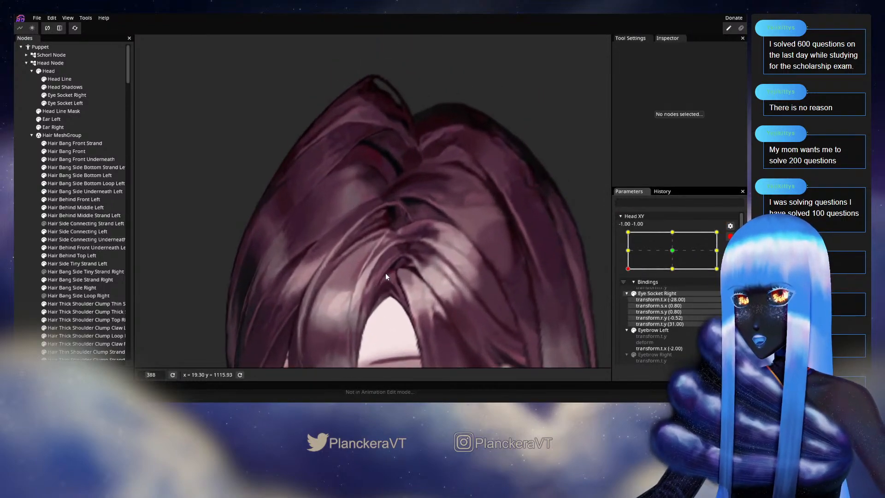
{"action": "scroll", "coordinate": [357, 273], "scroll_direction": "up", "scroll_amount": 2}
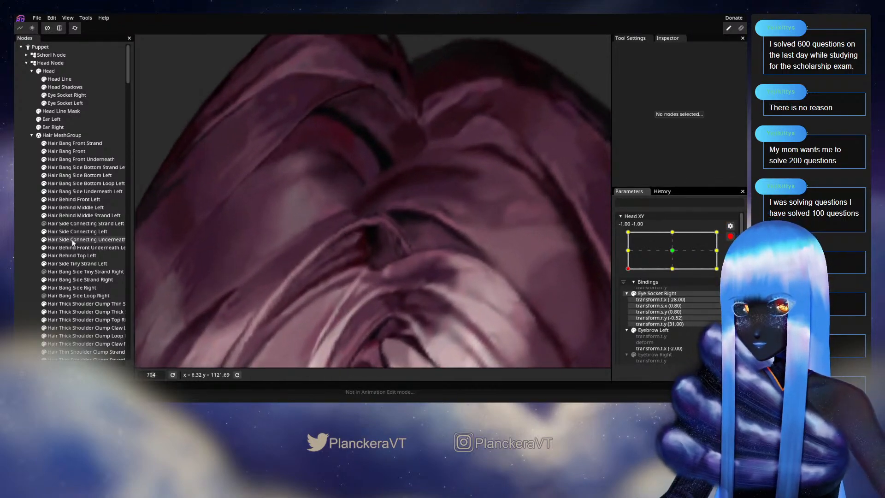
{"action": "left_click", "coordinate": [74, 144]}
{"action": "scroll", "coordinate": [373, 286], "scroll_direction": "up", "scroll_amount": 1}
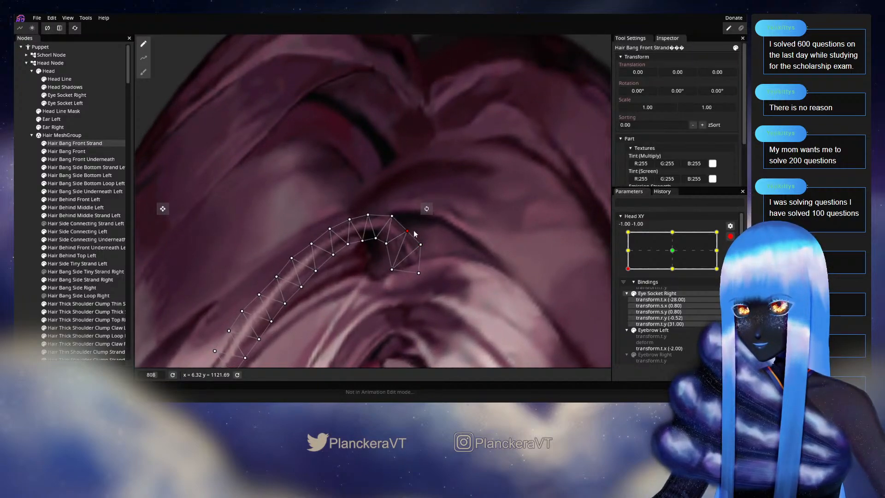
Deselect the strand, disarm Head XY, and check the hair's movement across the whole head around -1.00, -1.00
{"action": "left_click", "coordinate": [15, 253]}
{"action": "scroll", "coordinate": [510, 261], "scroll_direction": "down", "scroll_amount": 6}
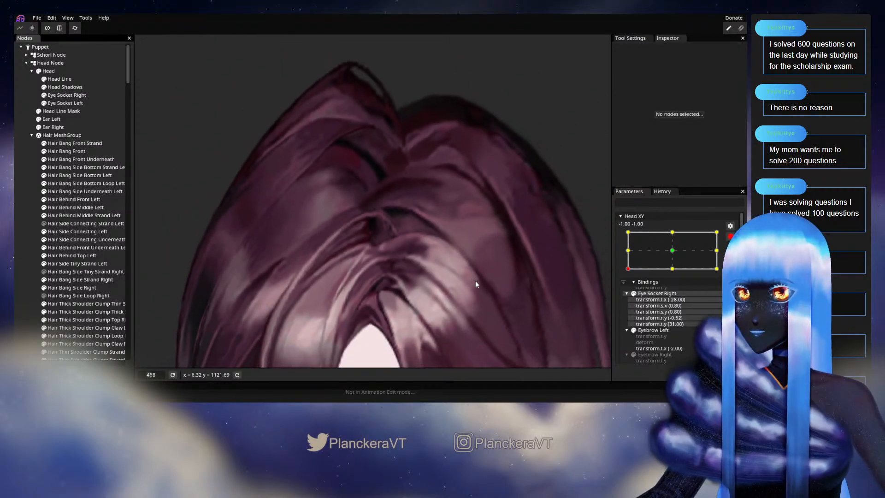
{"action": "scroll", "coordinate": [476, 284], "scroll_direction": "down", "scroll_amount": 5}
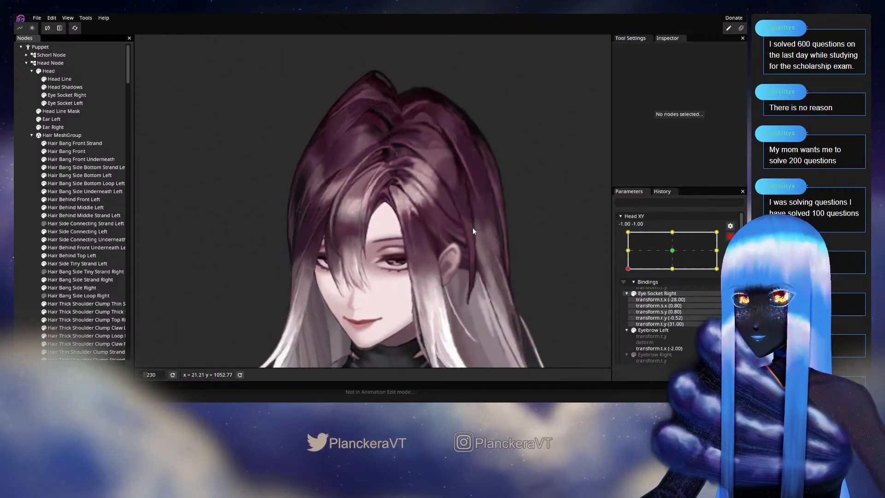
{"action": "scroll", "coordinate": [472, 231], "scroll_direction": "down", "scroll_amount": 2}
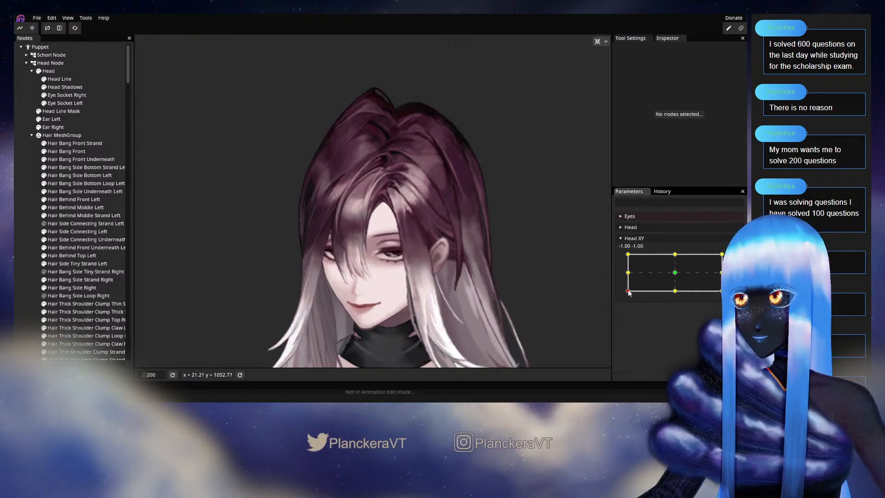
{"action": "mouse_move", "coordinate": [628, 291]}
{"action": "left_mouse_down"}
{"action": "mouse_move", "coordinate": [629, 258]}
{"action": "mouse_move", "coordinate": [623, 297]}
{"action": "left_mouse_up"}
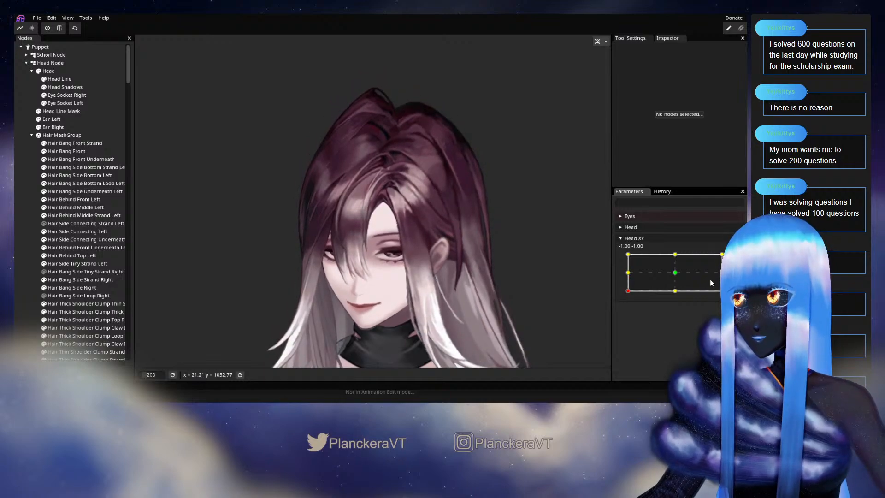
Arm Head XY and nudge Hair Bang Front Strand's lower length with a size 74 Circle Brush in its other brush mode
{"action": "left_click", "coordinate": [735, 258]}
{"action": "left_click", "coordinate": [74, 144]}
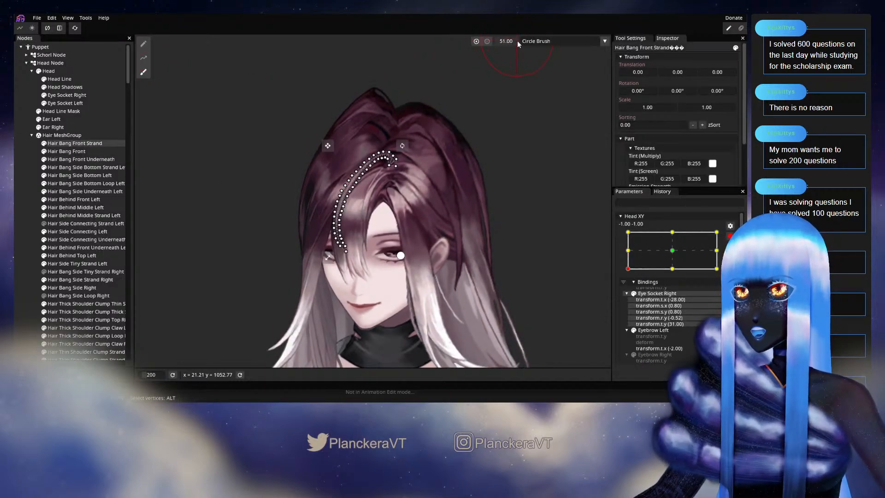
{"action": "left_click", "coordinate": [488, 41]}
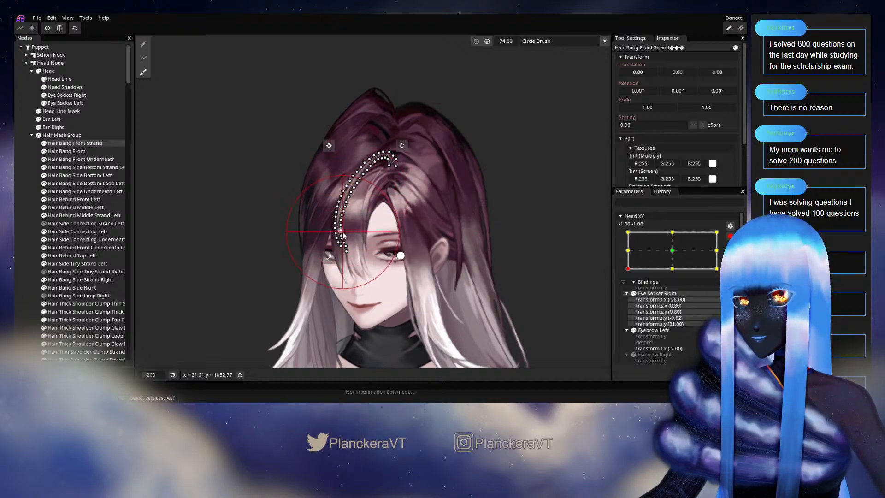
Deselect Hair Bang Front Strand, disarm Head XY, and preview the full head turn around -1.00, -1.00
{"action": "left_click", "coordinate": [482, 261]}
{"action": "scroll", "coordinate": [482, 261], "scroll_direction": "down", "scroll_amount": 2}
{"action": "scroll", "coordinate": [482, 261], "scroll_direction": "down", "scroll_amount": 2}
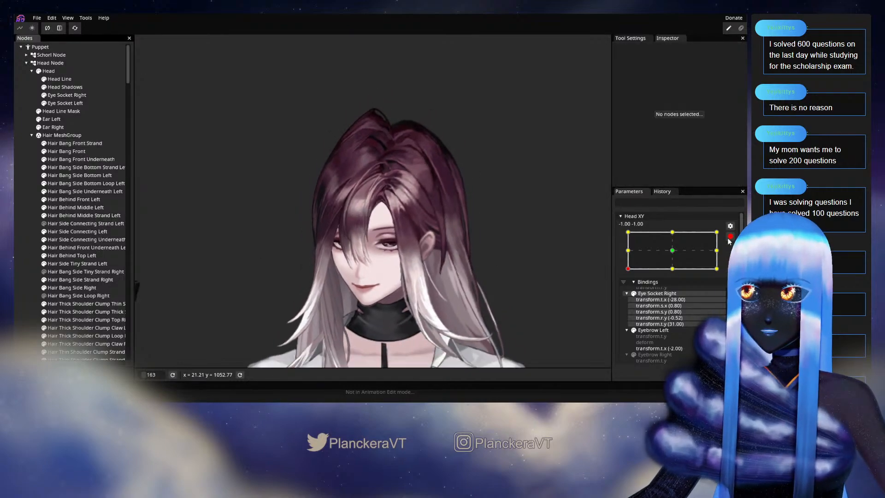
{"action": "left_click", "coordinate": [628, 191]}
{"action": "mouse_move", "coordinate": [628, 293]}
{"action": "left_mouse_down"}
{"action": "mouse_move", "coordinate": [622, 248]}
{"action": "mouse_move", "coordinate": [613, 292]}
{"action": "left_mouse_up"}
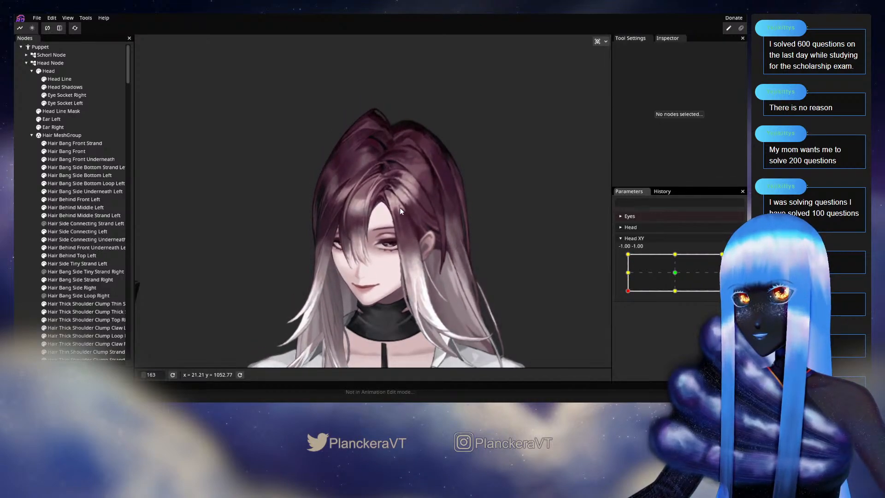
Arm Head XY at -1.00, -1.00 and fine-tune Hair Bang Front Strand's individual vertices along the middle of its curve
{"action": "scroll", "coordinate": [418, 216], "scroll_direction": "up", "scroll_amount": 5}
{"action": "scroll", "coordinate": [426, 220], "scroll_direction": "up", "scroll_amount": 3}
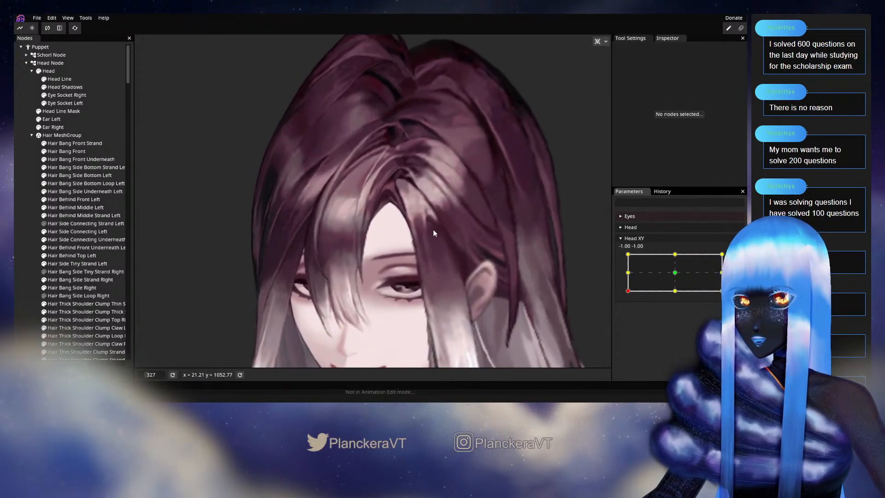
{"action": "left_click", "coordinate": [735, 258]}
{"action": "scroll", "coordinate": [362, 233], "scroll_direction": "up", "scroll_amount": 1}
{"action": "scroll", "coordinate": [362, 236], "scroll_direction": "up", "scroll_amount": 3}
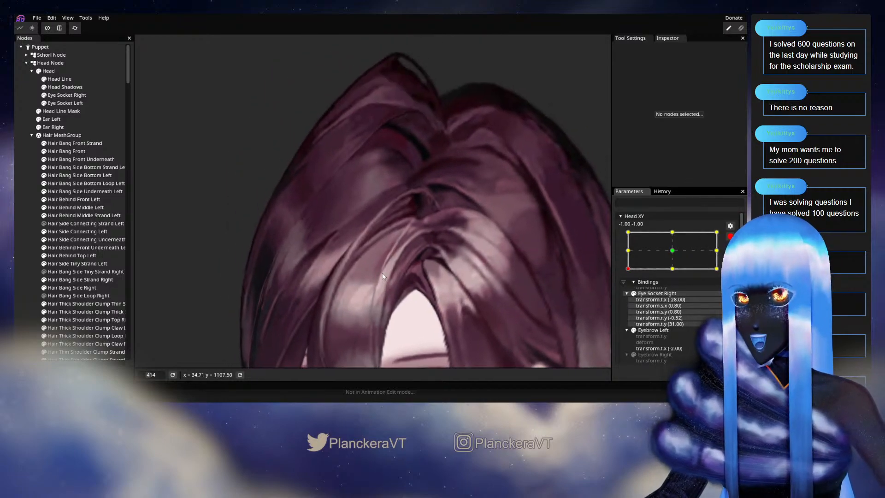
{"action": "left_click", "coordinate": [65, 143]}
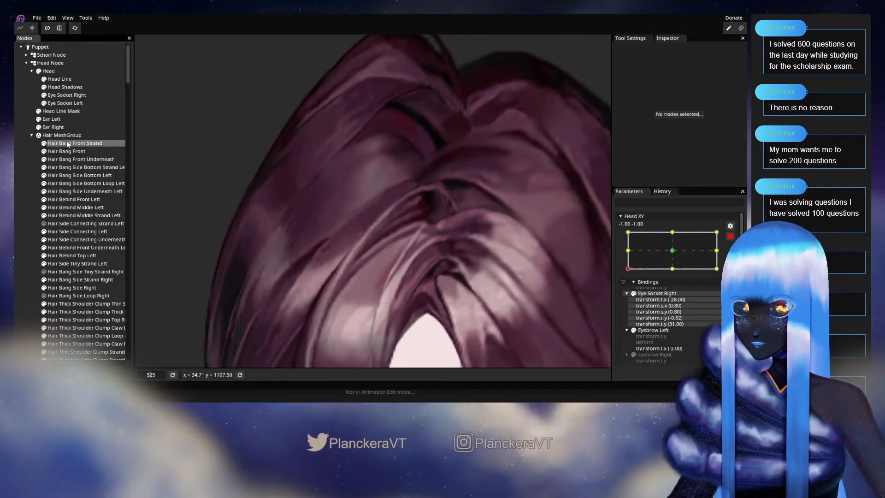
{"action": "scroll", "coordinate": [358, 272], "scroll_direction": "up", "scroll_amount": 3}
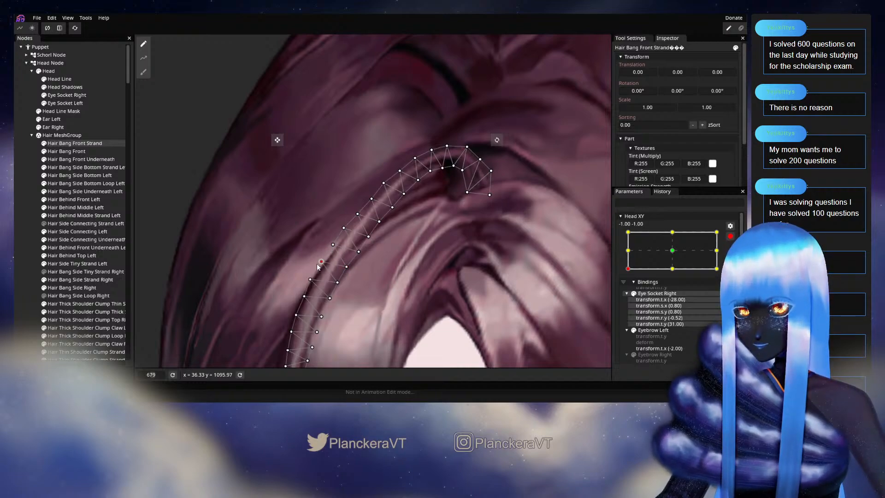
{"action": "left_click_drag", "start_coordinate": [340, 282], "coordinate": [339, 282]}
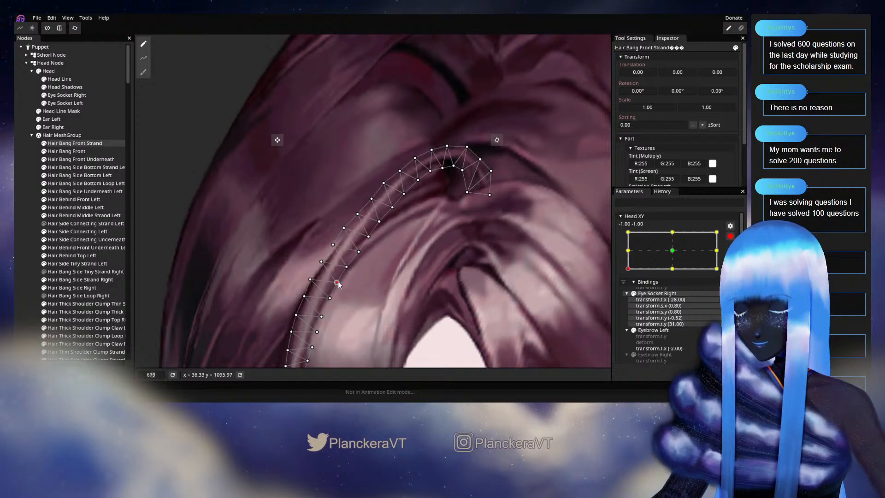
{"action": "left_click", "coordinate": [302, 299]}
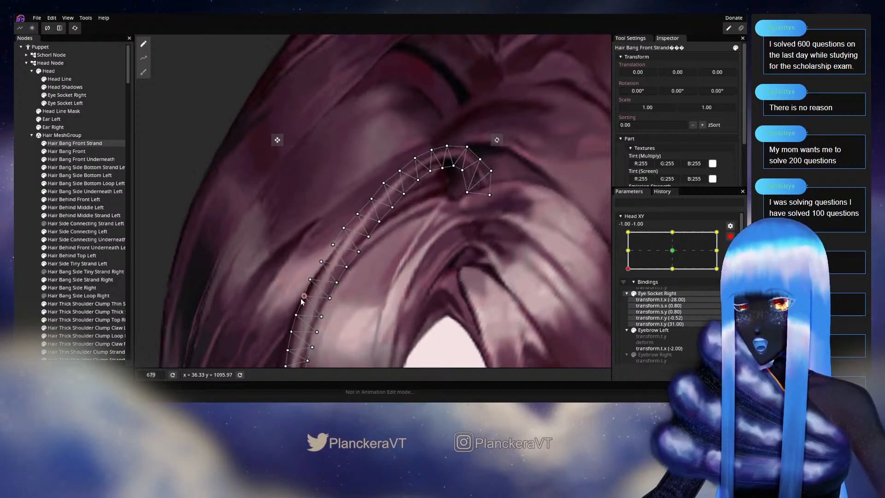
{"action": "left_click", "coordinate": [368, 237]}
{"action": "left_click_drag", "start_coordinate": [367, 239], "coordinate": [366, 237]}
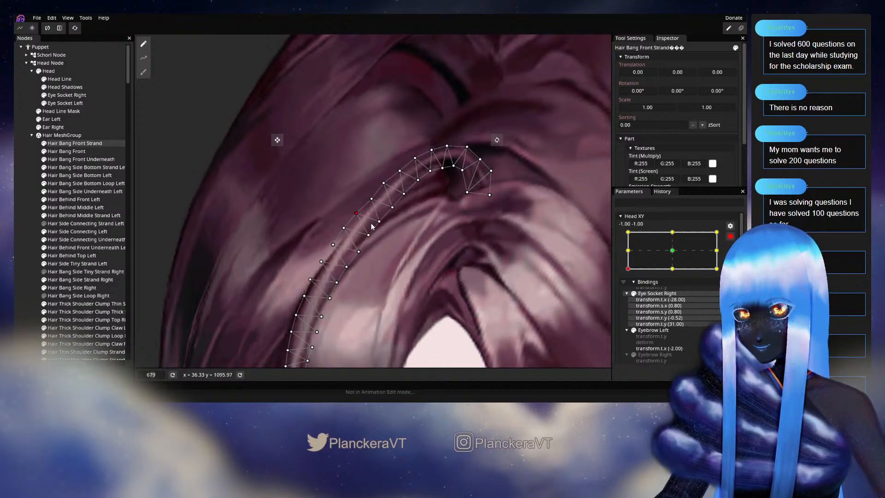
{"action": "left_click", "coordinate": [370, 203]}
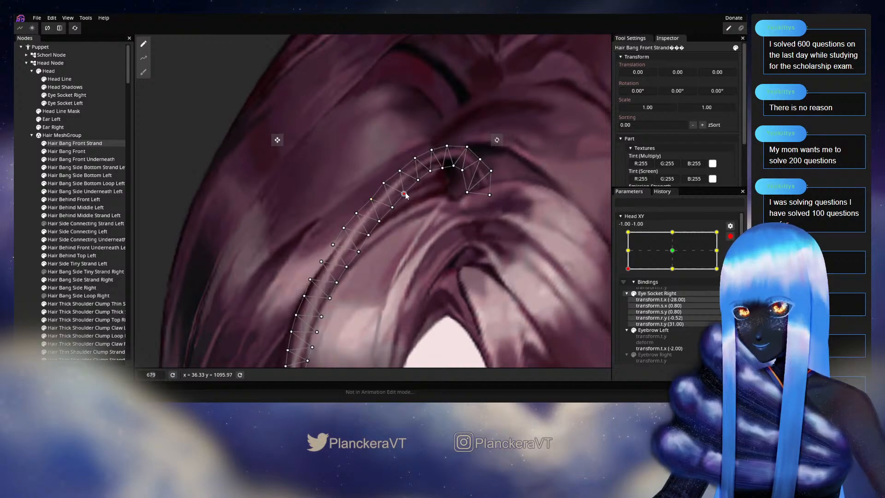
Smooth Hair Bang Front Strand's upper curve toward the root by nudging single vertices on both edges
{"action": "left_click_drag", "start_coordinate": [411, 198], "coordinate": [412, 229]}
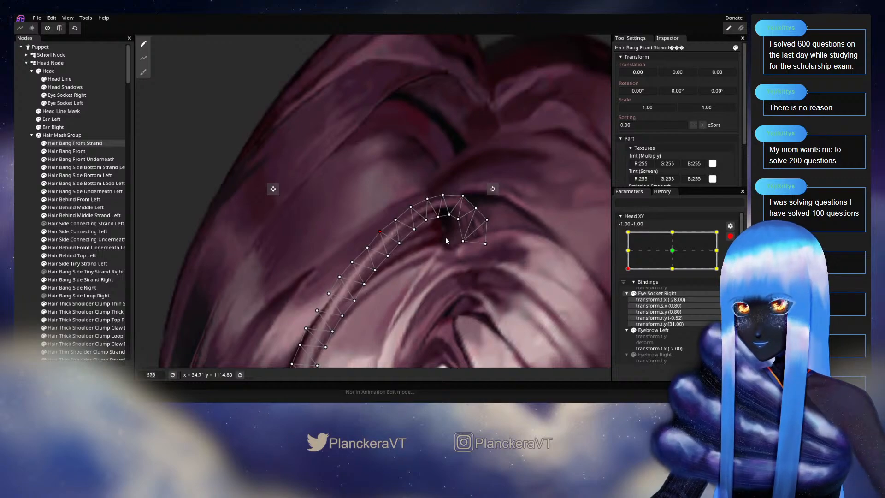
{"action": "left_click_drag", "start_coordinate": [443, 237], "coordinate": [441, 201]}
{"action": "scroll", "coordinate": [389, 238], "scroll_direction": "up", "scroll_amount": 1}
{"action": "left_click", "coordinate": [356, 226]}
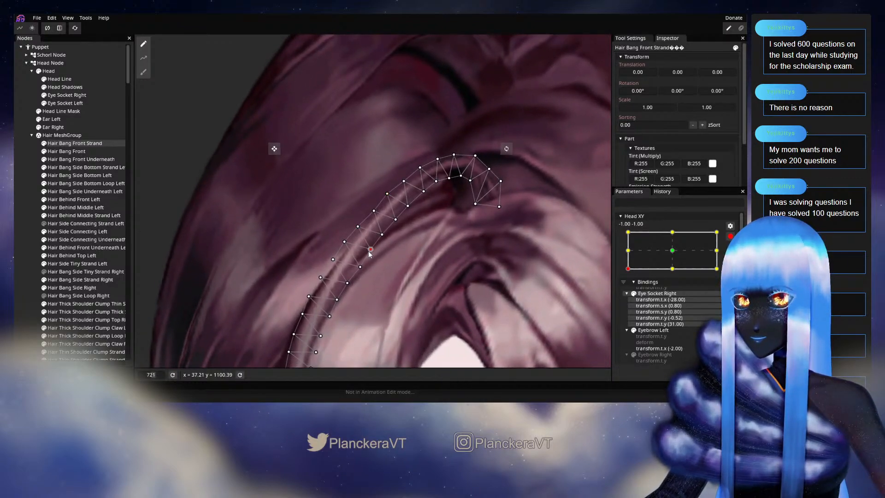
{"action": "left_click", "coordinate": [395, 219]}
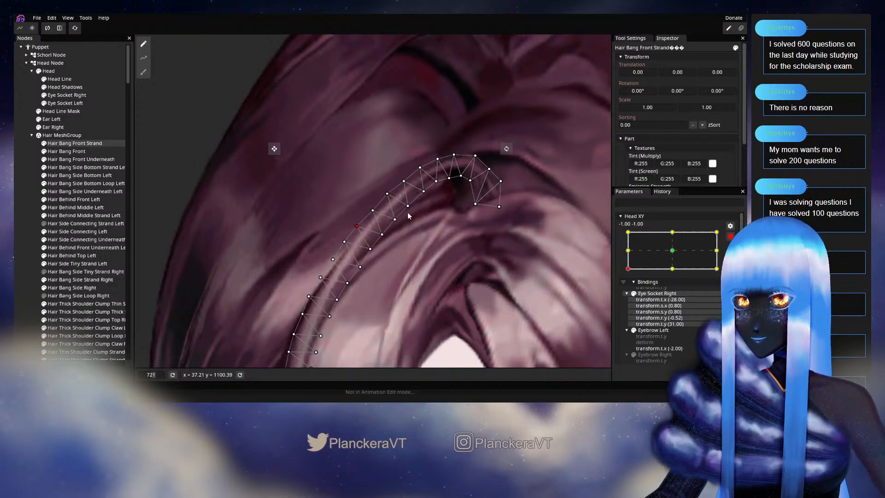
{"action": "left_click", "coordinate": [423, 191]}
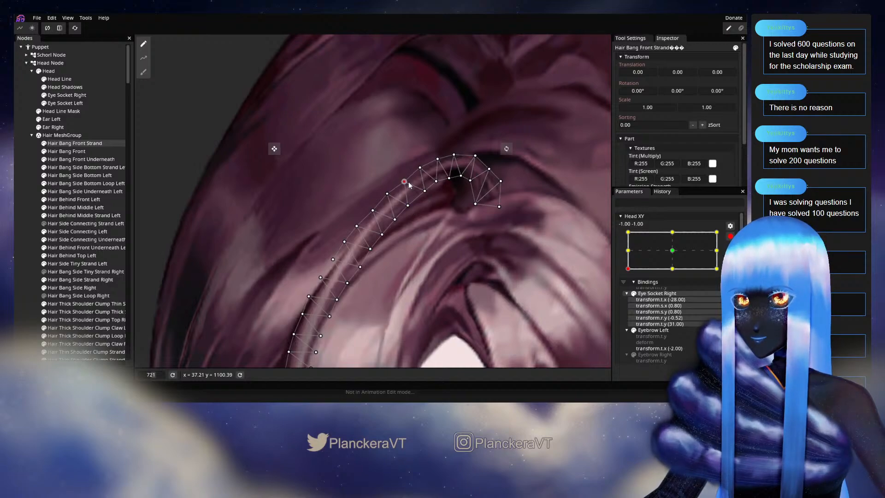
{"action": "left_click", "coordinate": [409, 205]}
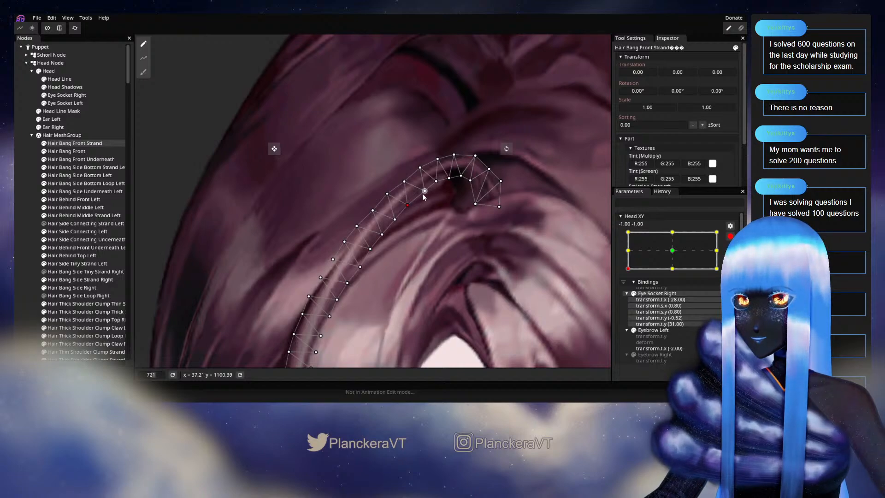
{"action": "left_click", "coordinate": [436, 182]}
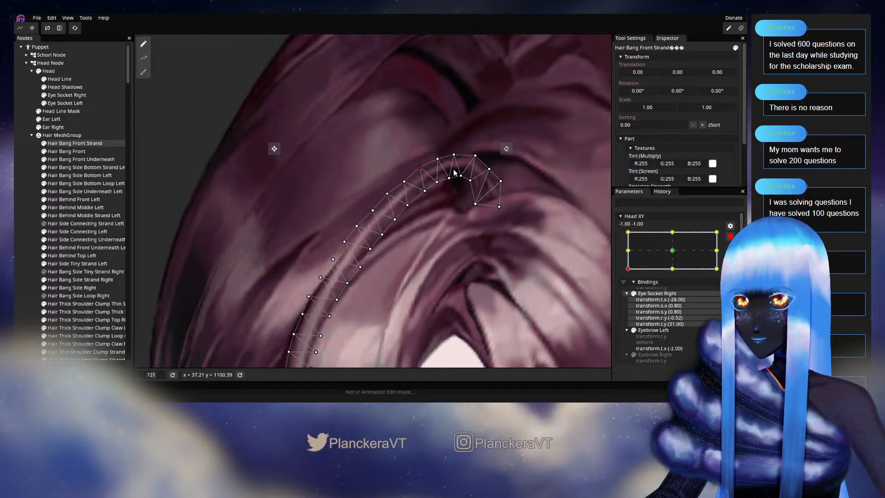
{"action": "left_click_drag", "start_coordinate": [455, 158], "coordinate": [455, 157]}
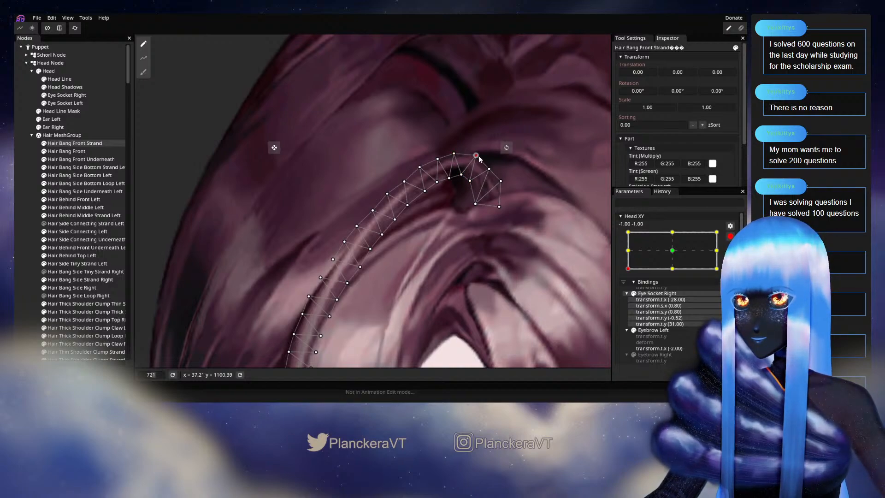
{"action": "left_click_drag", "start_coordinate": [372, 279], "coordinate": [395, 250]}
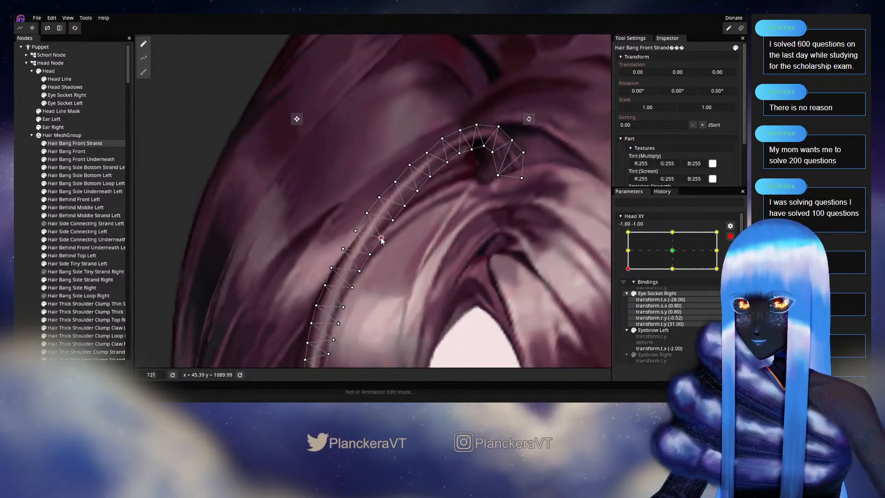
Deselect Hair Bang Front Strand, disarm Head XY, and move Head XY to -1.00, 1.00
{"action": "left_click", "coordinate": [23, 248]}
{"action": "scroll", "coordinate": [431, 277], "scroll_direction": "down", "scroll_amount": 3}
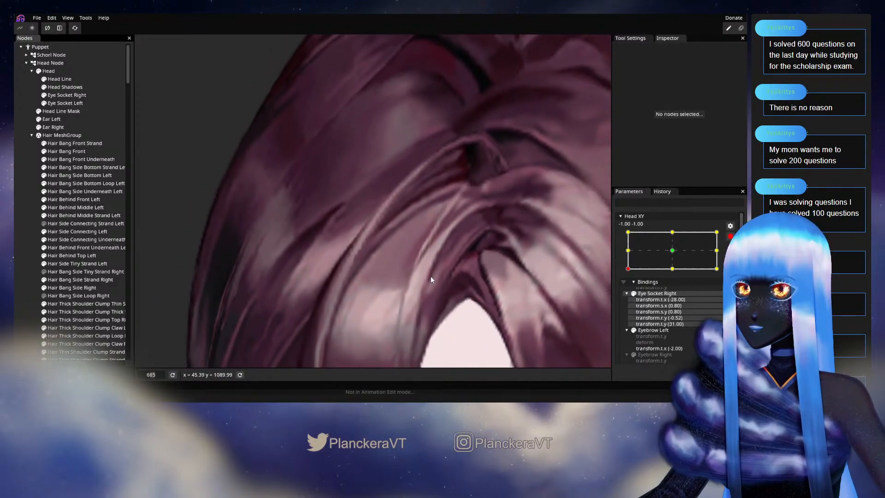
{"action": "scroll", "coordinate": [431, 282], "scroll_direction": "down", "scroll_amount": 4}
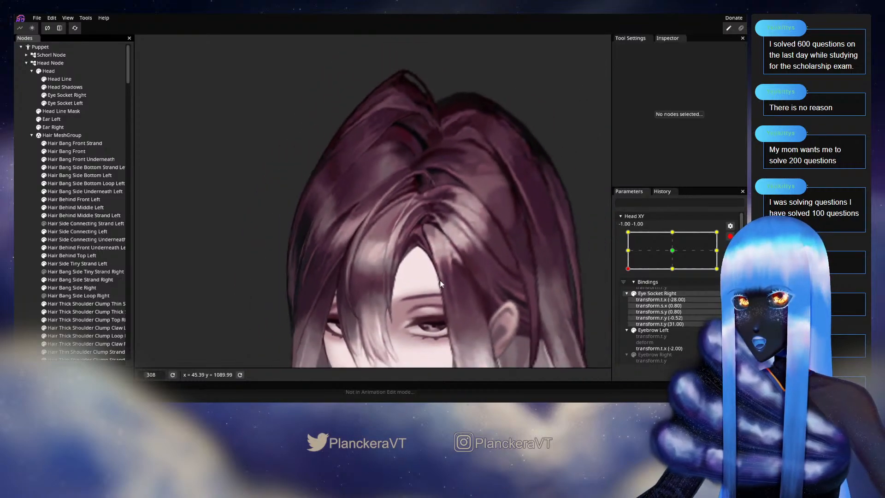
{"action": "left_click", "coordinate": [730, 237]}
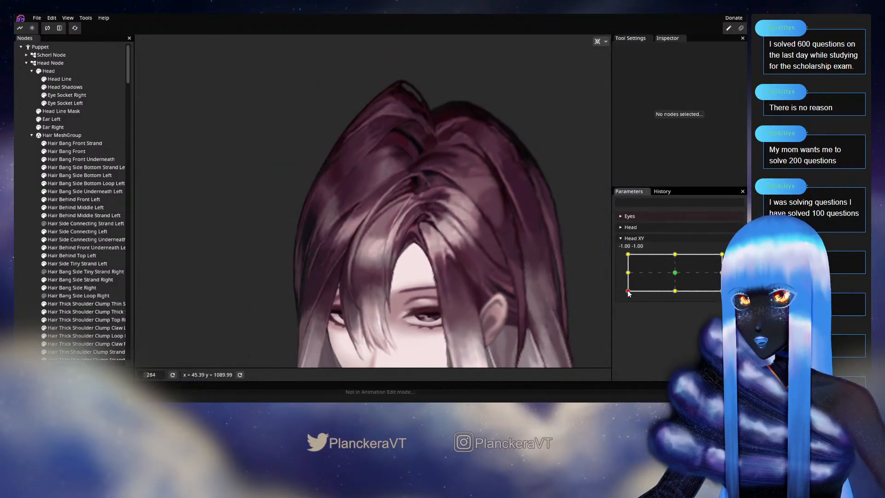
{"action": "left_click_drag", "start_coordinate": [627, 291], "coordinate": [625, 255]}
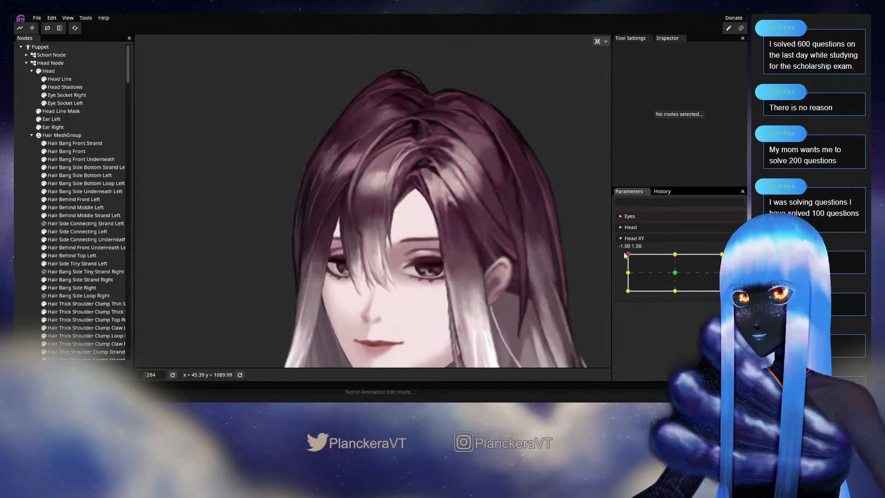
Arm Head XY at -1.00, 1.00 and reshape Hair Bang Front Strand's upper curve with a size 24 Circle Brush
{"action": "scroll", "coordinate": [369, 294], "scroll_direction": "up", "scroll_amount": 5}
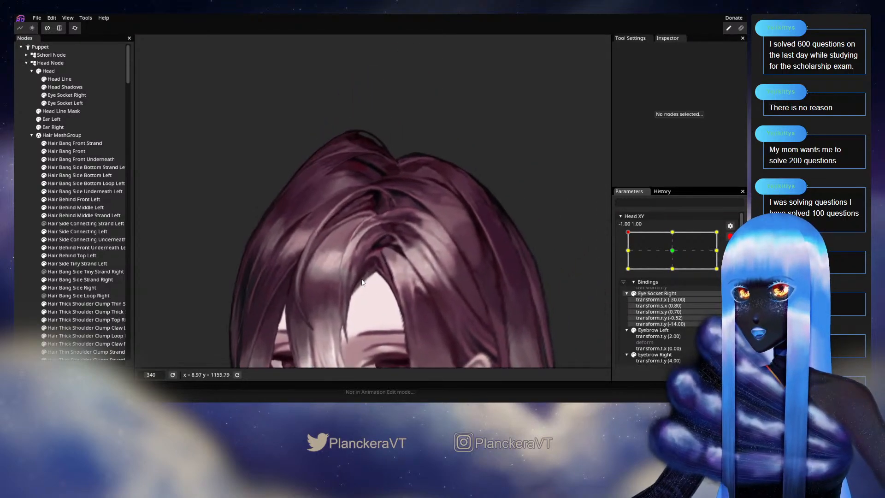
{"action": "scroll", "coordinate": [372, 317], "scroll_direction": "up", "scroll_amount": 3}
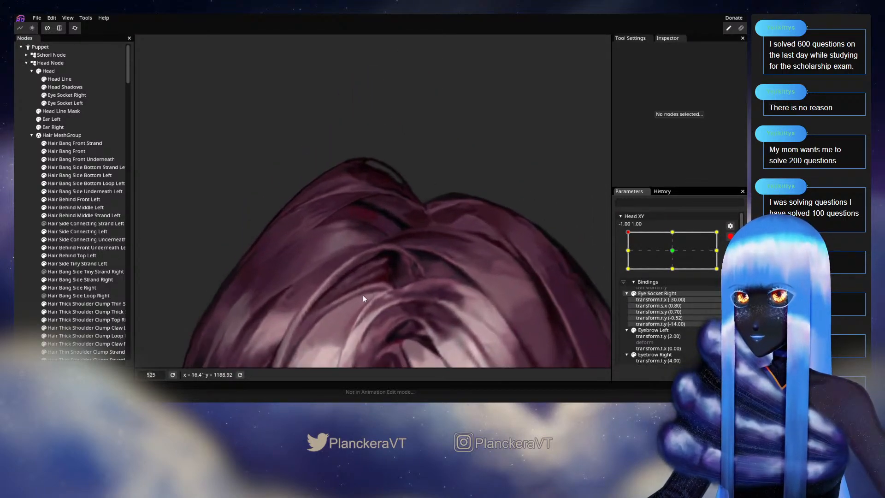
{"action": "left_click", "coordinate": [74, 143]}
{"action": "left_click", "coordinate": [144, 73]}
{"action": "scroll", "coordinate": [297, 208], "scroll_direction": "up", "scroll_amount": 1}
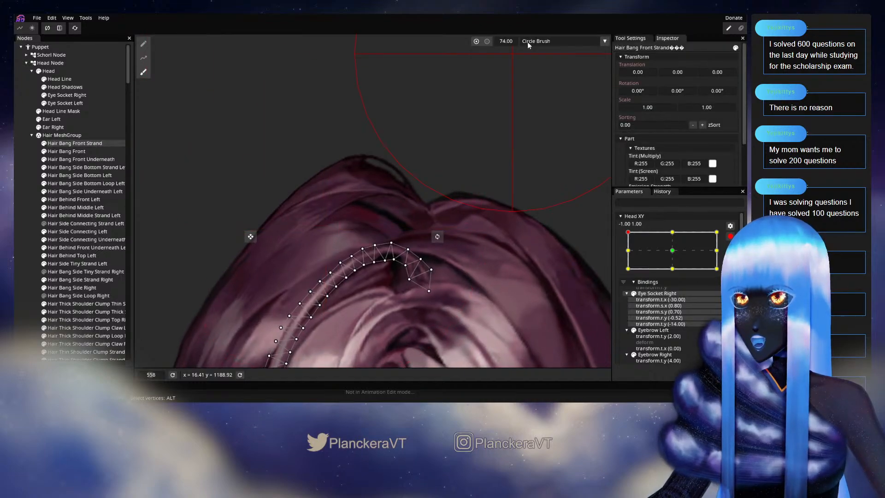
{"action": "left_click_drag", "start_coordinate": [488, 47], "coordinate": [491, 47]}
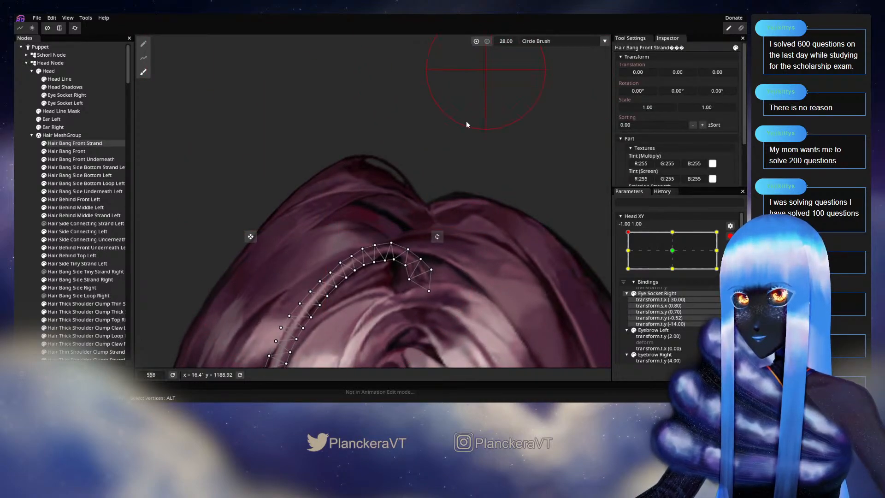
{"action": "scroll", "coordinate": [391, 171], "scroll_direction": "up", "scroll_amount": 1}
{"action": "left_click_drag", "start_coordinate": [387, 174], "coordinate": [406, 141]}
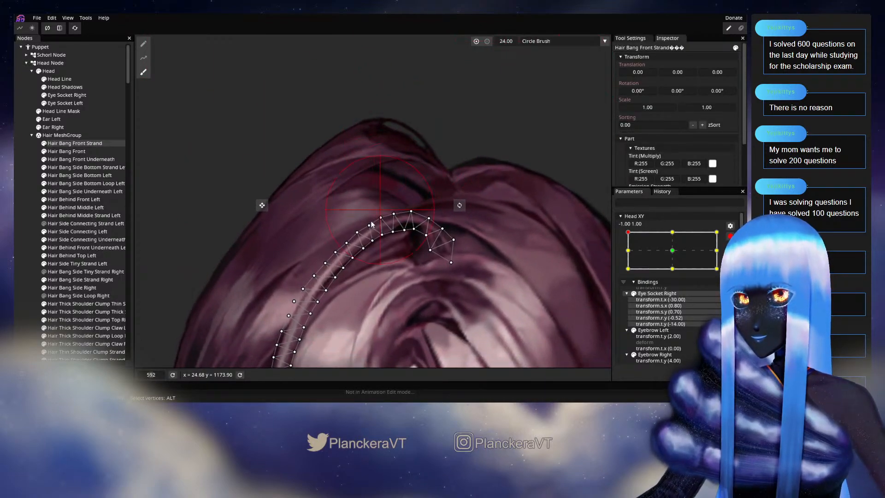
{"action": "left_click_drag", "start_coordinate": [362, 224], "coordinate": [367, 225]}
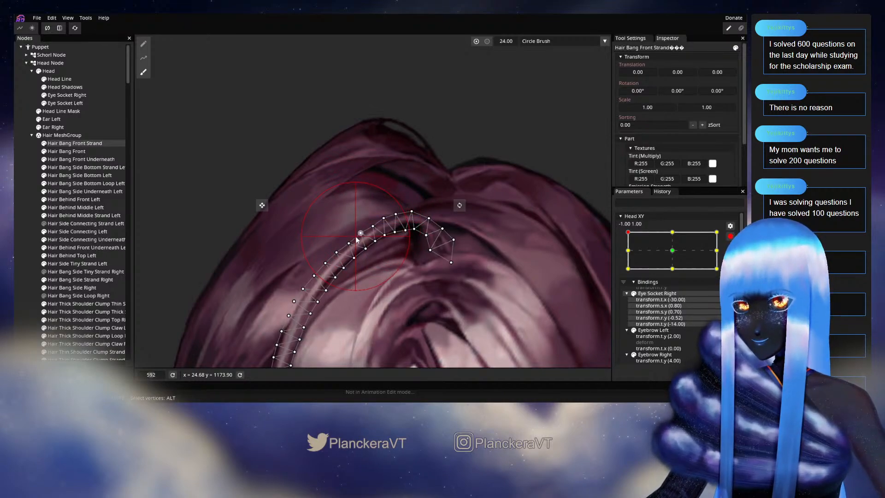
{"action": "left_click_drag", "start_coordinate": [367, 221], "coordinate": [369, 222]}
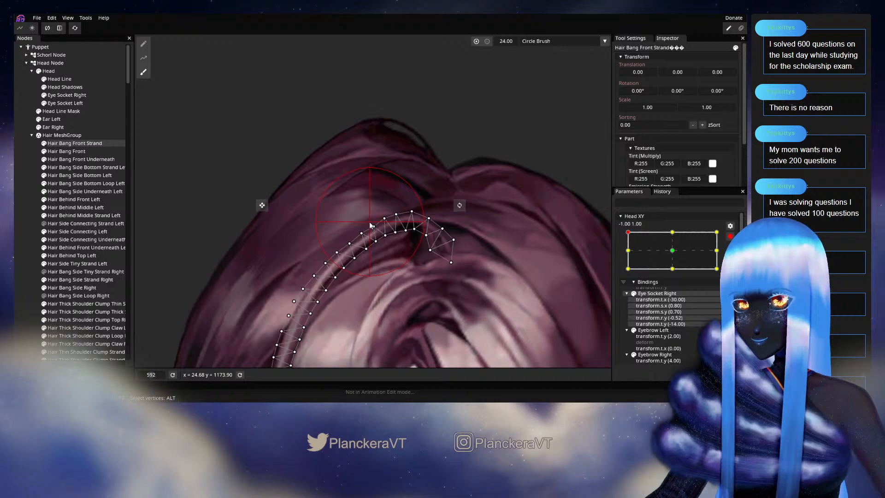
Deselect the strand, disarm Head XY, and check the hair's movement around -1.00, 1.00
{"action": "left_click", "coordinate": [23, 220]}
{"action": "scroll", "coordinate": [484, 265], "scroll_direction": "down", "scroll_amount": 3}
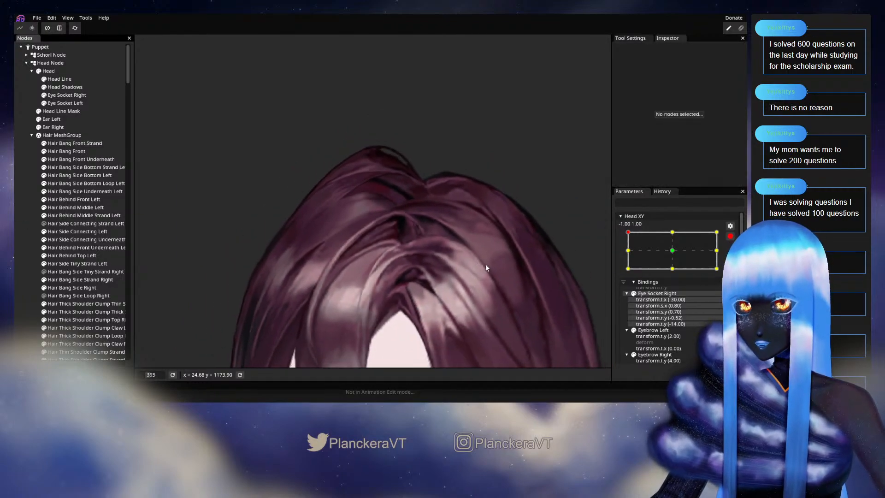
{"action": "scroll", "coordinate": [485, 264], "scroll_direction": "down", "scroll_amount": 1}
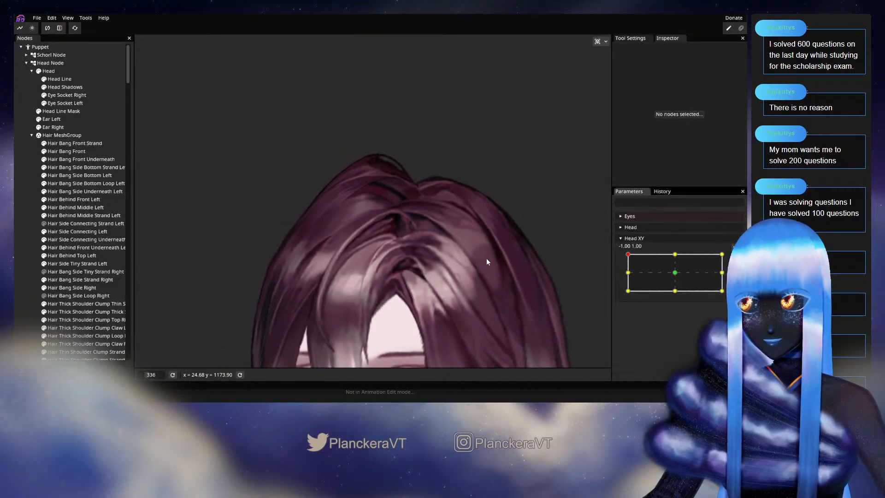
{"action": "scroll", "coordinate": [487, 262], "scroll_direction": "down", "scroll_amount": 1}
{"action": "mouse_move", "coordinate": [628, 254]}
{"action": "left_mouse_down"}
{"action": "mouse_move", "coordinate": [627, 273]}
{"action": "mouse_move", "coordinate": [631, 256]}
{"action": "mouse_move", "coordinate": [683, 256]}
{"action": "mouse_move", "coordinate": [632, 258]}
{"action": "mouse_move", "coordinate": [627, 273]}
{"action": "mouse_move", "coordinate": [628, 254]}
{"action": "left_mouse_up"}
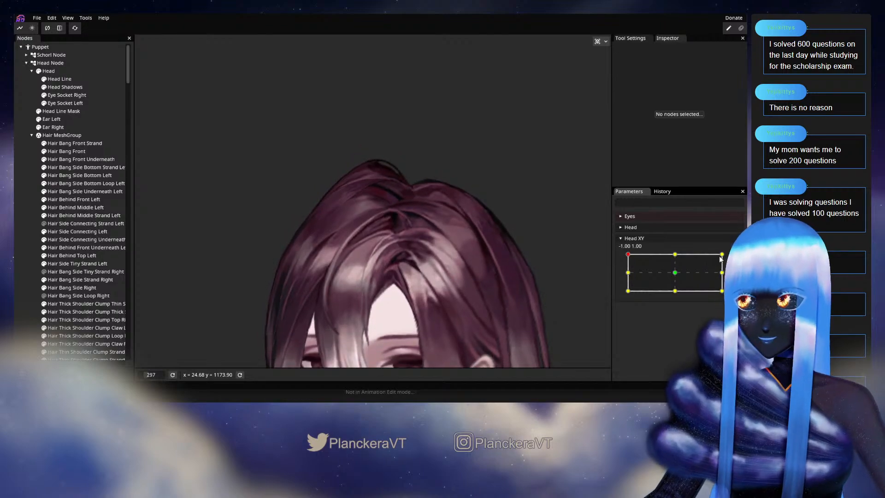
Arm Head XY at -1.00, 1.00 and nudge single vertices on both edges of Hair Bang Front Strand's arch near the root
{"action": "left_click", "coordinate": [735, 258]}
{"action": "scroll", "coordinate": [387, 245], "scroll_direction": "up", "scroll_amount": 5}
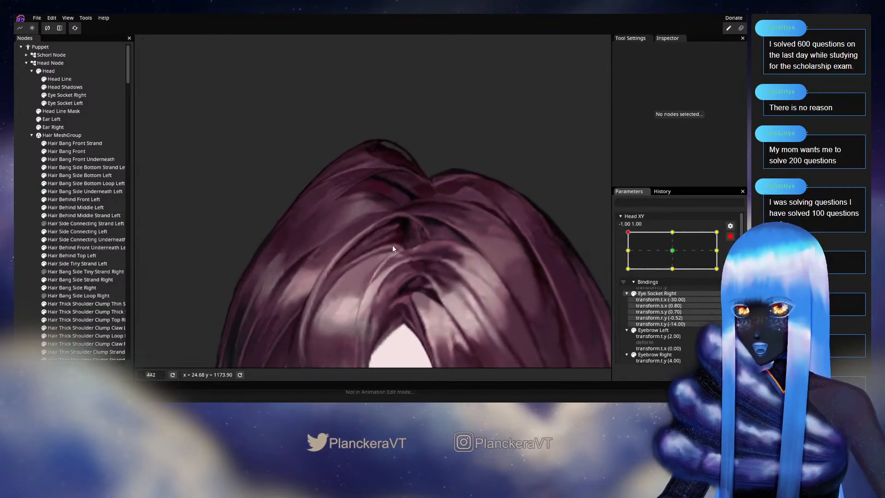
{"action": "scroll", "coordinate": [392, 249], "scroll_direction": "up", "scroll_amount": 5}
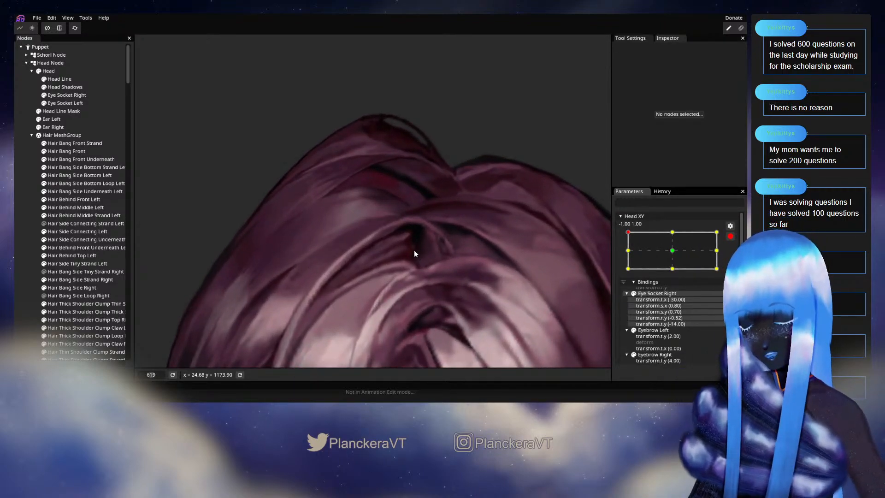
{"action": "scroll", "coordinate": [414, 246], "scroll_direction": "up", "scroll_amount": 2}
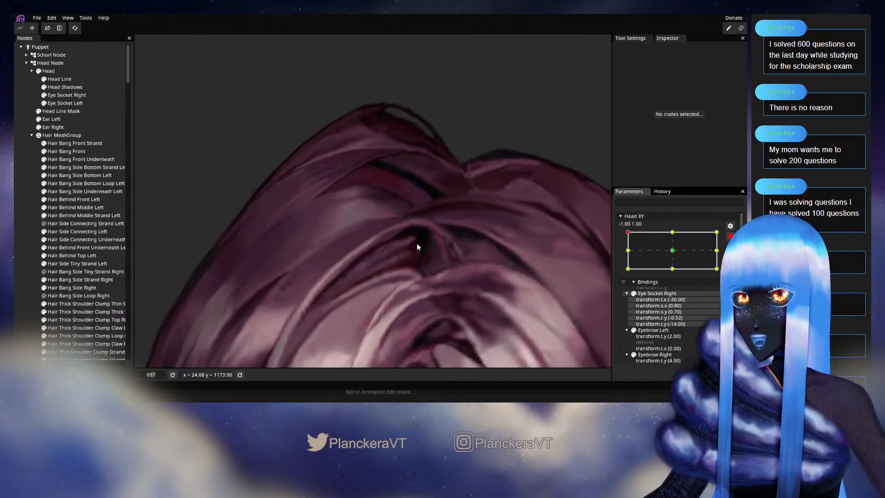
{"action": "left_click", "coordinate": [59, 143]}
{"action": "scroll", "coordinate": [400, 267], "scroll_direction": "up", "scroll_amount": 2}
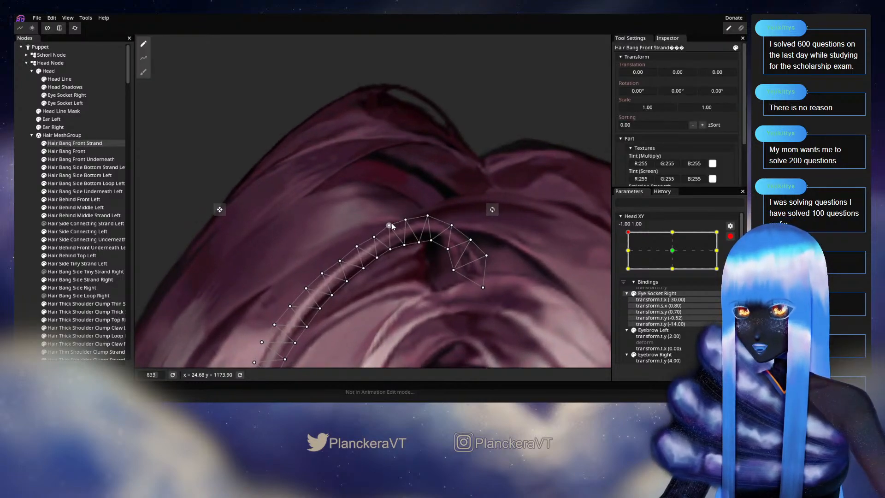
{"action": "left_click", "coordinate": [405, 245]}
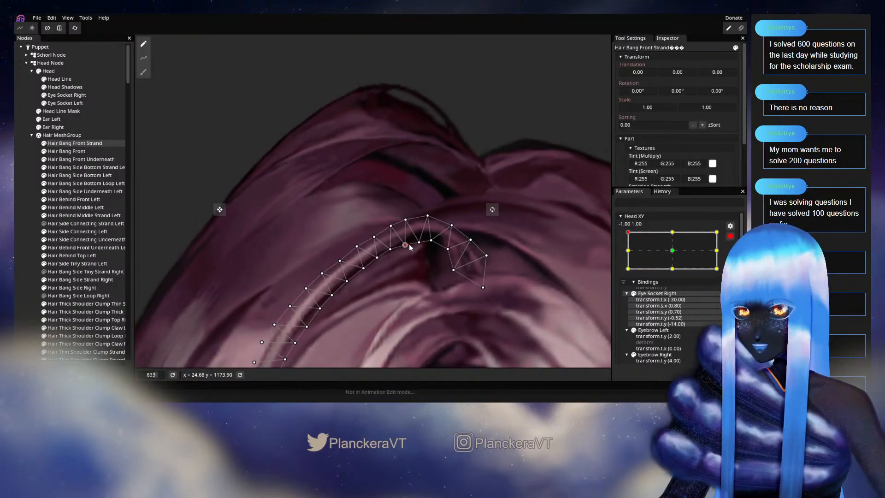
{"action": "left_click", "coordinate": [428, 216]}
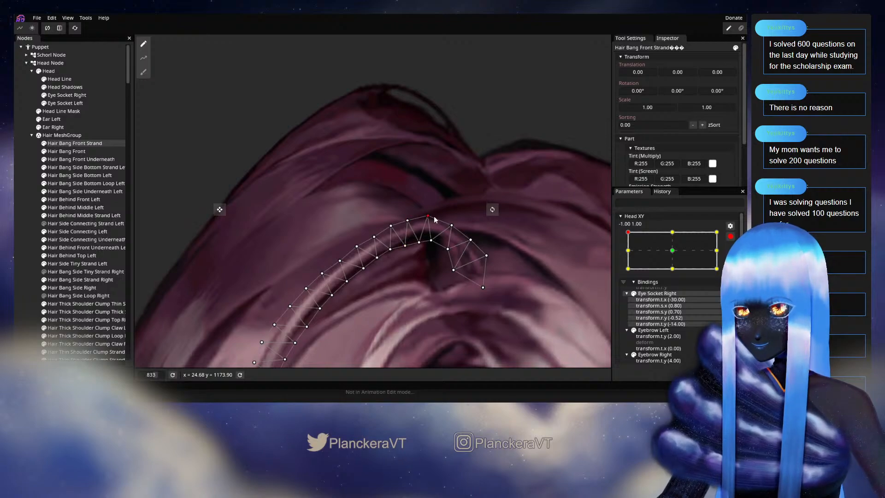
{"action": "left_click_drag", "start_coordinate": [434, 216], "coordinate": [436, 243]}
{"action": "left_click", "coordinate": [446, 250]}
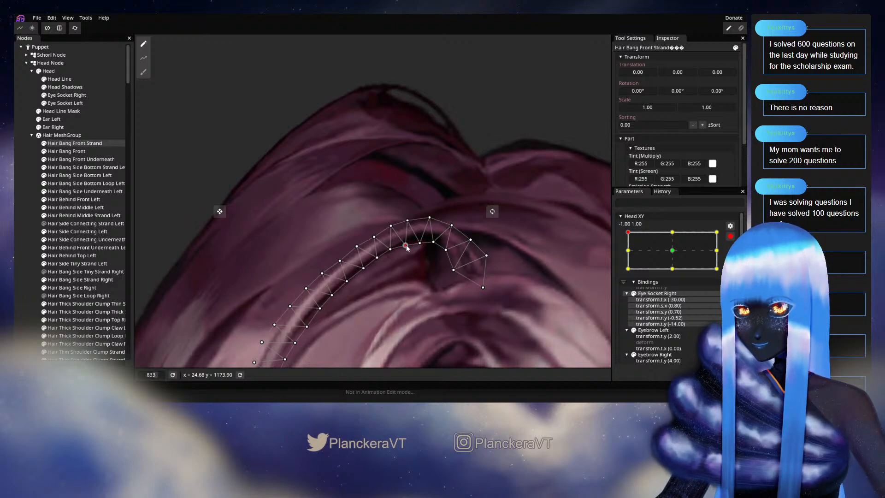
{"action": "left_click", "coordinate": [393, 226]}
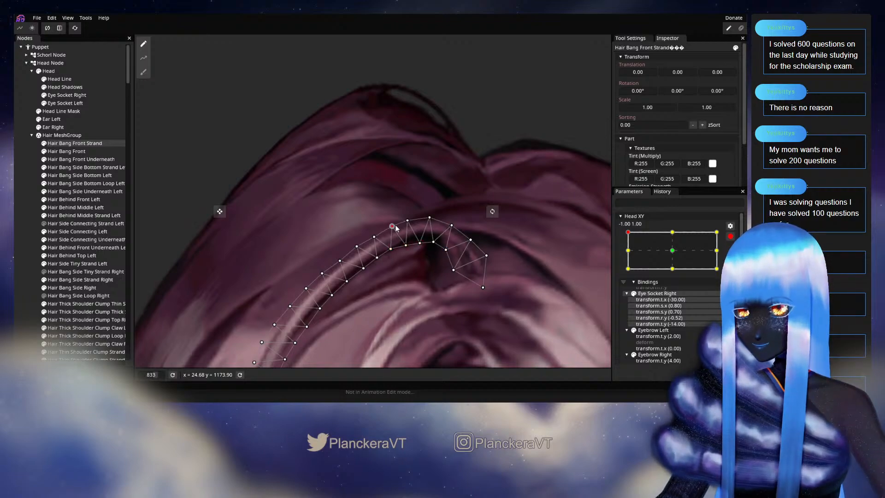
Smooth Hair Bang Front Strand further down its curve by nudging single vertices, mainly along the inner edge
{"action": "left_click_drag", "start_coordinate": [416, 243], "coordinate": [441, 223]}
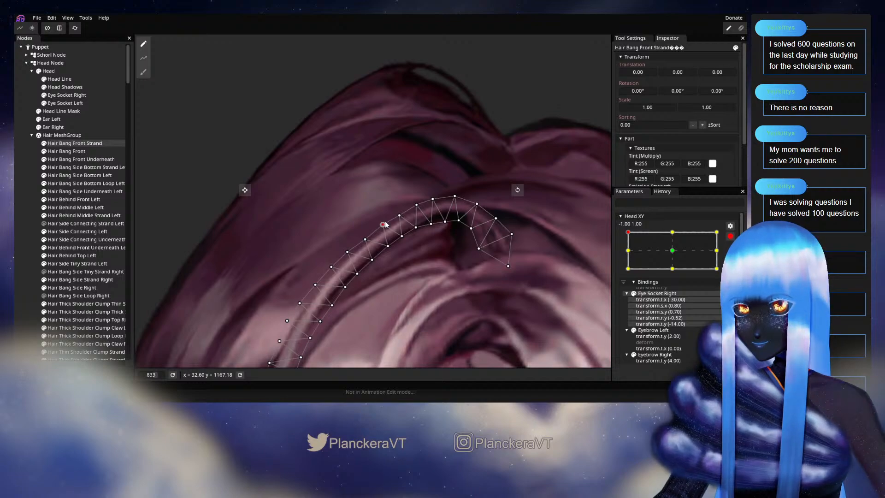
{"action": "left_click_drag", "start_coordinate": [402, 245], "coordinate": [435, 225]}
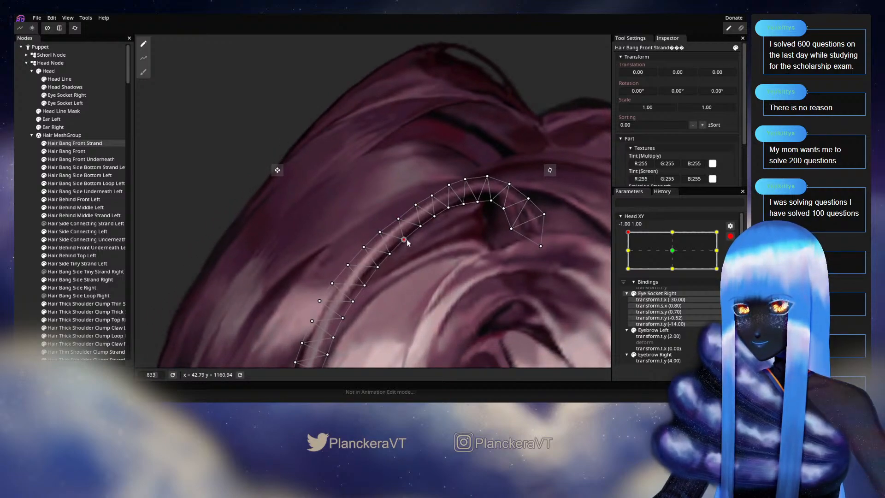
{"action": "left_click", "coordinate": [393, 259]}
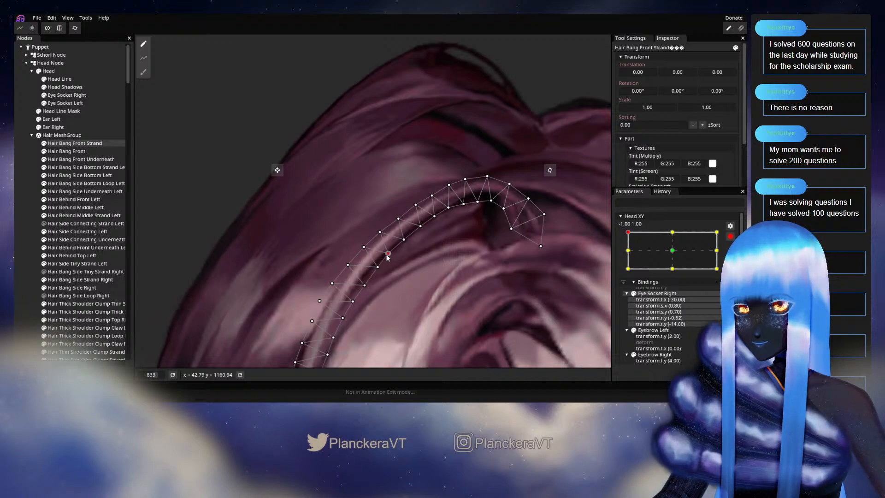
{"action": "left_click_drag", "start_coordinate": [414, 257], "coordinate": [452, 216]}
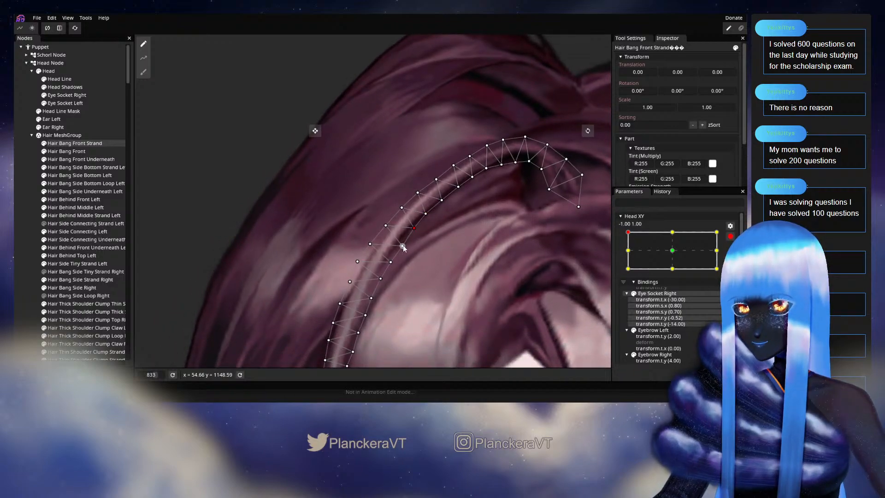
{"action": "left_click_drag", "start_coordinate": [400, 247], "coordinate": [449, 216]}
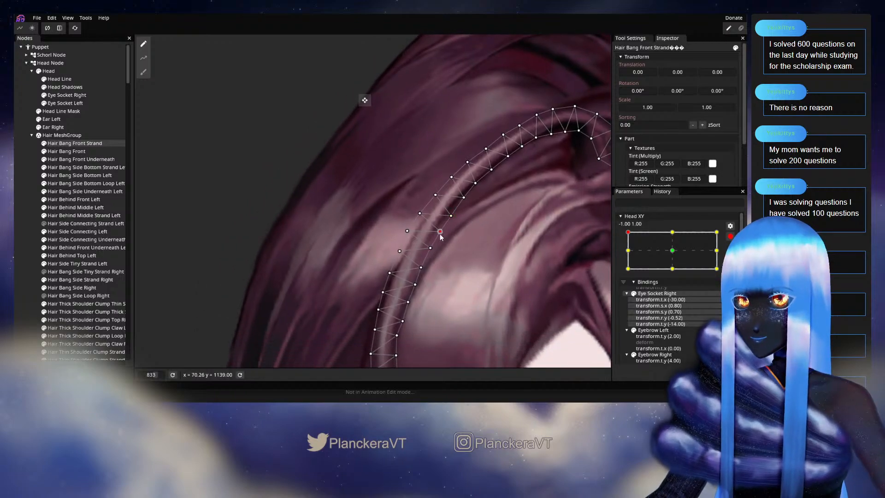
Deselect Hair Bang Front Strand, disarm Head XY, and move Head XY to -1.00, -1.00
{"action": "left_click", "coordinate": [16, 273]}
{"action": "scroll", "coordinate": [521, 266], "scroll_direction": "down", "scroll_amount": 5}
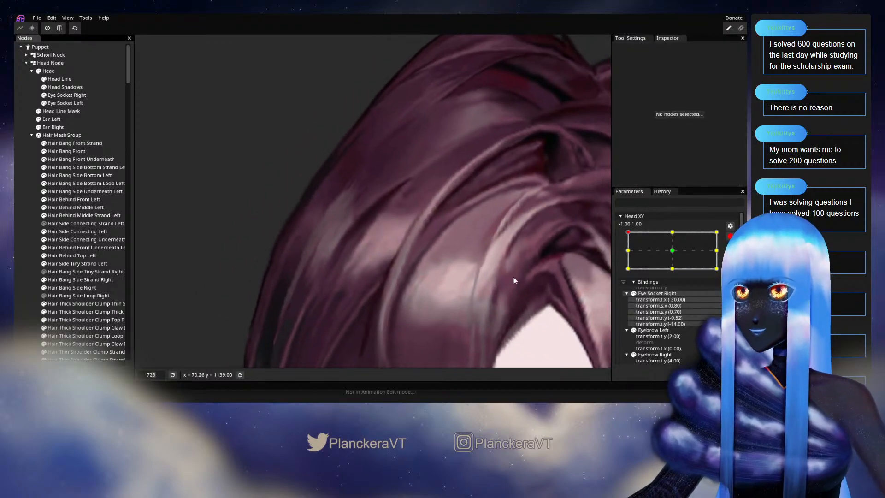
{"action": "scroll", "coordinate": [526, 274], "scroll_direction": "down", "scroll_amount": 5}
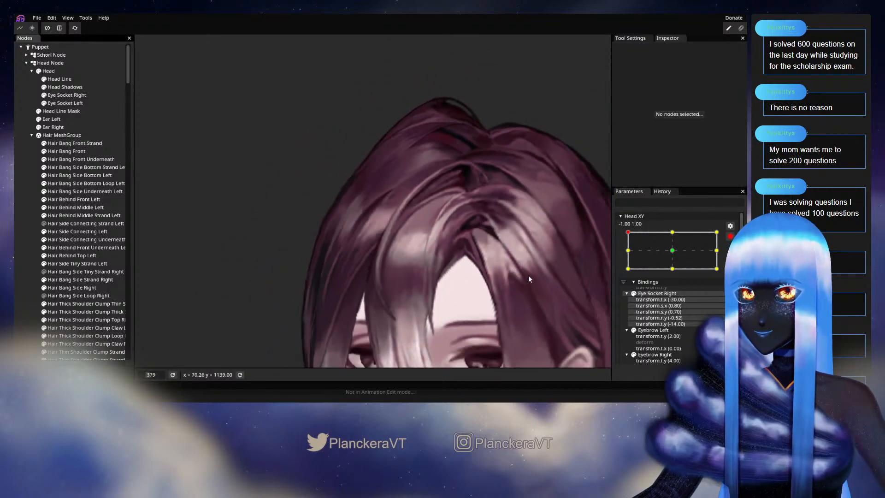
{"action": "scroll", "coordinate": [533, 273], "scroll_direction": "down", "scroll_amount": 3}
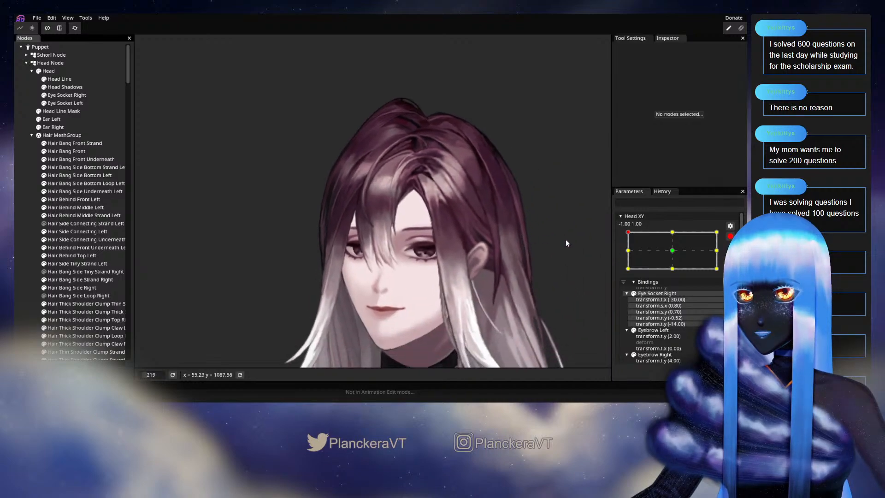
{"action": "left_click", "coordinate": [729, 237]}
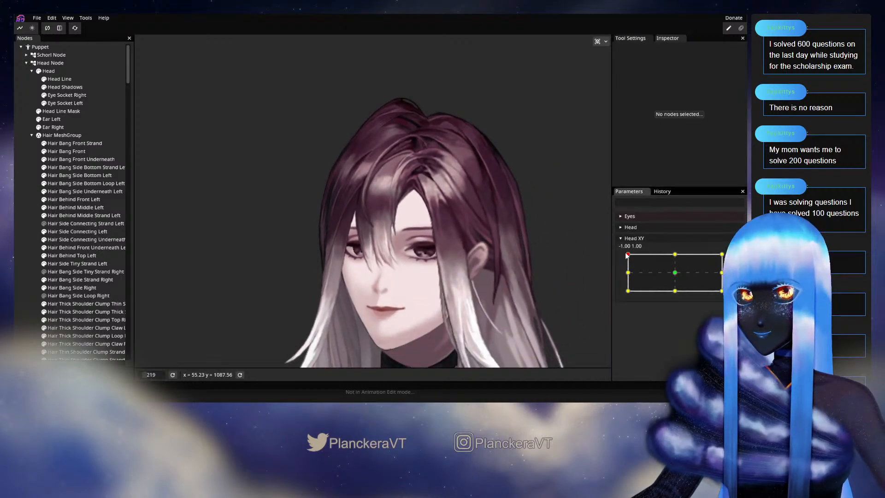
{"action": "left_click_drag", "start_coordinate": [627, 256], "coordinate": [619, 292]}
Arm Head XY at -1.00, -1.00 and nudge single vertices at the top of Hair Bang Front Strand's arch
{"action": "scroll", "coordinate": [438, 184], "scroll_direction": "up", "scroll_amount": 4}
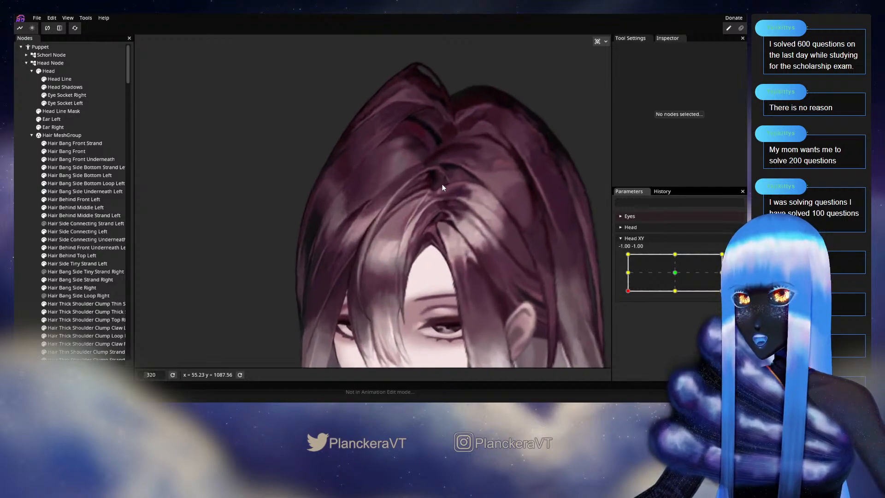
{"action": "scroll", "coordinate": [441, 184], "scroll_direction": "up", "scroll_amount": 5}
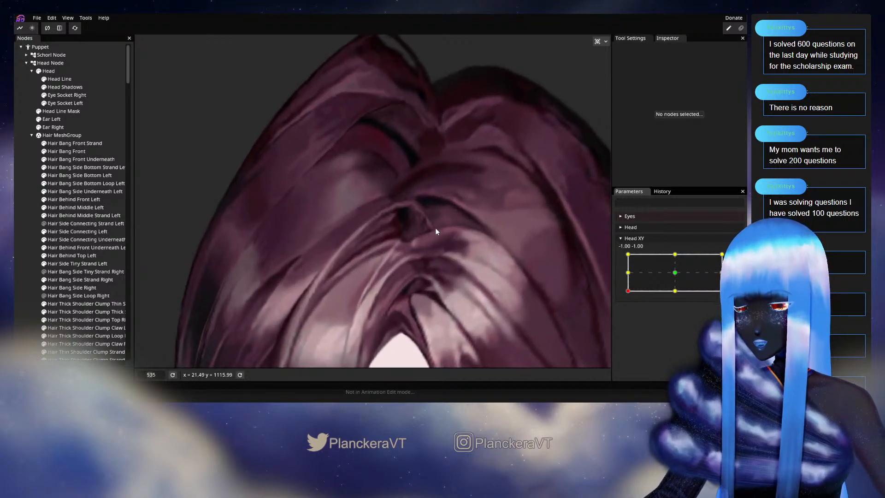
{"action": "scroll", "coordinate": [435, 228], "scroll_direction": "up", "scroll_amount": 3}
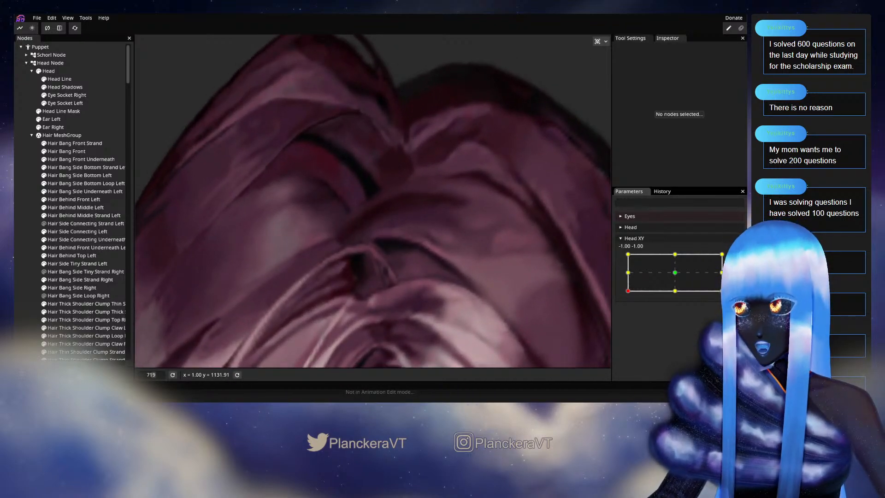
{"action": "left_click", "coordinate": [729, 258]}
{"action": "scroll", "coordinate": [339, 287], "scroll_direction": "up", "scroll_amount": 1}
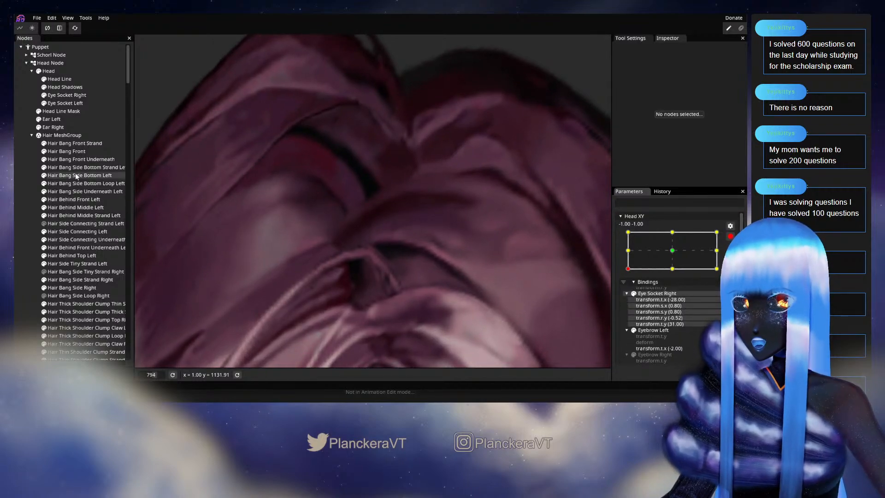
{"action": "left_click", "coordinate": [75, 144]}
{"action": "scroll", "coordinate": [353, 251], "scroll_direction": "up", "scroll_amount": 1}
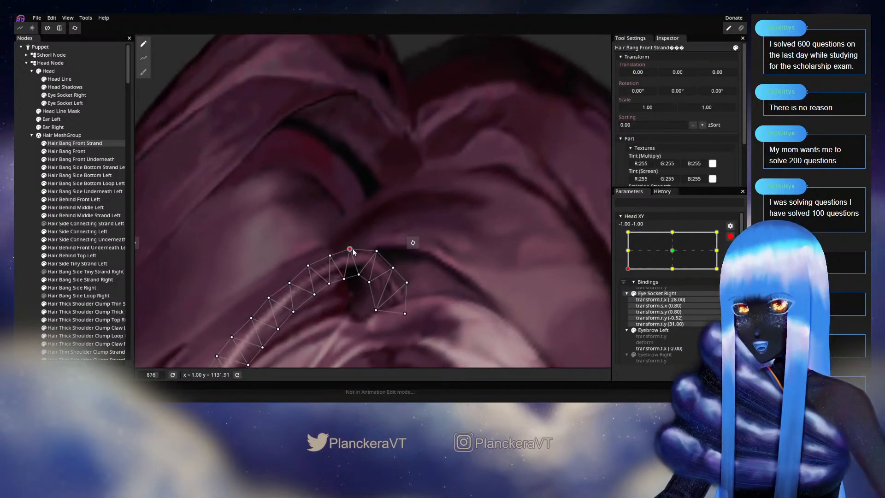
{"action": "left_click", "coordinate": [351, 247]}
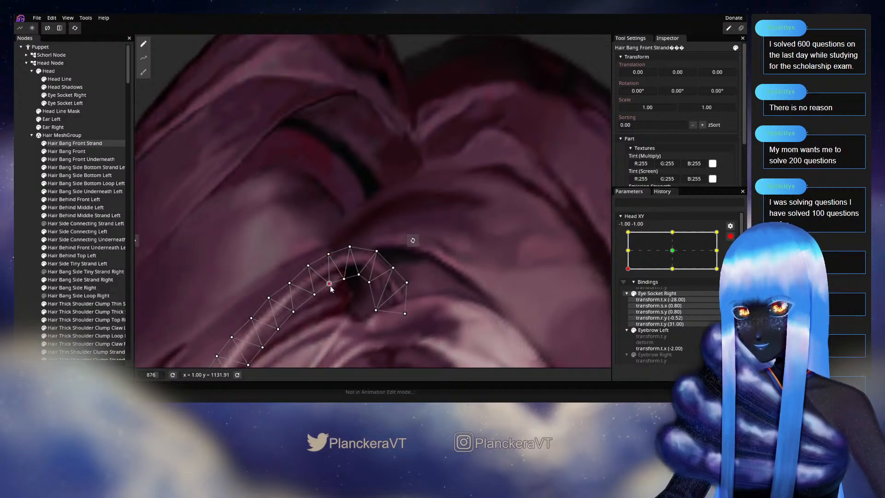
Deselect the strand, disarm Head XY, and check the hair's movement around -1.00, -1.00
{"action": "left_click", "coordinate": [18, 239]}
{"action": "scroll", "coordinate": [460, 271], "scroll_direction": "down", "scroll_amount": 5}
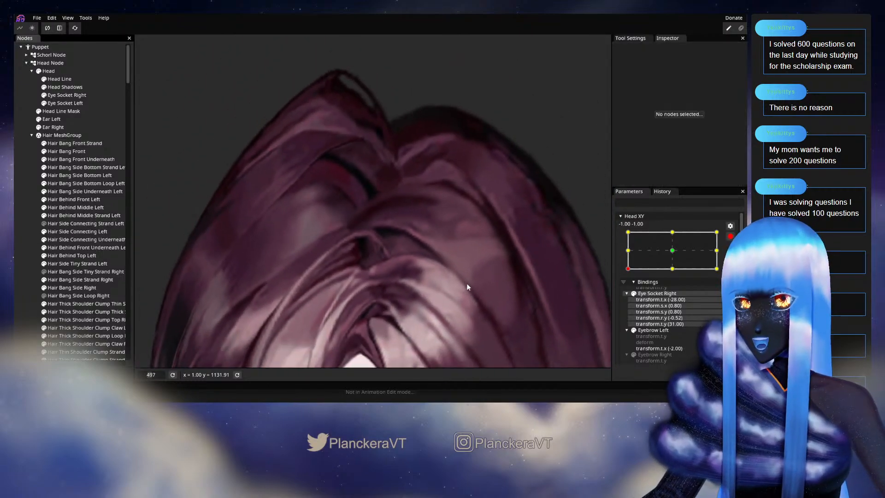
{"action": "scroll", "coordinate": [482, 269], "scroll_direction": "down", "scroll_amount": 6}
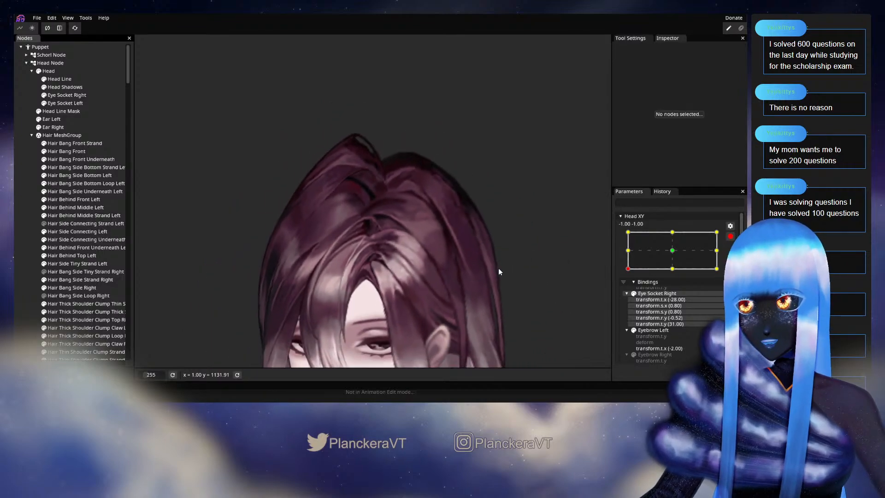
{"action": "scroll", "coordinate": [499, 267], "scroll_direction": "down", "scroll_amount": 2}
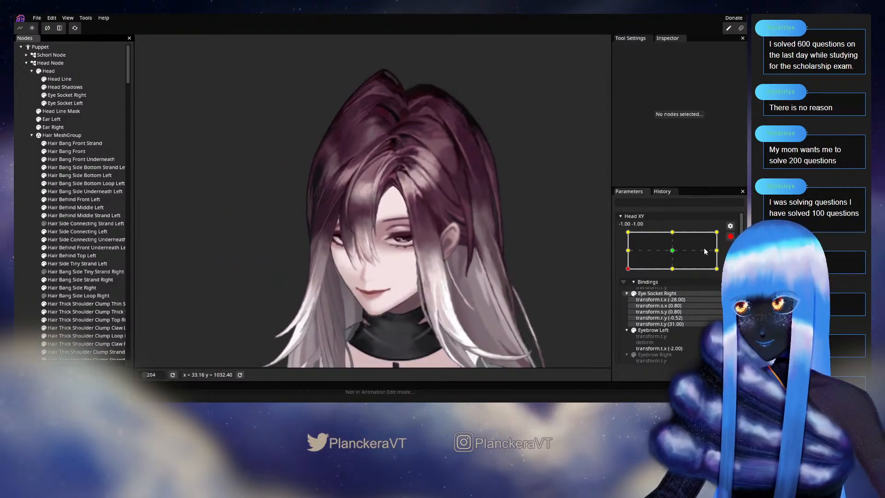
{"action": "left_click", "coordinate": [730, 236]}
{"action": "mouse_move", "coordinate": [627, 293]}
{"action": "left_mouse_down"}
{"action": "mouse_move", "coordinate": [623, 254]}
{"action": "mouse_move", "coordinate": [615, 295]}
{"action": "left_mouse_up"}
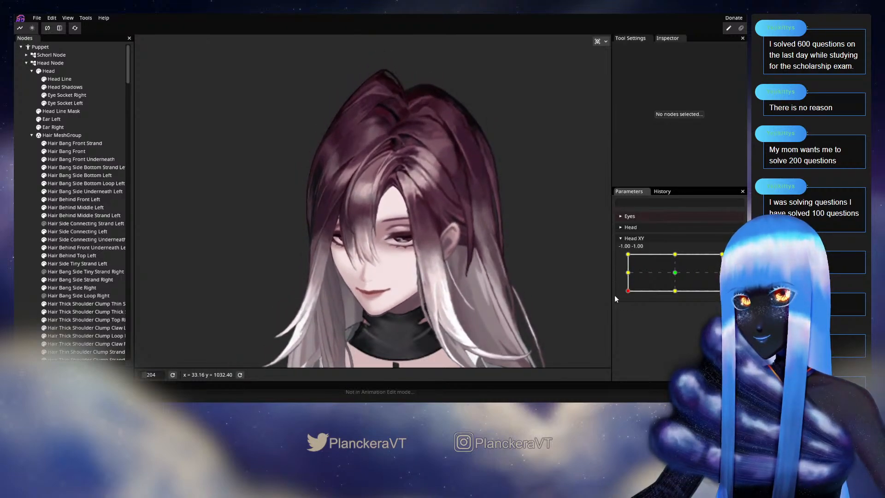
Save the puppet project under its existing file
{"action": "left_click", "coordinate": [35, 18]}
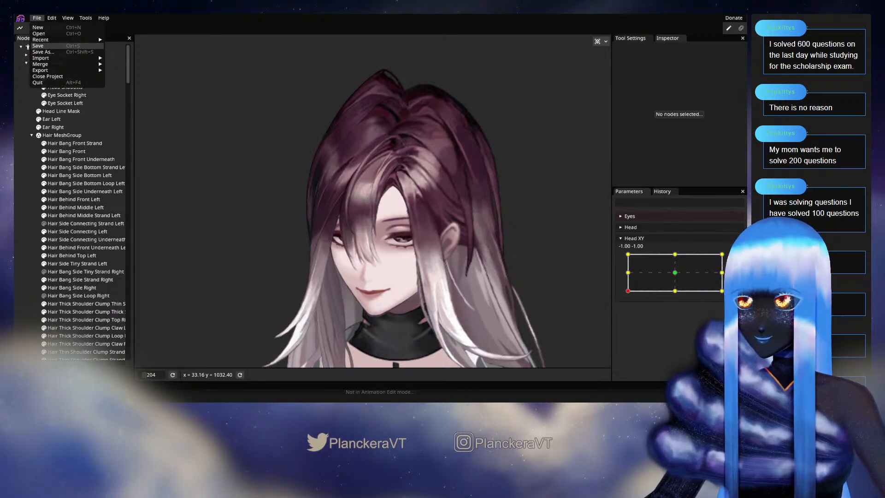
{"action": "left_click", "coordinate": [39, 46]}
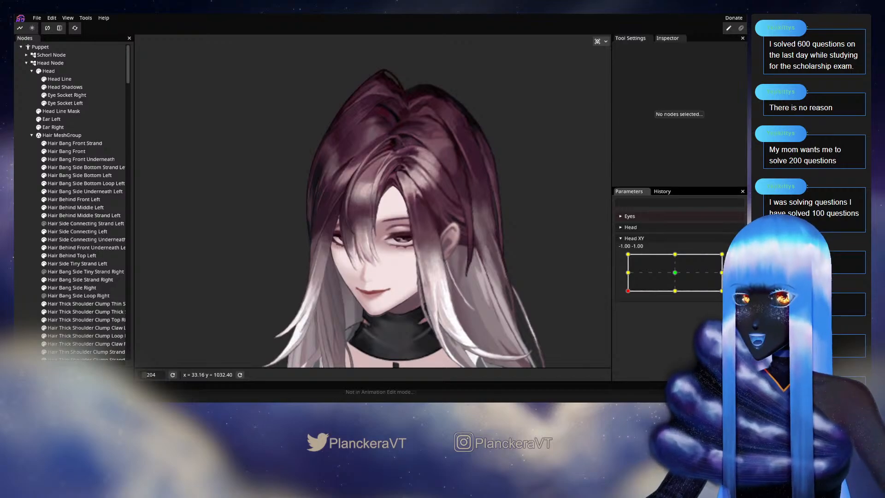